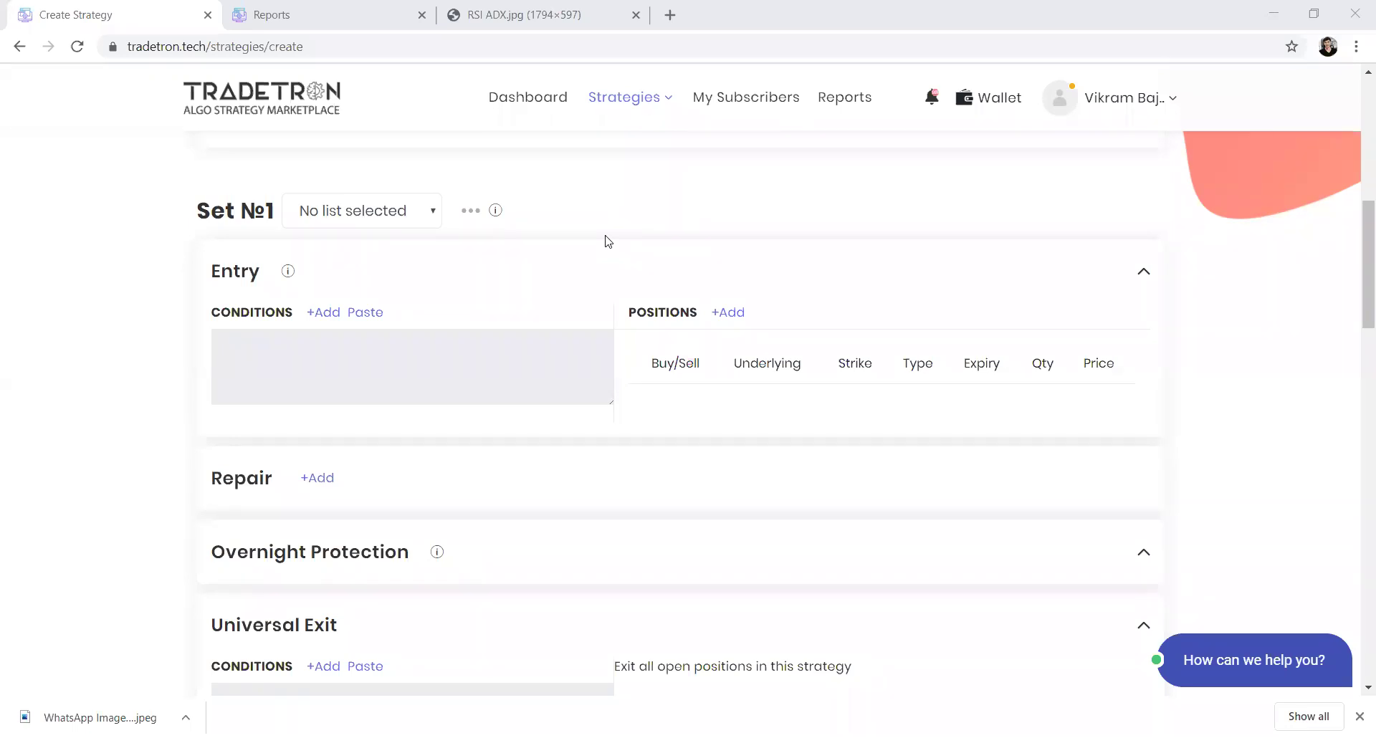
- Consult the rules table in RSI ADX.jpg and name the new strategy "RSI ADX Setup"
{"action": "left_click", "coordinate": [482, 36]}
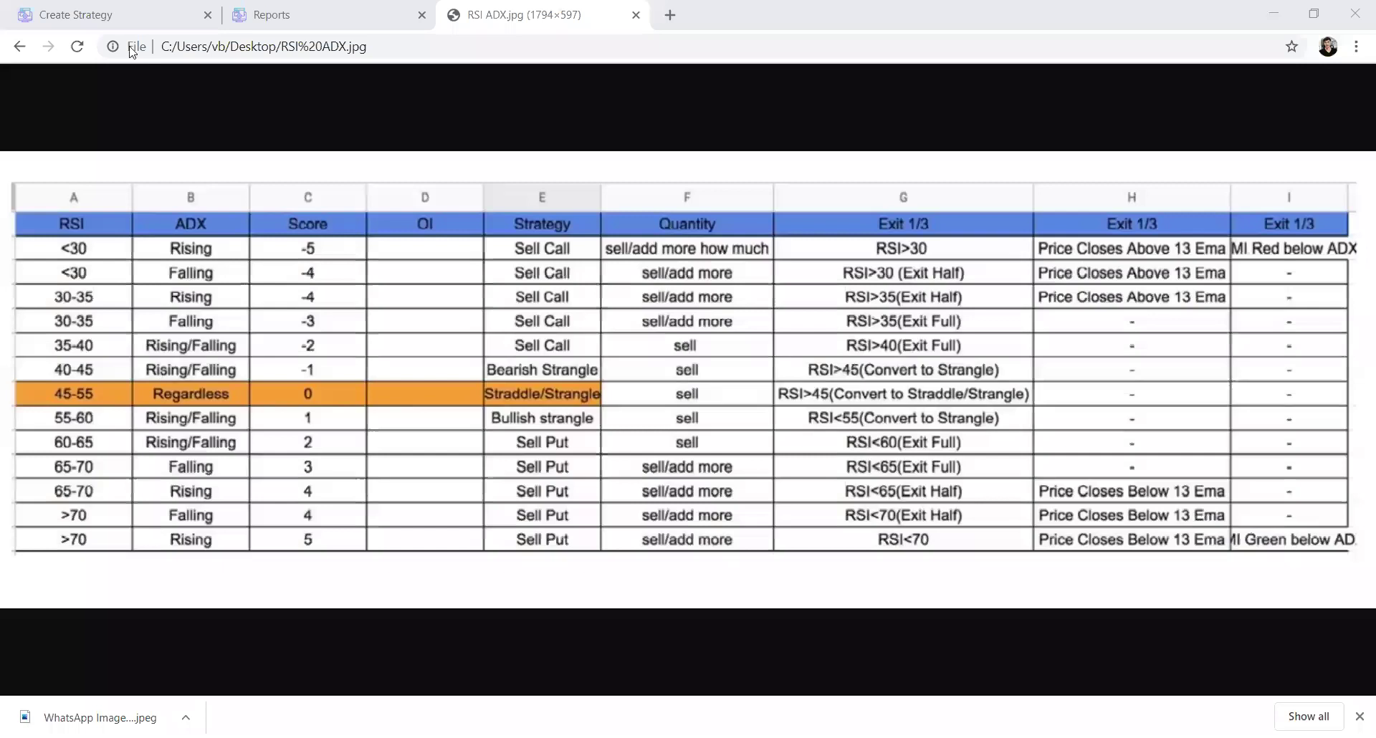
{"action": "left_click", "coordinate": [124, 22]}
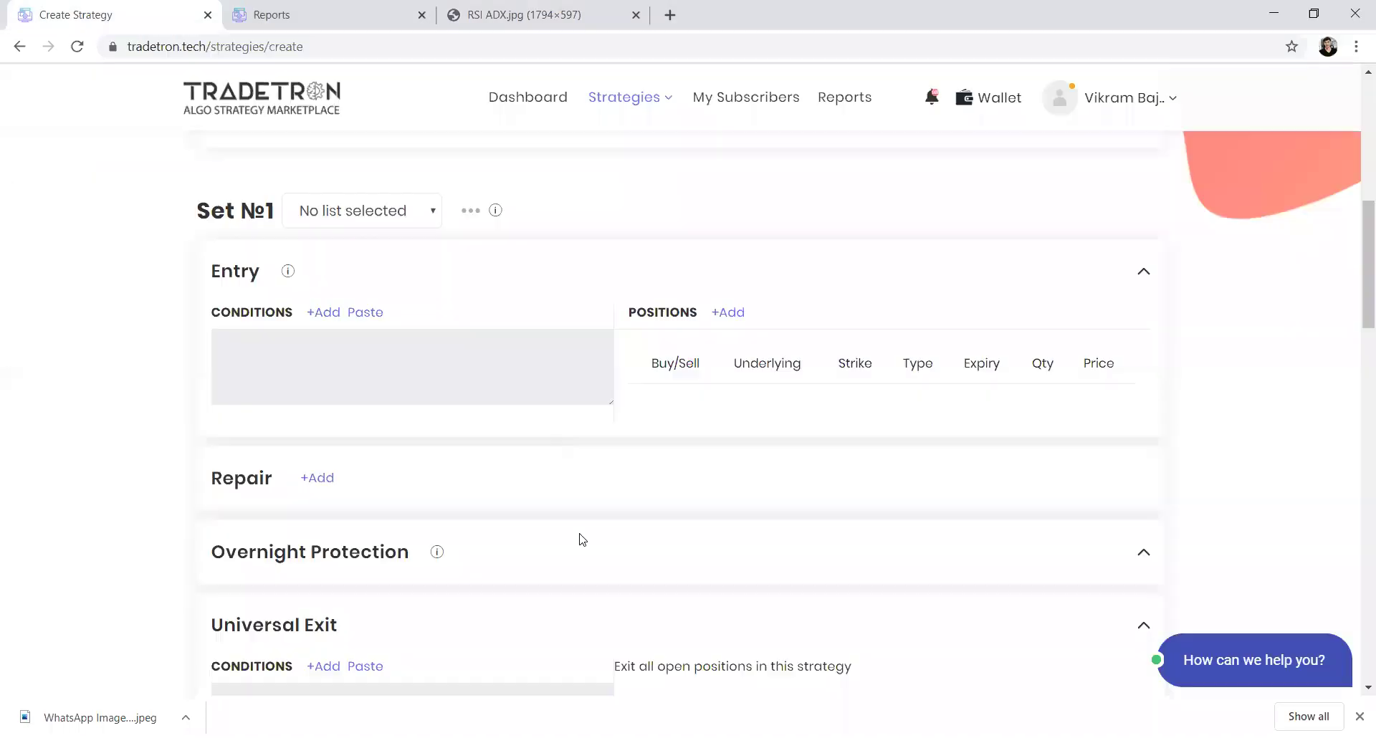
{"action": "scroll", "coordinate": [584, 543], "scroll_direction": "up", "scroll_amount": 8}
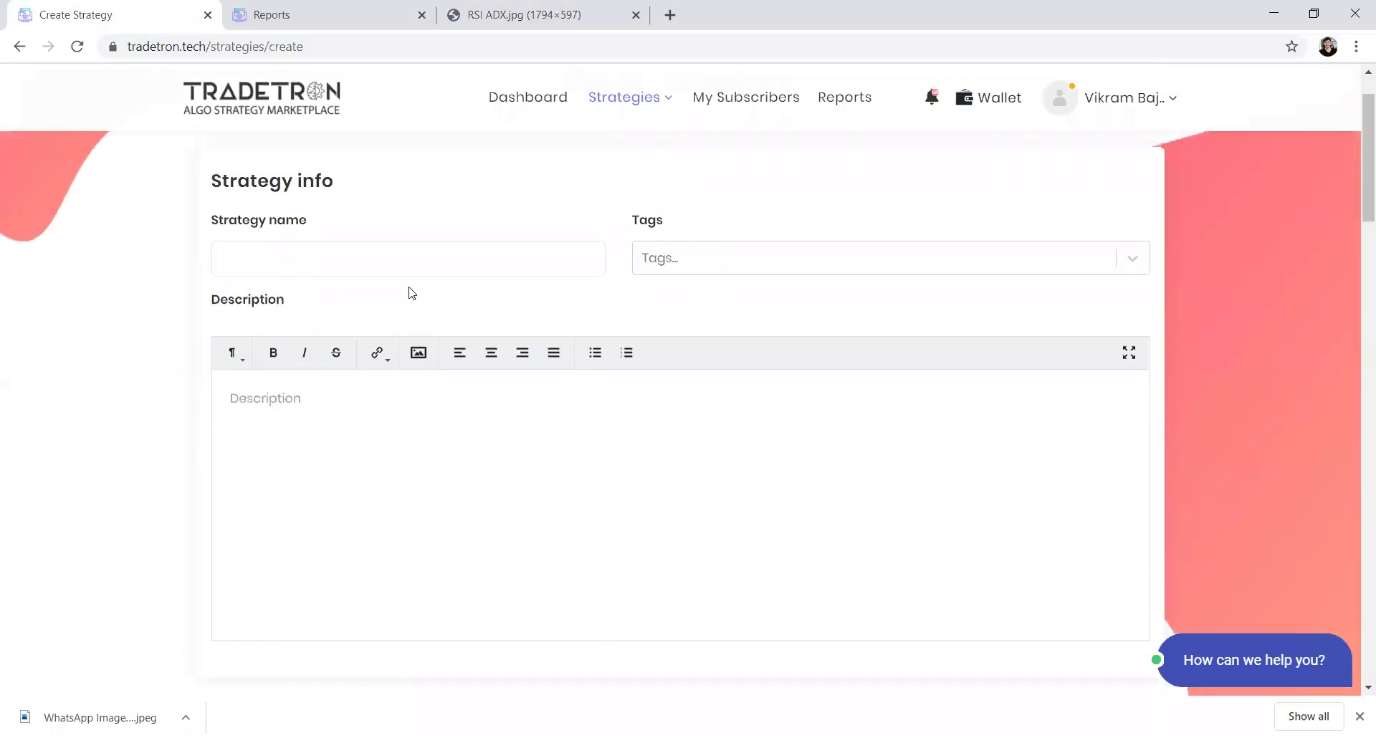
{"action": "left_click", "coordinate": [407, 274]}
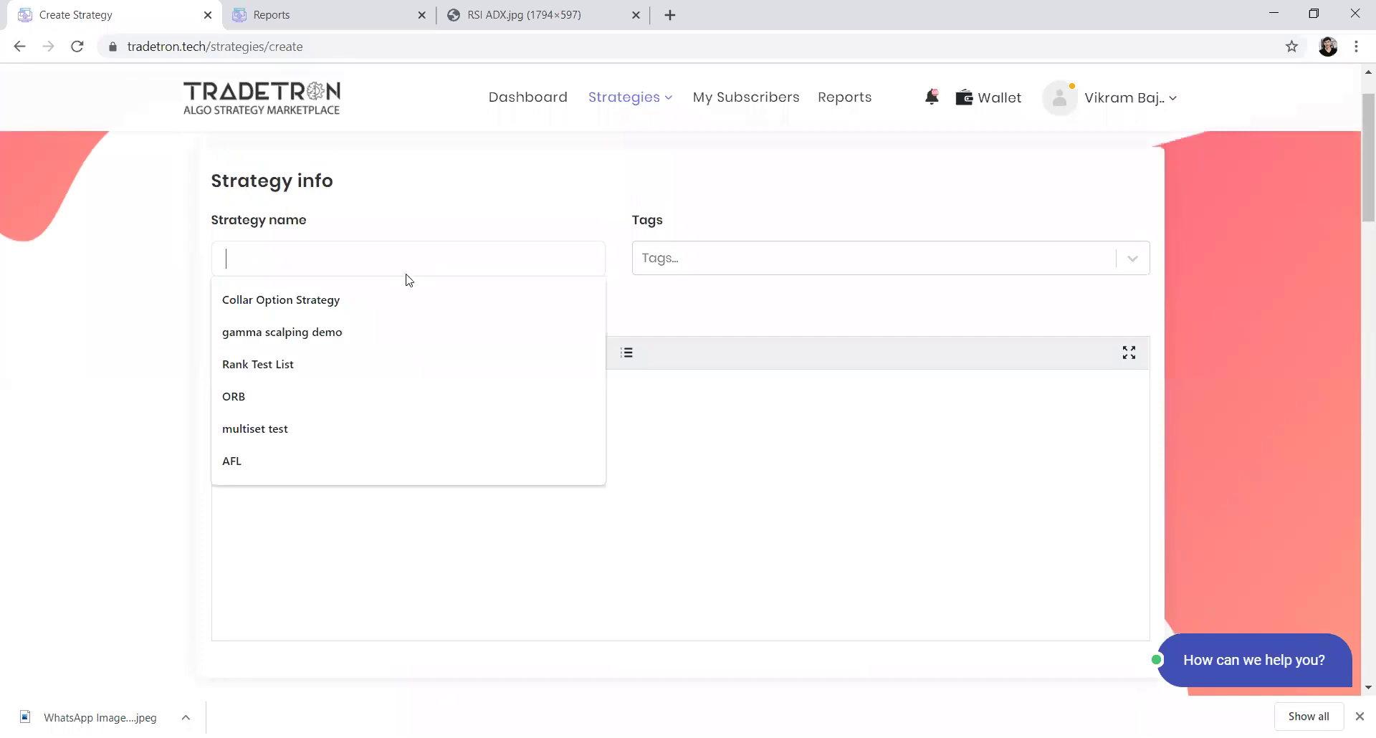
{"action": "scroll", "coordinate": [432, 250], "scroll_direction": "up", "scroll_amount": 1}
{"action": "scroll", "coordinate": [432, 249], "scroll_direction": "down", "scroll_amount": 1}
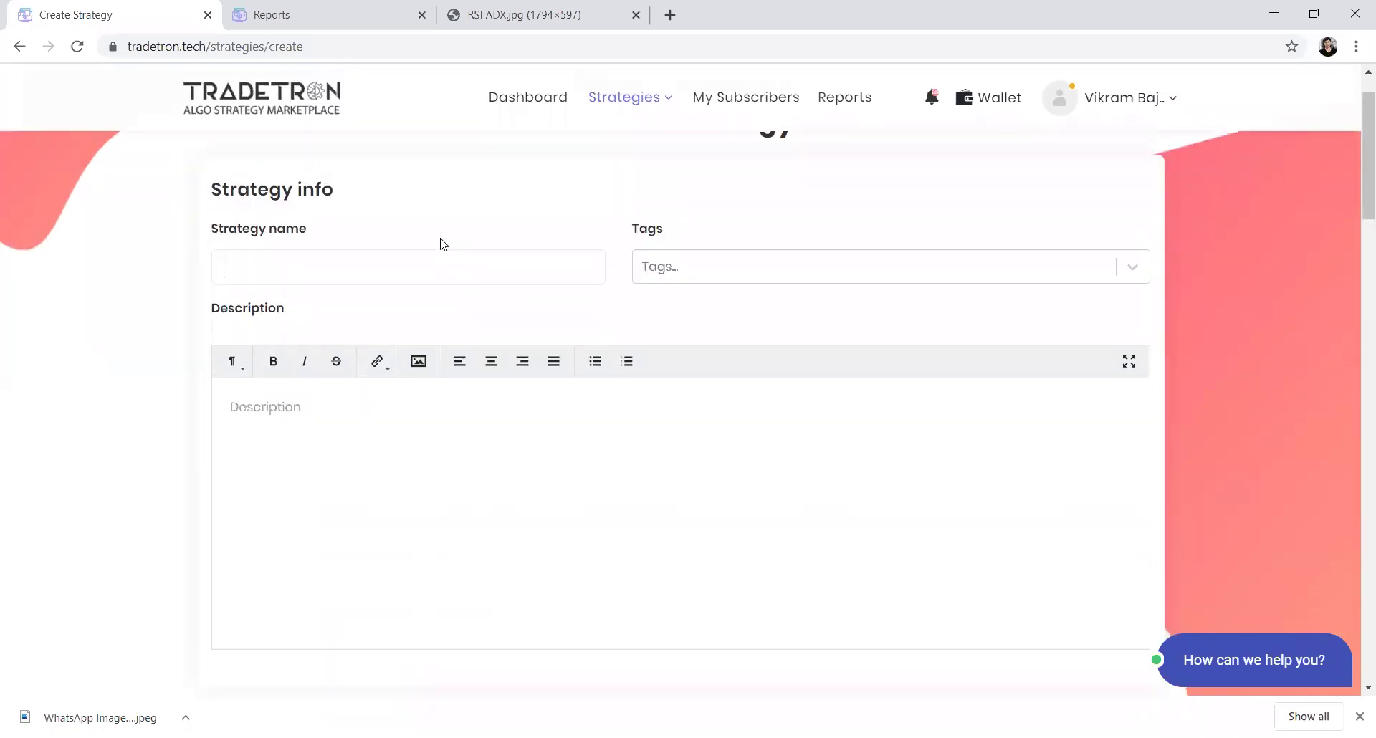
{"action": "left_click", "coordinate": [434, 253]}
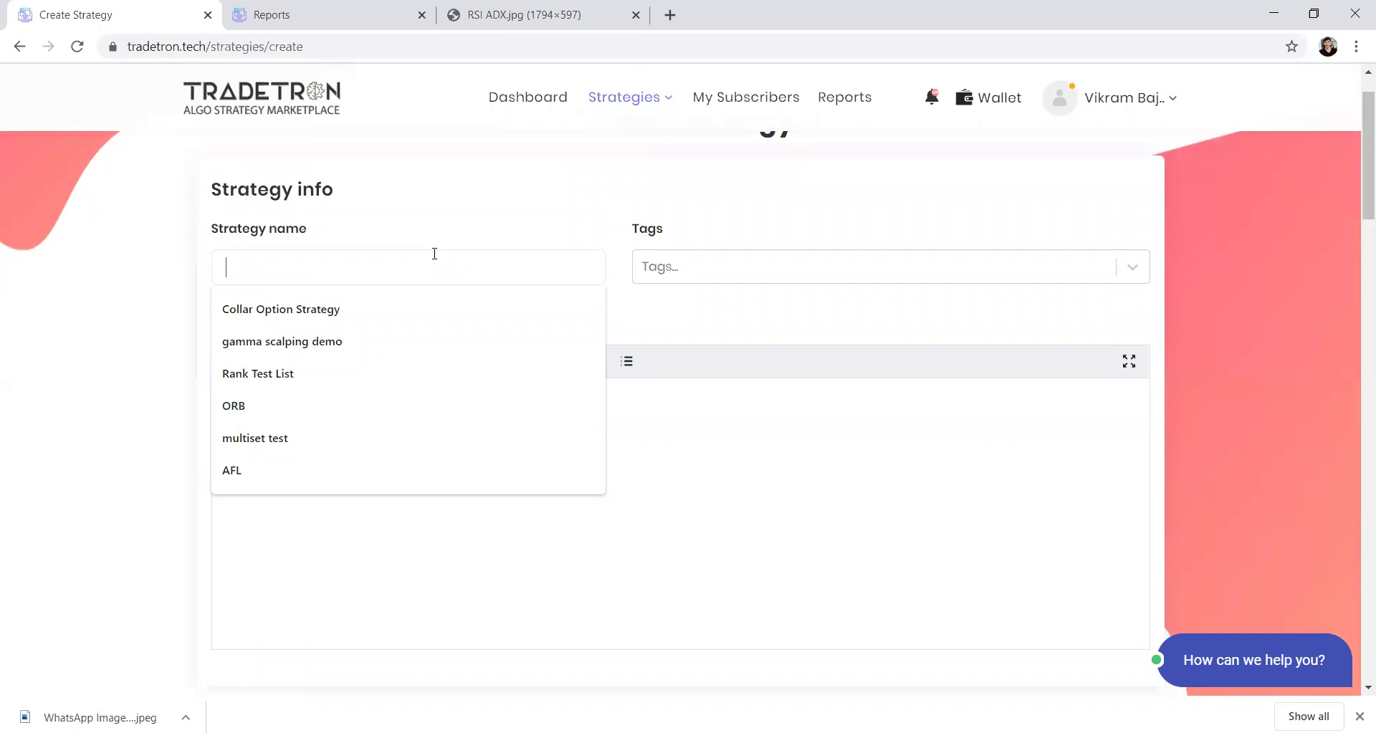
{"action": "type", "text": "RSI"}
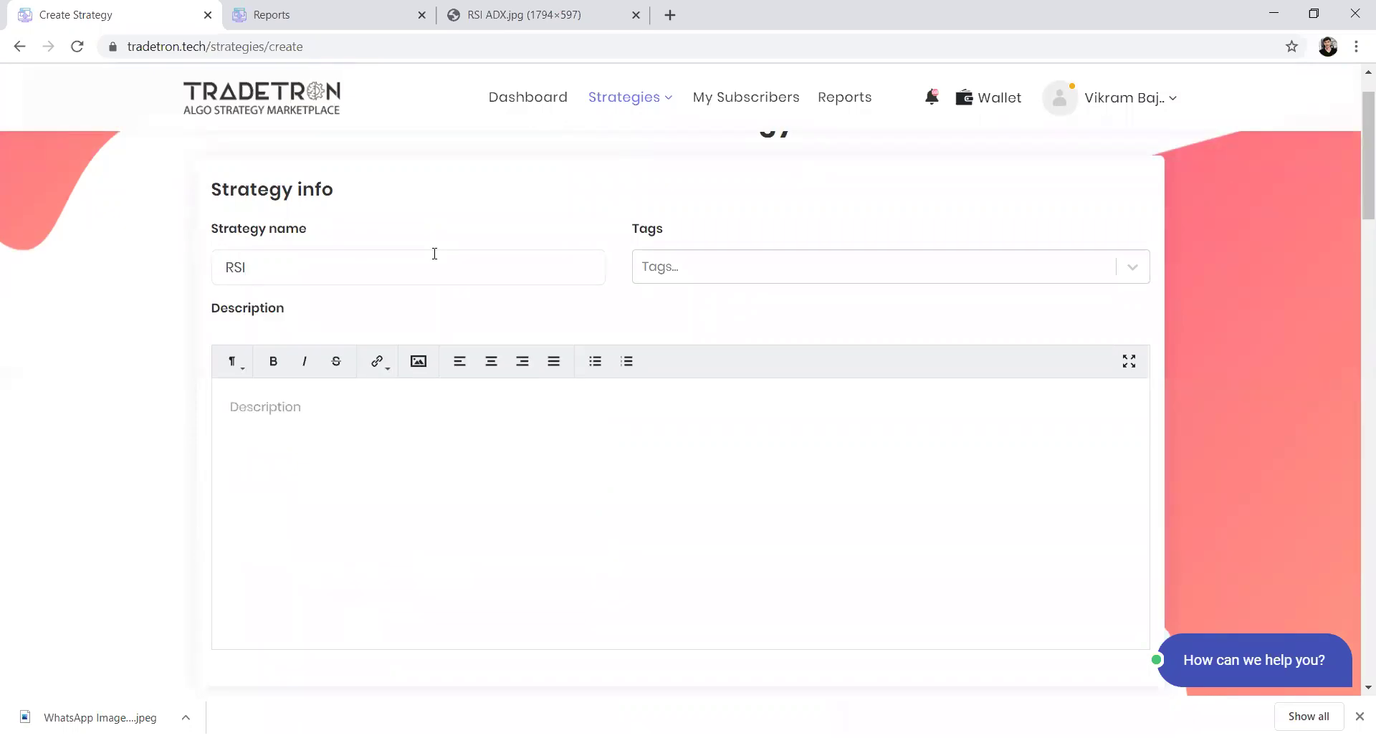
{"action": "type", "text": " ADX Setup"}
{"action": "scroll", "coordinate": [565, 528], "scroll_direction": "down", "scroll_amount": 2}
{"action": "left_click", "coordinate": [564, 439]}
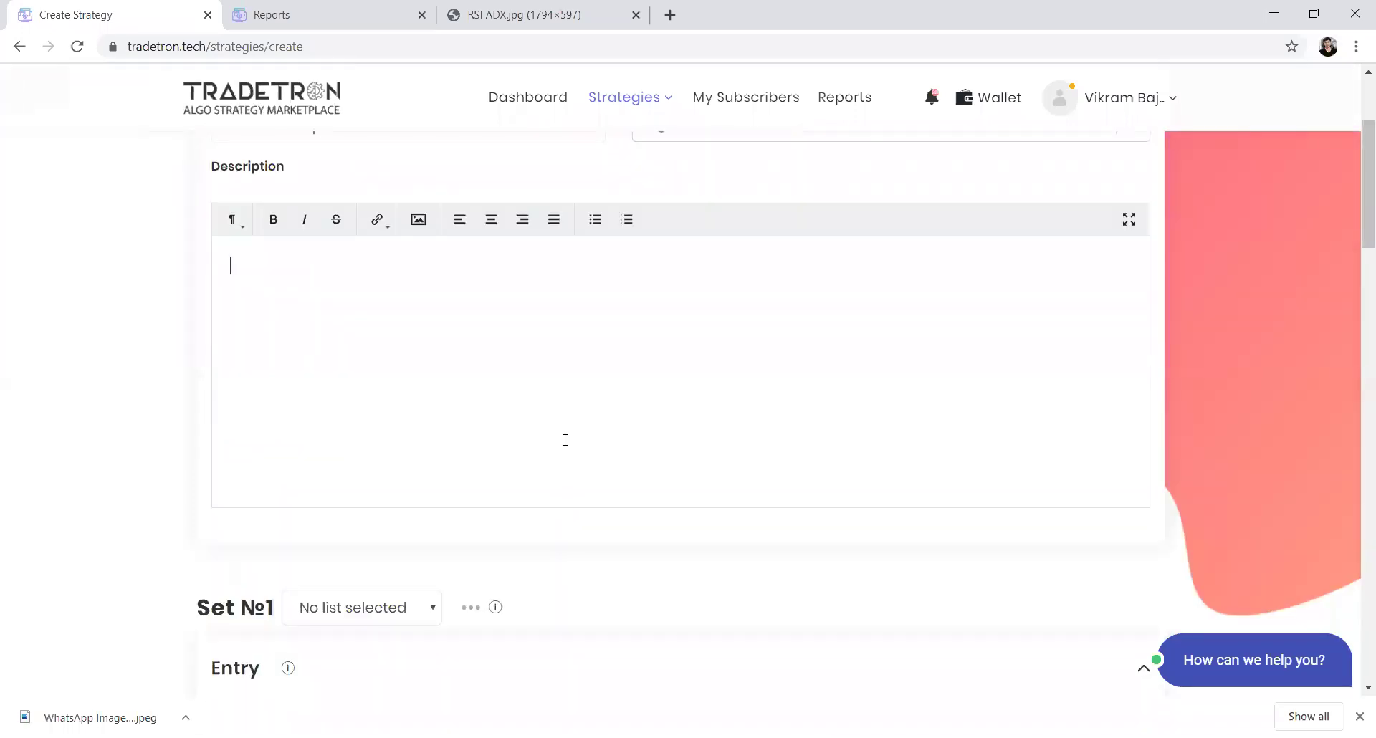
- Begin a sell position in the entry section of Set 1, using exchange NFO and type Call
{"action": "scroll", "coordinate": [558, 563], "scroll_direction": "down", "scroll_amount": 4}
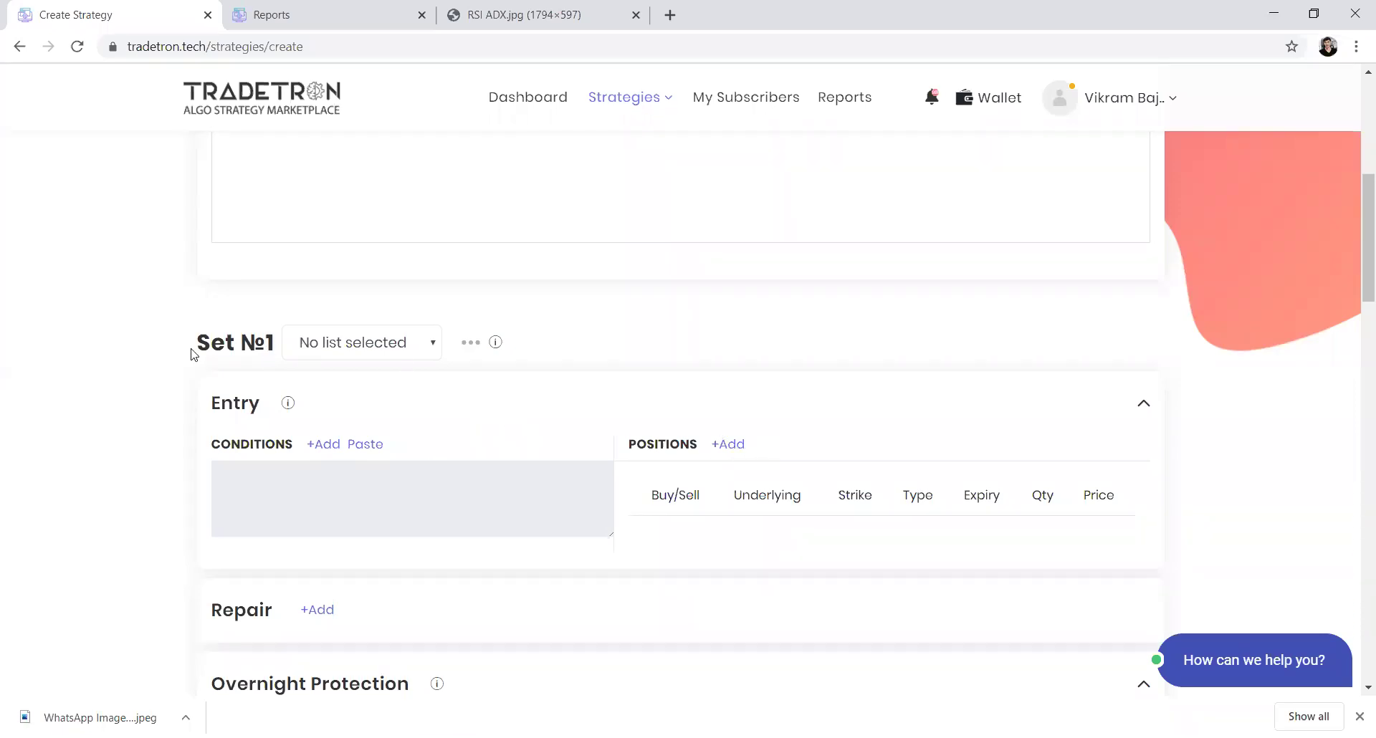
{"action": "left_click_drag", "start_coordinate": [197, 343], "coordinate": [267, 347]}
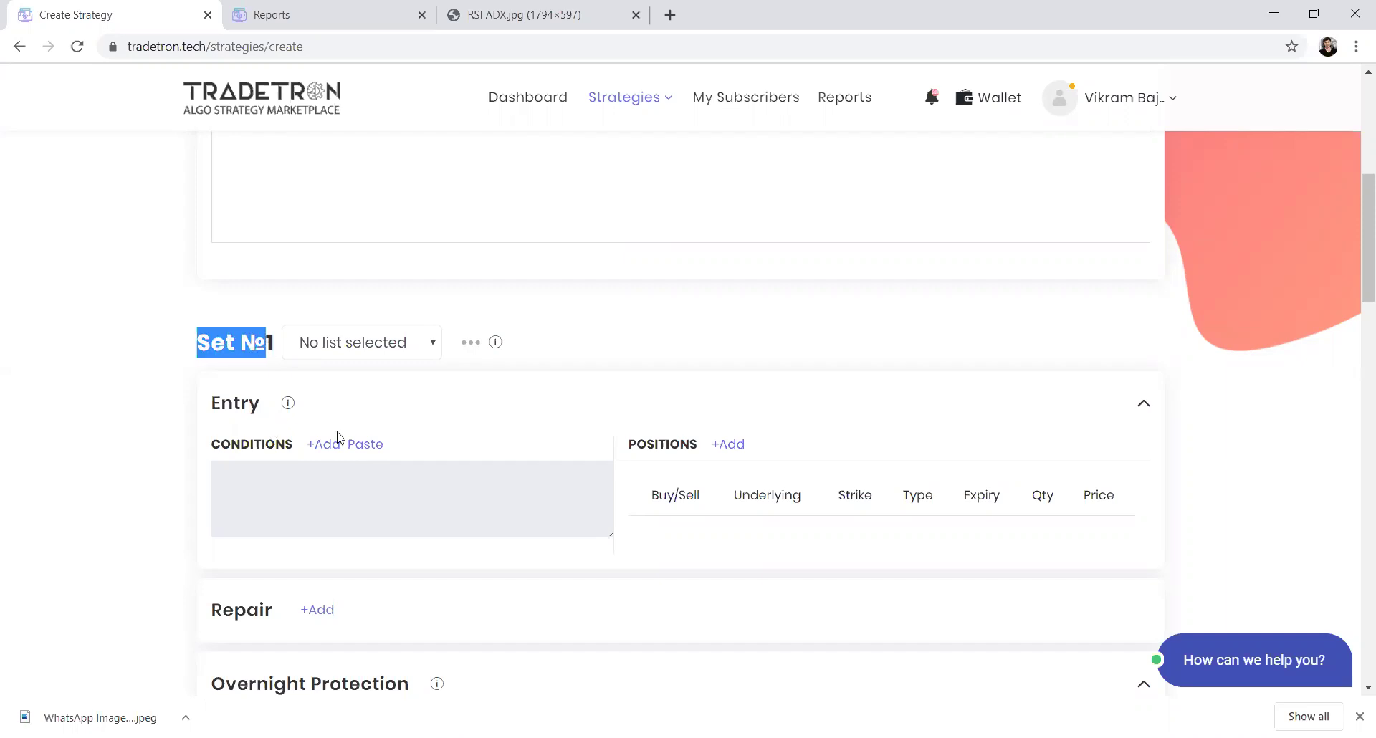
{"action": "left_click", "coordinate": [717, 448]}
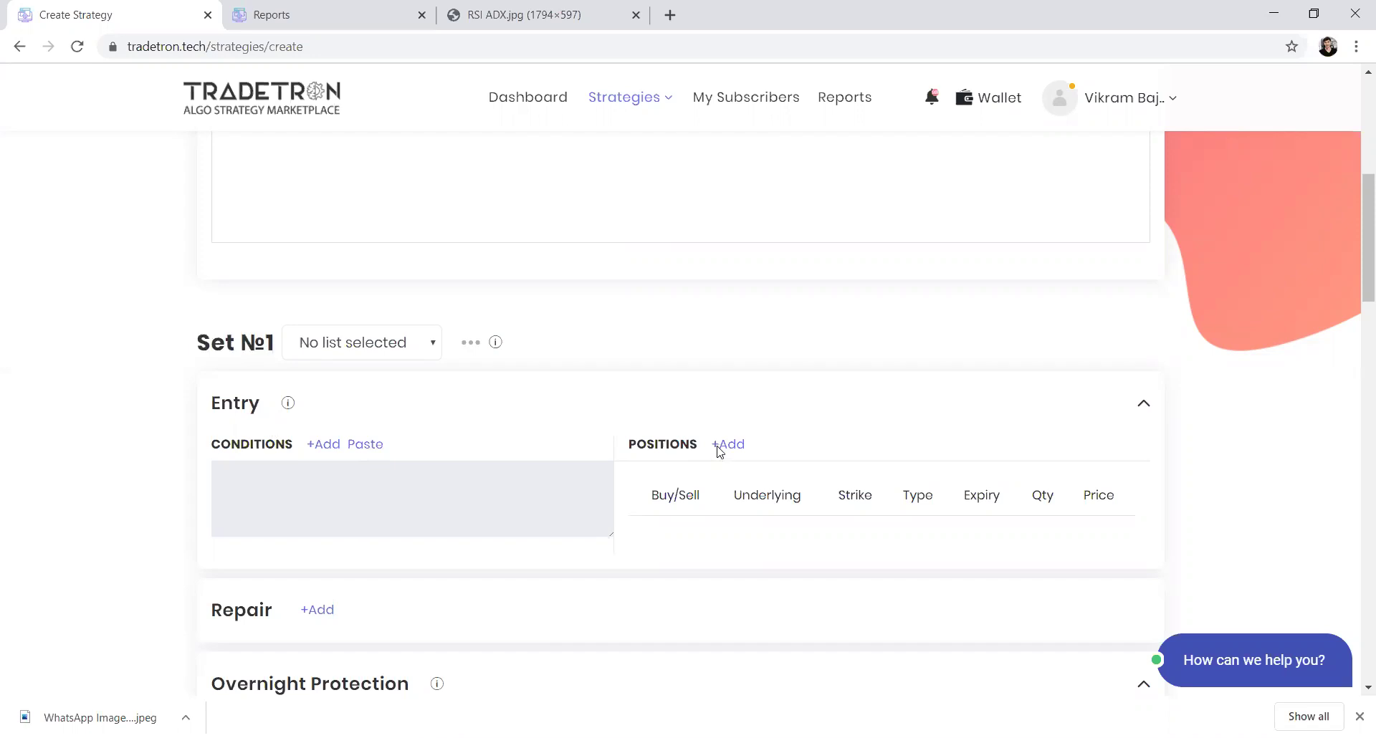
{"action": "left_click", "coordinate": [530, 295]}
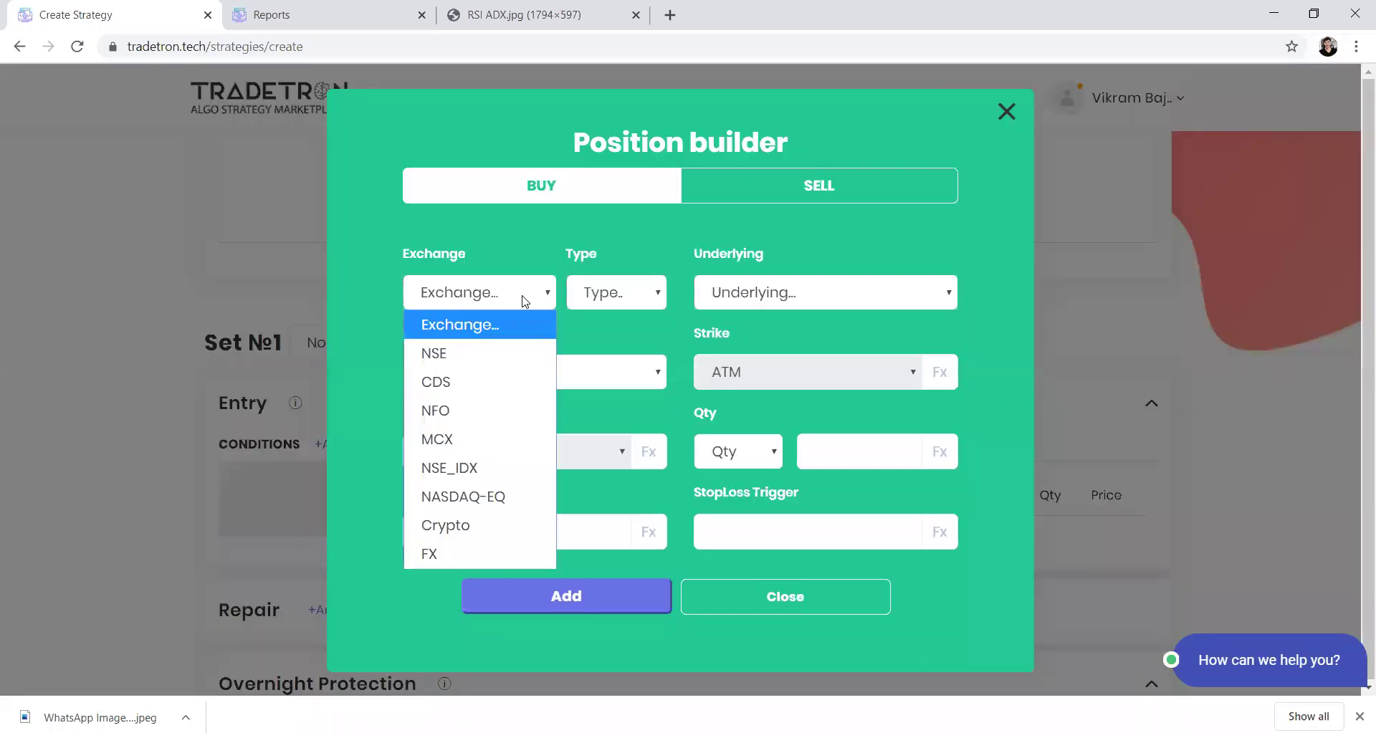
{"action": "left_click", "coordinate": [469, 403]}
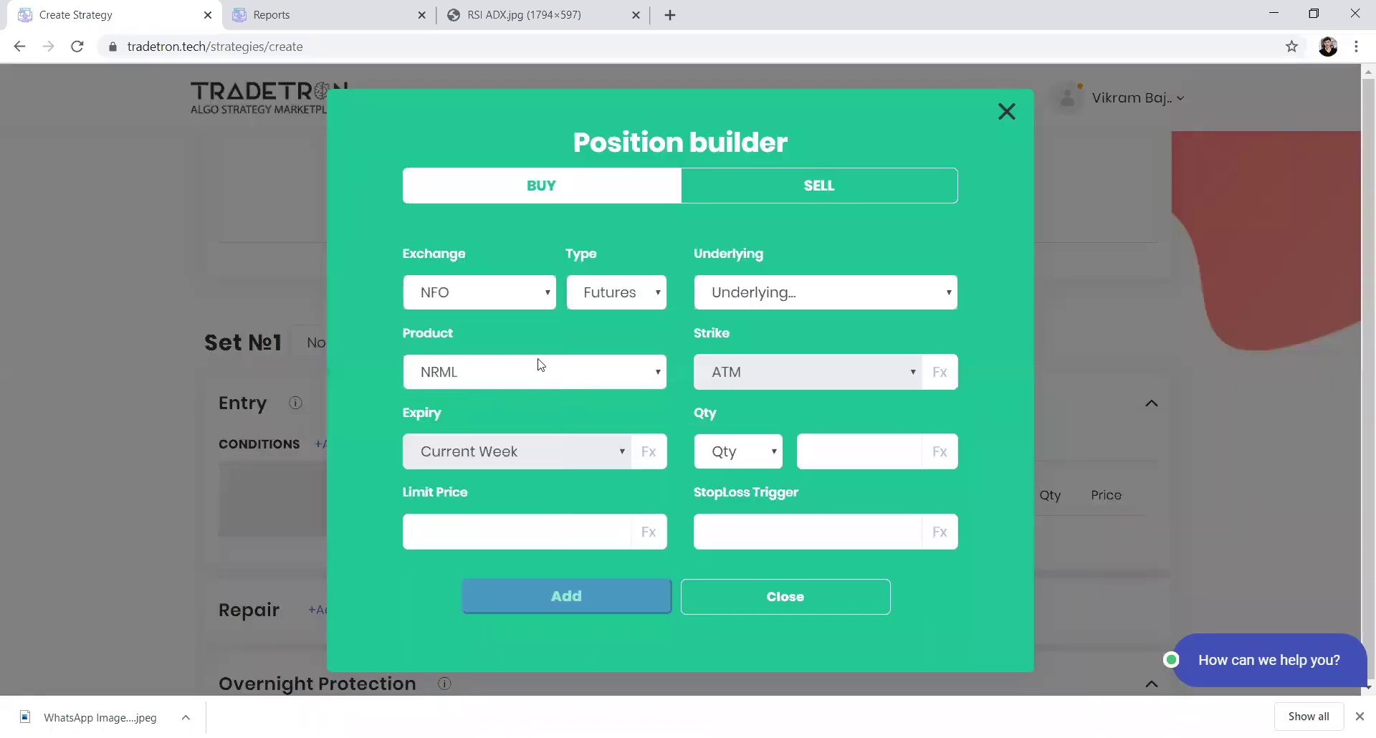
{"action": "left_click", "coordinate": [617, 295]}
{"action": "left_click", "coordinate": [603, 352]}
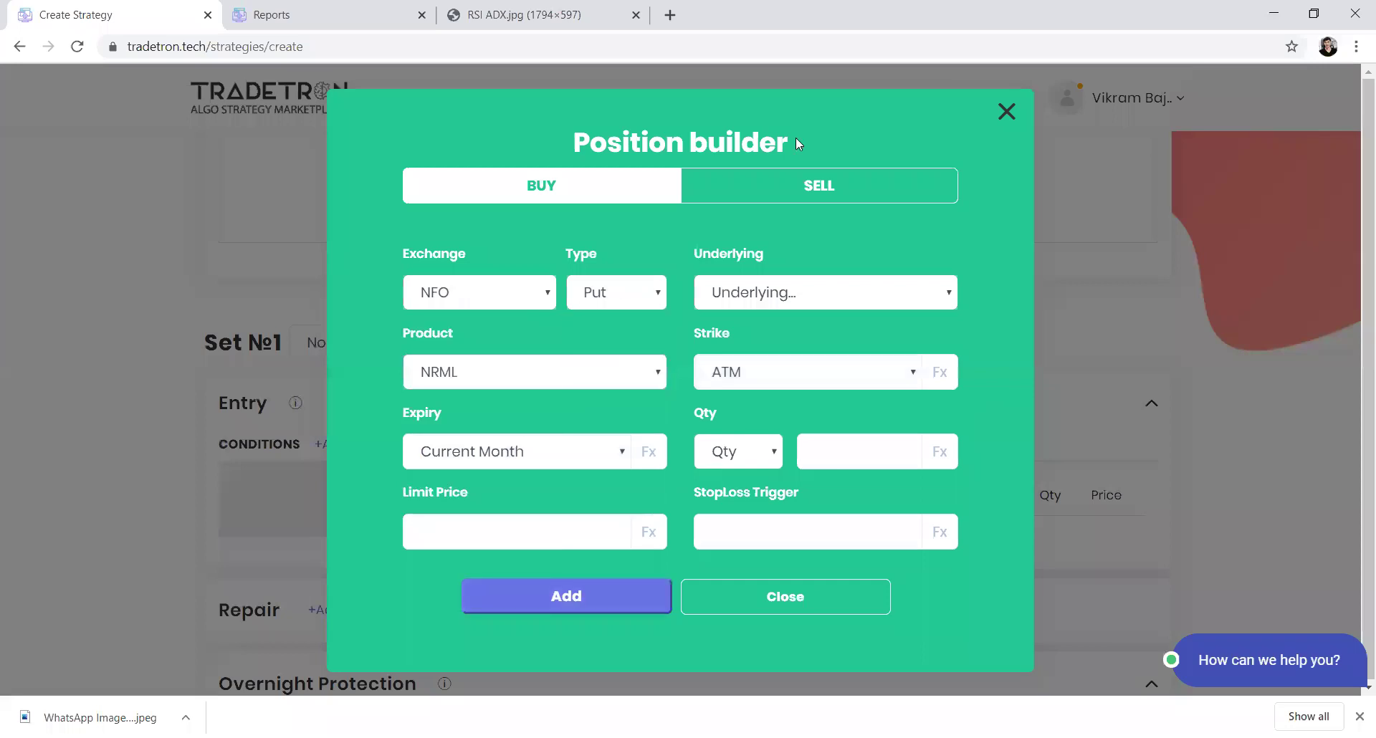
{"action": "left_click", "coordinate": [773, 190]}
{"action": "left_click", "coordinate": [658, 290]}
{"action": "left_click", "coordinate": [602, 381]}
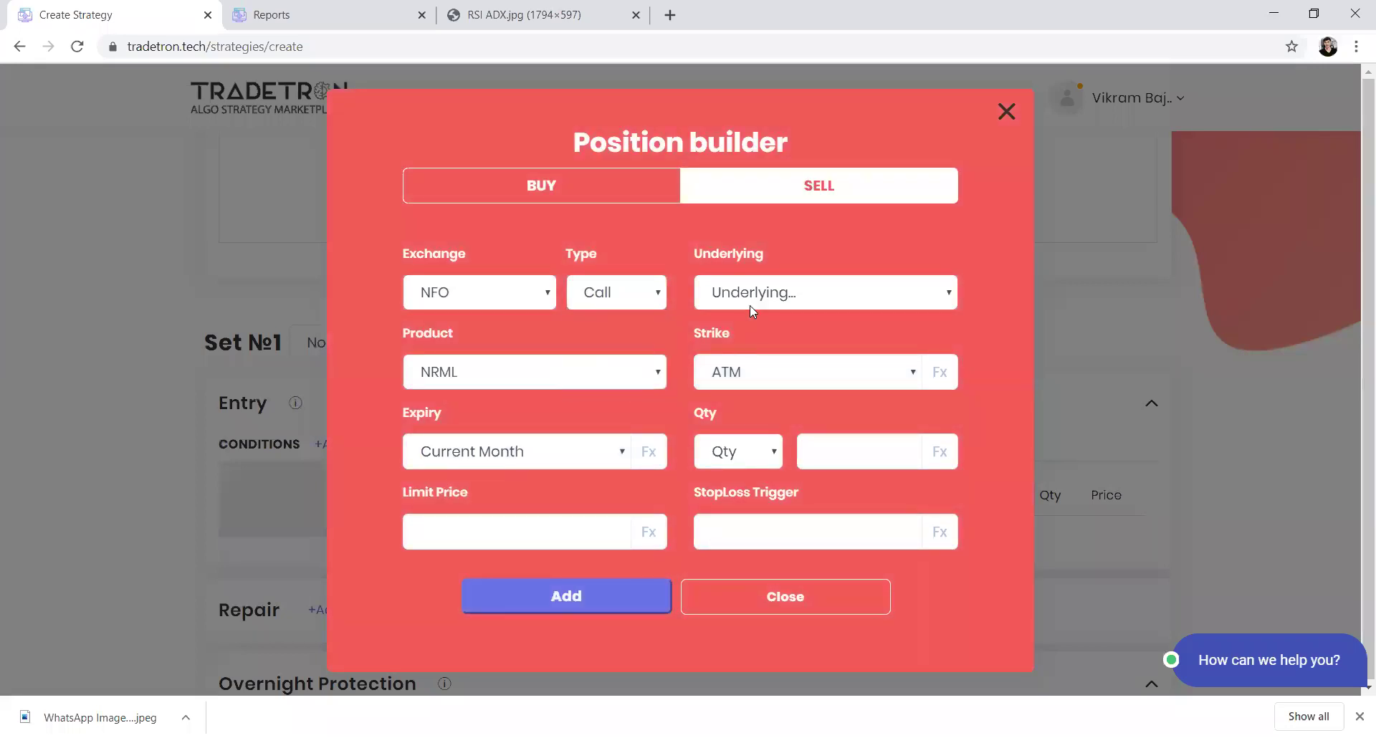
- Set the call position's underlying to NIFTY 50 and quantity to 3 lots, and add it to the entry
{"action": "left_click", "coordinate": [750, 306]}
{"action": "type", "text": "nifty"}
{"action": "key", "text": "Return"}
{"action": "left_click", "coordinate": [521, 387]}
{"action": "left_click", "coordinate": [522, 385]}
{"action": "left_click", "coordinate": [762, 460]}
{"action": "left_click", "coordinate": [749, 537]}
{"action": "left_click", "coordinate": [868, 457]}
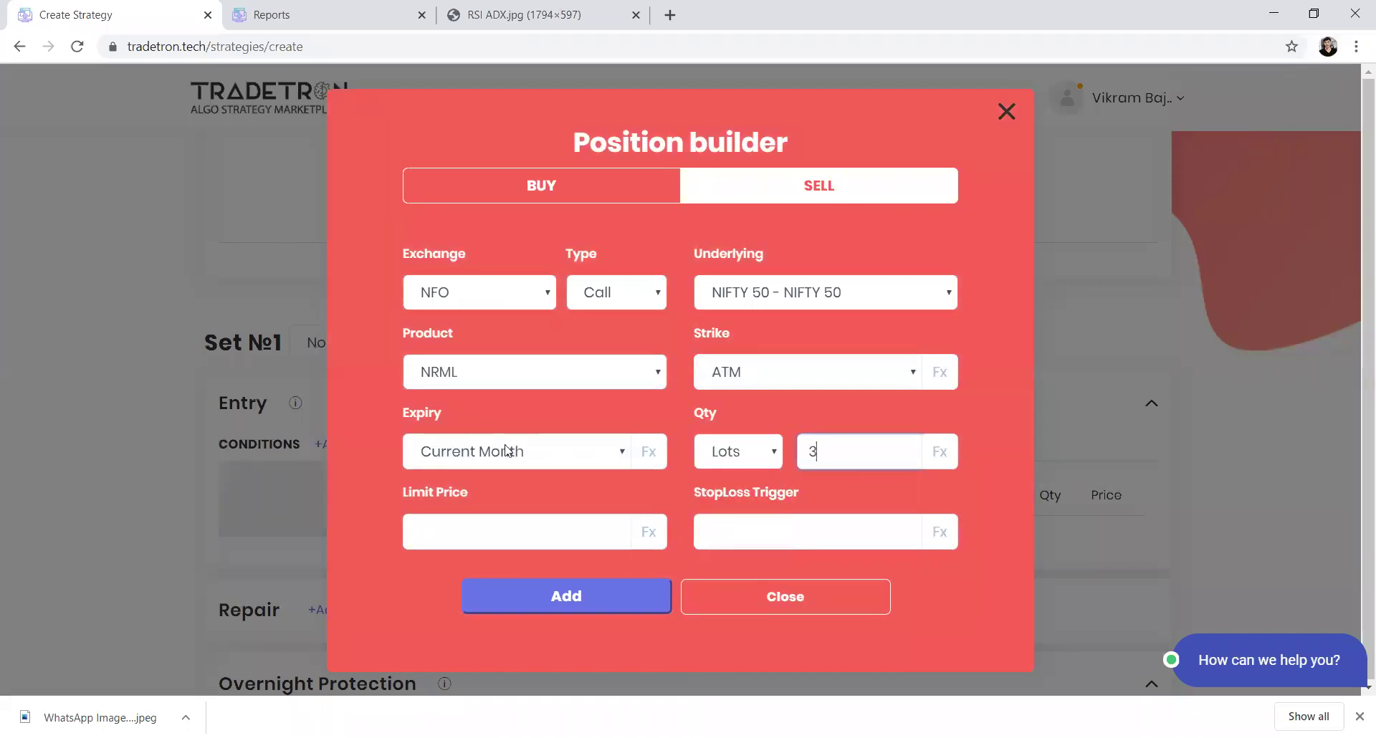
{"action": "left_click", "coordinate": [774, 467]}
{"action": "left_click", "coordinate": [620, 610]}
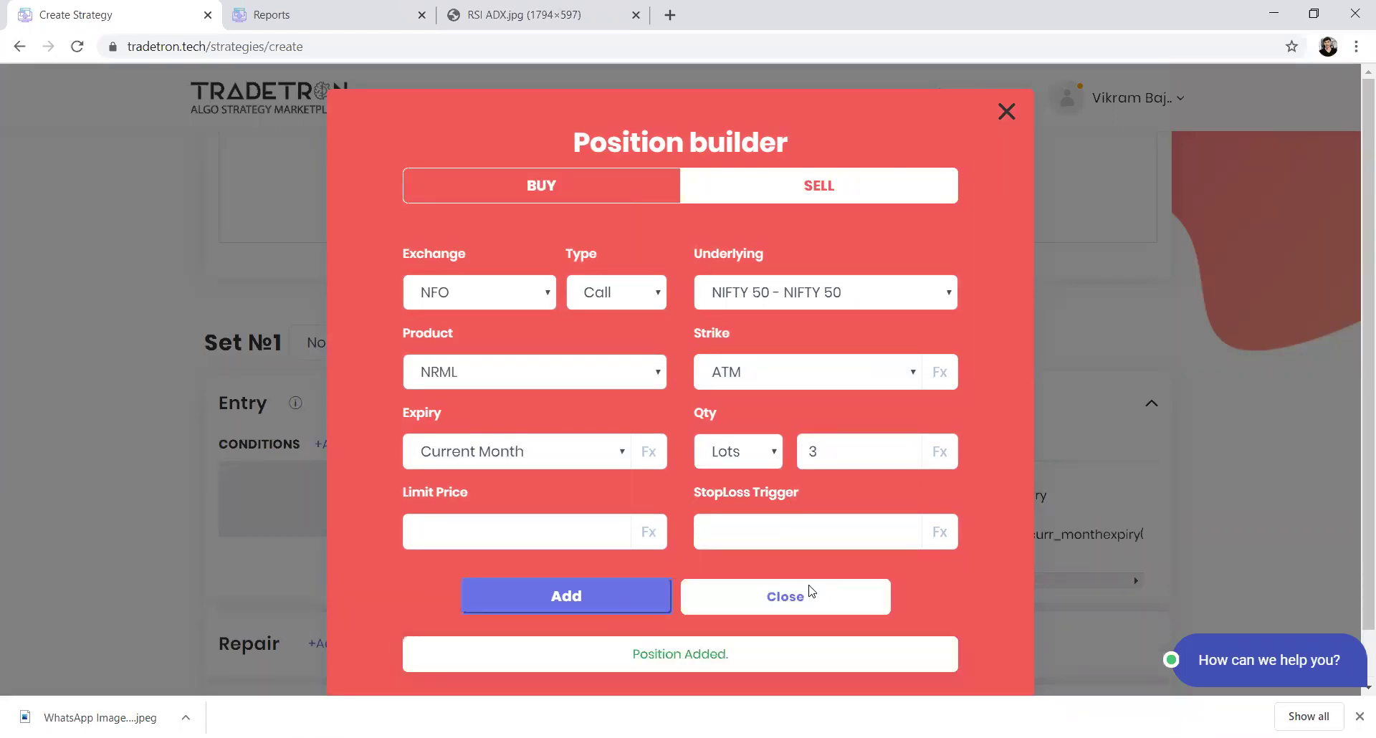
{"action": "left_click", "coordinate": [811, 592]}
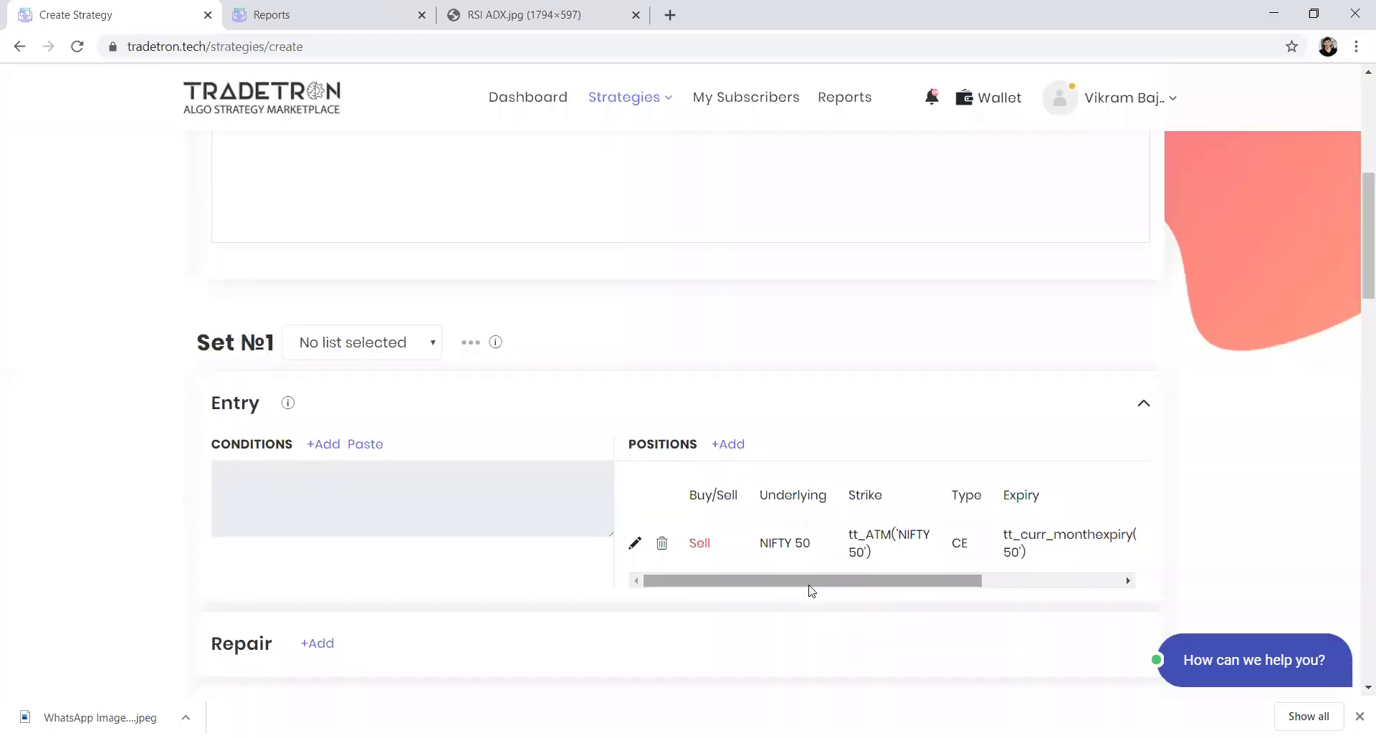
- Begin a second sell position in Set 1's entry, using exchange NFO and type Put
{"action": "left_click", "coordinate": [728, 444]}
{"action": "left_click", "coordinate": [720, 204]}
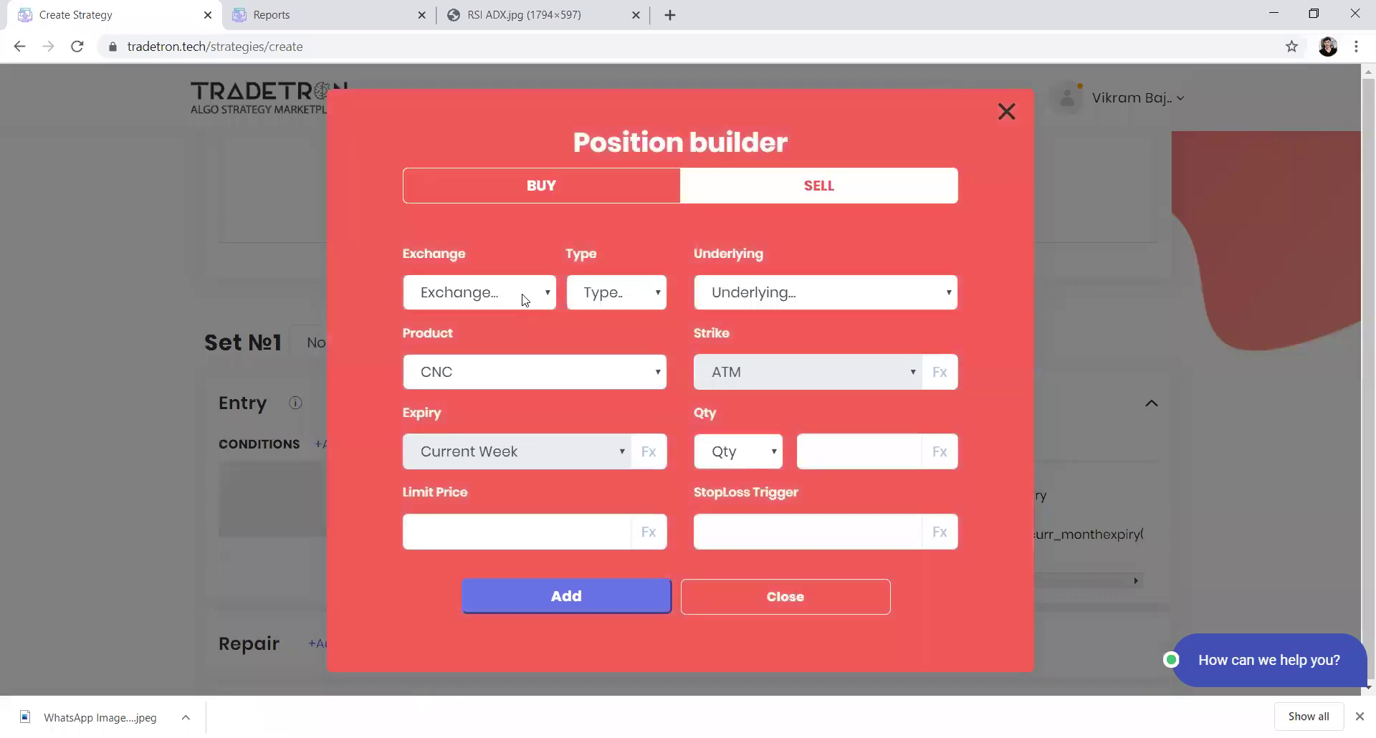
{"action": "left_click", "coordinate": [528, 294]}
{"action": "left_click", "coordinate": [501, 408]}
{"action": "left_click", "coordinate": [595, 306]}
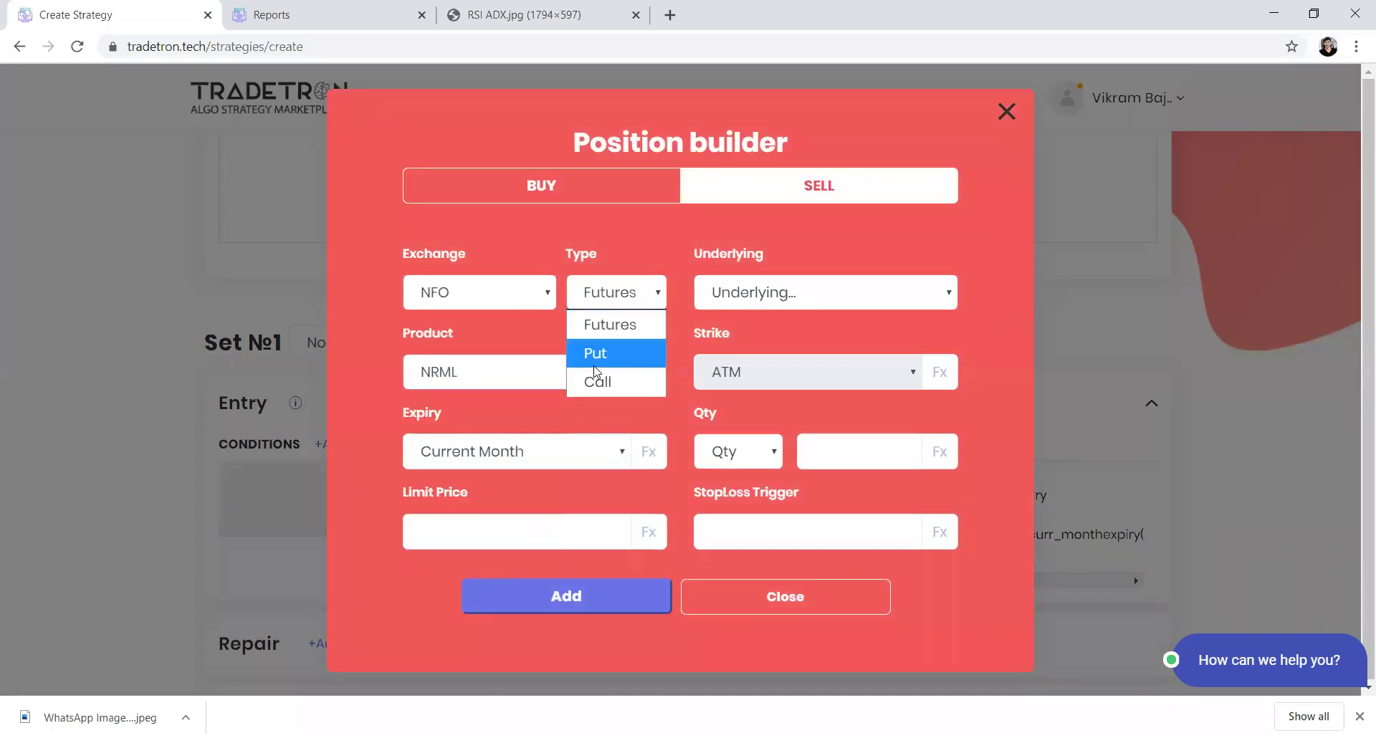
{"action": "left_click", "coordinate": [598, 355]}
- Set the put position's underlying to NIFTY 50 and quantity to 3 lots, and add it to the entry
{"action": "left_click", "coordinate": [742, 292]}
{"action": "type", "text": "nifty"}
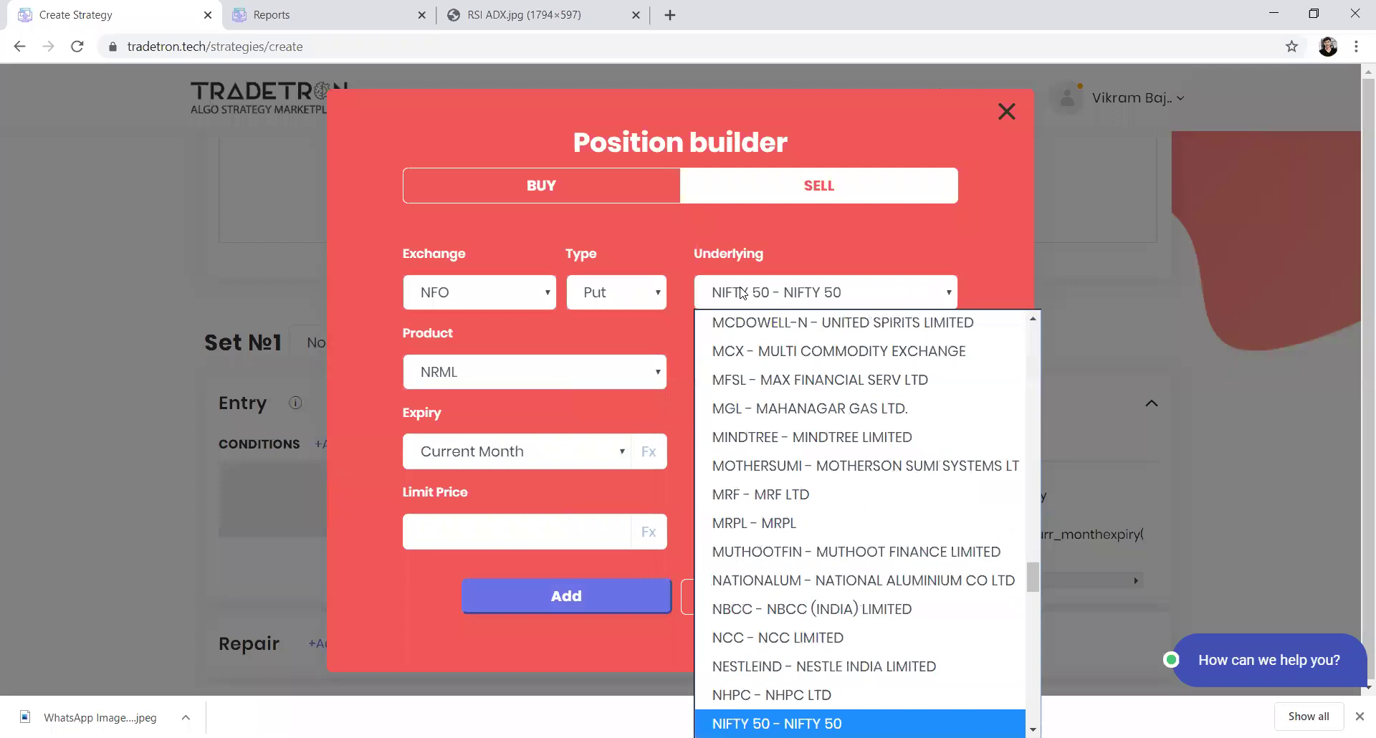
{"action": "key", "text": "Return"}
{"action": "left_click", "coordinate": [768, 442]}
{"action": "left_click", "coordinate": [728, 538]}
{"action": "left_click", "coordinate": [838, 462]}
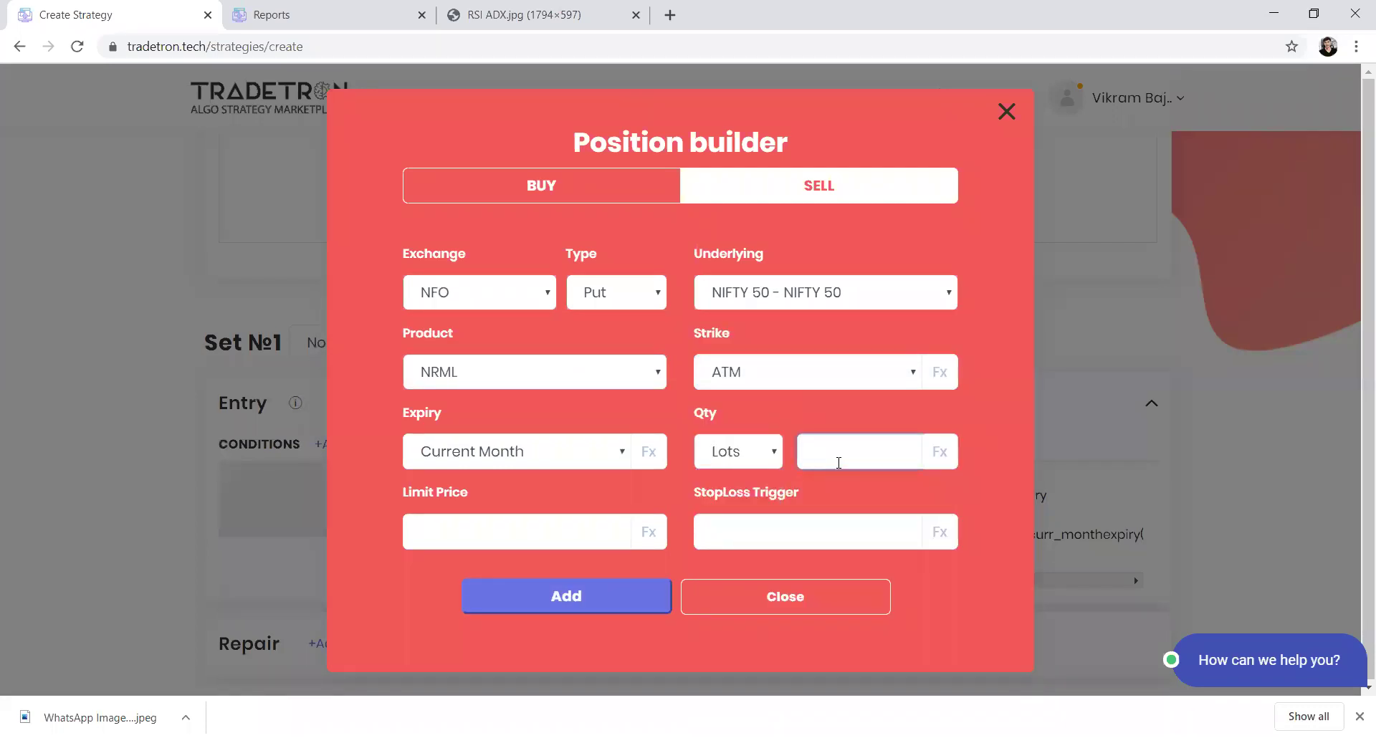
{"action": "left_click", "coordinate": [536, 599]}
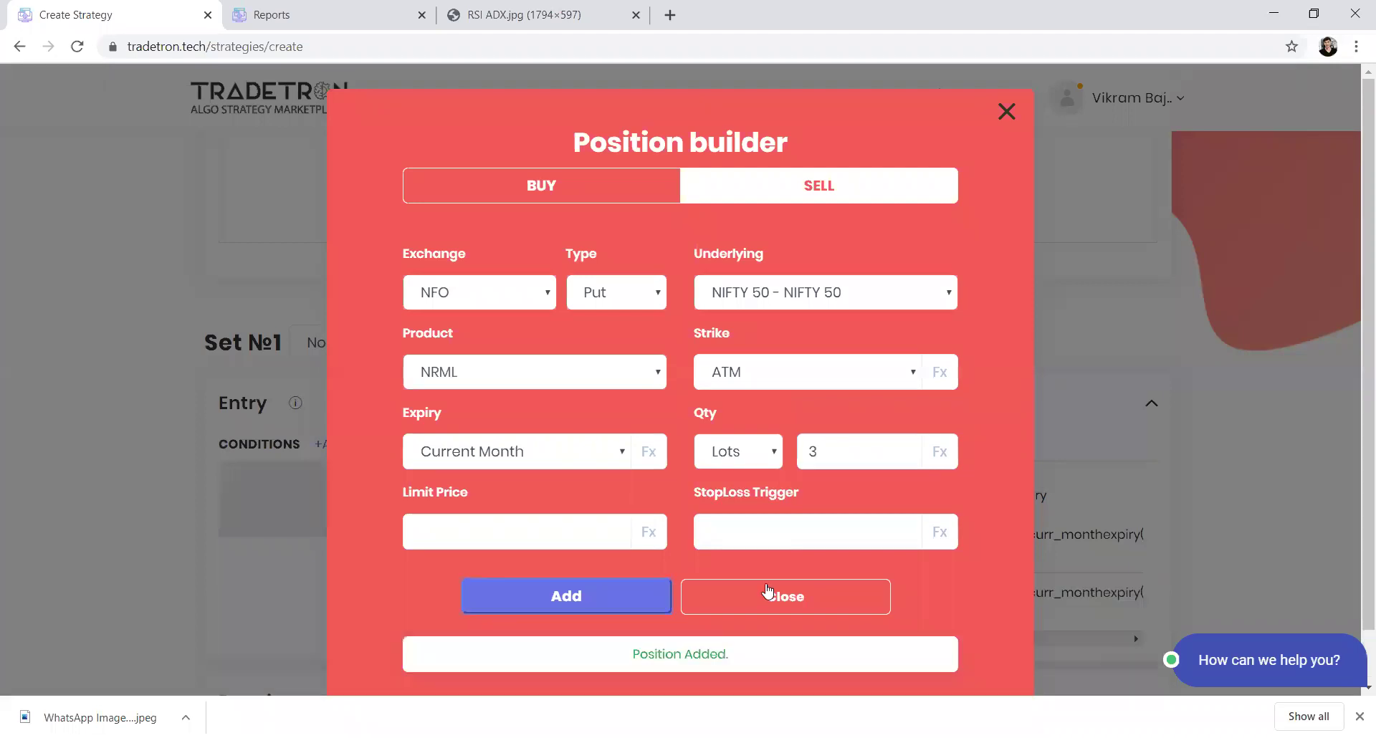
{"action": "left_click", "coordinate": [817, 594]}
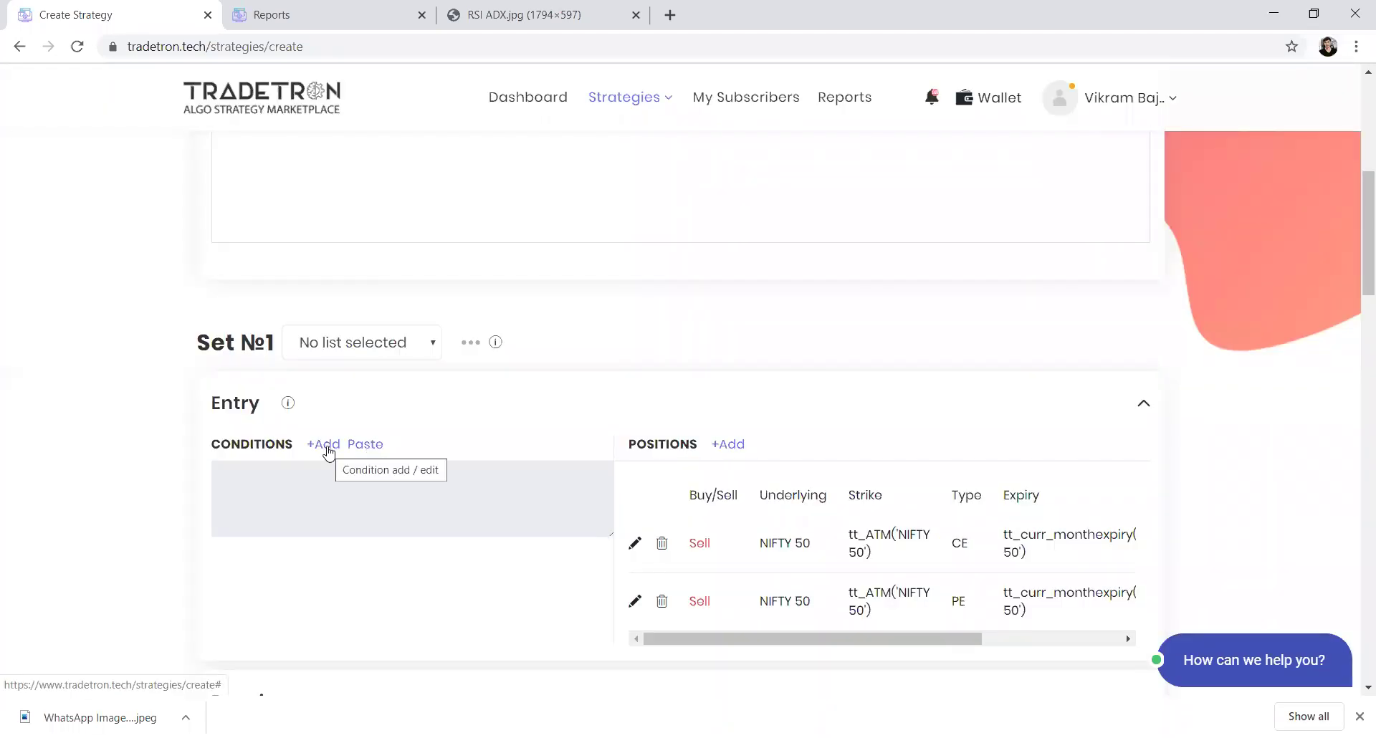
- Recheck the RSI ADX.jpg rules table and start an entry condition for Set 1 with the Position keyword
{"action": "left_click", "coordinate": [527, 15]}
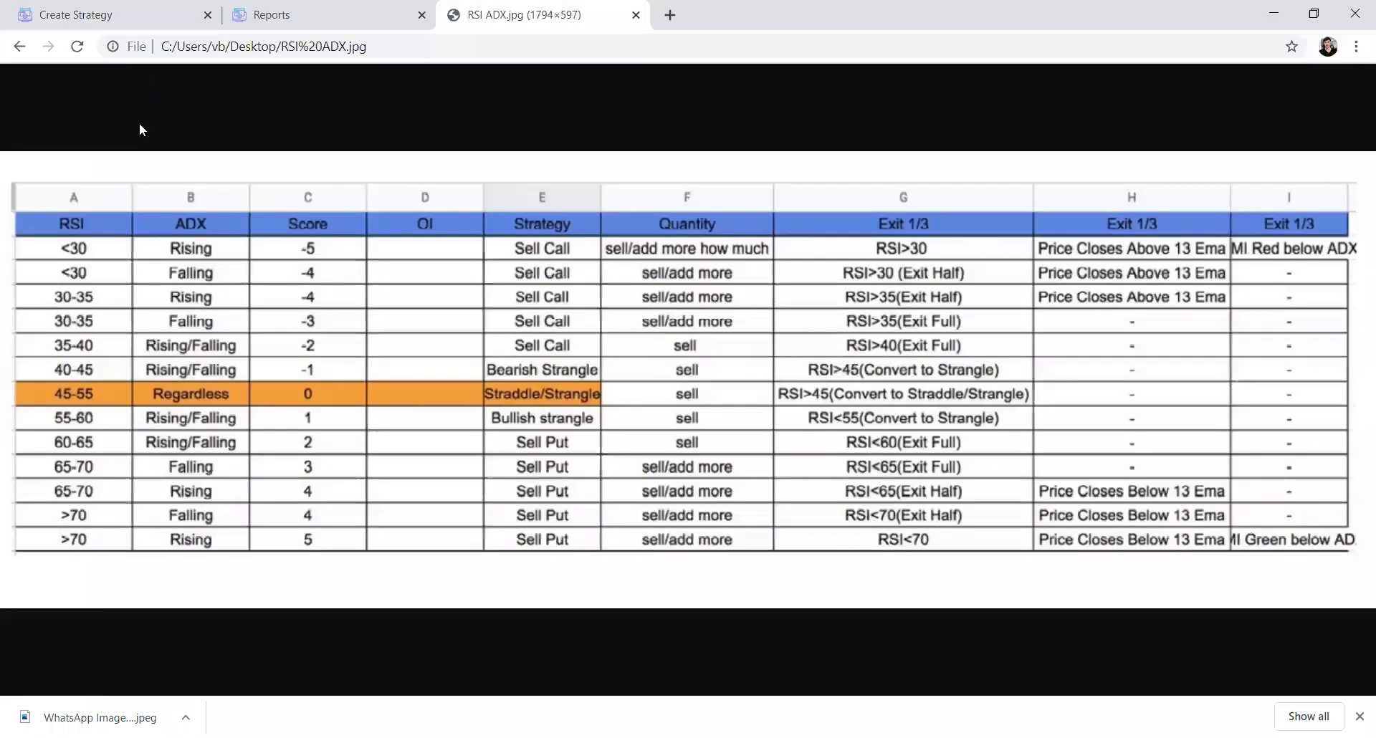
{"action": "left_click", "coordinate": [121, 21]}
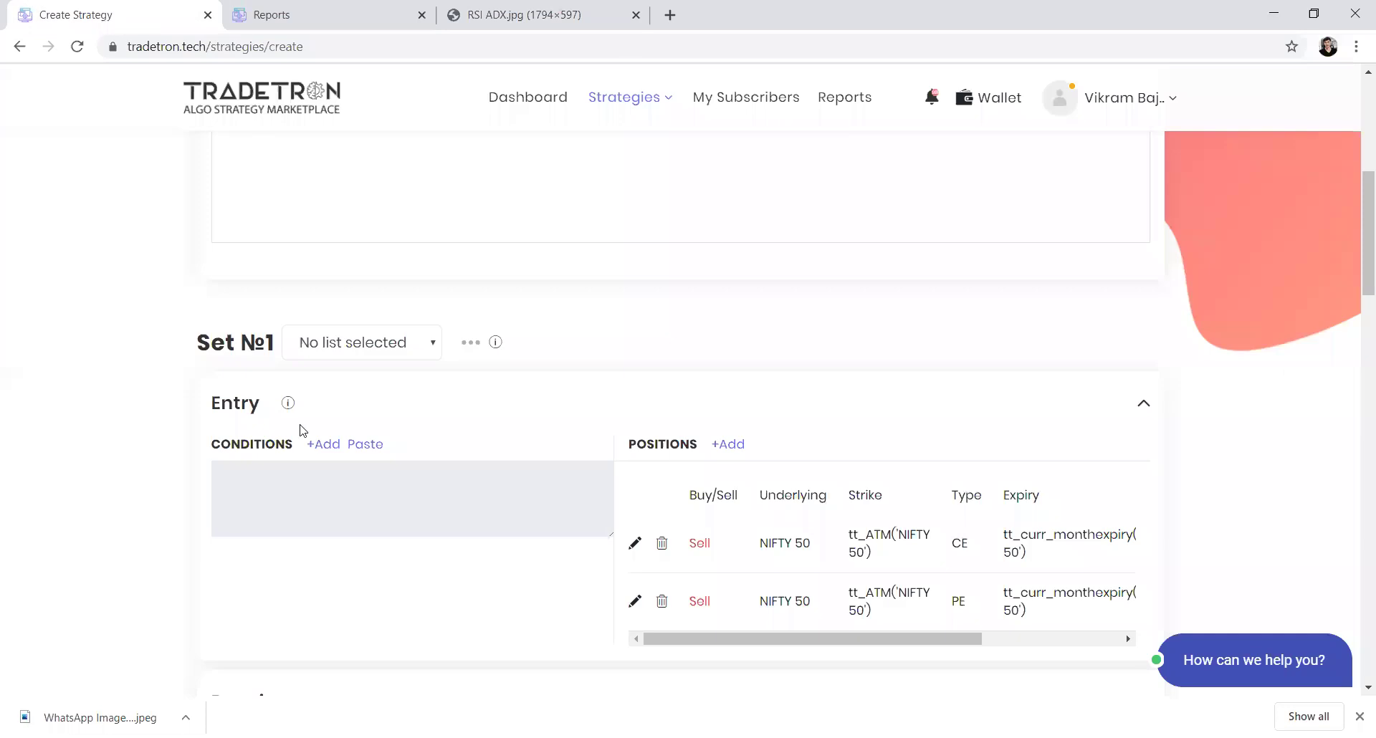
{"action": "left_click", "coordinate": [324, 445]}
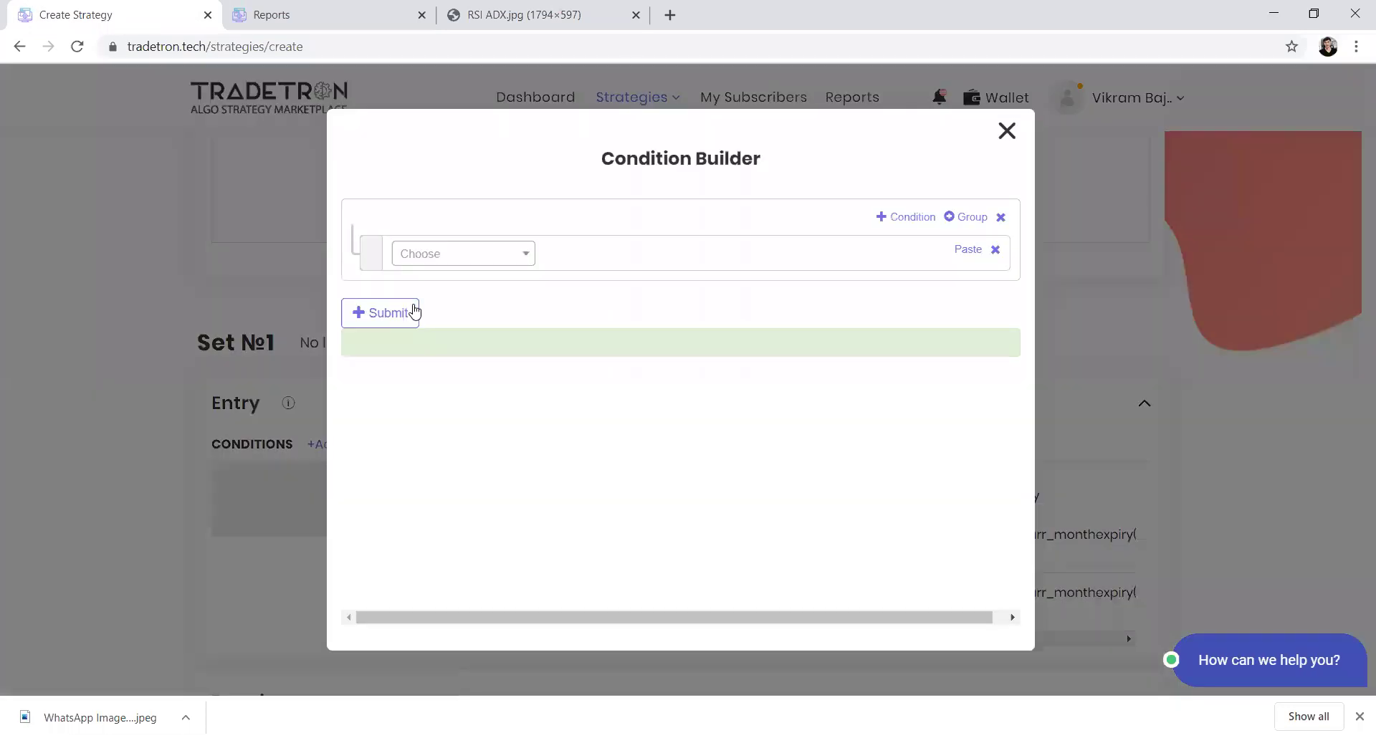
{"action": "left_click", "coordinate": [448, 256]}
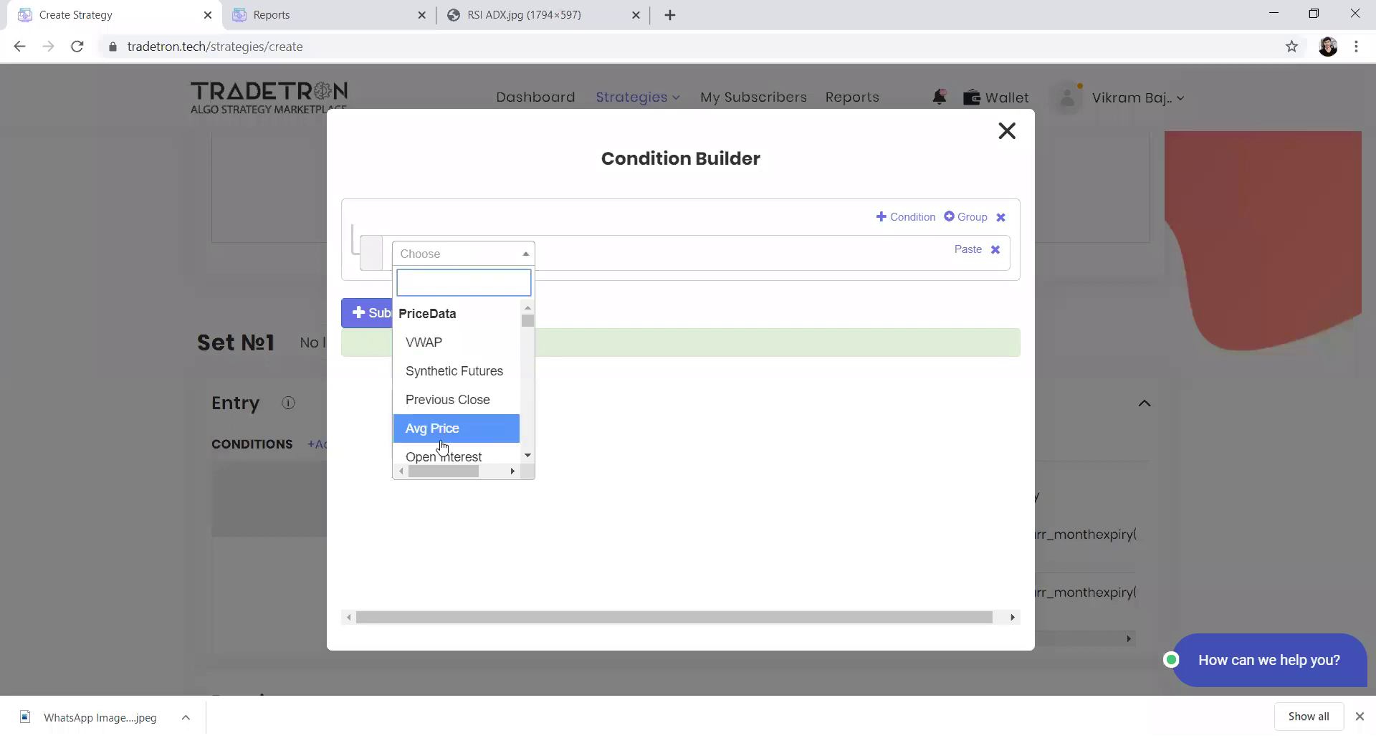
{"action": "scroll", "coordinate": [442, 448], "scroll_direction": "down", "scroll_amount": 10}
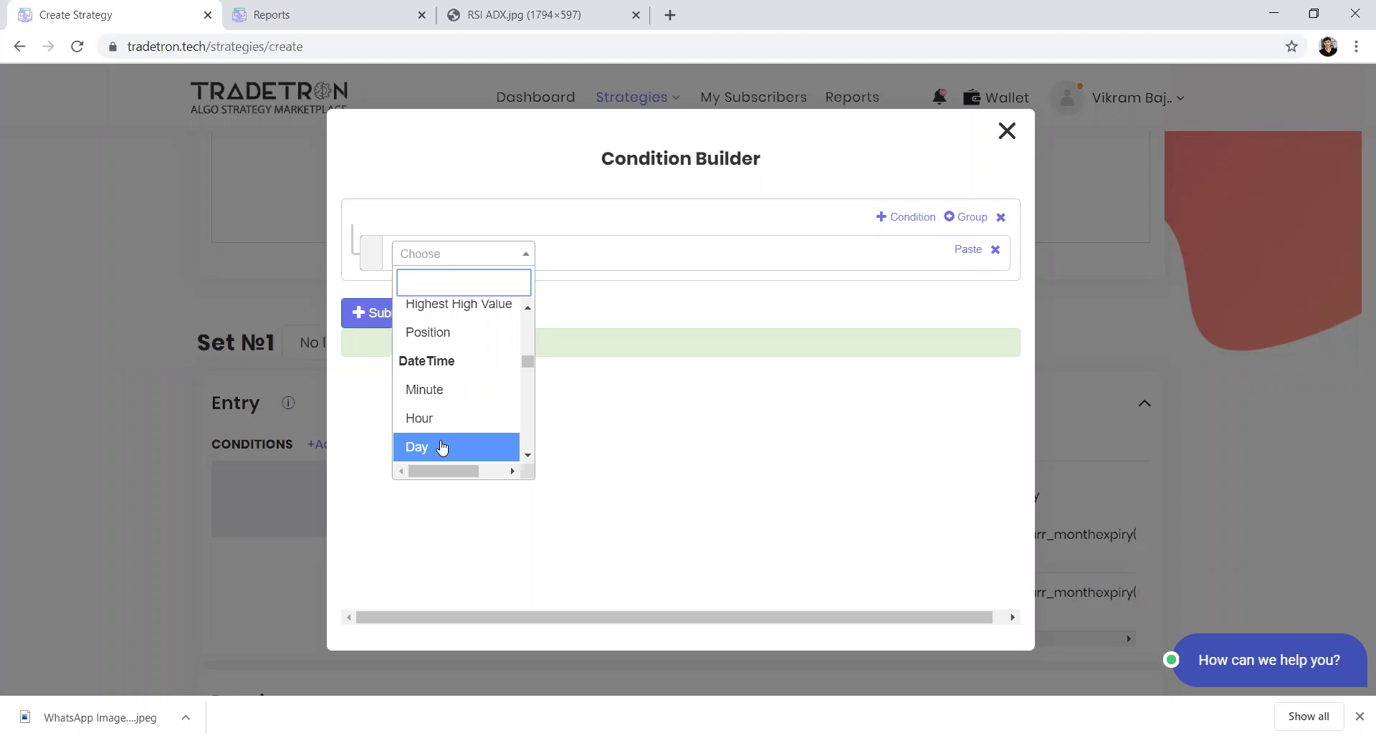
{"action": "type", "text": "pos"}
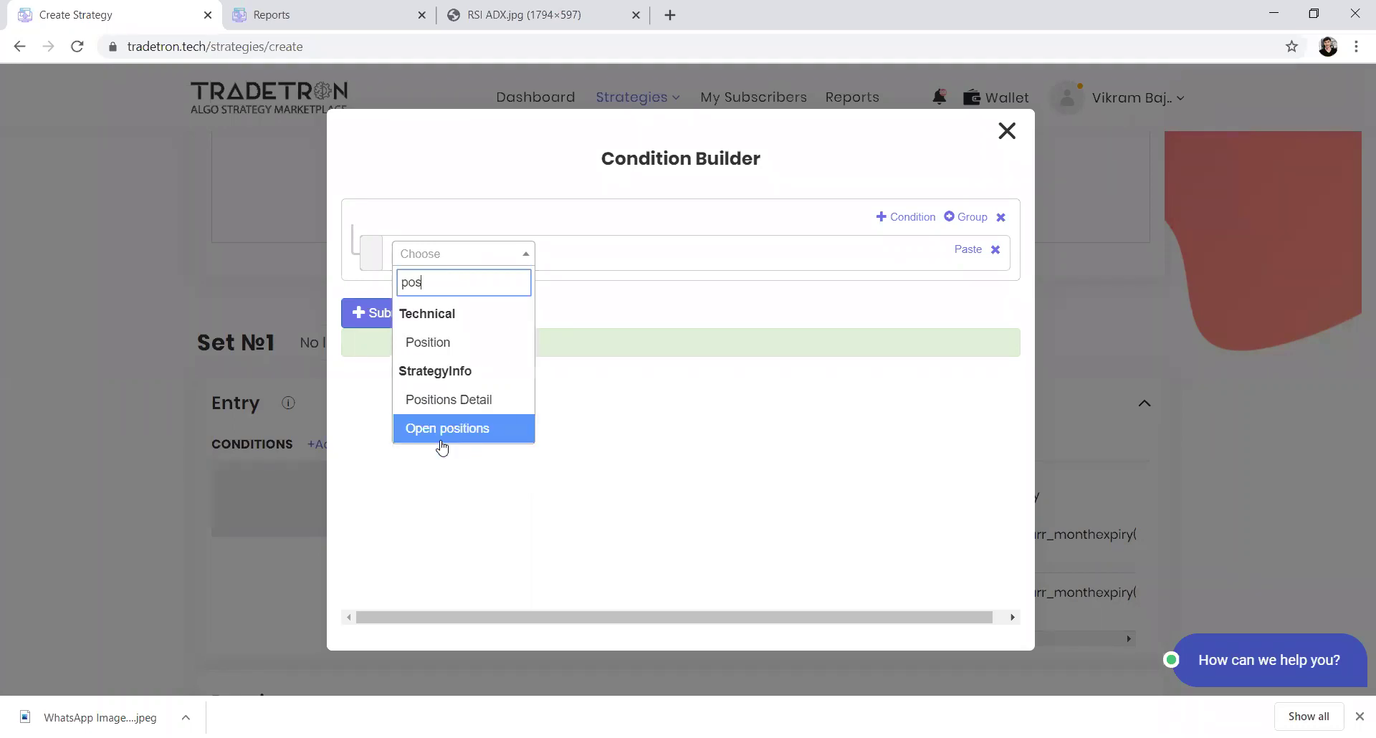
{"action": "key", "text": "Return"}
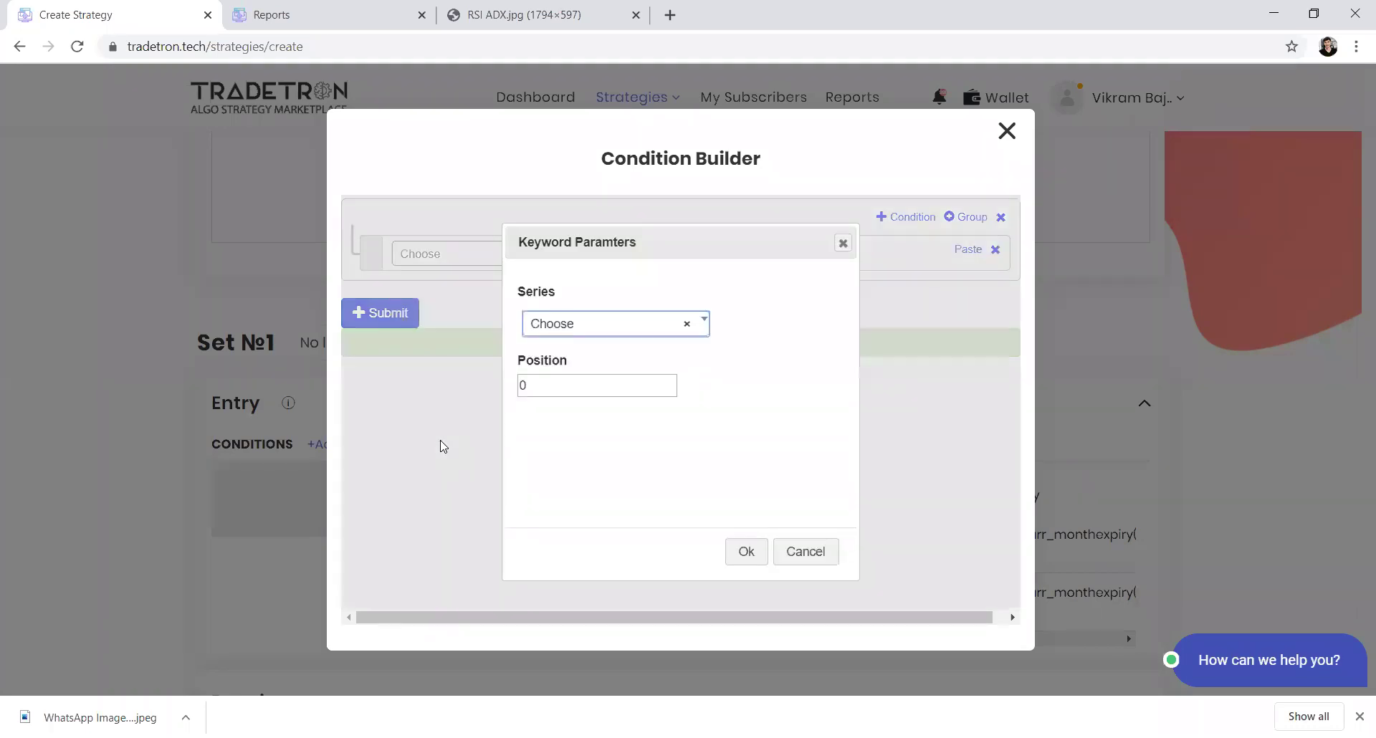
- Configure the Position keyword with RSI as the series and a position of -1
{"action": "key", "text": "Tab"}
{"action": "type", "text": "-1"}
{"action": "key", "text": "Tab"}
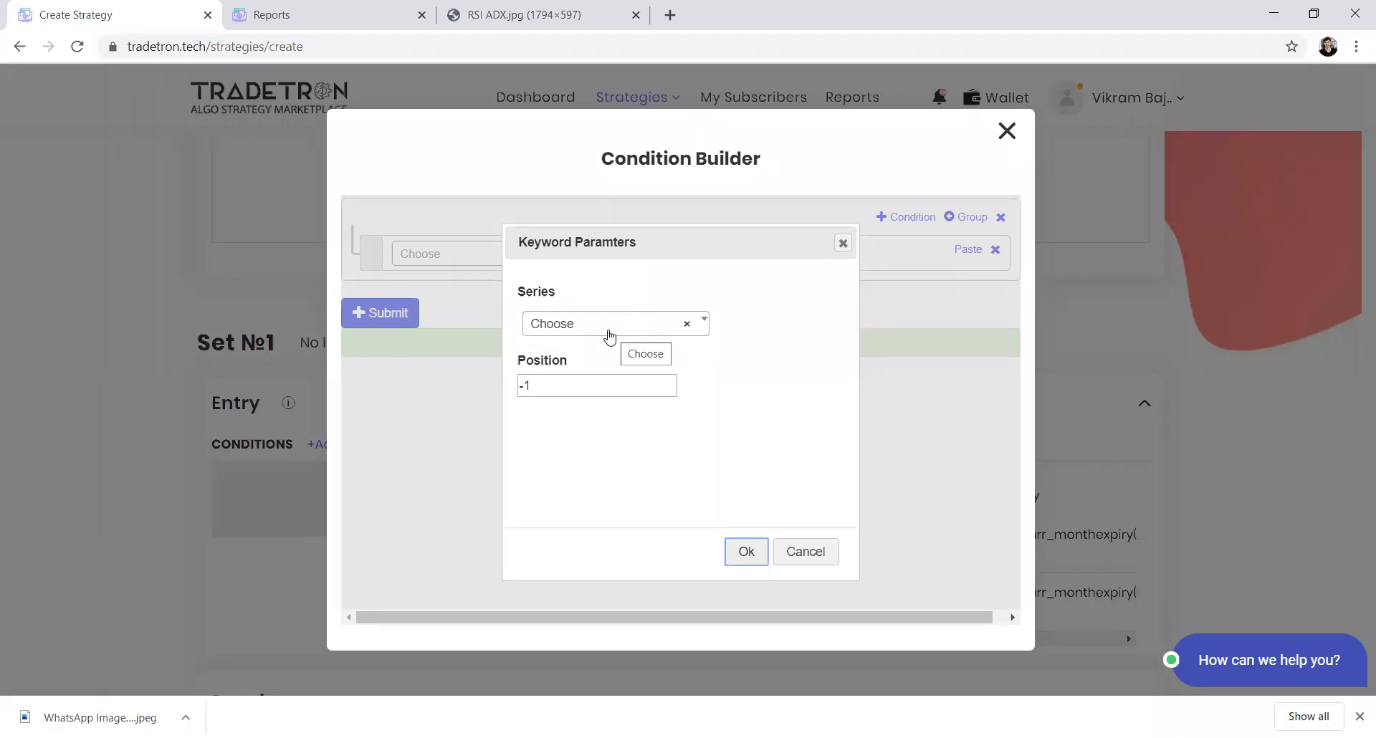
{"action": "double_click", "coordinate": [529, 385]}
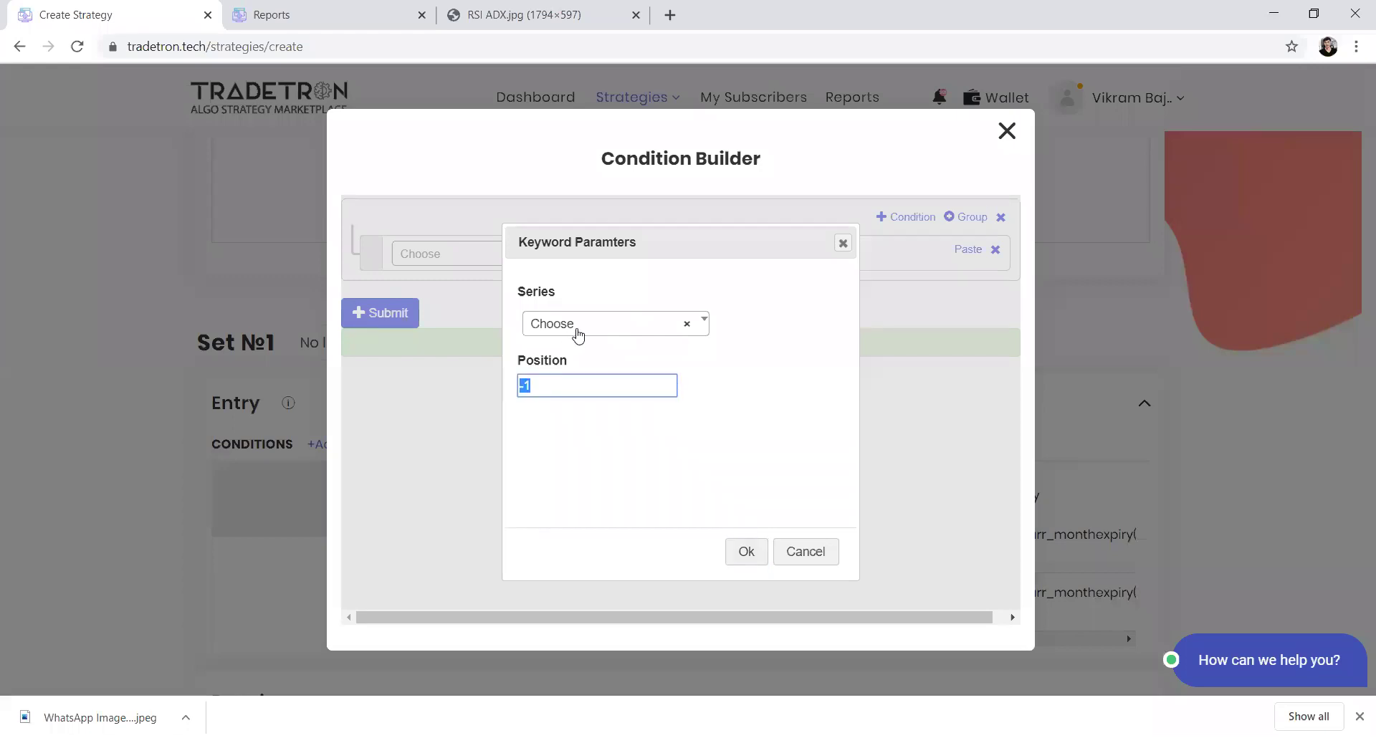
{"action": "left_click", "coordinate": [577, 330]}
{"action": "type", "text": "rsi"}
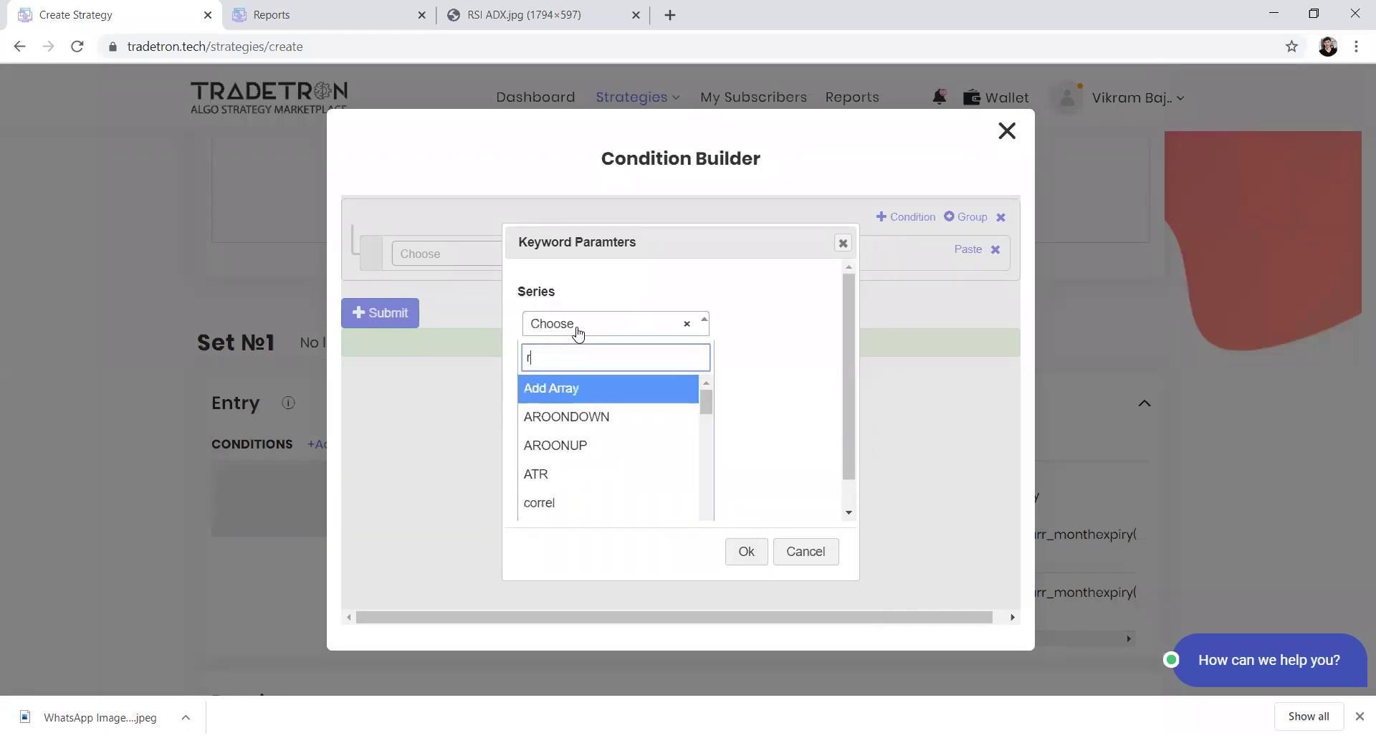
{"action": "key", "text": "Return"}
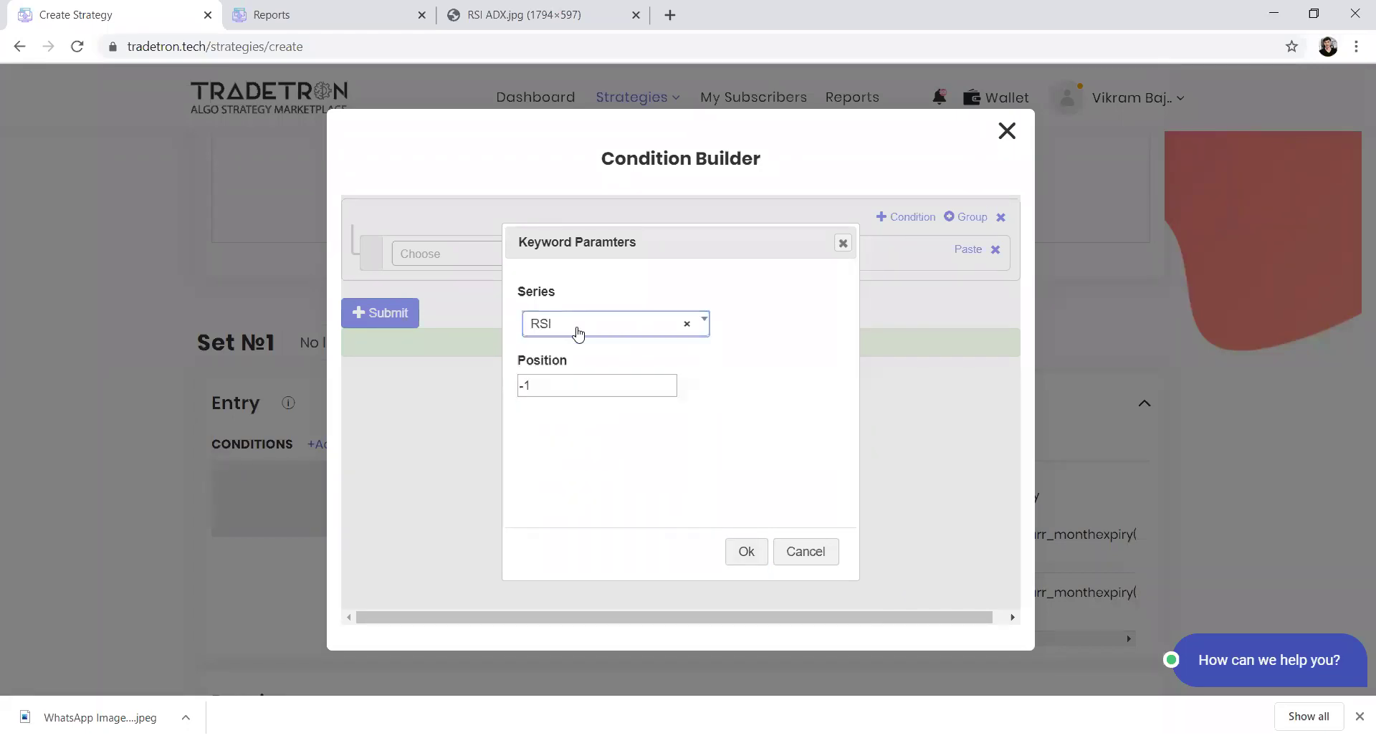
{"action": "left_click", "coordinate": [743, 554]}
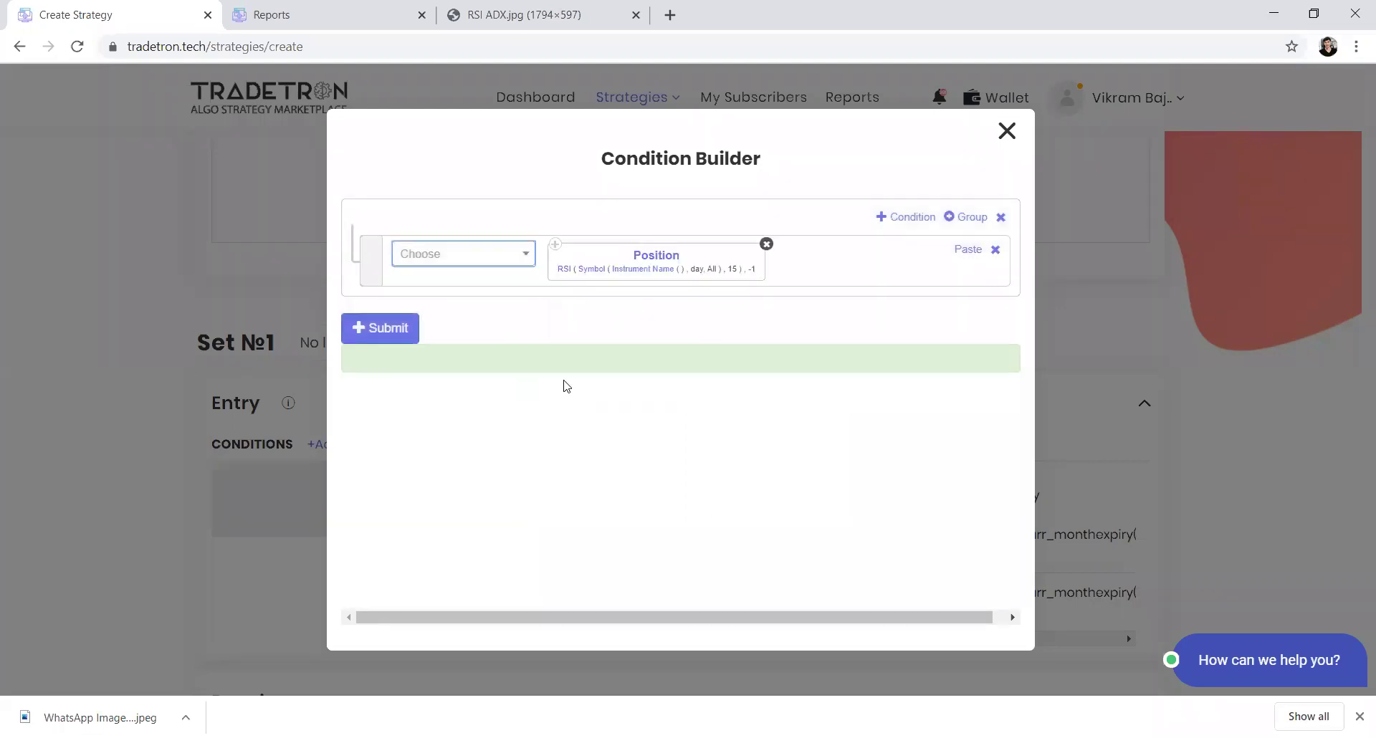
- Set the RSI block's instrument to exchange NFO, NIFTY 50, with Current Month expiry
{"action": "left_click", "coordinate": [626, 275]}
{"action": "left_click", "coordinate": [440, 309]}
{"action": "type", "text": "n"}
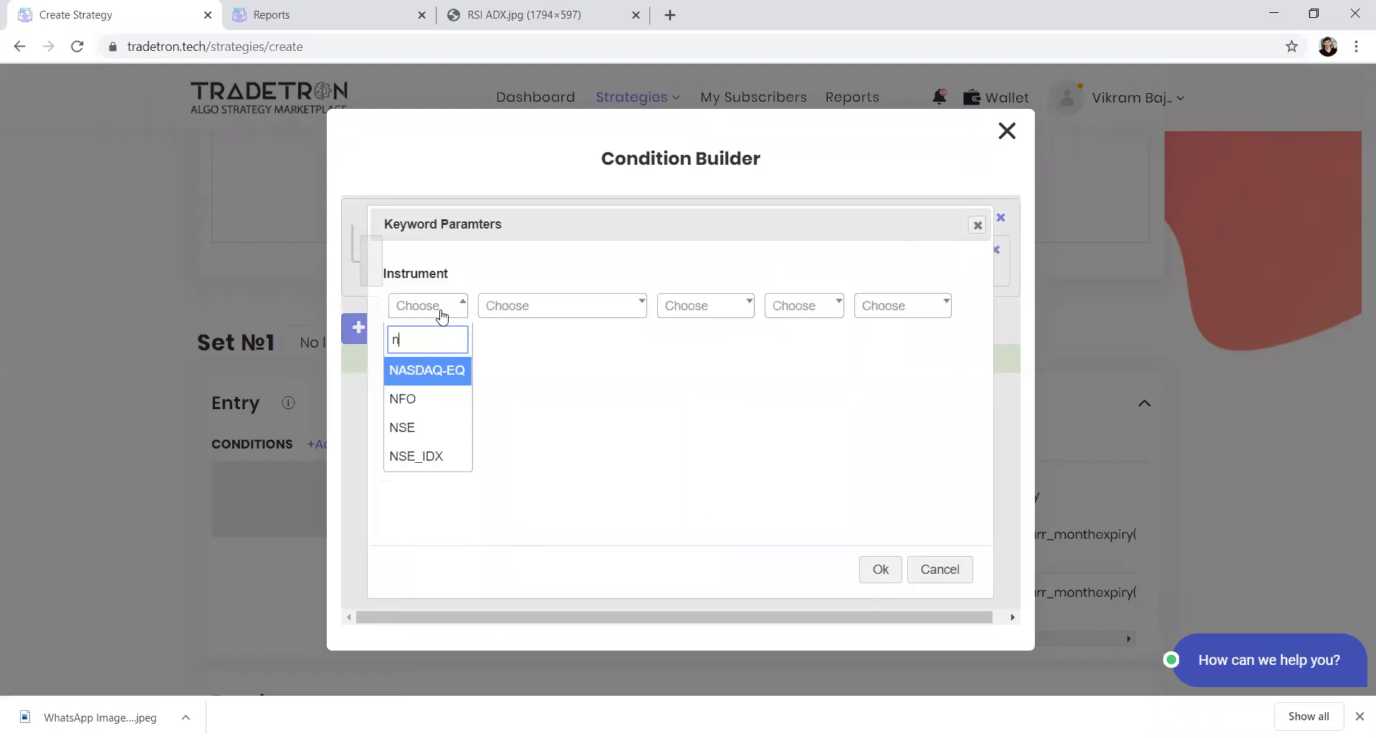
{"action": "type", "text": "fo"}
{"action": "key", "text": "Return"}
{"action": "type", "text": "nifty"}
{"action": "key", "text": "Return"}
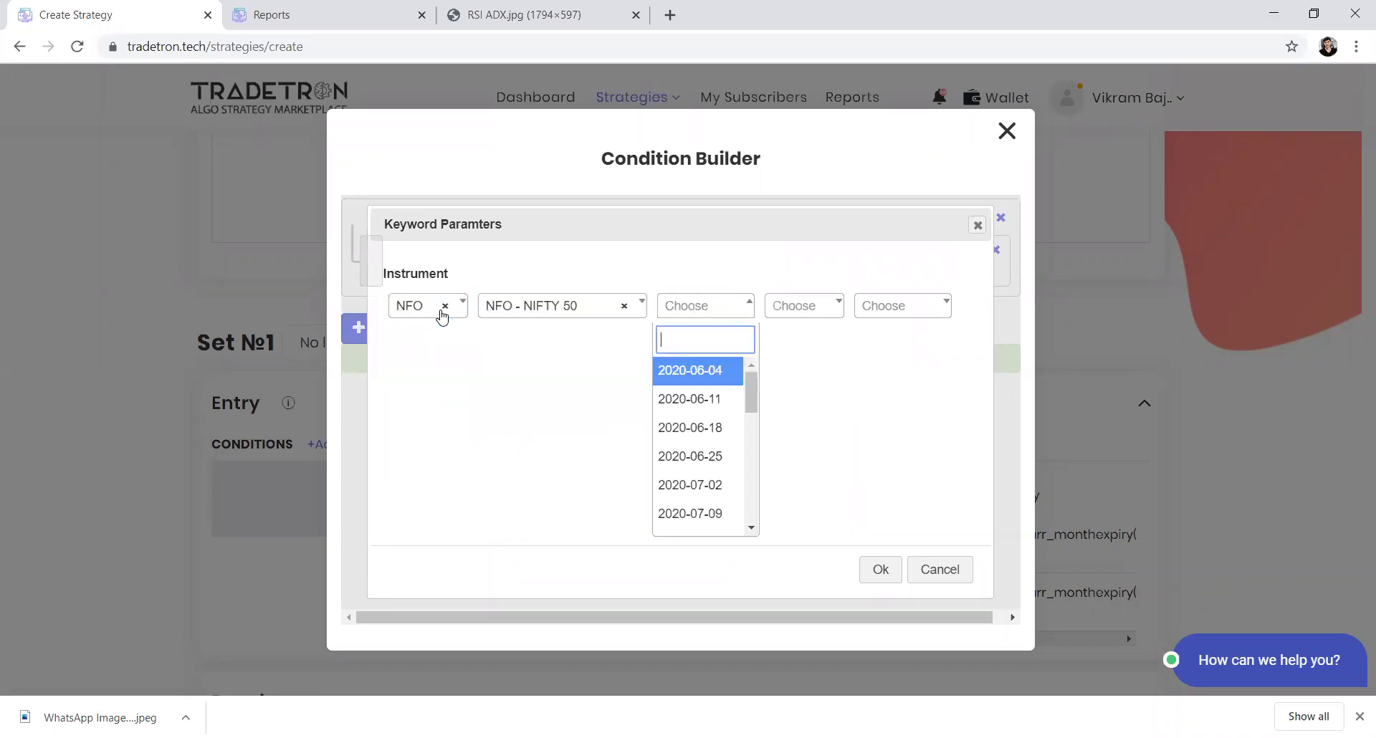
{"action": "key", "text": "Down"}
{"action": "key", "text": "Down"}
{"action": "key", "text": "Down"}
{"action": "key", "text": "Down"}
{"action": "key", "text": "Down"}
{"action": "key", "text": "Down"}
{"action": "key", "text": "Down"}
{"action": "key", "text": "Down"}
{"action": "key", "text": "Down"}
{"action": "key", "text": "Down"}
{"action": "key", "text": "Down"}
{"action": "key", "text": "Down"}
{"action": "key", "text": "Down"}
{"action": "key", "text": "Down"}
{"action": "key", "text": "Down"}
{"action": "key", "text": "Down"}
{"action": "key", "text": "Down"}
{"action": "key", "text": "Down"}
{"action": "key", "text": "Down"}
{"action": "key", "text": "Down"}
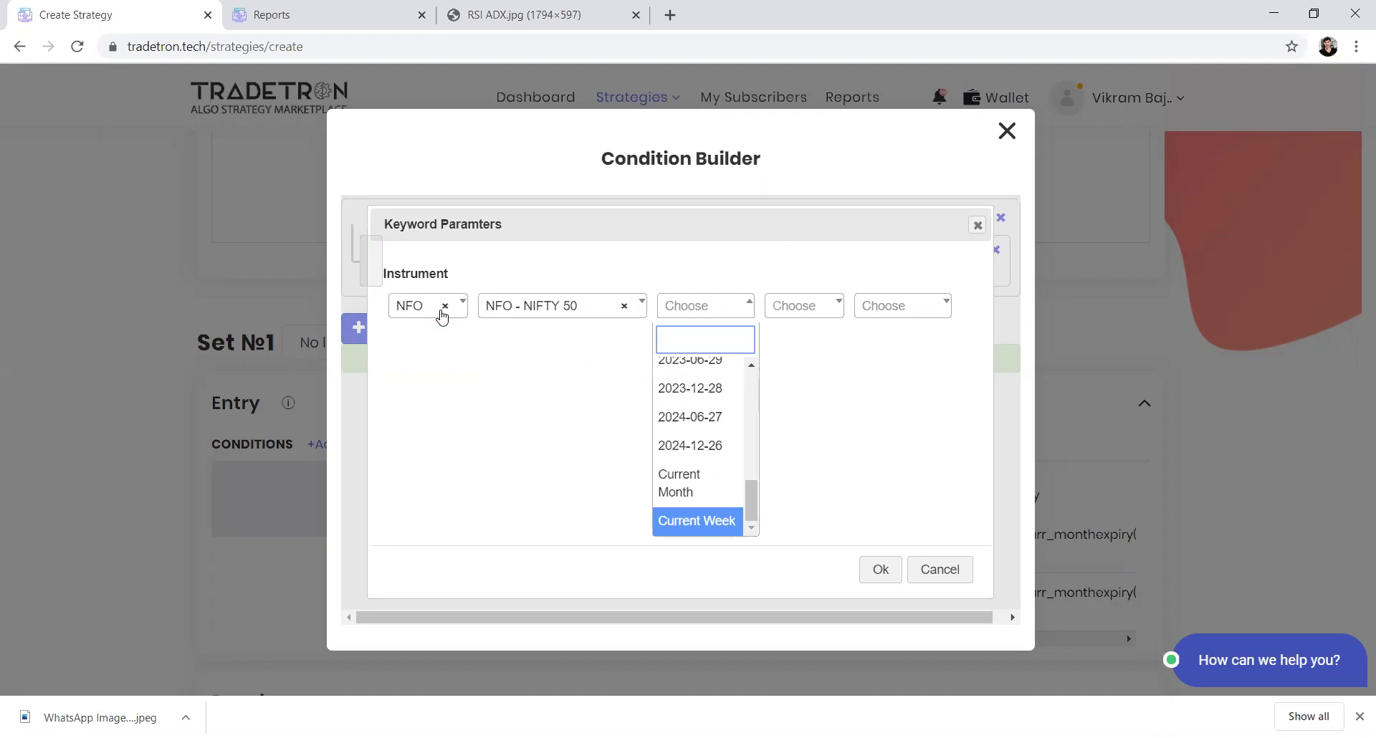
{"action": "key", "text": "Up"}
{"action": "key", "text": "Return"}
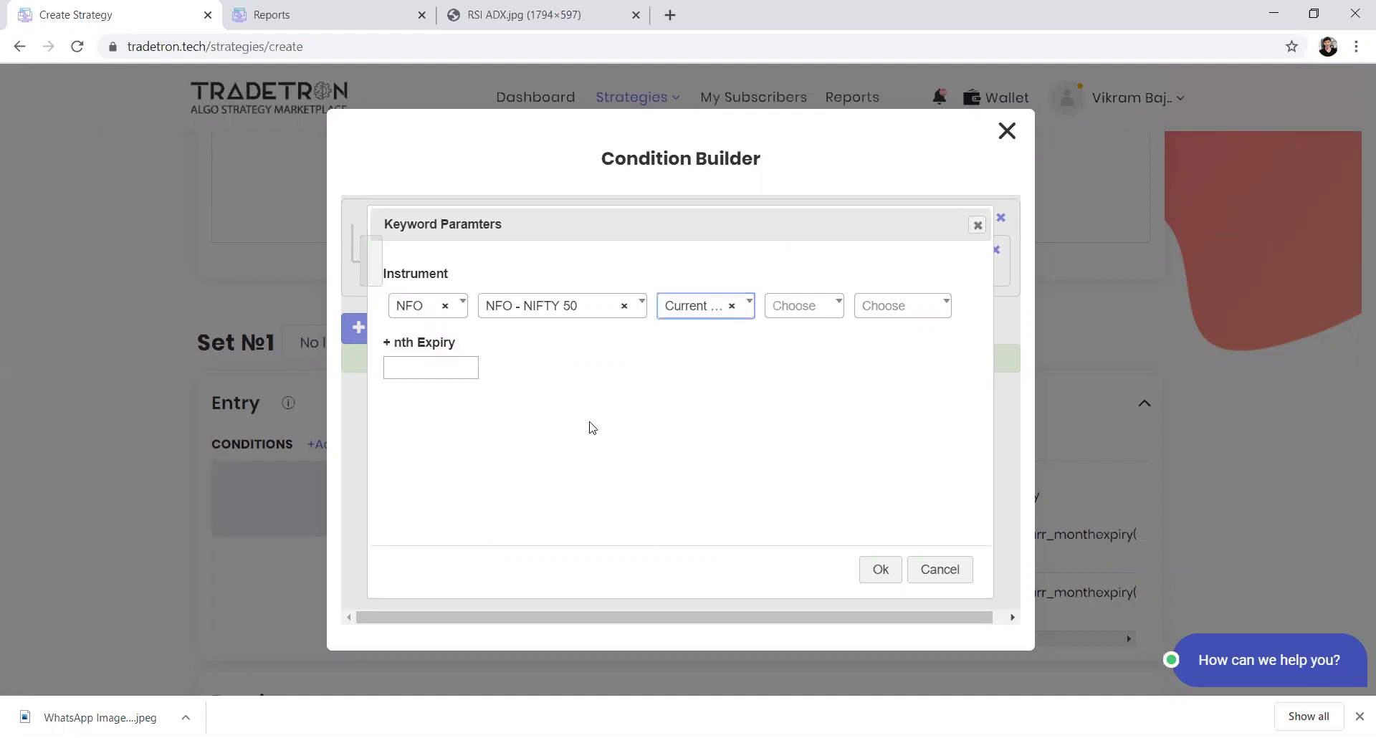
{"action": "left_click", "coordinate": [879, 568]}
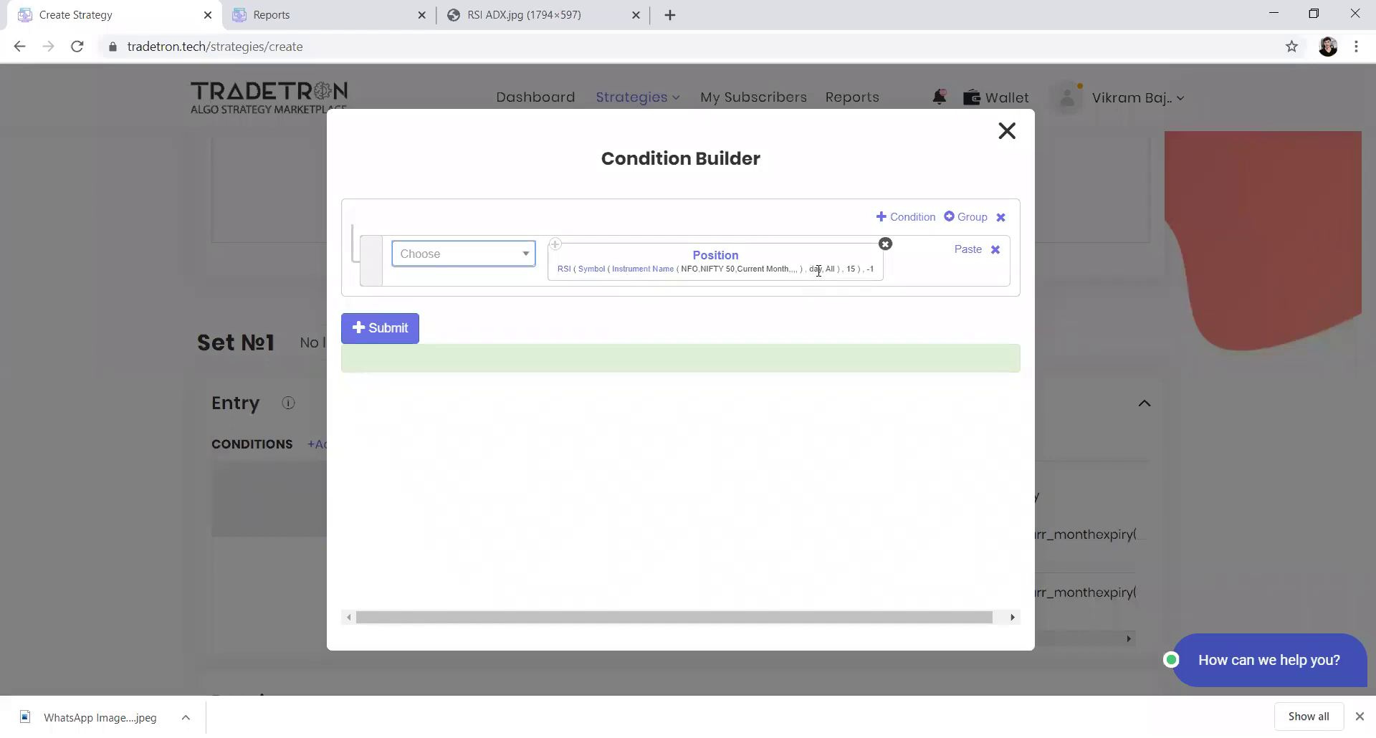
- Set the candle type of the RSI's Symbol block to 15m
{"action": "left_click", "coordinate": [596, 271]}
{"action": "left_click", "coordinate": [604, 394]}
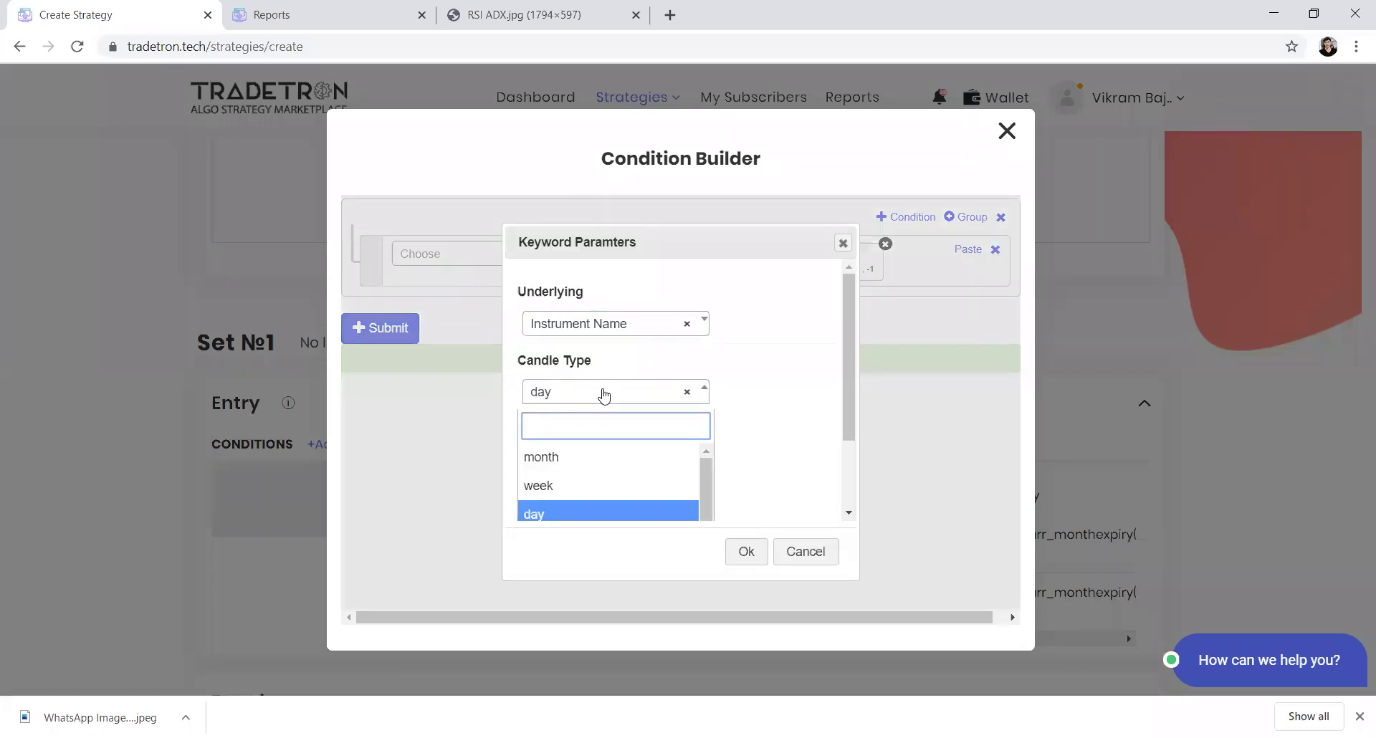
{"action": "key", "text": "Down"}
{"action": "key", "text": "Down"}
{"action": "key", "text": "Down"}
{"action": "key", "text": "Return"}
{"action": "key", "text": "Tab"}
{"action": "key", "text": "Return"}
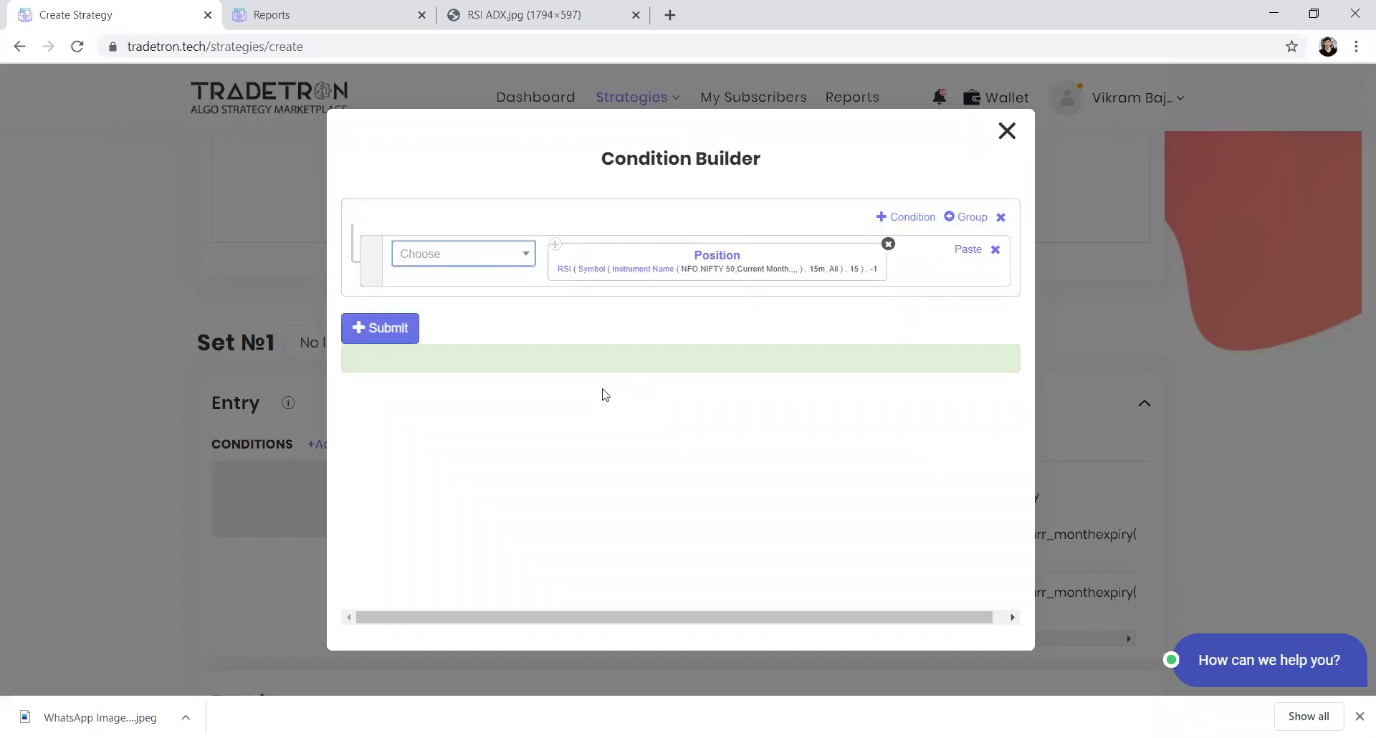
- Try an RSI period of 10 in the condition and set it back to 15
{"action": "left_click", "coordinate": [564, 273]}
{"action": "double_click", "coordinate": [523, 393]}
{"action": "type", "text": "10"}
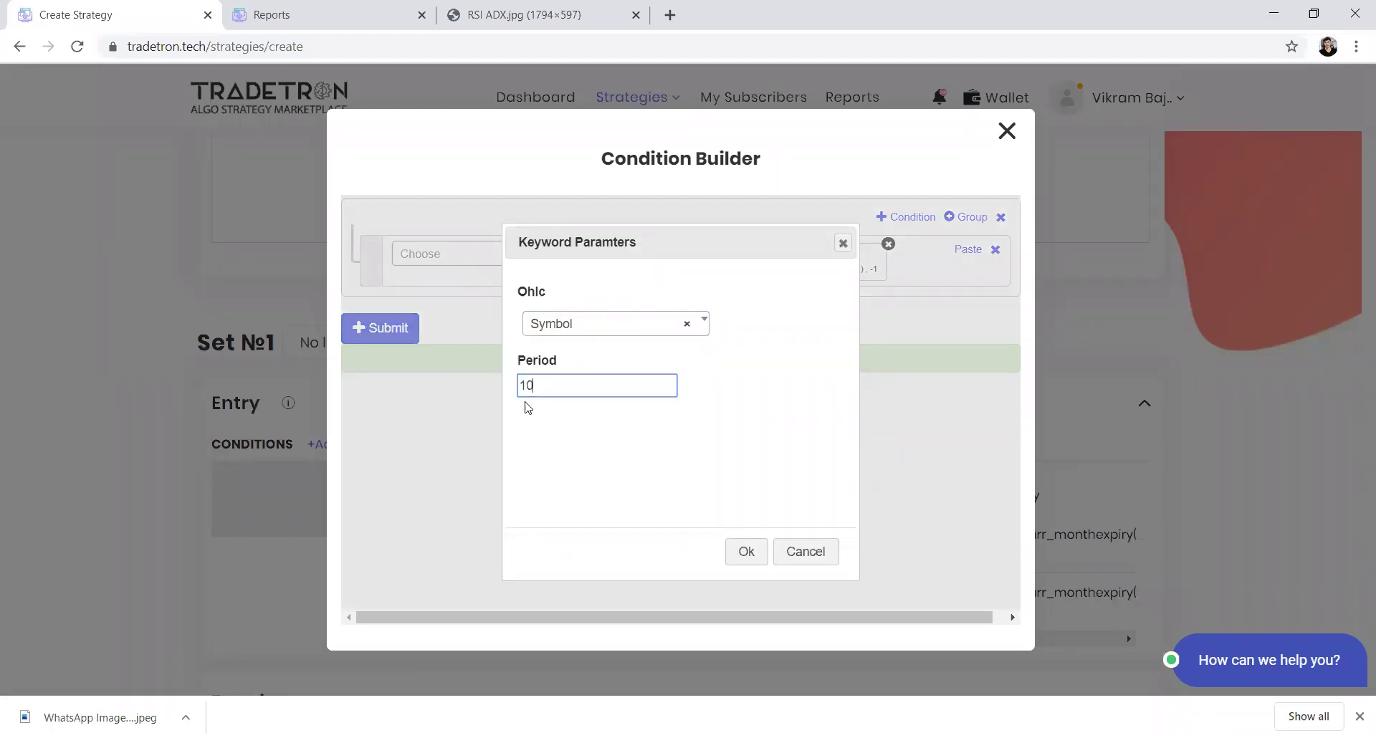
{"action": "left_click", "coordinate": [733, 556]}
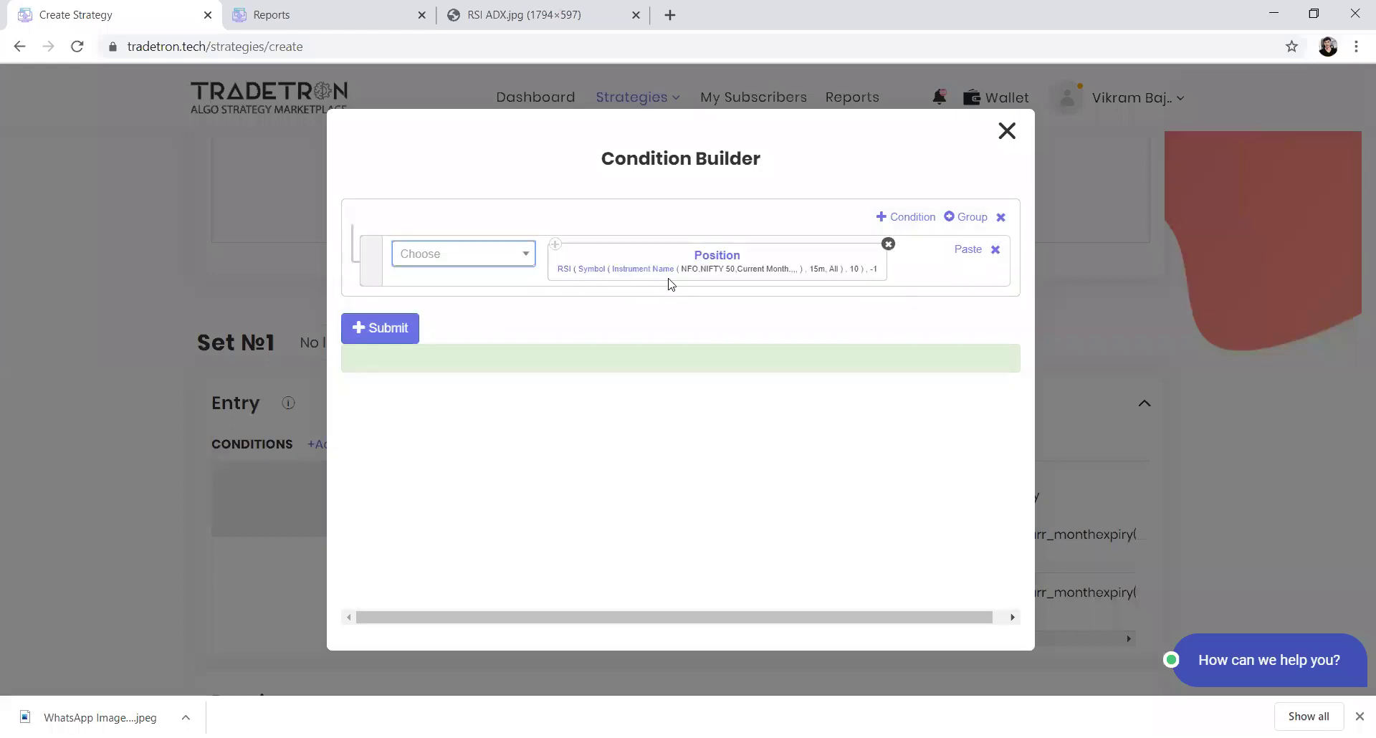
{"action": "left_click", "coordinate": [562, 274]}
{"action": "left_click_drag", "start_coordinate": [540, 388], "coordinate": [508, 391]}
{"action": "type", "text": "15"}
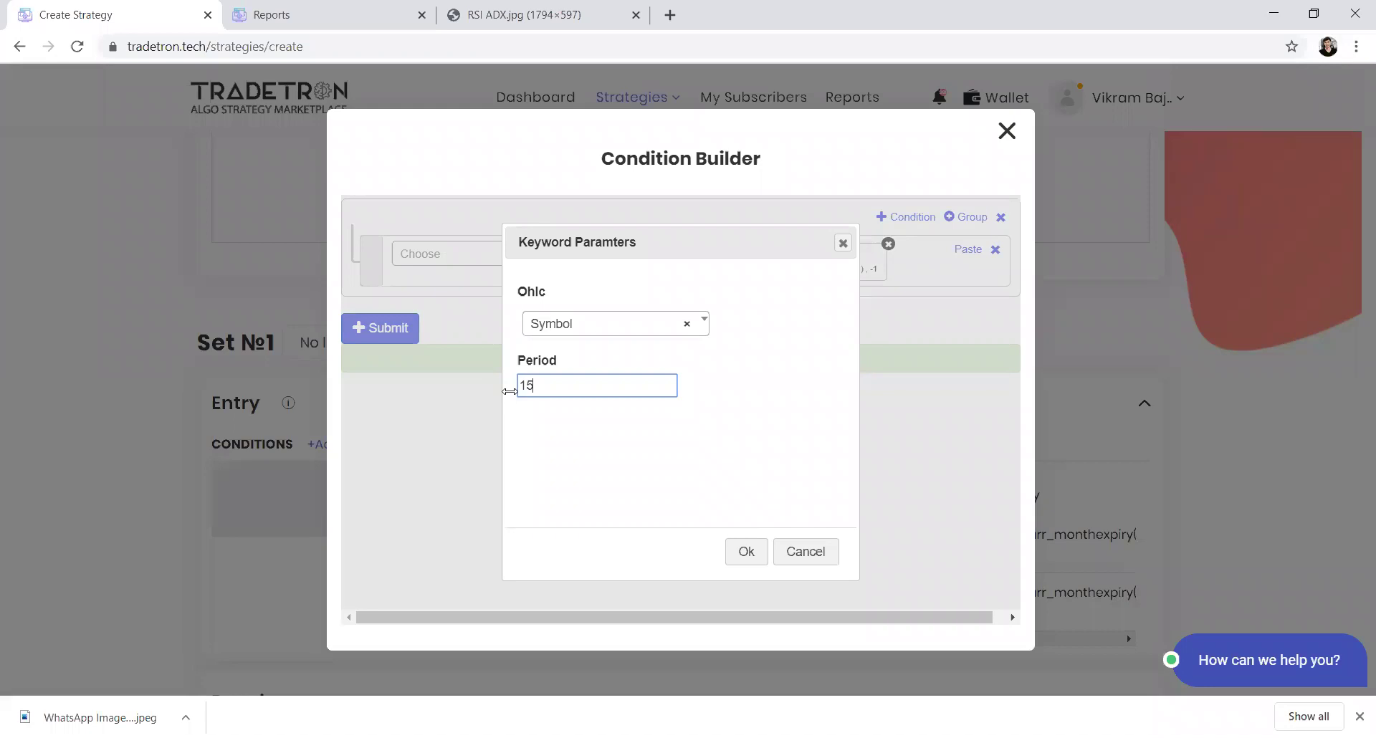
{"action": "left_click", "coordinate": [755, 561]}
- Complete the first condition by adding a greater-than operator and a Number block of 45 after the RSI position
{"action": "left_click", "coordinate": [483, 267]}
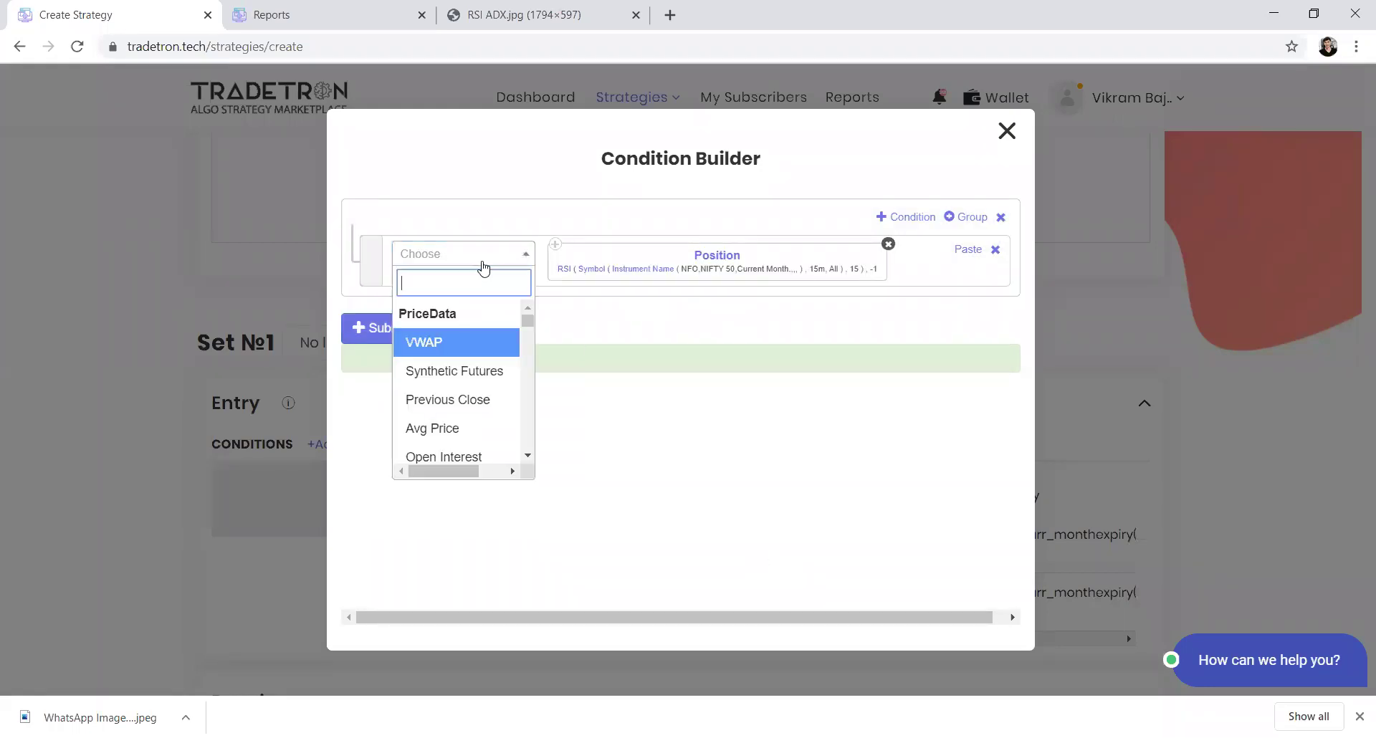
{"action": "type", "text": ">"}
{"action": "key", "text": "Return"}
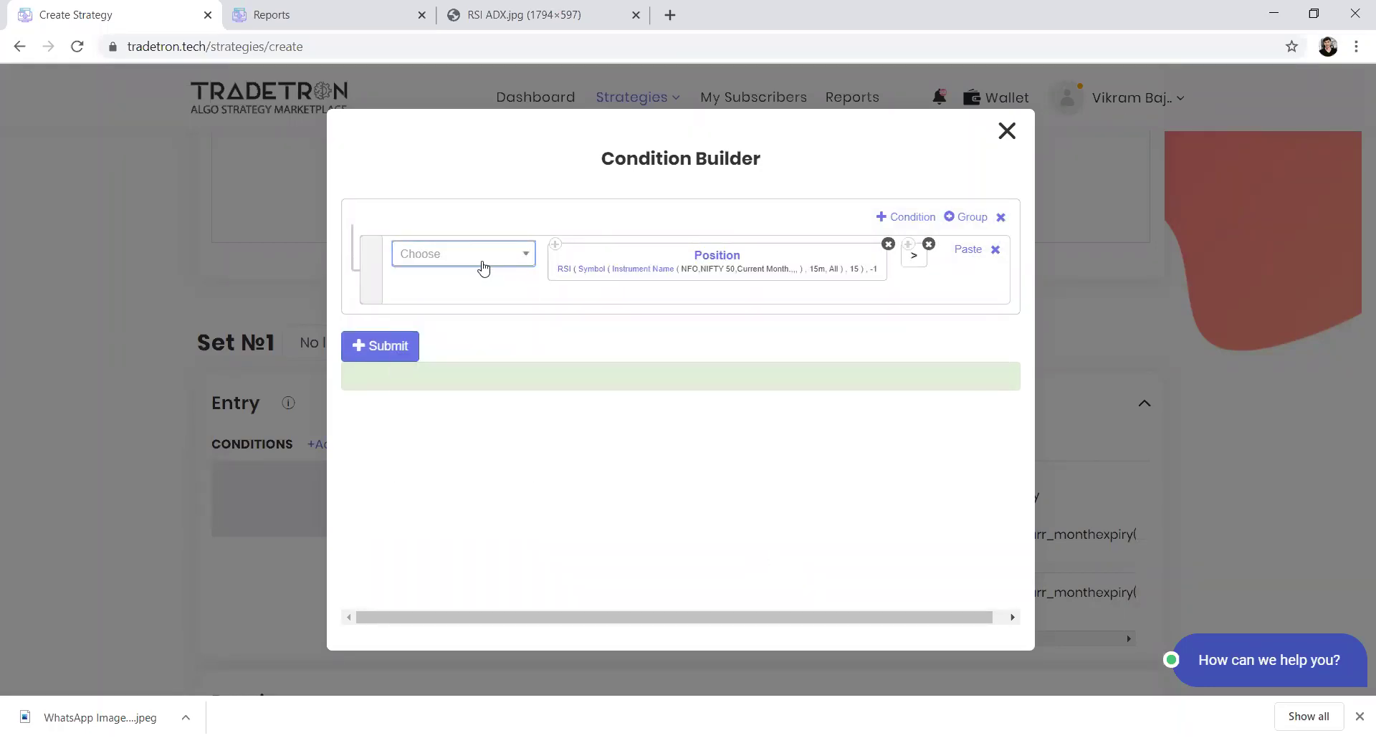
{"action": "left_click", "coordinate": [483, 267]}
{"action": "type", "text": "number"}
{"action": "key", "text": "Return"}
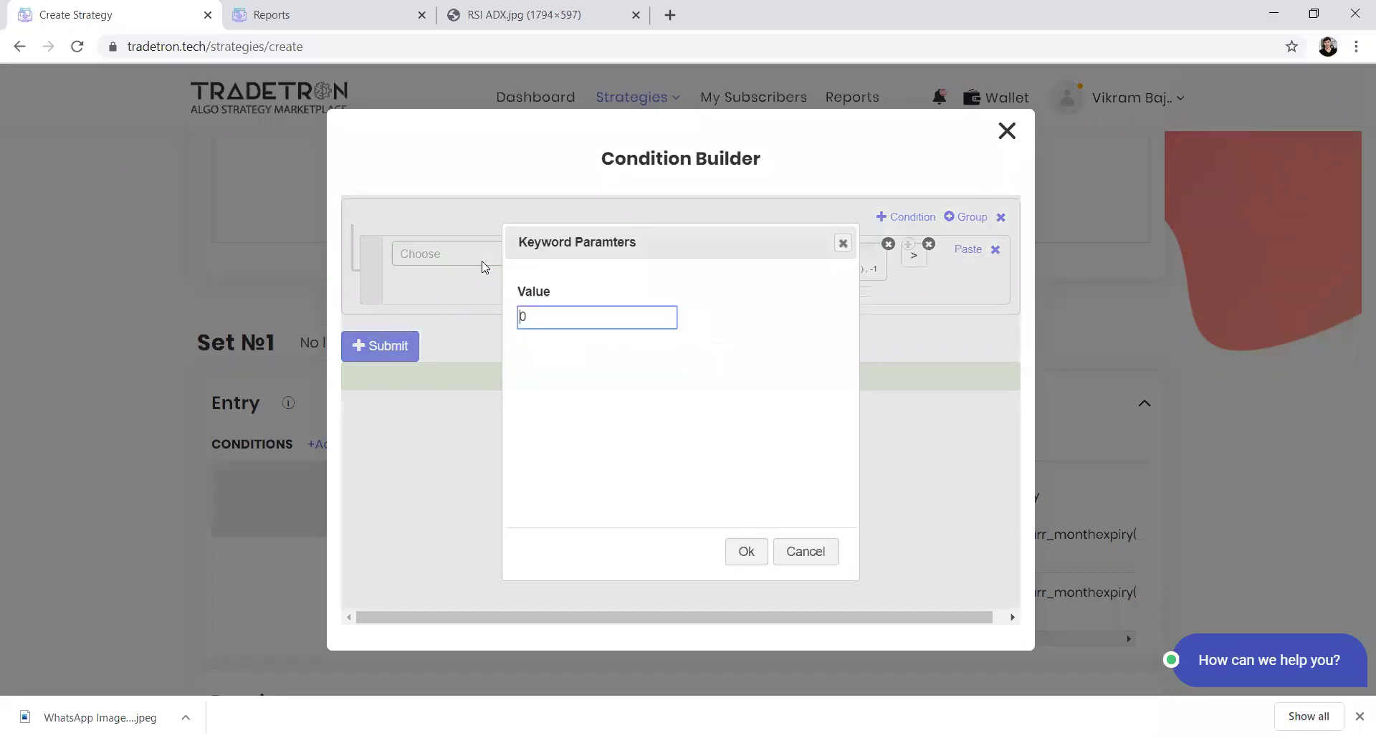
{"action": "key", "text": "Return"}
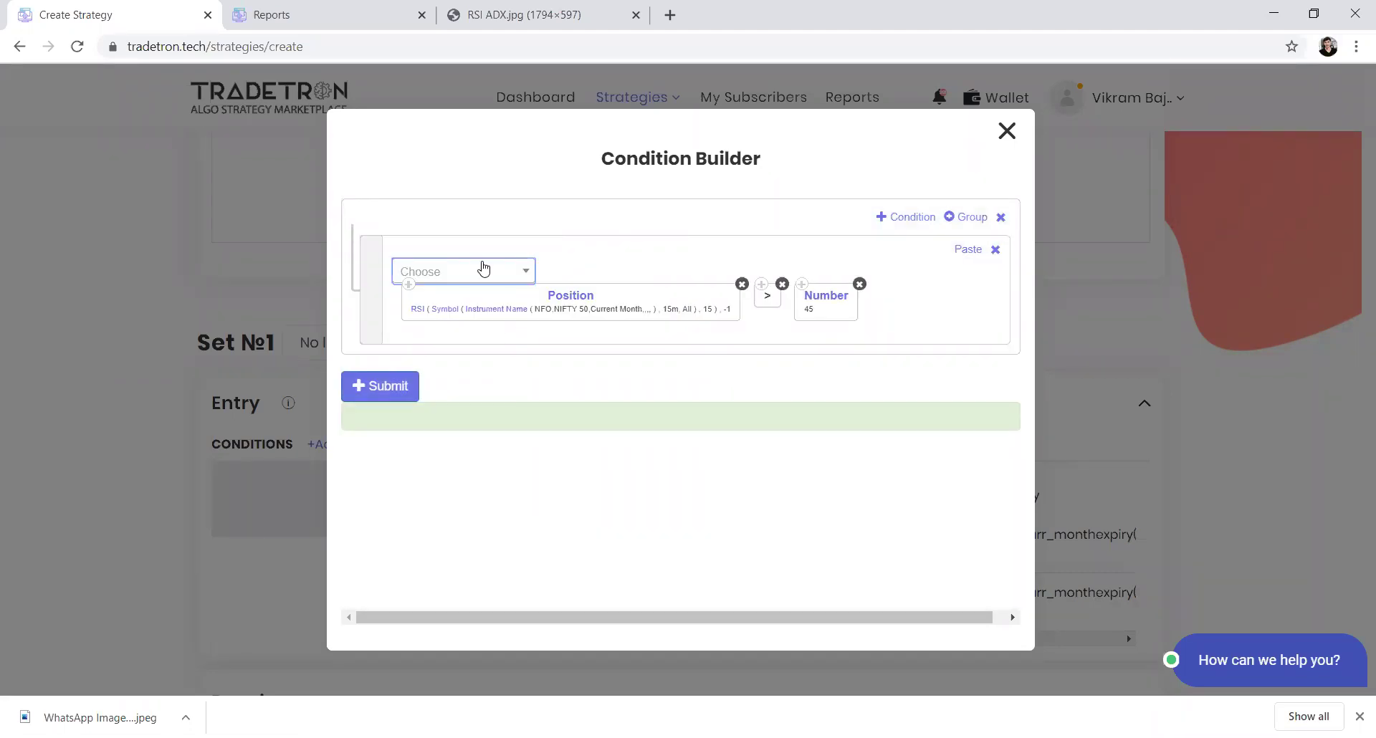
- Add a second AND condition with a copy of the RSI Position block followed by a less-than operator
{"action": "left_click", "coordinate": [893, 216]}
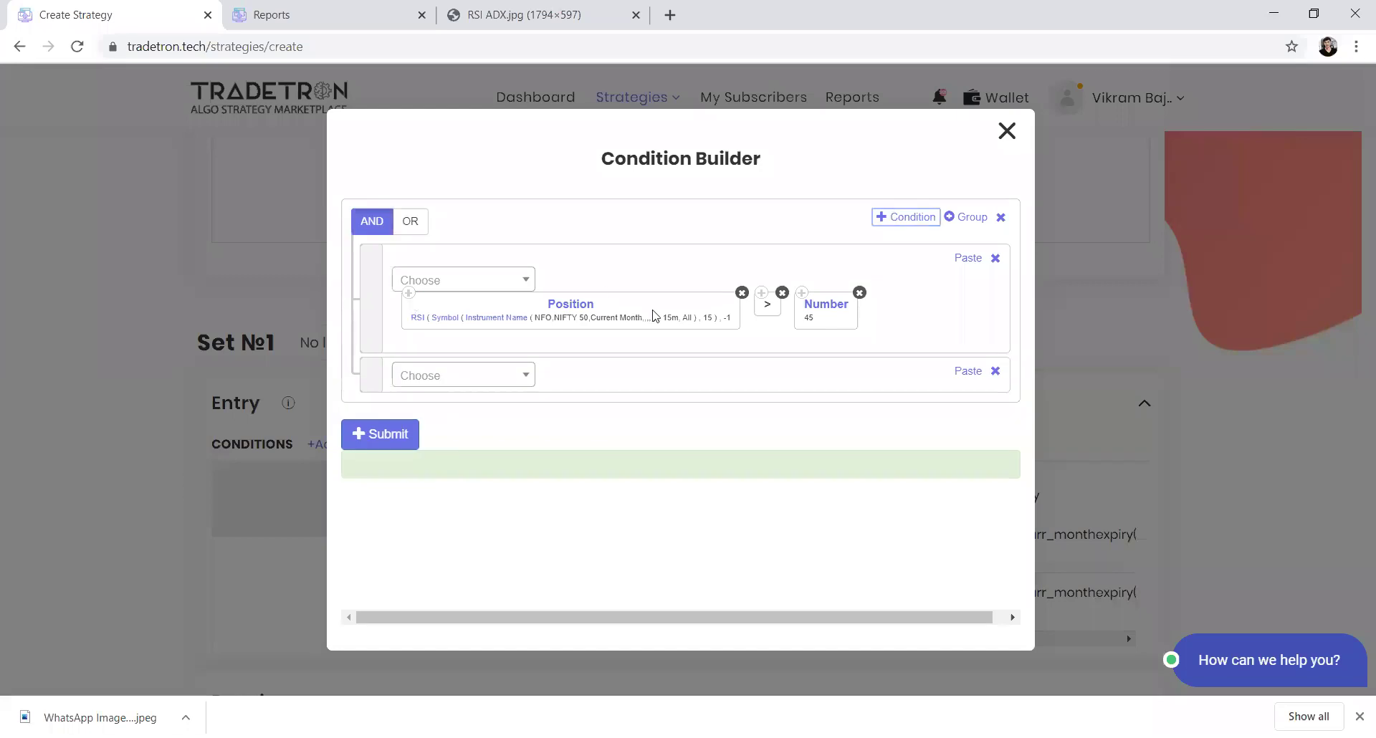
{"action": "left_click", "coordinate": [407, 294]}
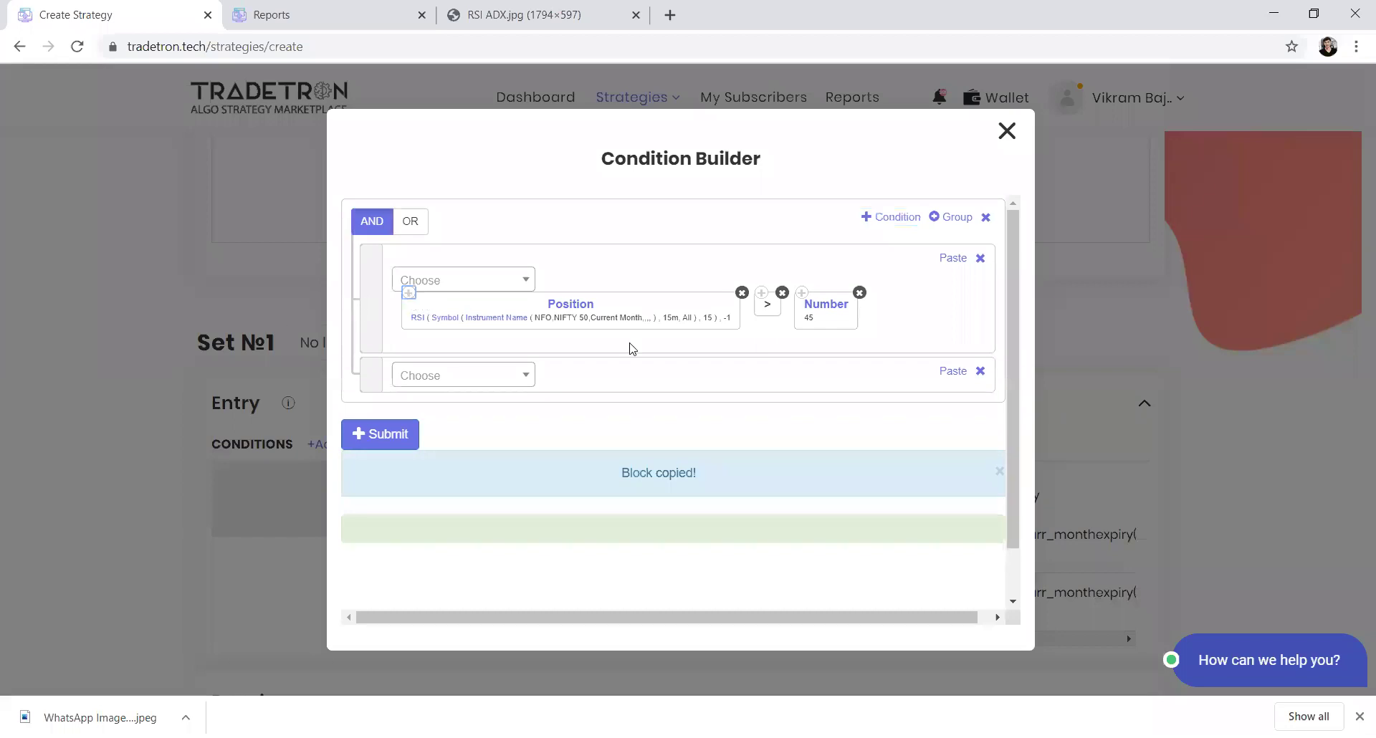
{"action": "left_click", "coordinate": [957, 374]}
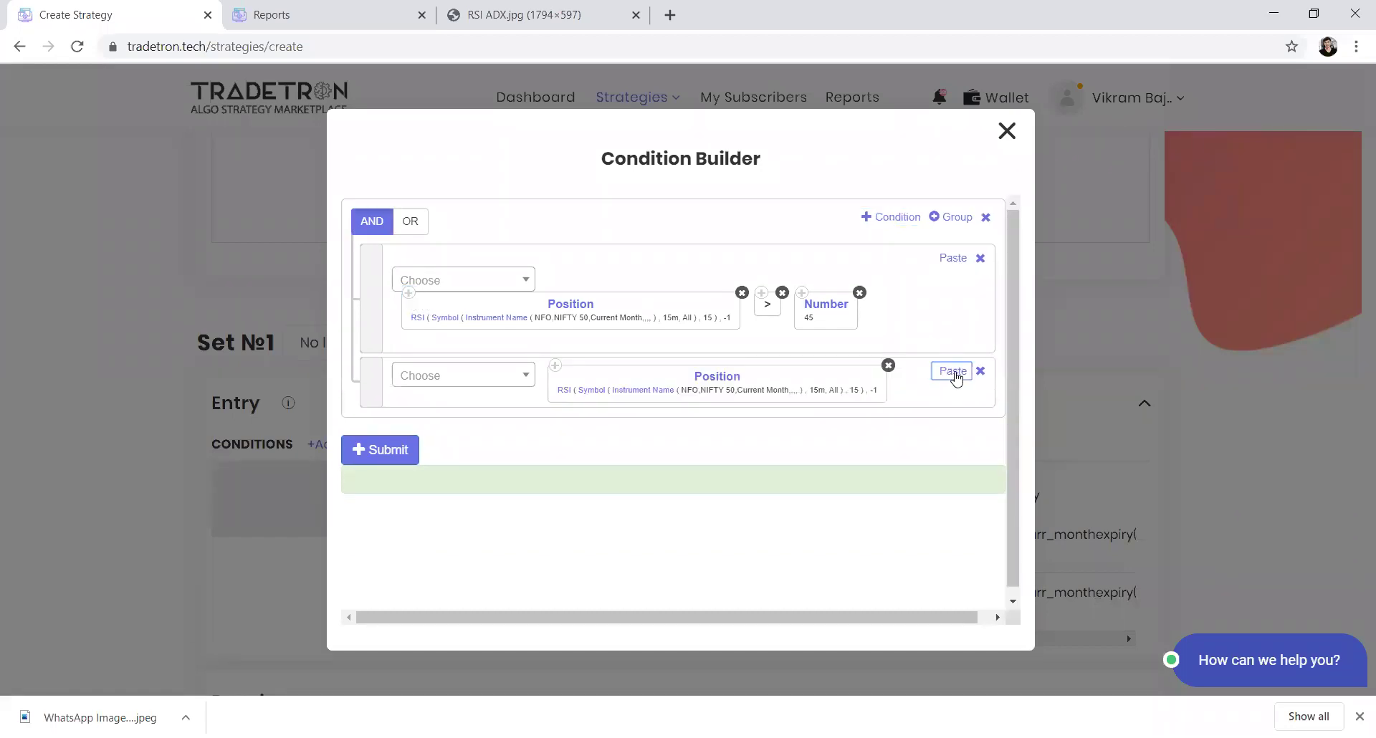
{"action": "left_click", "coordinate": [447, 388]}
{"action": "type", "text": "<"}
{"action": "key", "text": "Return"}
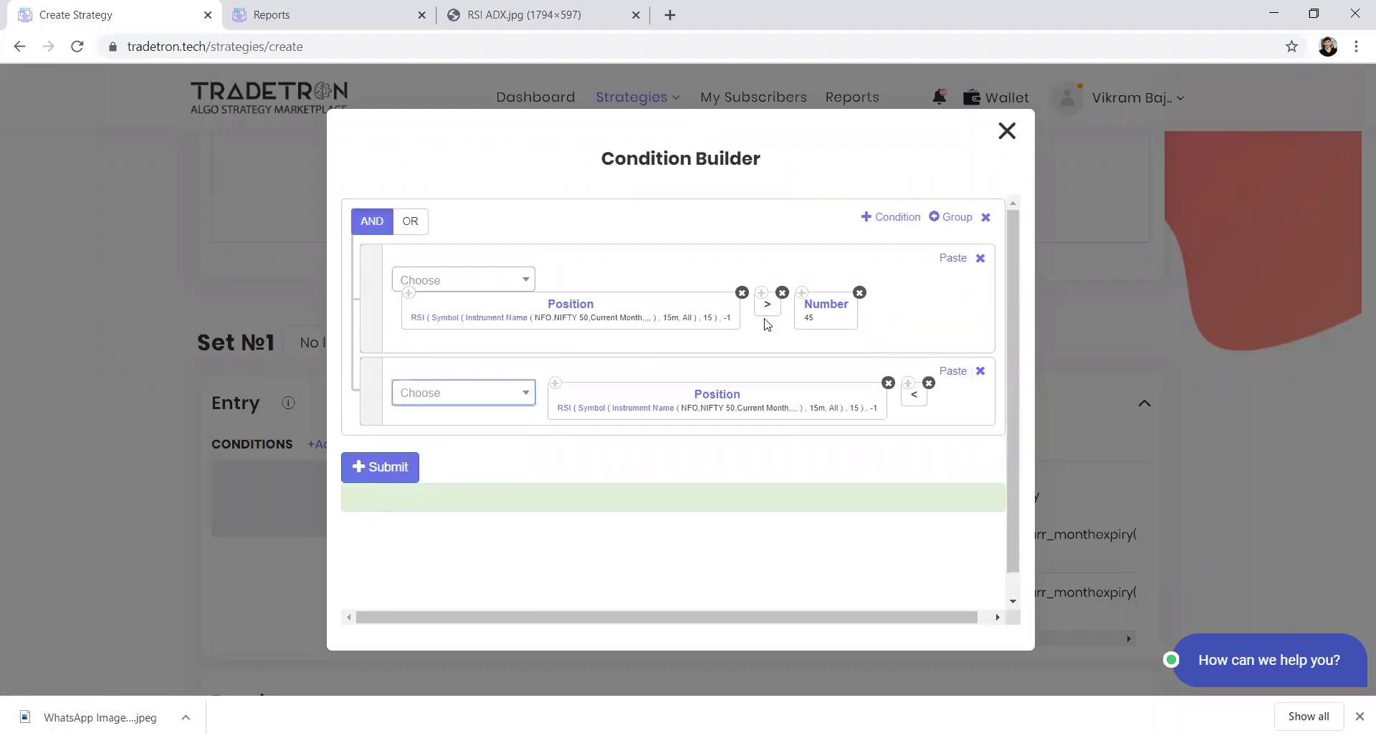
- Copy the Number block into the second condition, set its value to 55, and submit the entry conditions
{"action": "left_click", "coordinate": [802, 293]}
{"action": "left_click", "coordinate": [964, 375]}
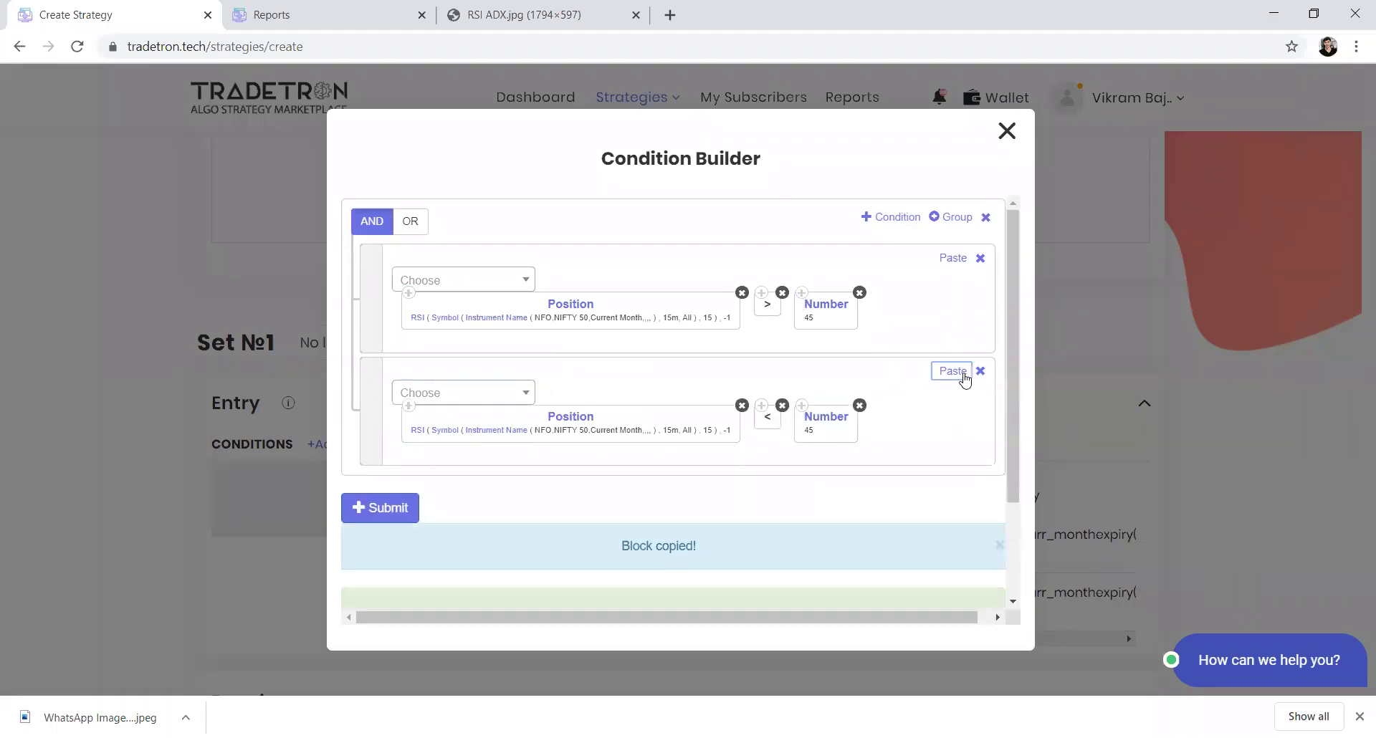
{"action": "left_click", "coordinate": [838, 423]}
{"action": "left_click_drag", "start_coordinate": [532, 317], "coordinate": [493, 329]}
{"action": "type", "text": "55"}
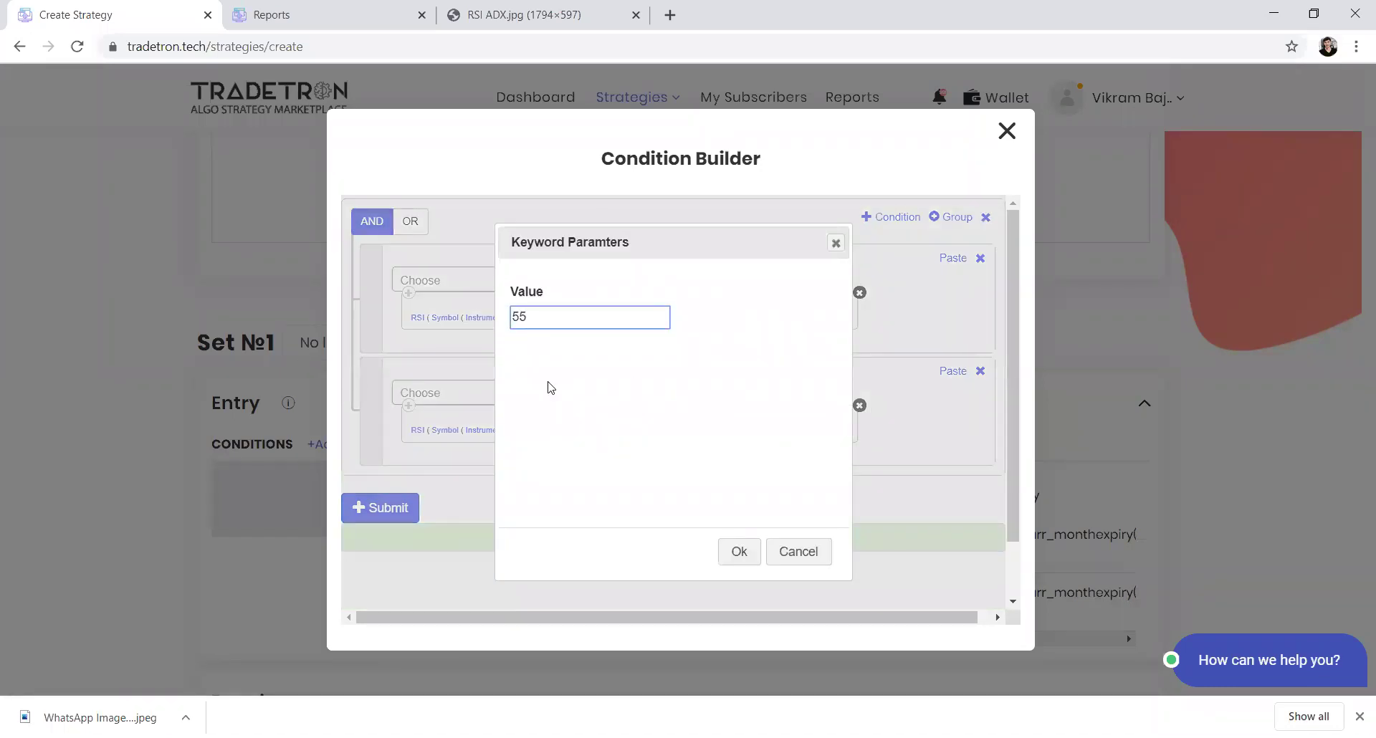
{"action": "left_click", "coordinate": [749, 553]}
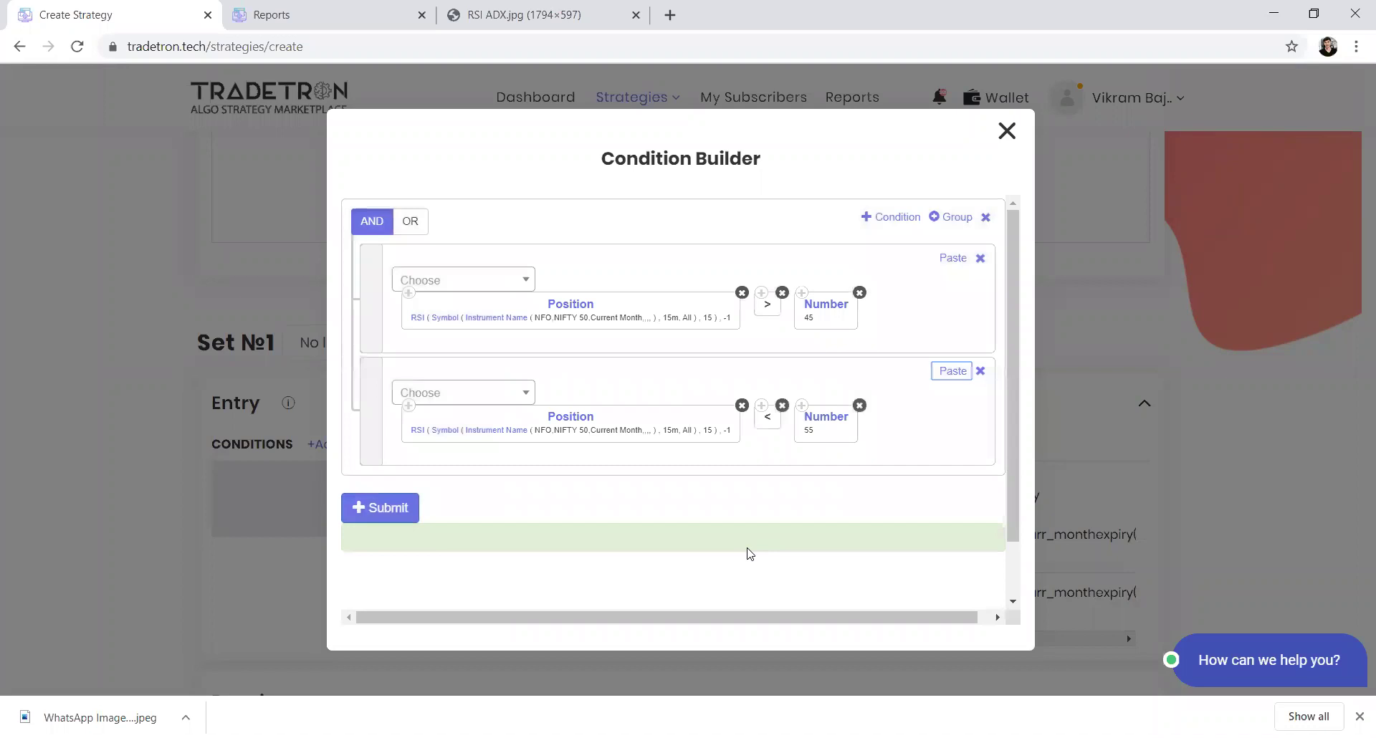
{"action": "left_click", "coordinate": [394, 506]}
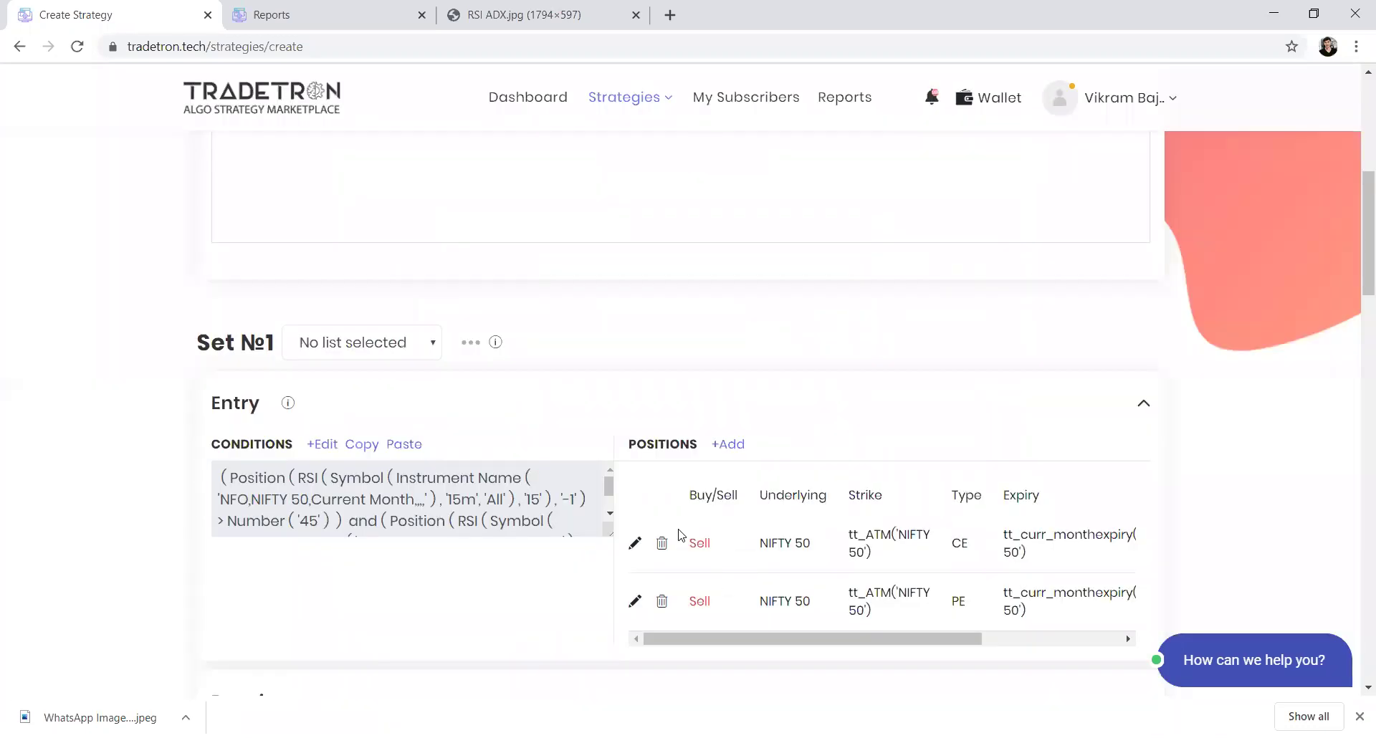
- Copy Set 1's entry condition and paste it into the Universal Exit conditions
{"action": "scroll", "coordinate": [372, 610], "scroll_direction": "down", "scroll_amount": 1}
{"action": "scroll", "coordinate": [371, 609], "scroll_direction": "down", "scroll_amount": 2}
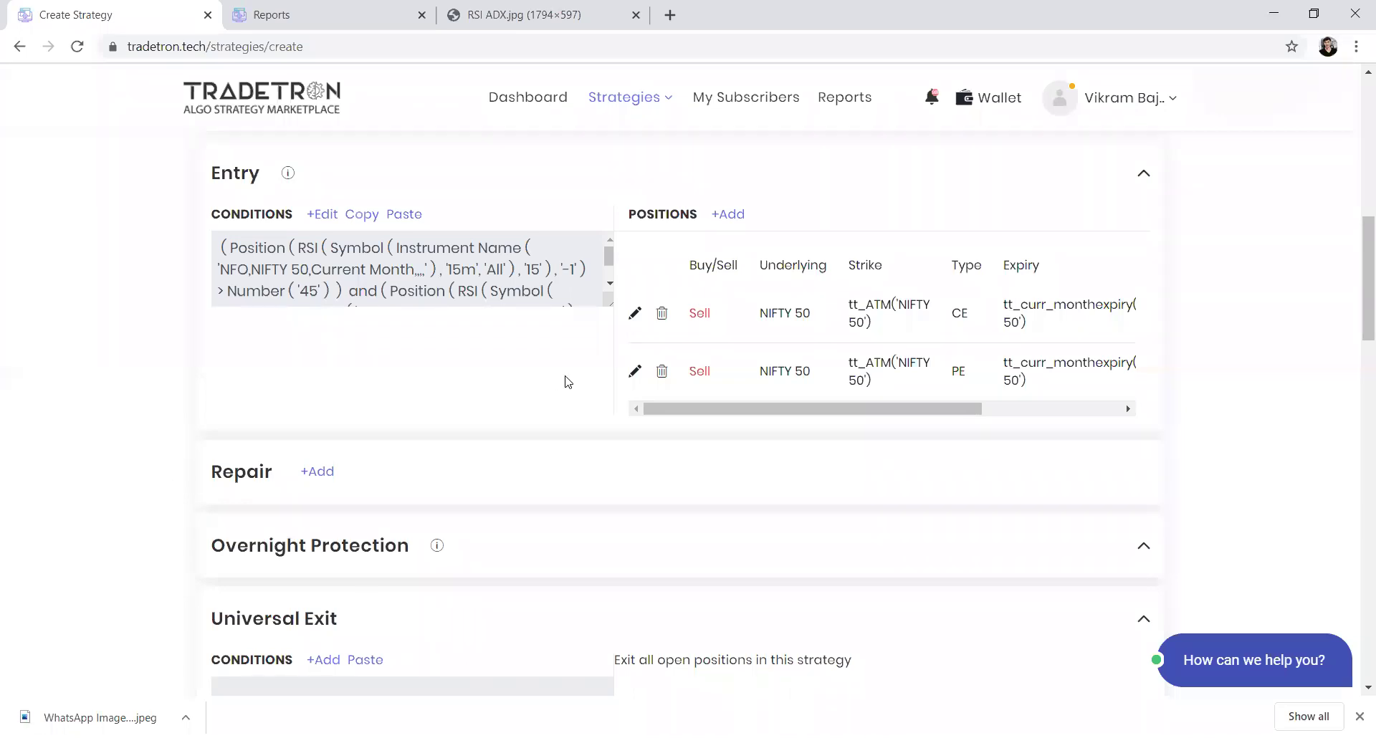
{"action": "left_click", "coordinate": [361, 217]}
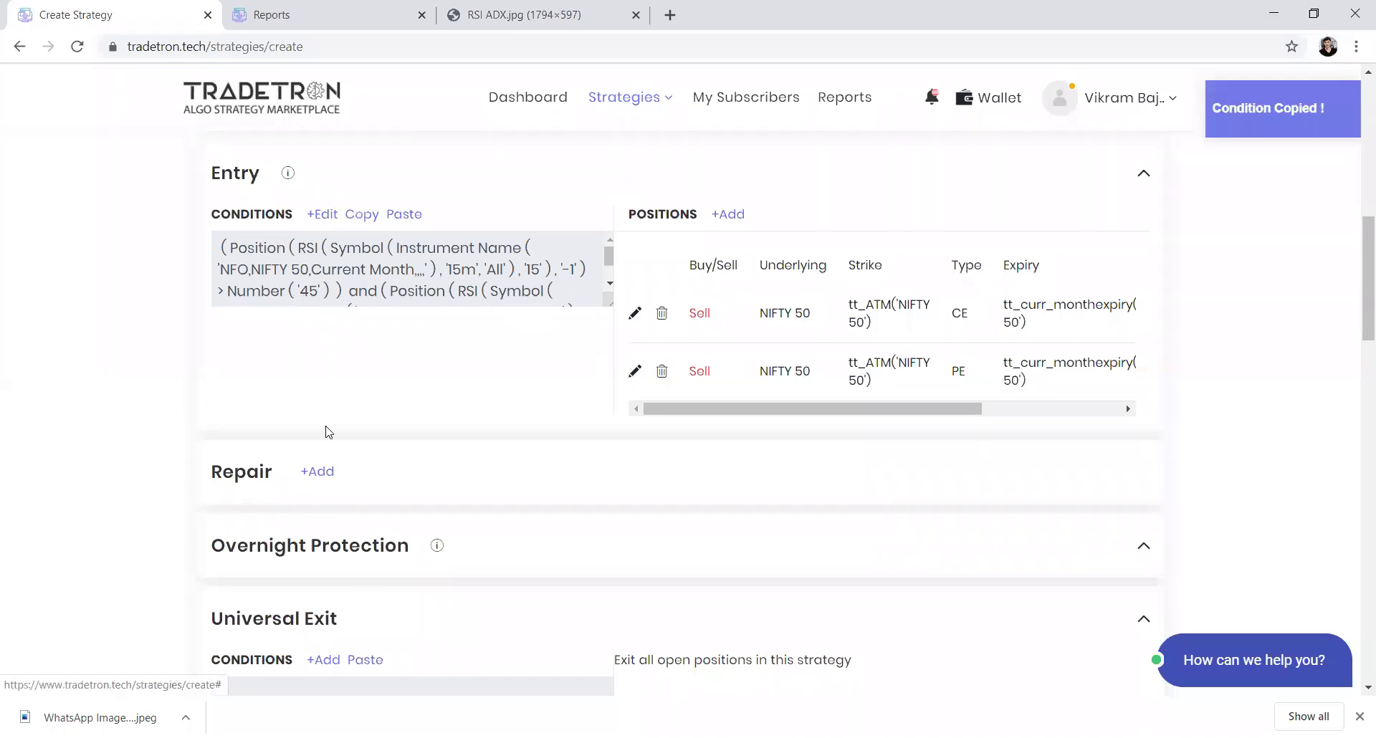
{"action": "scroll", "coordinate": [325, 429], "scroll_direction": "down", "scroll_amount": 3}
{"action": "left_click", "coordinate": [357, 389]}
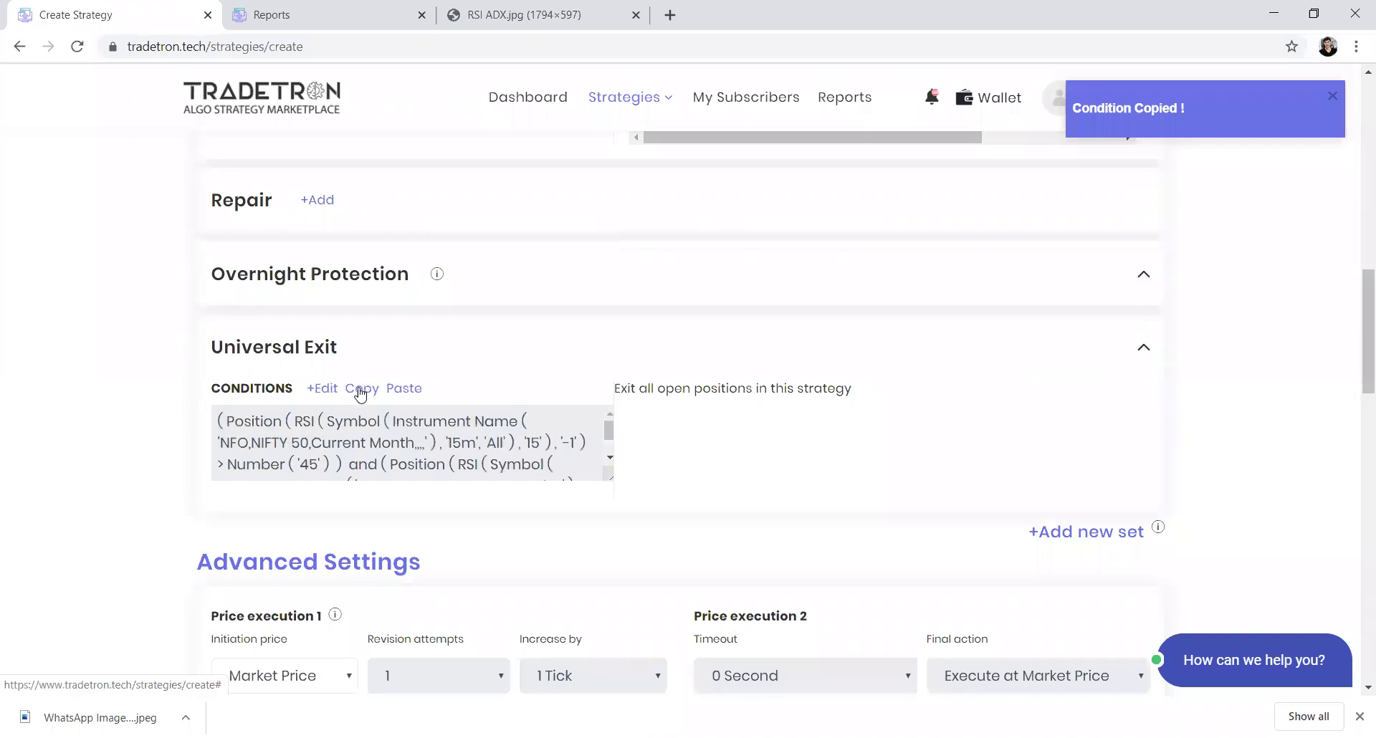
- Edit the Universal Exit condition to use OR logic and replace the operator in the 45 comparison with less-than
{"action": "left_click", "coordinate": [319, 388]}
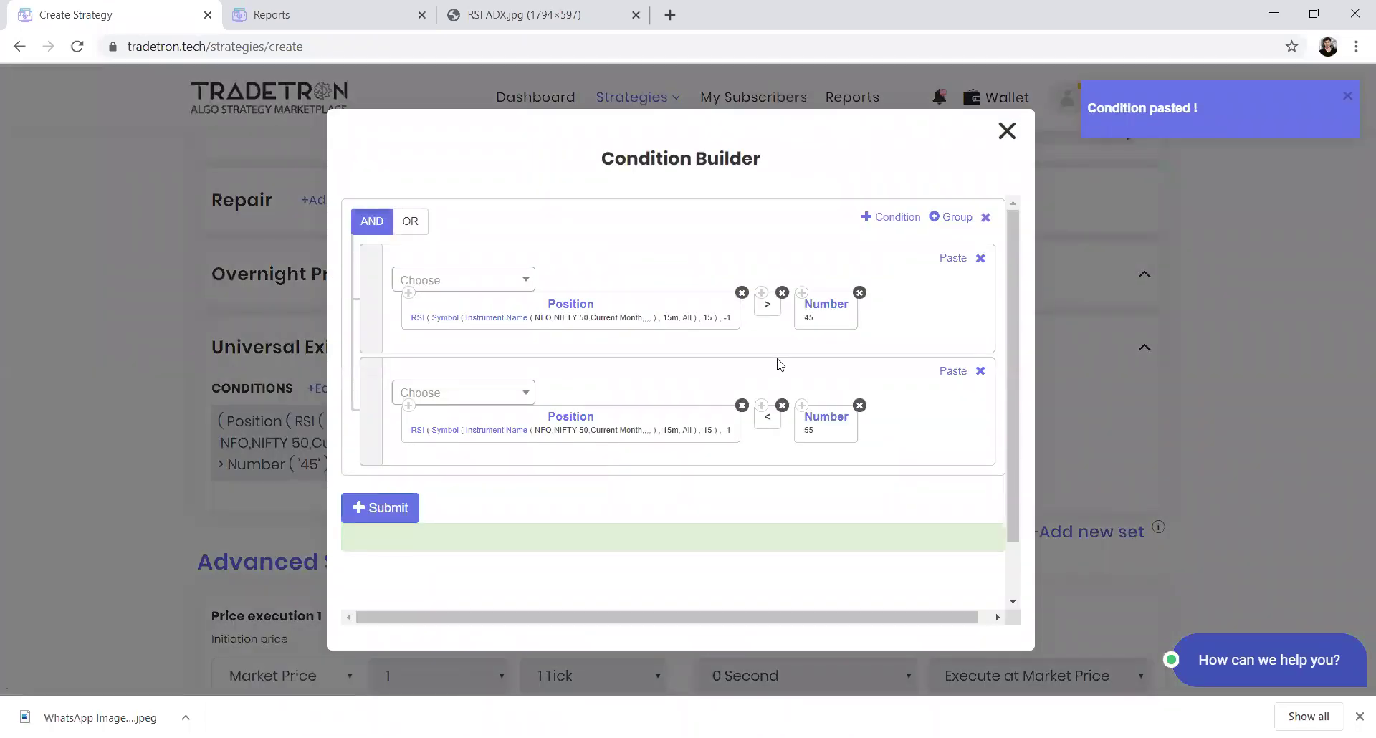
{"action": "left_click", "coordinate": [410, 222]}
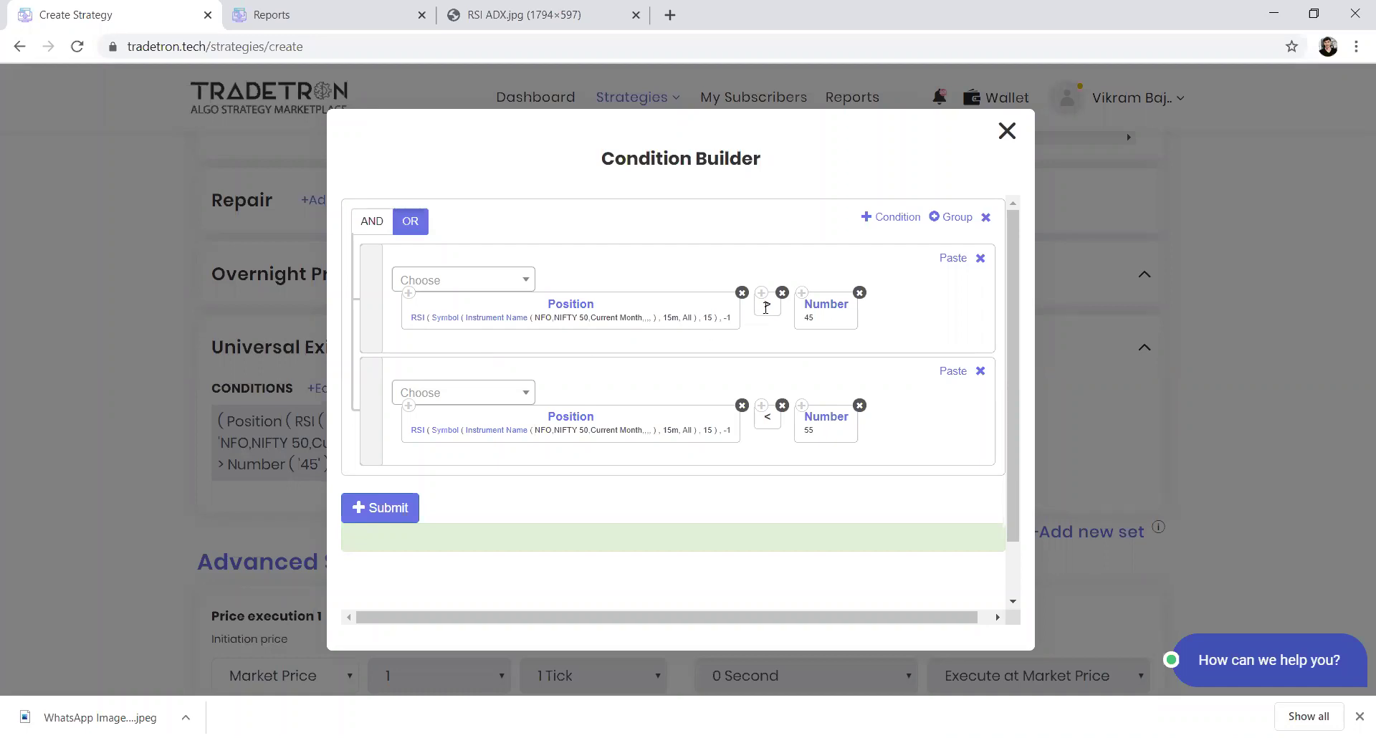
{"action": "left_click", "coordinate": [781, 294]}
{"action": "left_click", "coordinate": [478, 280]}
{"action": "left_click", "coordinate": [479, 279]}
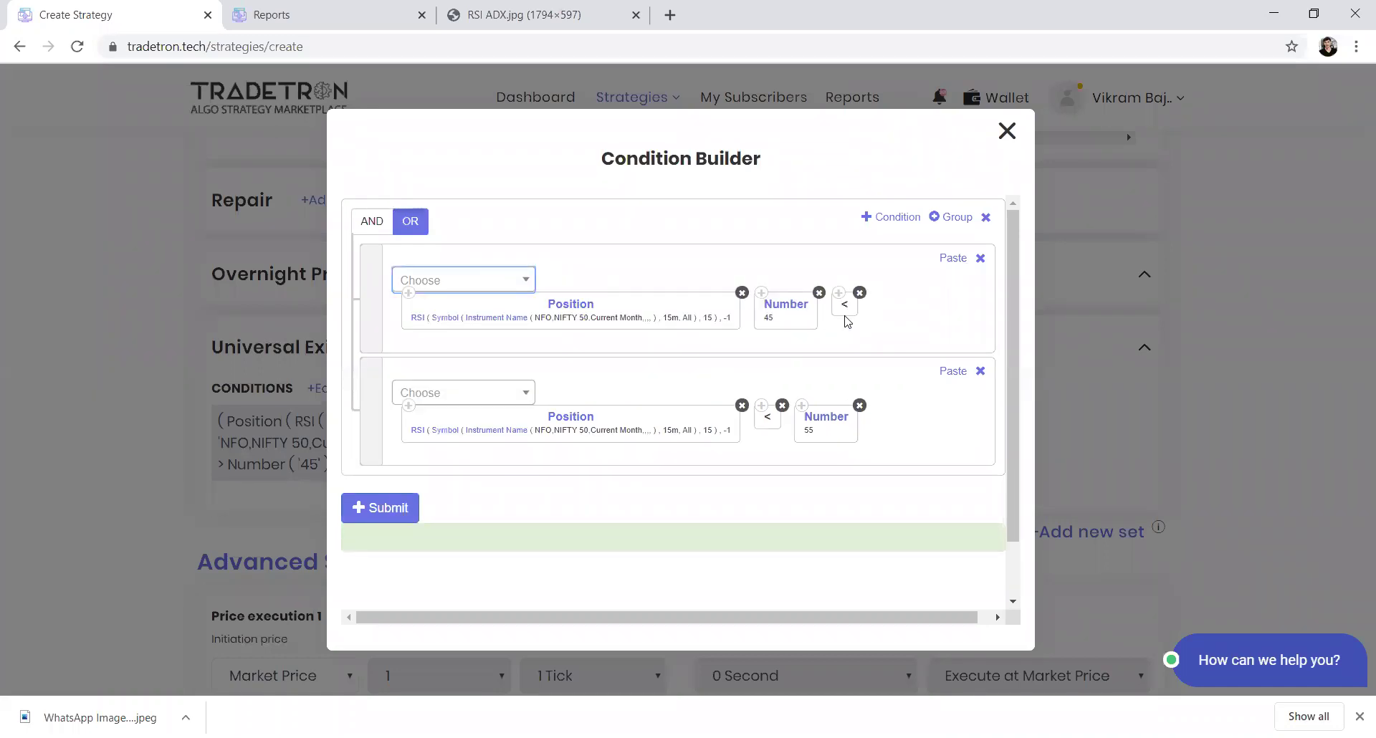
- Replace the operator in the Universal Exit's 55 comparison with greater-than, placed between the RSI position and the number
{"action": "left_click", "coordinate": [782, 405]}
{"action": "left_click", "coordinate": [462, 392]}
{"action": "left_click", "coordinate": [463, 392]}
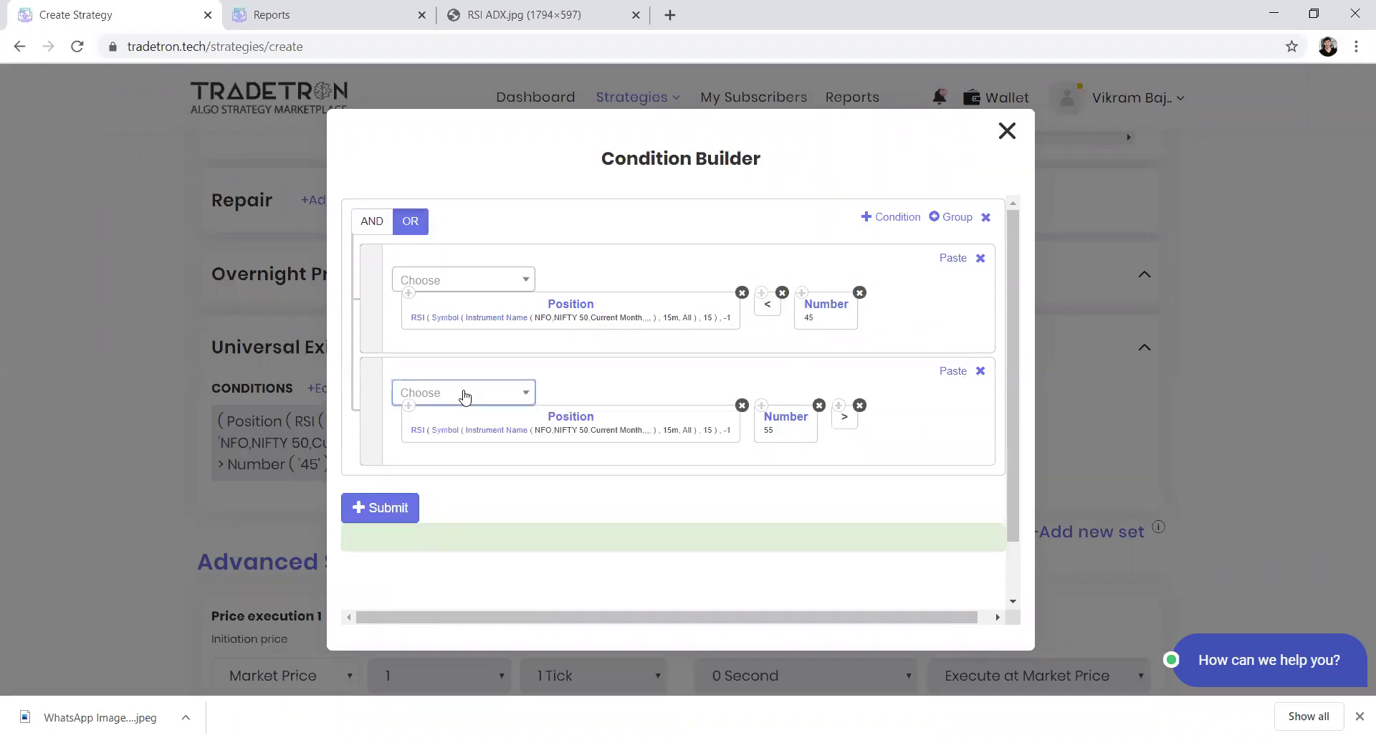
{"action": "left_click_drag", "start_coordinate": [844, 418], "coordinate": [768, 427]}
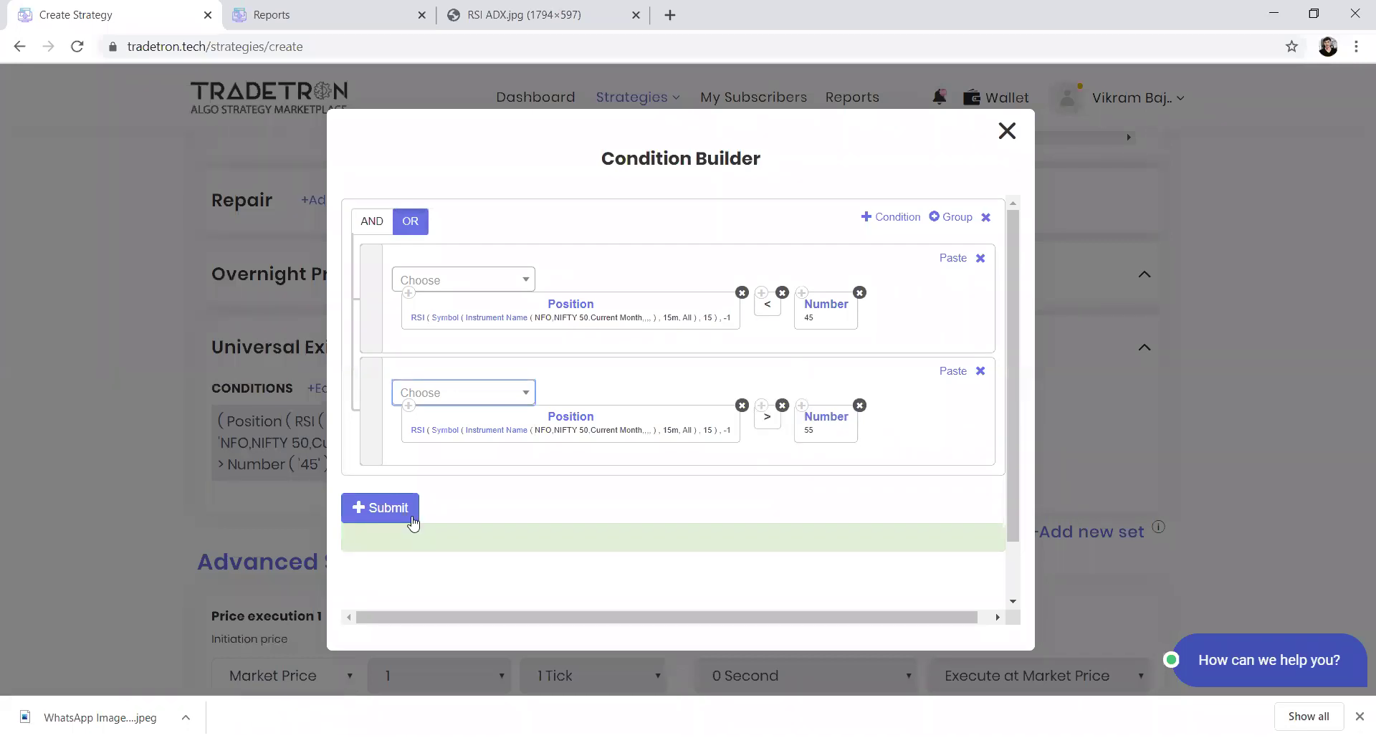
- Submit the Universal Exit conditions and add a new set to the strategy
{"action": "left_click", "coordinate": [391, 516]}
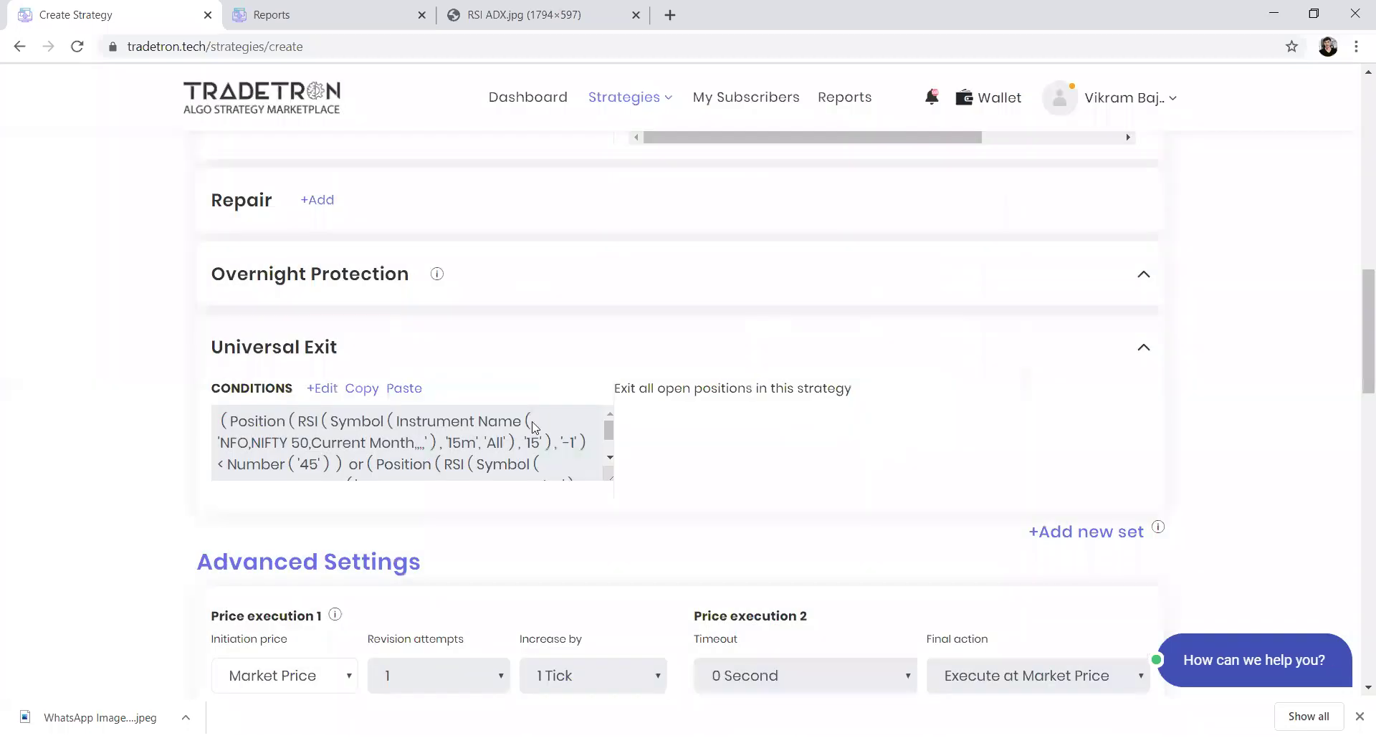
{"action": "scroll", "coordinate": [559, 447], "scroll_direction": "up", "scroll_amount": 4}
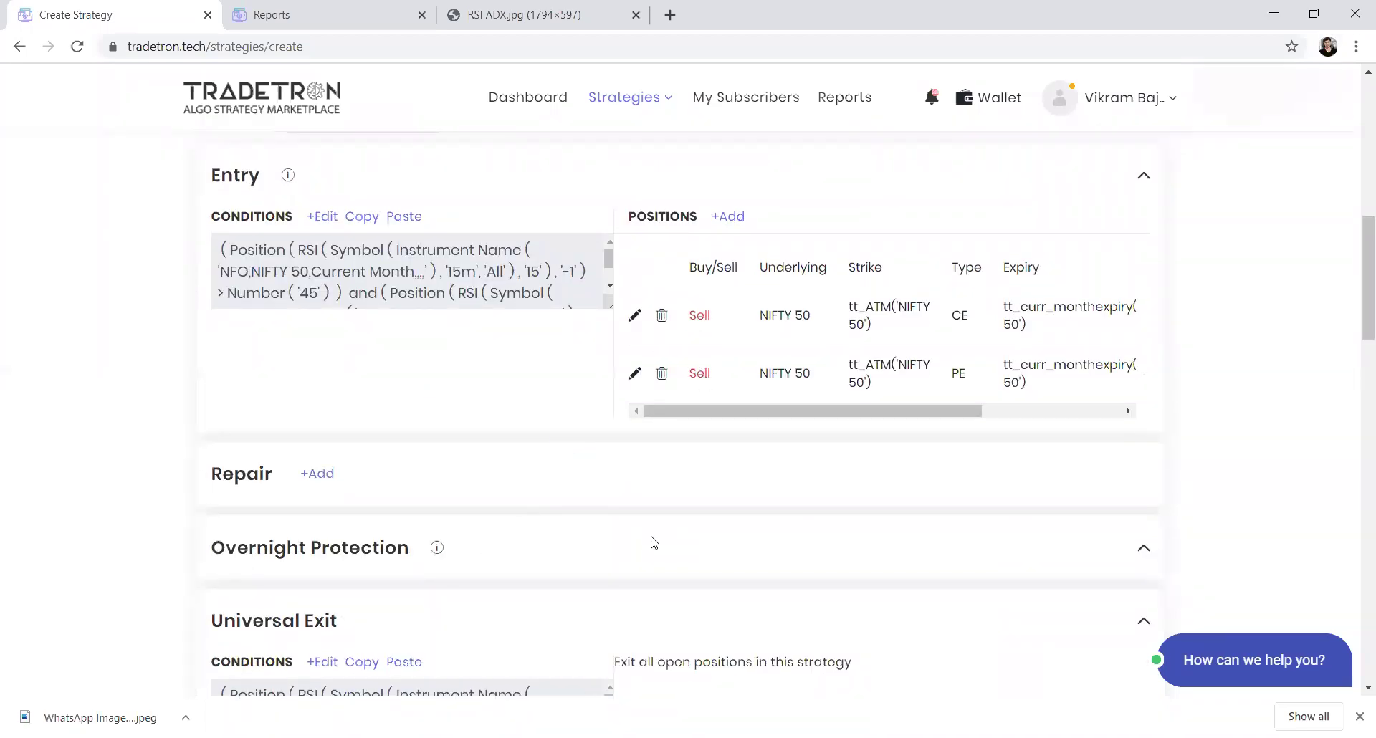
{"action": "scroll", "coordinate": [653, 543], "scroll_direction": "down", "scroll_amount": 5}
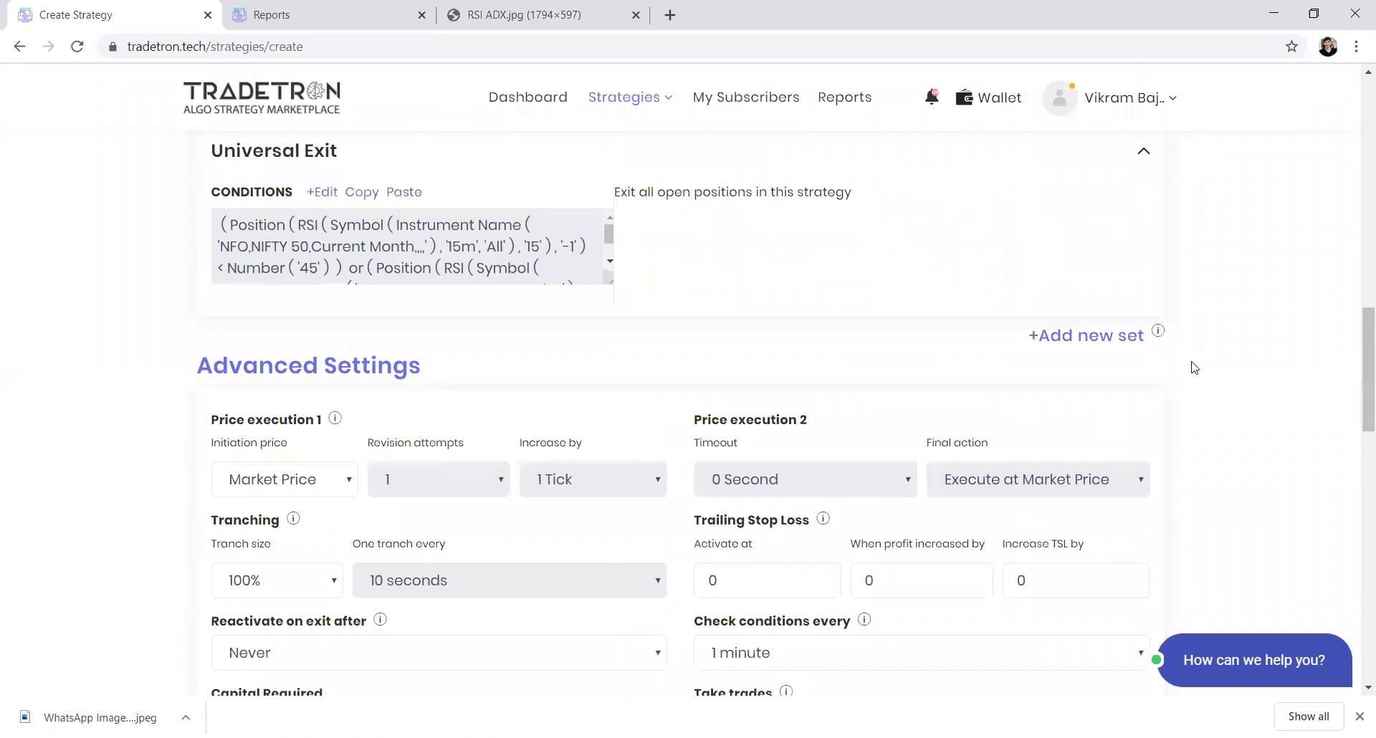
{"action": "left_click", "coordinate": [1110, 338]}
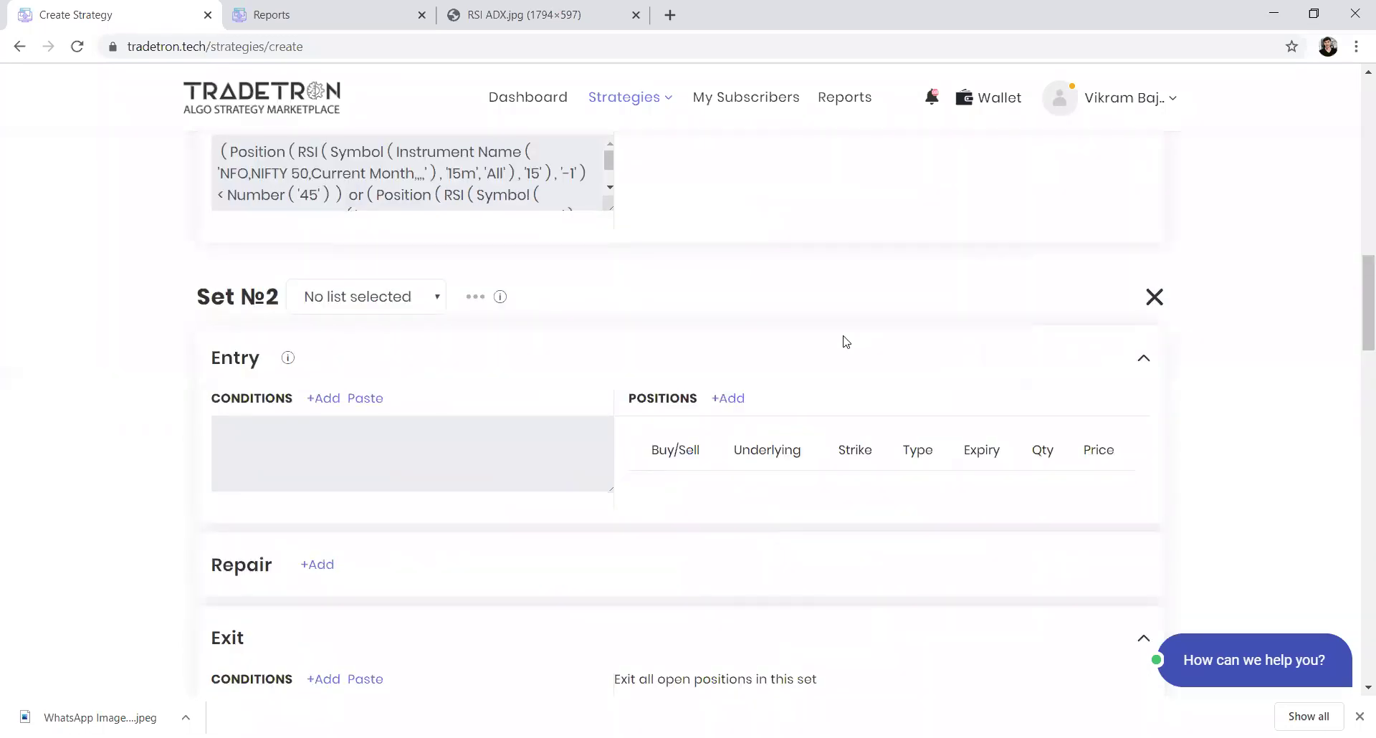
- Consult the RSI ADX table and set up a Set 2 entry position that sells an NFO Call on NIFTY 50
{"action": "left_click", "coordinate": [473, 15]}
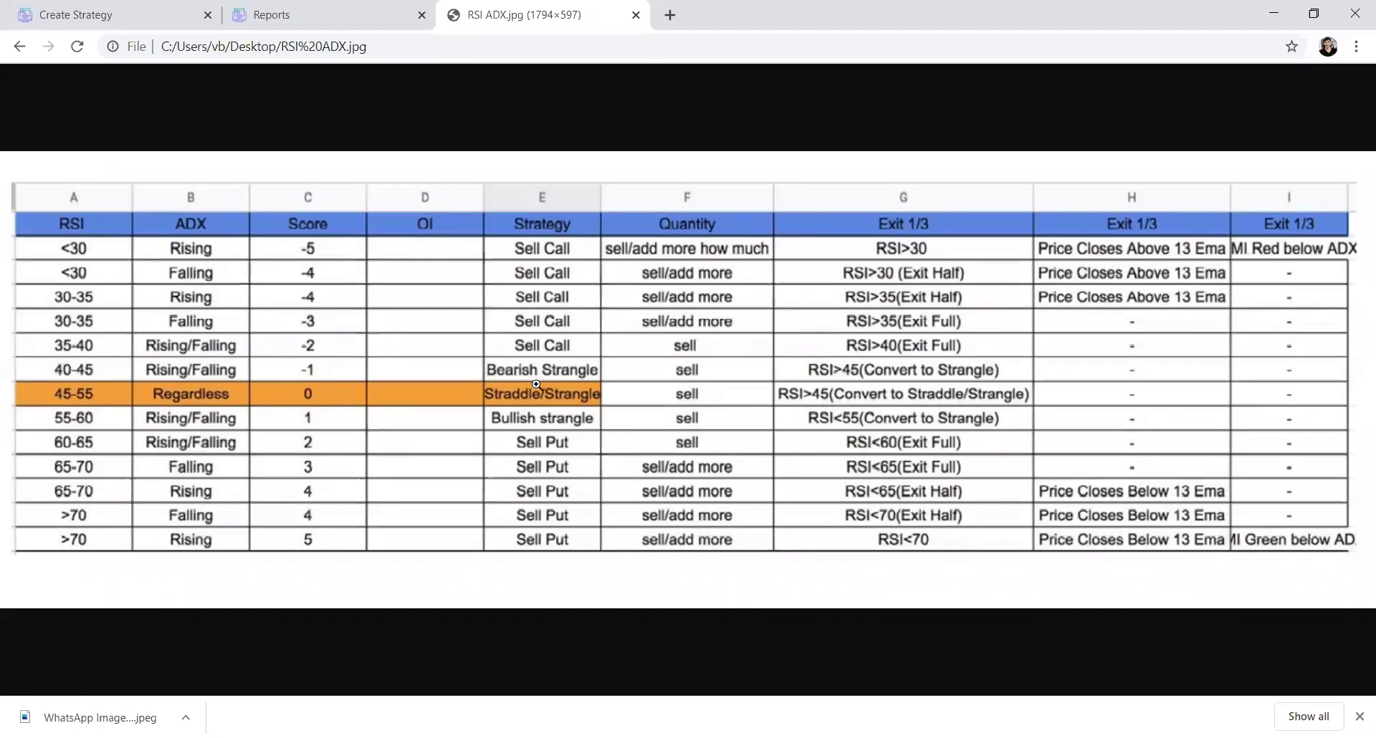
{"action": "left_click", "coordinate": [136, 20]}
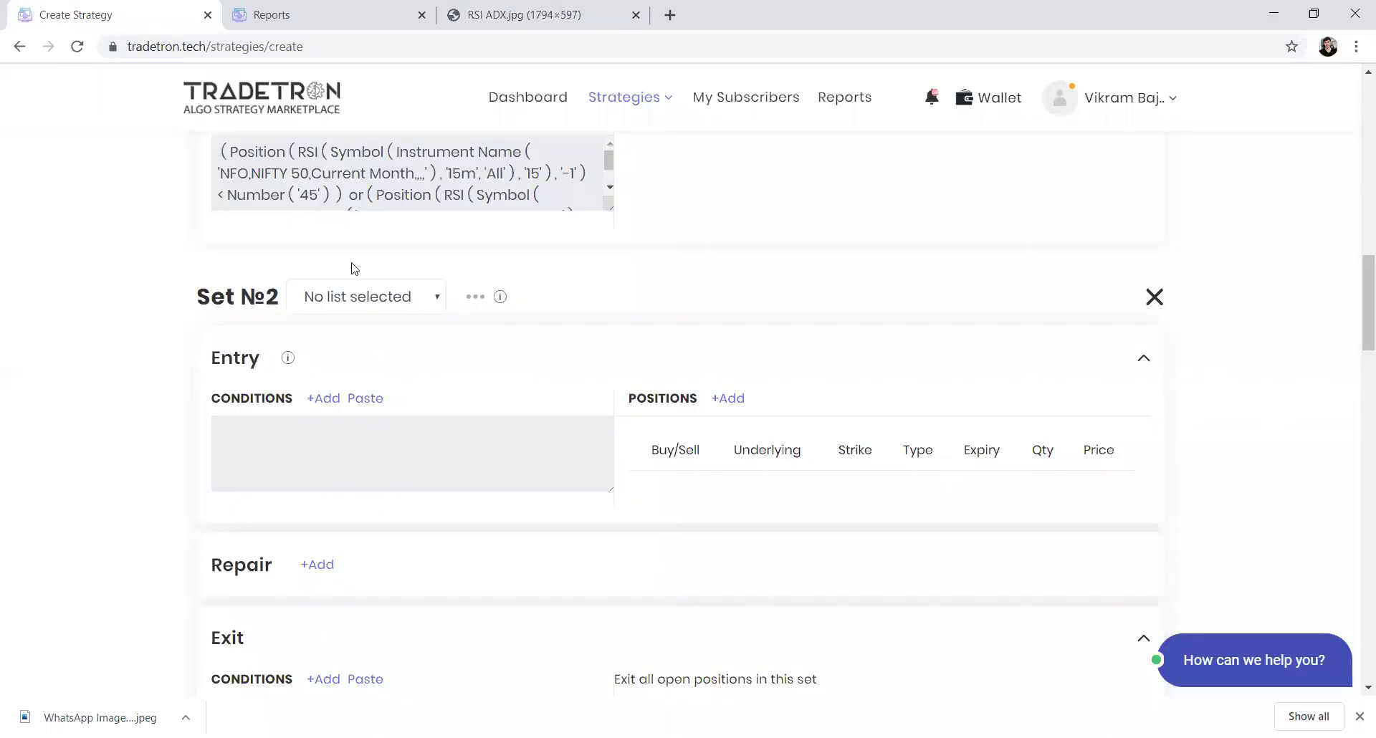
{"action": "left_click", "coordinate": [729, 399]}
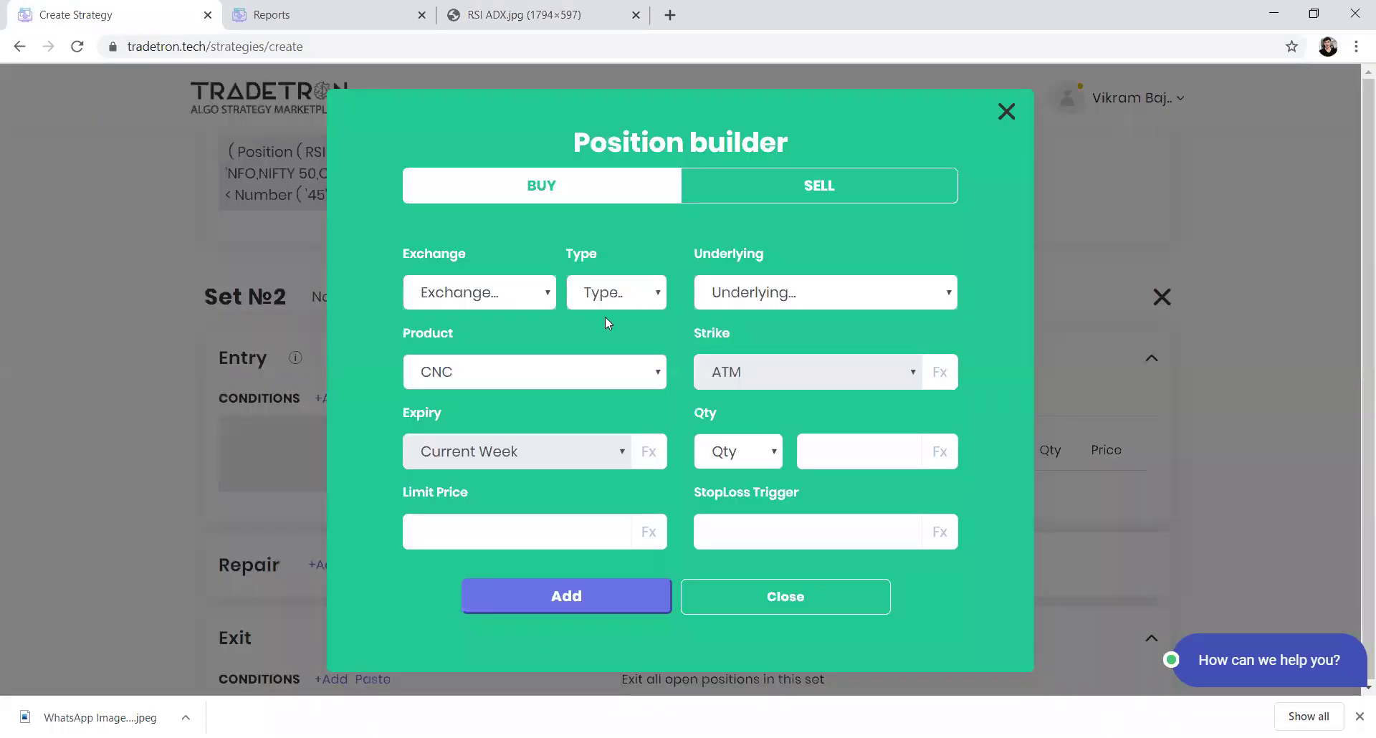
{"action": "left_click", "coordinate": [508, 301]}
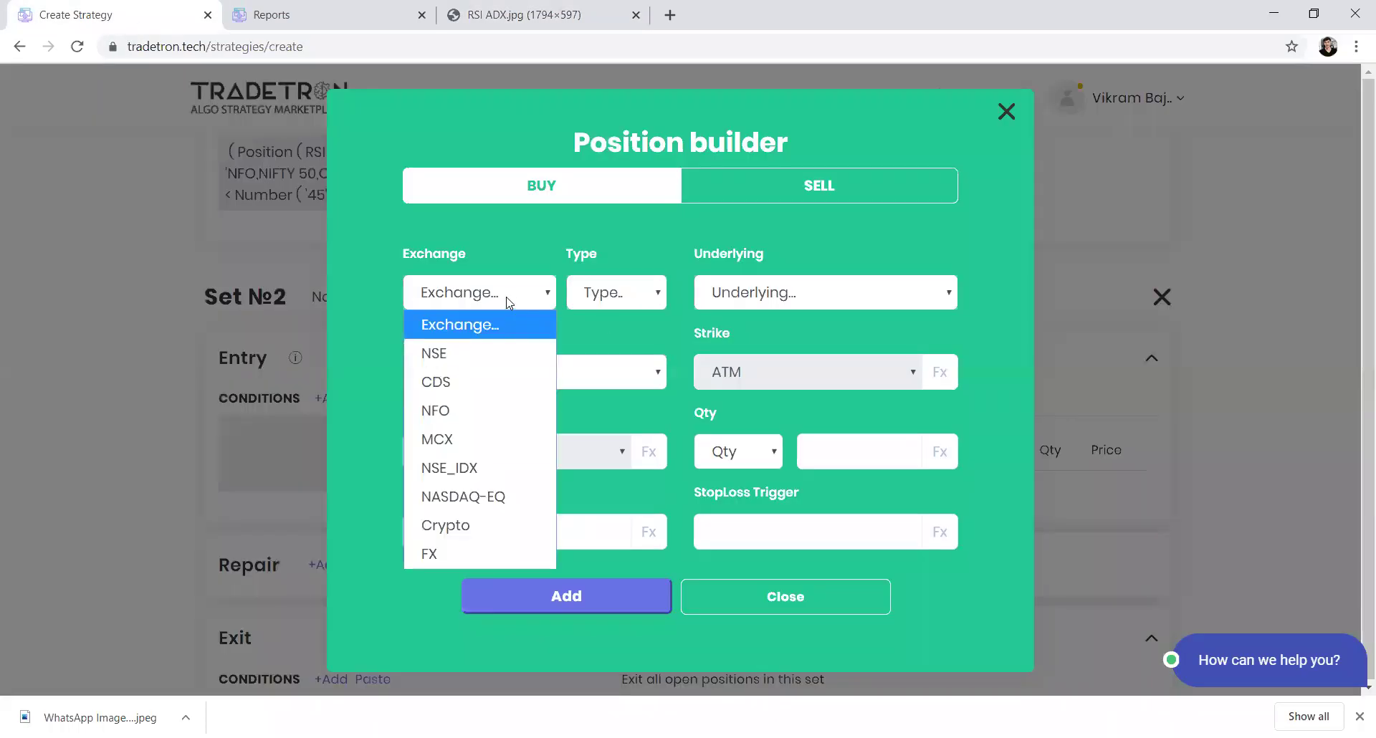
{"action": "left_click", "coordinate": [750, 196]}
{"action": "left_click", "coordinate": [434, 408]}
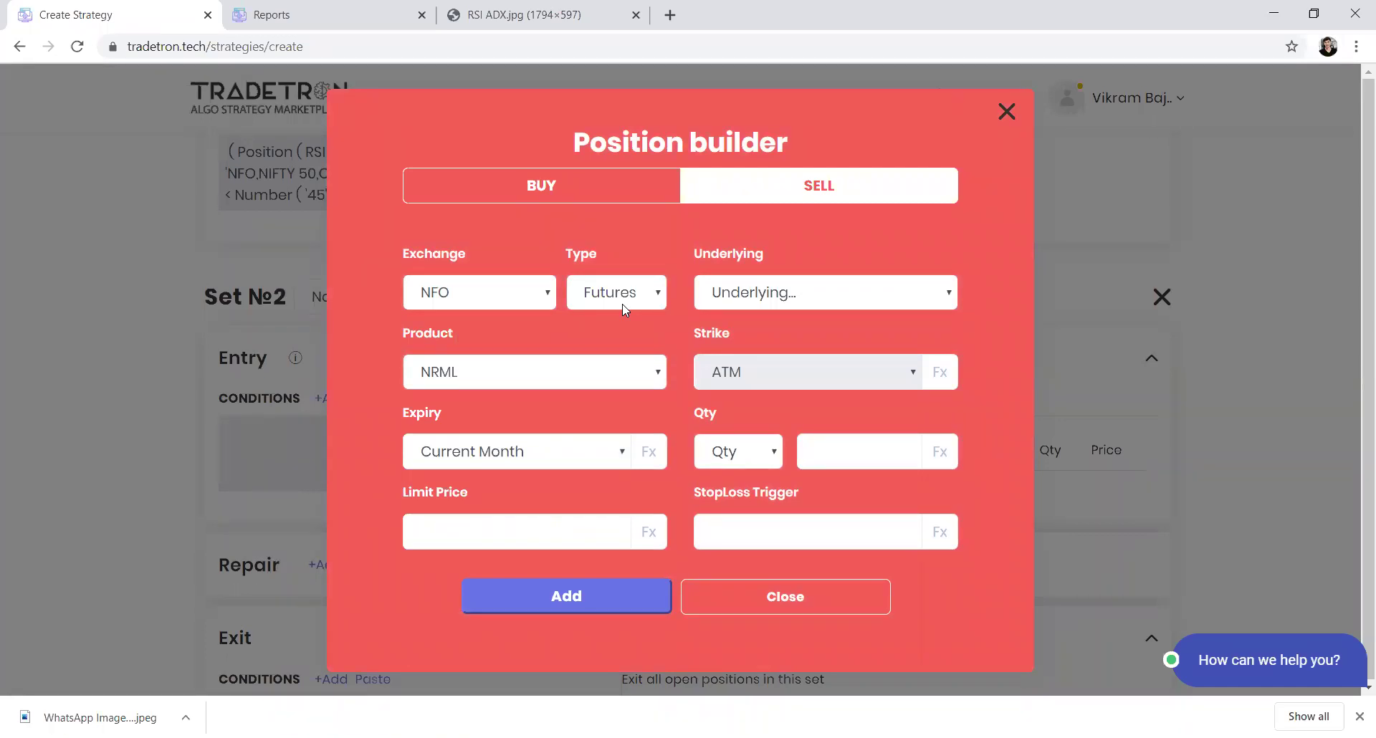
{"action": "left_click", "coordinate": [624, 309]}
{"action": "left_click", "coordinate": [601, 377]}
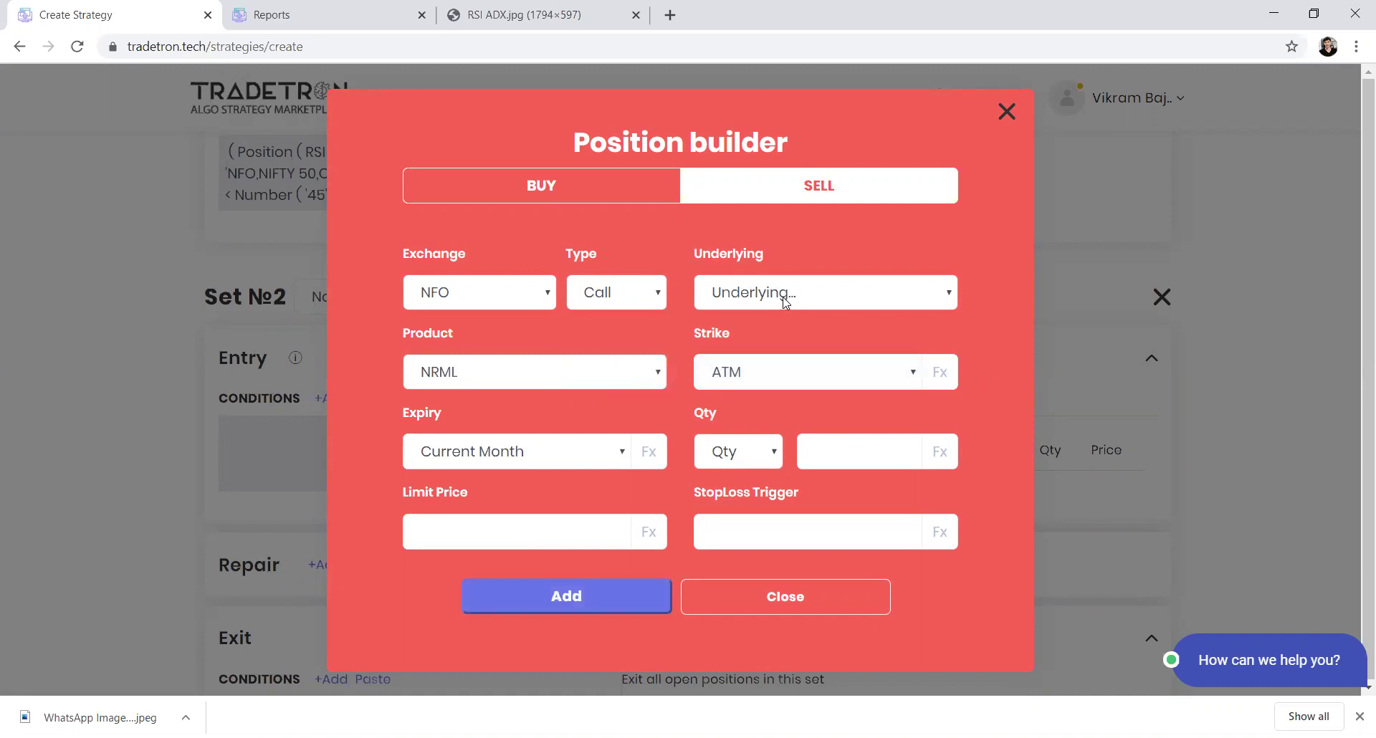
{"action": "left_click", "coordinate": [786, 292]}
{"action": "type", "text": "nifty"}
{"action": "key", "text": "Return"}
- Switch the call's strike to Fx and choose the ATM strike formula keyword in its formula
{"action": "left_click", "coordinate": [810, 372]}
{"action": "left_click", "coordinate": [718, 46]}
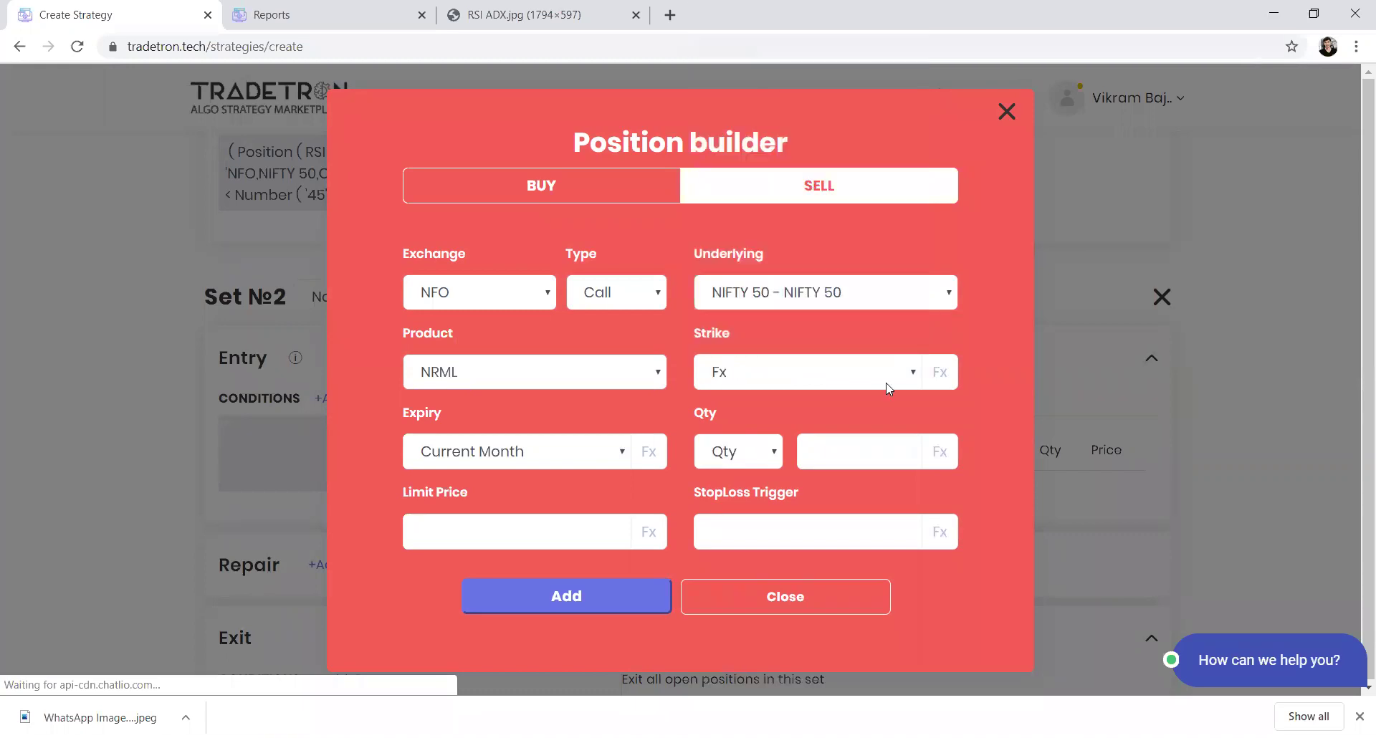
{"action": "left_click", "coordinate": [940, 380]}
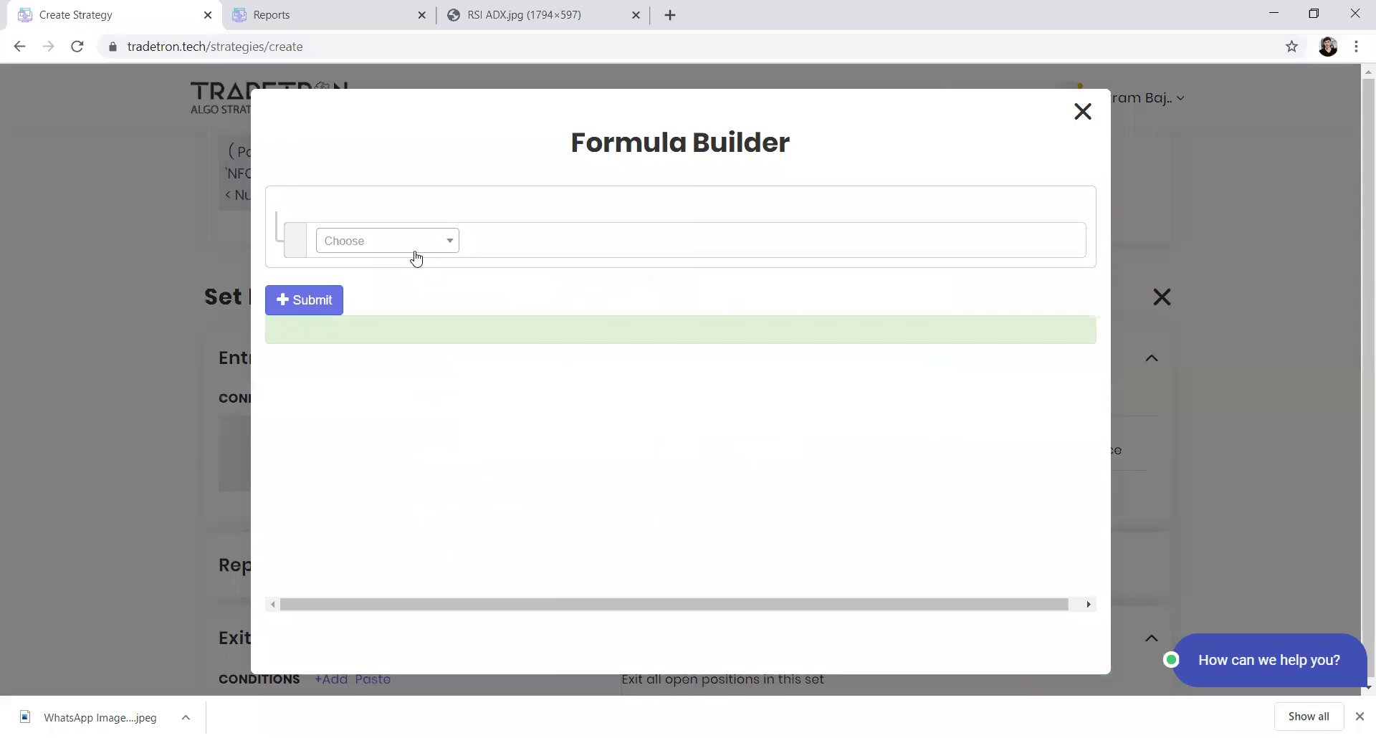
{"action": "left_click", "coordinate": [422, 251]}
{"action": "type", "text": "atm"}
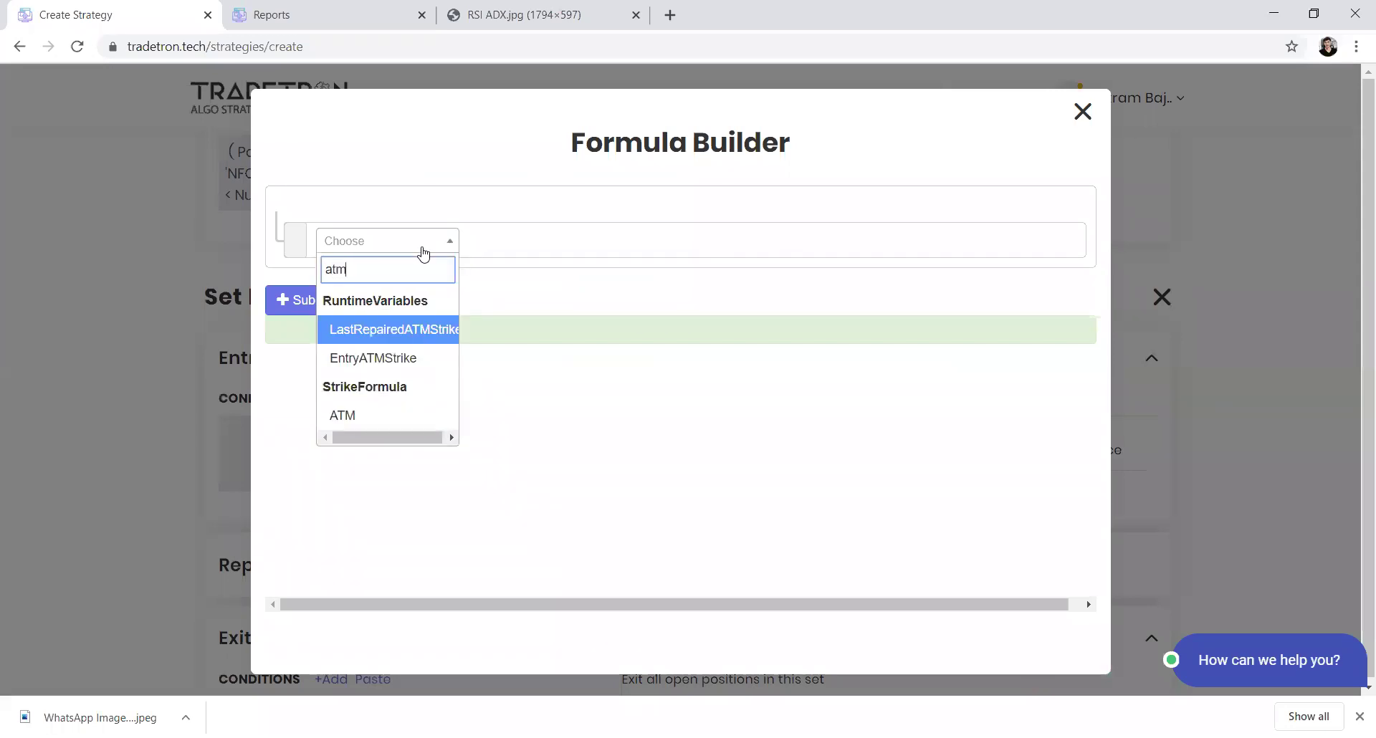
{"action": "key", "text": "Down"}
{"action": "key", "text": "Down"}
{"action": "key", "text": "Return"}
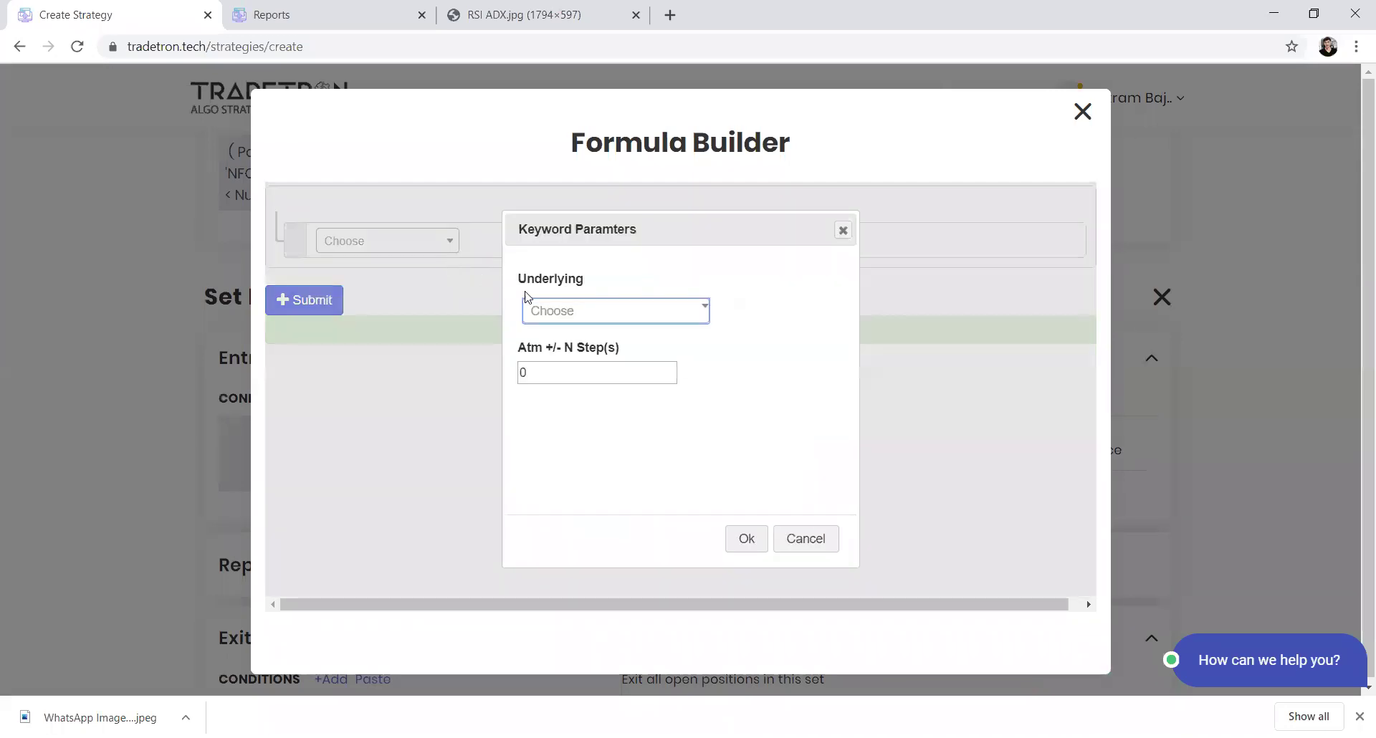
- Set the ATM keyword's underlying to NIFTY 50 and its steps to 1, and submit the strike formula
{"action": "left_click", "coordinate": [529, 310]}
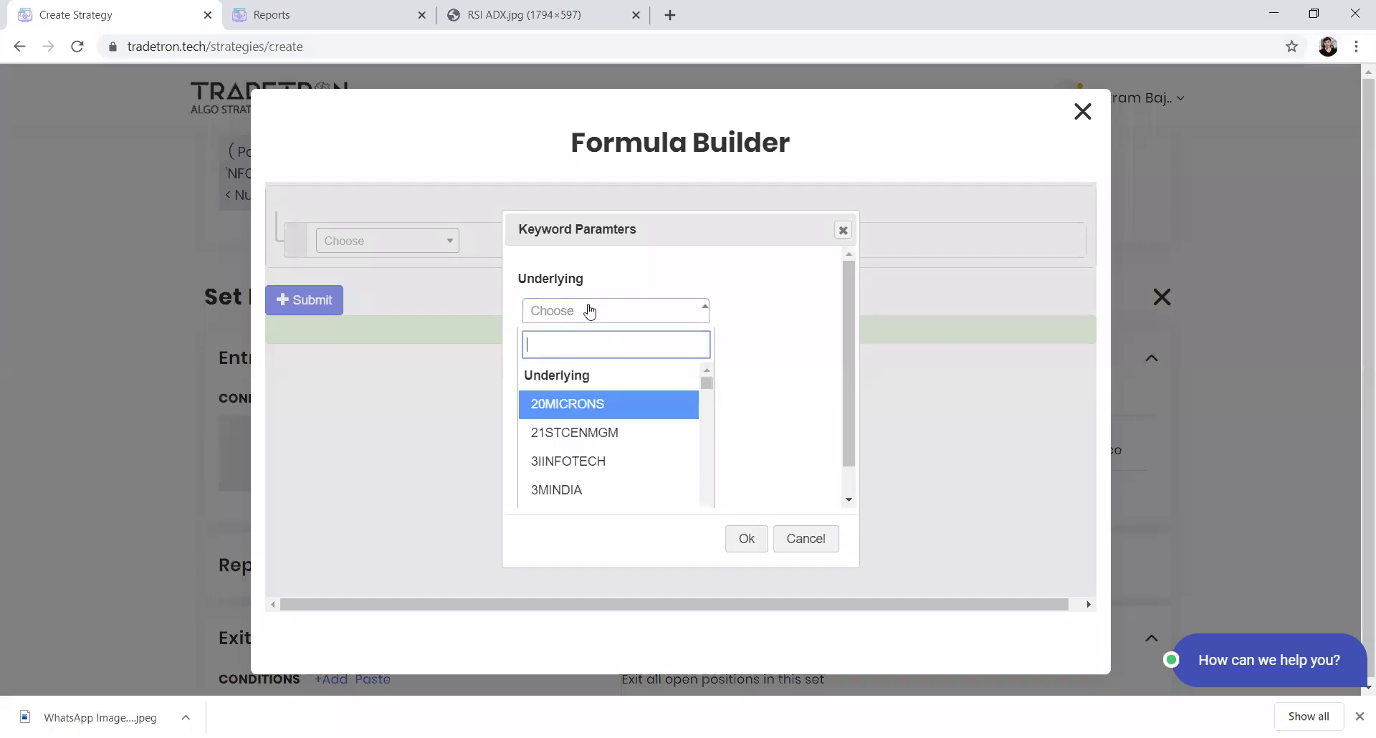
{"action": "type", "text": "nu"}
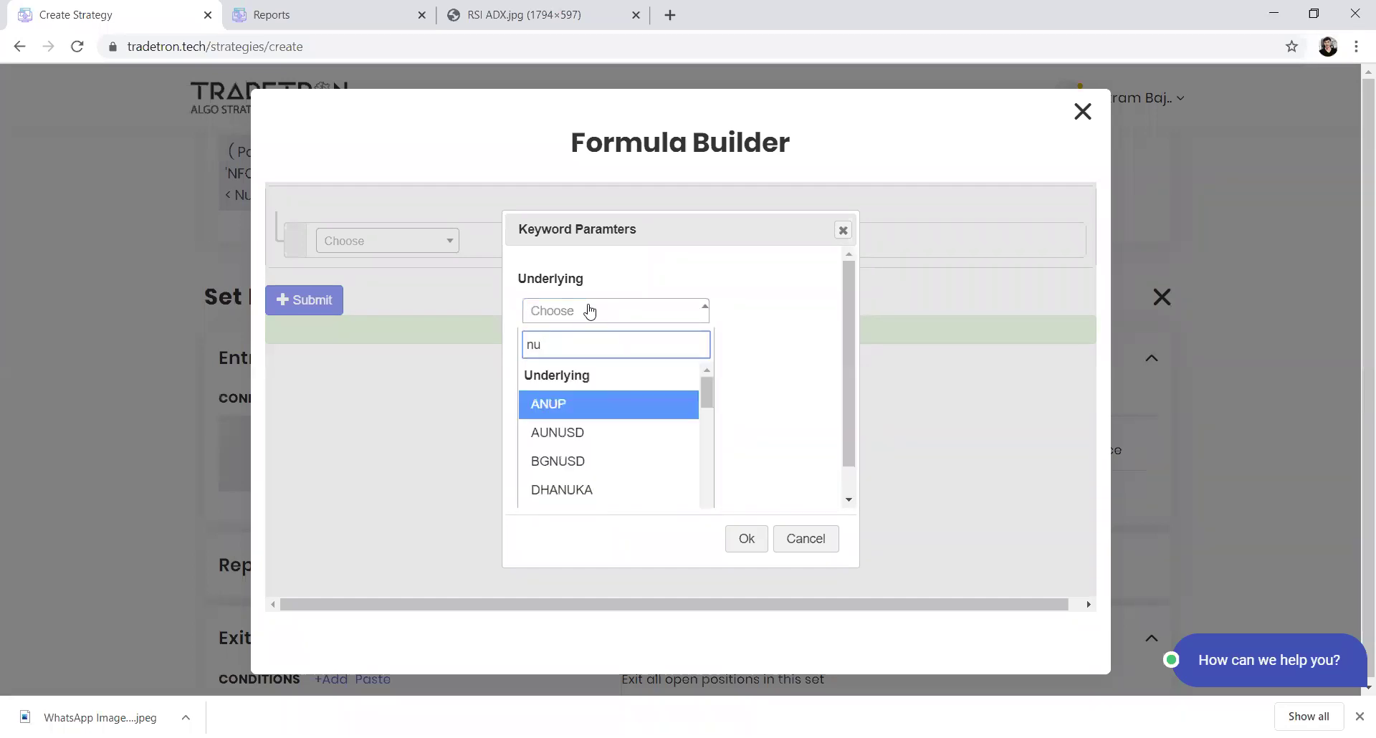
{"action": "key", "text": "BackSpace"}
{"action": "type", "text": "i"}
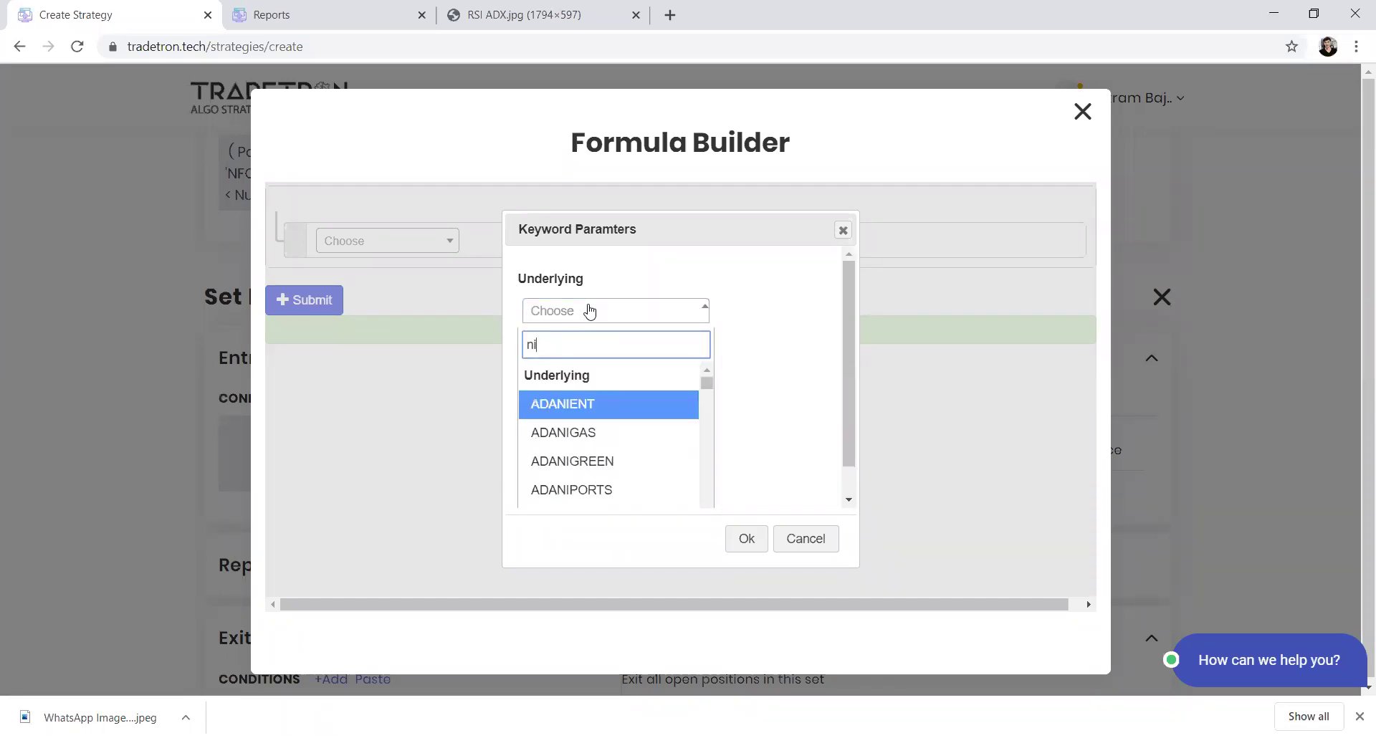
{"action": "type", "text": "fty"}
{"action": "key", "text": "Return"}
{"action": "key", "text": "Tab"}
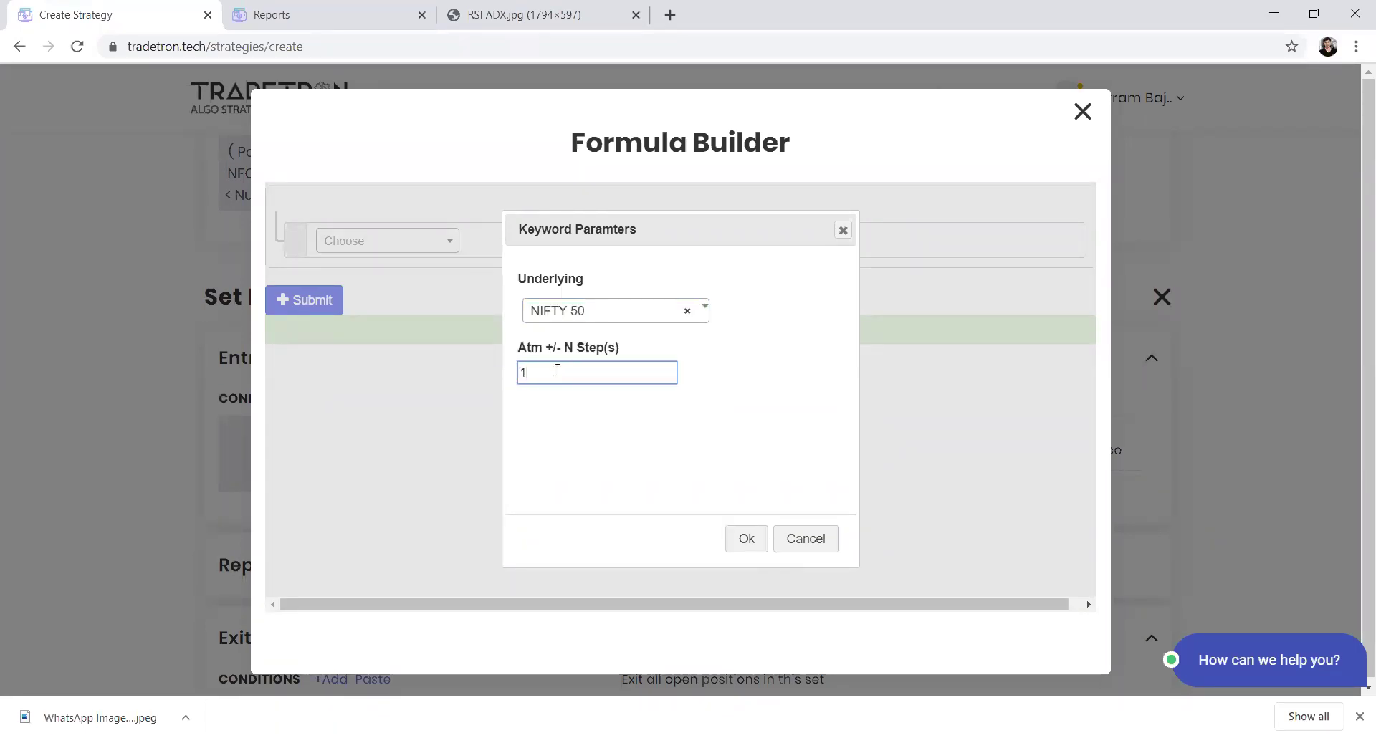
{"action": "key", "text": "ctrl+a"}
{"action": "left_click", "coordinate": [733, 539]}
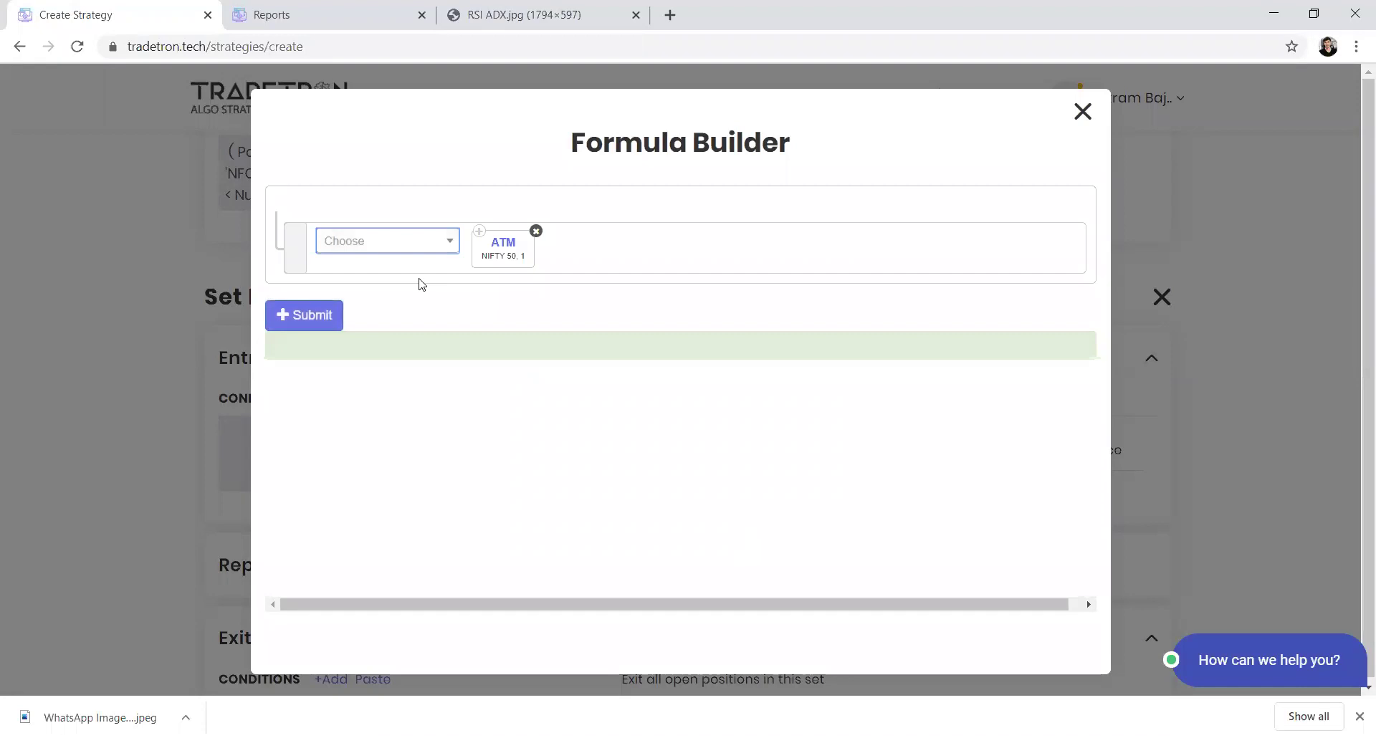
{"action": "key", "text": "Escape"}
- Set the call position's quantity to 3 lots and add it to Set 2's entry
{"action": "left_click", "coordinate": [739, 451]}
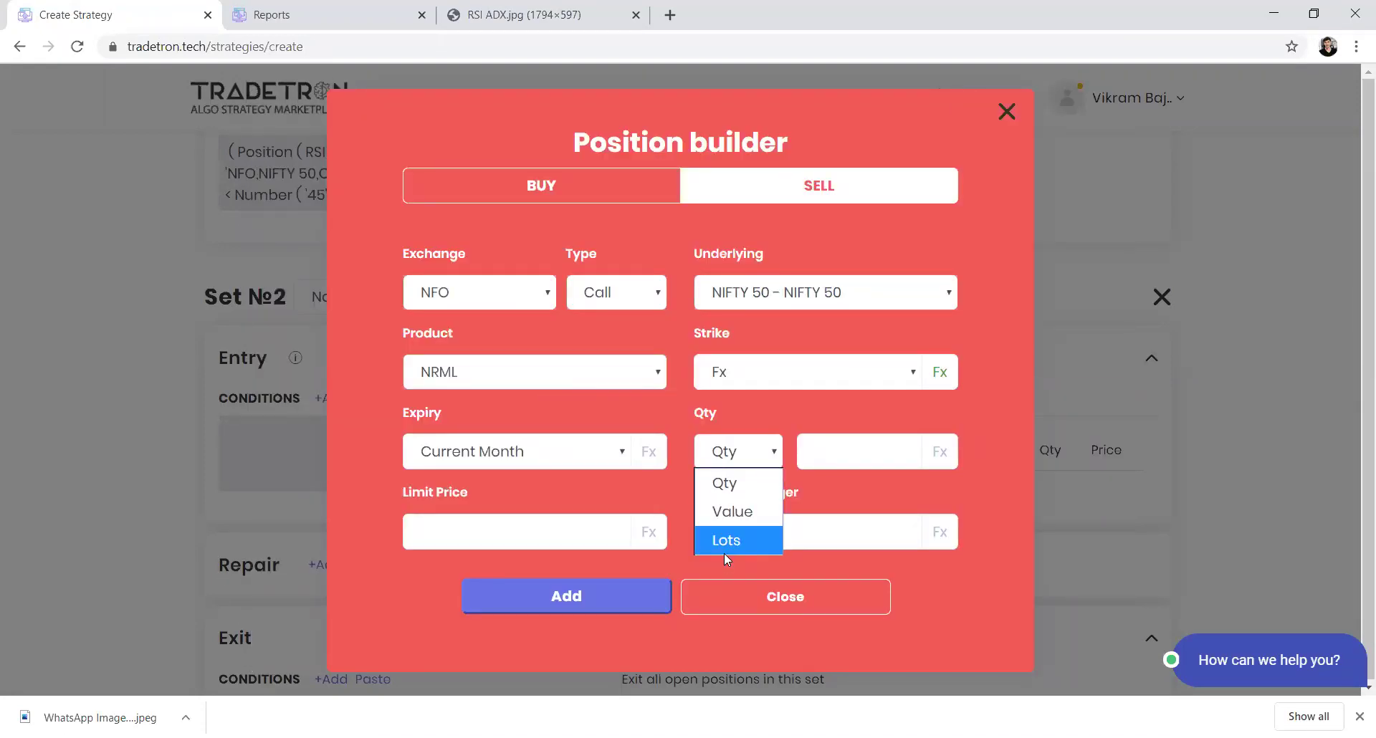
{"action": "left_click", "coordinate": [724, 553]}
{"action": "left_click", "coordinate": [849, 456]}
{"action": "type", "text": "3"}
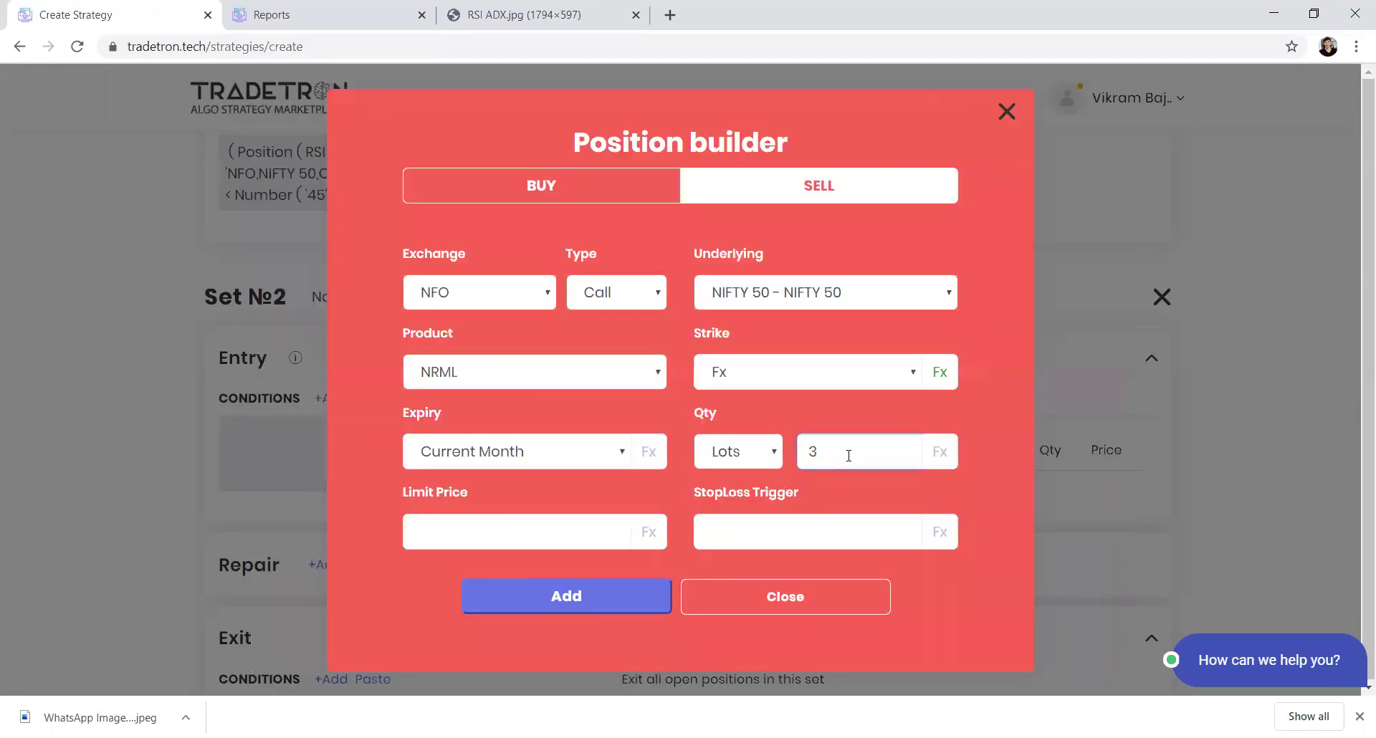
{"action": "left_click", "coordinate": [578, 593]}
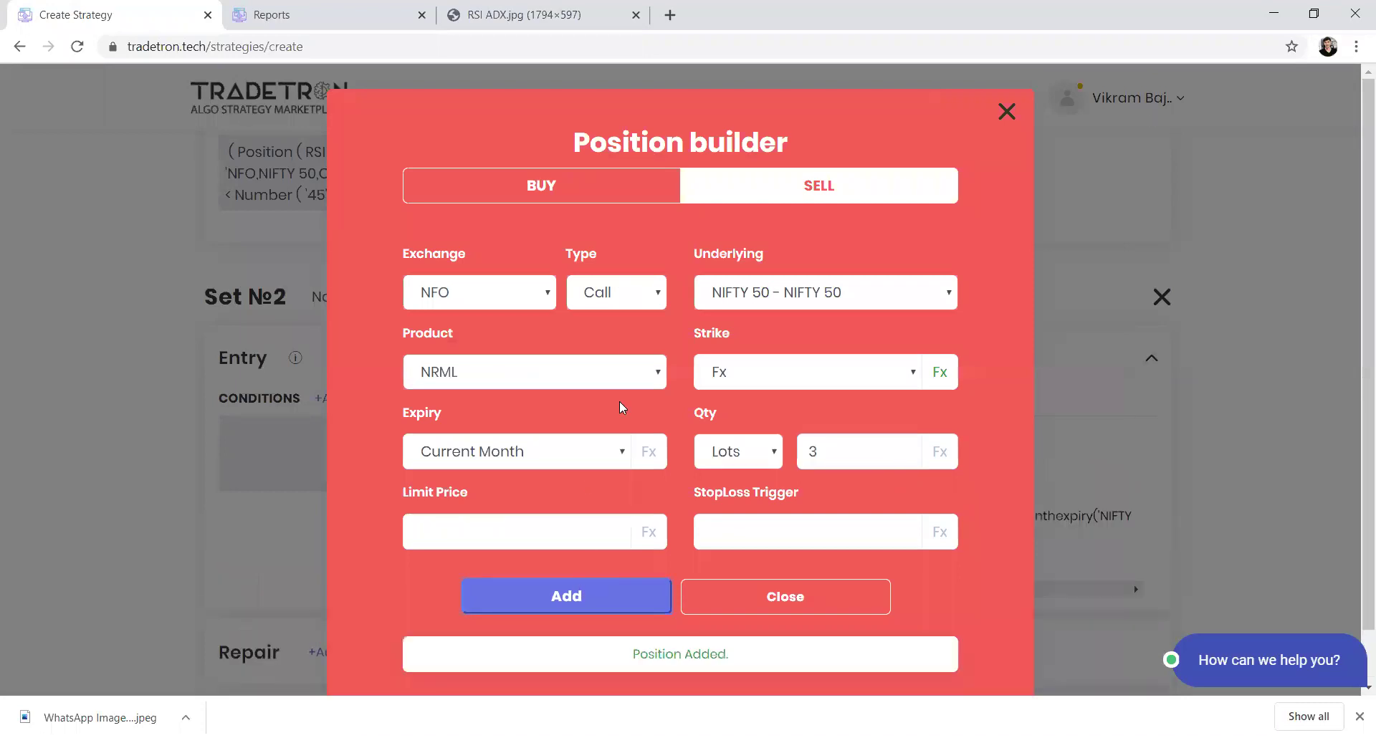
- Change the position type to Put and set the underlying to NIFTY 50
{"action": "left_click", "coordinate": [629, 296]}
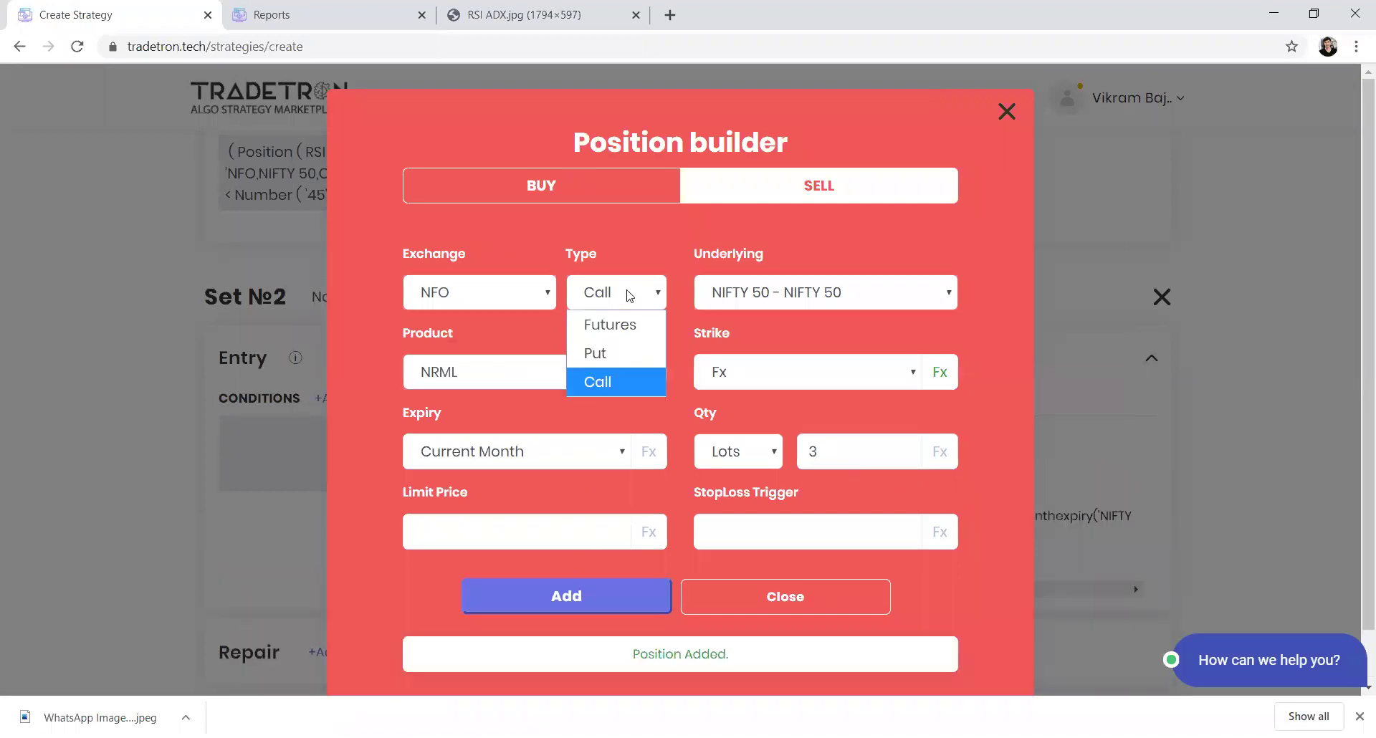
{"action": "left_click", "coordinate": [617, 364]}
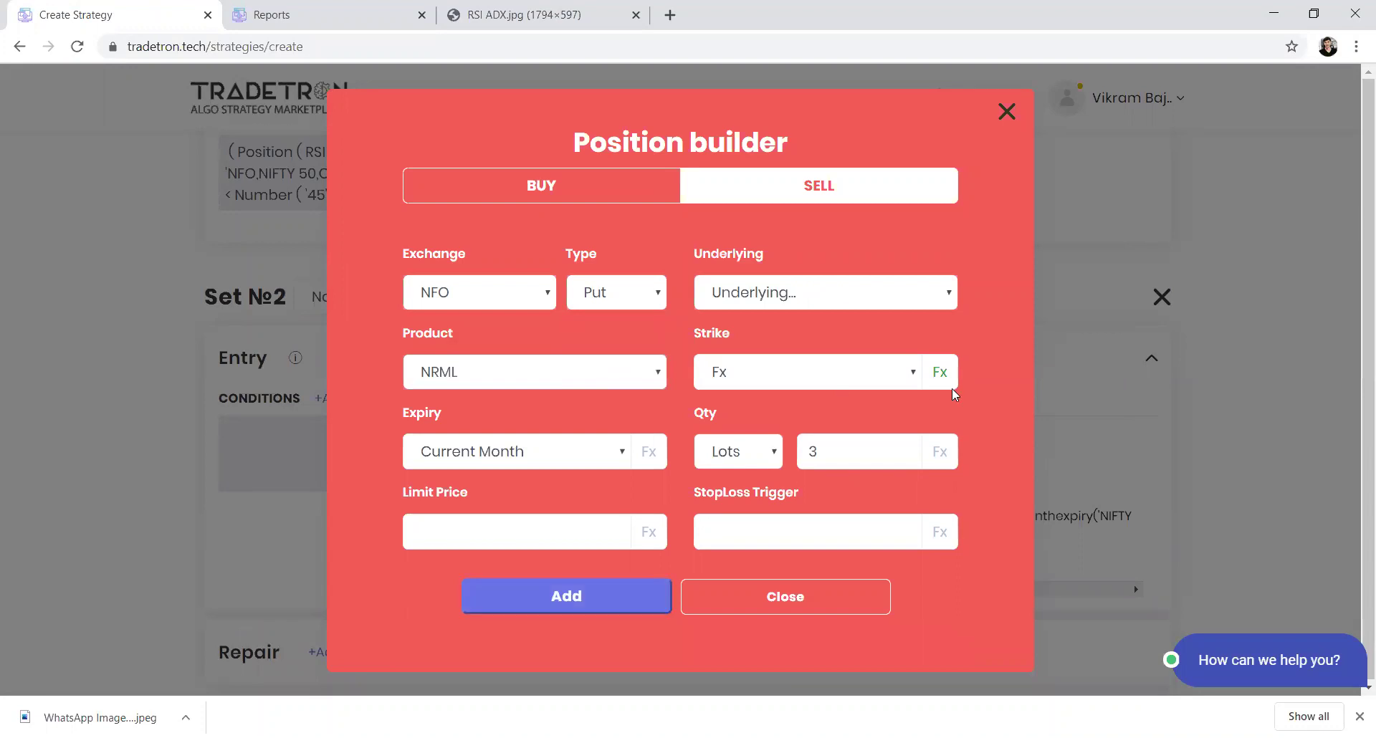
{"action": "left_click", "coordinate": [855, 301]}
{"action": "type", "text": "nifty"}
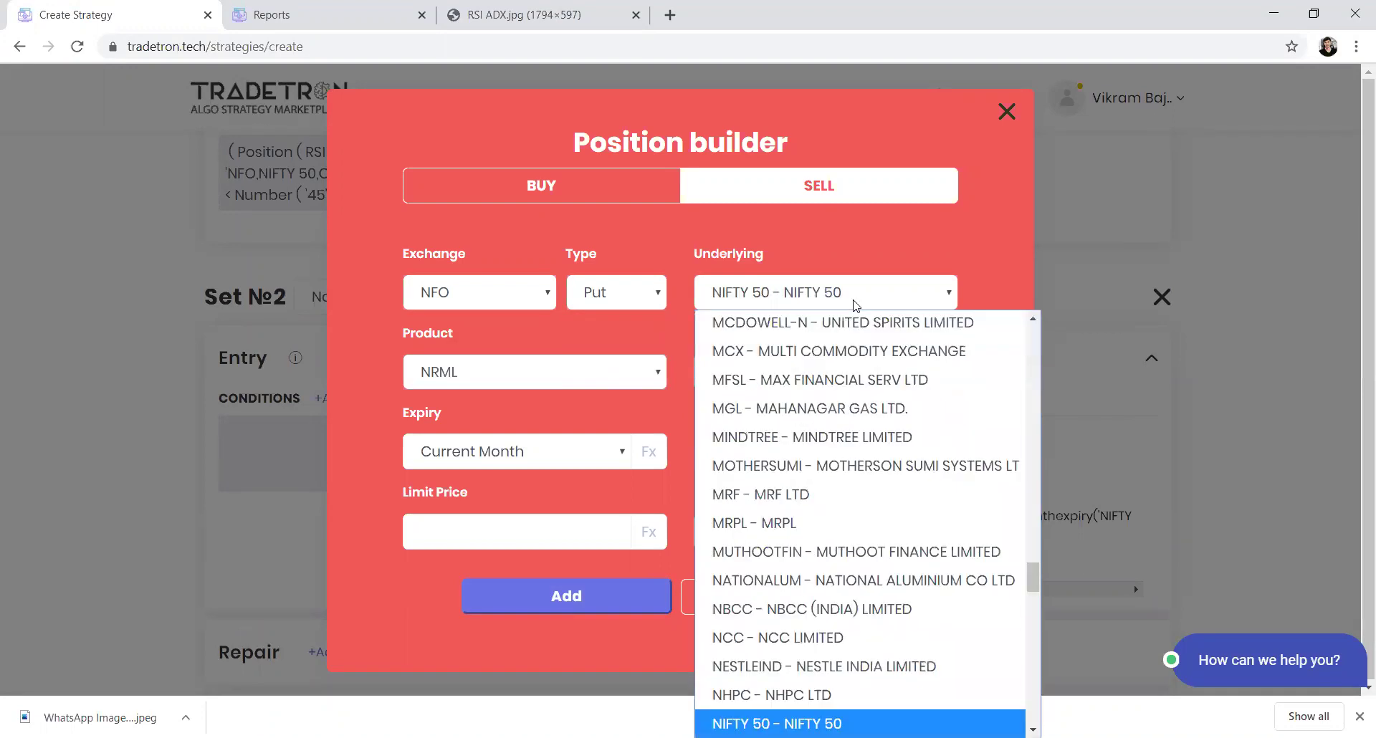
{"action": "key", "text": "Return"}
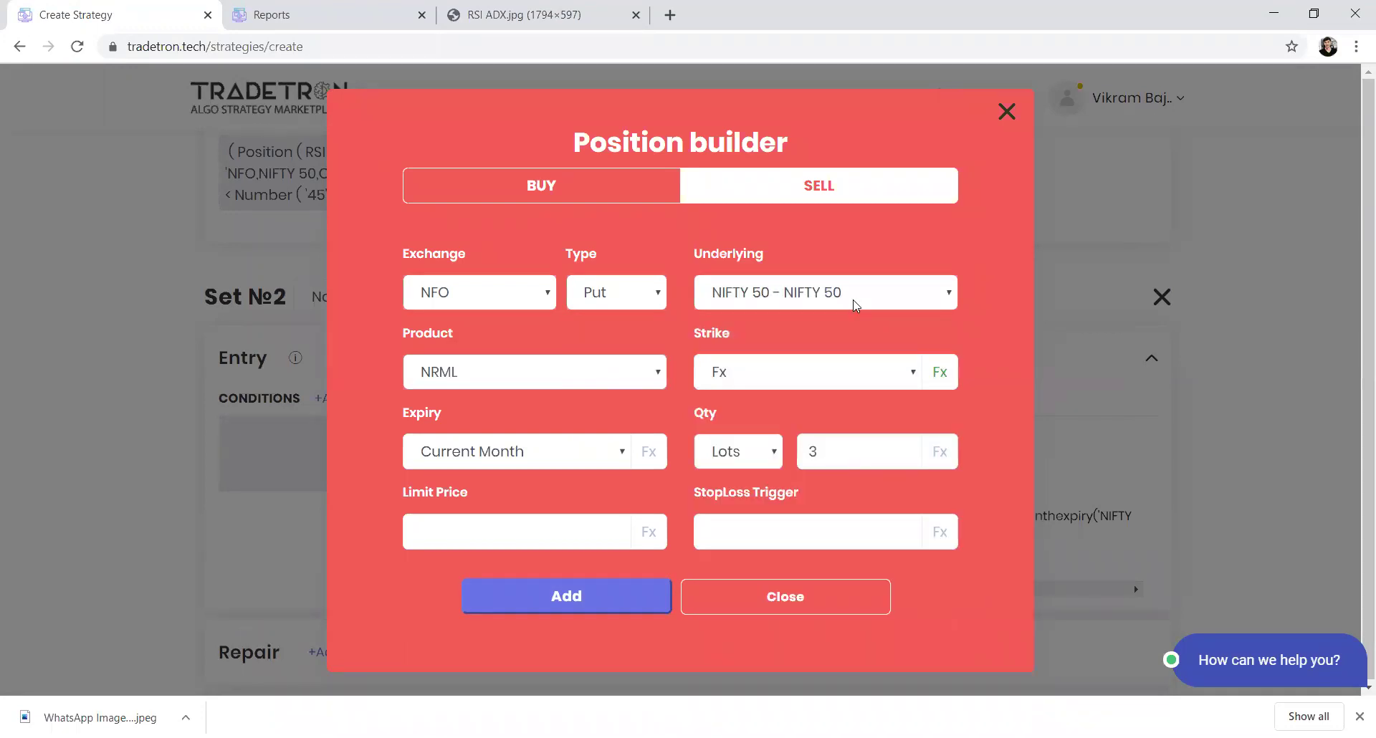
- Set the put's ATM strike formula to -2 steps, add the position to Set 2's entry and close the position builder
{"action": "left_click", "coordinate": [938, 373]}
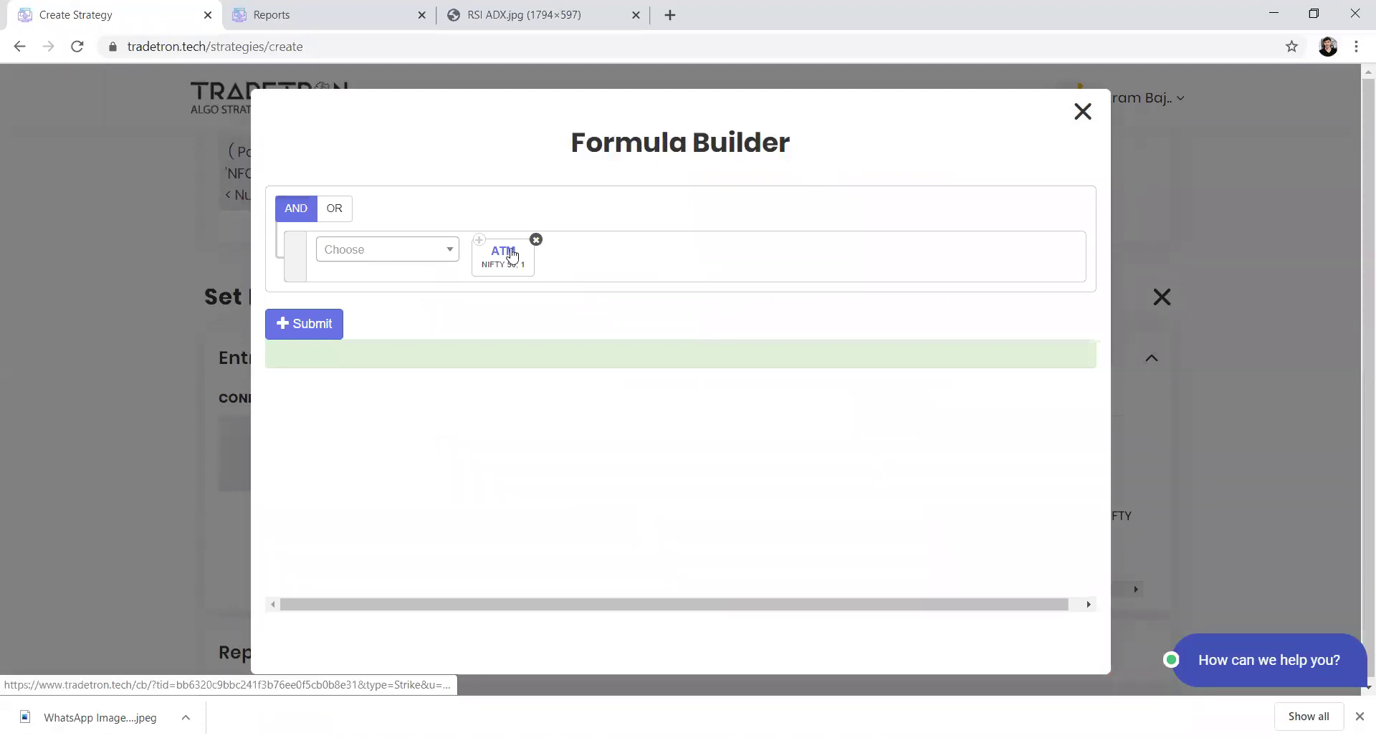
{"action": "double_click", "coordinate": [547, 381]}
{"action": "type", "text": "-2"}
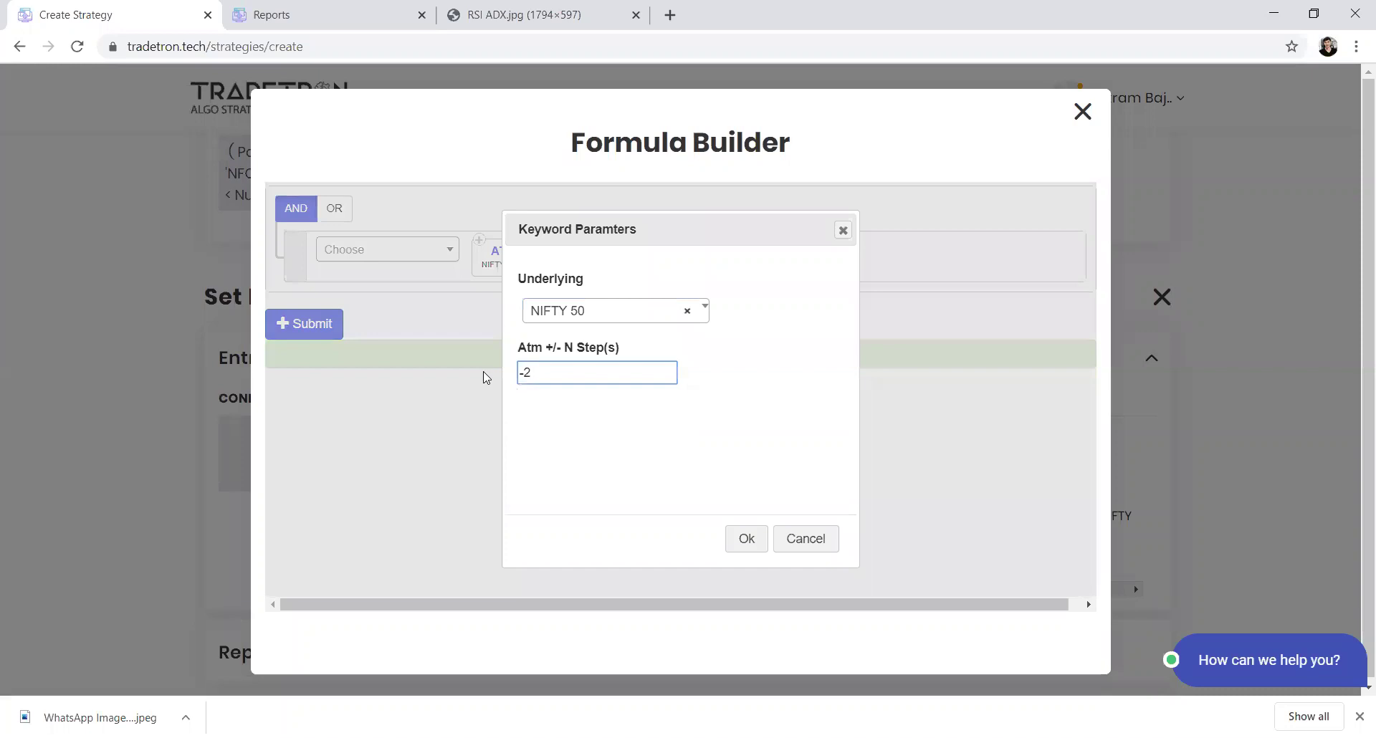
{"action": "left_click_drag", "start_coordinate": [534, 377], "coordinate": [511, 377]}
{"action": "left_click", "coordinate": [539, 372]}
{"action": "left_click", "coordinate": [744, 545]}
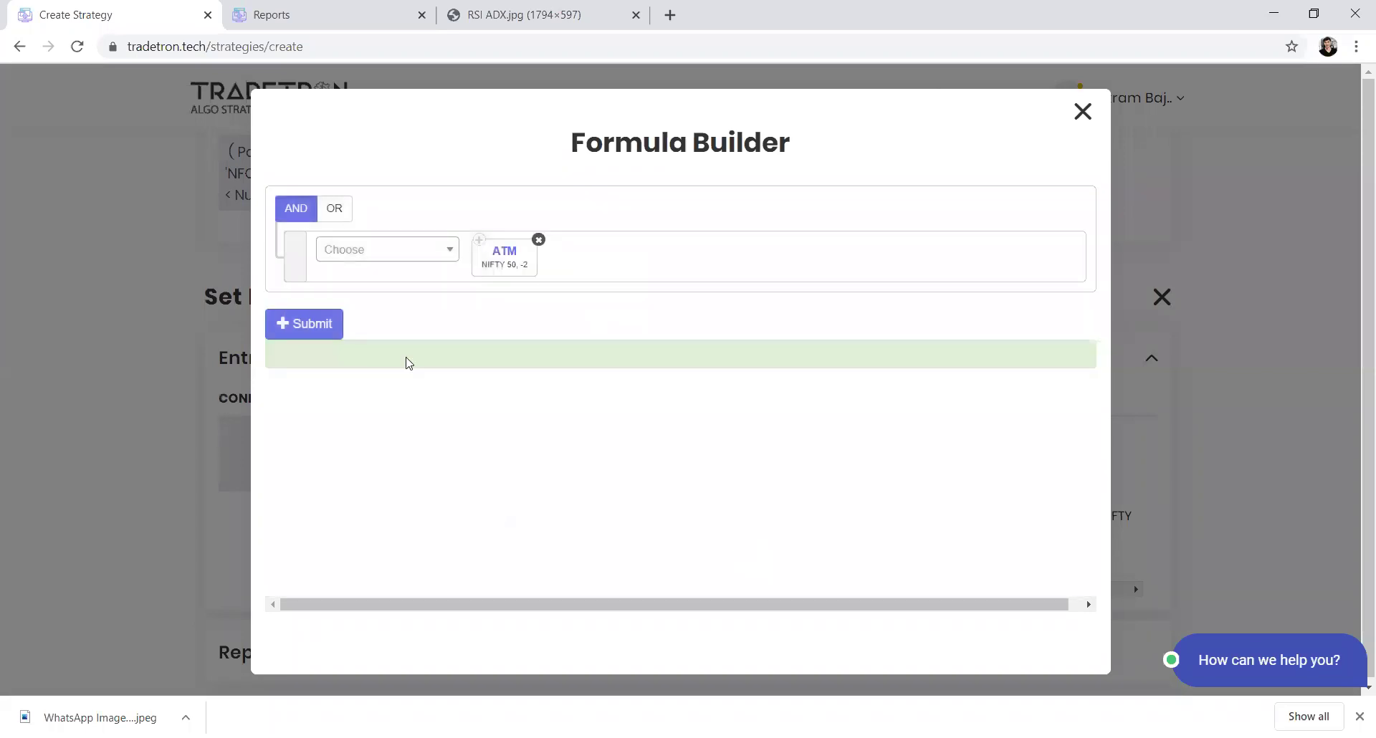
{"action": "left_click", "coordinate": [305, 326]}
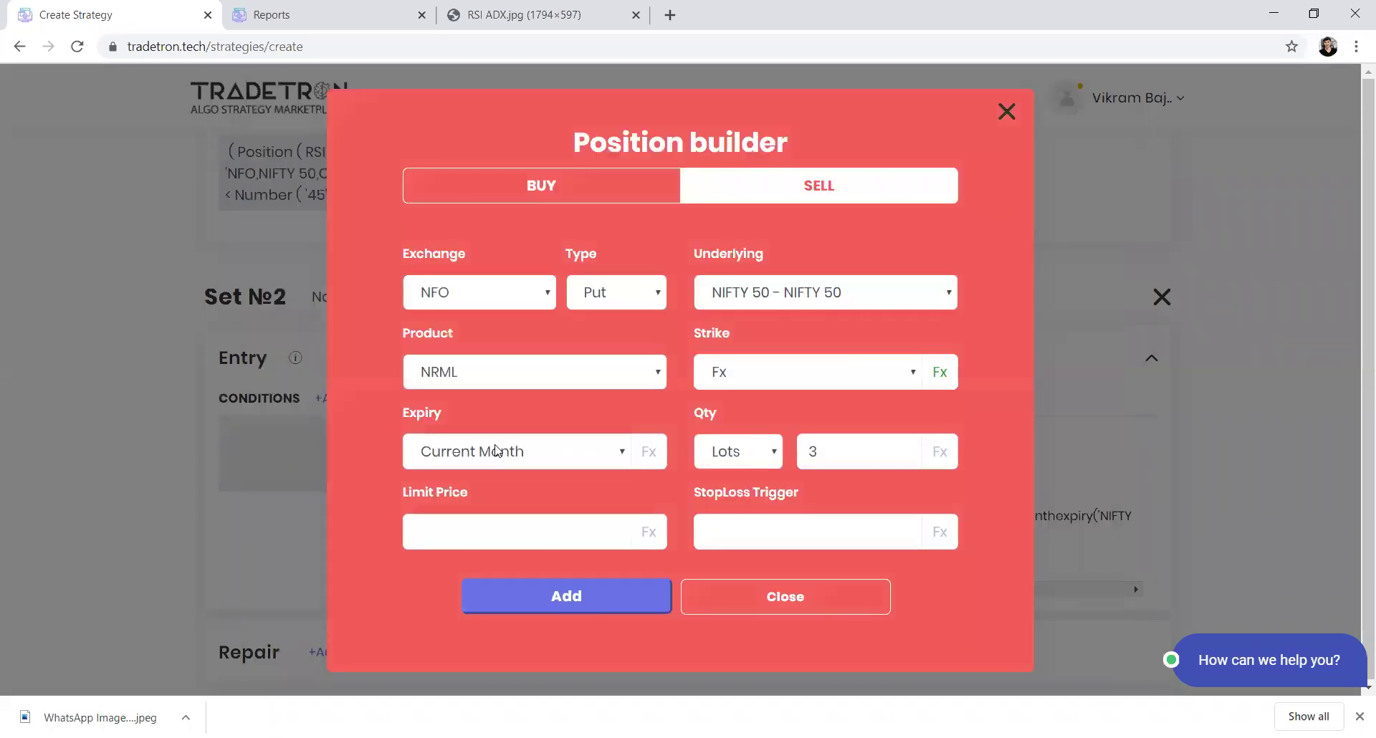
{"action": "left_click", "coordinate": [547, 607]}
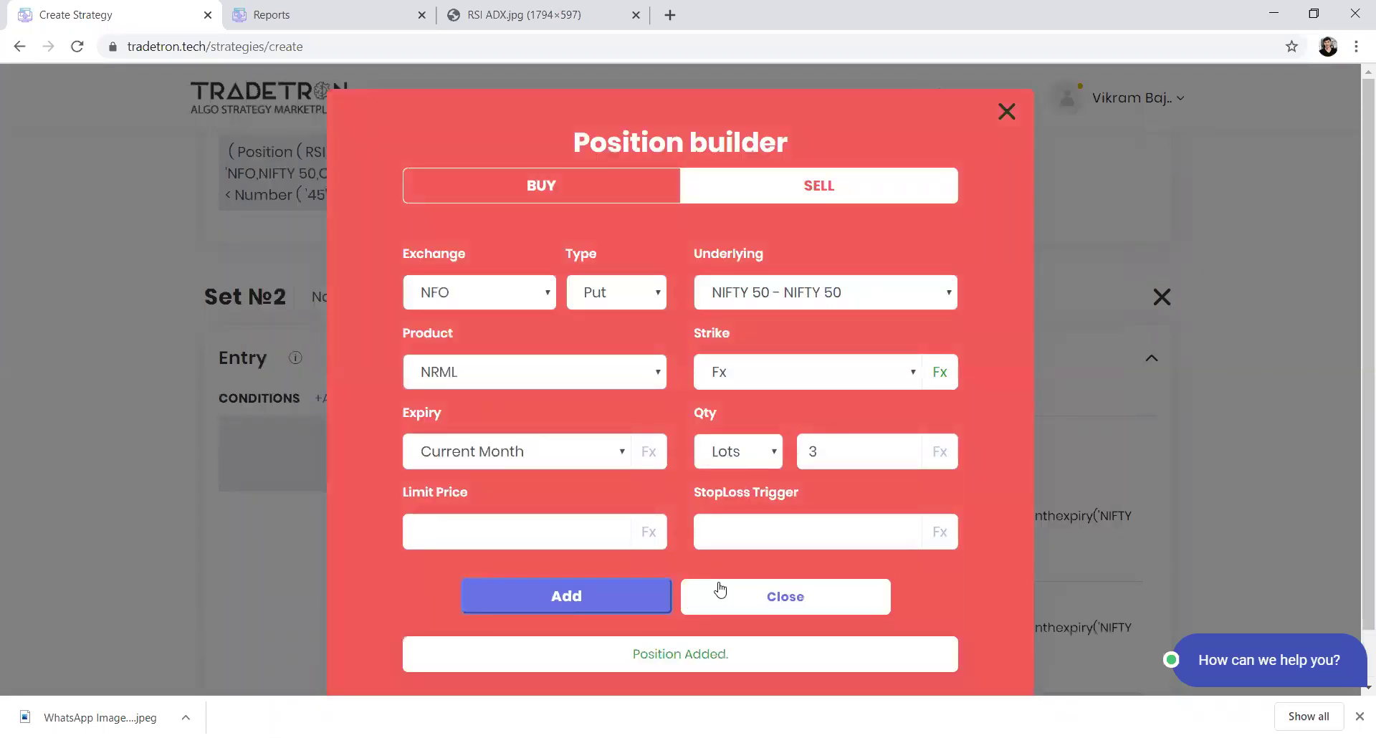
{"action": "left_click", "coordinate": [720, 589]}
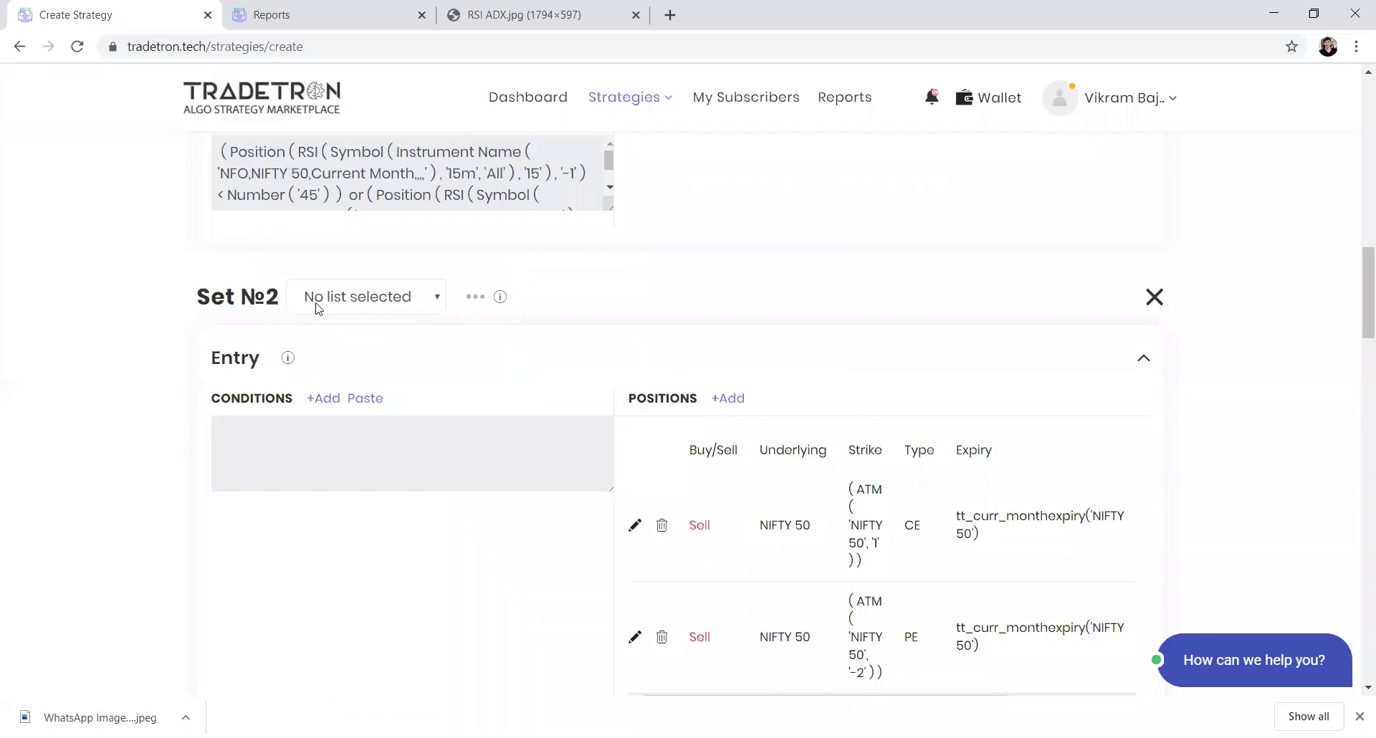
- Copy Set 1's entry condition and paste it into Set 2's entry conditions
{"action": "scroll", "coordinate": [318, 307], "scroll_direction": "up", "scroll_amount": 10}
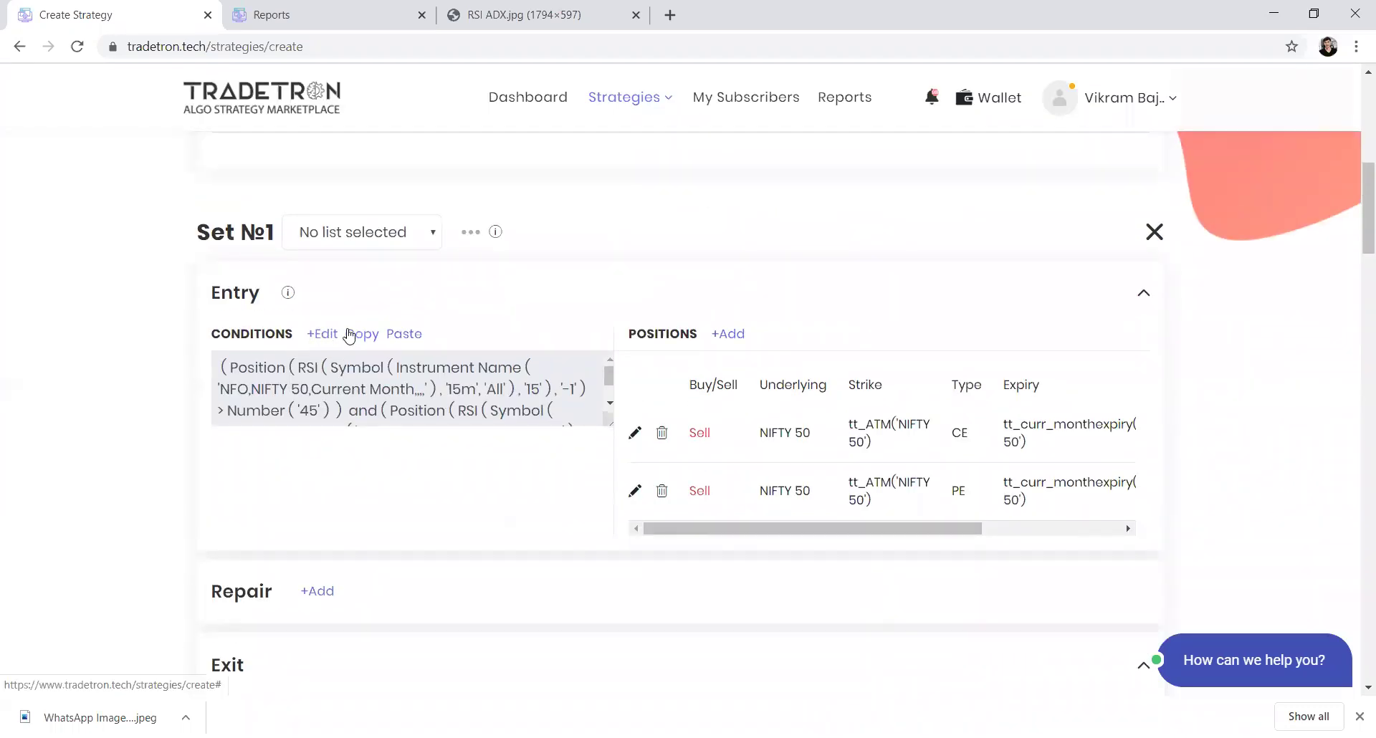
{"action": "left_click", "coordinate": [356, 335]}
{"action": "scroll", "coordinate": [360, 404], "scroll_direction": "down", "scroll_amount": 2}
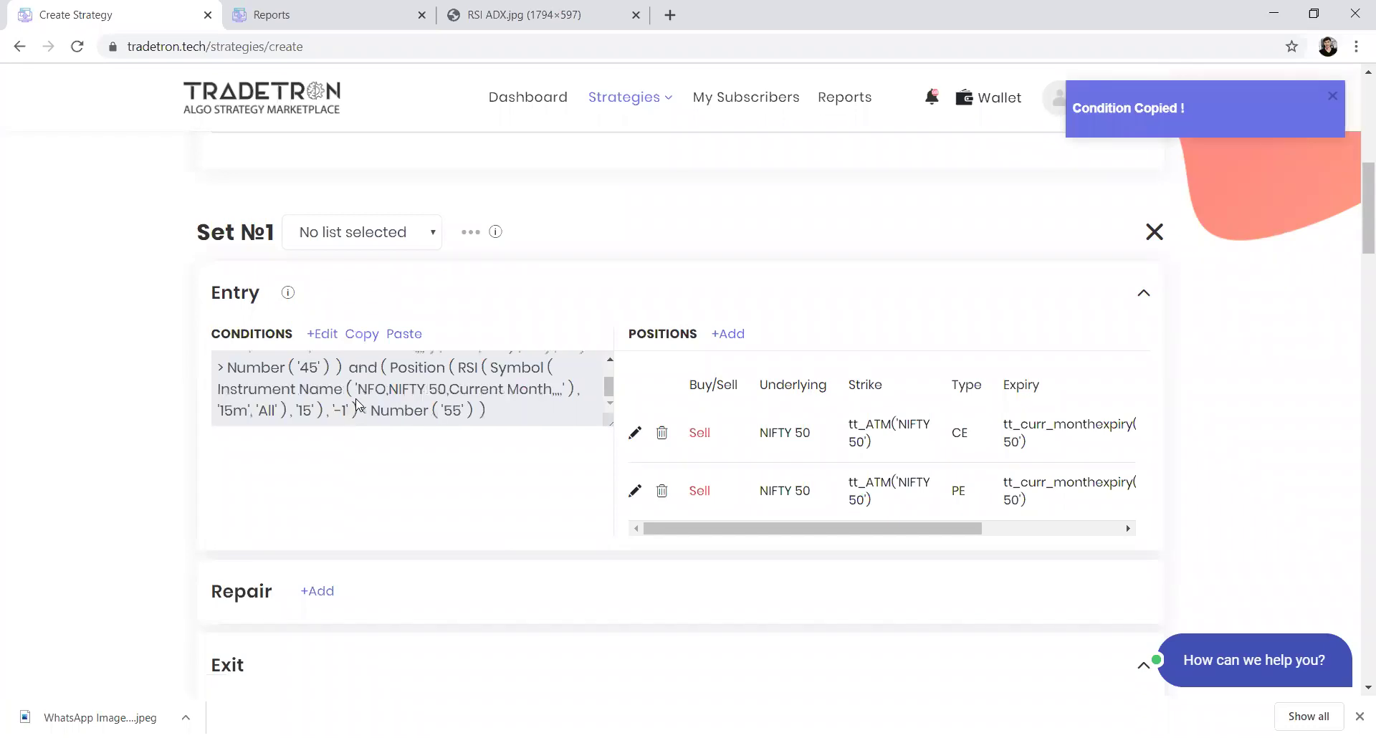
{"action": "scroll", "coordinate": [235, 495], "scroll_direction": "down", "scroll_amount": 3}
{"action": "scroll", "coordinate": [233, 496], "scroll_direction": "down", "scroll_amount": 5}
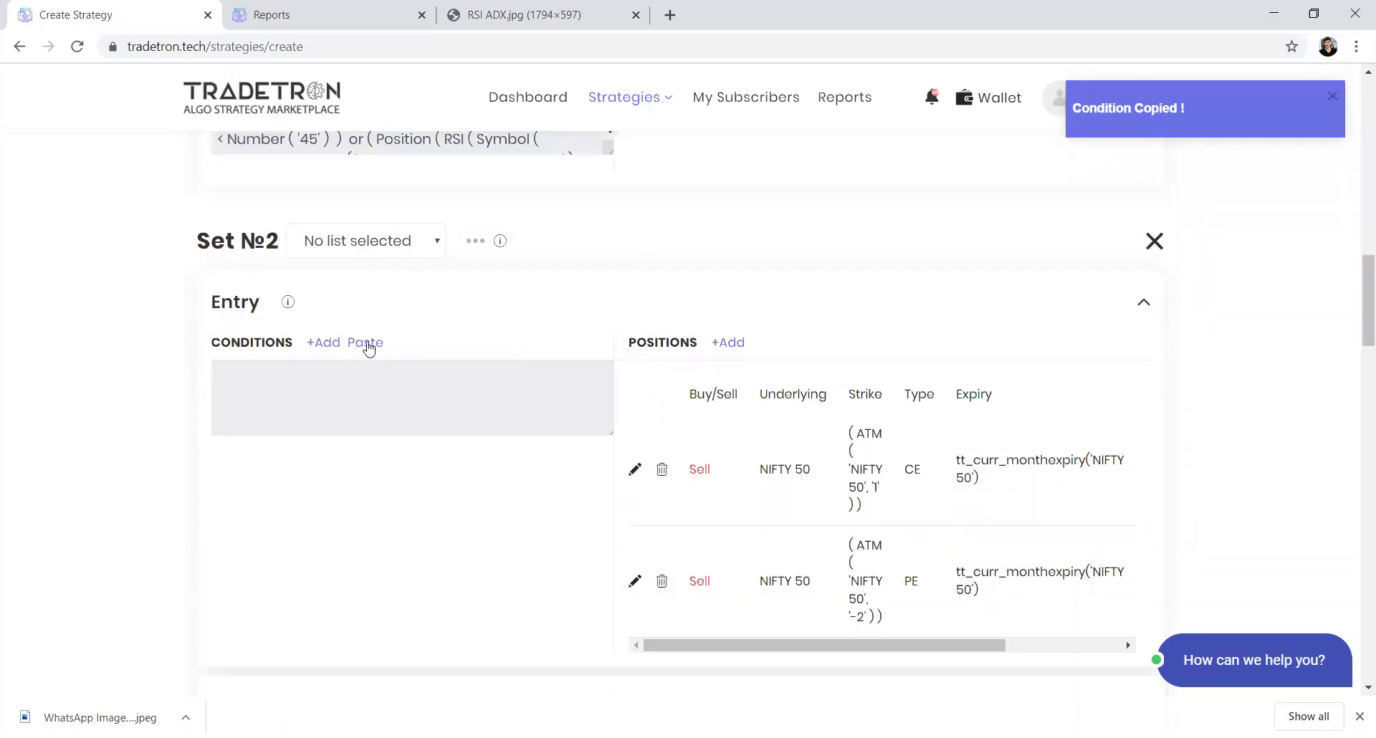
{"action": "left_click", "coordinate": [369, 344]}
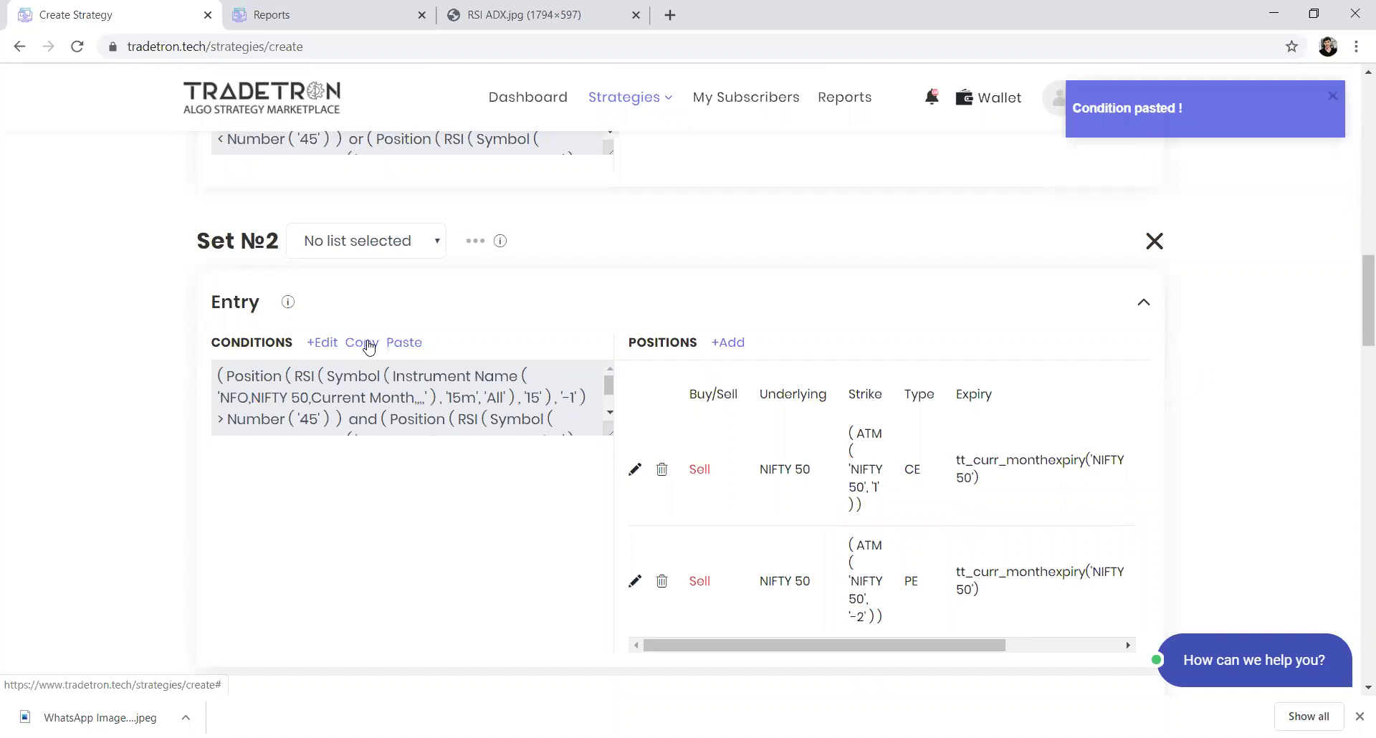
- Open Set 2's entry condition for editing and change the comparison in the rule against 45 to less than (<)
{"action": "left_click", "coordinate": [330, 350]}
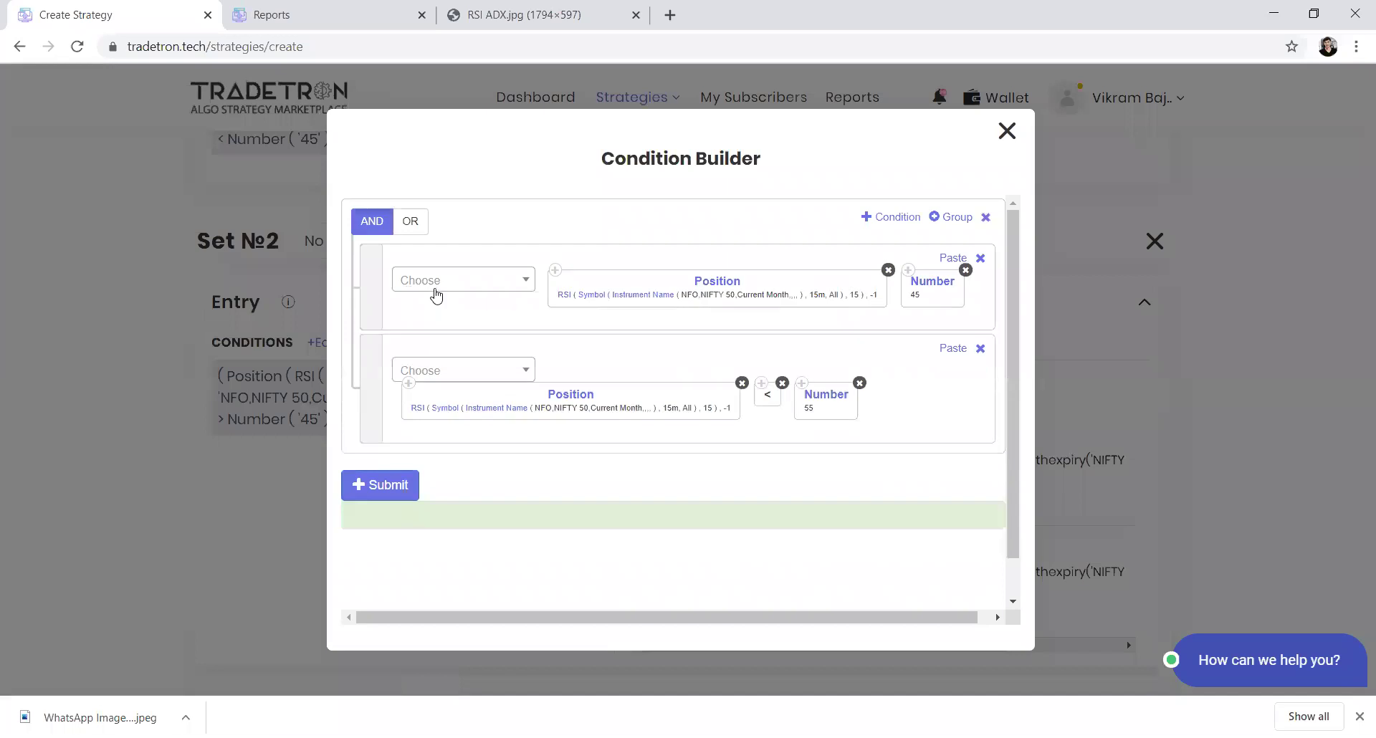
{"action": "left_click", "coordinate": [435, 294]}
{"action": "type", "text": "<"}
{"action": "key", "text": "Return"}
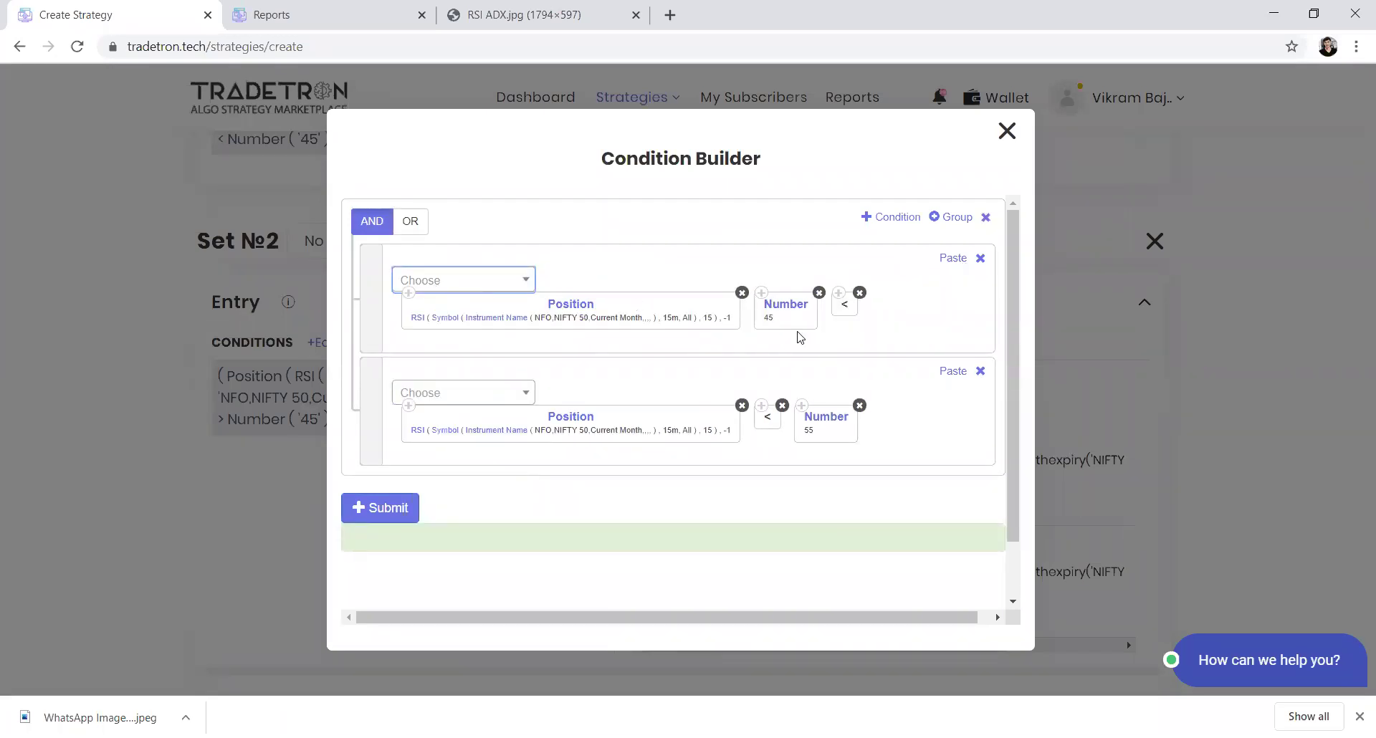
{"action": "left_click_drag", "start_coordinate": [850, 314], "coordinate": [776, 326]}
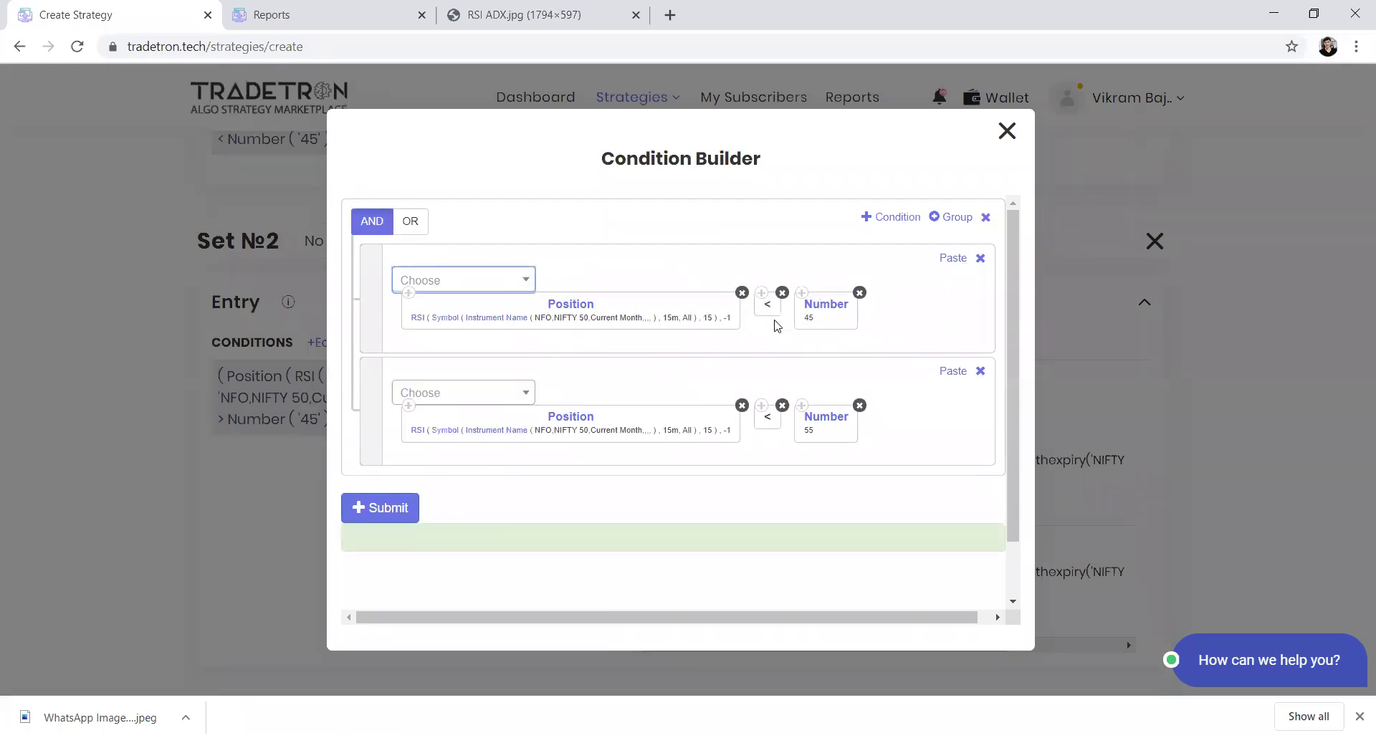
- Change Set 2's second entry rule to RSI greater than (>) 40 and submit the condition
{"action": "left_click", "coordinate": [481, 401]}
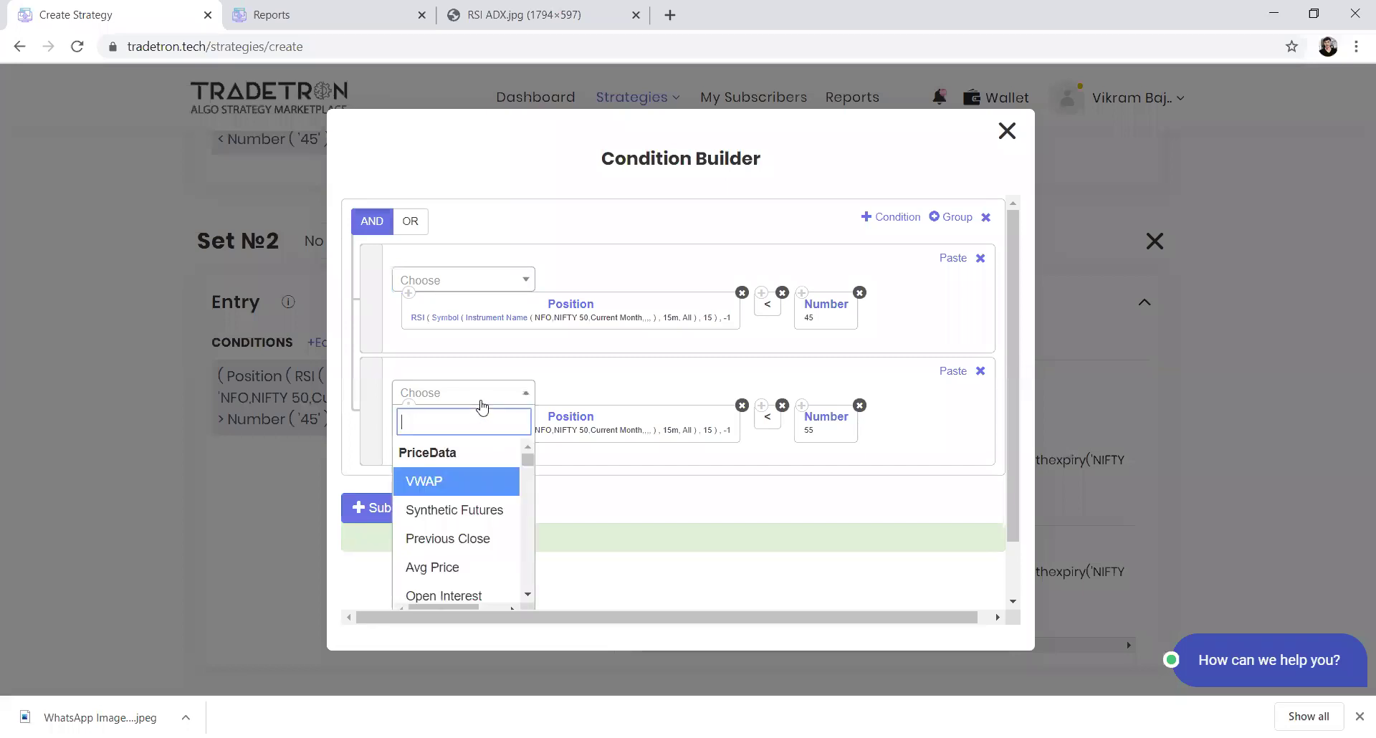
{"action": "type", "text": ">"}
{"action": "key", "text": "Return"}
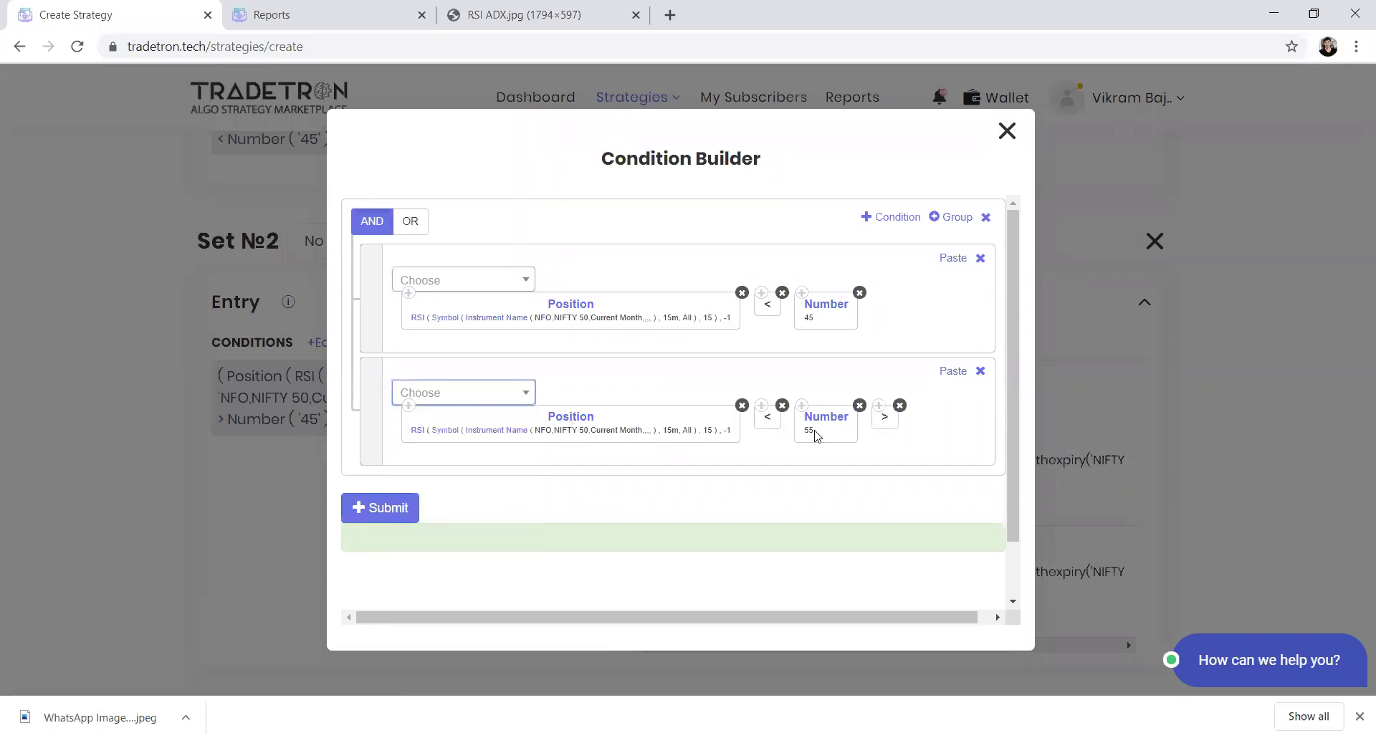
{"action": "left_click_drag", "start_coordinate": [887, 417], "coordinate": [773, 418]}
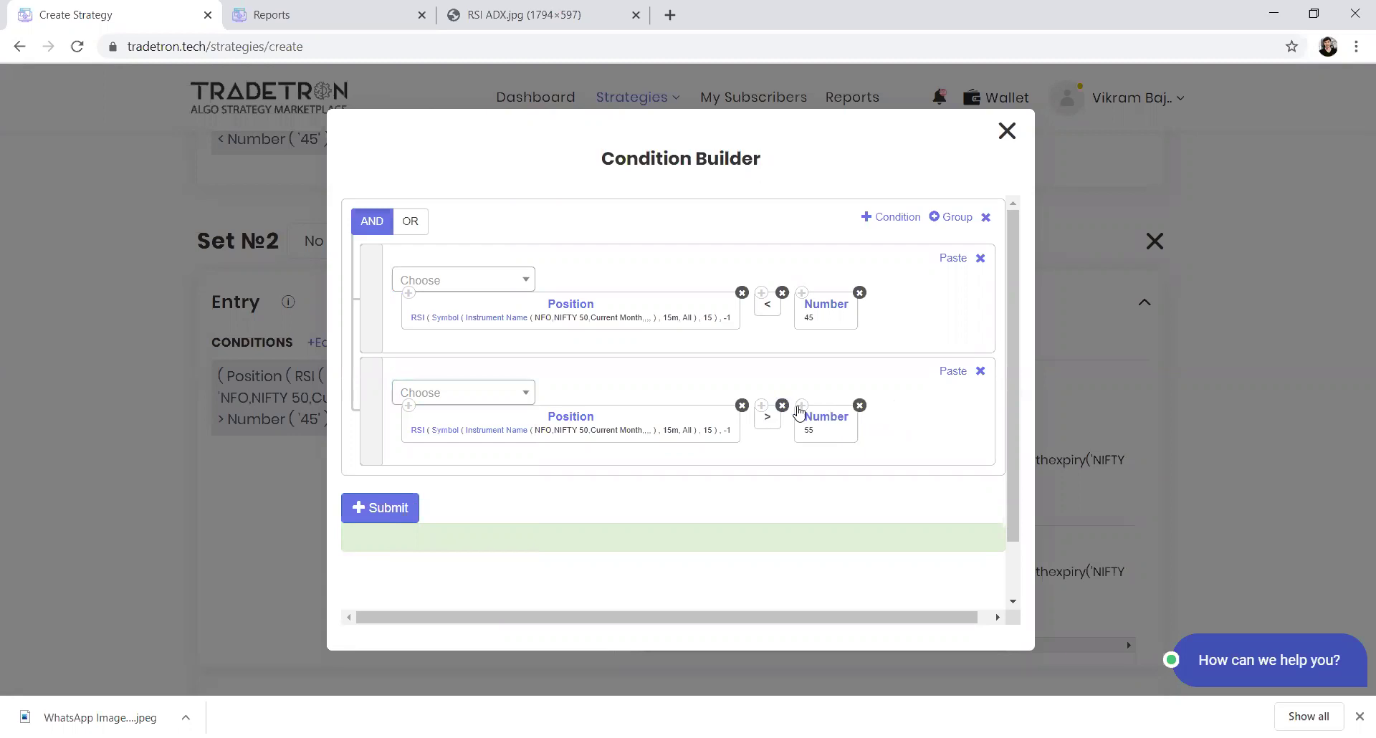
{"action": "left_click", "coordinate": [813, 420]}
{"action": "double_click", "coordinate": [516, 318]}
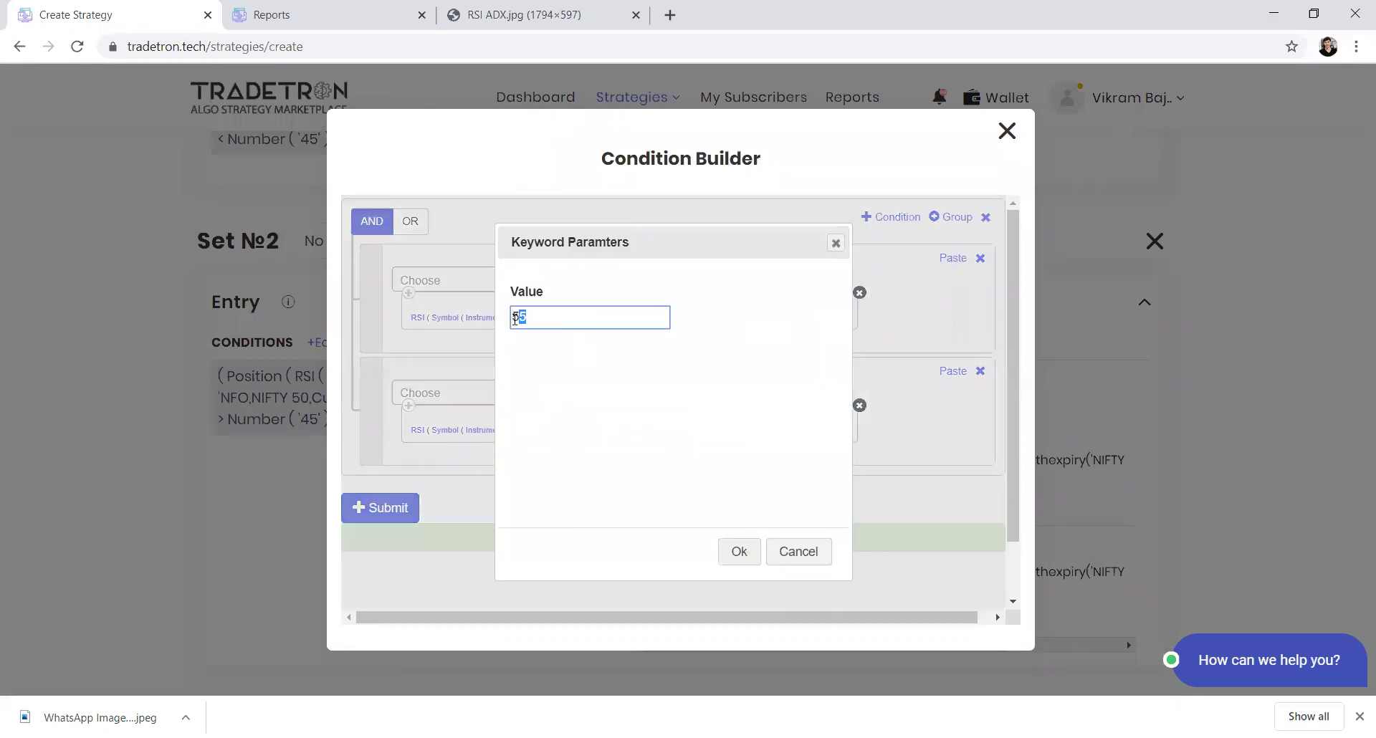
{"action": "type", "text": "40"}
{"action": "left_click", "coordinate": [739, 552]}
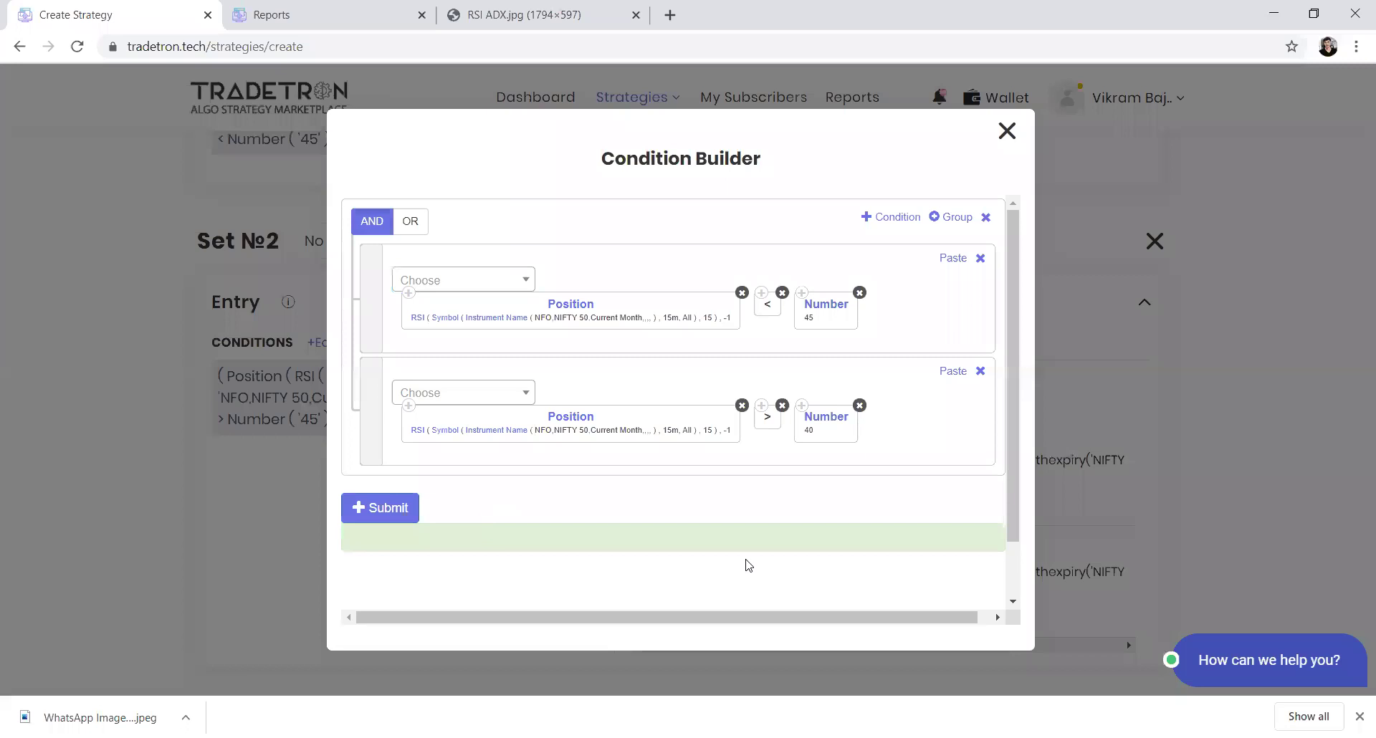
{"action": "left_click", "coordinate": [356, 511]}
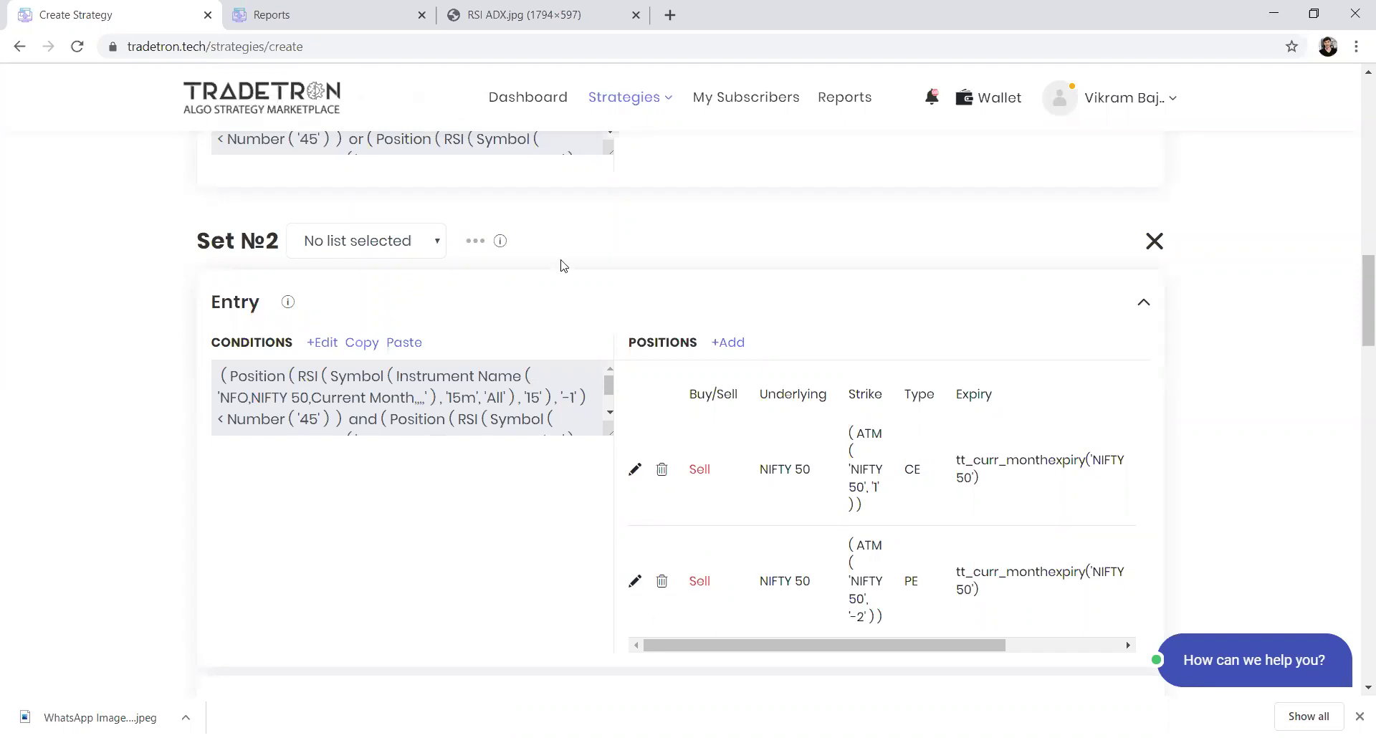
- Consult the RSI ADX rules table, return to the strategy and add a Repair Once block to Set 2
{"action": "key", "text": "ctrl+3"}
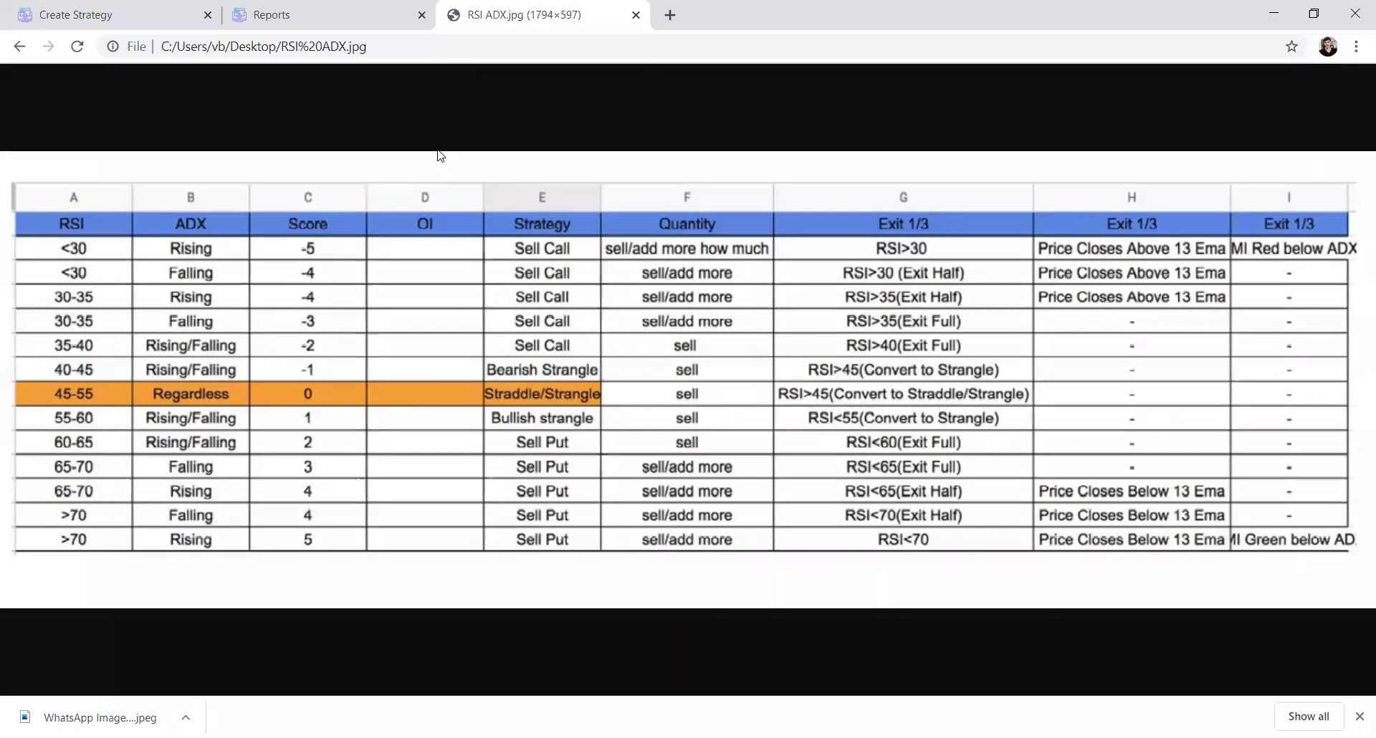
{"action": "key", "text": "ctrl+Tab"}
{"action": "scroll", "coordinate": [556, 575], "scroll_direction": "down", "scroll_amount": 5}
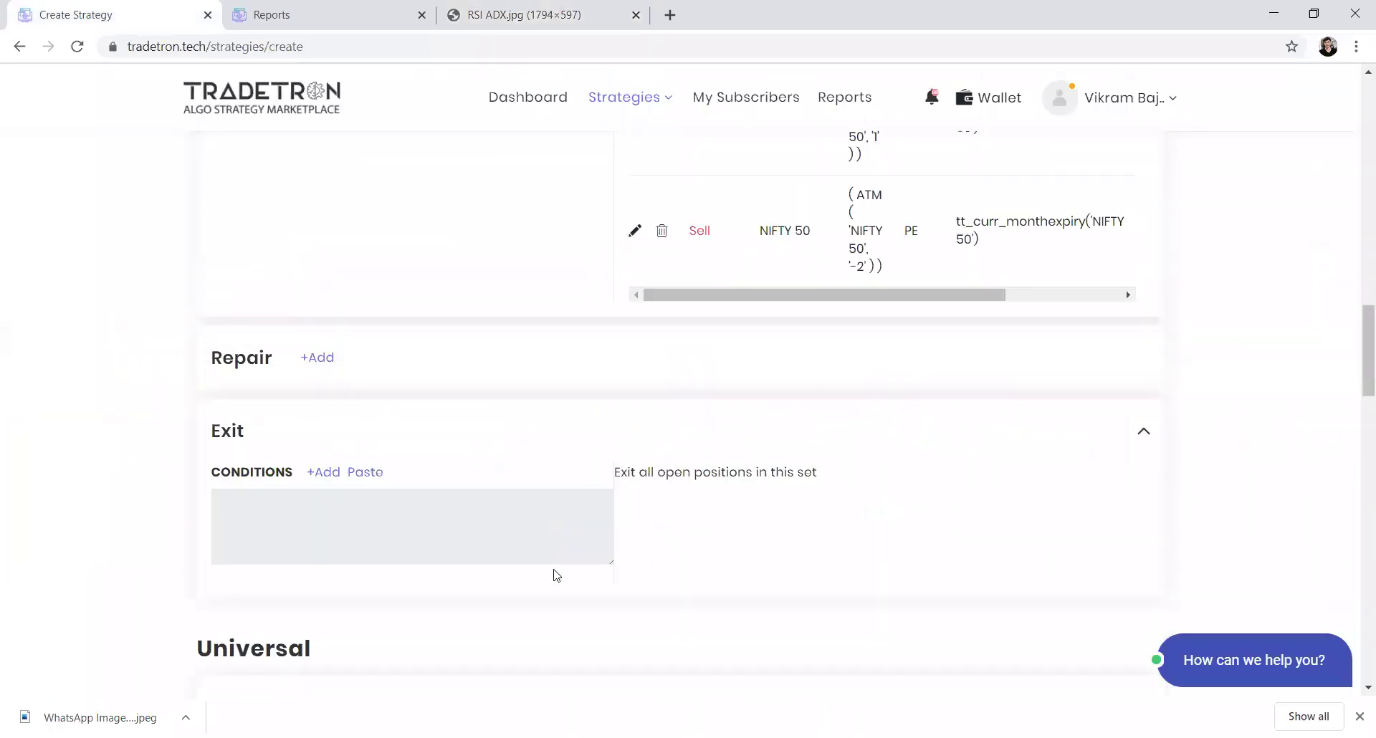
{"action": "left_click", "coordinate": [319, 284]}
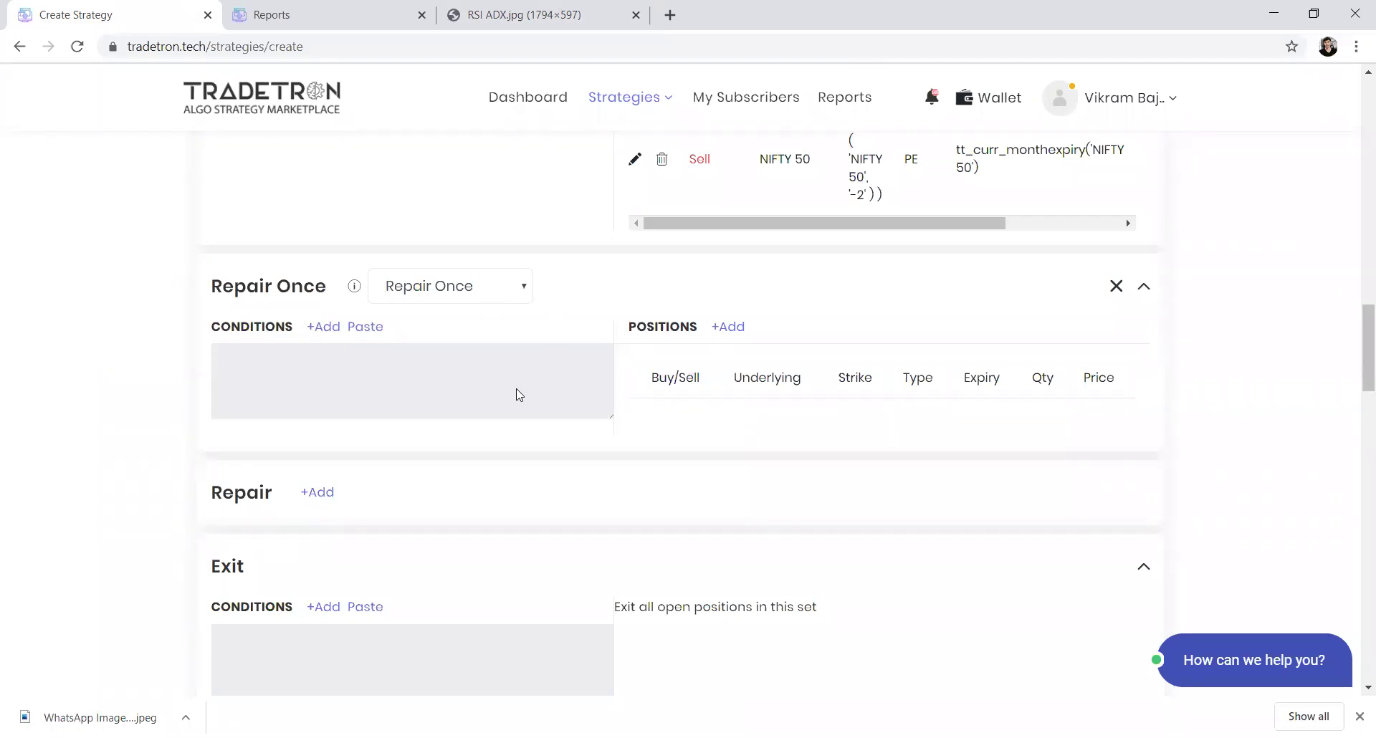
{"action": "scroll", "coordinate": [519, 395], "scroll_direction": "up", "scroll_amount": 2}
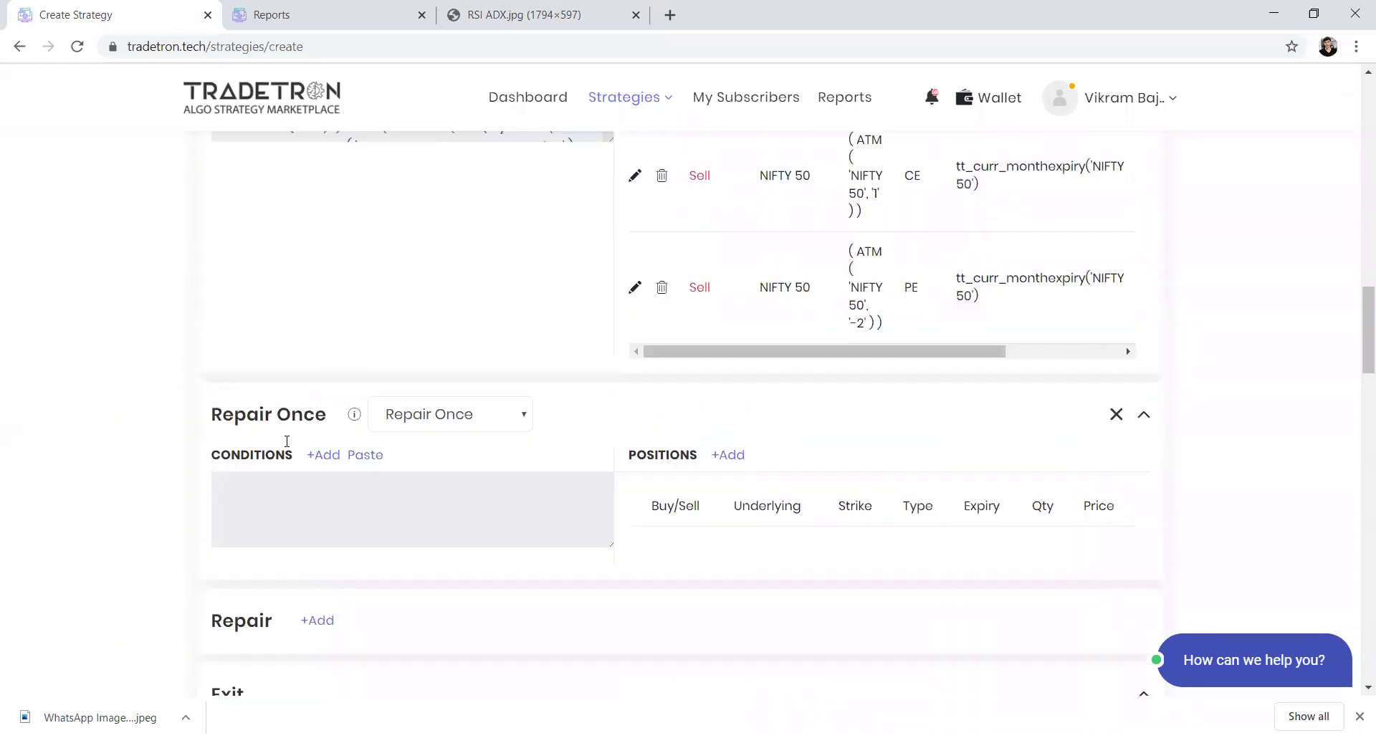
{"action": "left_click", "coordinate": [326, 455]}
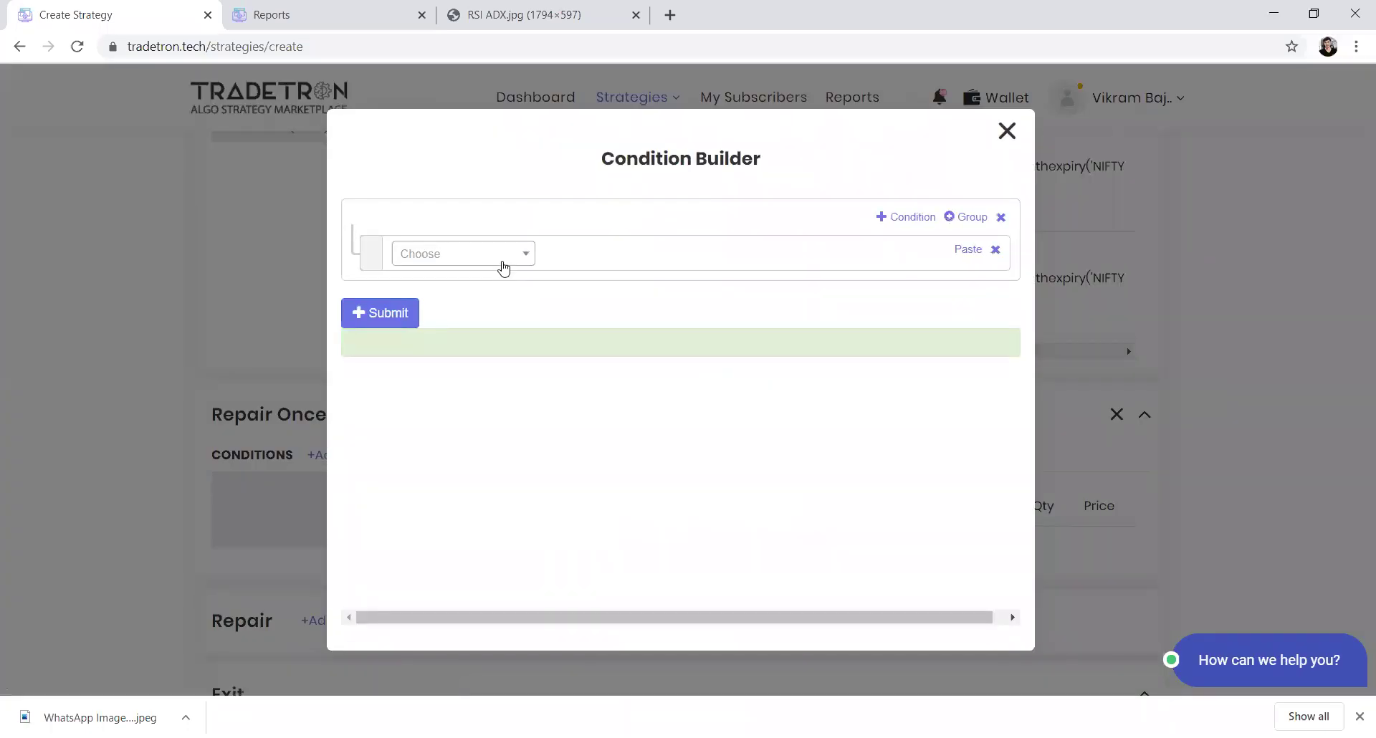
{"action": "left_click", "coordinate": [503, 262]}
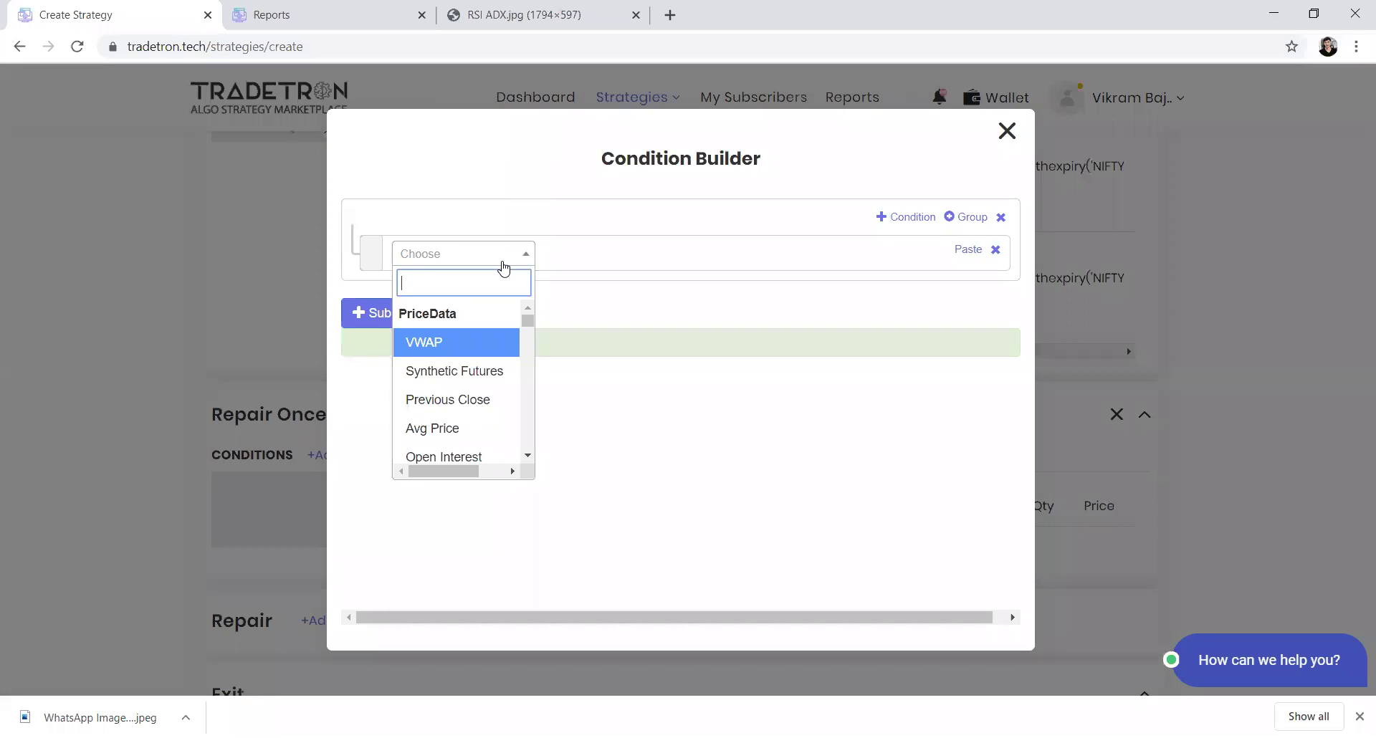
{"action": "type", "text": "r"}
{"action": "key", "text": "BackSpace"}
{"action": "left_click", "coordinate": [1006, 132]}
- Copy Set 2's entry condition and paste it into the Repair Once conditions
{"action": "scroll", "coordinate": [309, 378], "scroll_direction": "up", "scroll_amount": 3}
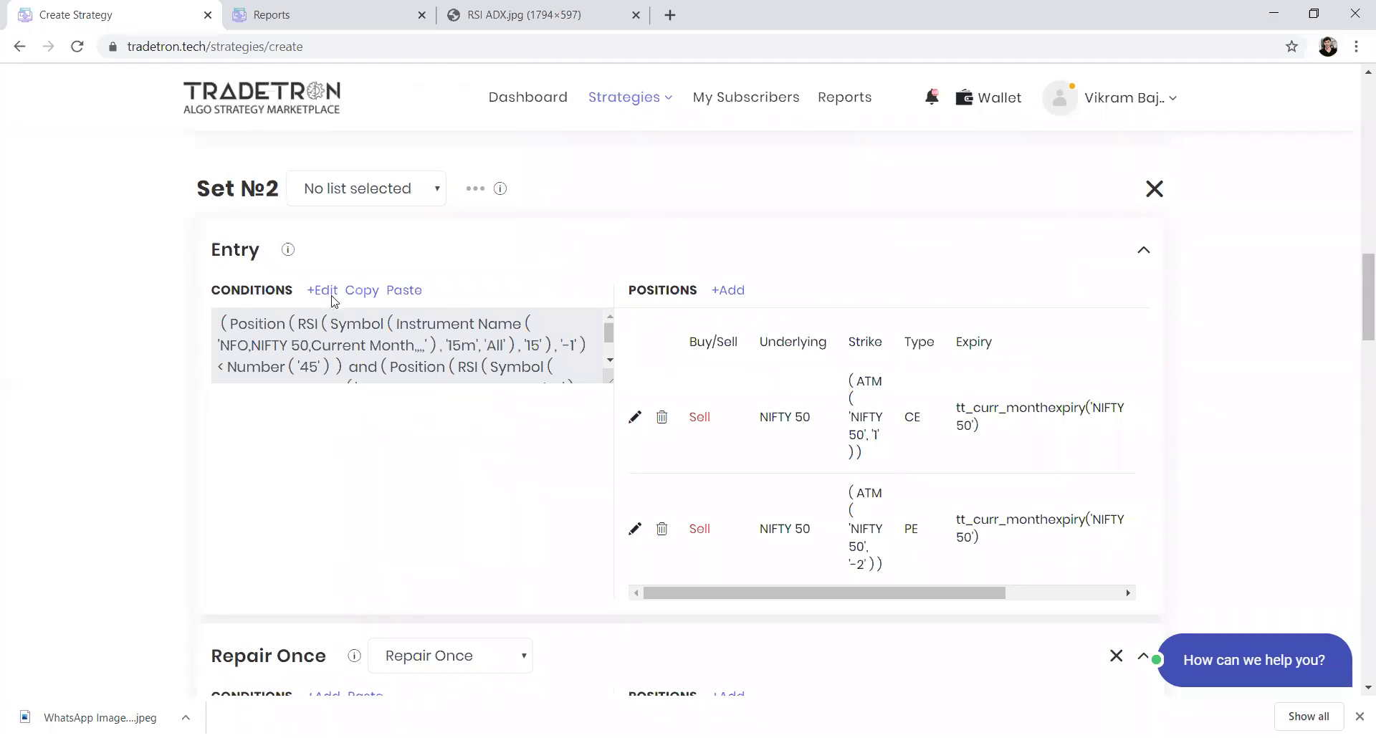
{"action": "left_click", "coordinate": [352, 300]}
{"action": "scroll", "coordinate": [328, 556], "scroll_direction": "down", "scroll_amount": 3}
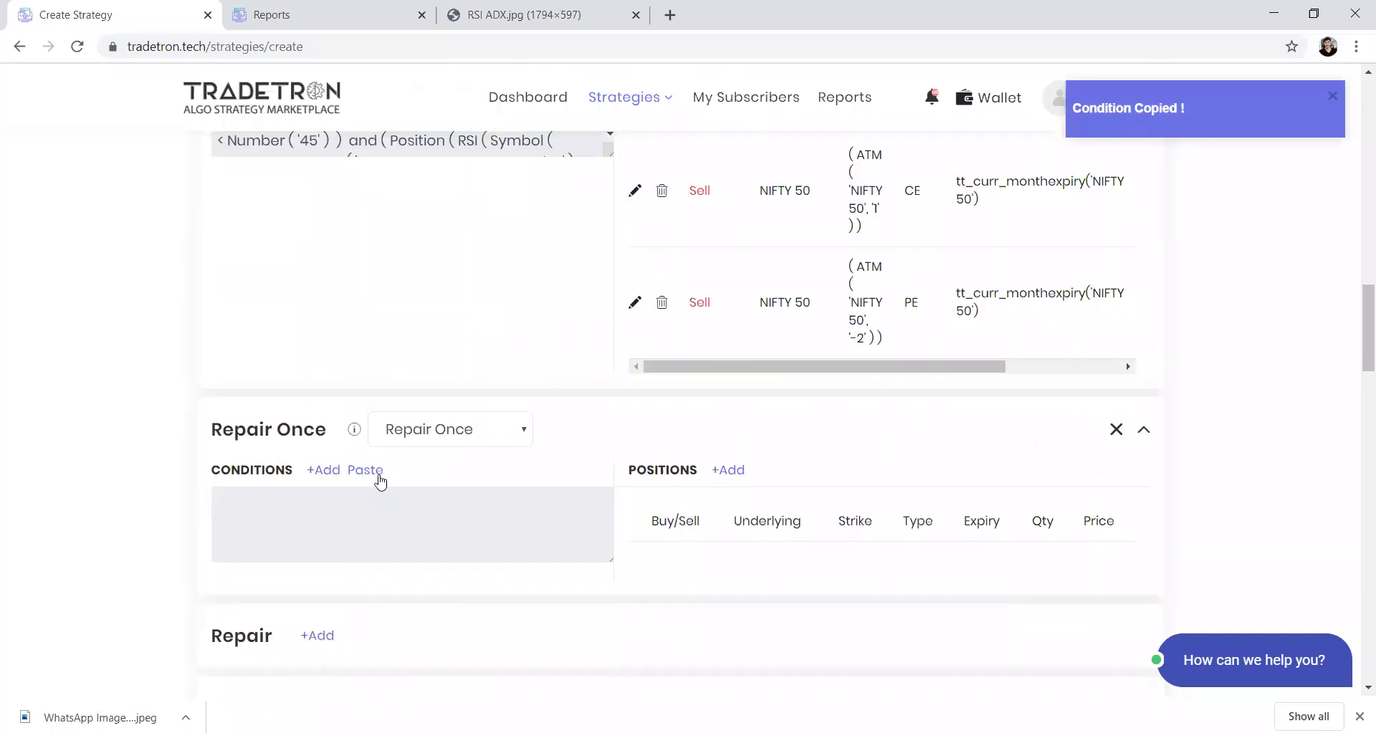
{"action": "left_click", "coordinate": [376, 471]}
- Edit the Repair Once condition and change the comparison in the RSI rule against 45 to greater than (>)
{"action": "left_click", "coordinate": [324, 472]}
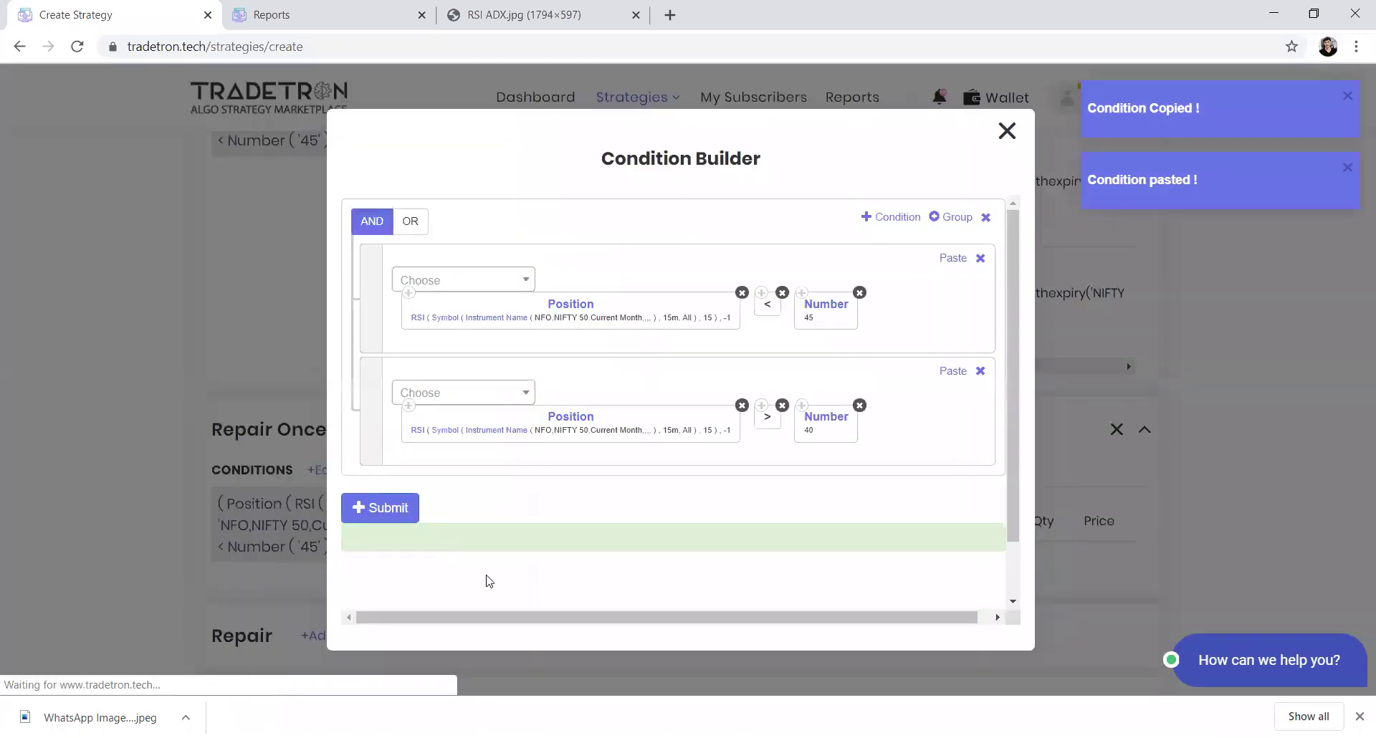
{"action": "scroll", "coordinate": [709, 347], "scroll_direction": "down", "scroll_amount": 2}
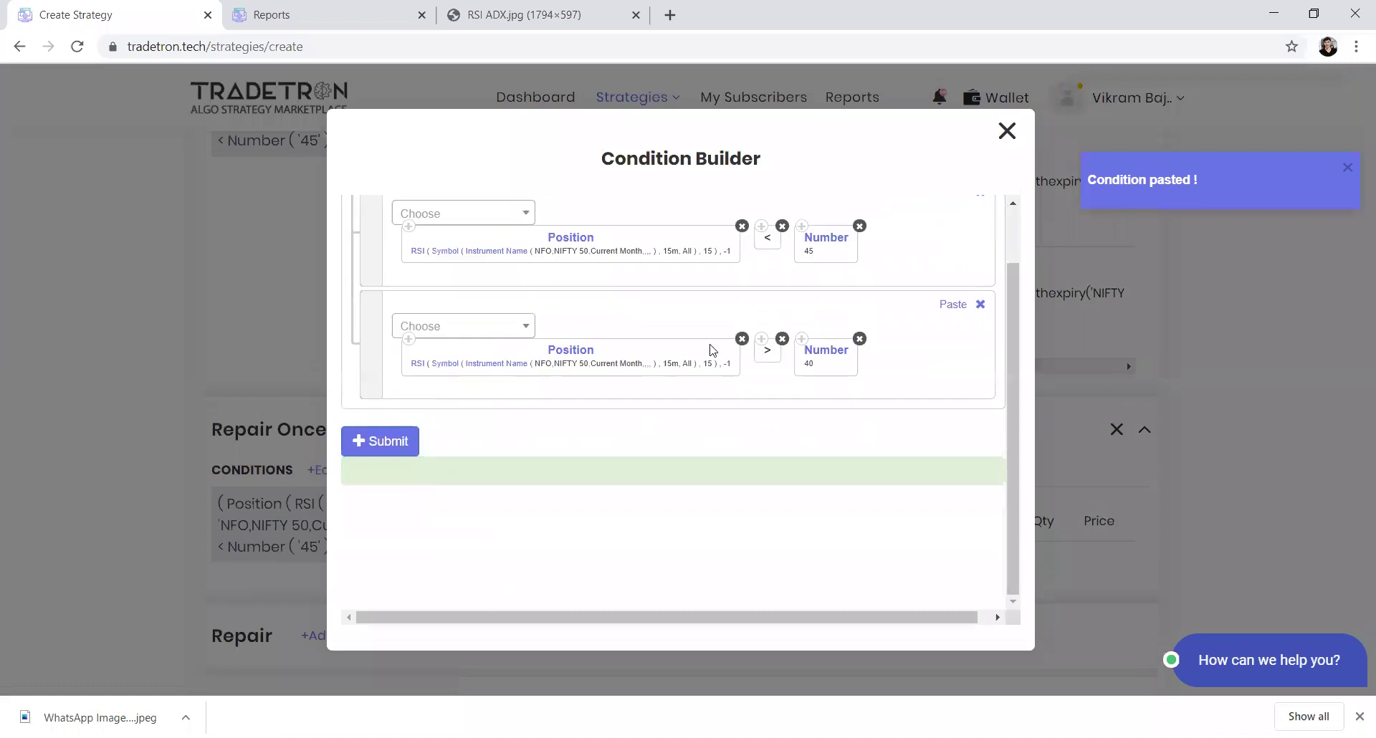
{"action": "left_click", "coordinate": [782, 226]}
{"action": "left_click", "coordinate": [519, 235]}
{"action": "type", "text": ">"}
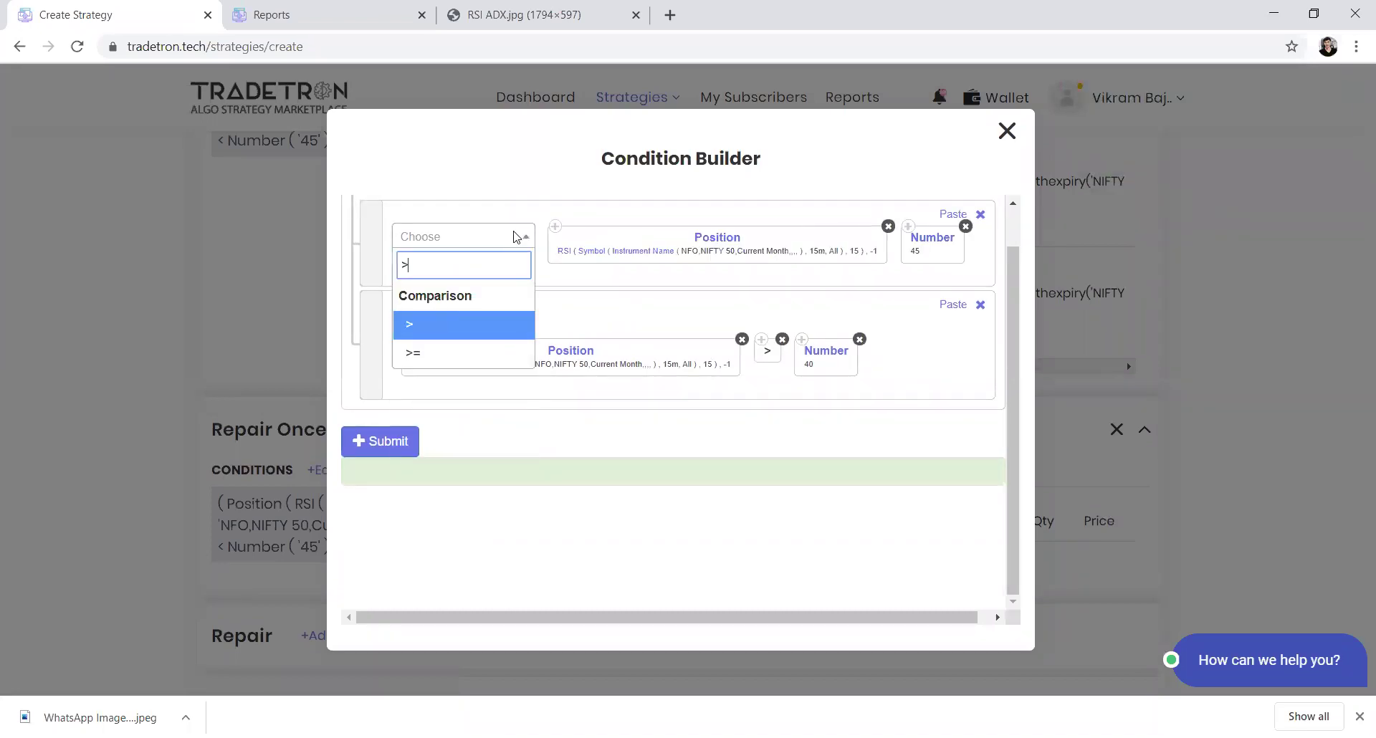
{"action": "key", "text": "Return"}
{"action": "left_click_drag", "start_coordinate": [844, 239], "coordinate": [764, 236]}
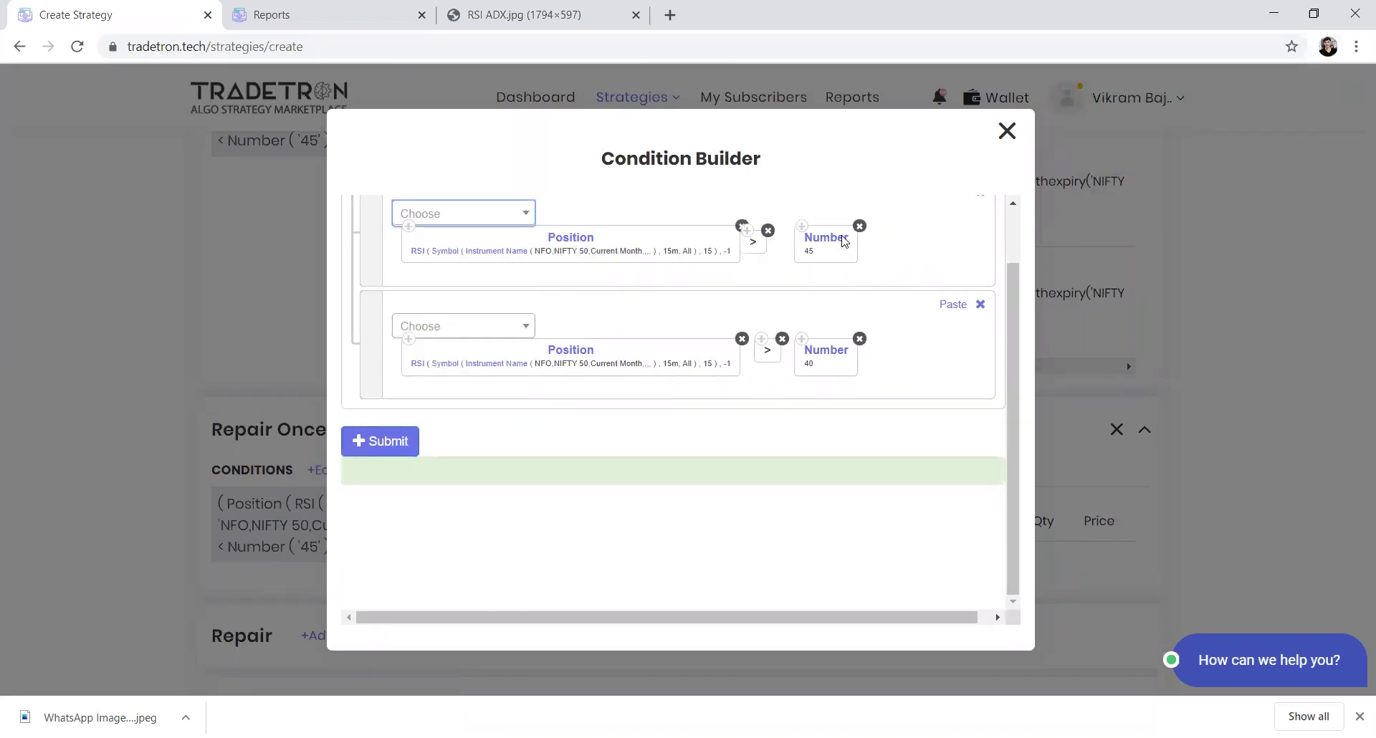
- Remove the second RSI rule (> 40) from the Repair Once condition and submit it
{"action": "left_click", "coordinate": [742, 340]}
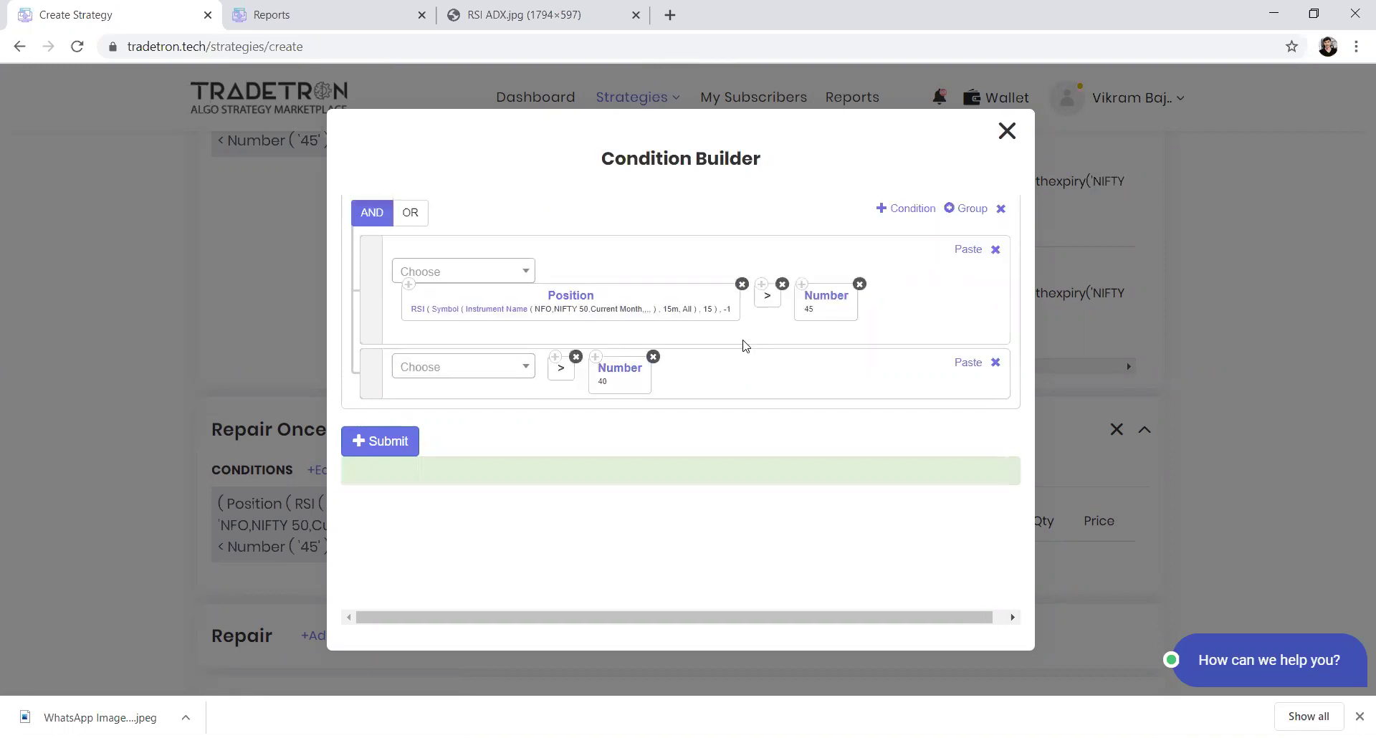
{"action": "left_click", "coordinate": [652, 357]}
{"action": "left_click", "coordinate": [996, 370]}
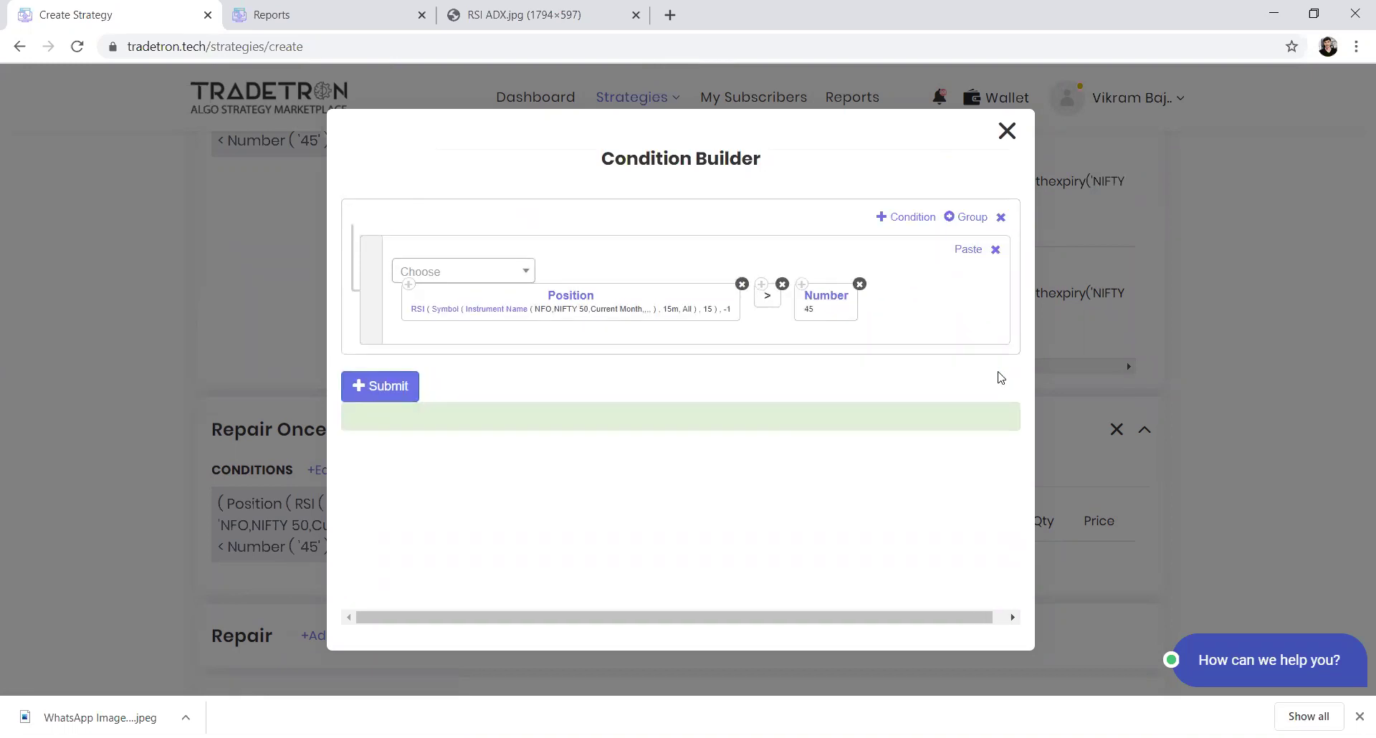
{"action": "left_click", "coordinate": [341, 393]}
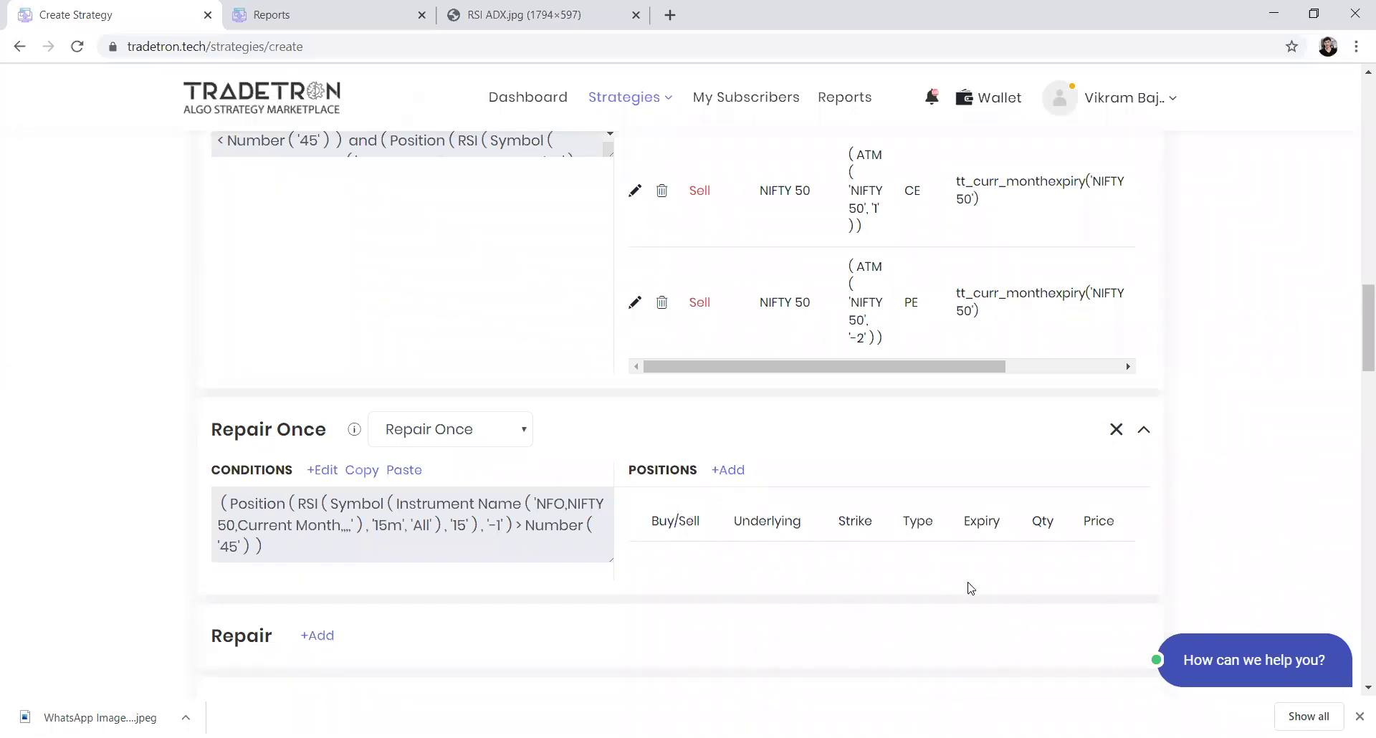
- Start a buy position in Set 2's Repair Once block with exchange NFO, type Call and underlying NIFTY 50
{"action": "scroll", "coordinate": [954, 572], "scroll_direction": "up", "scroll_amount": 1}
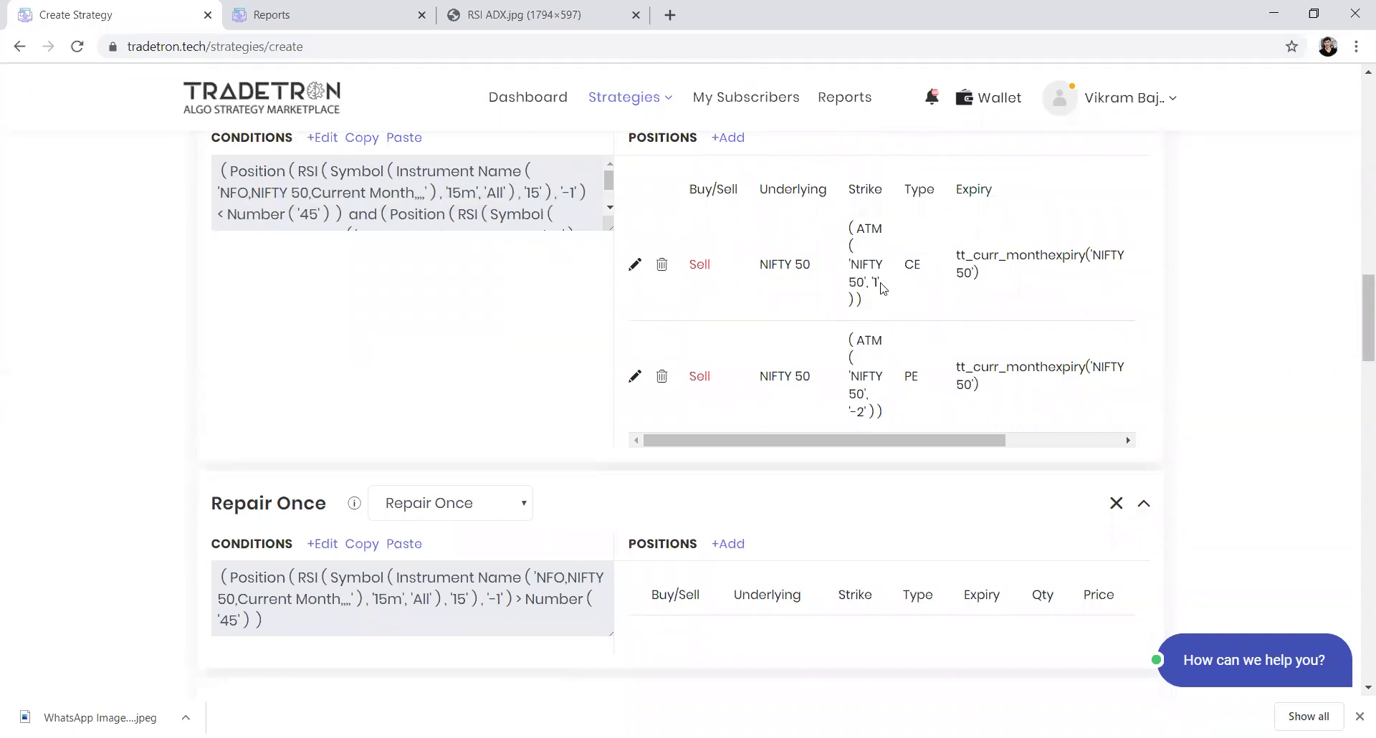
{"action": "scroll", "coordinate": [767, 268], "scroll_direction": "up", "scroll_amount": 2}
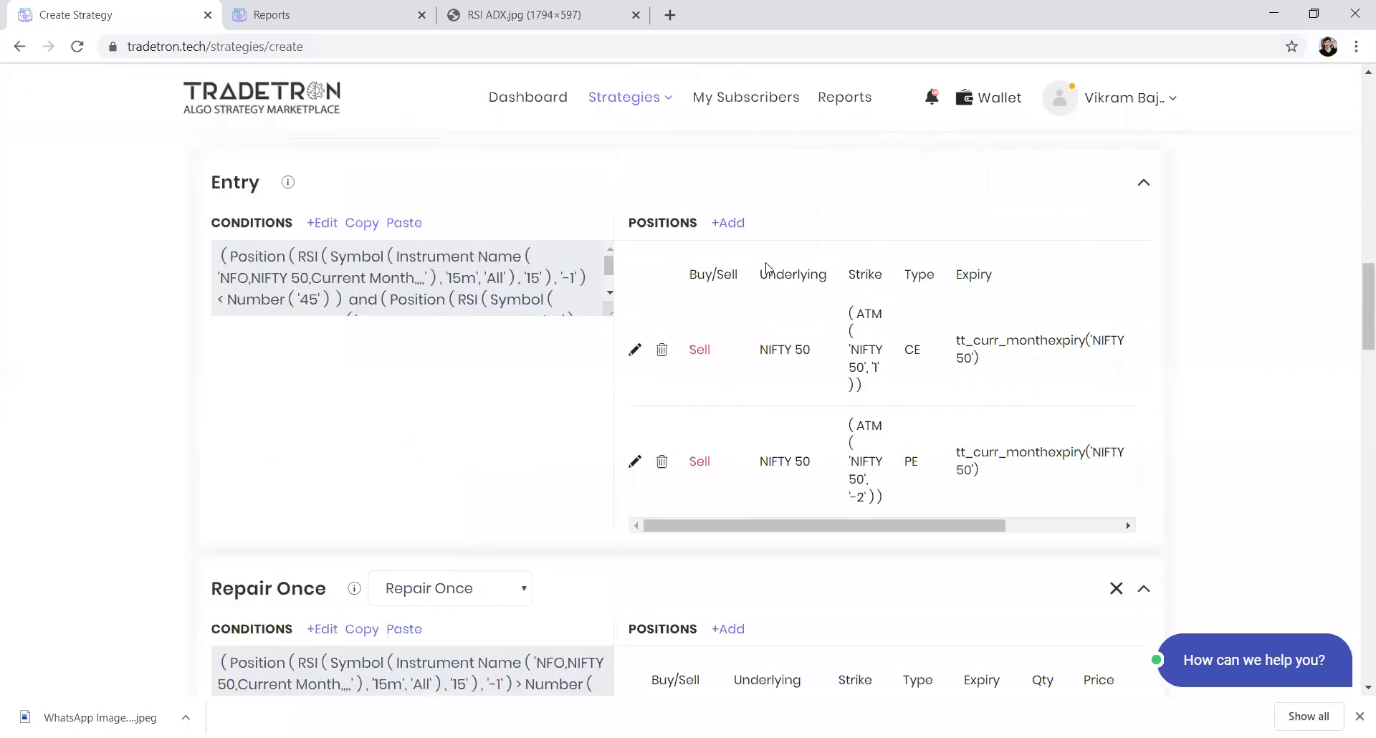
{"action": "scroll", "coordinate": [876, 320], "scroll_direction": "down", "scroll_amount": 1}
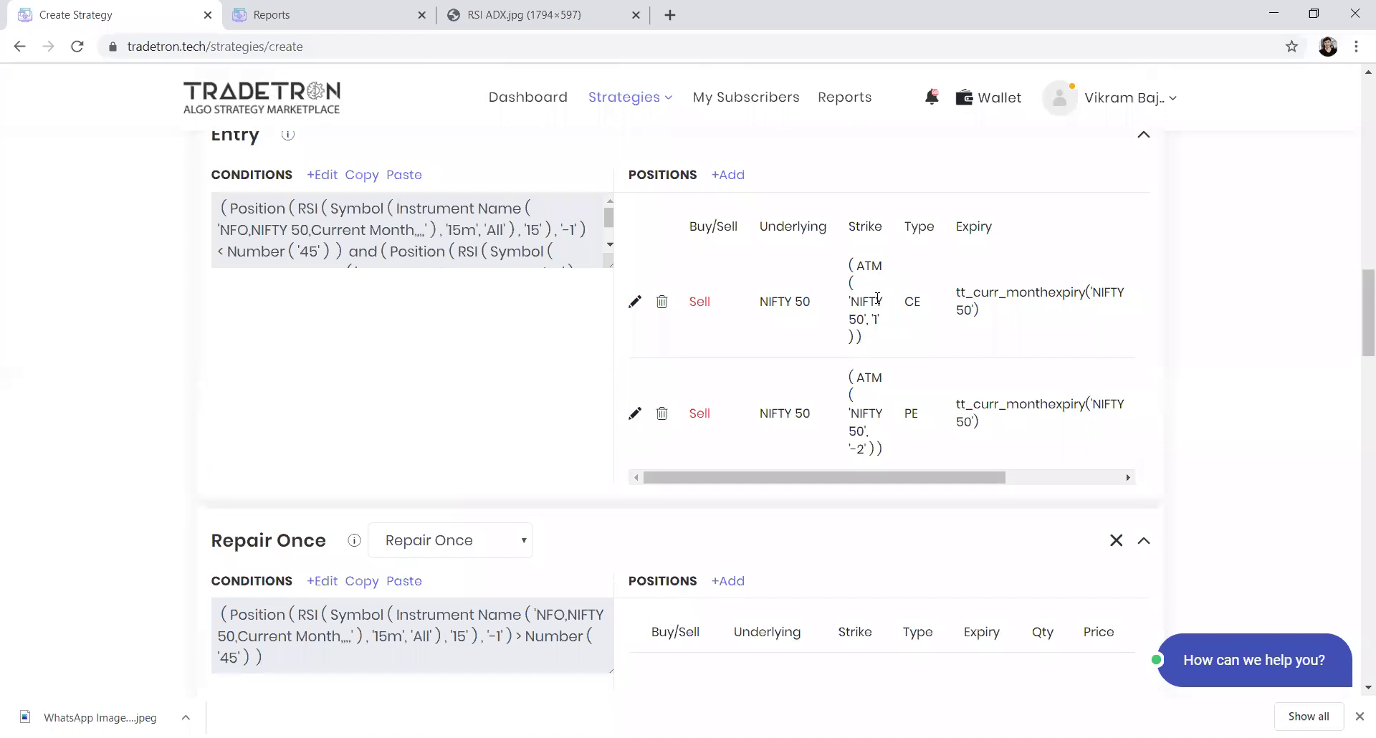
{"action": "scroll", "coordinate": [755, 543], "scroll_direction": "down", "scroll_amount": 1}
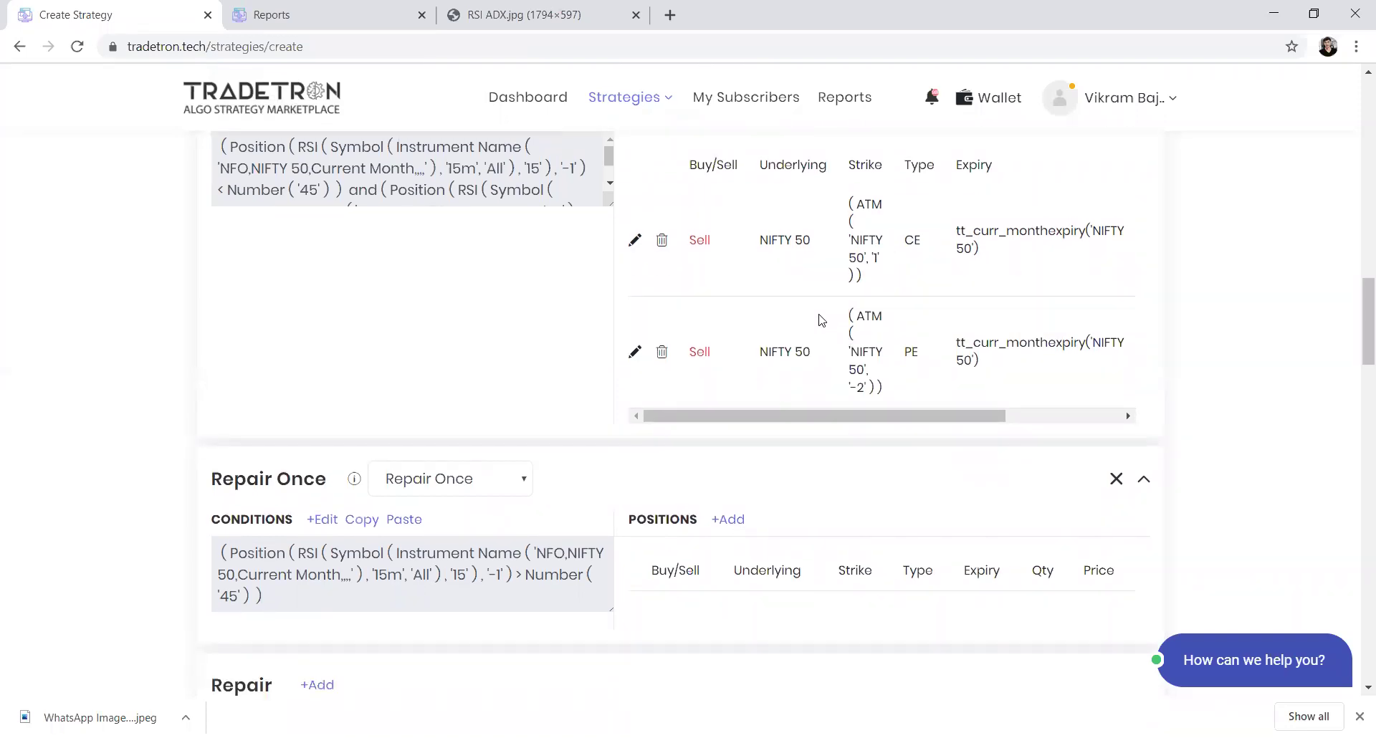
{"action": "left_click", "coordinate": [738, 518]}
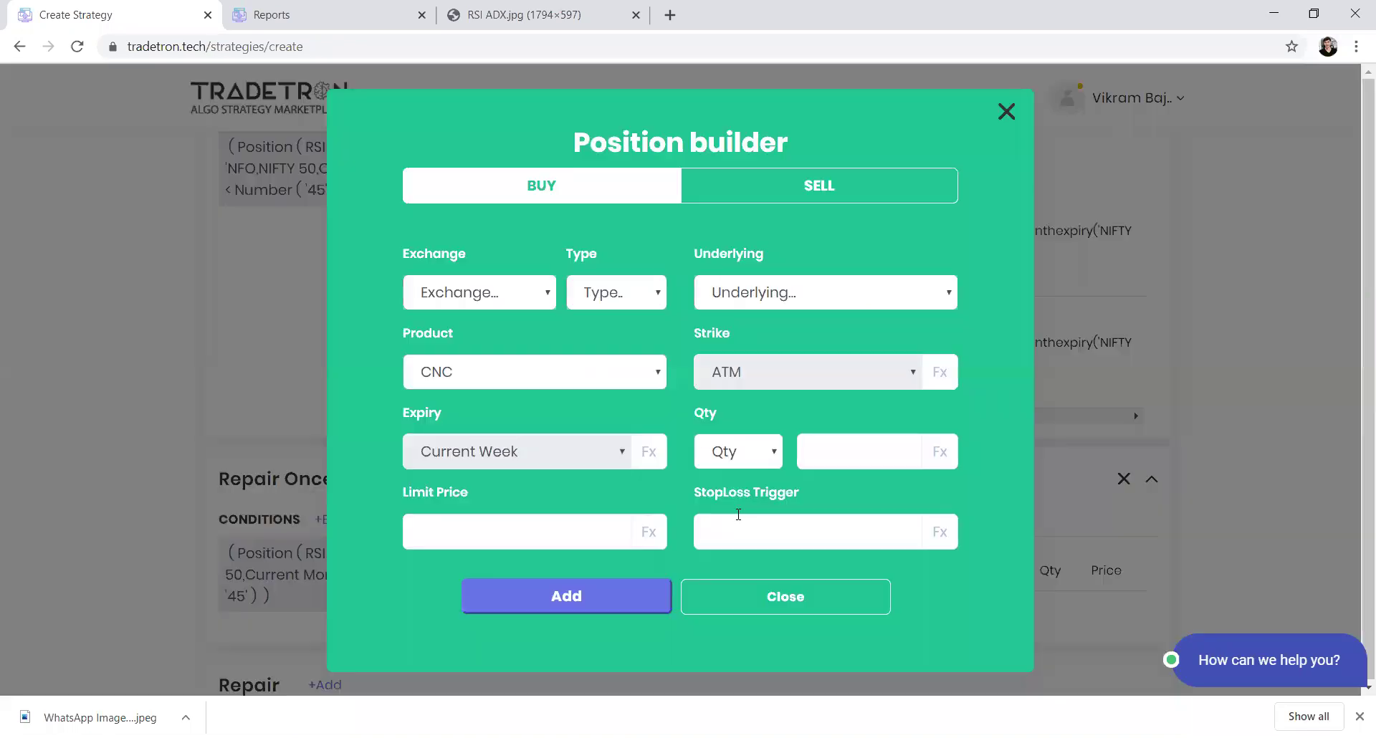
{"action": "left_click", "coordinate": [538, 283]}
{"action": "left_click", "coordinate": [494, 410]}
{"action": "left_click", "coordinate": [613, 292]}
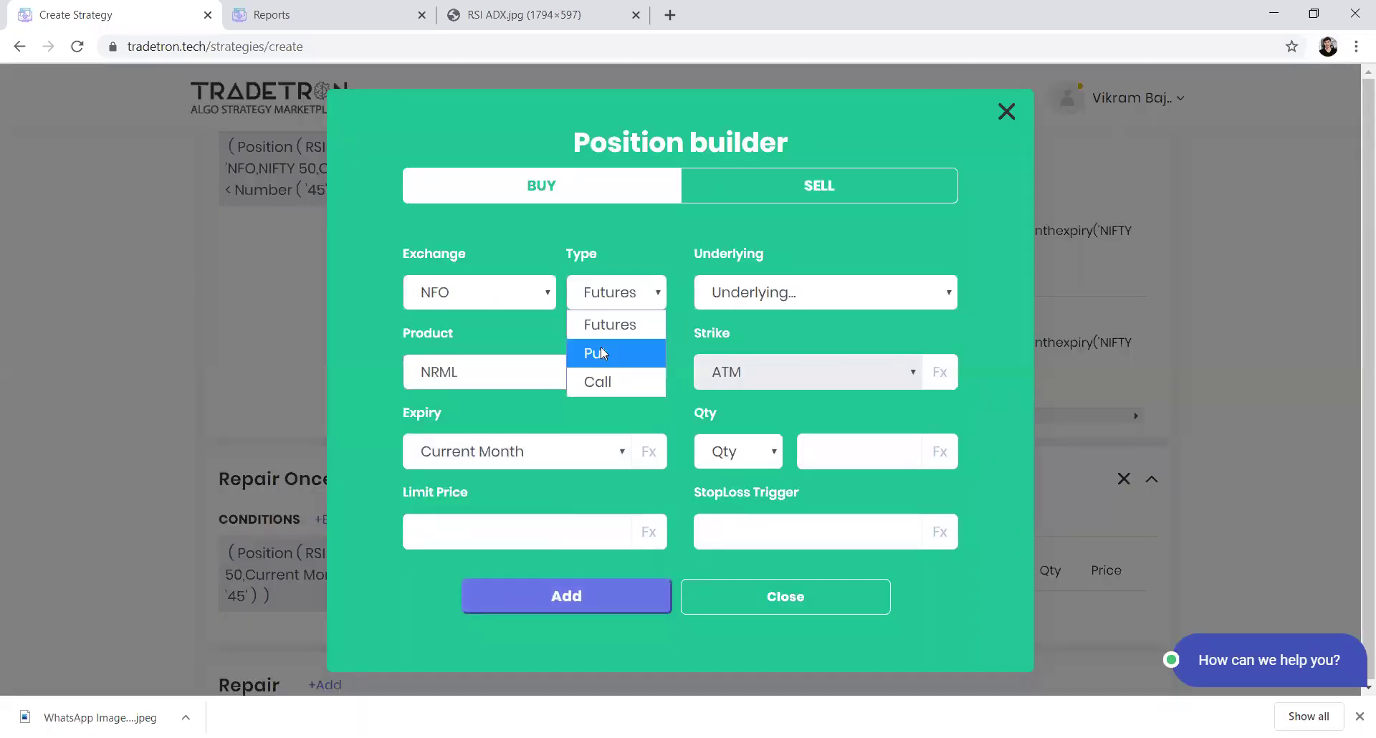
{"action": "left_click", "coordinate": [592, 391]}
{"action": "left_click", "coordinate": [725, 302]}
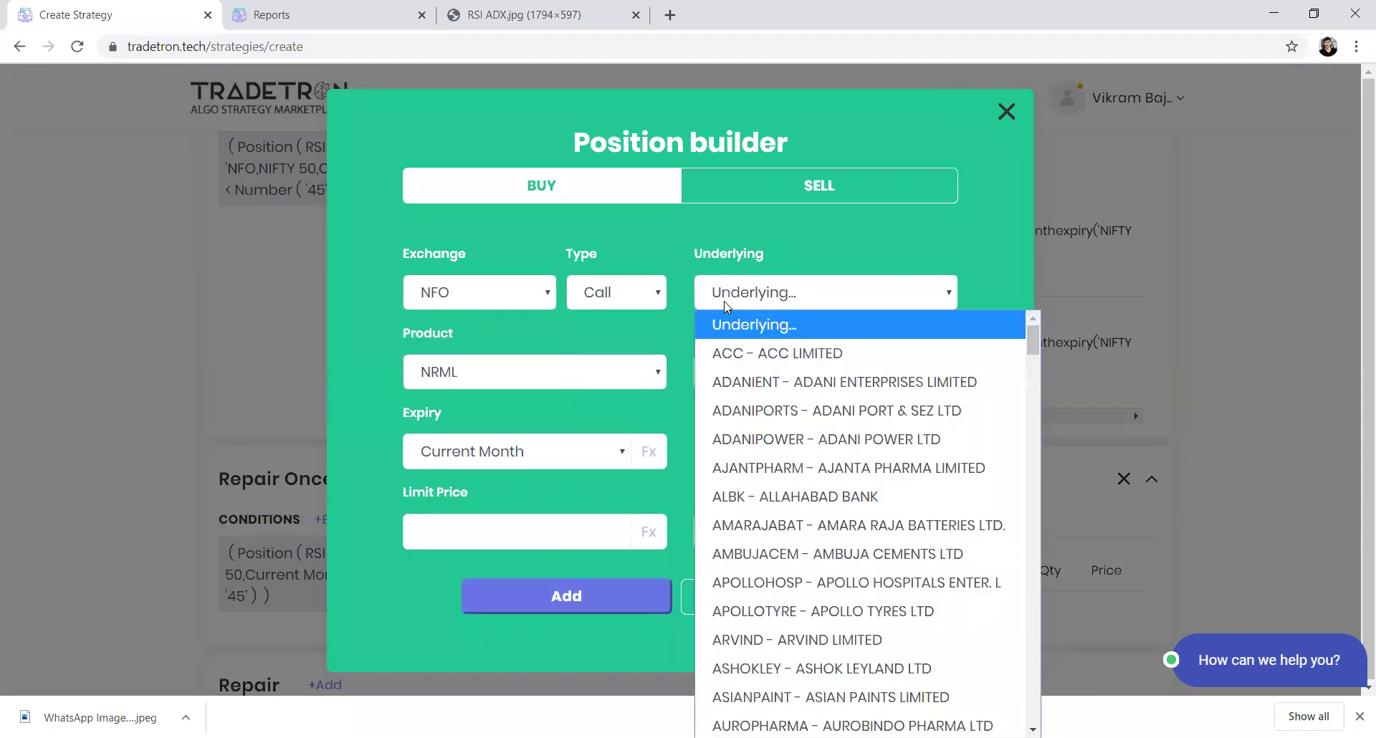
{"action": "type", "text": "nifty"}
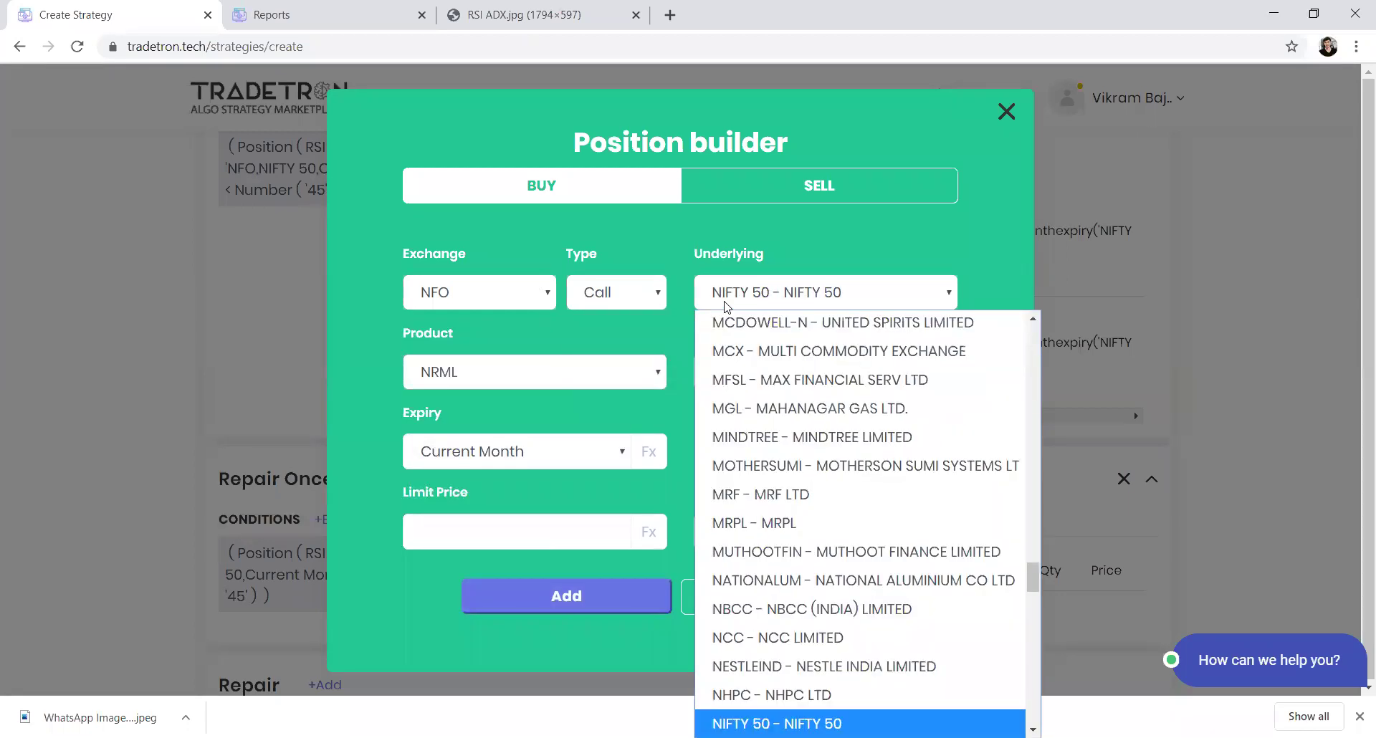
{"action": "key", "text": "Return"}
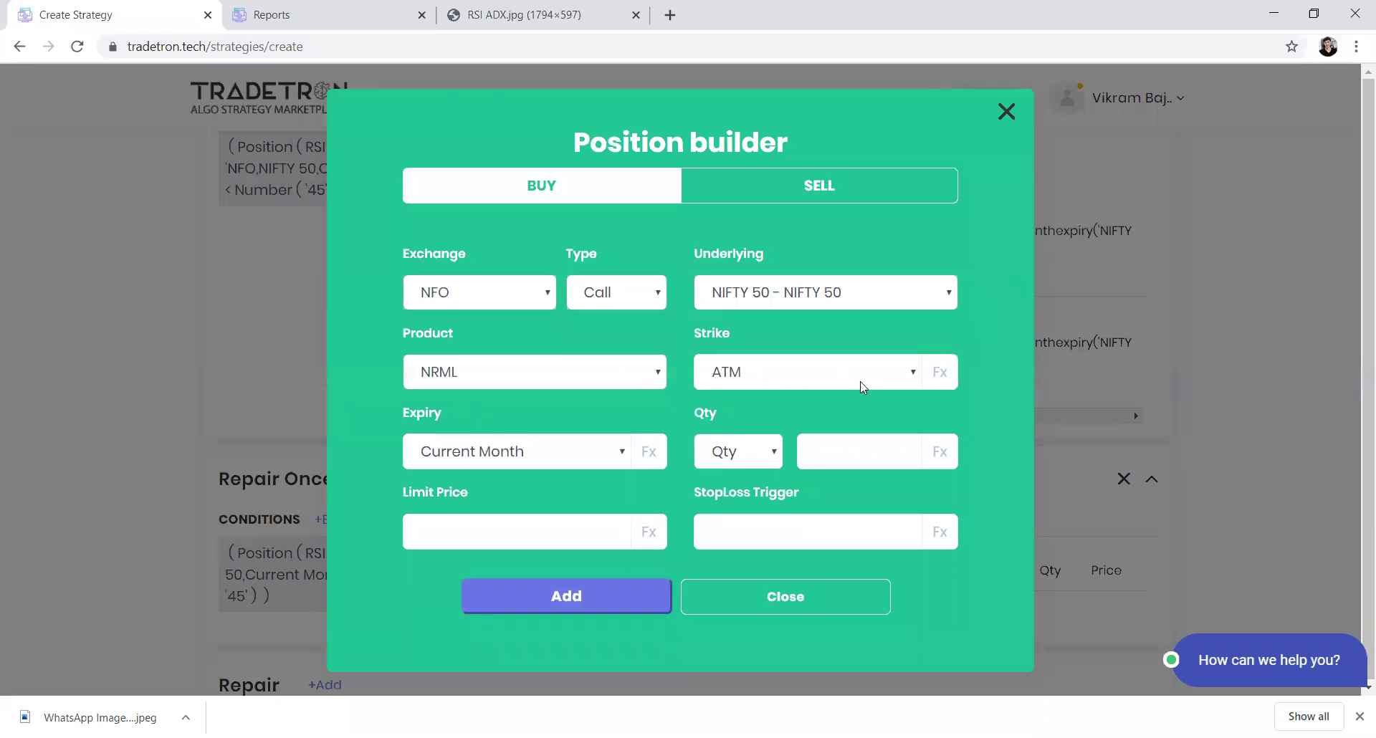
- Build the strike as a formula using the Traded Instrument keyword with condition type Entry, field strike and underlying NIFTY 50
{"action": "left_click", "coordinate": [889, 380]}
{"action": "scroll", "coordinate": [824, 79], "scroll_direction": "up", "scroll_amount": 1}
{"action": "left_click", "coordinate": [829, 44]}
{"action": "left_click", "coordinate": [940, 374]}
{"action": "left_click", "coordinate": [376, 244]}
{"action": "type", "text": "trad"}
{"action": "key", "text": "Return"}
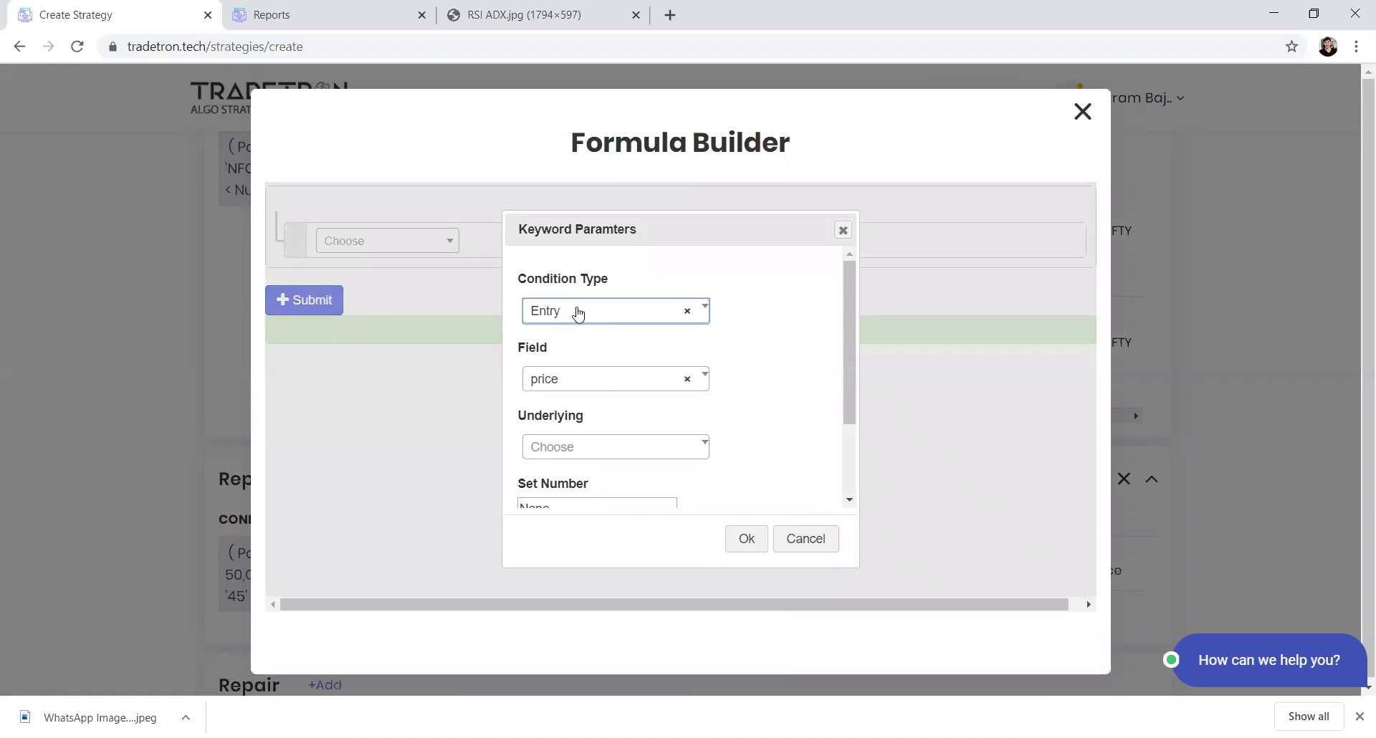
{"action": "left_click", "coordinate": [641, 391]}
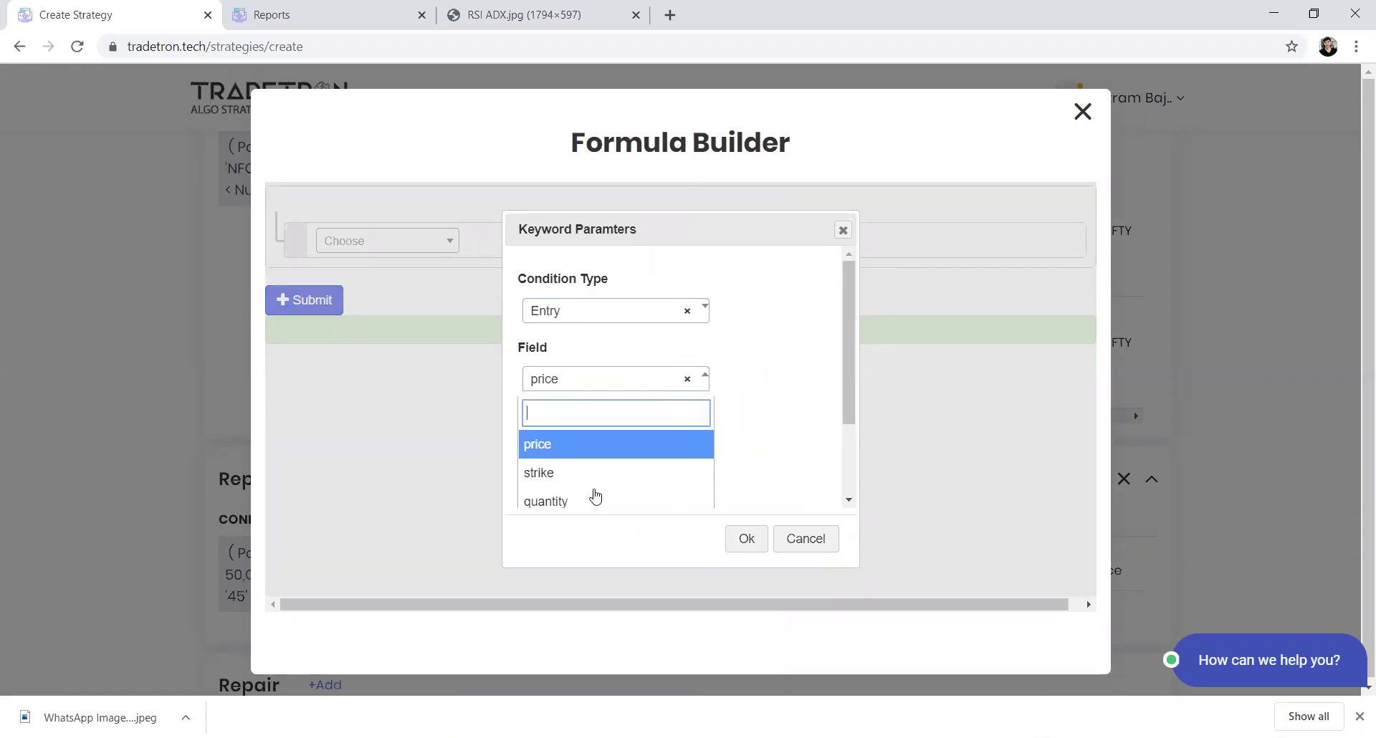
{"action": "left_click", "coordinate": [610, 473]}
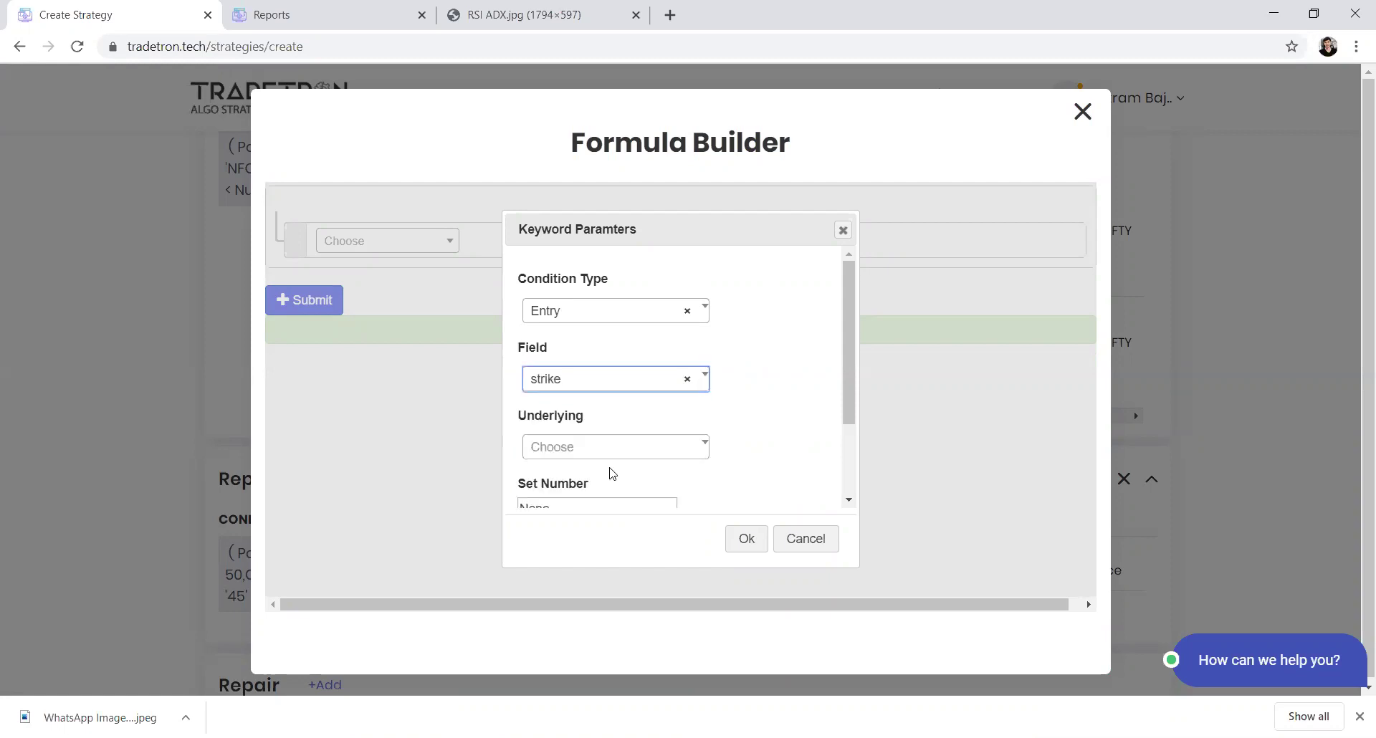
{"action": "left_click", "coordinate": [625, 459]}
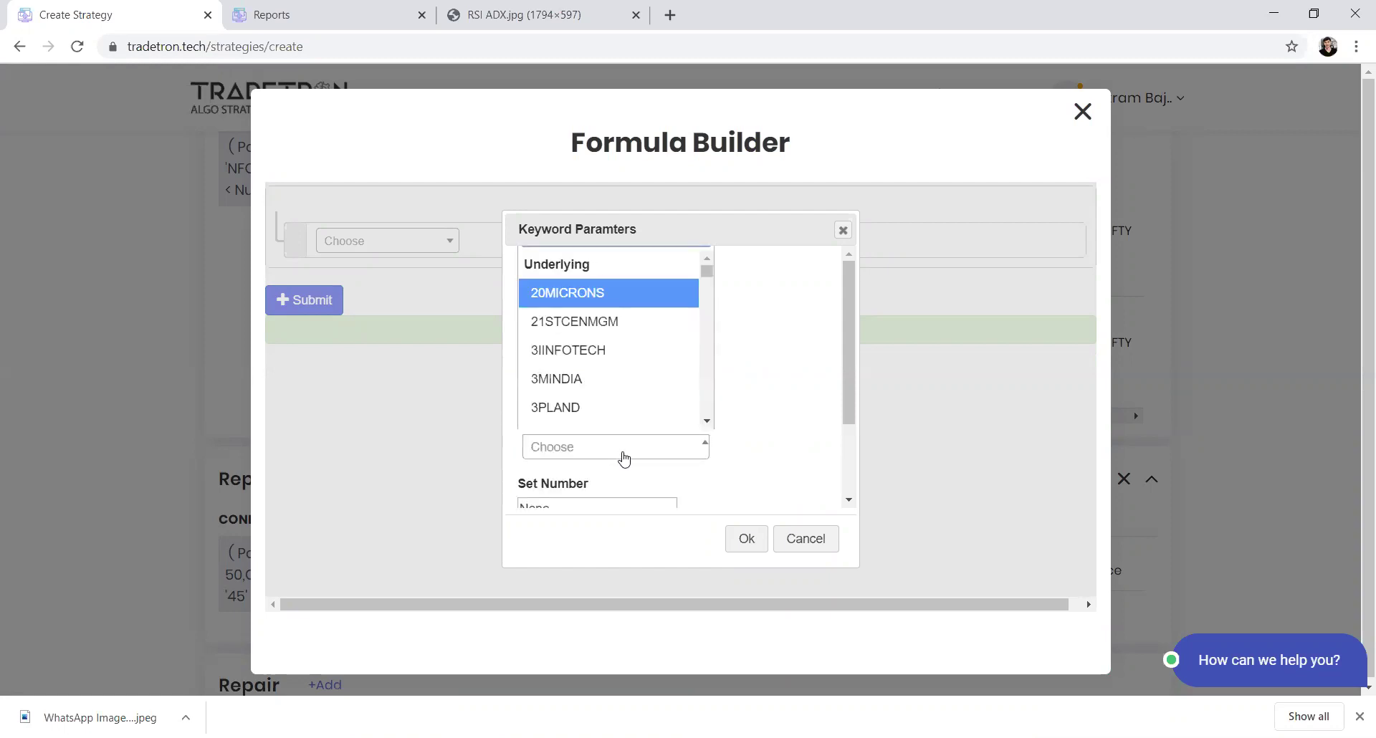
{"action": "type", "text": "nifty"}
{"action": "key", "text": "Return"}
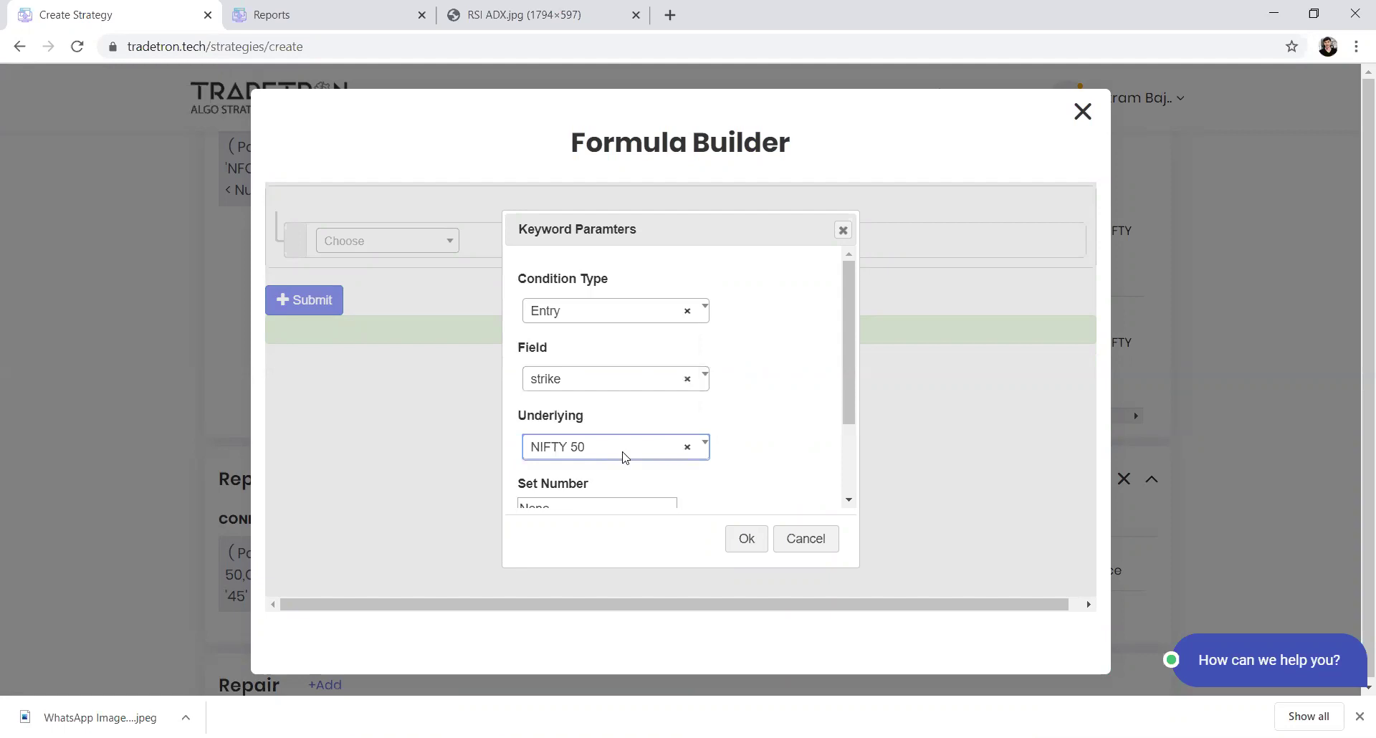
- Set the Traded Instrument's set number to 2, condition number to 1 and leg number to 1, and submit the strike formula
{"action": "key", "text": "Tab"}
{"action": "type", "text": "2"}
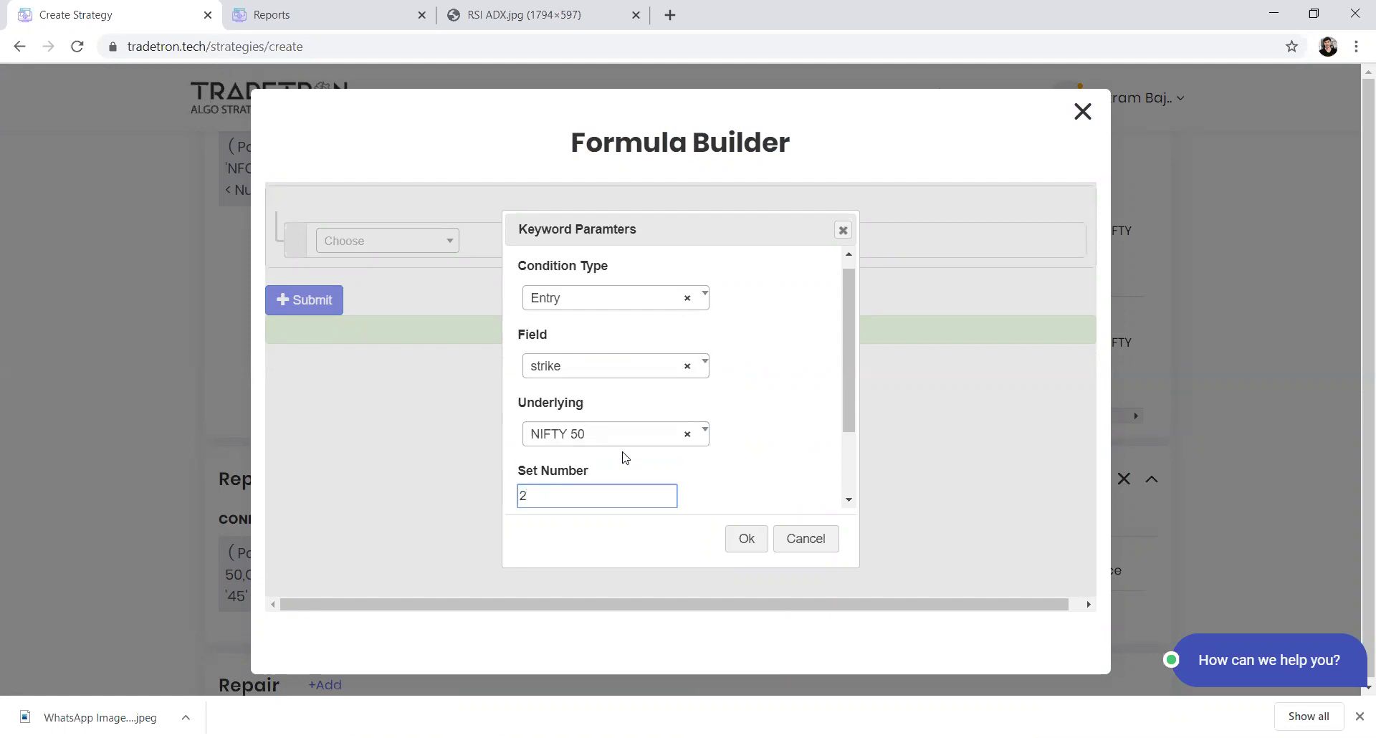
{"action": "key", "text": "Tab"}
{"action": "type", "text": "1"}
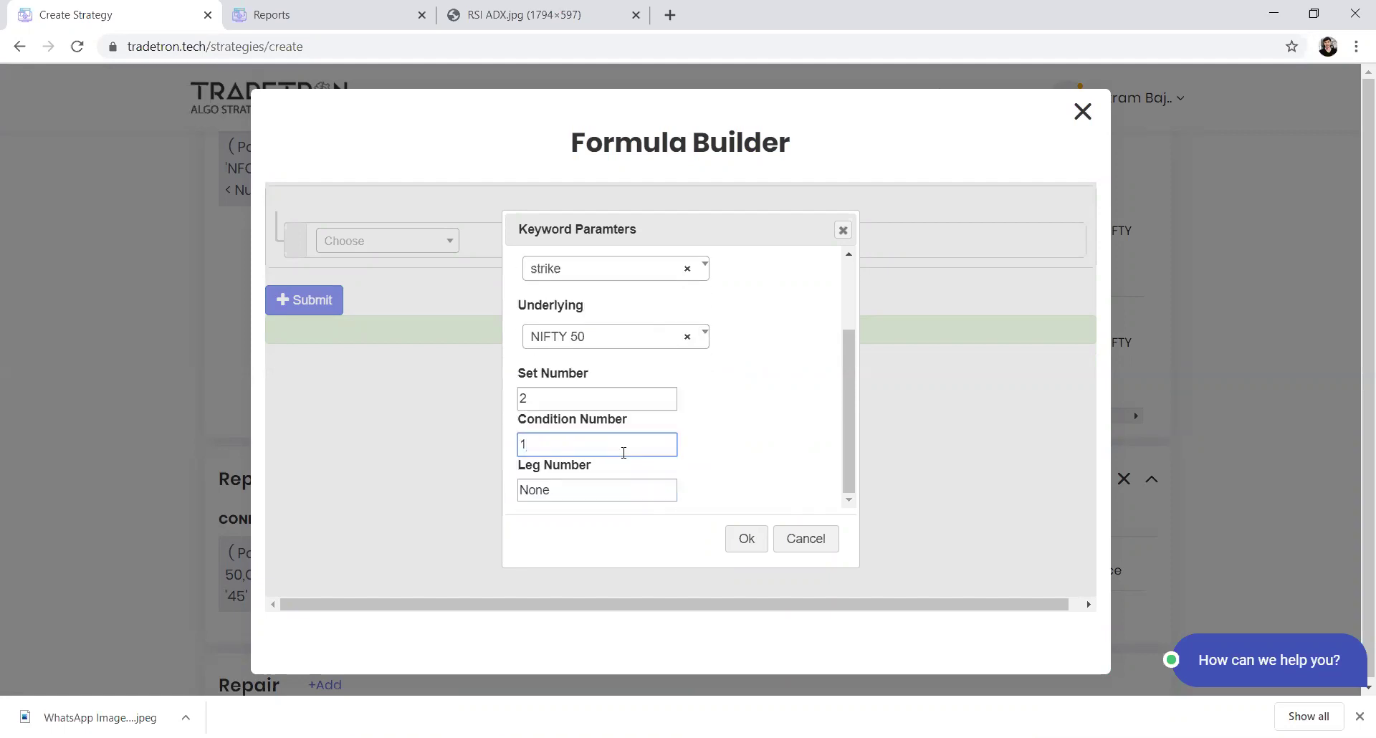
{"action": "key", "text": "Tab"}
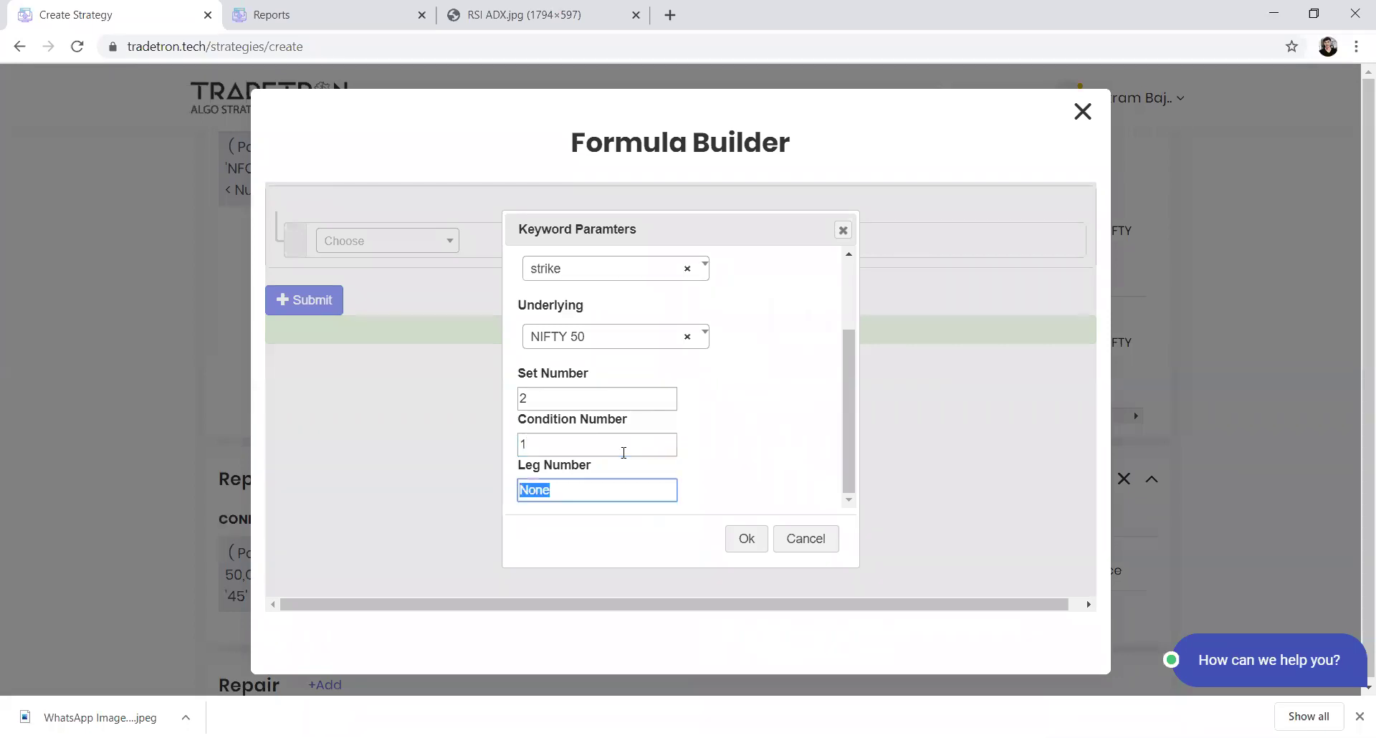
{"action": "type", "text": "1"}
{"action": "left_click", "coordinate": [748, 545]}
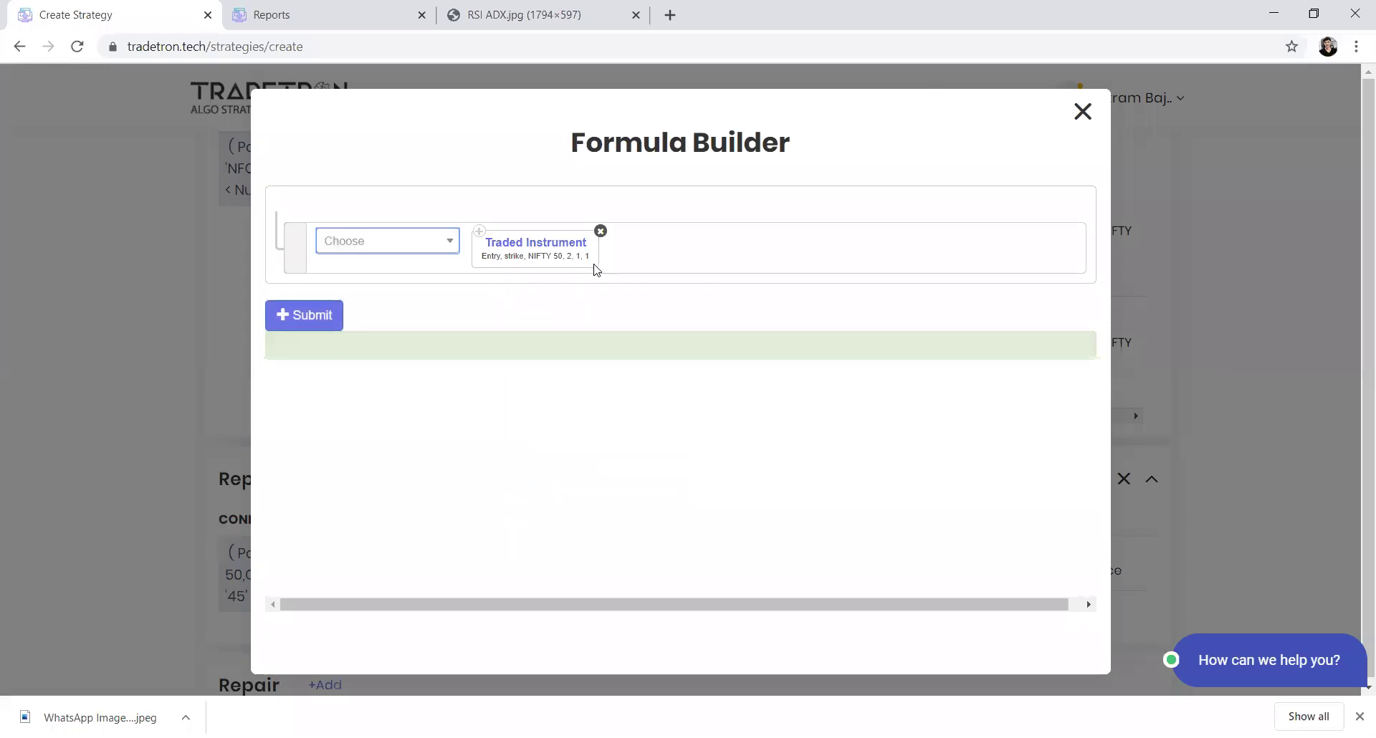
{"action": "left_click", "coordinate": [571, 252]}
{"action": "scroll", "coordinate": [618, 500], "scroll_direction": "down", "scroll_amount": 3}
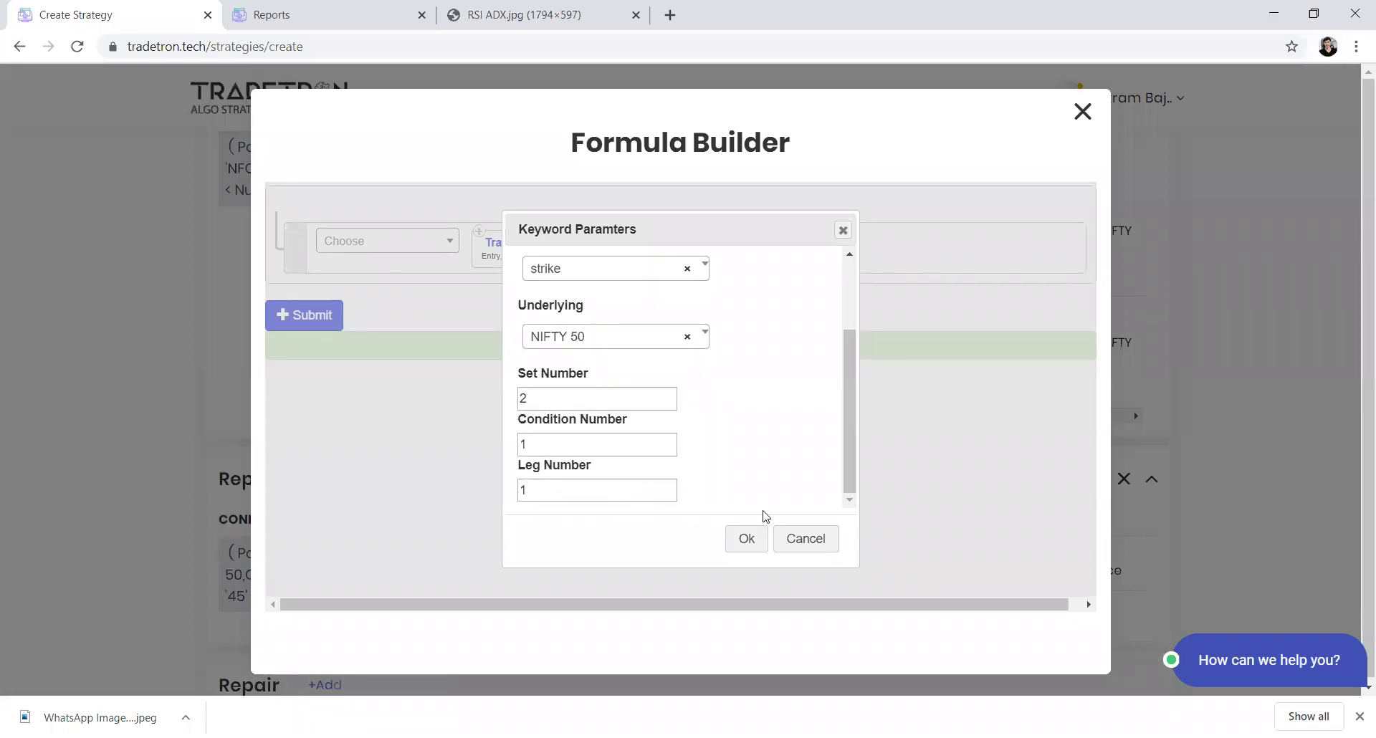
{"action": "left_click", "coordinate": [746, 539]}
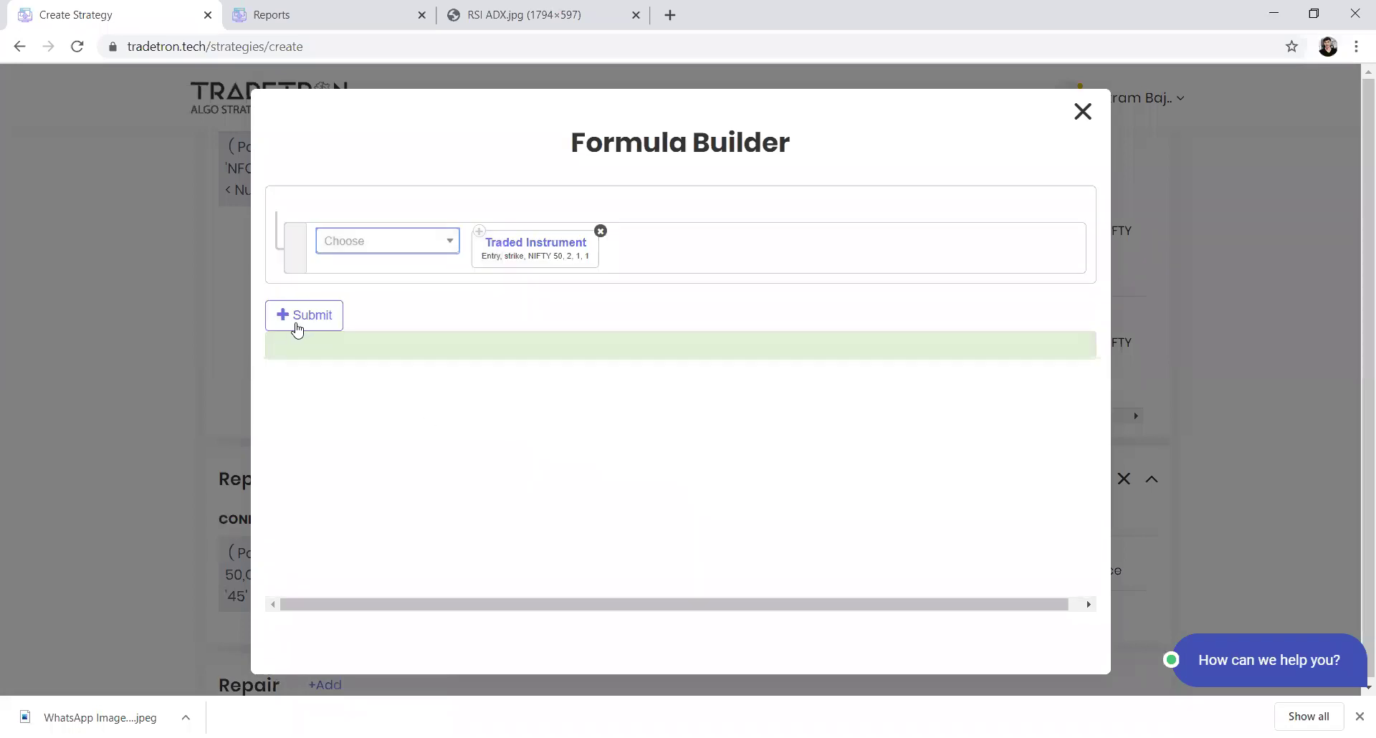
{"action": "left_click", "coordinate": [294, 324]}
- Set the quantity to 3 lots and add the buy call position to the Repair Once block
{"action": "left_click", "coordinate": [739, 452]}
{"action": "left_click", "coordinate": [717, 537]}
{"action": "left_click", "coordinate": [825, 459]}
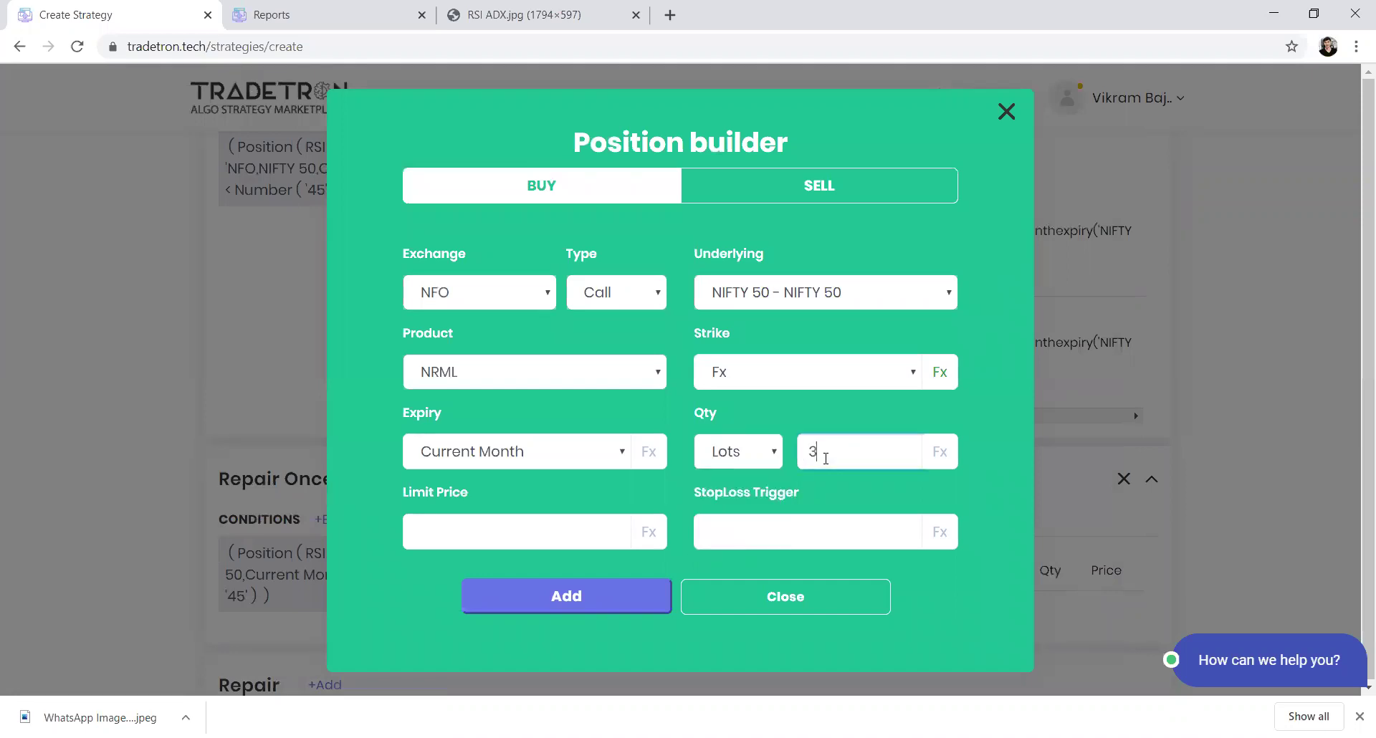
{"action": "left_click", "coordinate": [655, 590]}
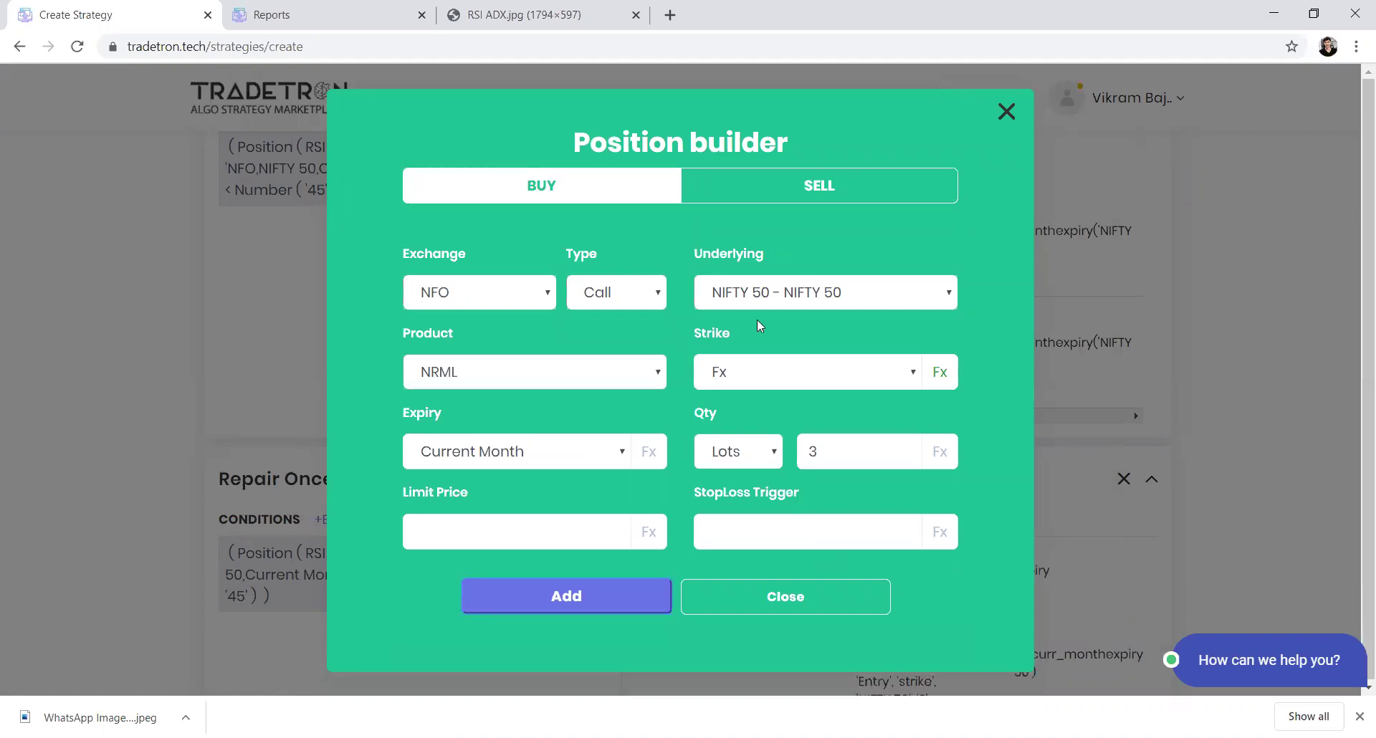
- Switch the position to Sell and append a plus operator to its Traded Instrument strike formula
{"action": "left_click", "coordinate": [735, 206]}
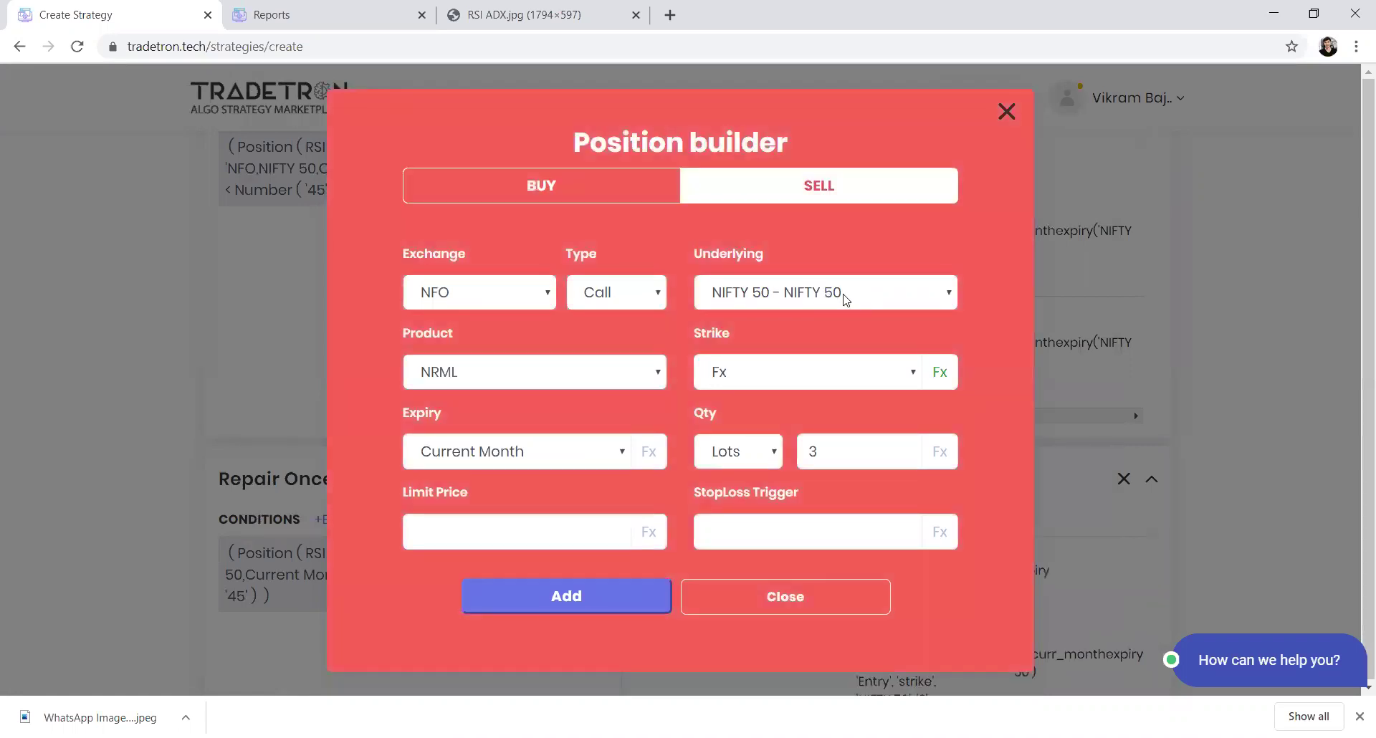
{"action": "left_click", "coordinate": [948, 379]}
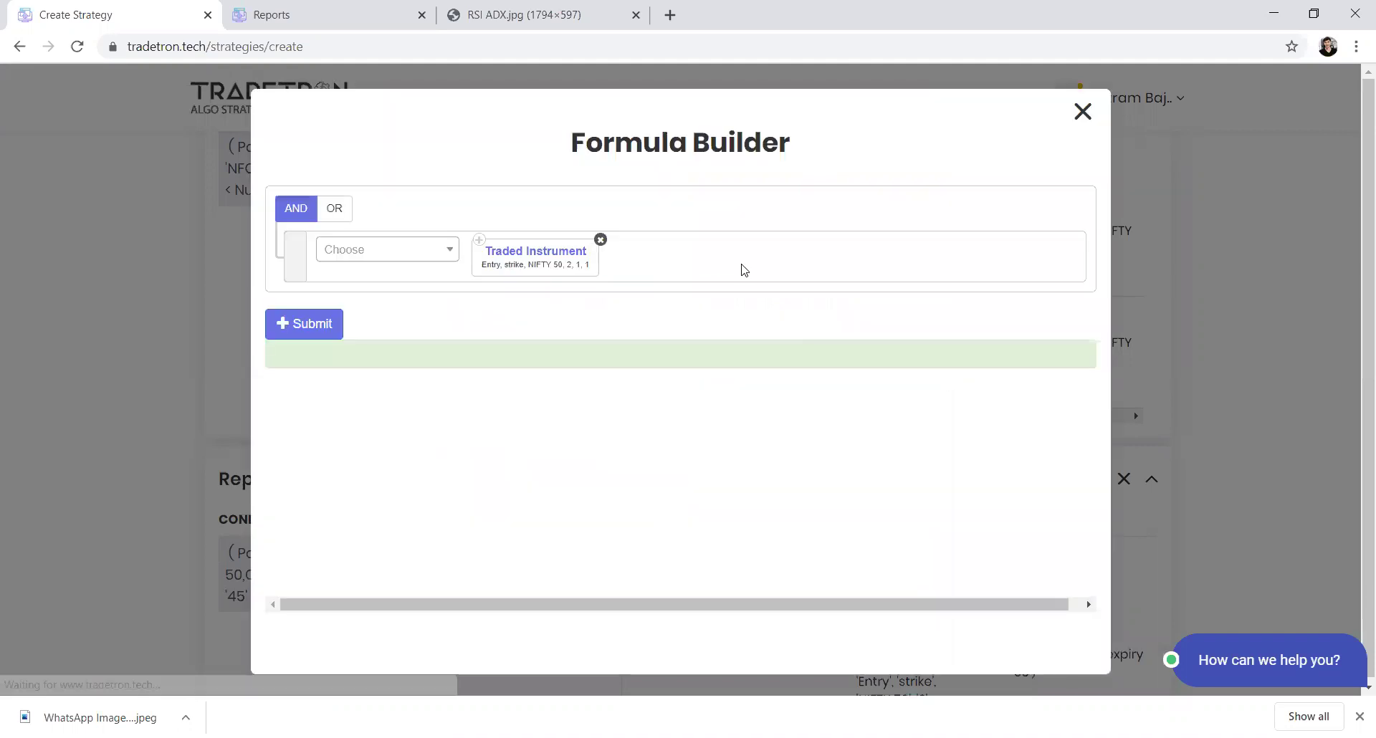
{"action": "left_click", "coordinate": [427, 252]}
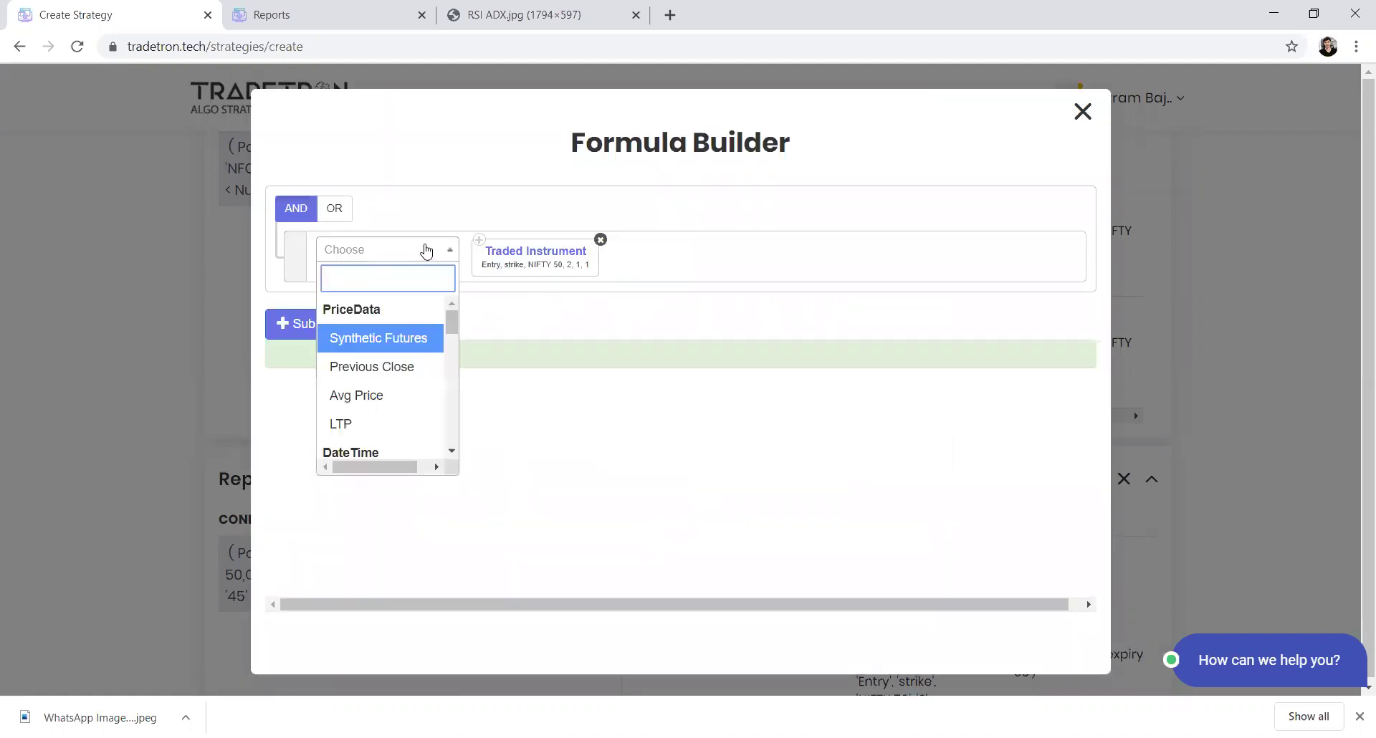
{"action": "type", "text": "+"}
{"action": "key", "text": "Return"}
- Complete the strike formula with Number 50, submit it, and add the sell call position before closing the position builder
{"action": "type", "text": "ult"}
{"action": "key", "text": "BackSpace"}
{"action": "key", "text": "BackSpace"}
{"action": "key", "text": "BackSpace"}
{"action": "type", "text": "number"}
{"action": "key", "text": "Return"}
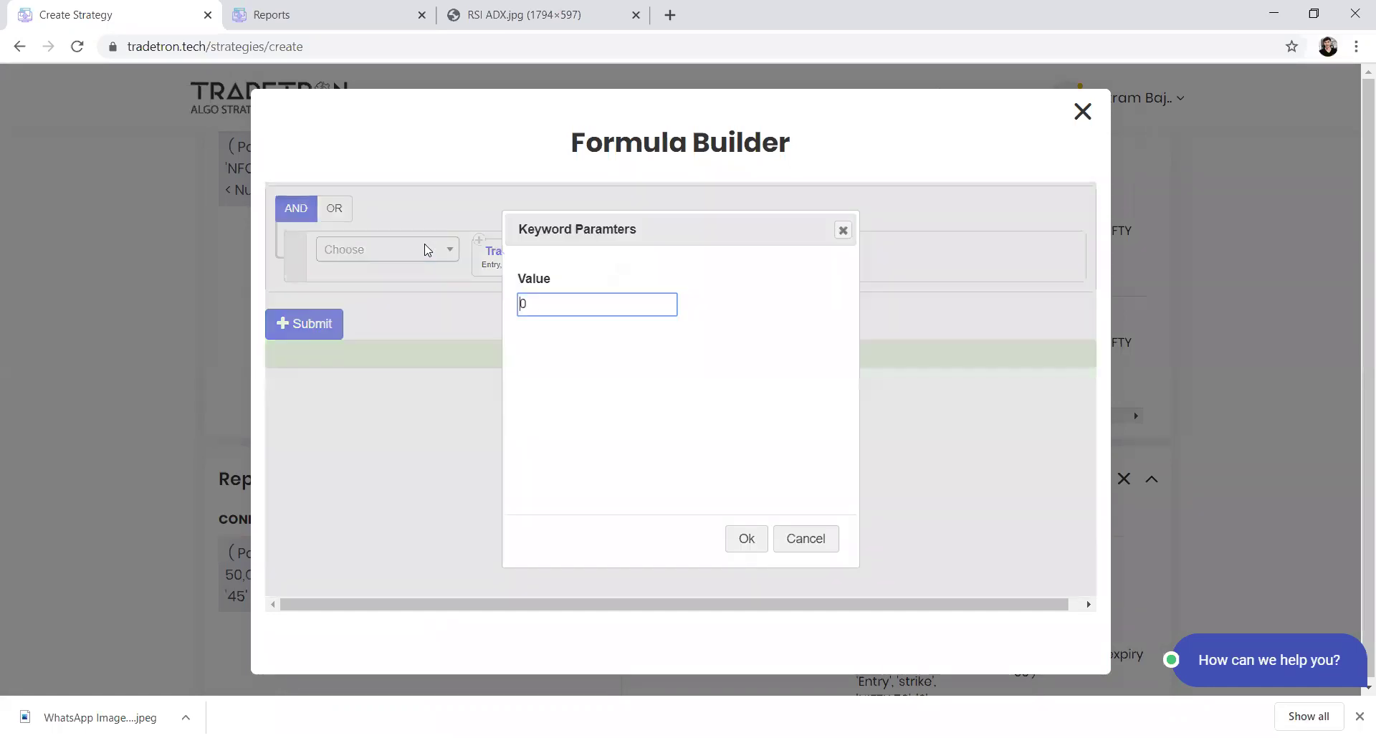
{"action": "key", "text": "Tab"}
{"action": "key", "text": "Return"}
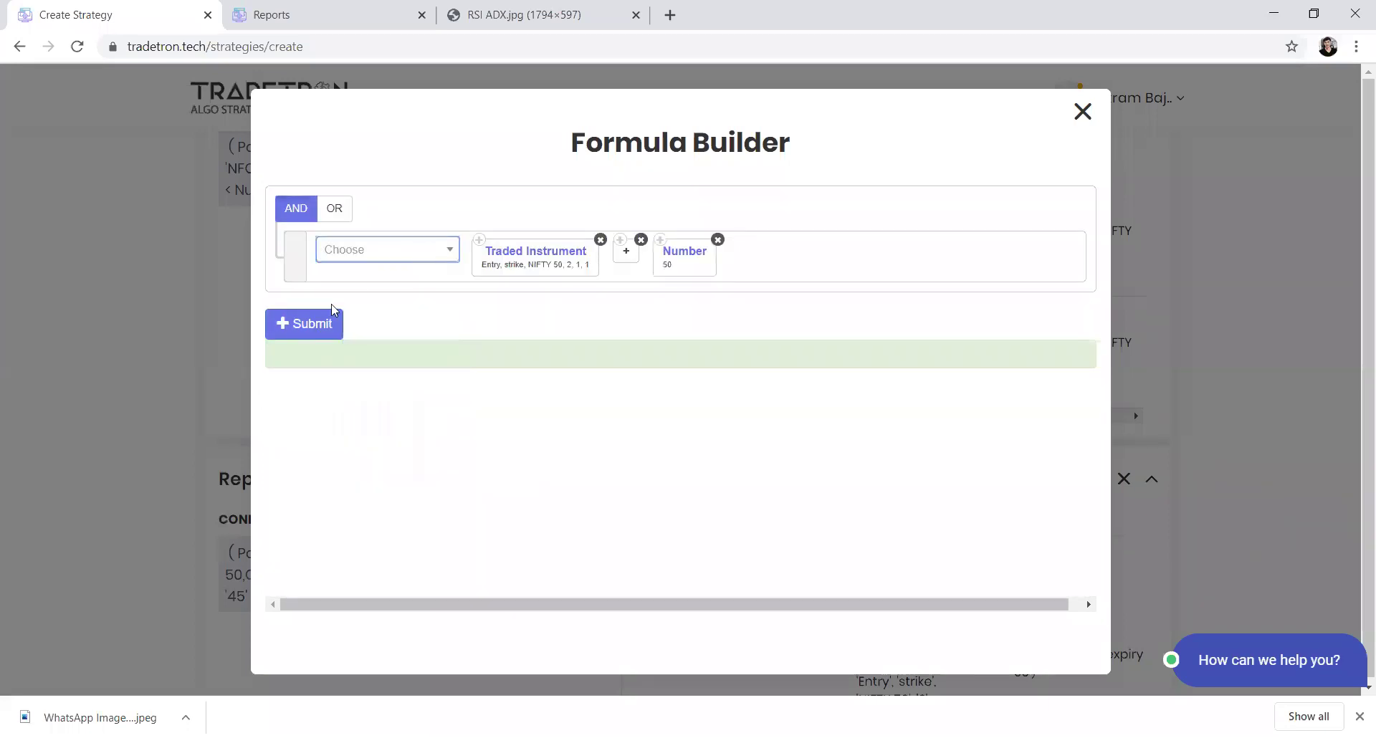
{"action": "left_click", "coordinate": [320, 326]}
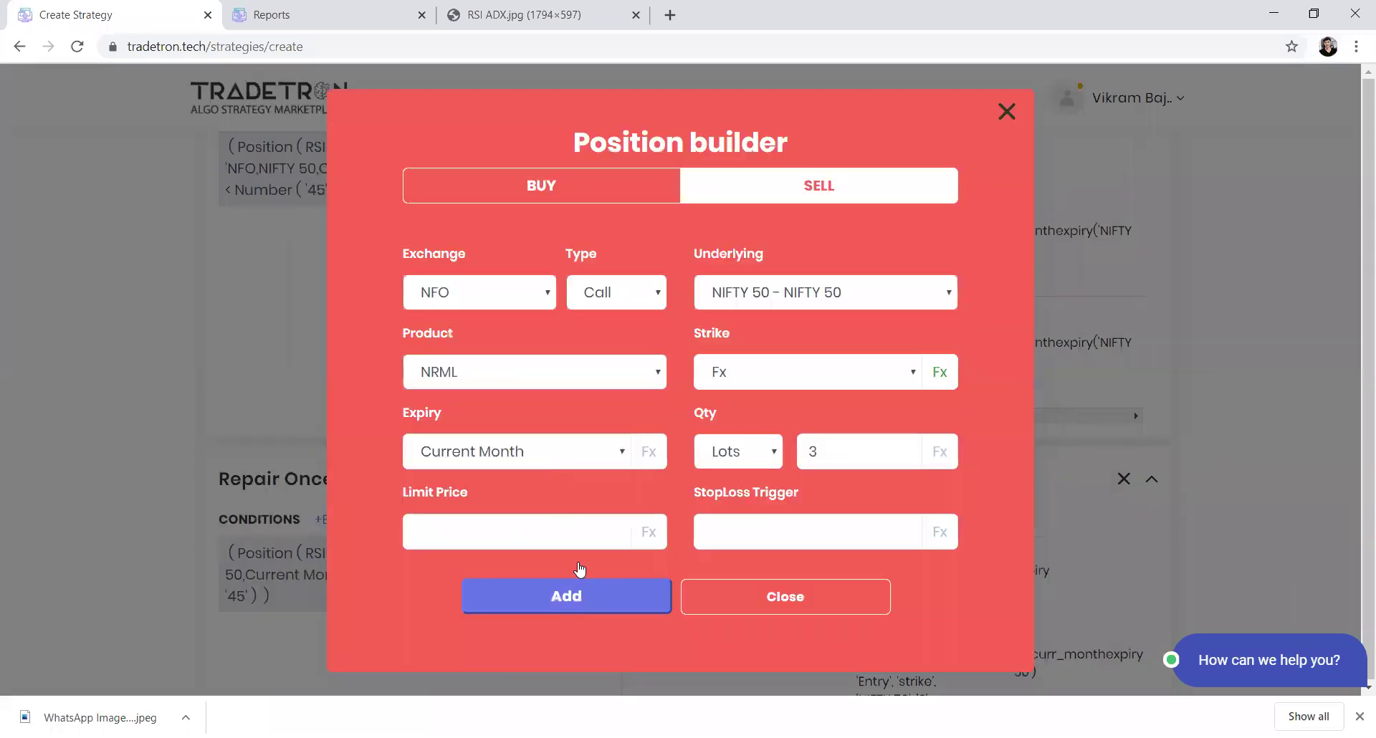
{"action": "left_click", "coordinate": [618, 593]}
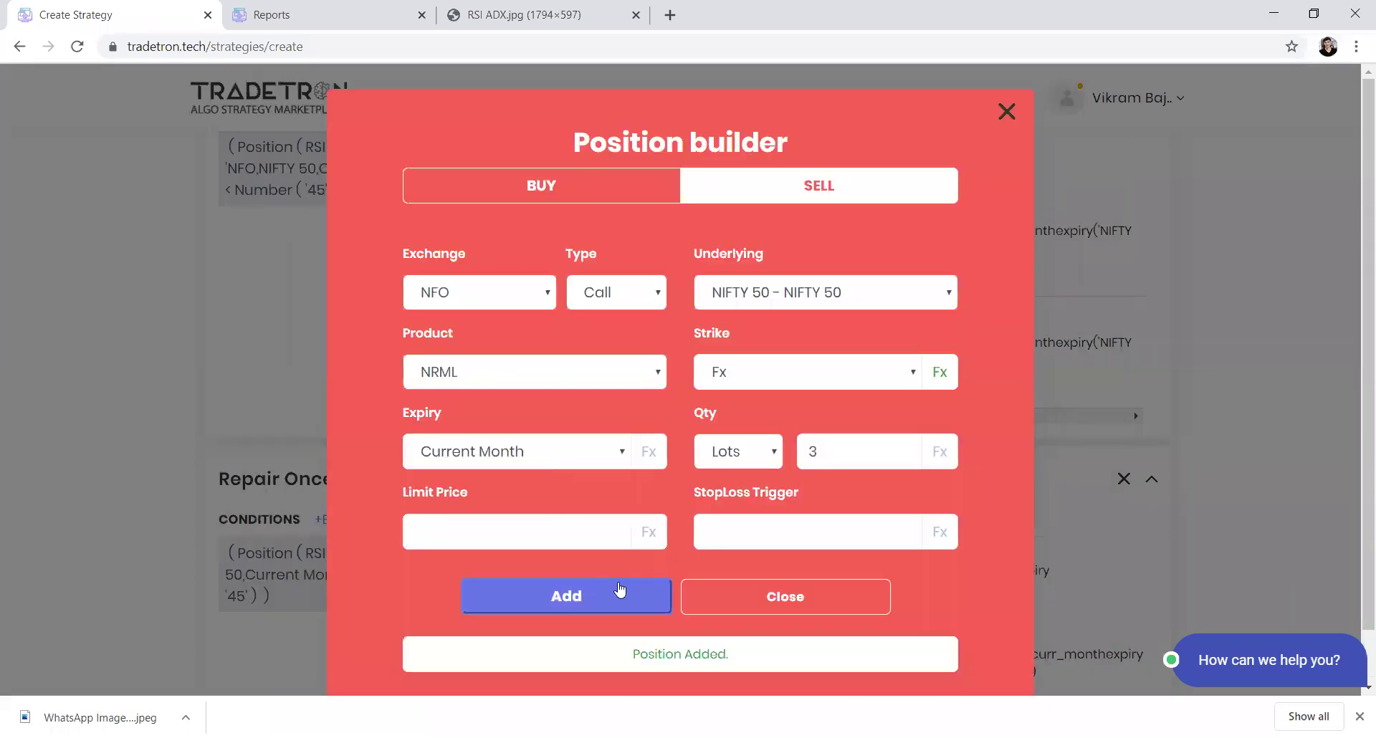
{"action": "left_click", "coordinate": [731, 593]}
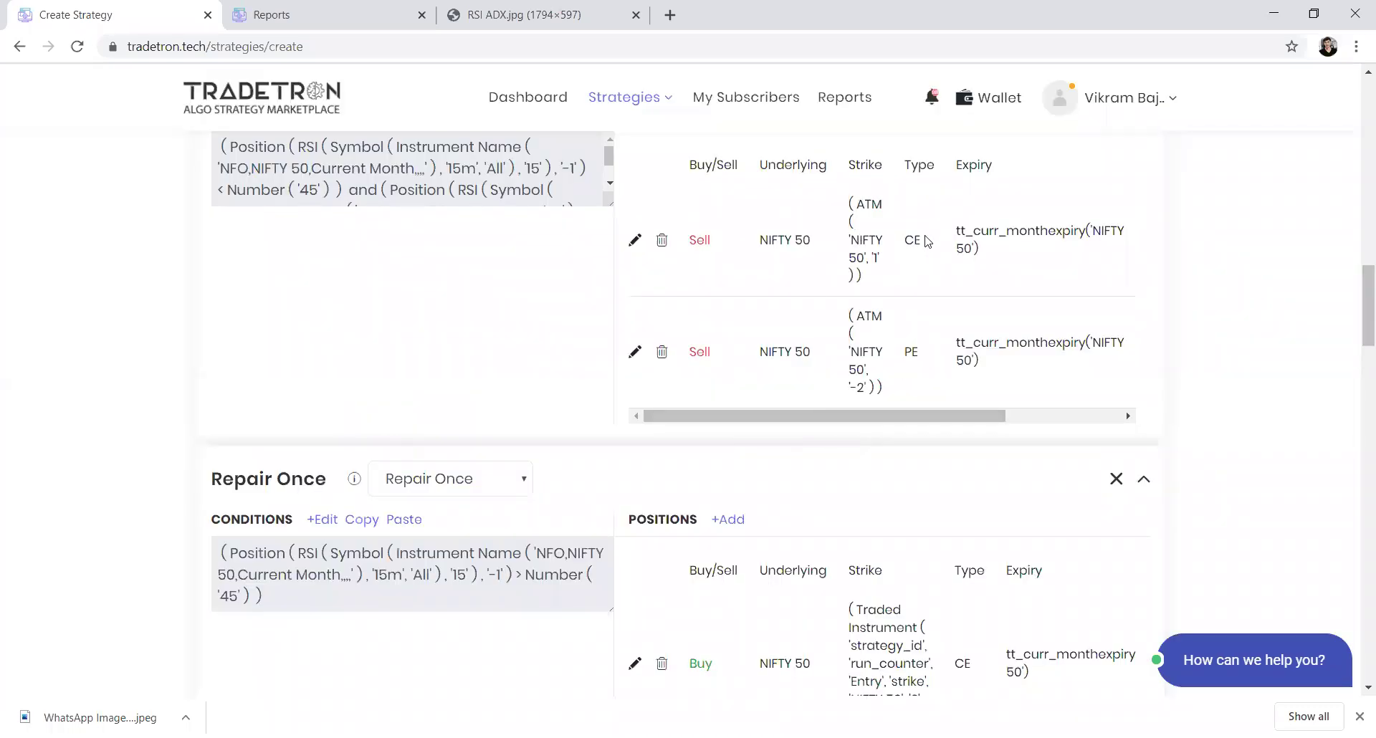
- Review the Repair Once buy and sell positions against Set 2's entry positions and go to the Exit block
{"action": "scroll", "coordinate": [852, 470], "scroll_direction": "down", "scroll_amount": 3}
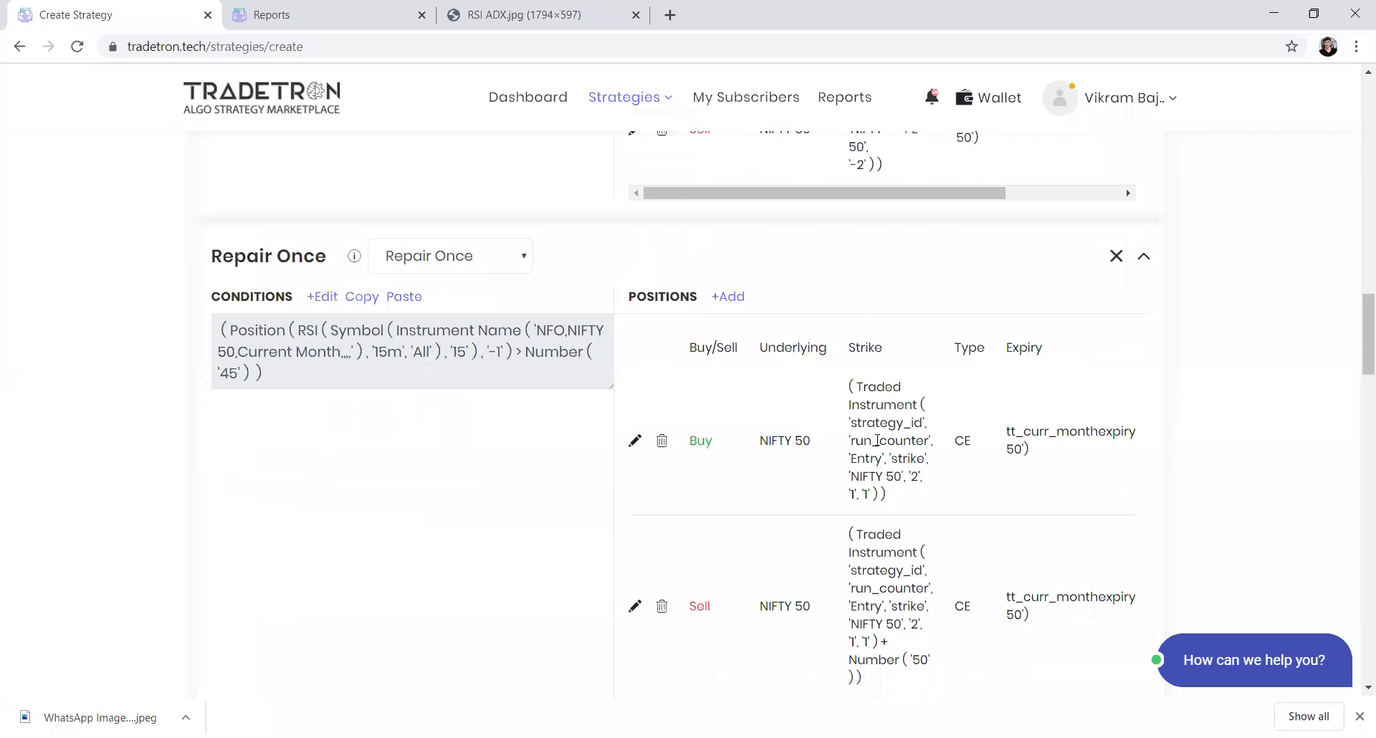
{"action": "scroll", "coordinate": [876, 440], "scroll_direction": "up", "scroll_amount": 3}
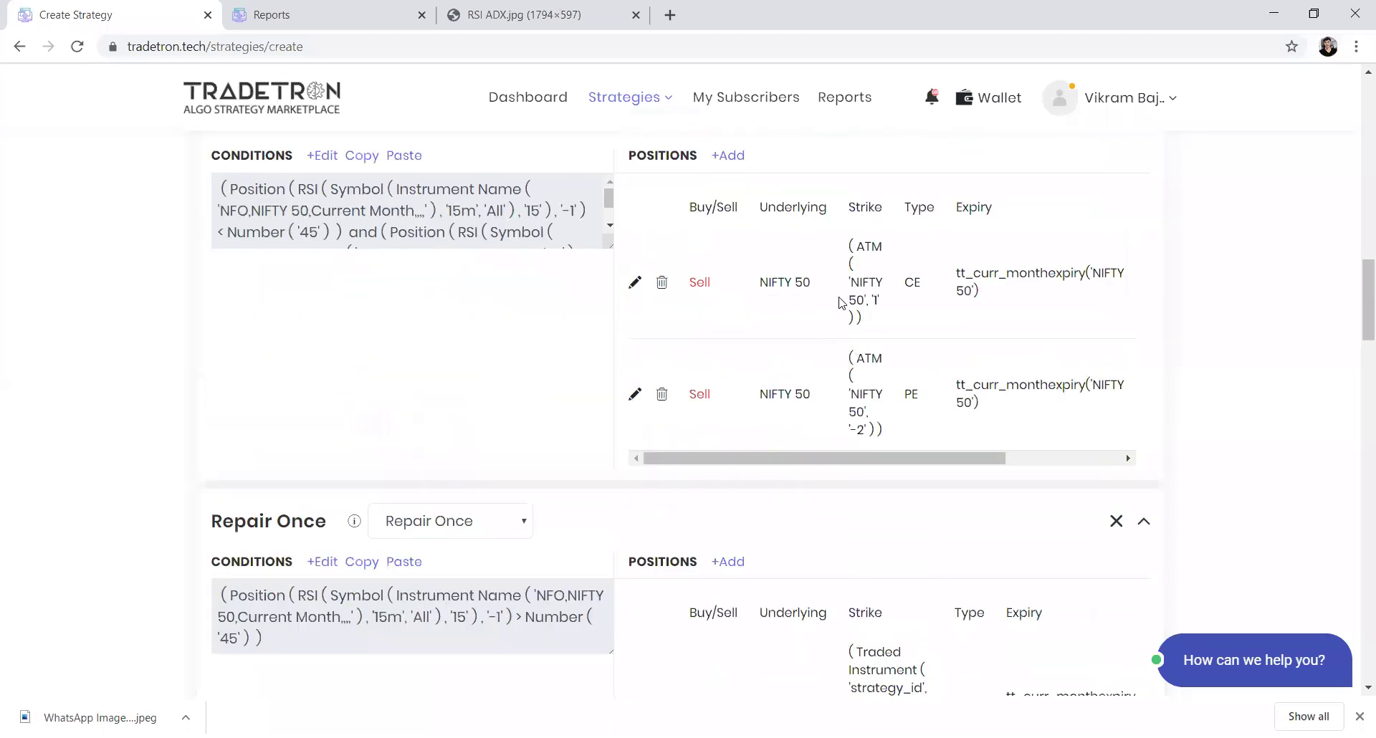
{"action": "scroll", "coordinate": [841, 301], "scroll_direction": "down", "scroll_amount": 2}
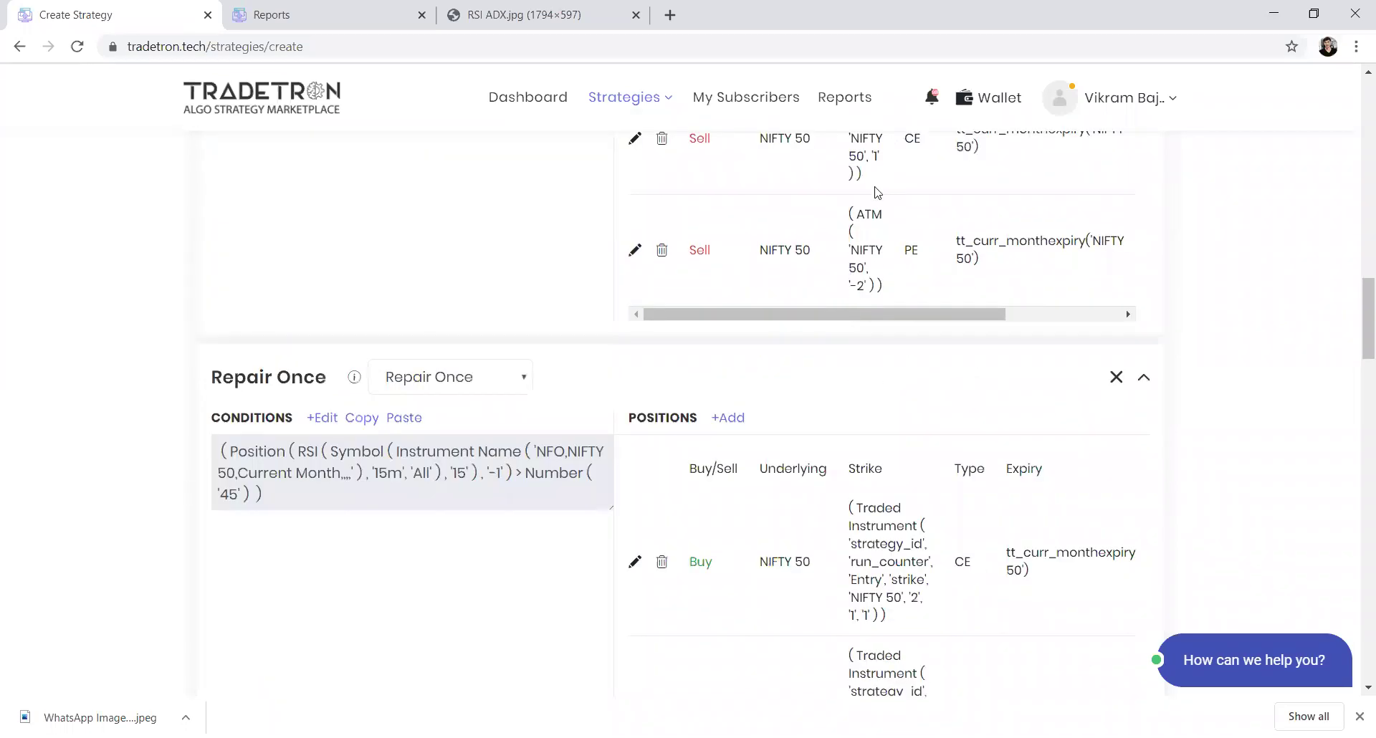
{"action": "scroll", "coordinate": [851, 464], "scroll_direction": "down", "scroll_amount": 2}
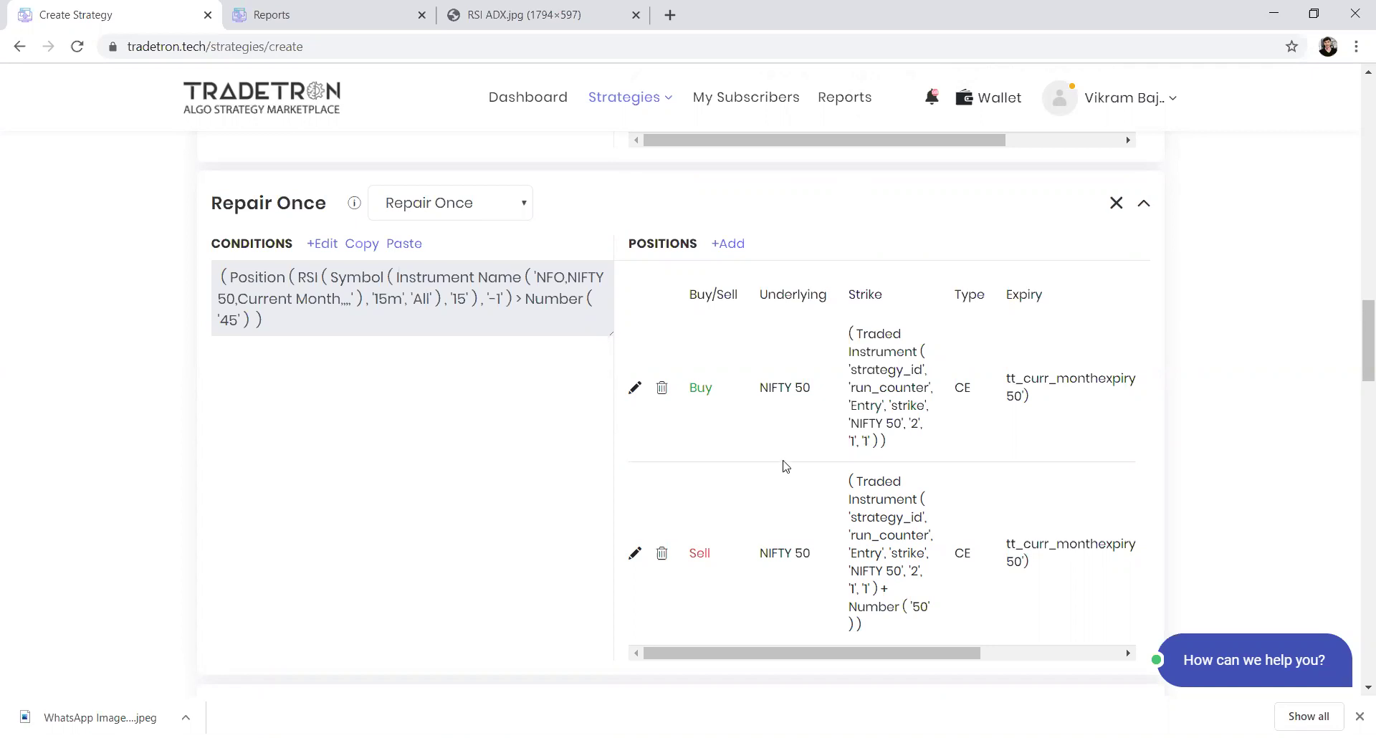
{"action": "scroll", "coordinate": [783, 466], "scroll_direction": "down", "scroll_amount": 5}
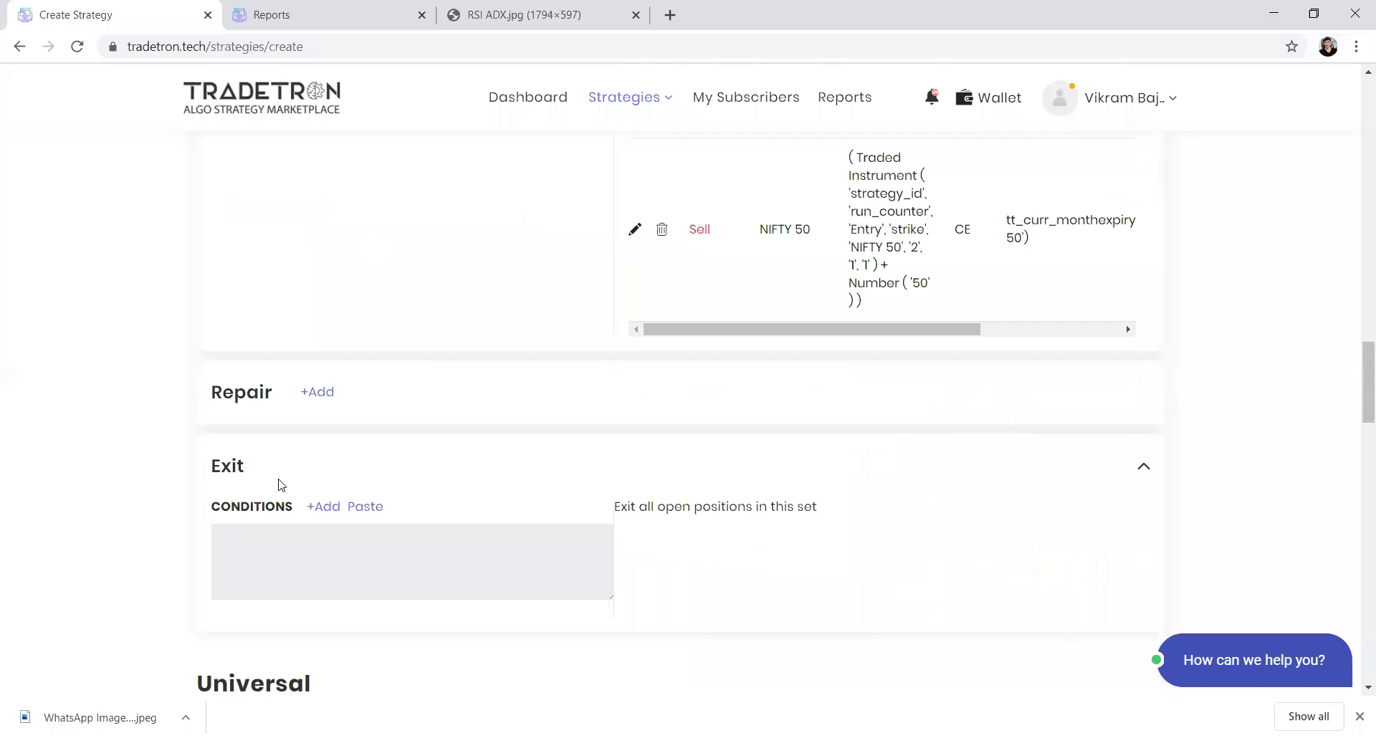
- Copy Set 2's Repair Once condition and paste it into the set's Exit conditions
{"action": "left_click", "coordinate": [322, 507]}
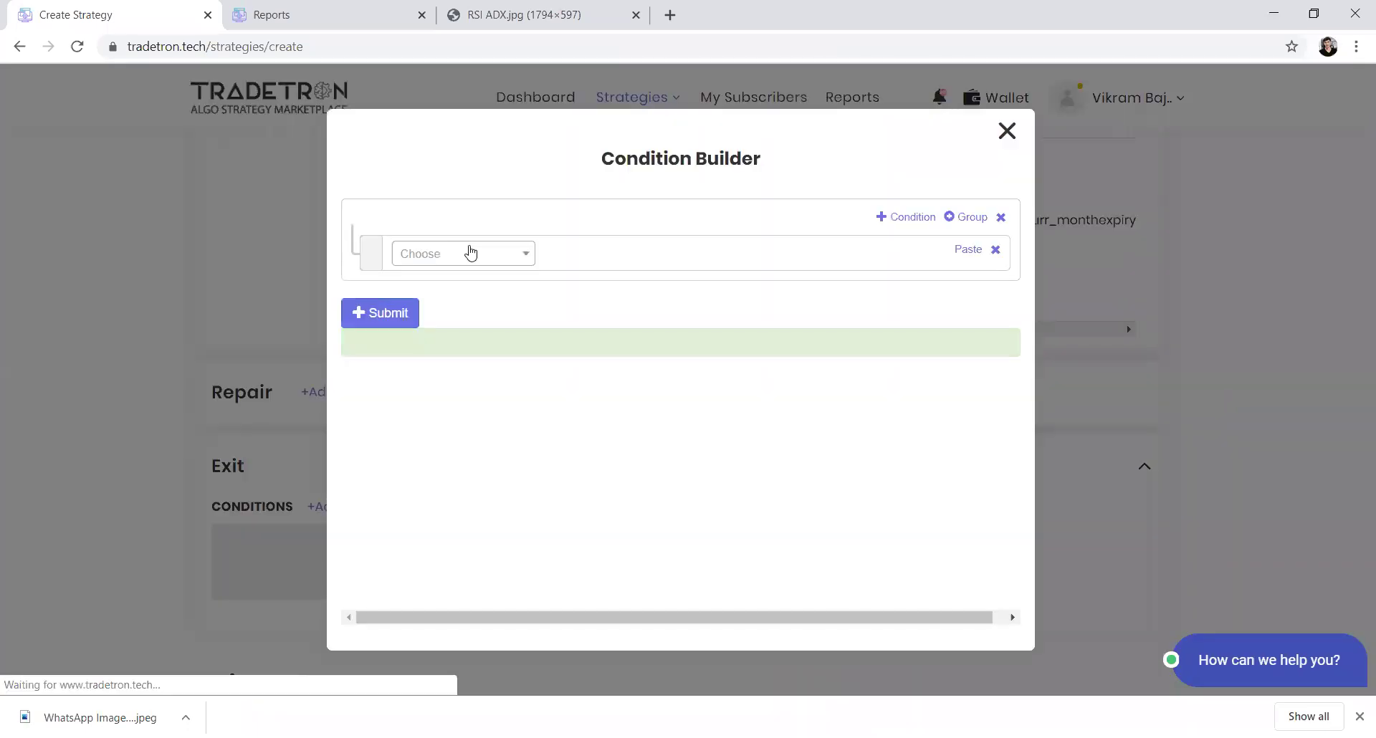
{"action": "left_click", "coordinate": [1006, 130]}
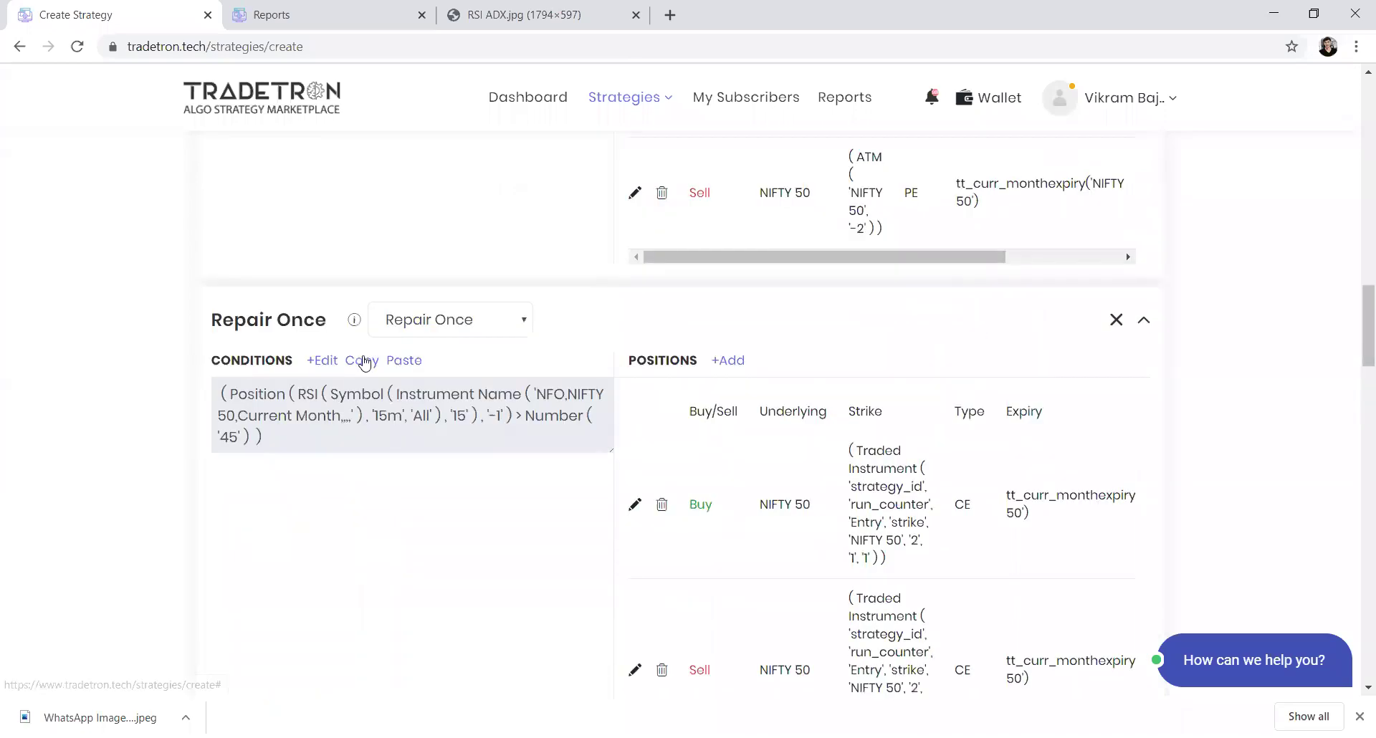
{"action": "left_click", "coordinate": [364, 362]}
{"action": "scroll", "coordinate": [372, 507], "scroll_direction": "down", "scroll_amount": 8}
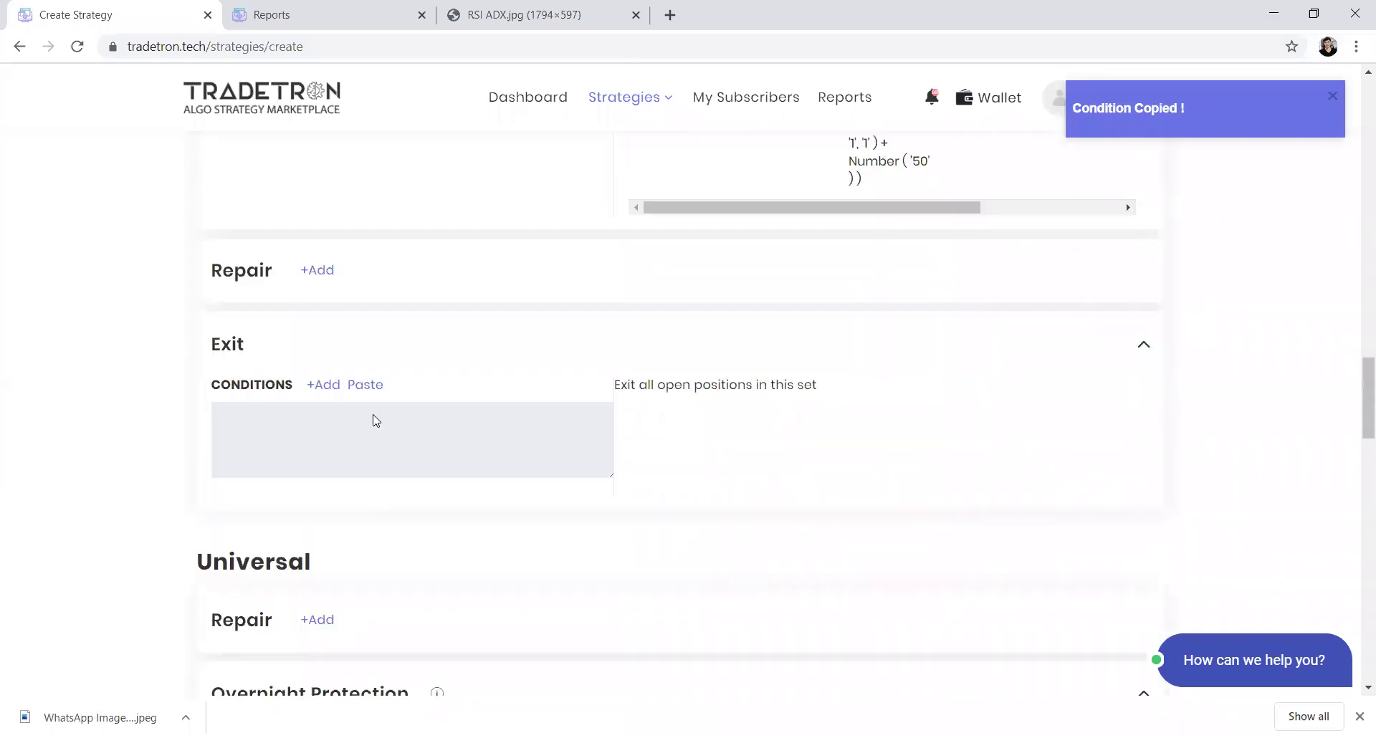
{"action": "left_click", "coordinate": [365, 386]}
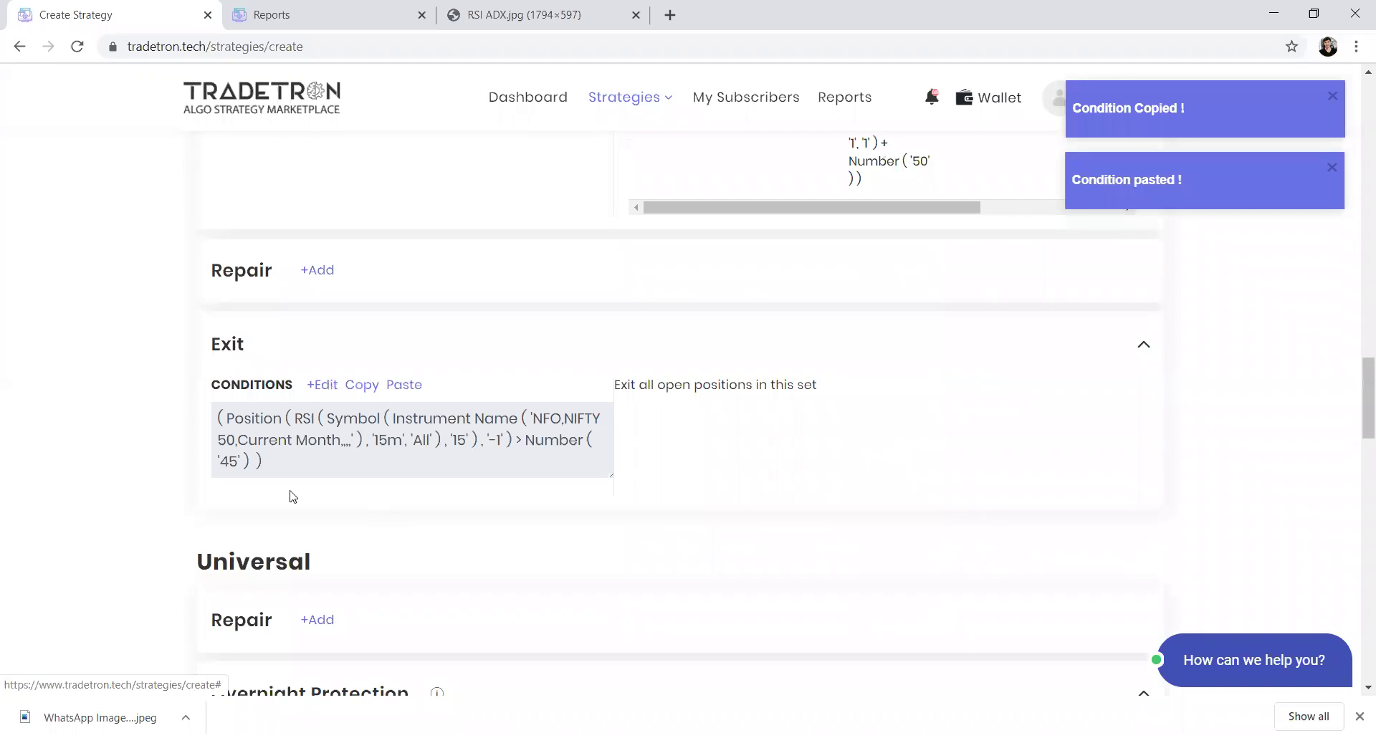
- Edit Set 2's exit condition so the RSI must be greater than Number 55, and submit it
{"action": "left_click", "coordinate": [292, 496]}
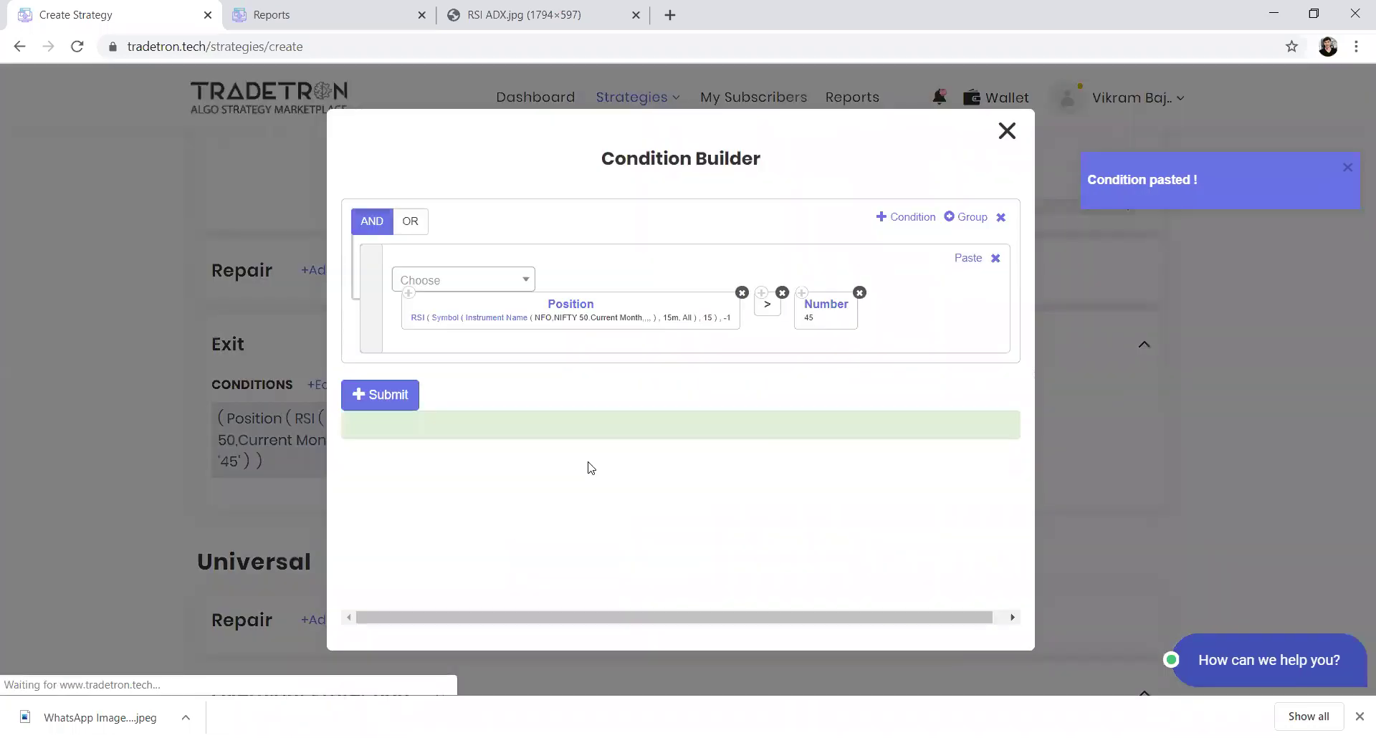
{"action": "left_click", "coordinate": [824, 304]}
{"action": "double_click", "coordinate": [513, 317]}
{"action": "type", "text": "55"}
{"action": "left_click", "coordinate": [752, 550]}
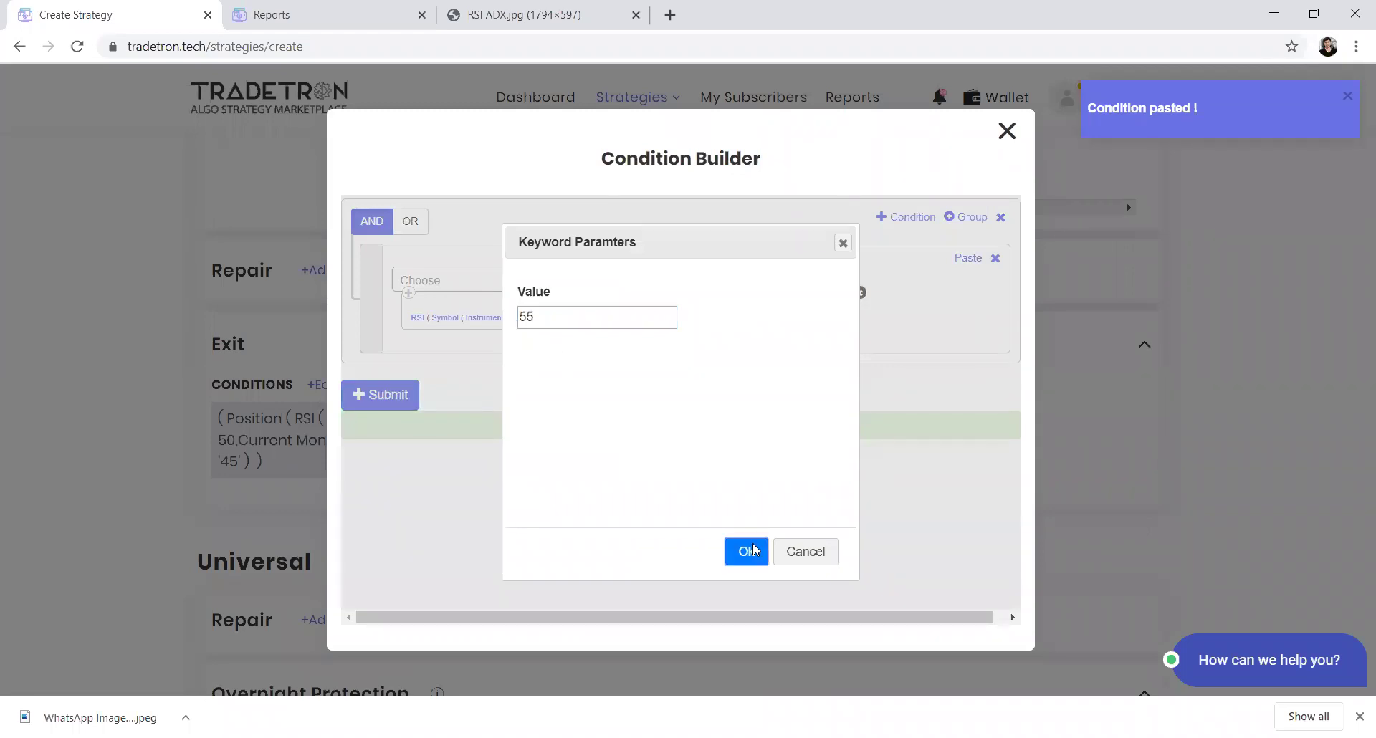
{"action": "left_click", "coordinate": [378, 402]}
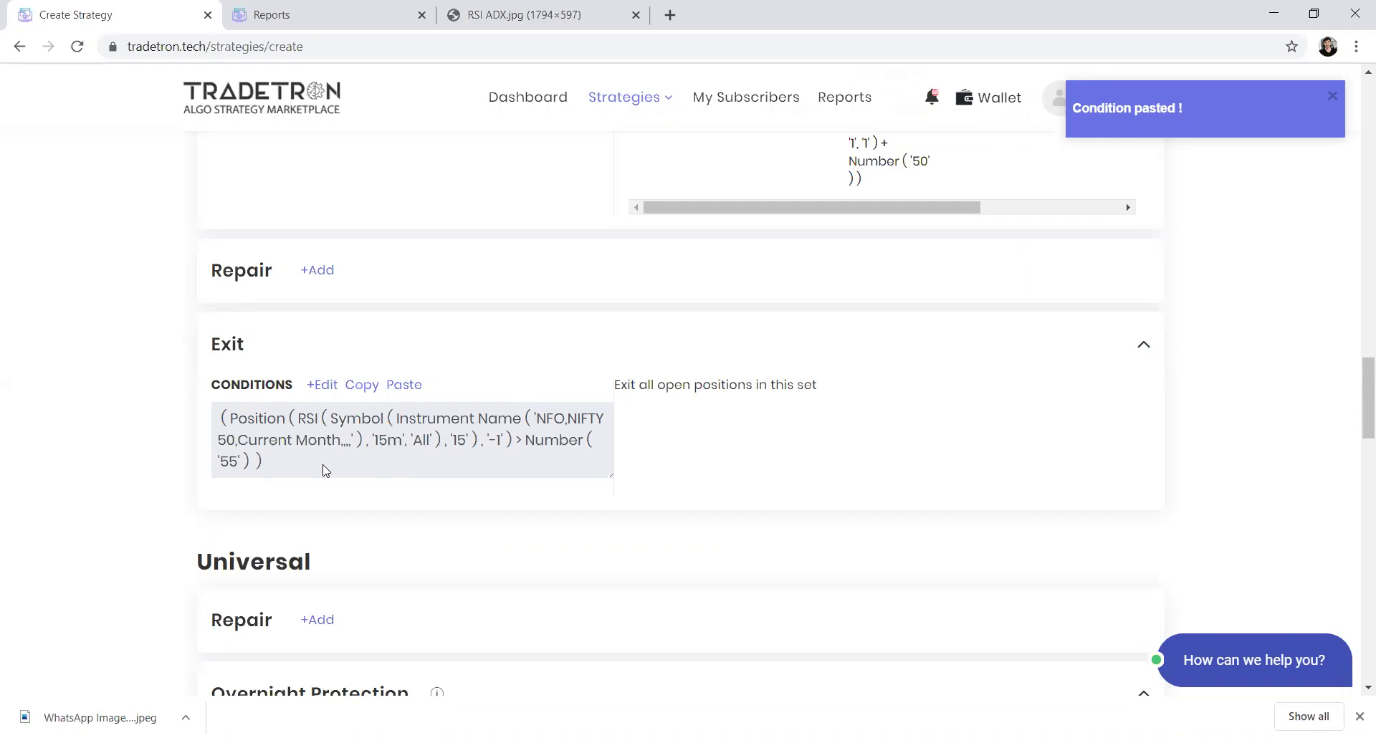
- Review Set 2's entry, Repair Once and exit blocks, comparing its conditions and positions, and look over the empty blocks below
{"action": "scroll", "coordinate": [323, 470], "scroll_direction": "up", "scroll_amount": 6}
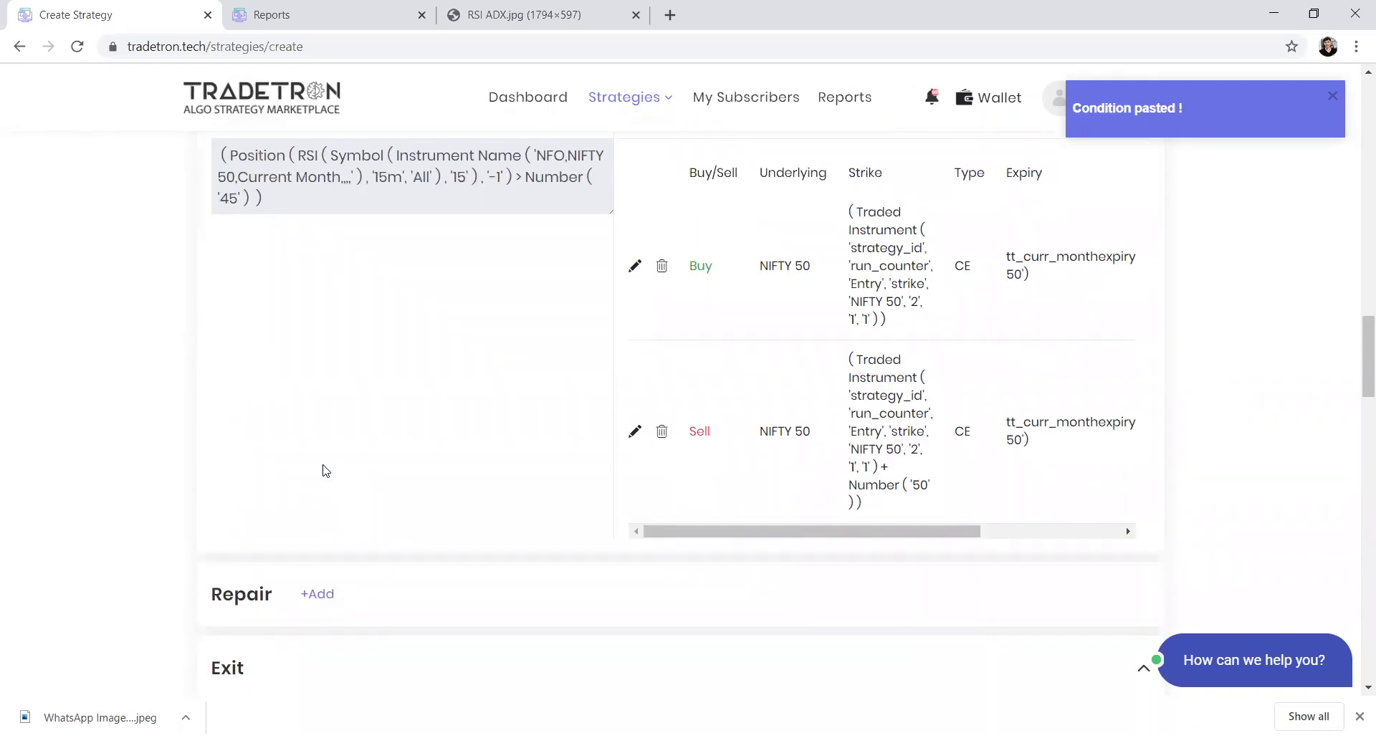
{"action": "scroll", "coordinate": [336, 466], "scroll_direction": "up", "scroll_amount": 6}
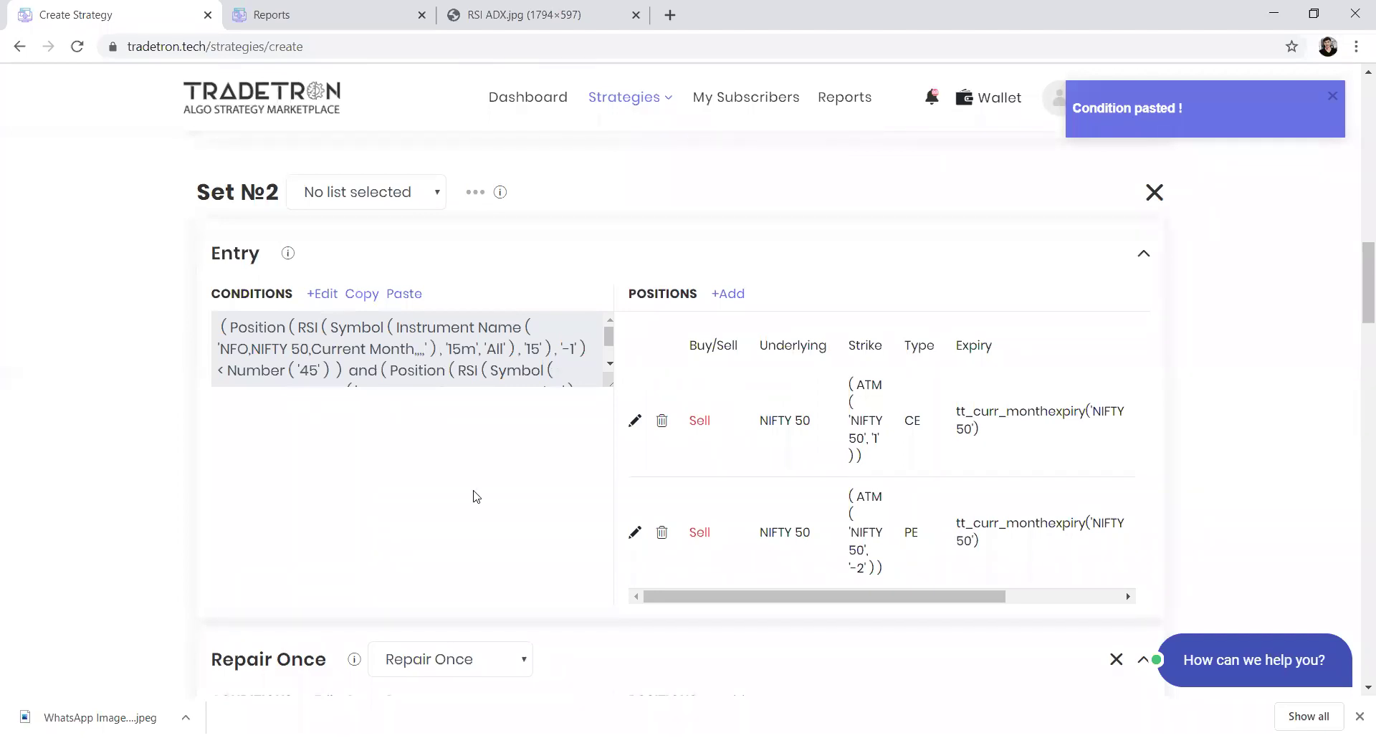
{"action": "scroll", "coordinate": [473, 491], "scroll_direction": "down", "scroll_amount": 2}
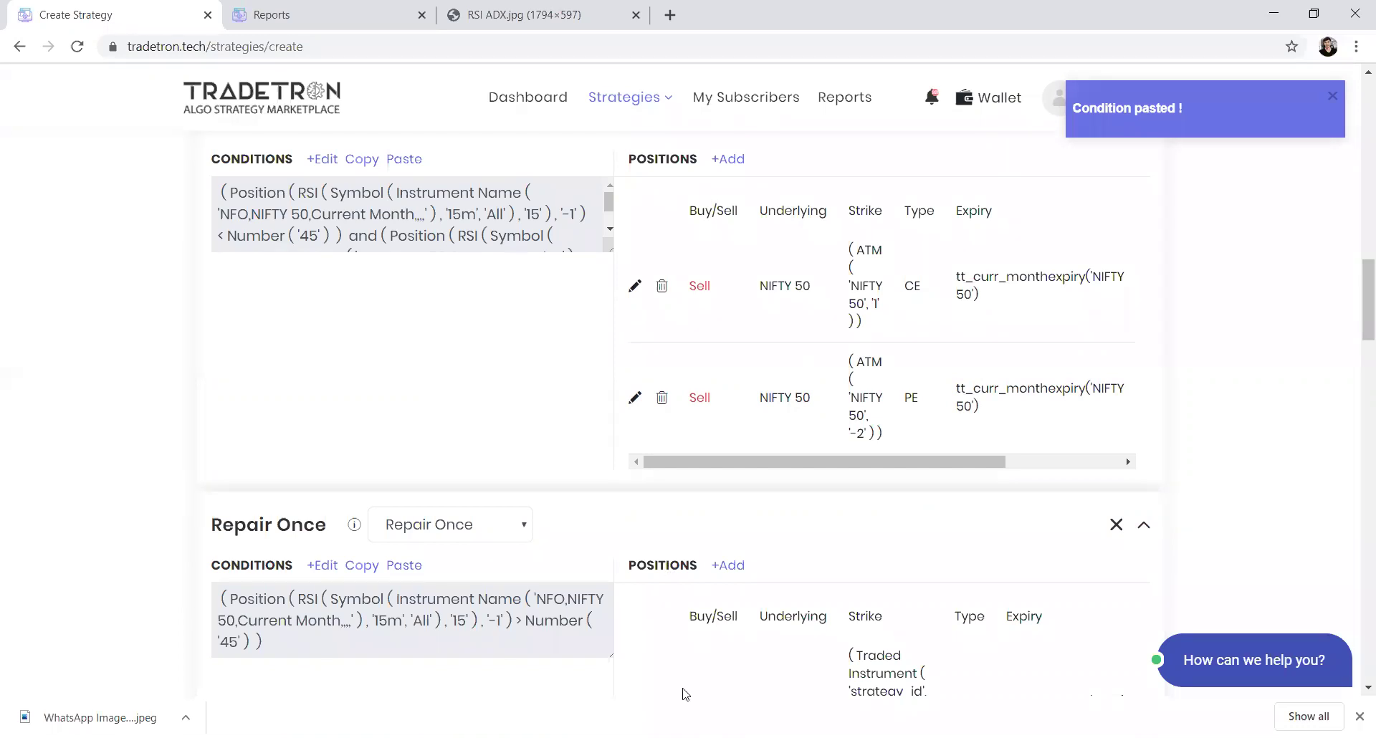
{"action": "scroll", "coordinate": [682, 692], "scroll_direction": "down", "scroll_amount": 3}
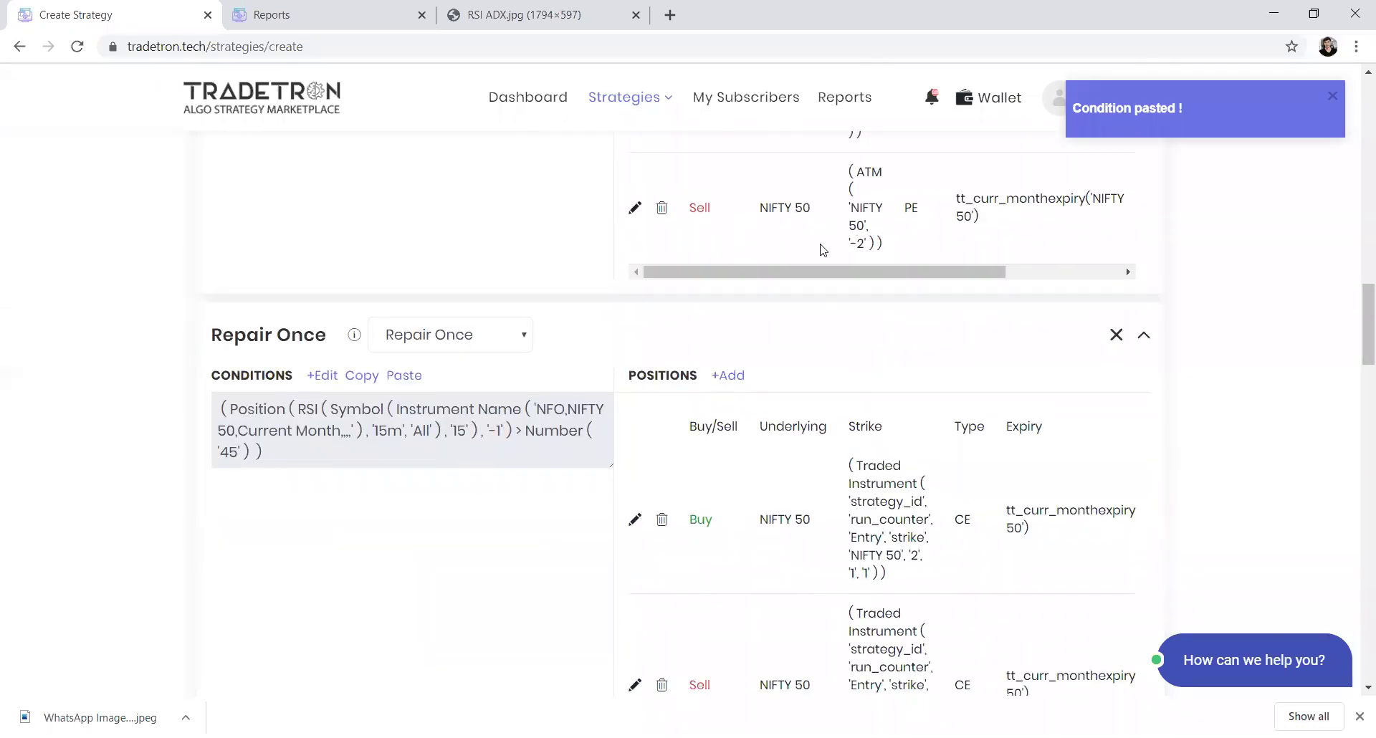
{"action": "scroll", "coordinate": [824, 240], "scroll_direction": "up", "scroll_amount": 2}
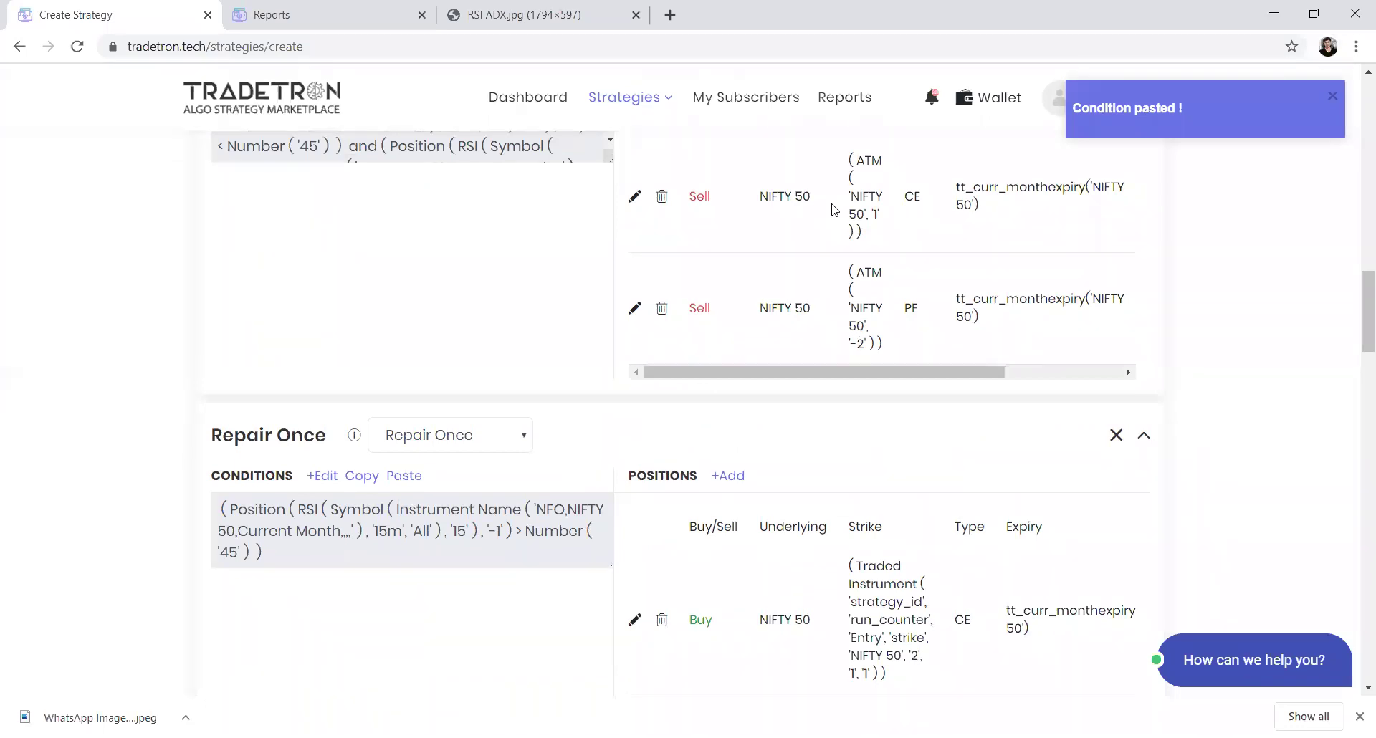
{"action": "scroll", "coordinate": [832, 287], "scroll_direction": "up", "scroll_amount": 3}
{"action": "scroll", "coordinate": [784, 345], "scroll_direction": "down", "scroll_amount": 3}
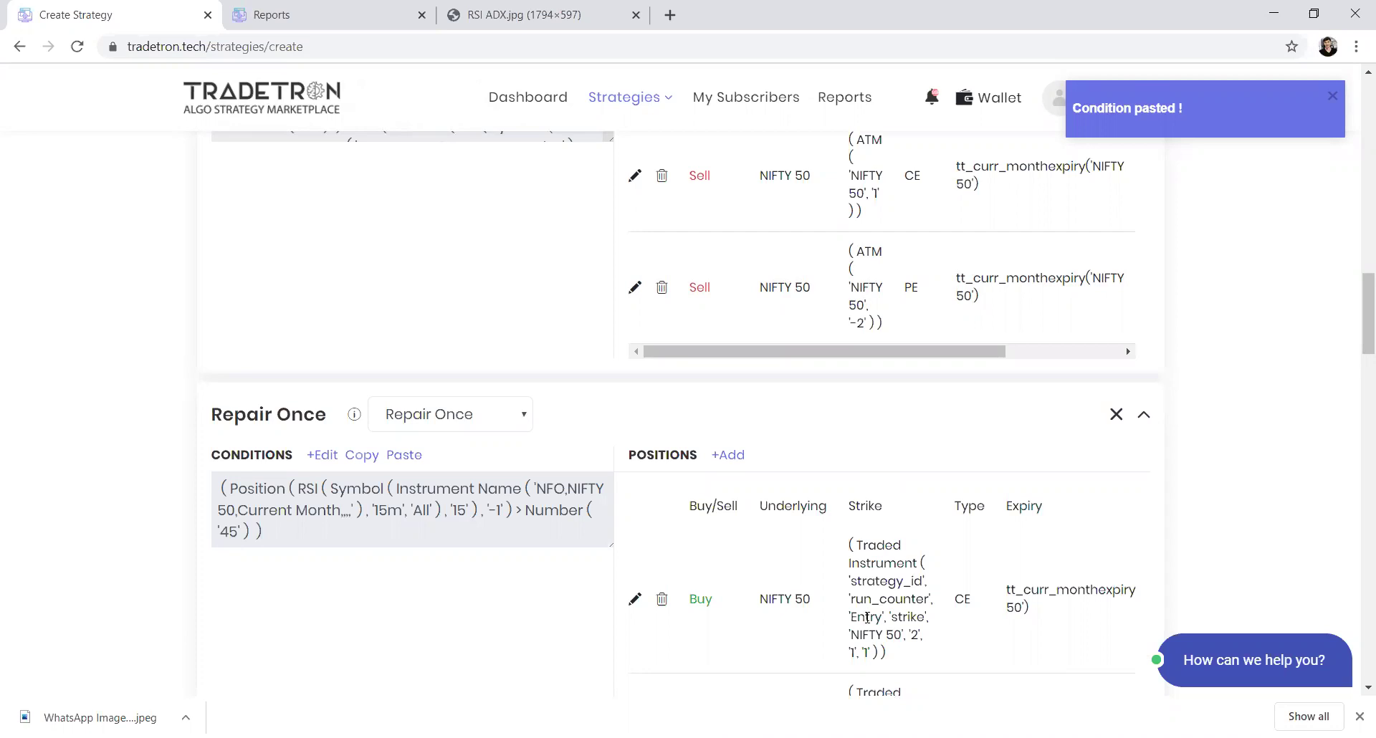
{"action": "scroll", "coordinate": [867, 618], "scroll_direction": "down", "scroll_amount": 8}
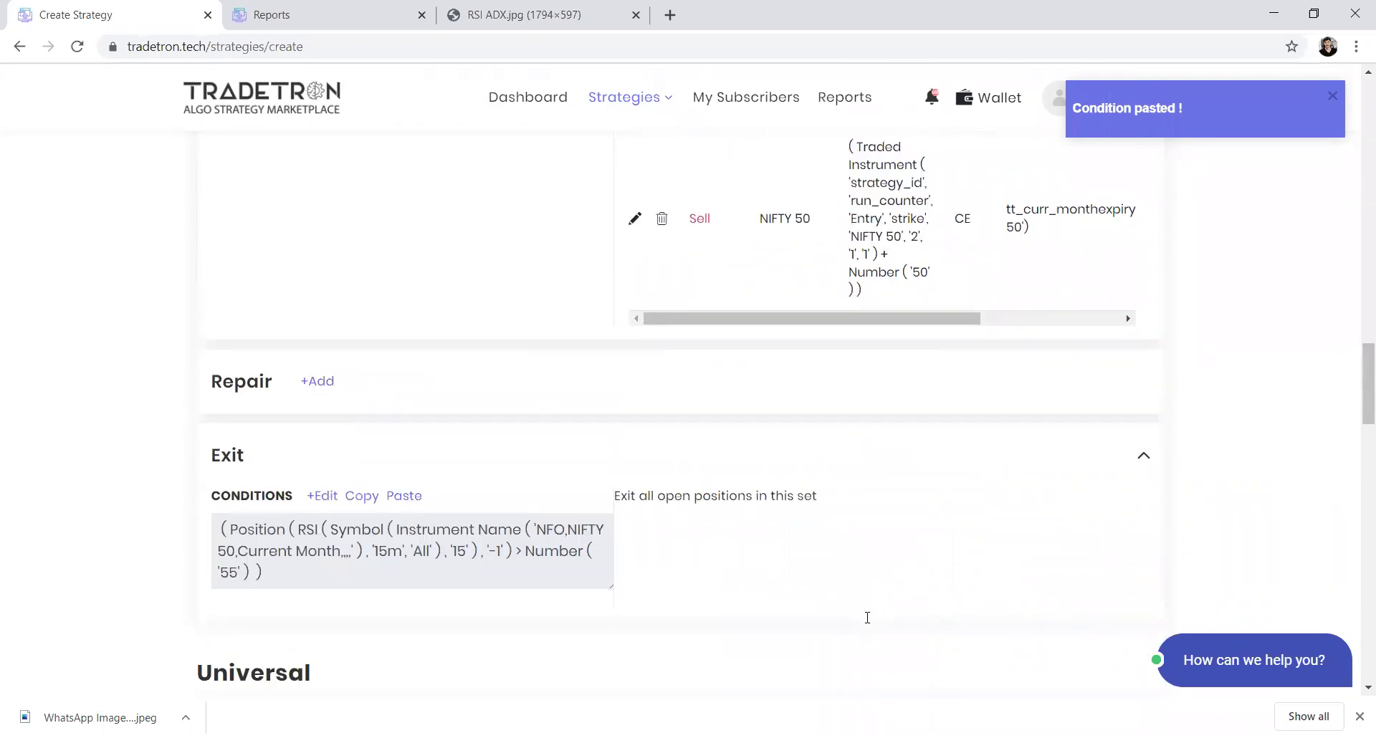
{"action": "scroll", "coordinate": [867, 618], "scroll_direction": "down", "scroll_amount": 9}
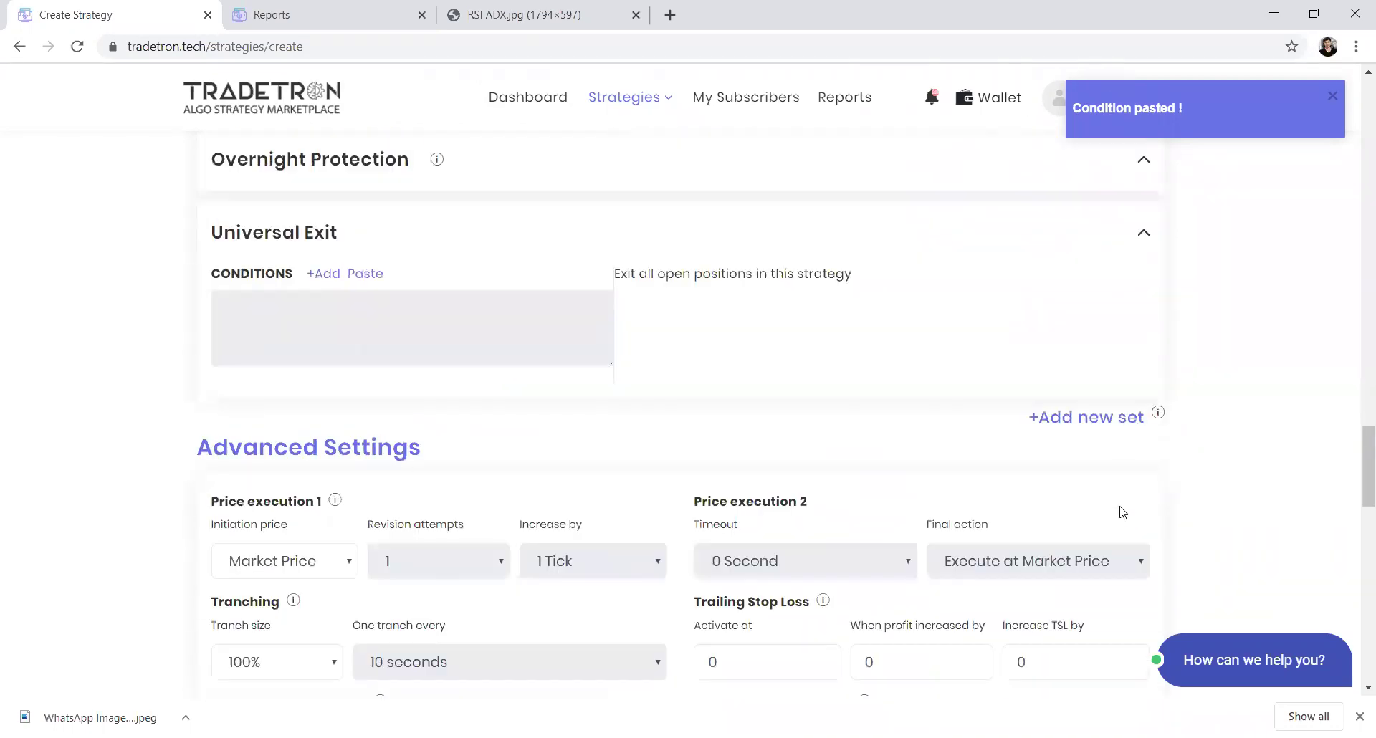
{"action": "scroll", "coordinate": [1081, 321], "scroll_direction": "down", "scroll_amount": 2}
{"action": "scroll", "coordinate": [716, 348], "scroll_direction": "up", "scroll_amount": 8}
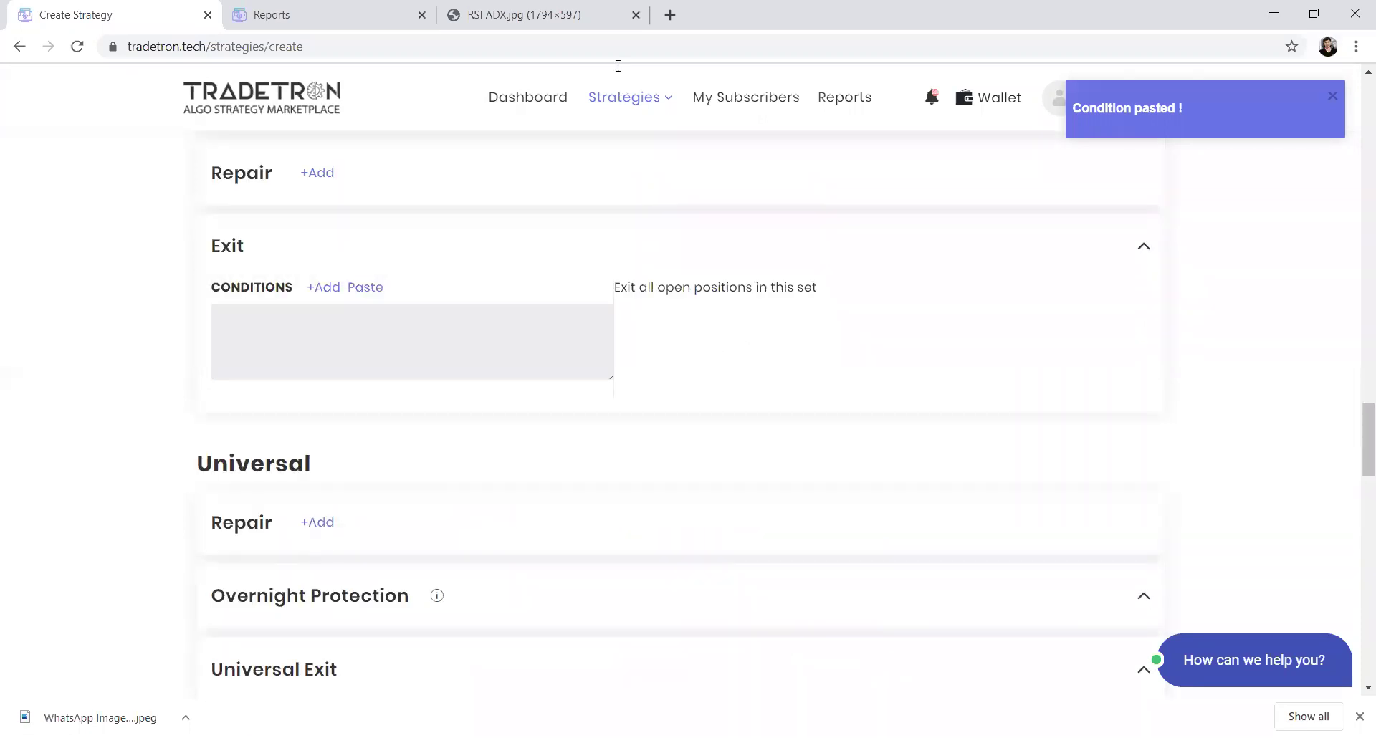
- Check the RSI ADX rules table and add a new set to the strategy
{"action": "left_click", "coordinate": [534, 15]}
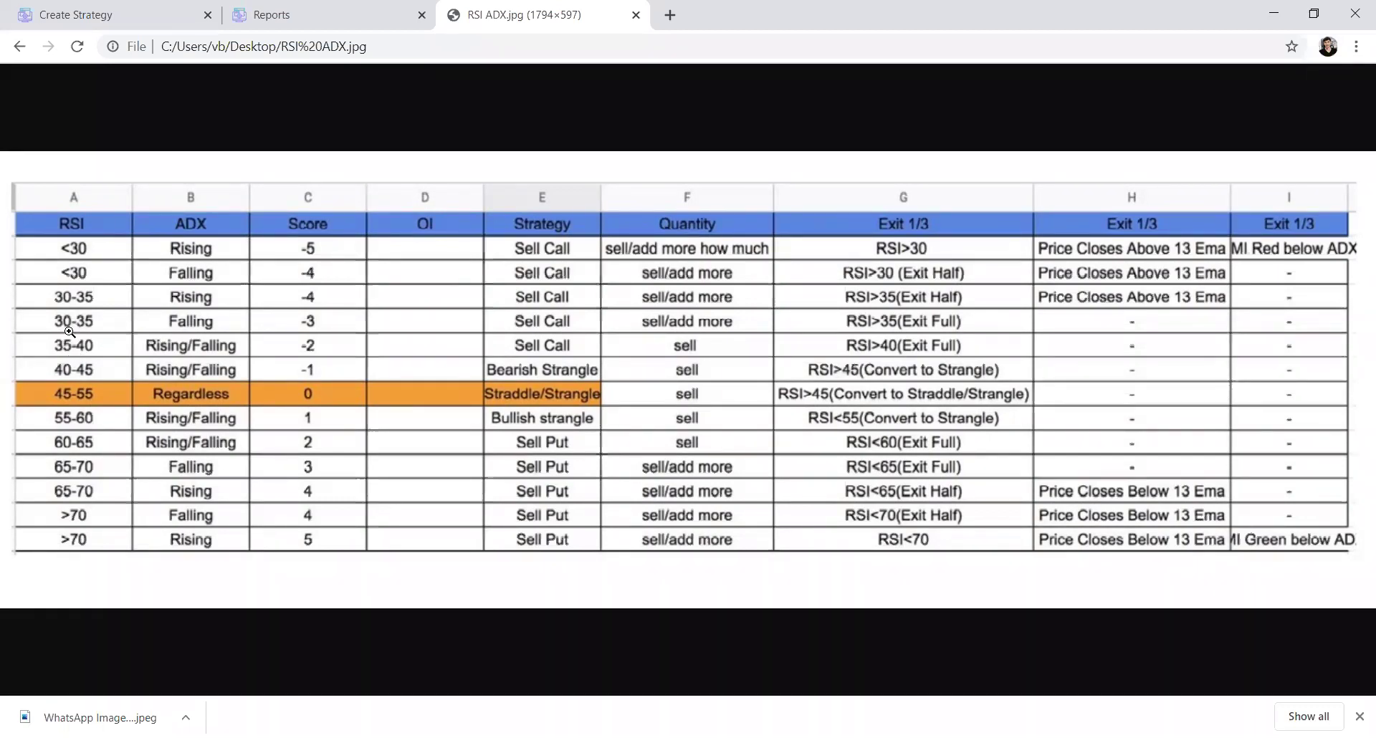
{"action": "left_click", "coordinate": [64, 22]}
{"action": "scroll", "coordinate": [181, 453], "scroll_direction": "down", "scroll_amount": 3}
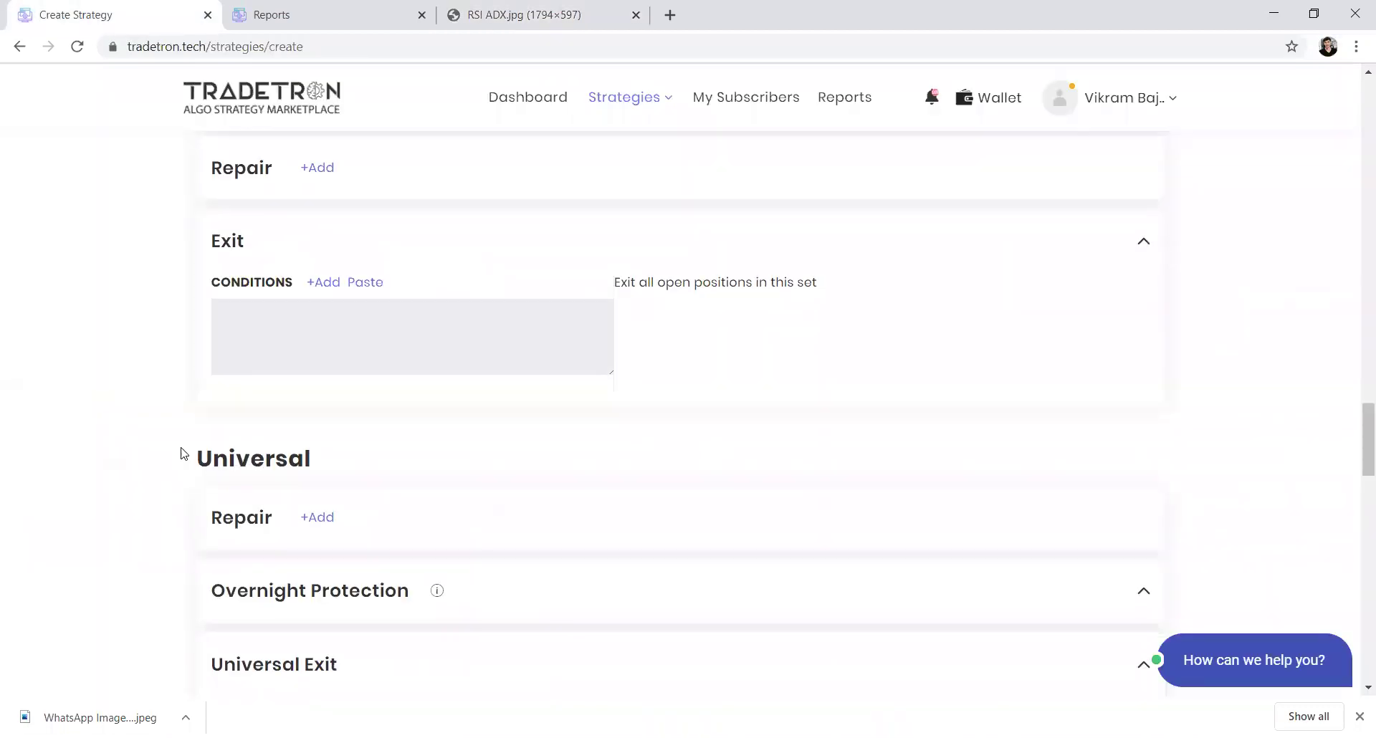
{"action": "scroll", "coordinate": [437, 406], "scroll_direction": "down", "scroll_amount": 4}
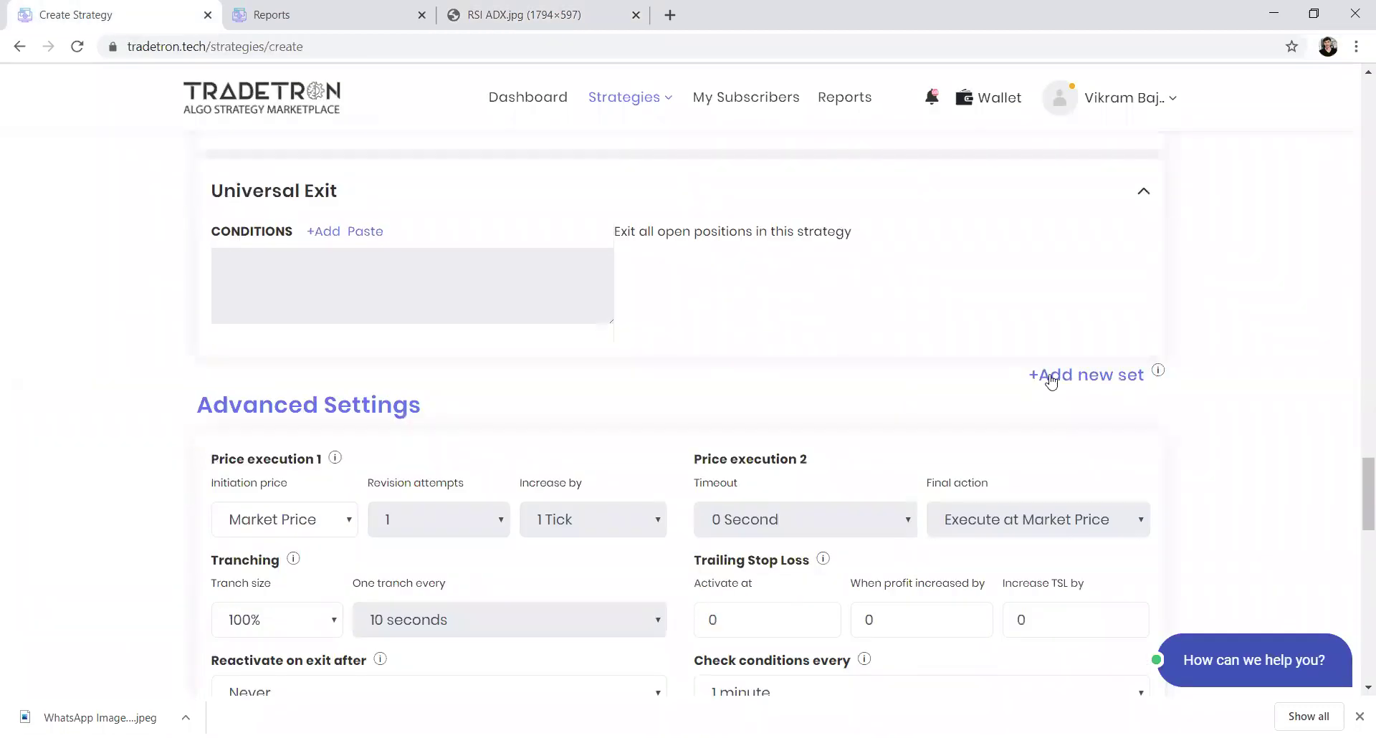
{"action": "left_click", "coordinate": [1047, 375]}
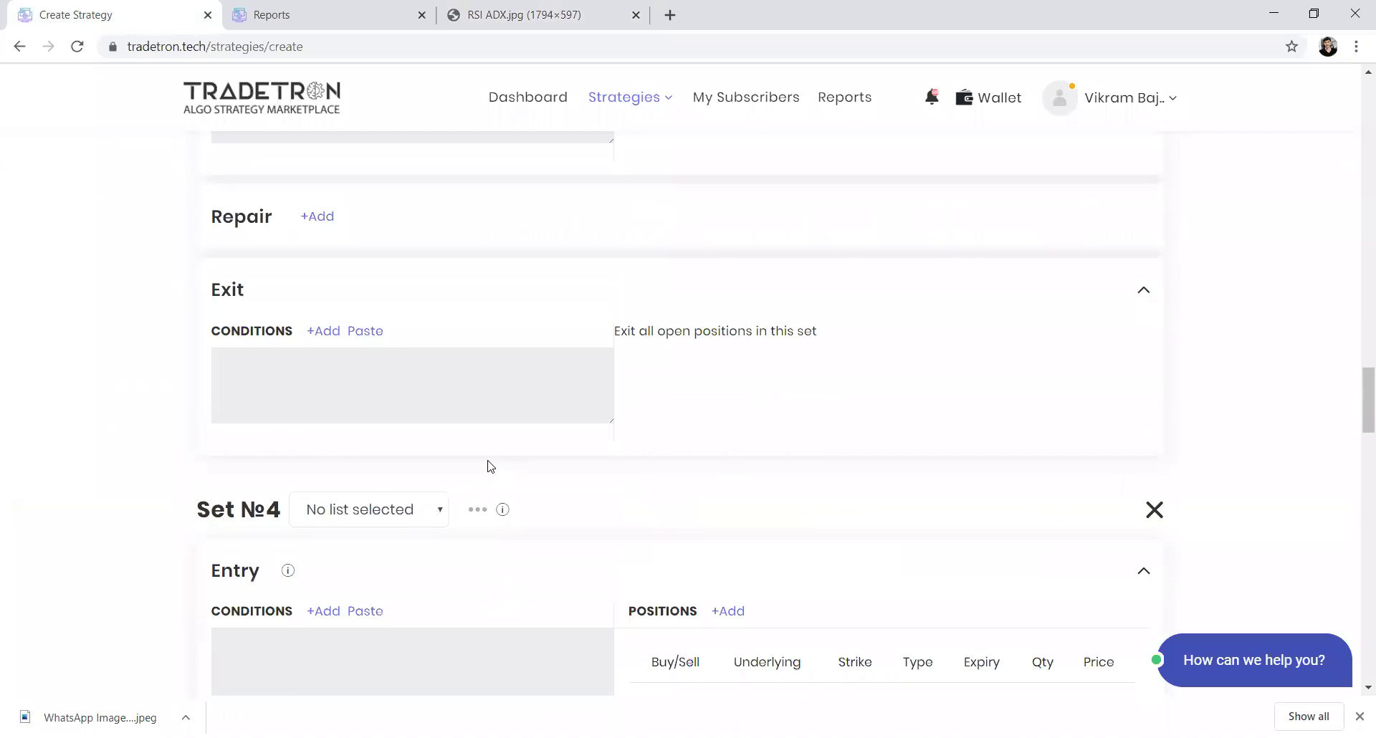
- Copy Set 2's entry condition and paste it into Set 3's entry conditions
{"action": "scroll", "coordinate": [490, 466], "scroll_direction": "up", "scroll_amount": 5}
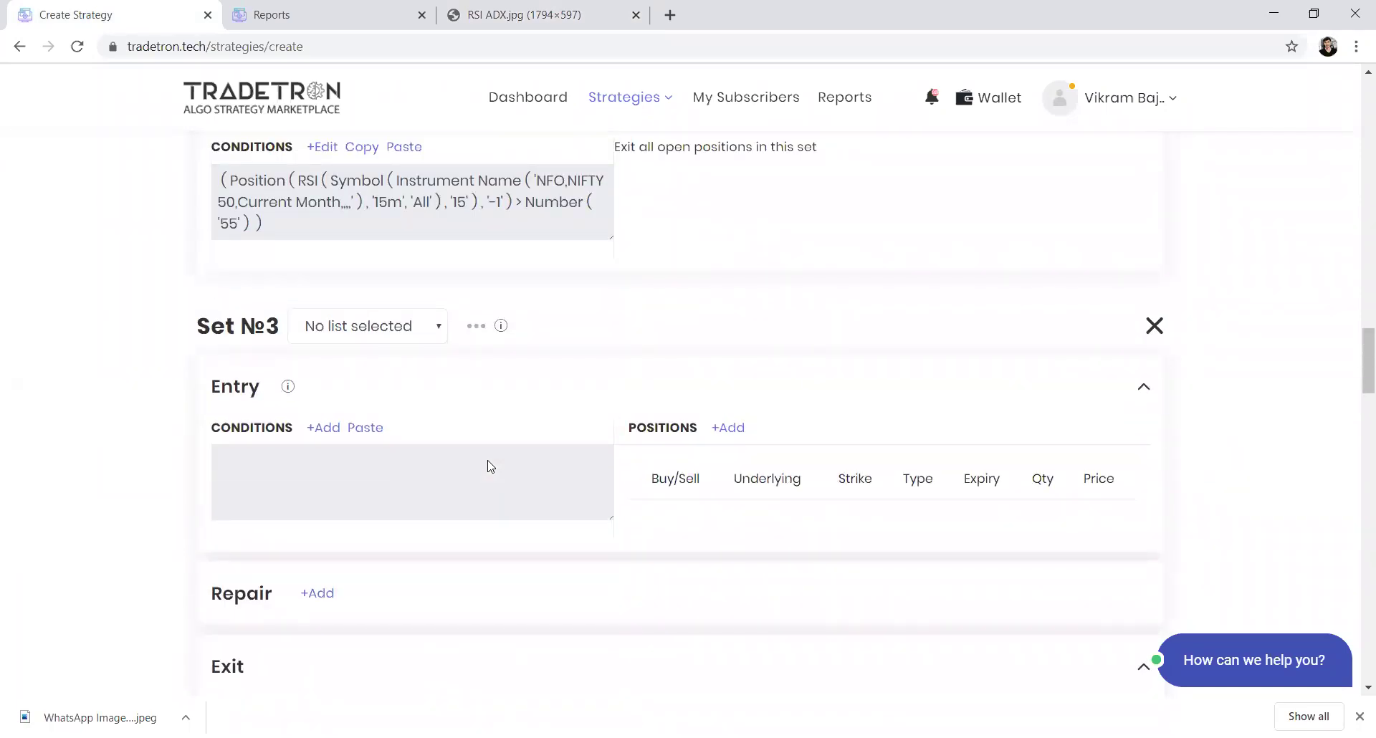
{"action": "scroll", "coordinate": [240, 412], "scroll_direction": "up", "scroll_amount": 8}
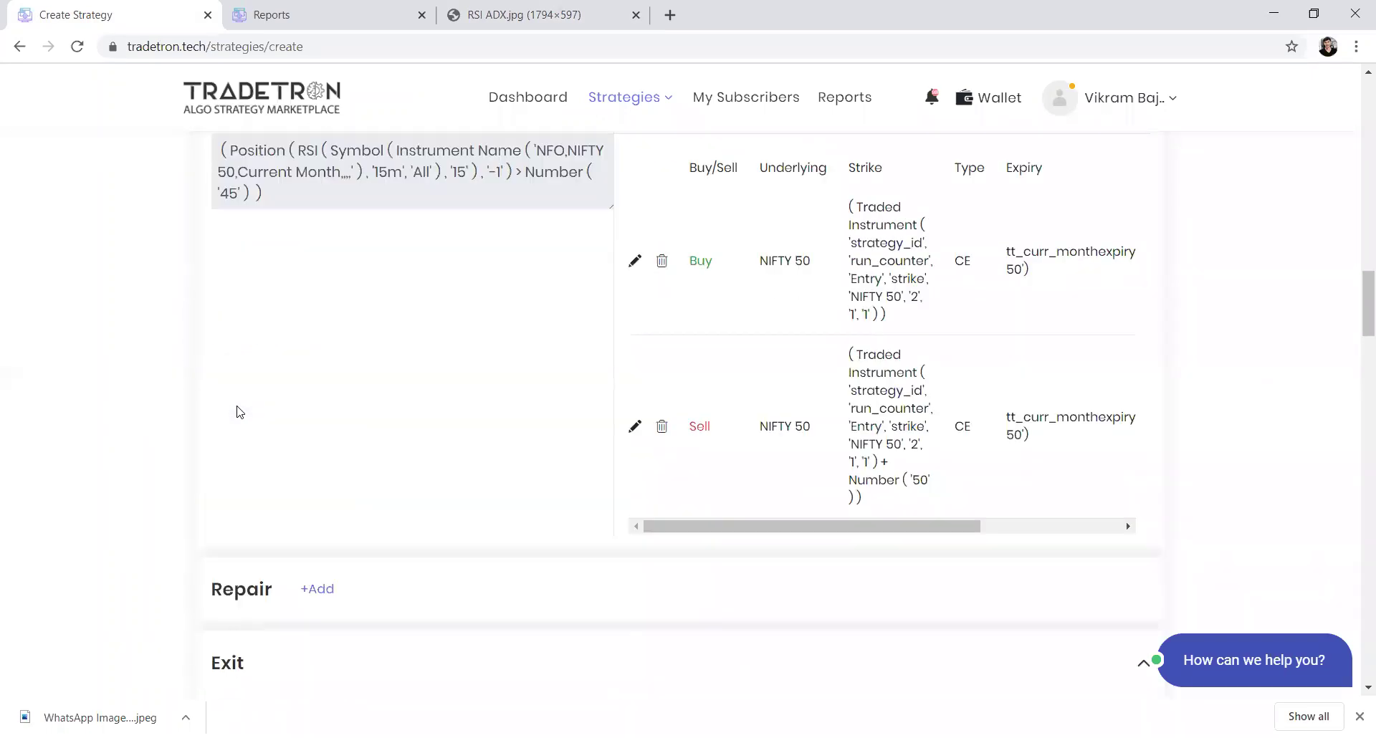
{"action": "scroll", "coordinate": [240, 412], "scroll_direction": "up", "scroll_amount": 2}
{"action": "scroll", "coordinate": [371, 256], "scroll_direction": "up", "scroll_amount": 3}
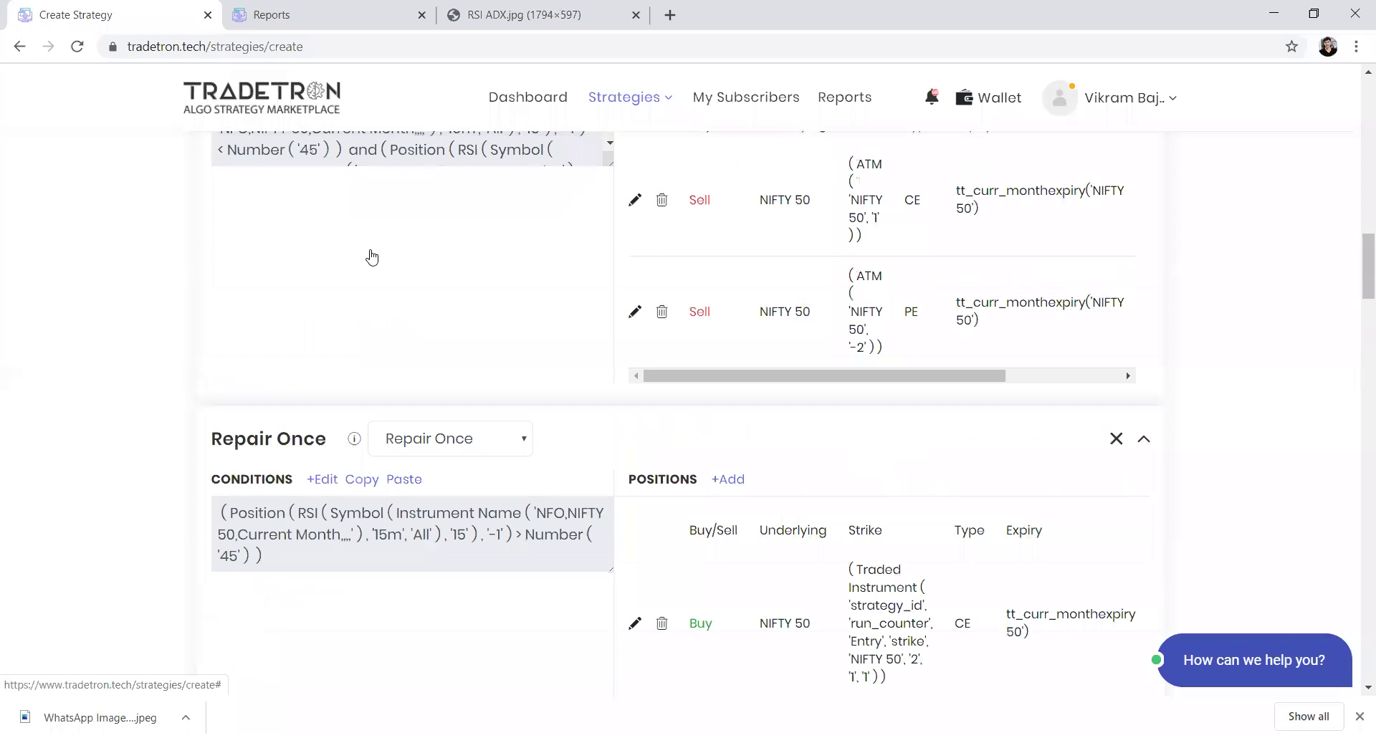
{"action": "scroll", "coordinate": [372, 256], "scroll_direction": "up", "scroll_amount": 2}
{"action": "left_click", "coordinate": [363, 198]}
{"action": "scroll", "coordinate": [351, 387], "scroll_direction": "down", "scroll_amount": 5}
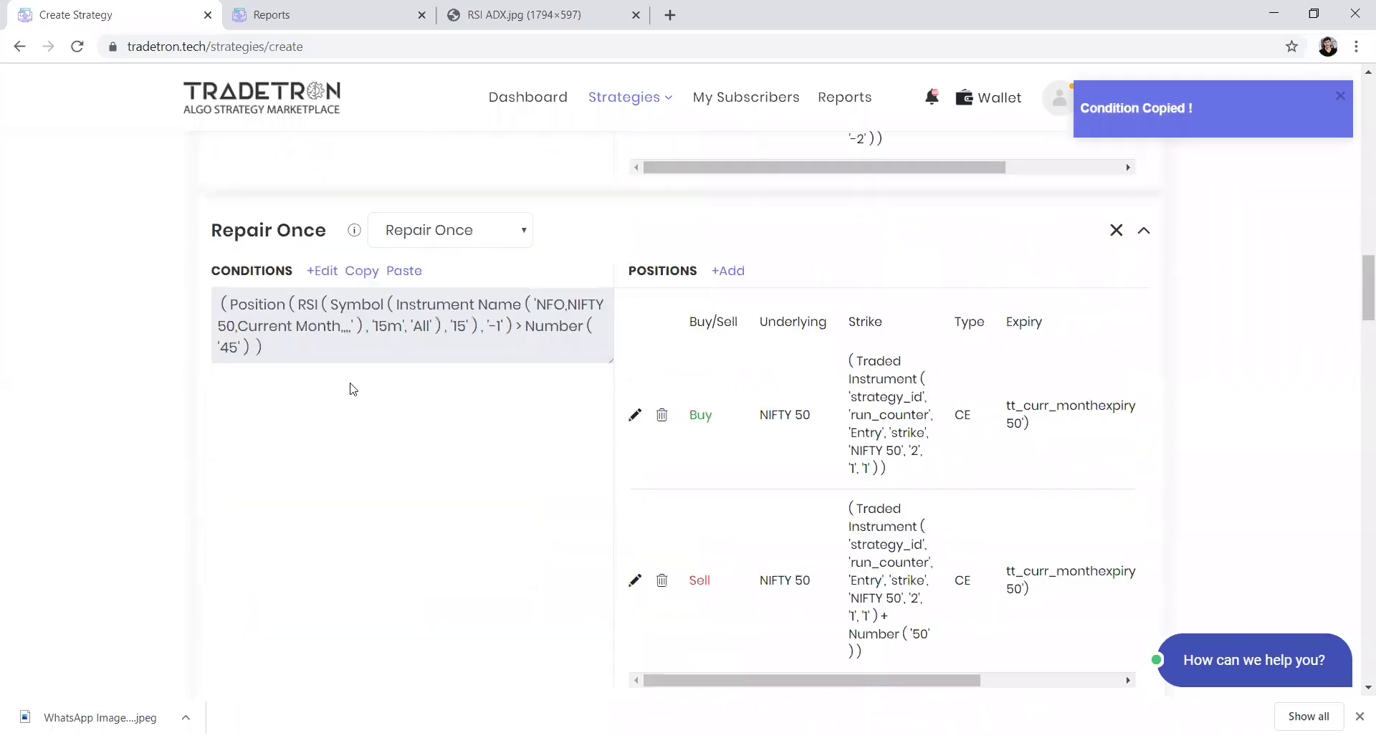
{"action": "scroll", "coordinate": [350, 389], "scroll_direction": "down", "scroll_amount": 10}
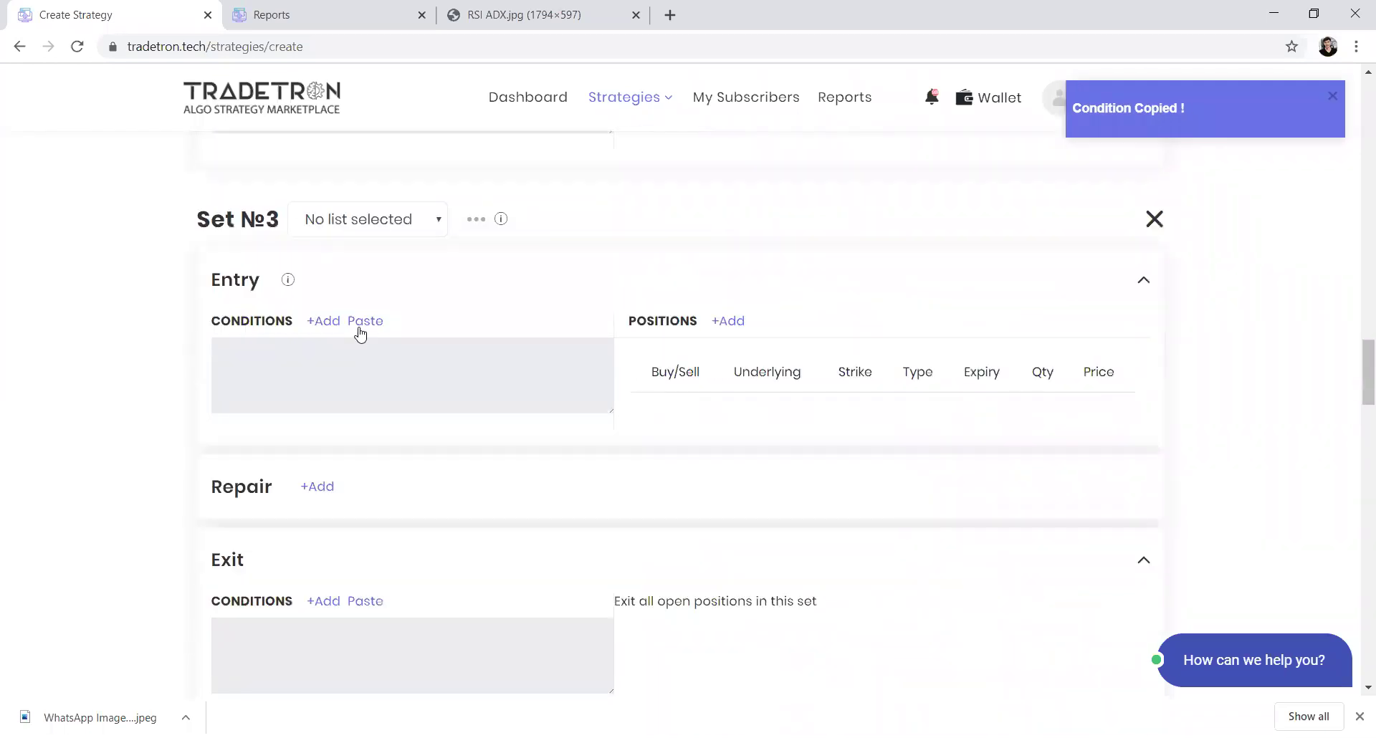
{"action": "left_click", "coordinate": [362, 324]}
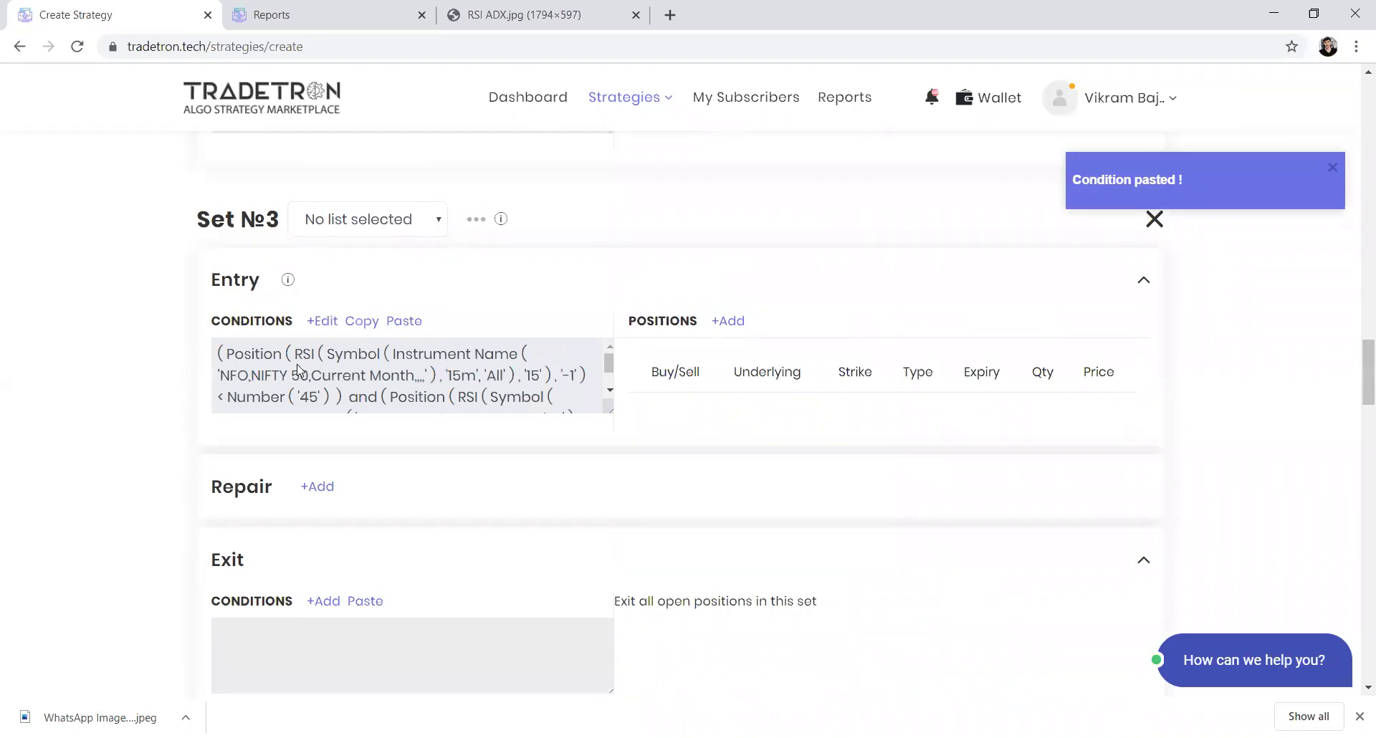
- Edit Set 3's entry condition to RSI below 40 and above 35, and submit it
{"action": "left_click", "coordinate": [321, 321]}
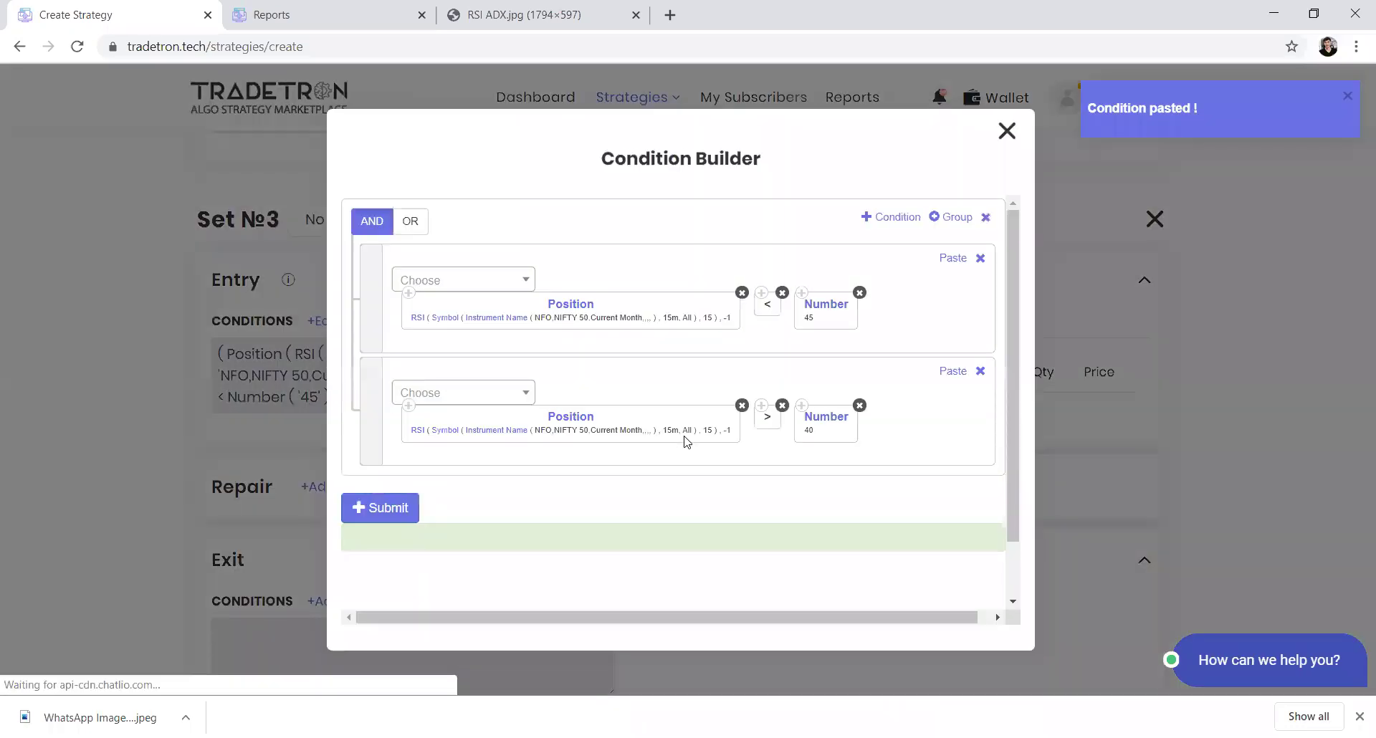
{"action": "left_click", "coordinate": [817, 417]}
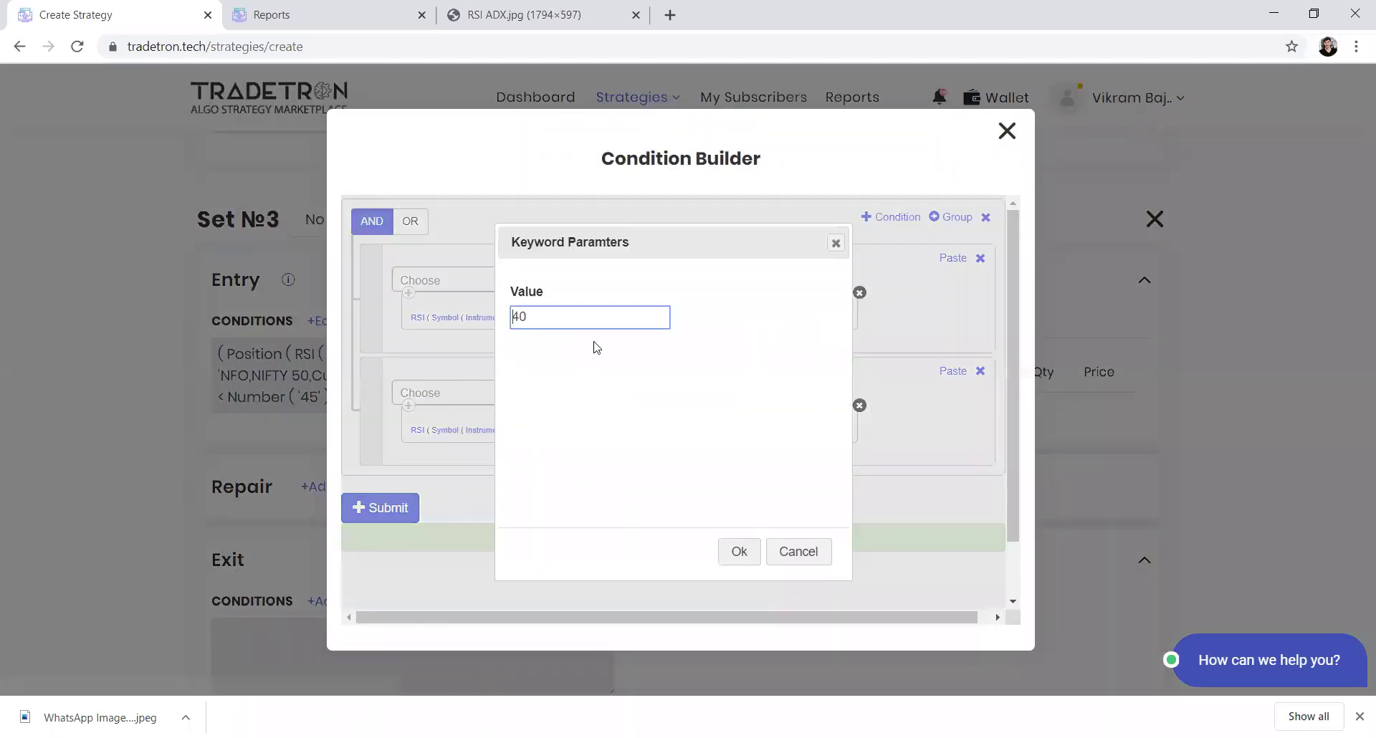
{"action": "double_click", "coordinate": [519, 322]}
{"action": "type", "text": "3"}
{"action": "left_click", "coordinate": [739, 552]}
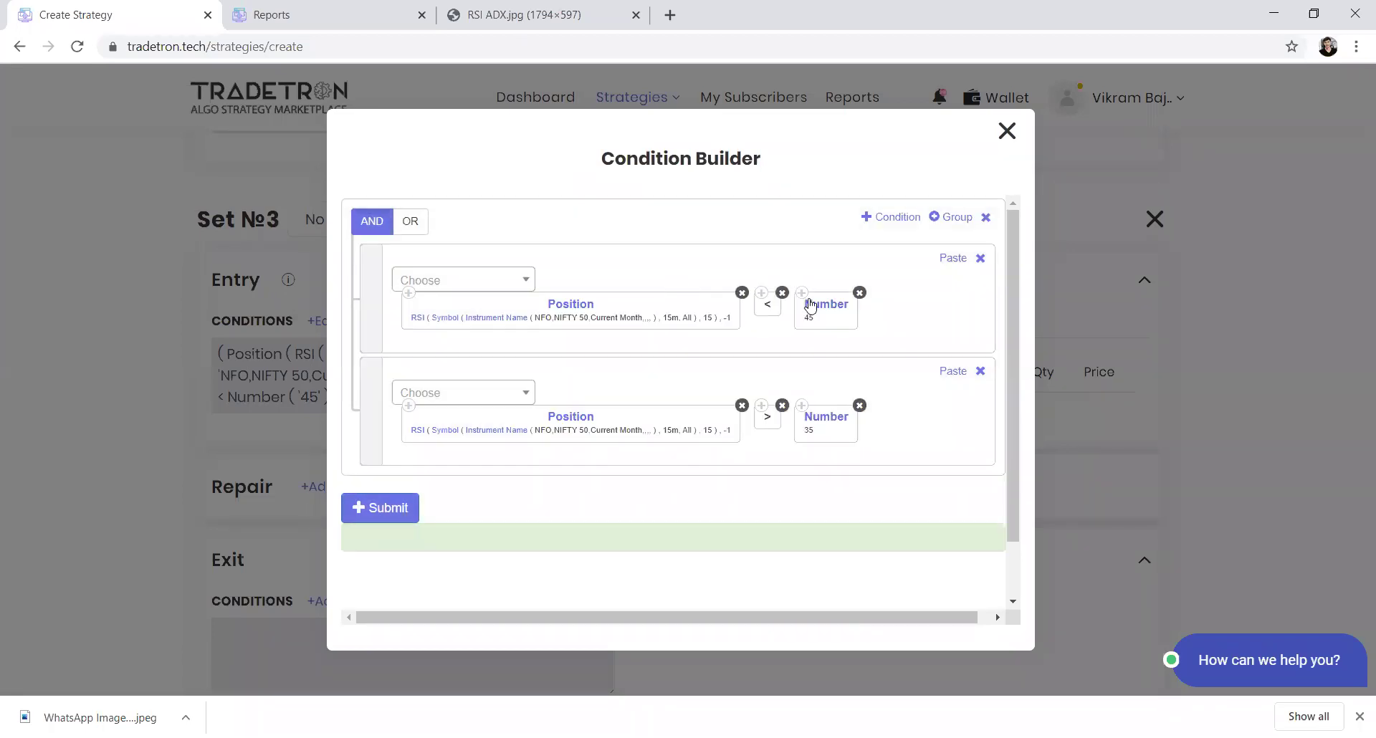
{"action": "left_click", "coordinate": [810, 307]}
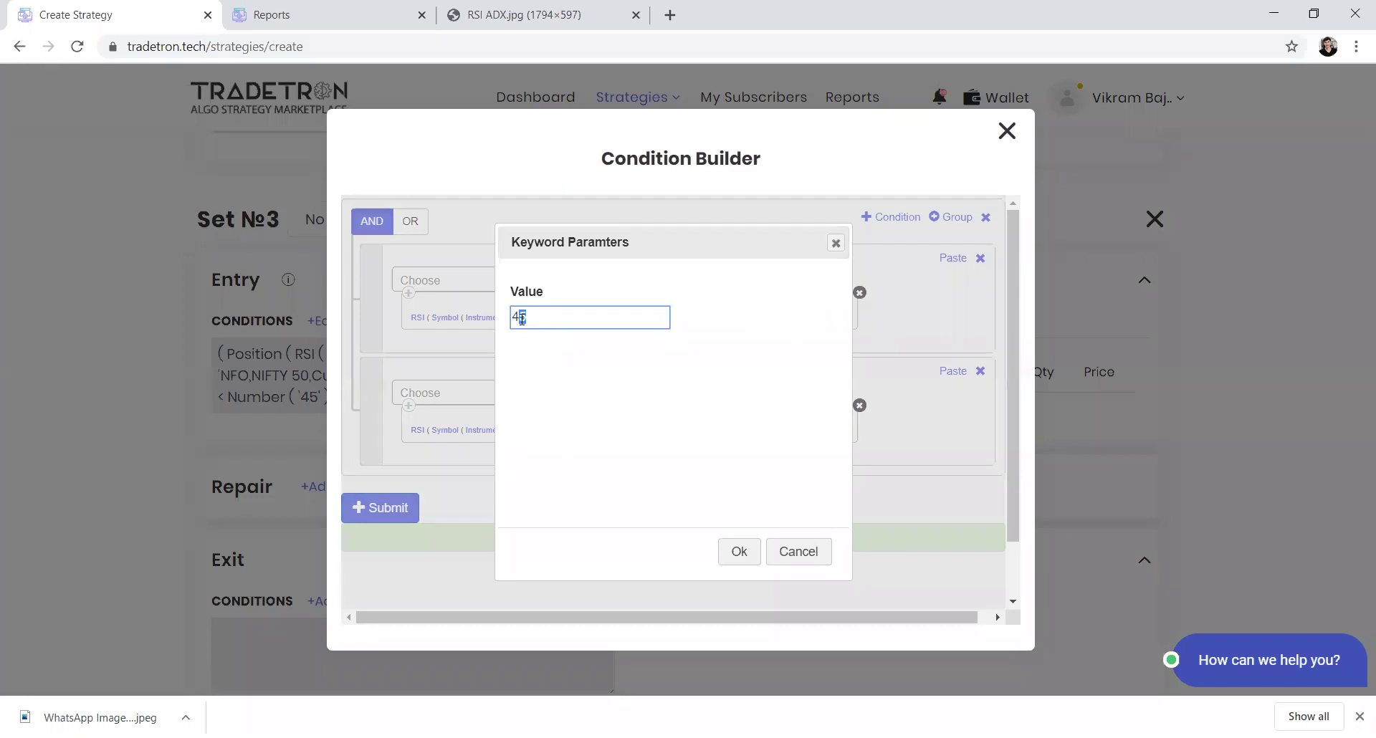
{"action": "left_click", "coordinate": [734, 552]}
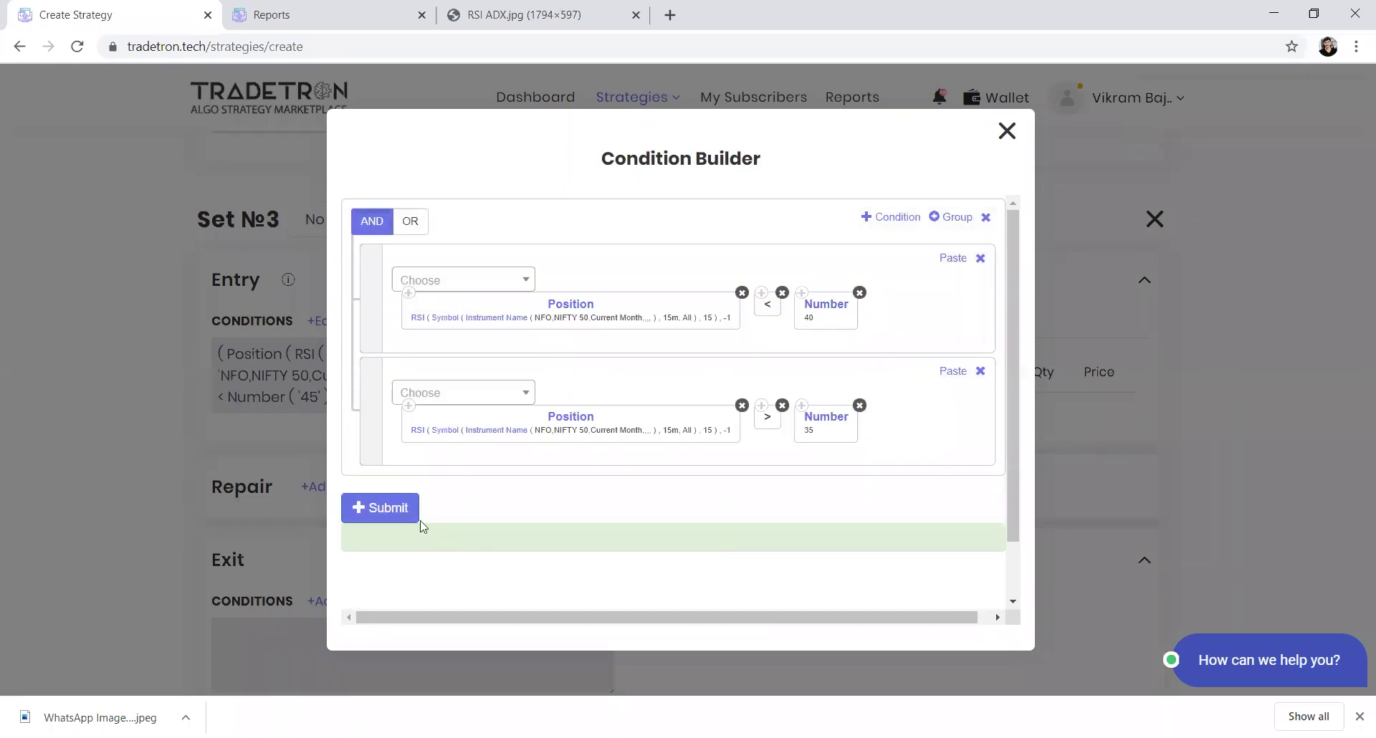
{"action": "left_click", "coordinate": [398, 510]}
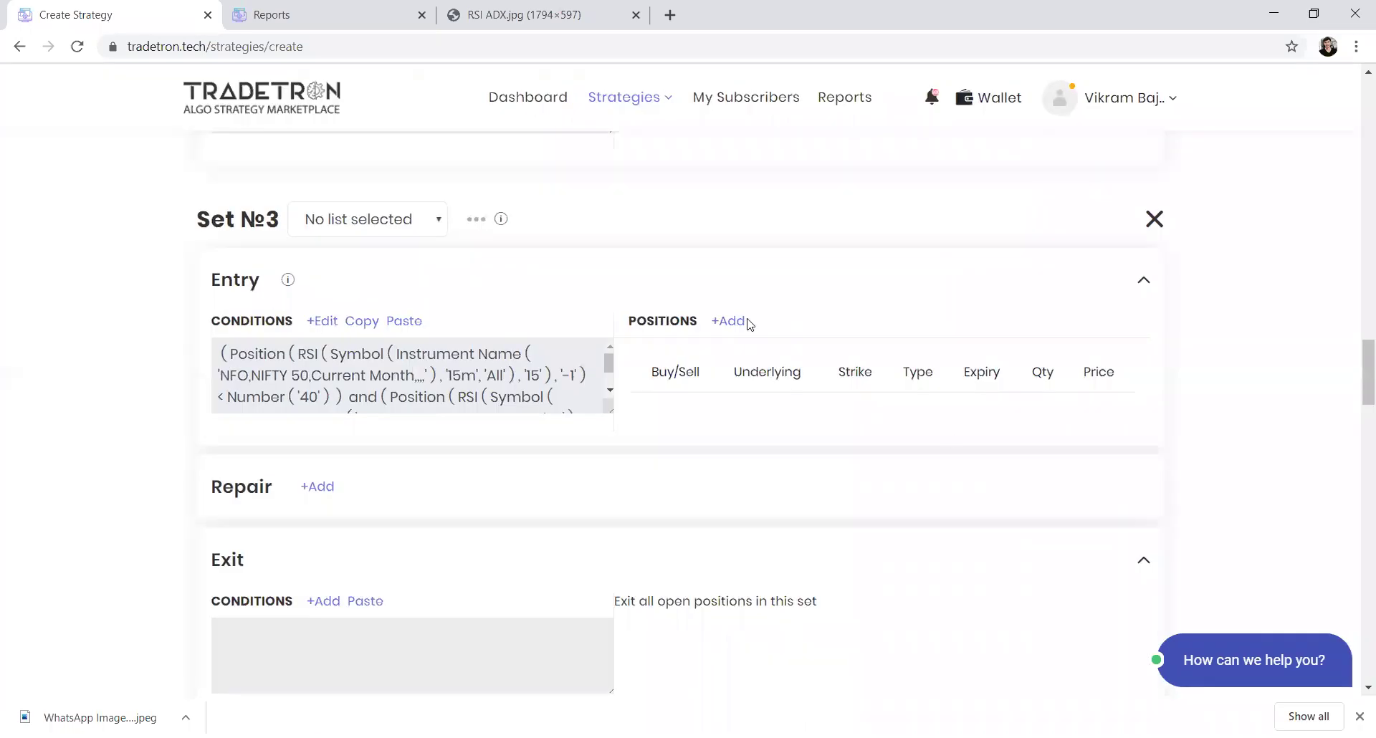
- Start a sell position for Set 3's entry with exchange NFO, type Call and underlying NIFTY 50
{"action": "left_click", "coordinate": [738, 321]}
{"action": "left_click", "coordinate": [753, 187]}
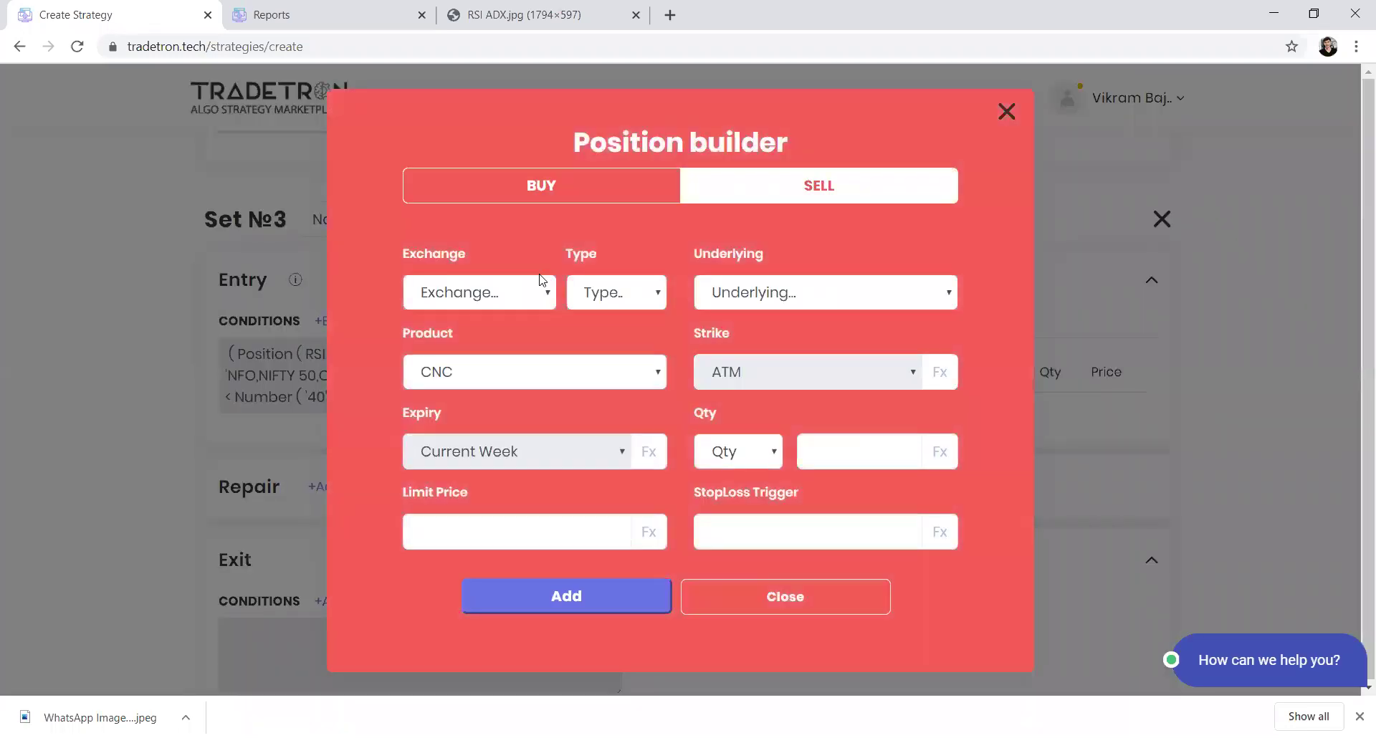
{"action": "left_click", "coordinate": [536, 291]}
{"action": "left_click", "coordinate": [481, 410]}
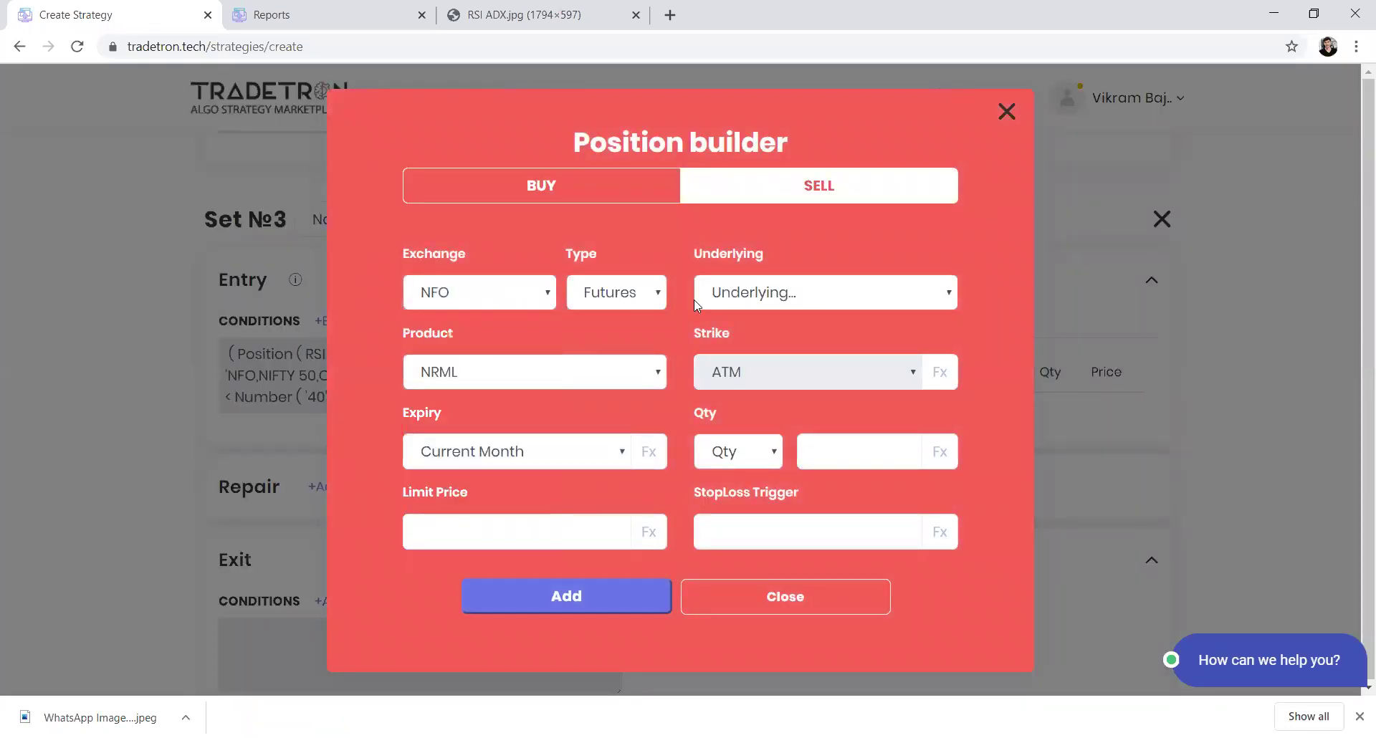
{"action": "left_click", "coordinate": [653, 307]}
{"action": "left_click", "coordinate": [624, 382]}
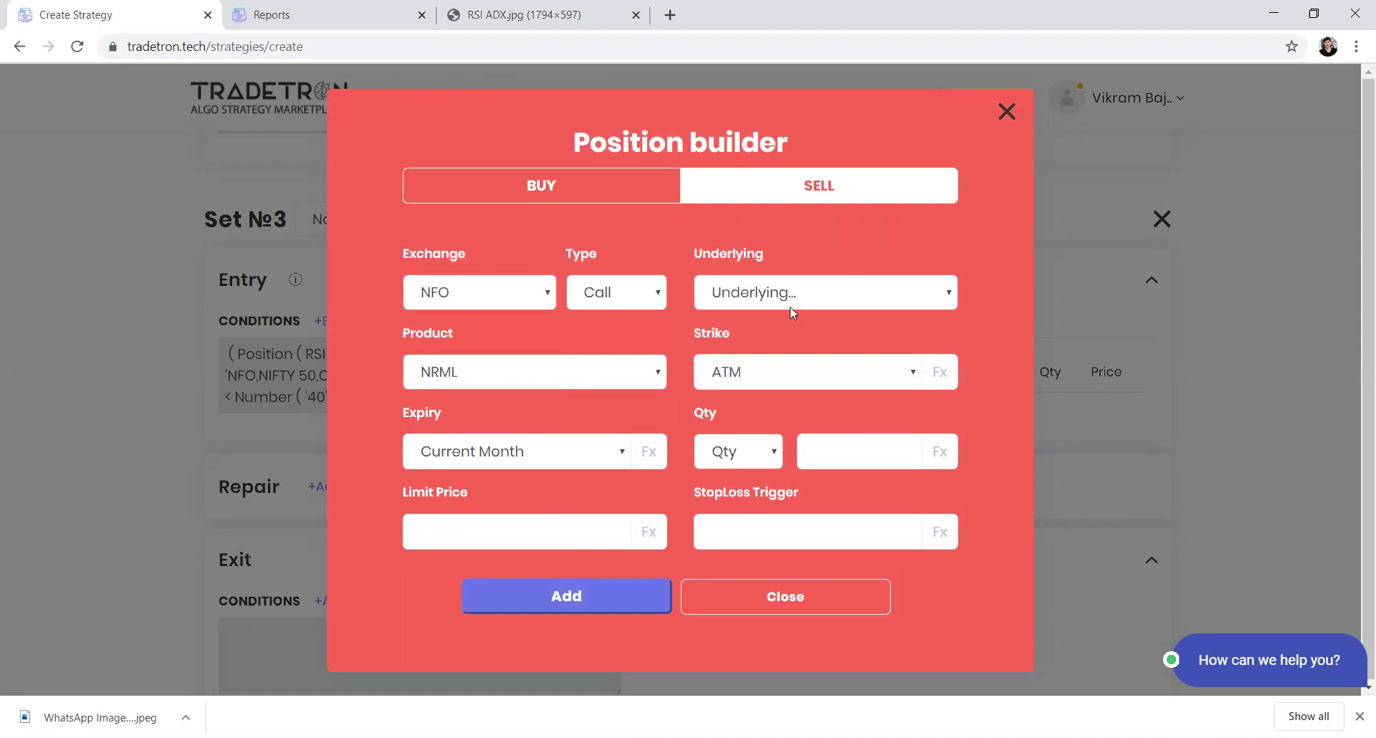
{"action": "left_click", "coordinate": [790, 306]}
{"action": "type", "text": "nifty"}
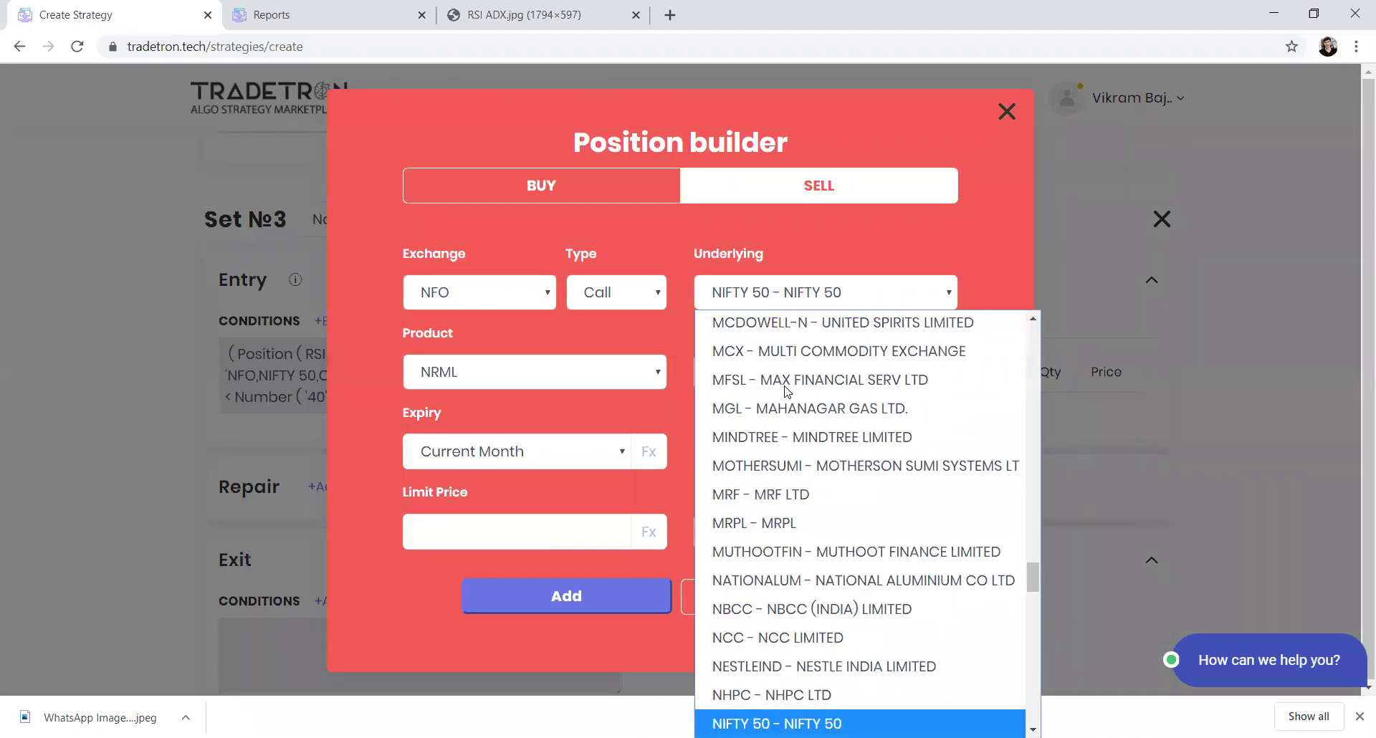
{"action": "key", "text": "Return"}
- Set the position's quantity to 3 lots, add it to Set 3's entry and close the position builder
{"action": "left_click", "coordinate": [755, 459]}
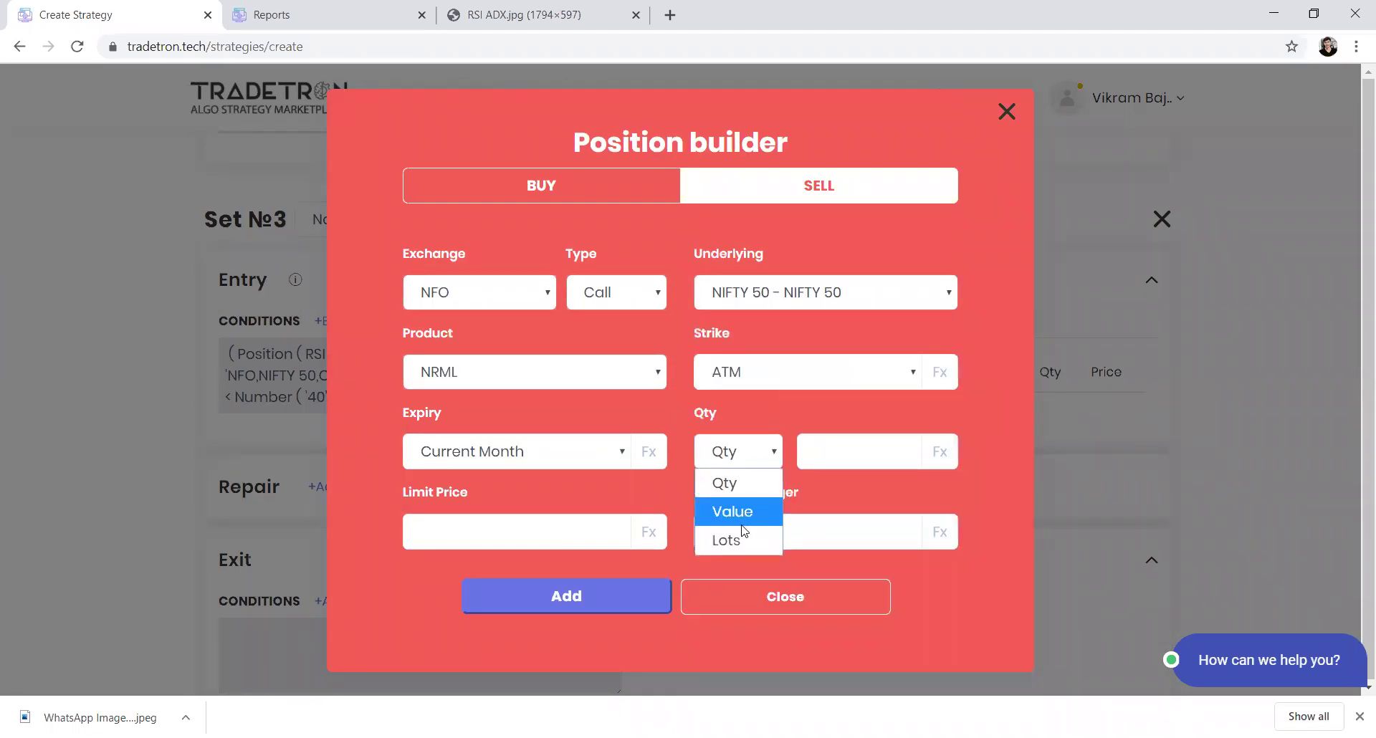
{"action": "left_click", "coordinate": [742, 538]}
{"action": "left_click", "coordinate": [837, 457]}
{"action": "type", "text": "3"}
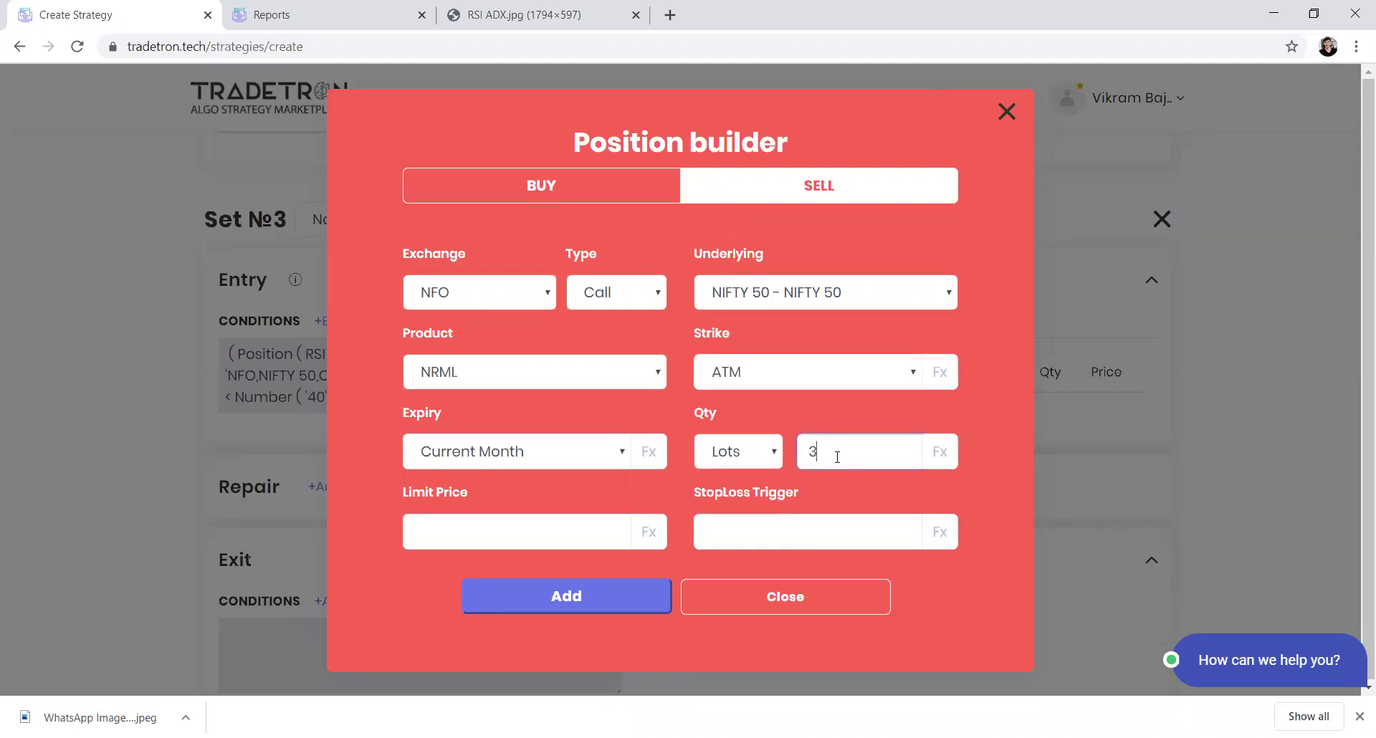
{"action": "left_click", "coordinate": [607, 615]}
{"action": "left_click", "coordinate": [689, 596]}
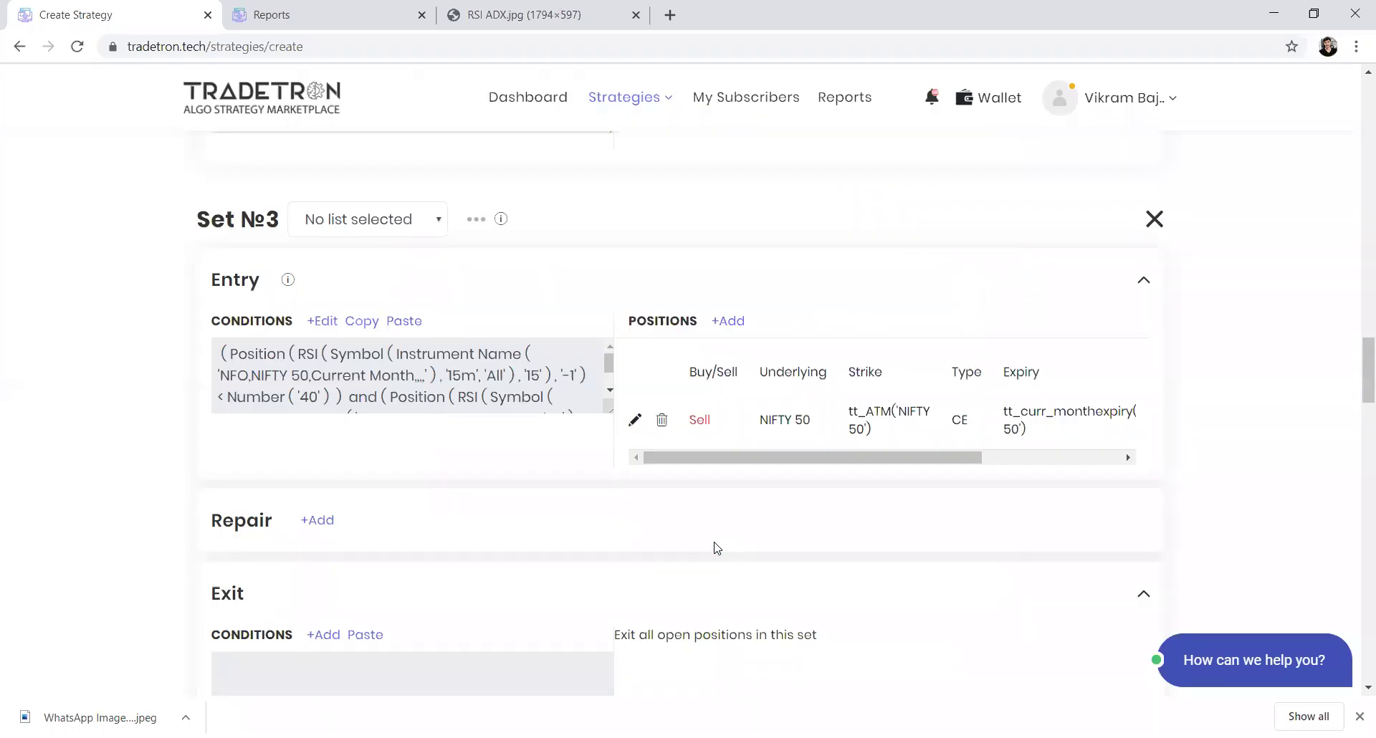
{"action": "scroll", "coordinate": [716, 549], "scroll_direction": "down", "scroll_amount": 2}
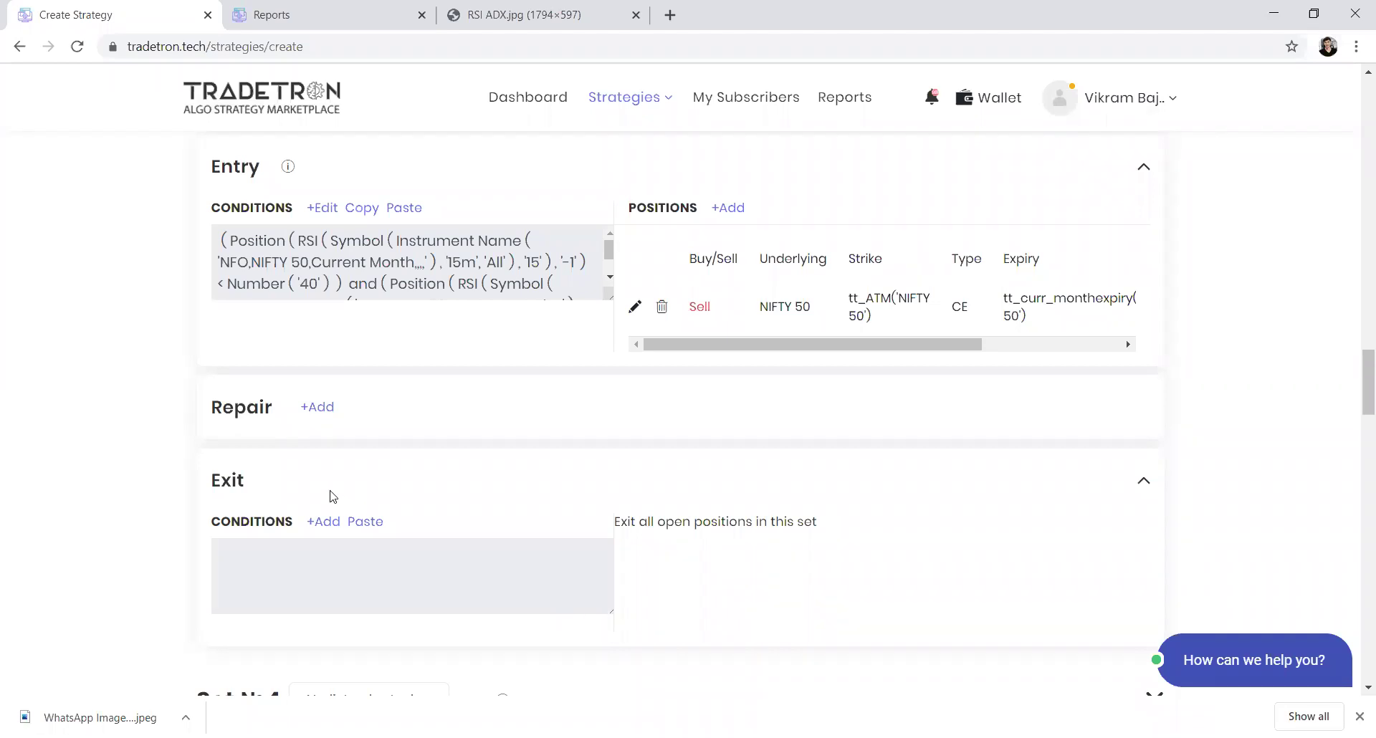
{"action": "left_click", "coordinate": [323, 522]}
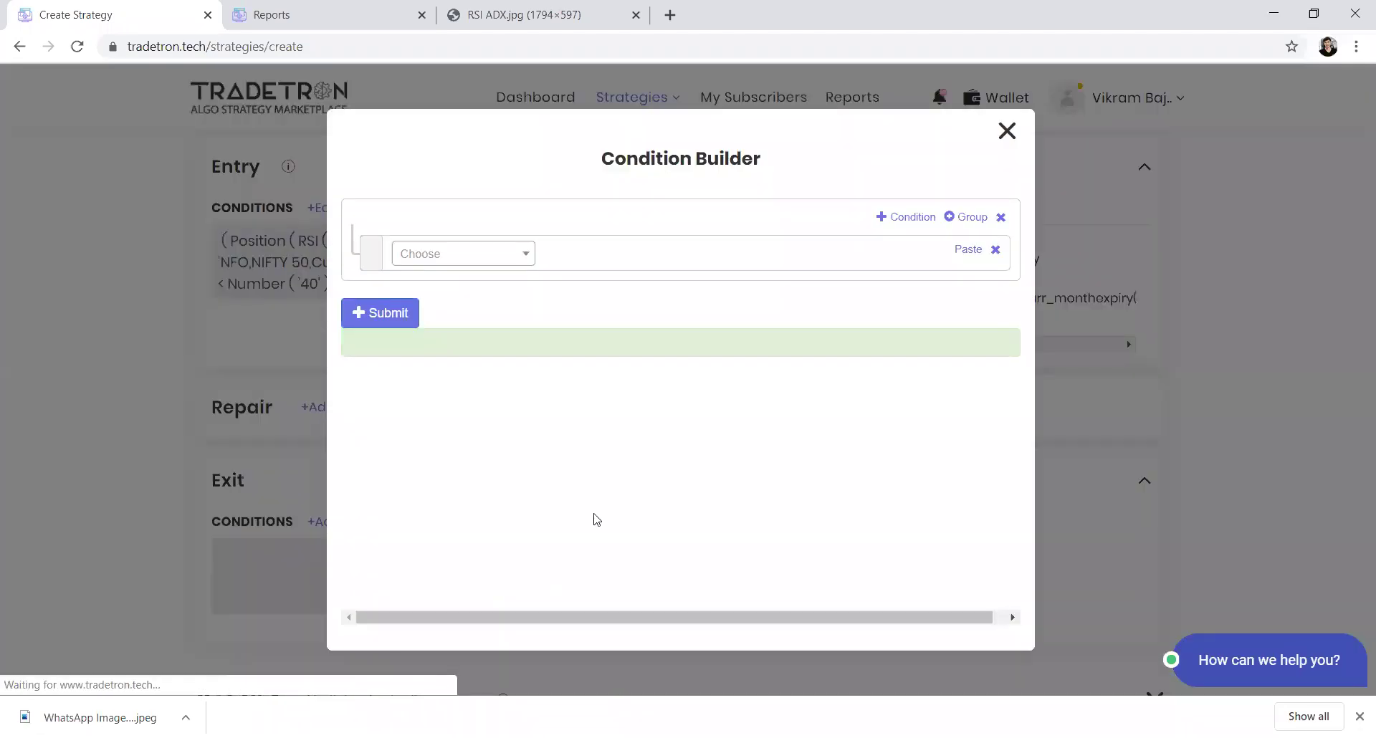
{"action": "left_click", "coordinate": [1007, 130]}
- Copy Set 3's entry condition and paste it into the same set's exit conditions
{"action": "scroll", "coordinate": [583, 379], "scroll_direction": "up", "scroll_amount": 12}
{"action": "scroll", "coordinate": [589, 379], "scroll_direction": "down", "scroll_amount": 10}
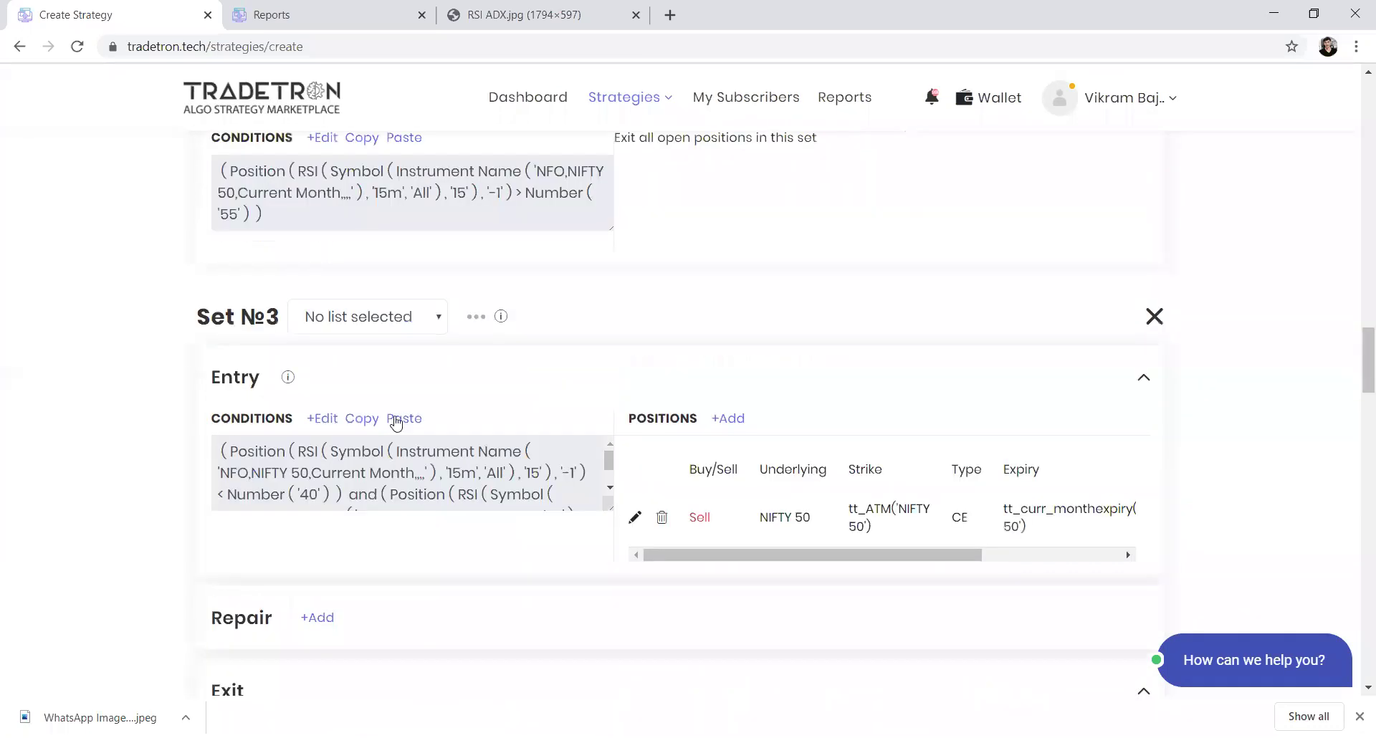
{"action": "left_click", "coordinate": [363, 422]}
{"action": "scroll", "coordinate": [415, 563], "scroll_direction": "down", "scroll_amount": 6}
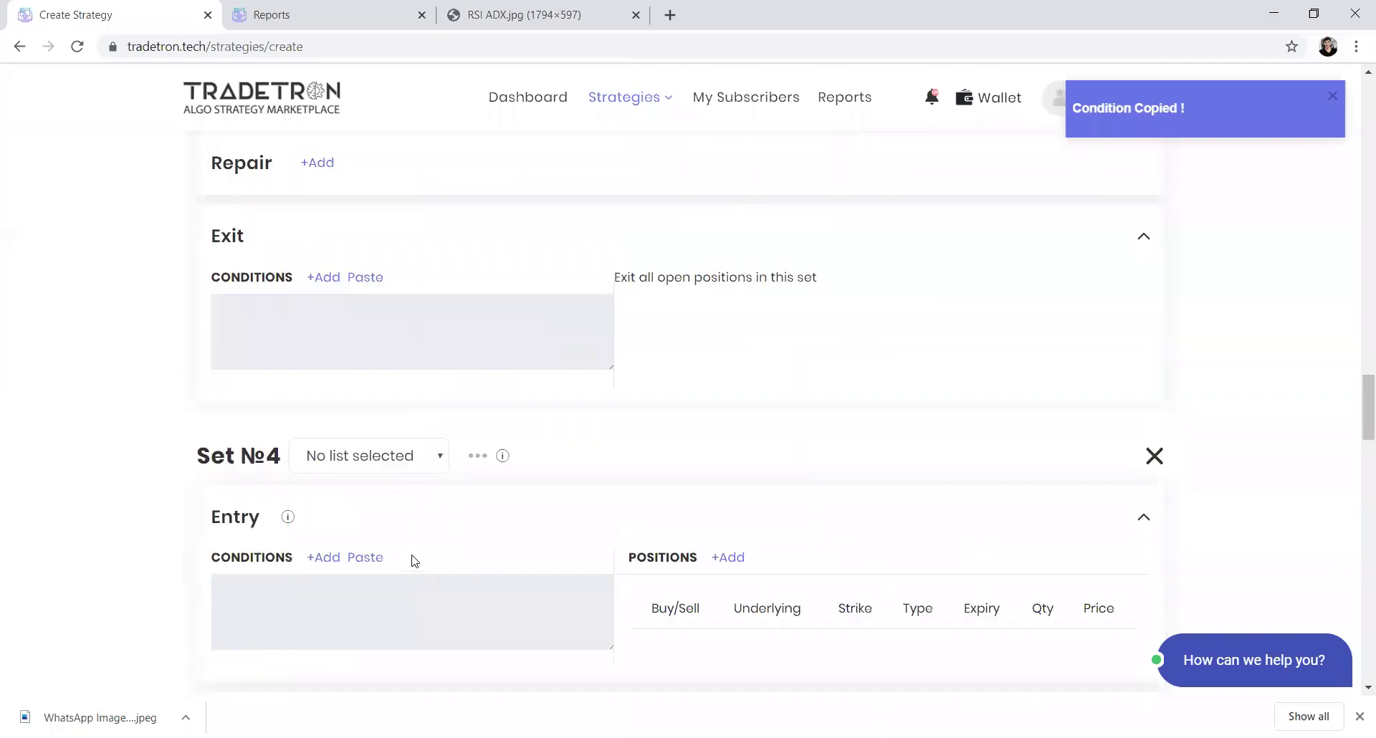
{"action": "scroll", "coordinate": [415, 562], "scroll_direction": "down", "scroll_amount": 1}
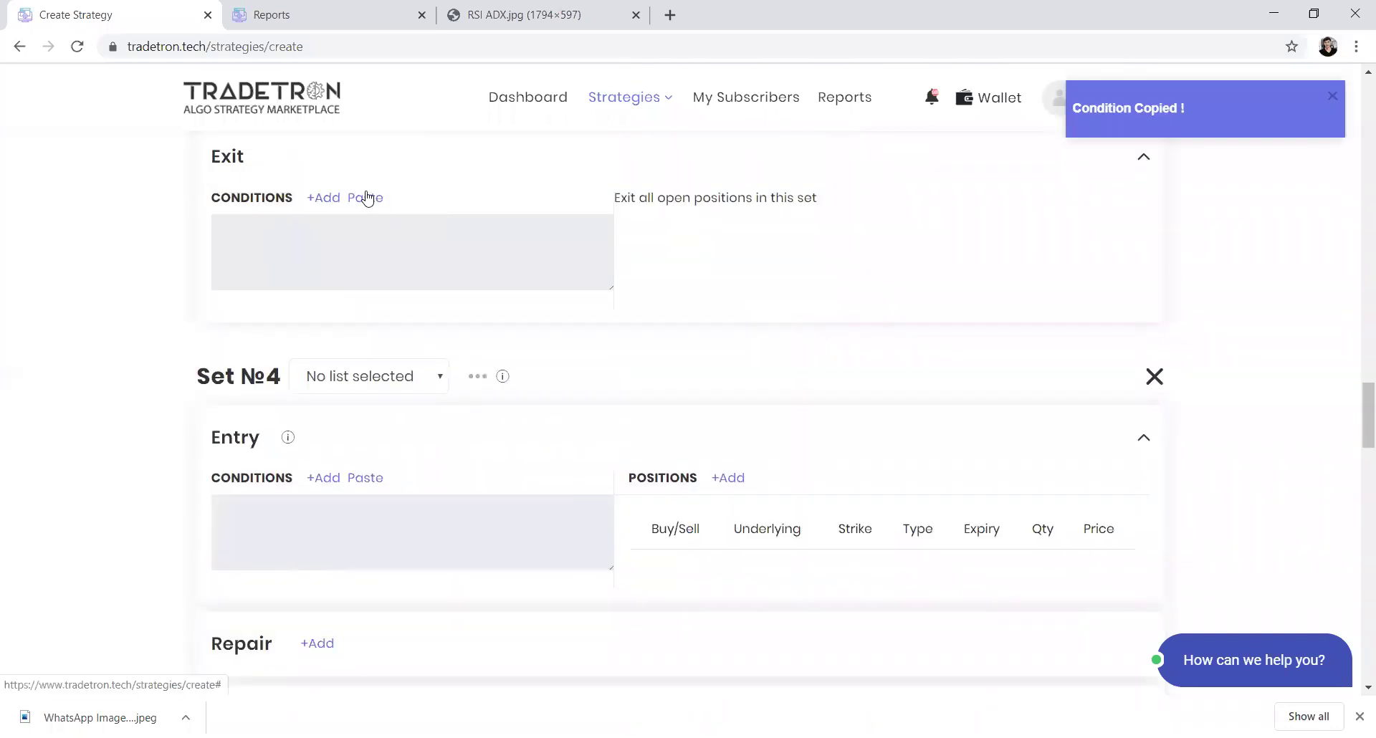
{"action": "left_click", "coordinate": [365, 198]}
- Edit Set 3's exit condition to only RSI greater than 40, removing the second condition, and submit it
{"action": "left_click", "coordinate": [326, 198]}
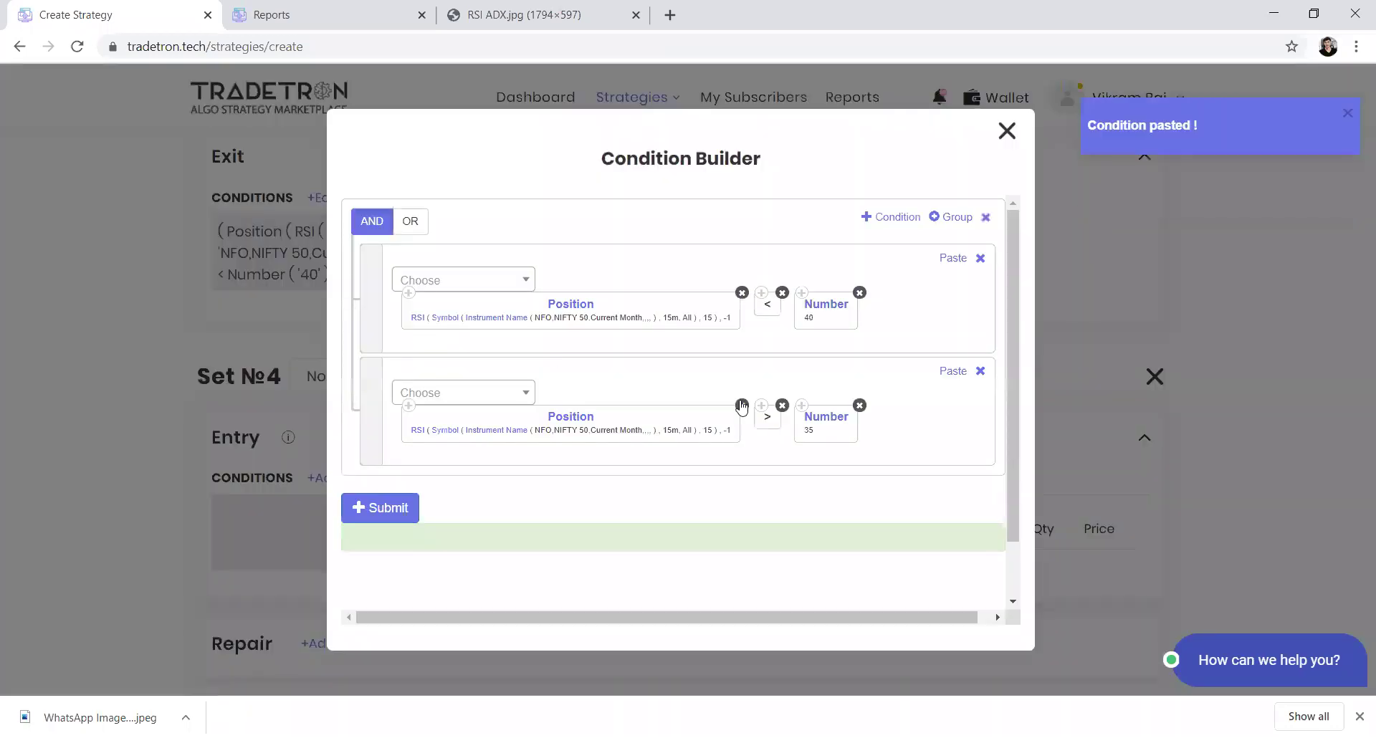
{"action": "left_click", "coordinate": [980, 371]}
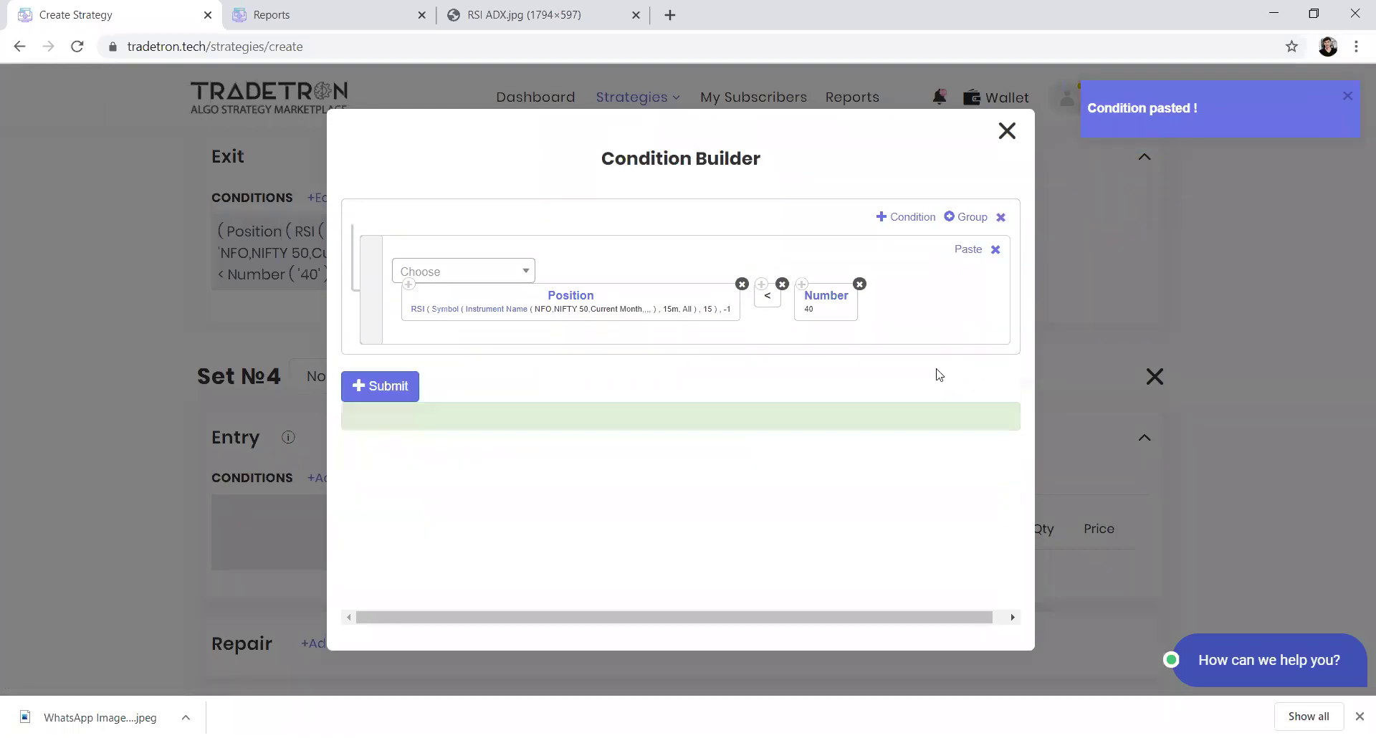
{"action": "left_click", "coordinate": [783, 284]}
{"action": "left_click", "coordinate": [504, 280]}
{"action": "type", "text": ">"}
{"action": "key", "text": "Return"}
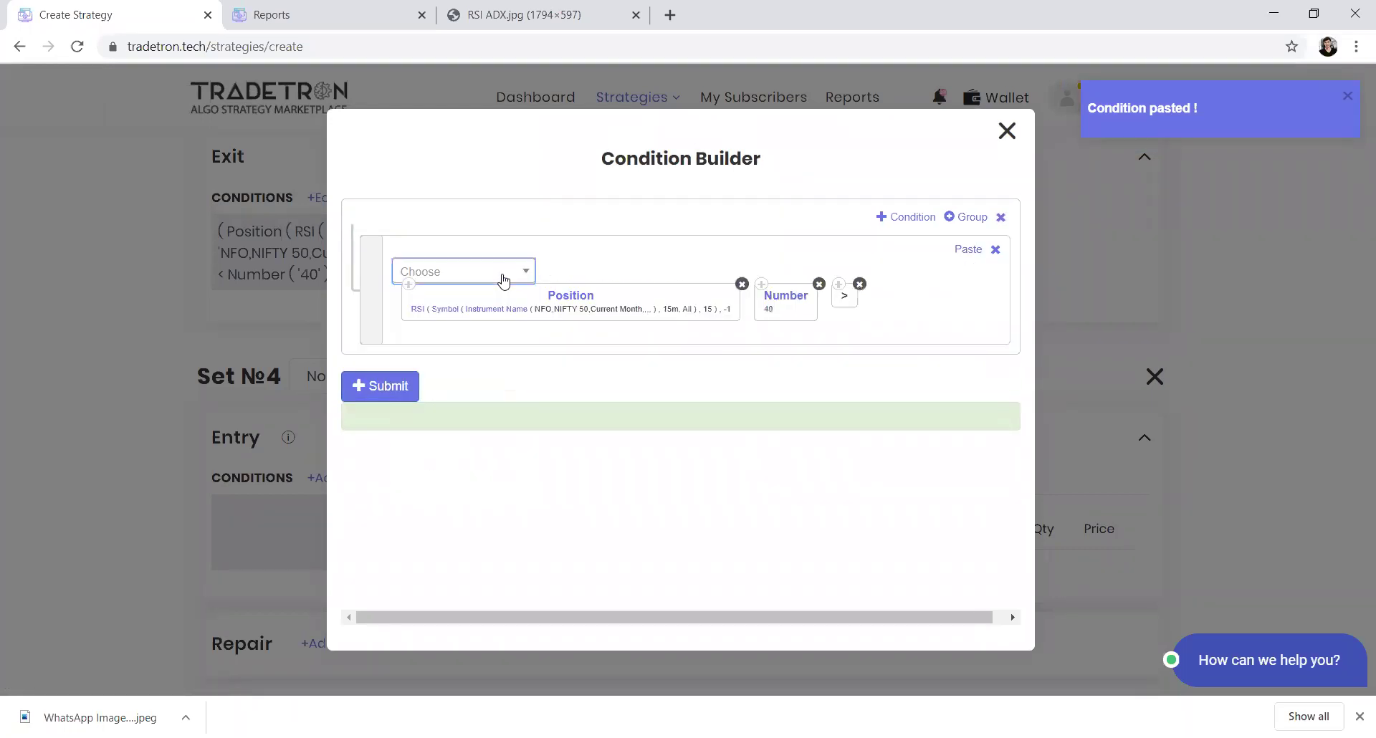
{"action": "left_click_drag", "start_coordinate": [844, 296], "coordinate": [761, 298]}
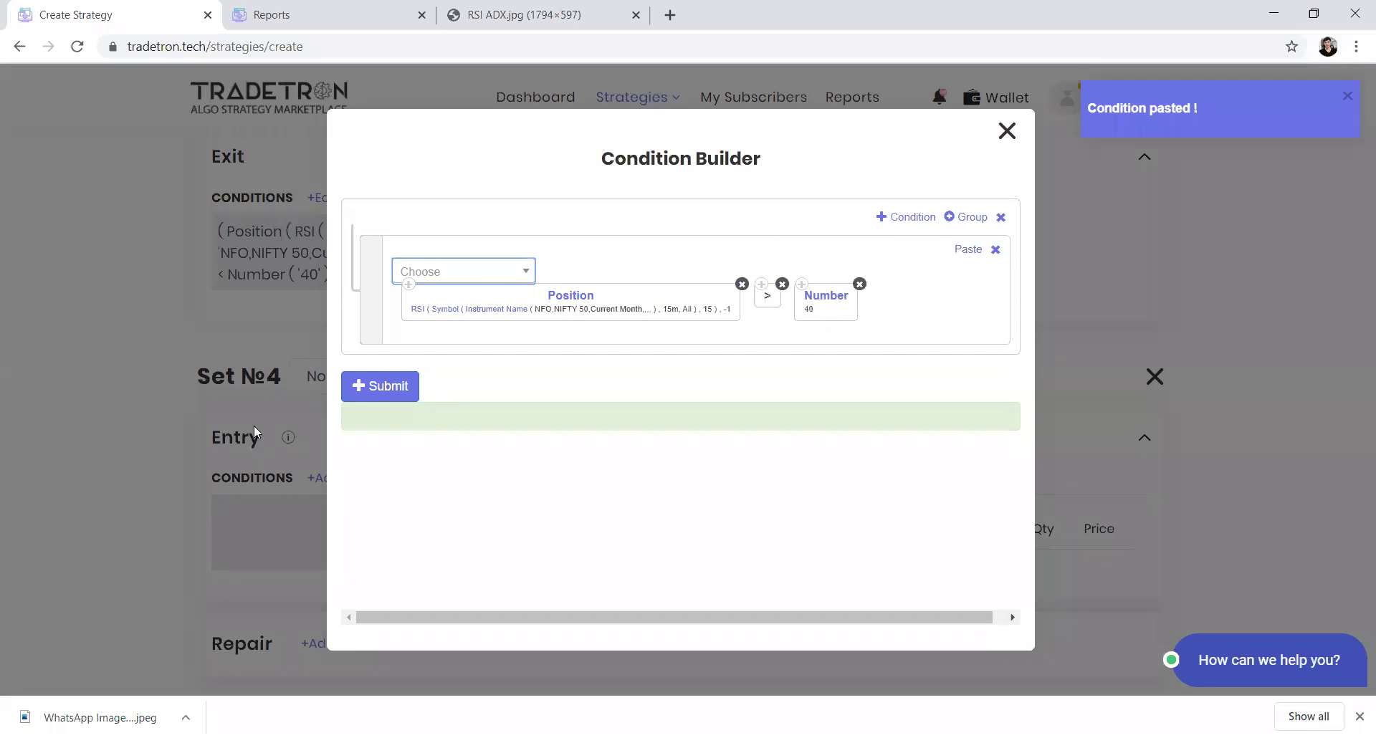
{"action": "left_click", "coordinate": [362, 399]}
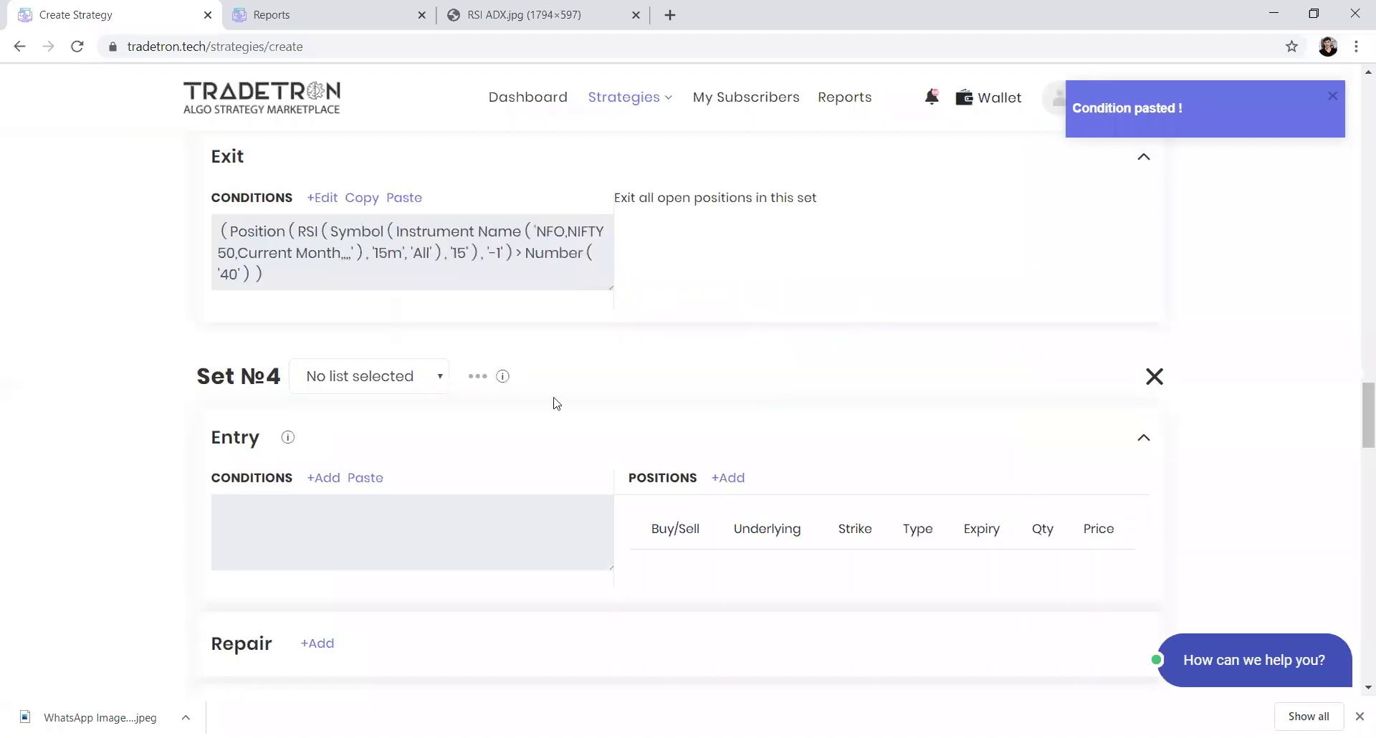
- Check the RSI ADX rules table and add a Repair Once block to Set 3
{"action": "scroll", "coordinate": [484, 407], "scroll_direction": "up", "scroll_amount": 7}
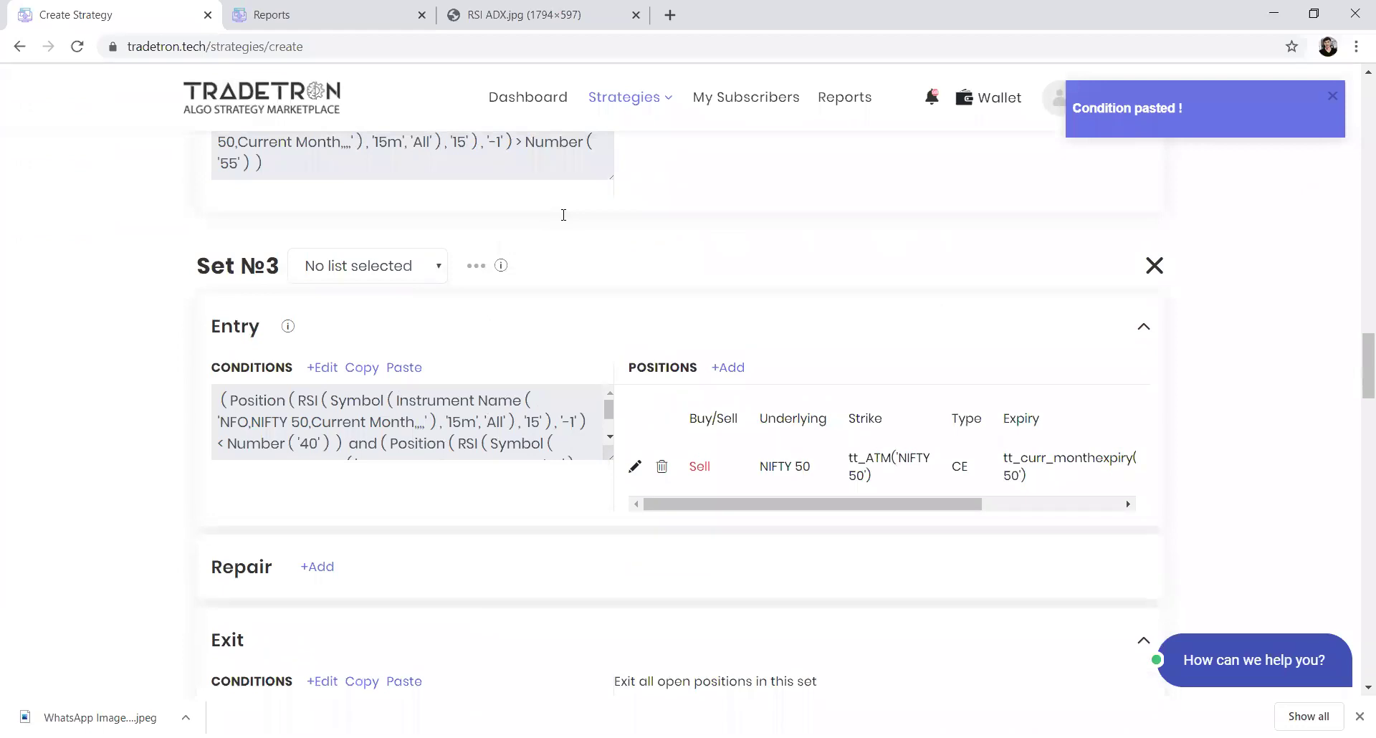
{"action": "left_click", "coordinate": [516, 15]}
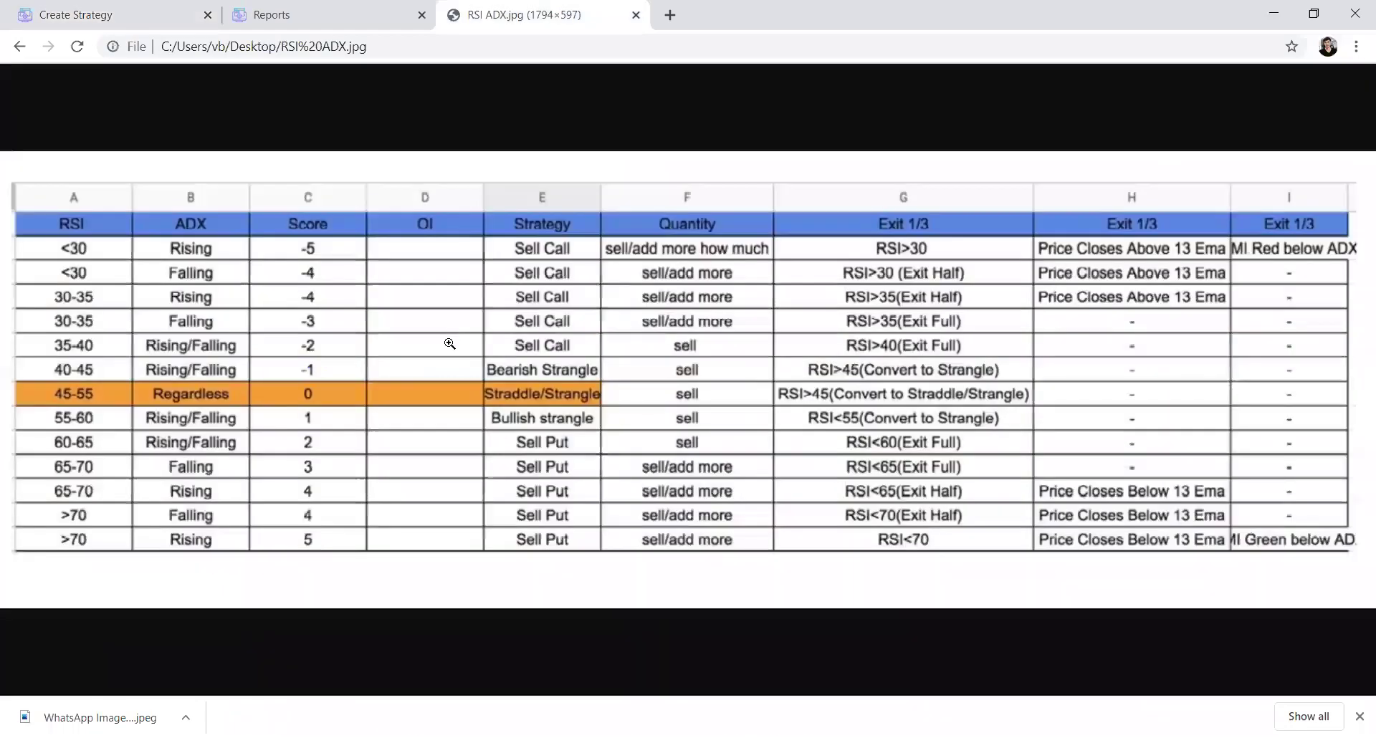
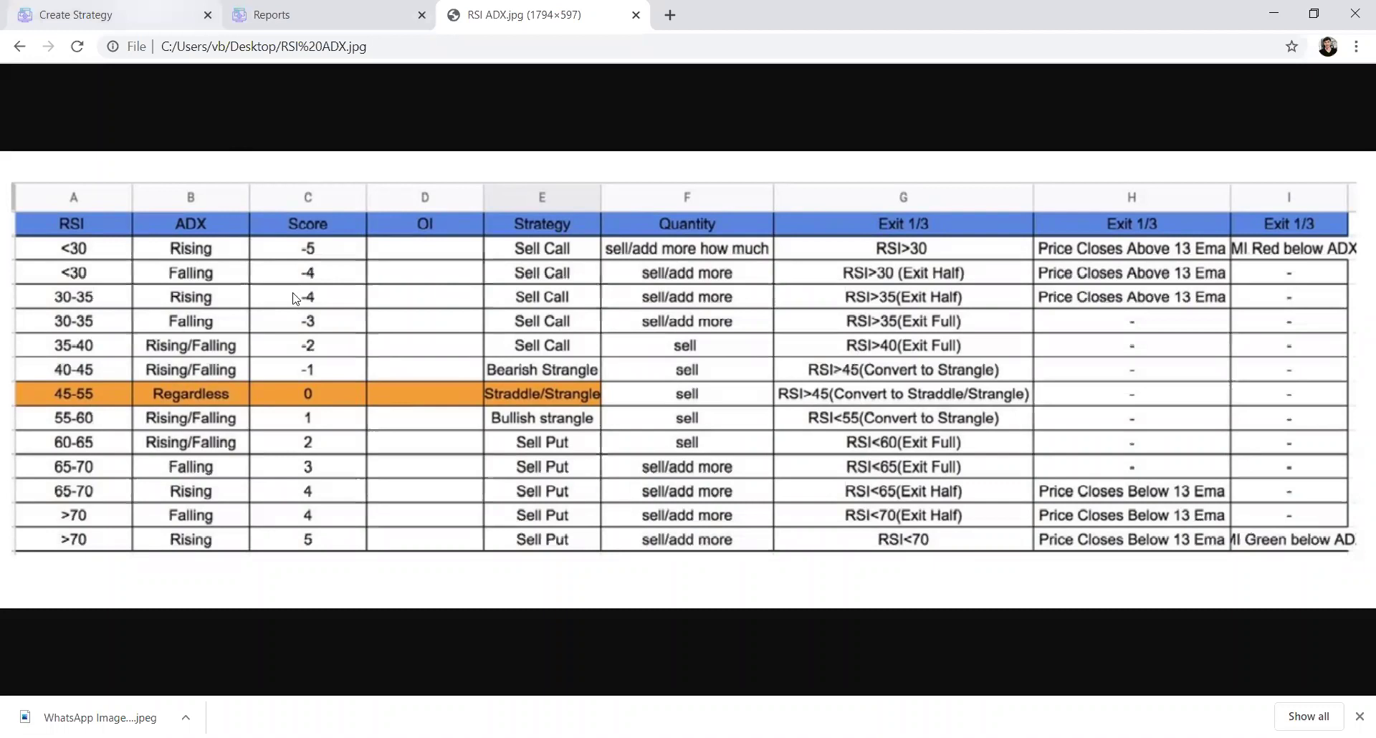
{"action": "key", "text": "ctrl+1"}
{"action": "left_click", "coordinate": [319, 569]}
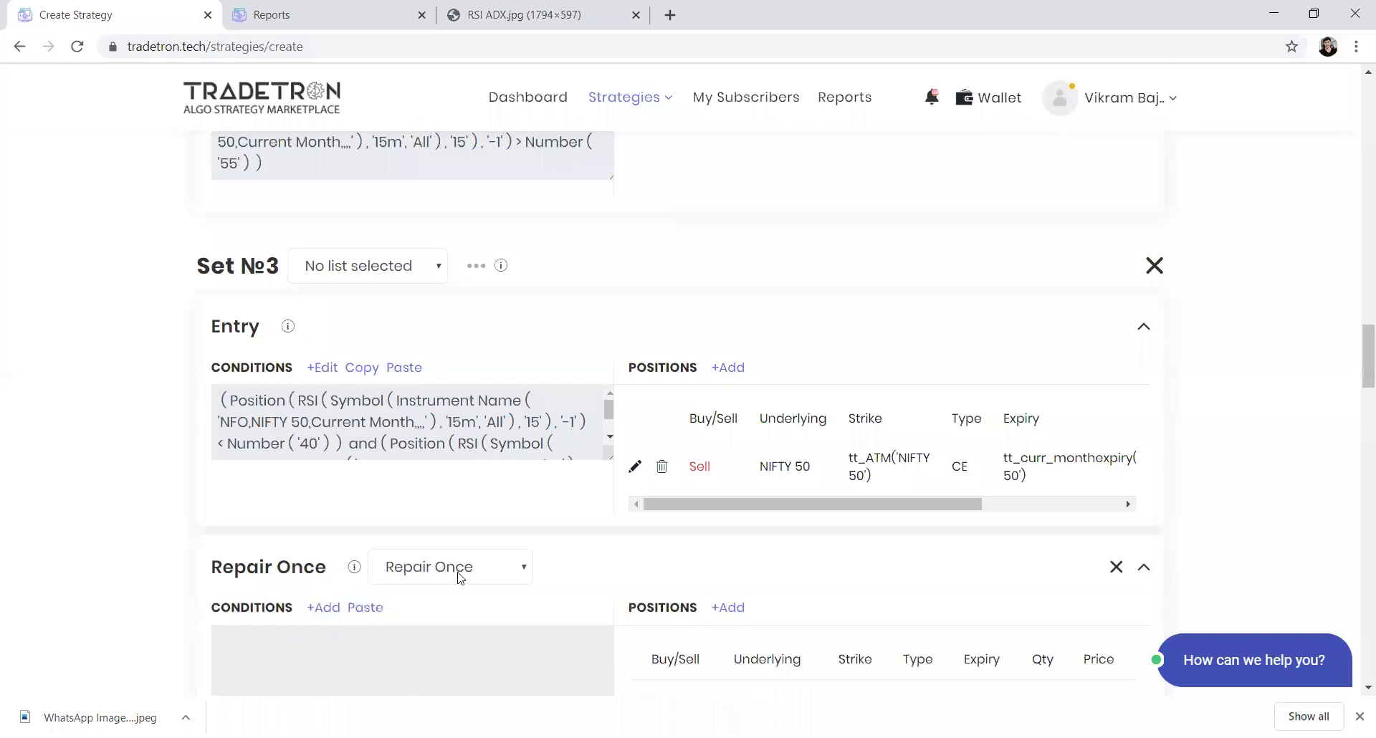
- Recheck the rules table and begin Set 3's Repair Once condition with a Position keyword using series RSI and position -1
{"action": "scroll", "coordinate": [498, 654], "scroll_direction": "down", "scroll_amount": 3}
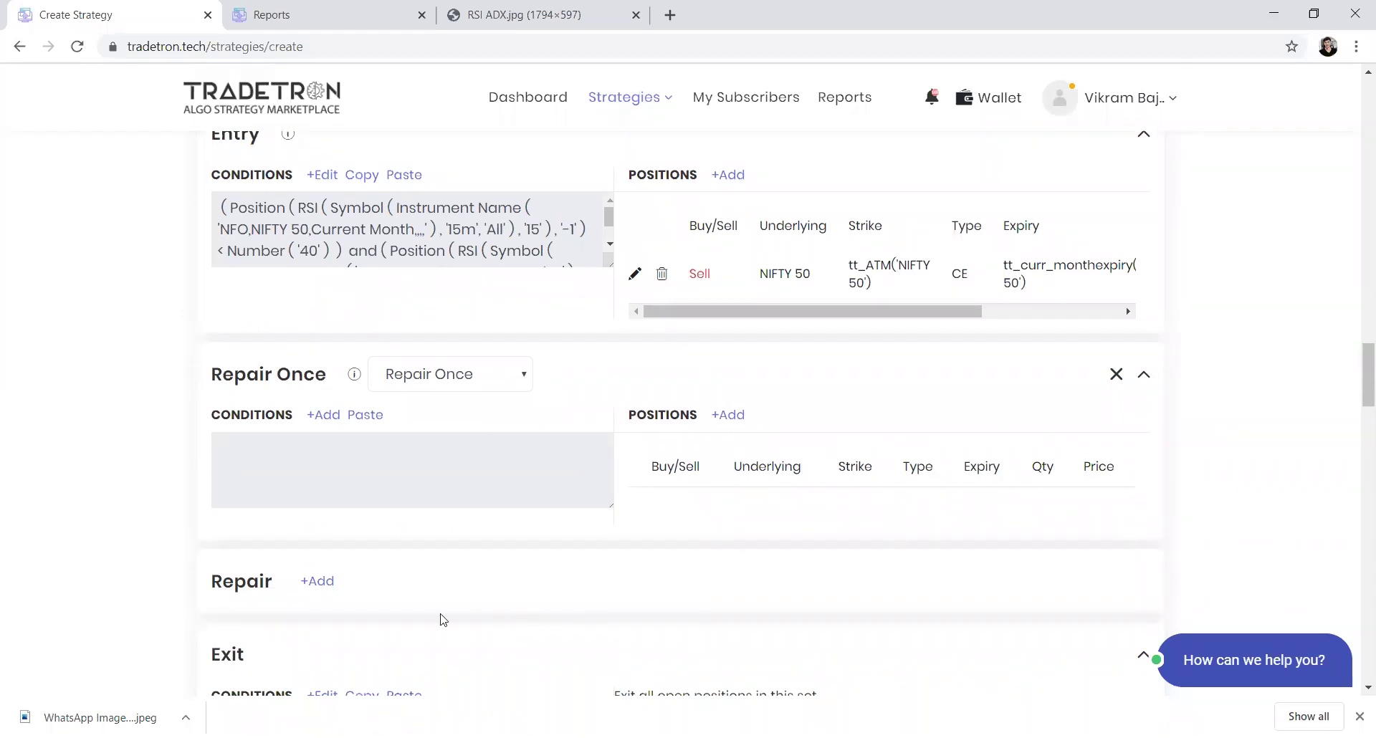
{"action": "left_click", "coordinate": [324, 415]}
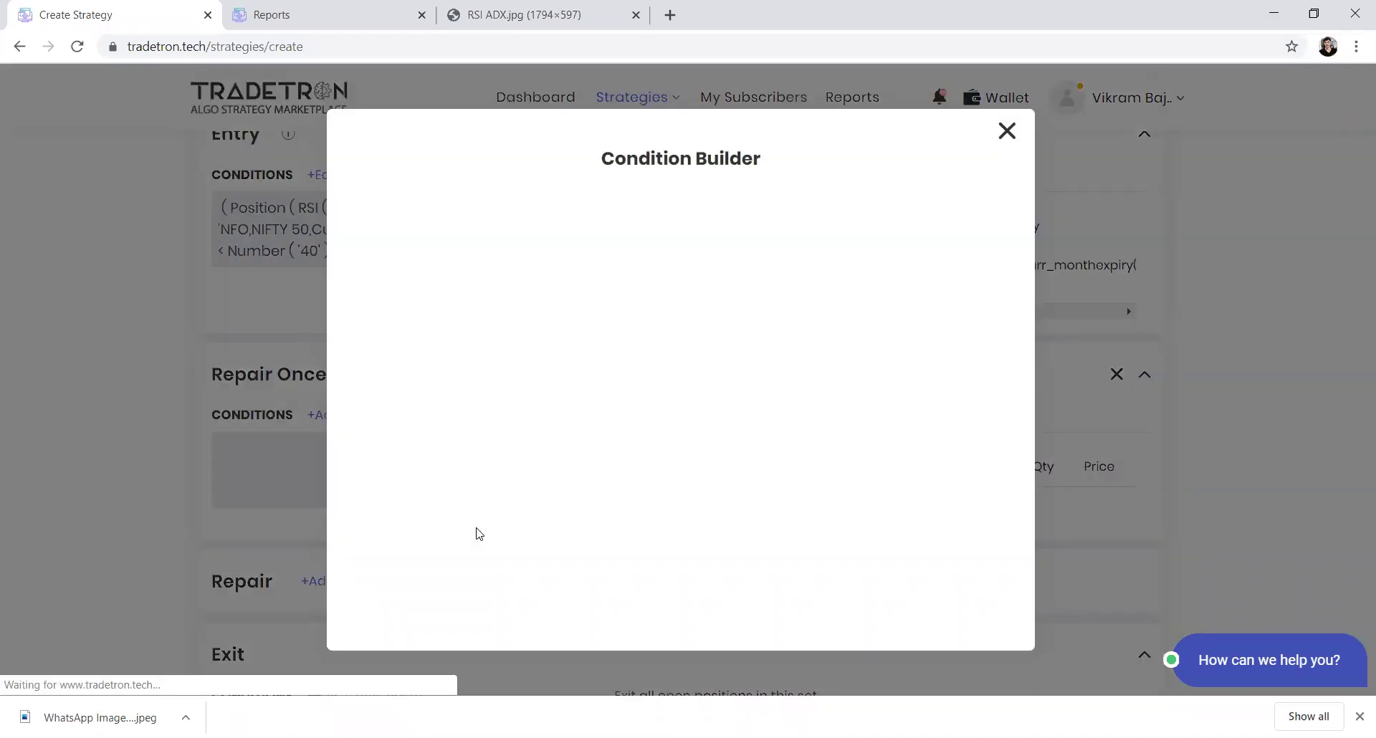
{"action": "left_click", "coordinate": [442, 262]}
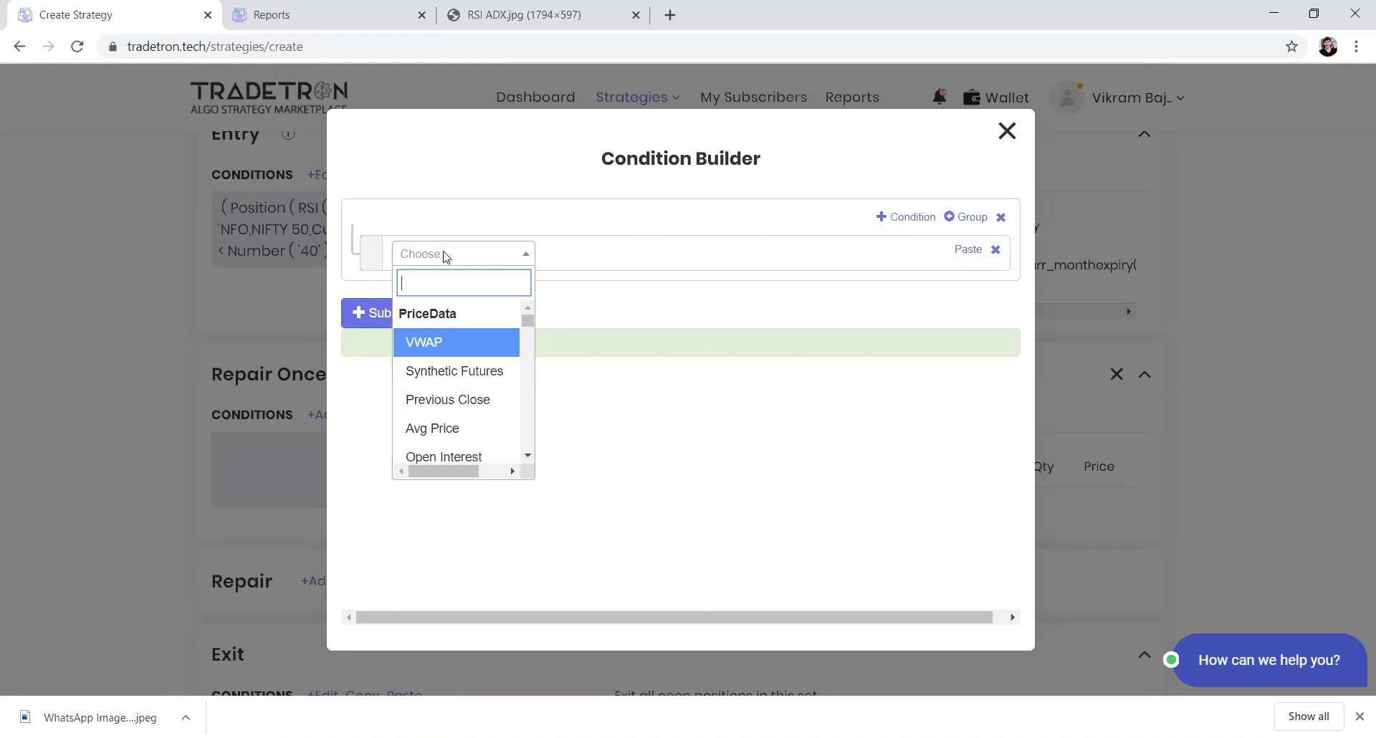
{"action": "left_click", "coordinate": [516, 15]}
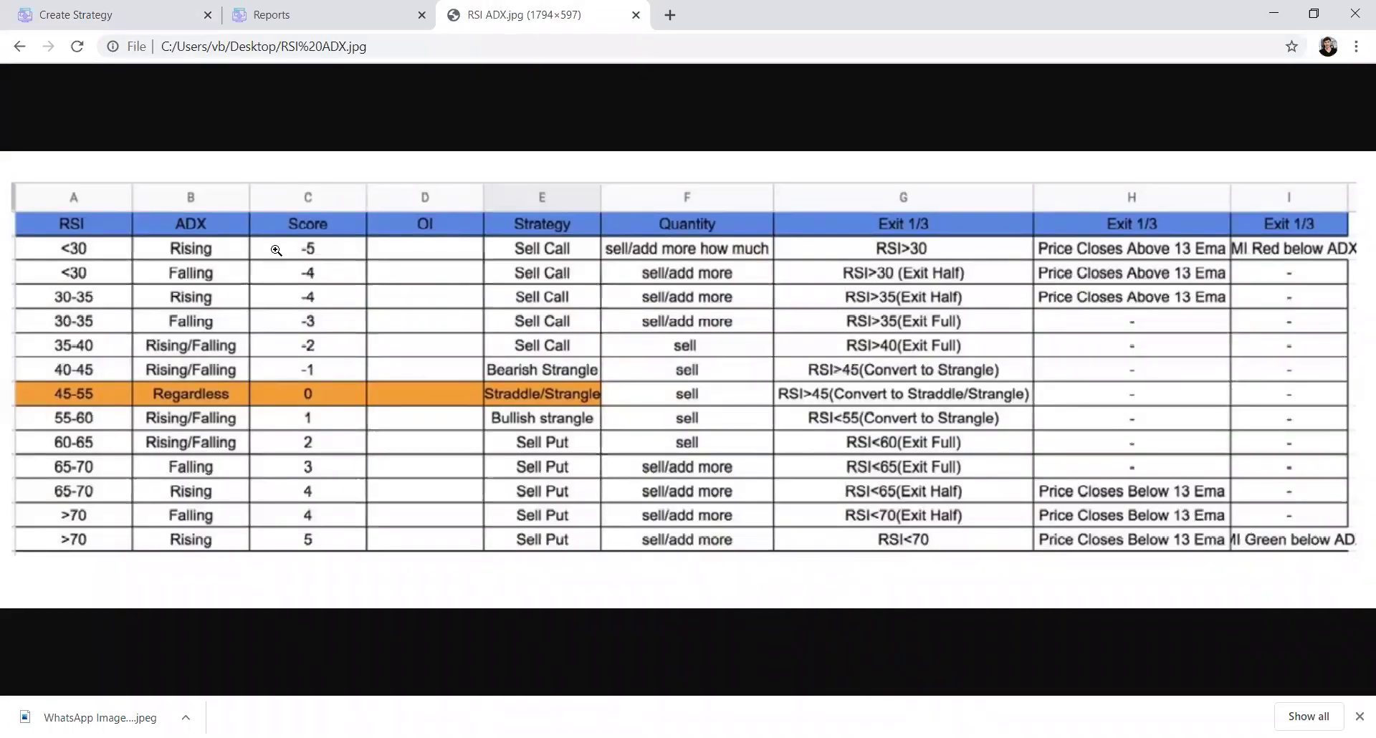
{"action": "left_click", "coordinate": [119, 22]}
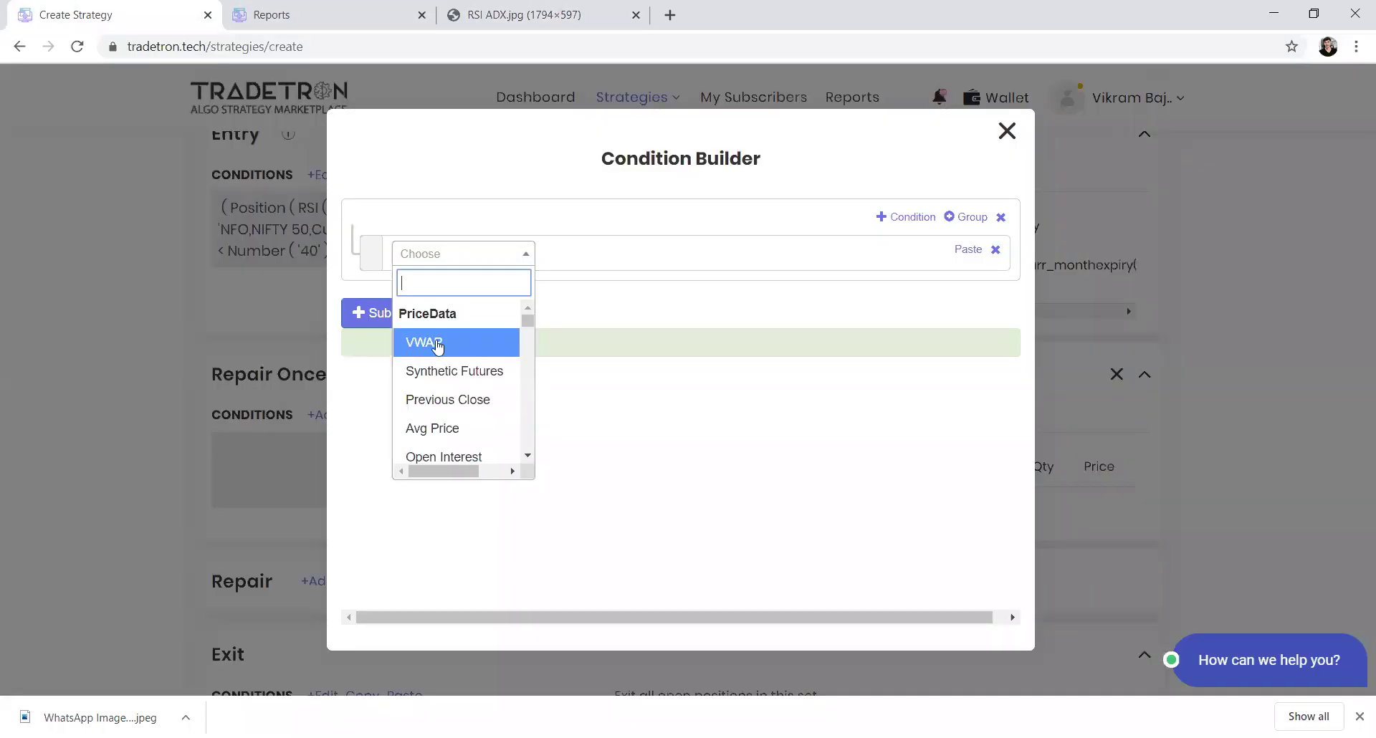
{"action": "type", "text": "posi"}
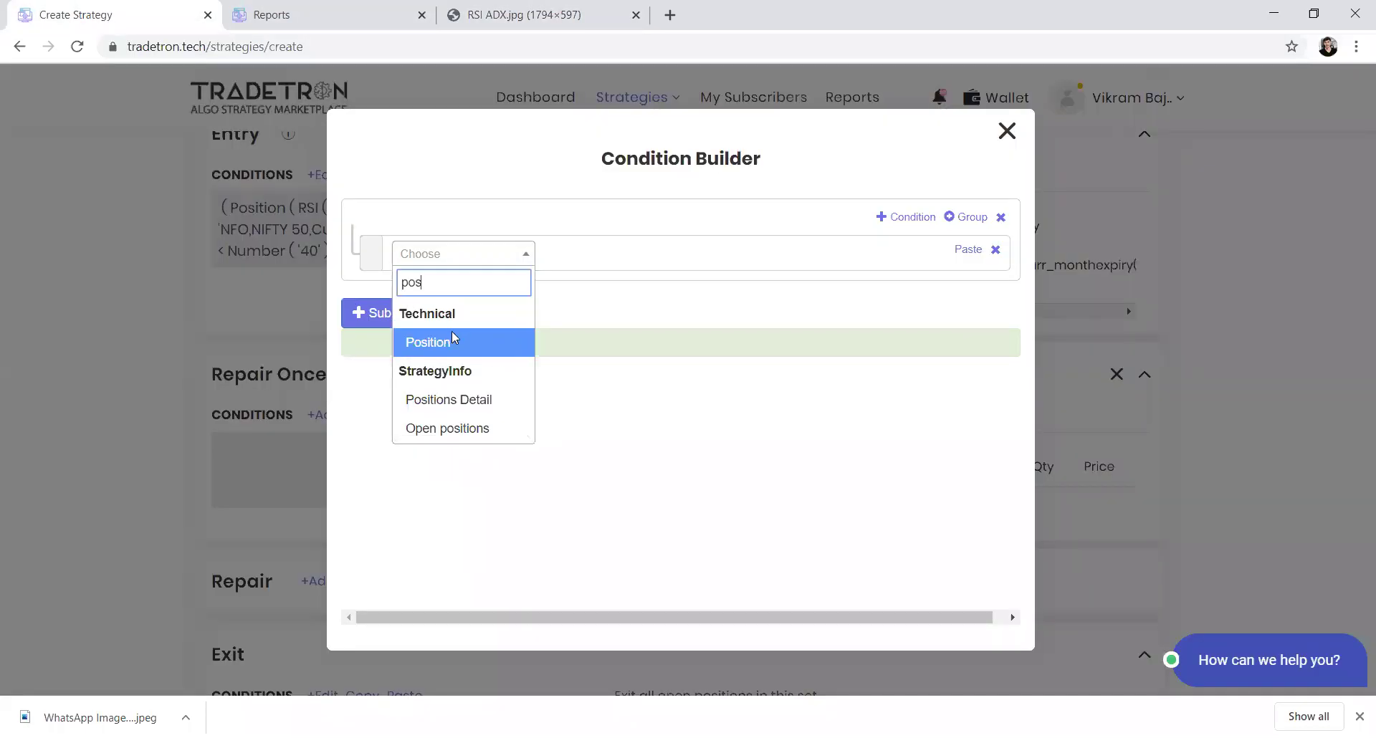
{"action": "left_click", "coordinate": [452, 336]}
{"action": "type", "text": "rsi"}
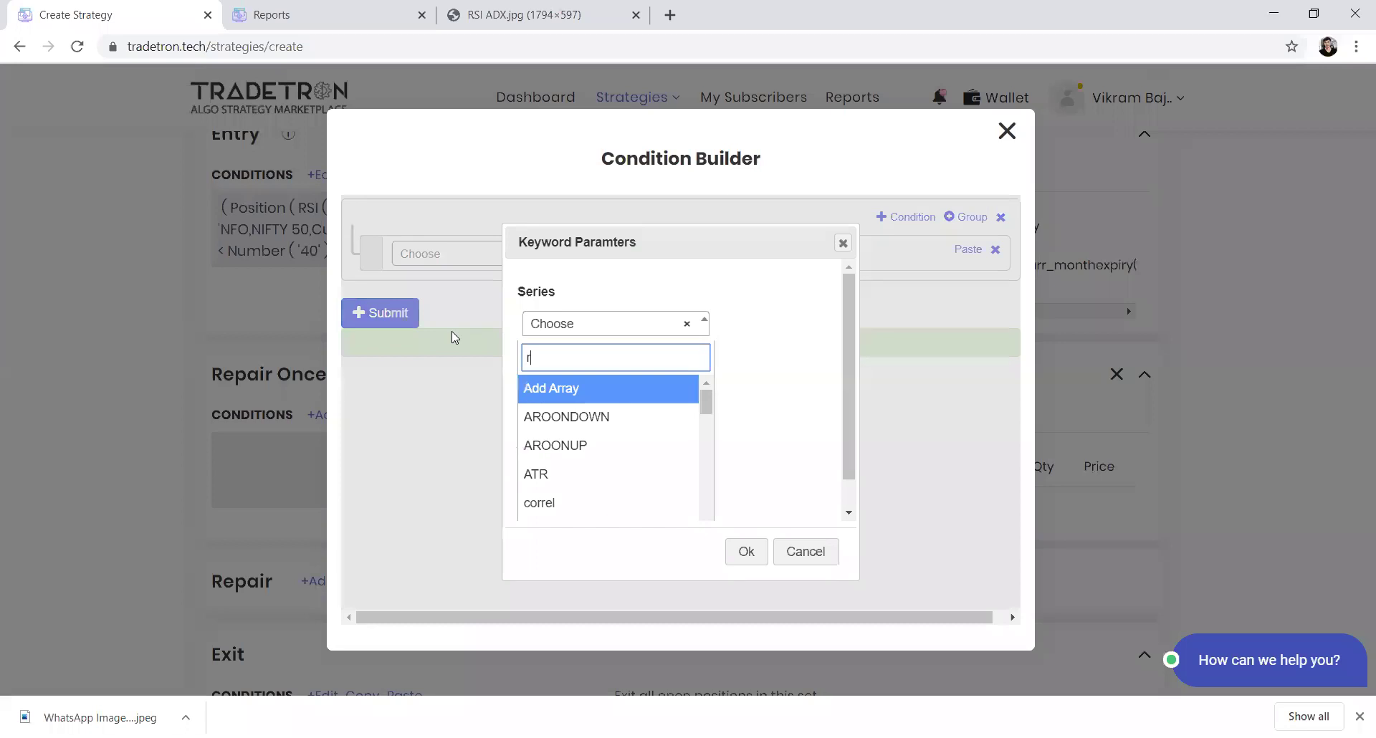
{"action": "key", "text": "Return"}
{"action": "key", "text": "Tab"}
{"action": "type", "text": "-1"}
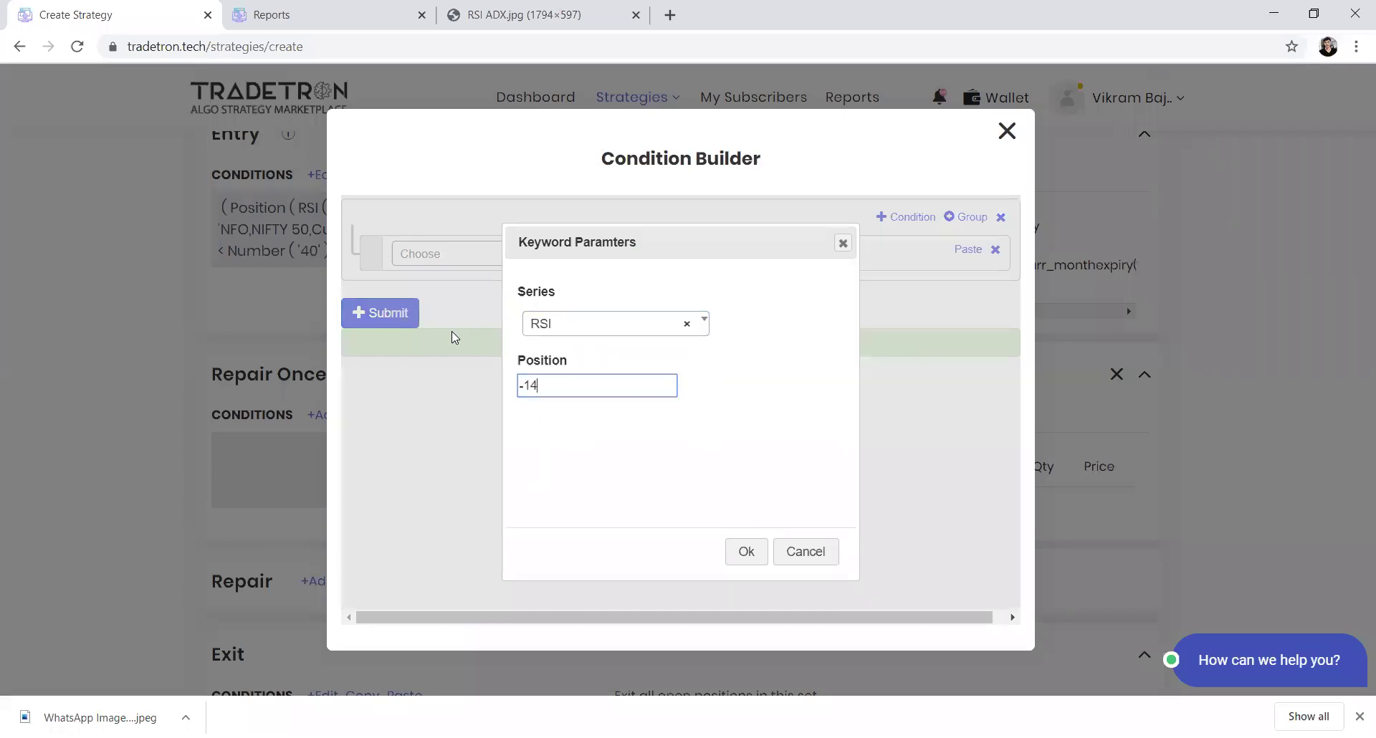
{"action": "key", "text": "Return"}
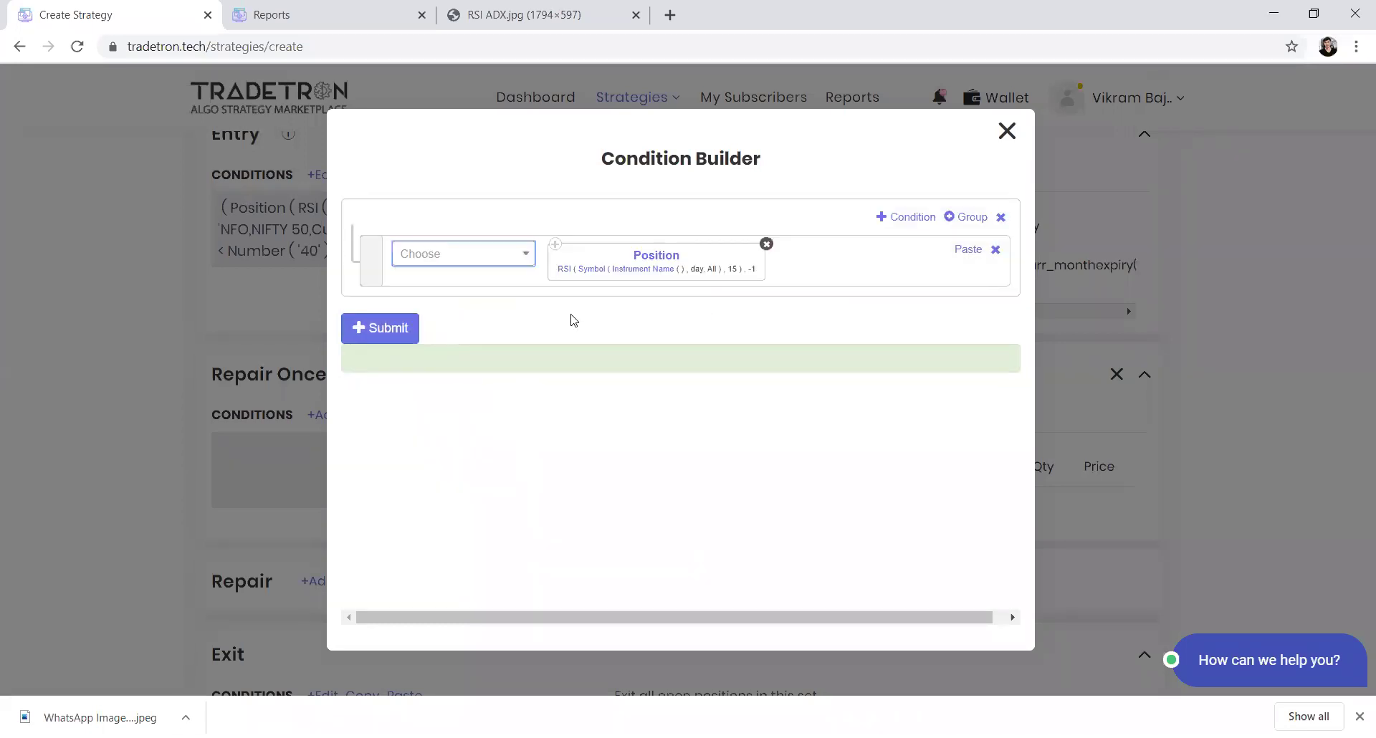
- Set the instrument of the new RSI keyword to exchange NFO and symbol NIFTY 50
{"action": "left_click", "coordinate": [631, 270]}
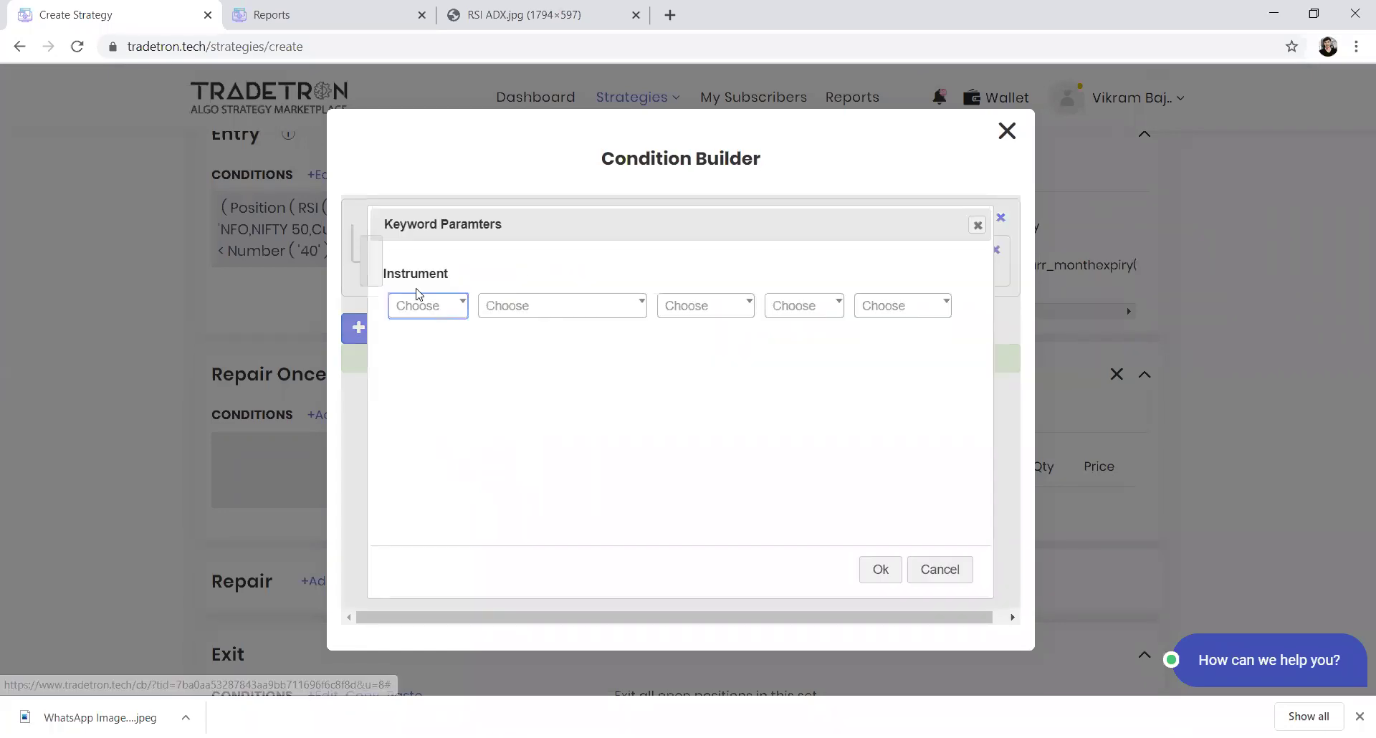
{"action": "left_click", "coordinate": [415, 305]}
{"action": "type", "text": "nfo"}
{"action": "key", "text": "Return"}
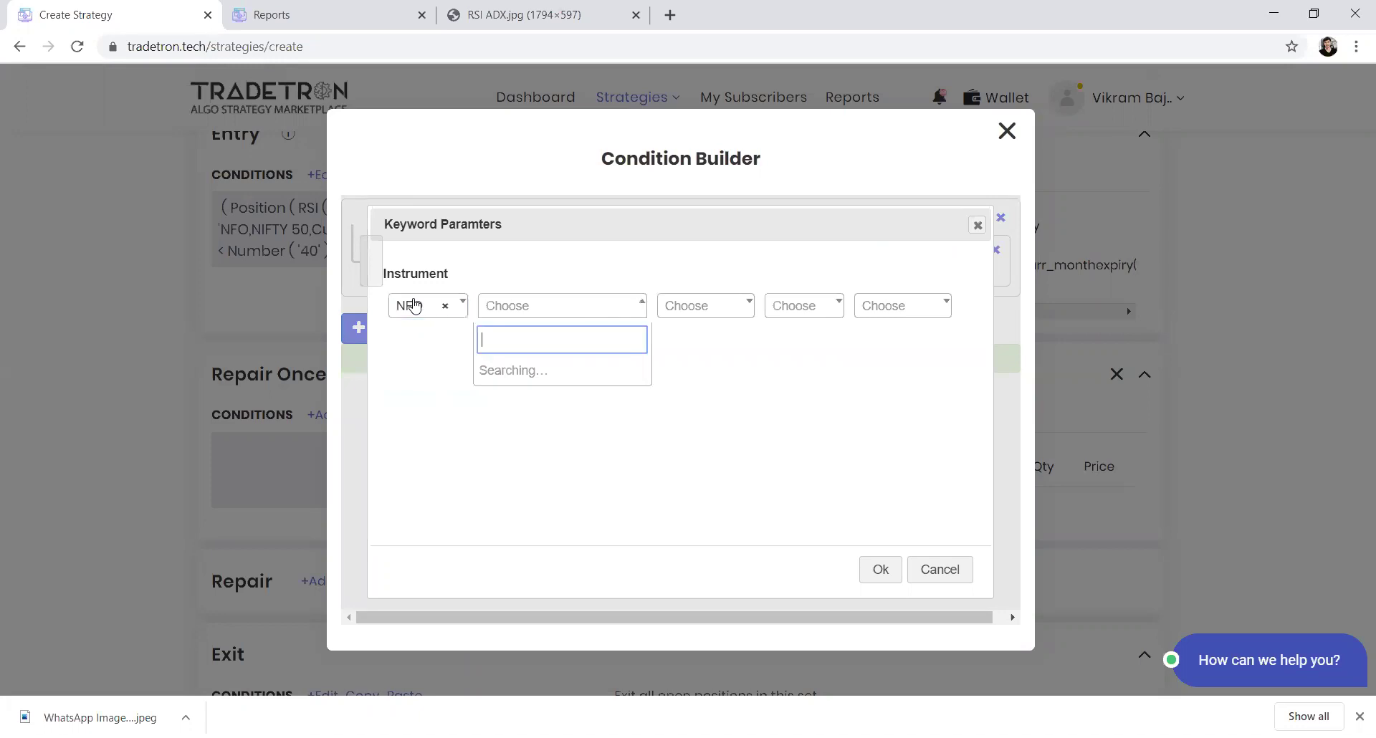
{"action": "type", "text": "nifty"}
{"action": "key", "text": "Return"}
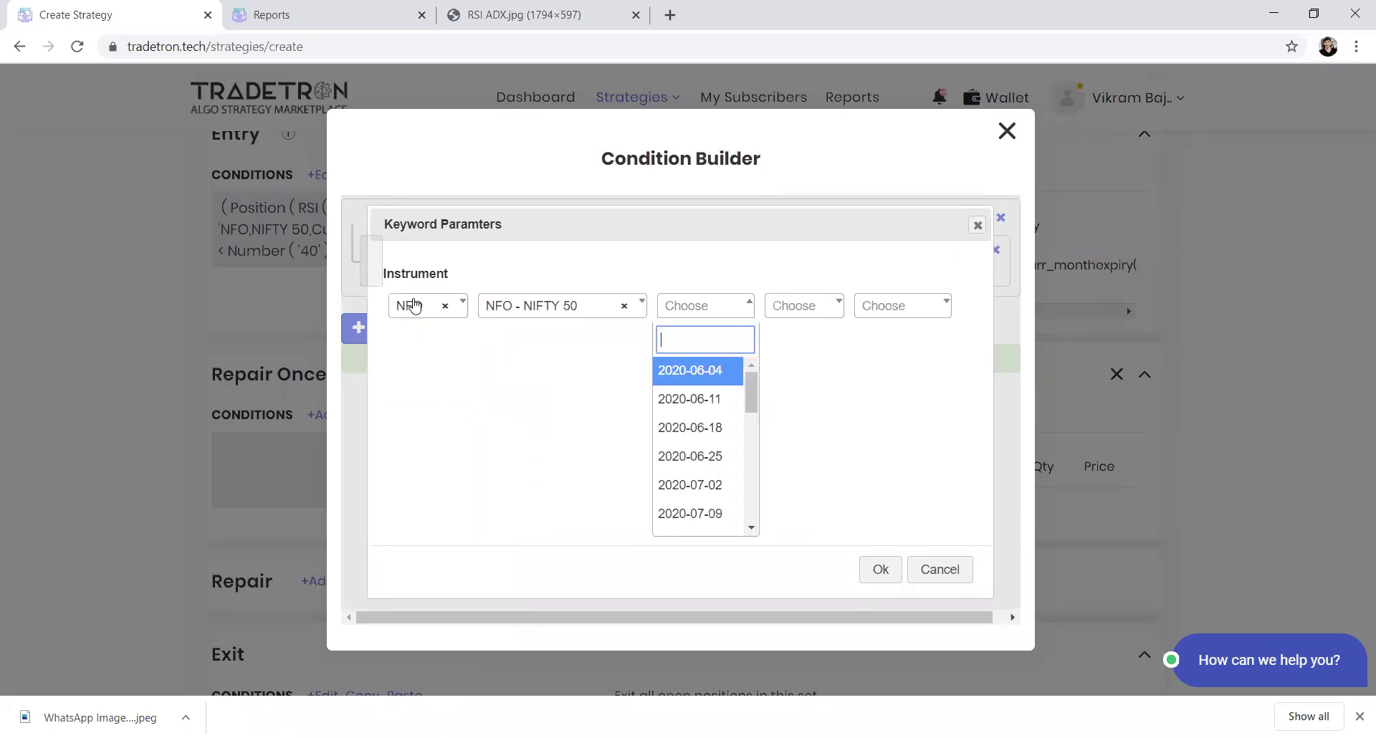
- Choose Current Month as the instrument's expiry, leave the remaining fields empty and confirm the instrument
{"action": "key", "text": "Down"}
{"action": "key", "text": "Down"}
{"action": "key", "text": "Down"}
{"action": "key", "text": "Down"}
{"action": "key", "text": "Down"}
{"action": "key", "text": "Down"}
{"action": "key", "text": "Down"}
{"action": "key", "text": "Down"}
{"action": "key", "text": "Down"}
{"action": "key", "text": "Down"}
{"action": "key", "text": "Down"}
{"action": "key", "text": "Down"}
{"action": "key", "text": "Down"}
{"action": "key", "text": "Down"}
{"action": "key", "text": "Down"}
{"action": "key", "text": "Down"}
{"action": "key", "text": "Down"}
{"action": "key", "text": "Down"}
{"action": "key", "text": "Down"}
{"action": "key", "text": "Down"}
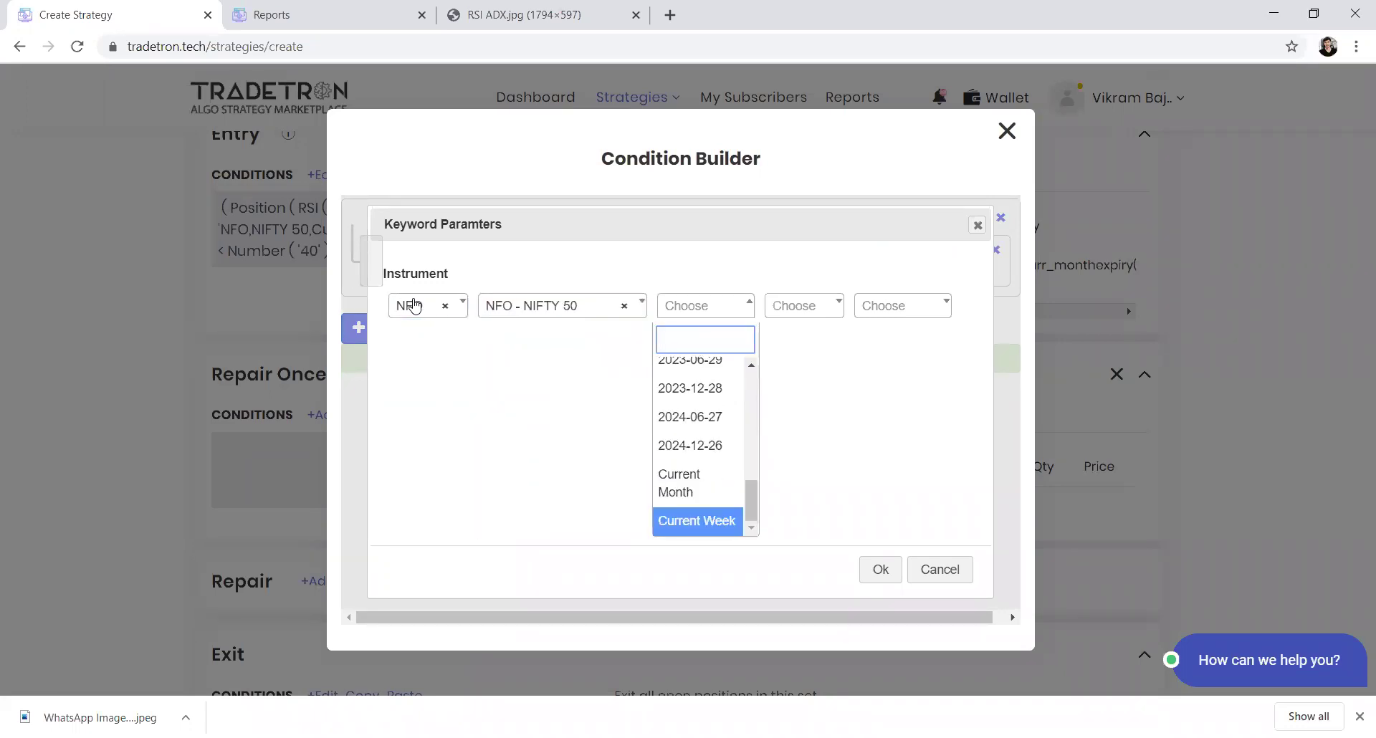
{"action": "key", "text": "Return"}
{"action": "key", "text": "Tab"}
{"action": "key", "text": "Tab"}
{"action": "key", "text": "Tab"}
{"action": "key", "text": "Tab"}
{"action": "key", "text": "Return"}
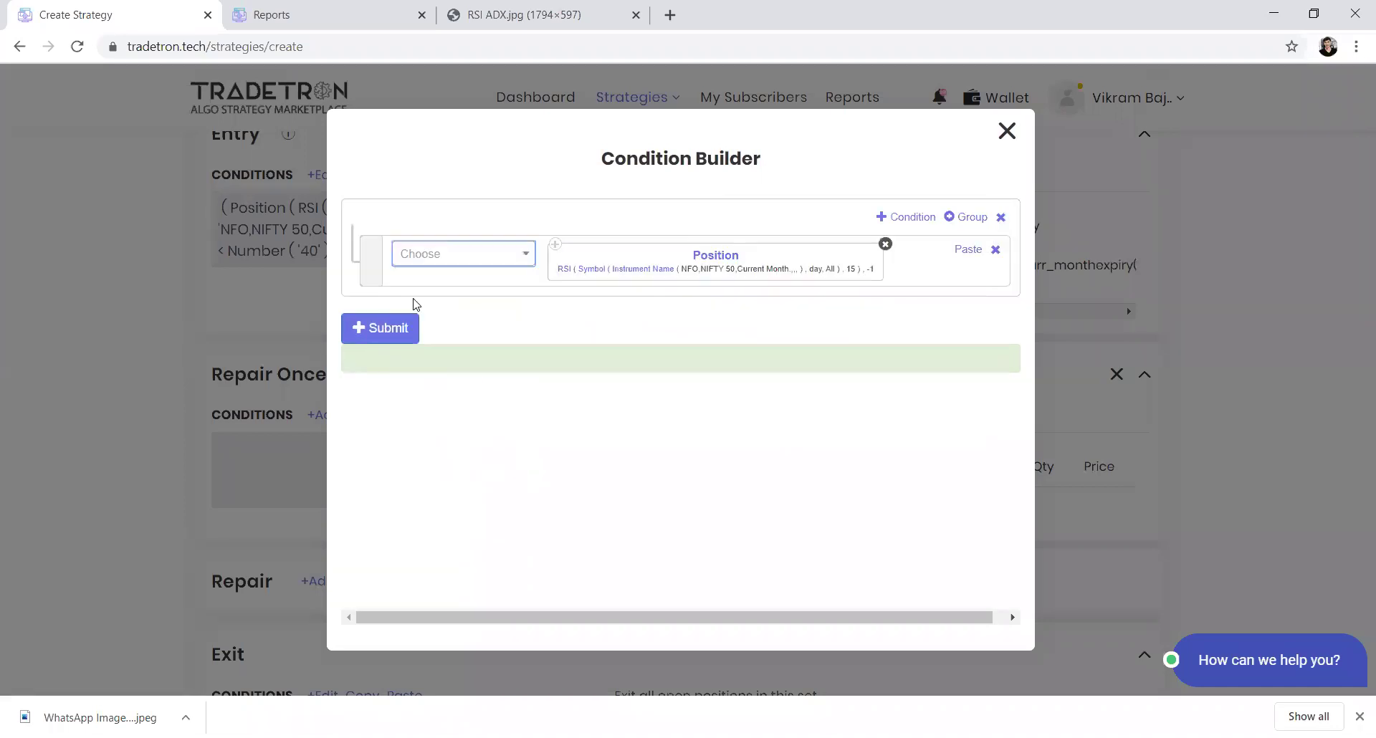
- Set the candle type of the RSI keyword's symbol to 15m, keep all history candles and confirm the parameters
{"action": "left_click", "coordinate": [589, 270]}
{"action": "left_click", "coordinate": [584, 385]}
{"action": "type", "text": "15"}
{"action": "key", "text": "Return"}
{"action": "key", "text": "Tab"}
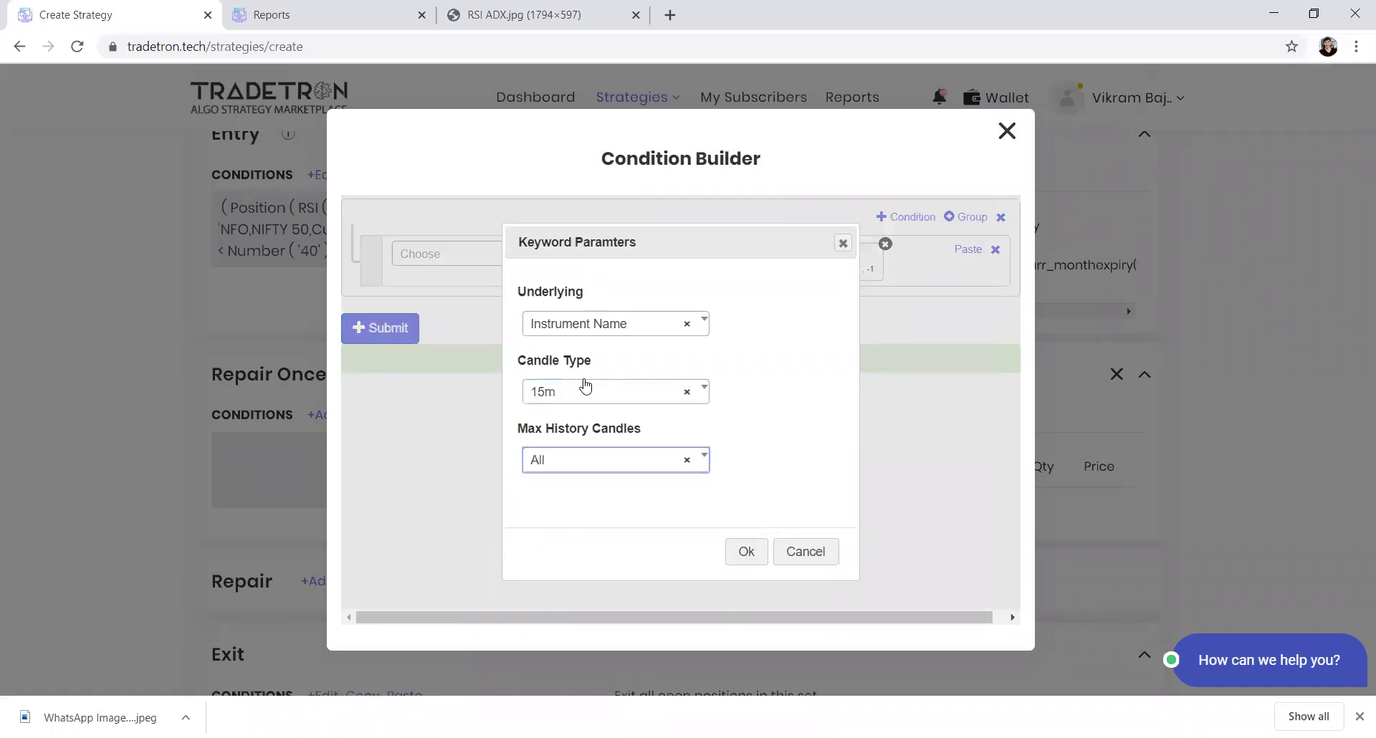
{"action": "key", "text": "Tab"}
{"action": "key", "text": "Return"}
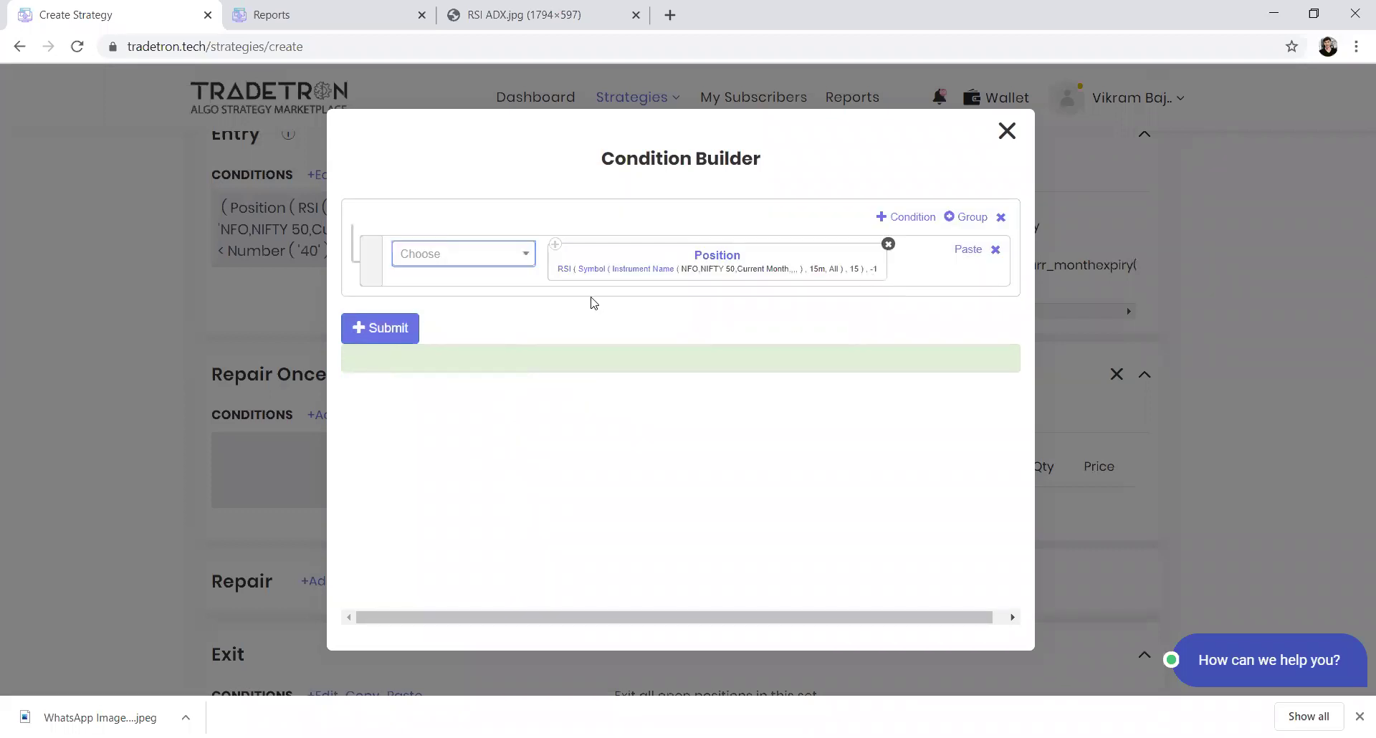
- Complete the first repair condition by requiring the RSI position to be less than the number 35
{"action": "left_click", "coordinate": [419, 268]}
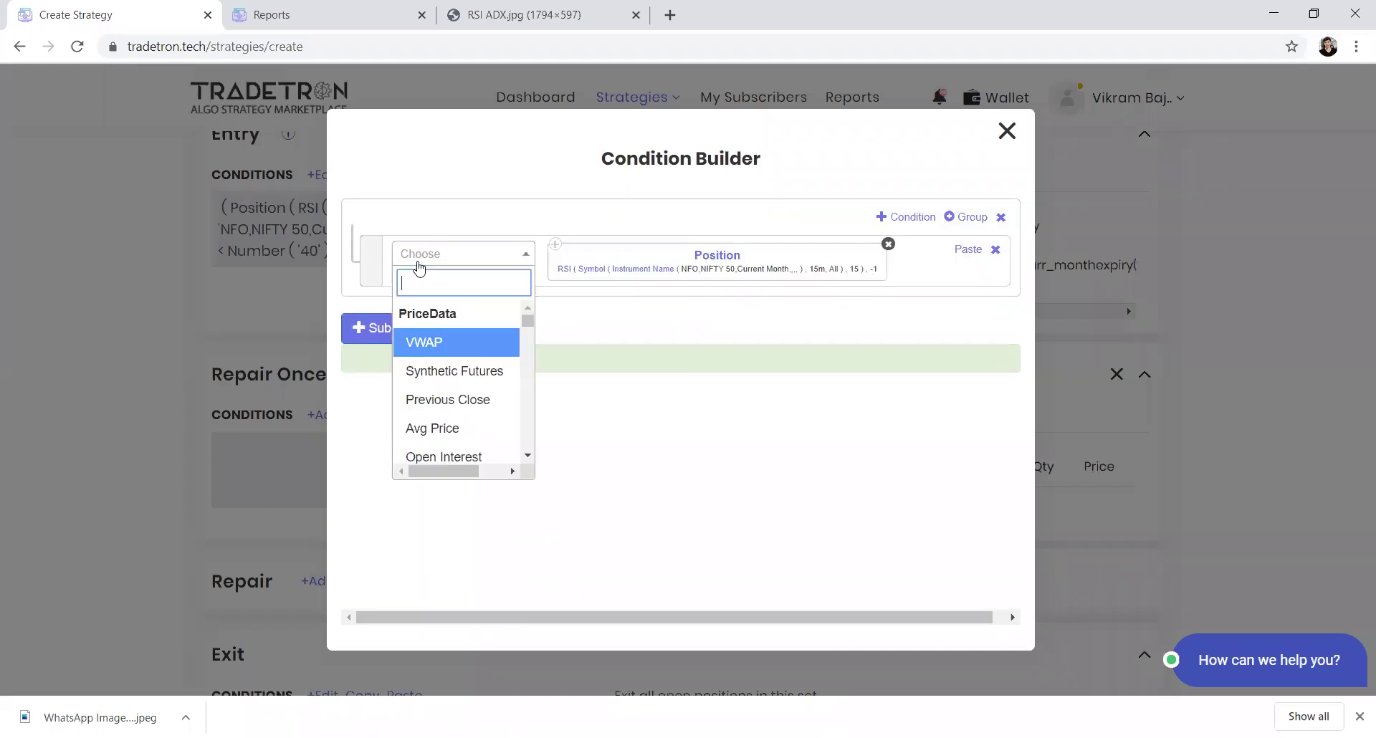
{"action": "left_click", "coordinate": [419, 268]}
{"action": "type", "text": "numbe'"}
{"action": "key", "text": "BackSpace"}
{"action": "type", "text": "r"}
{"action": "key", "text": "Return"}
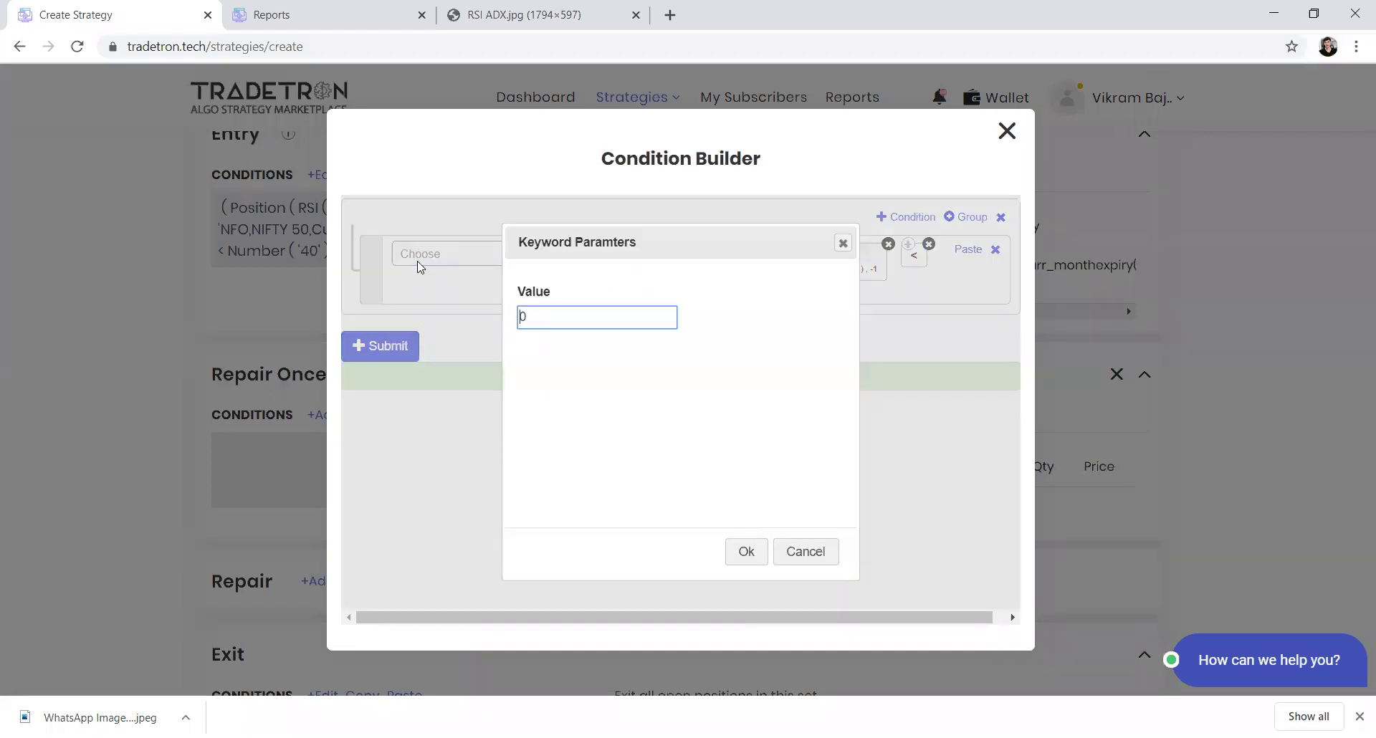
{"action": "type", "text": "35"}
{"action": "key", "text": "Return"}
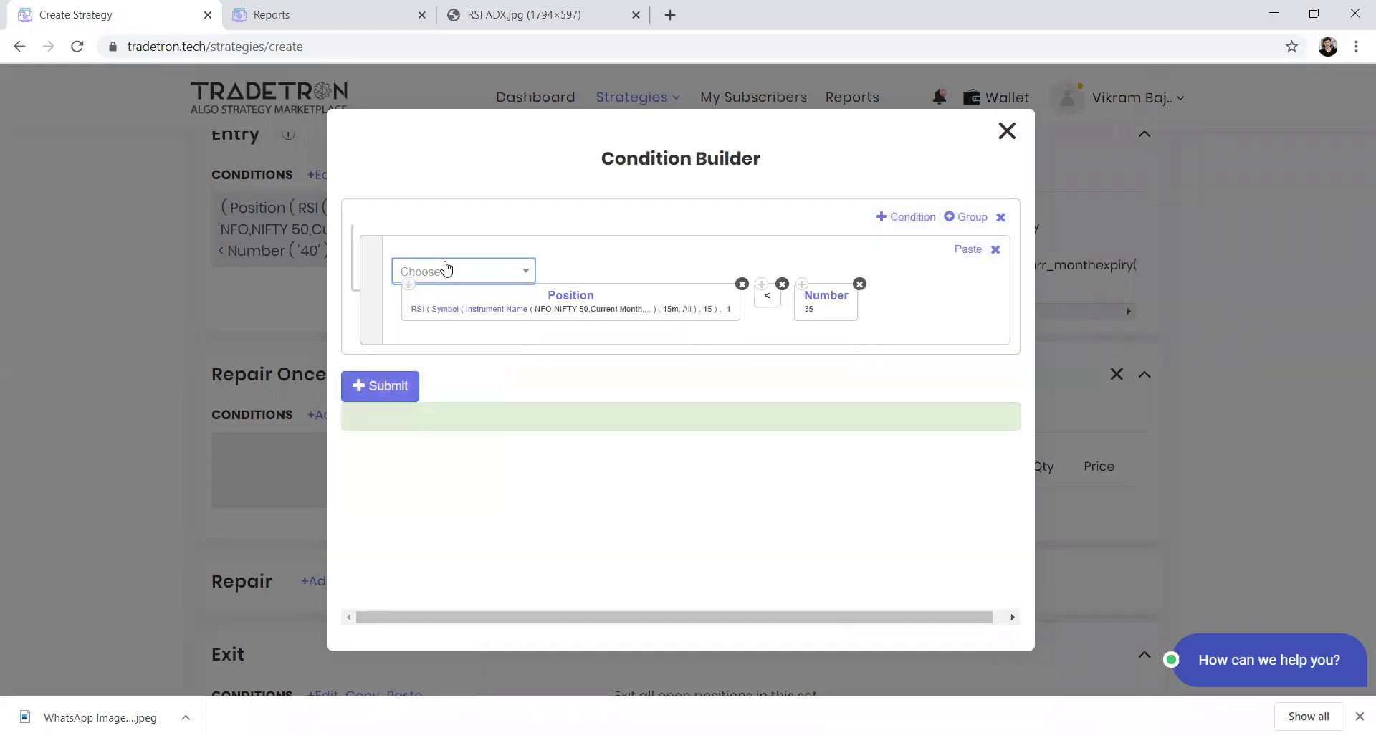
- Add a second AND condition, copy the RSI Position block into it and follow it with a greater-than operator
{"action": "left_click", "coordinate": [917, 222]}
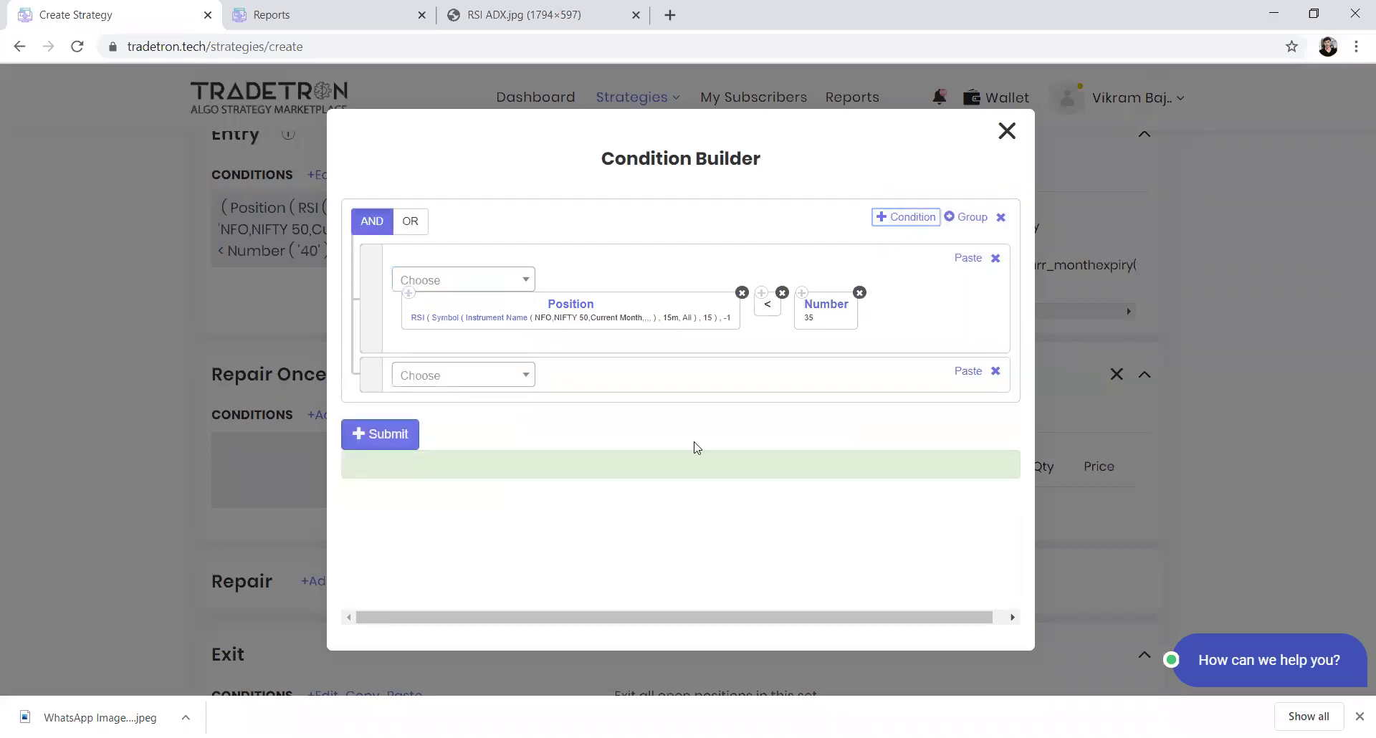
{"action": "left_click", "coordinate": [409, 293]}
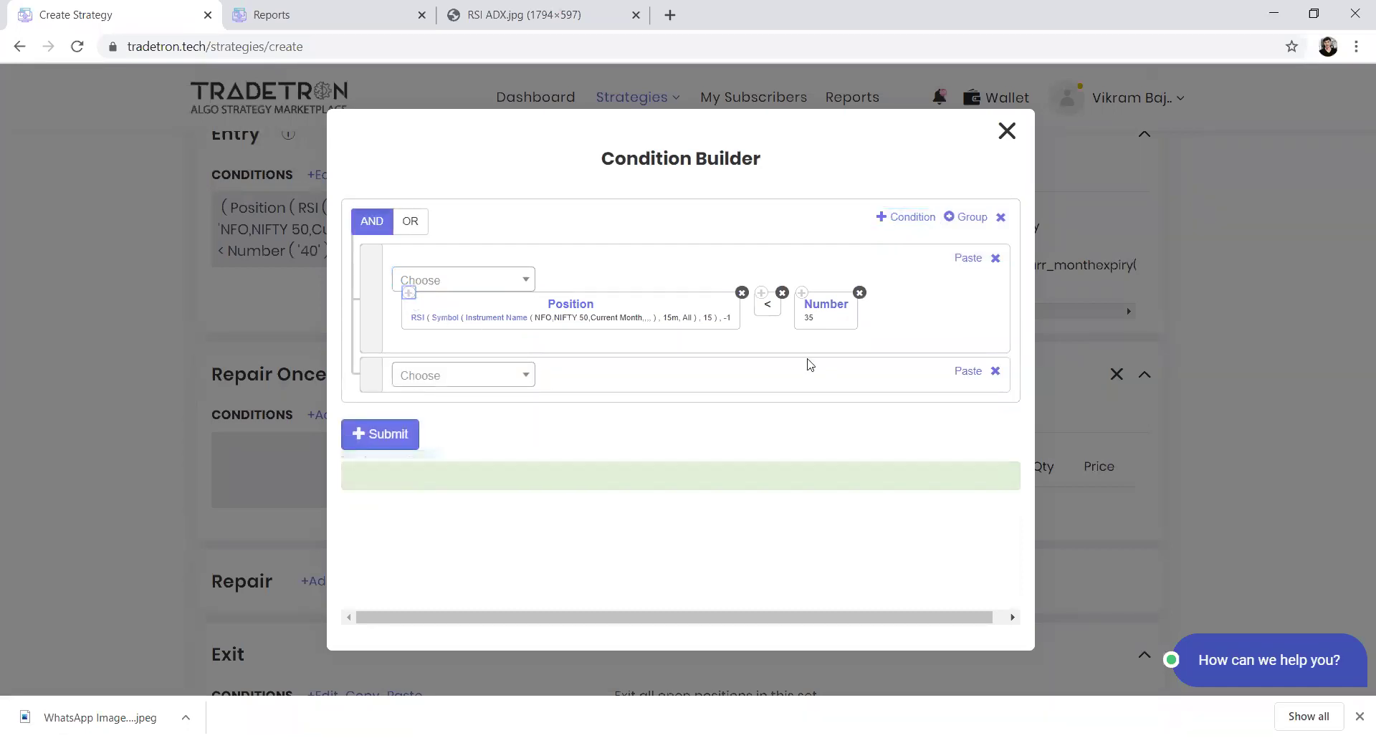
{"action": "left_click", "coordinate": [956, 380]}
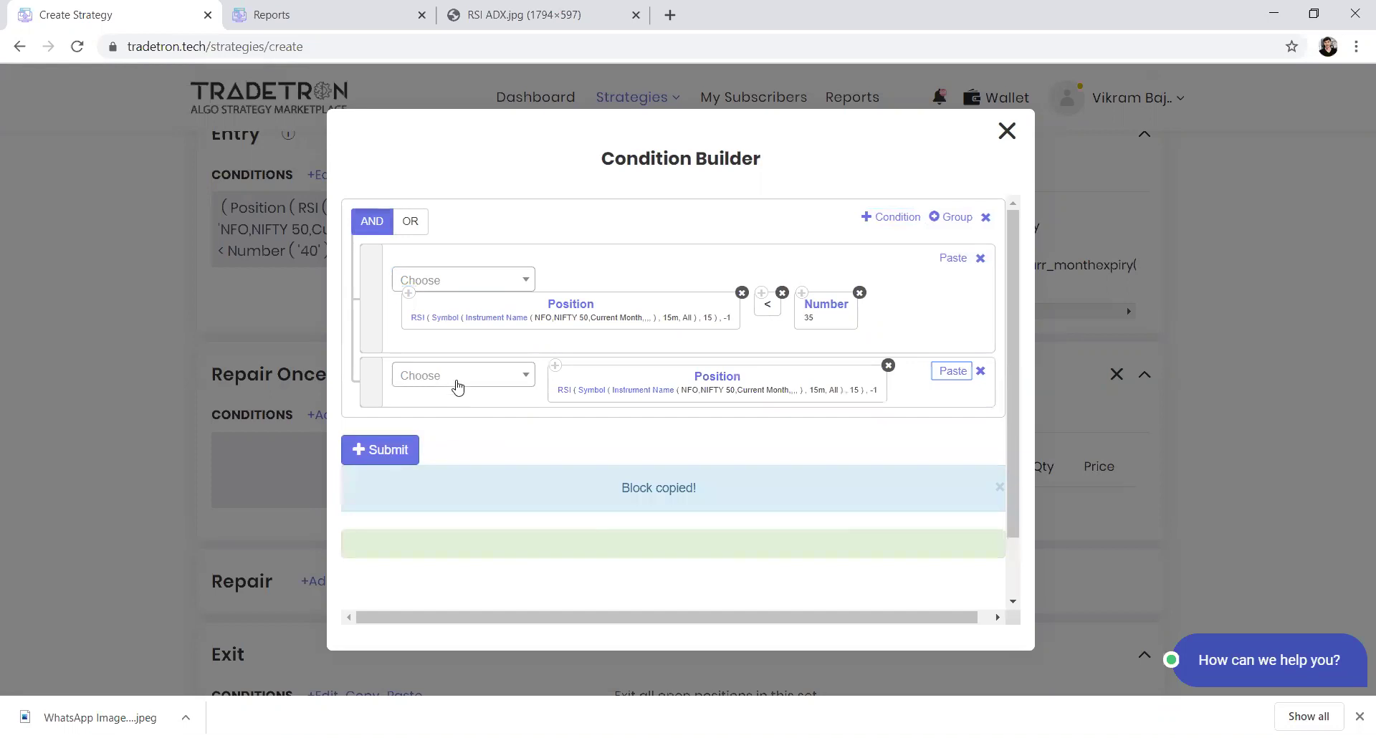
{"action": "left_click", "coordinate": [456, 384]}
{"action": "left_click", "coordinate": [457, 387]}
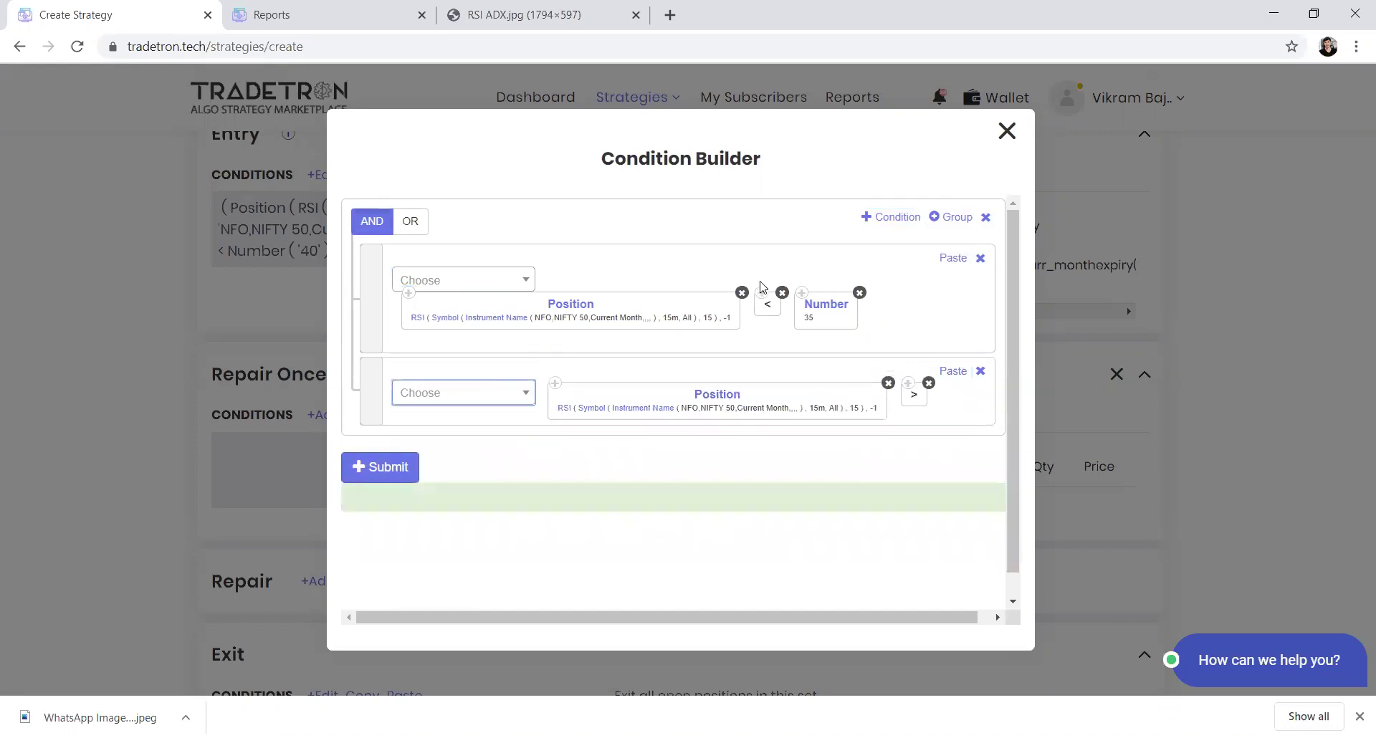
- Copy the Number block into the second condition and set its value to 30
{"action": "left_click", "coordinate": [950, 372]}
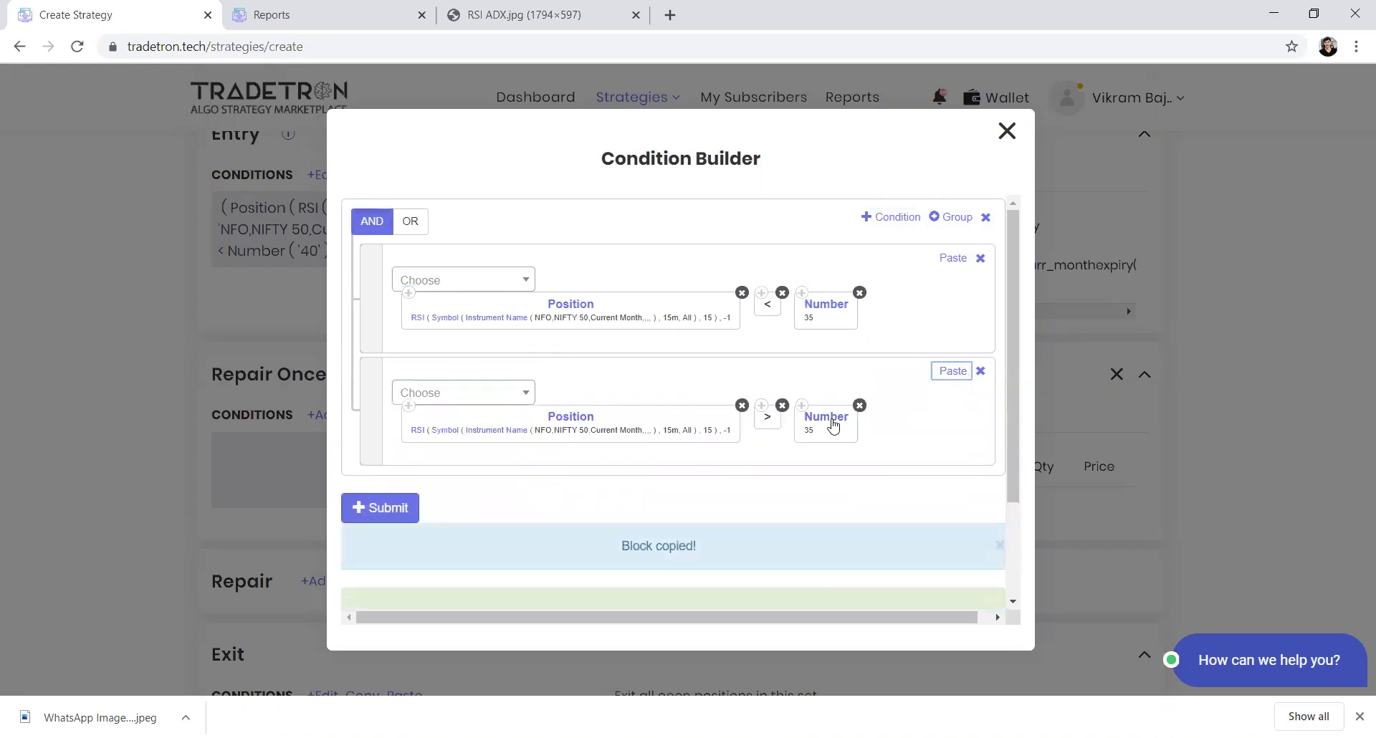
{"action": "left_click", "coordinate": [831, 425]}
{"action": "left_click_drag", "start_coordinate": [530, 317], "coordinate": [522, 317]}
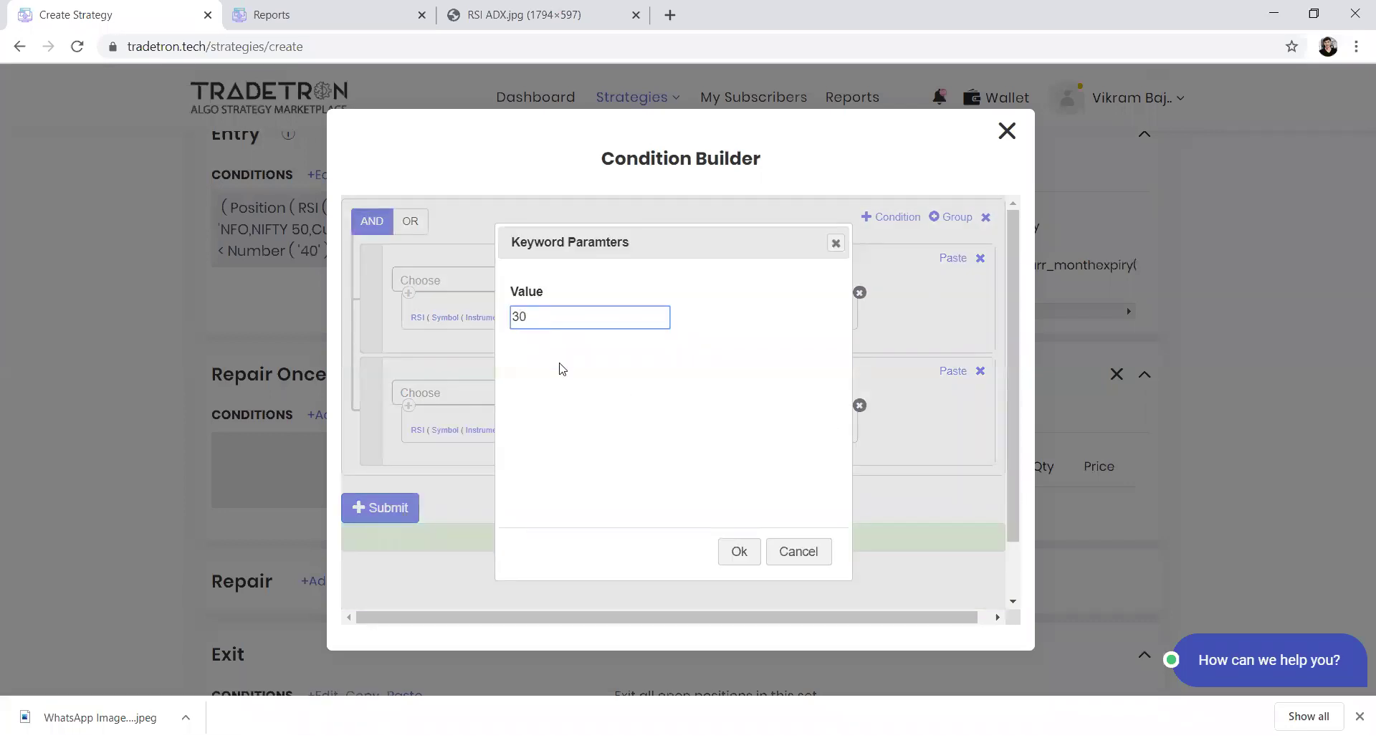
{"action": "left_click", "coordinate": [738, 552]}
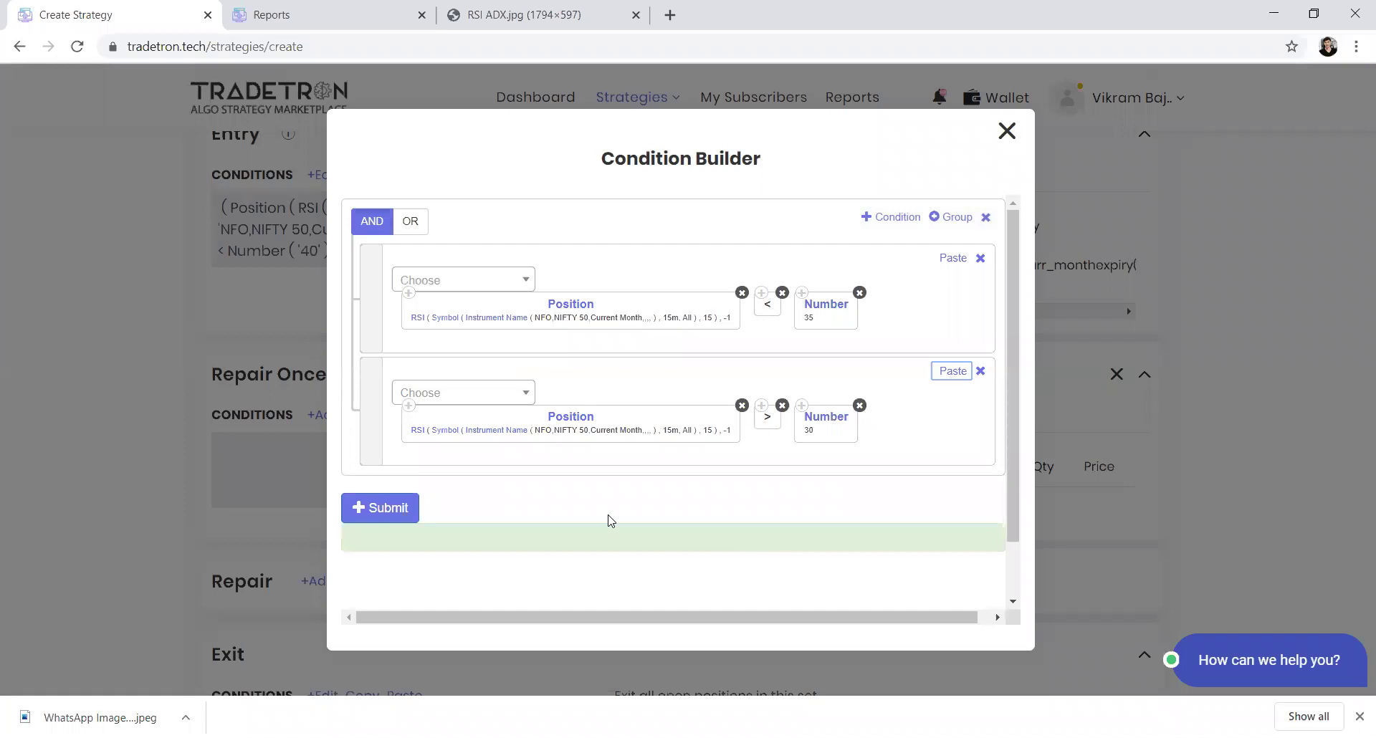
- Check the RSI ADX rules table and add a third condition with a Position keyword using series ADX and position -1
{"action": "scroll", "coordinate": [610, 520], "scroll_direction": "down", "scroll_amount": 1}
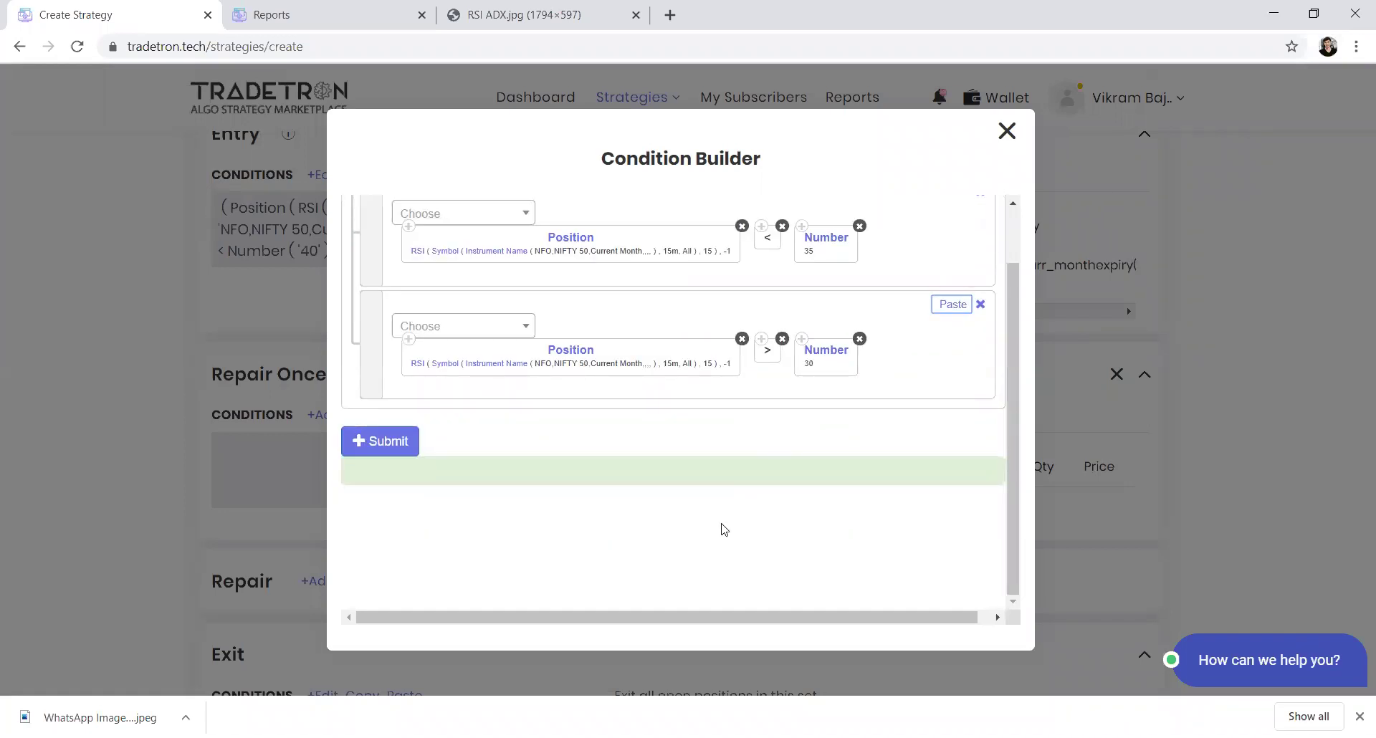
{"action": "left_click", "coordinate": [523, 15]}
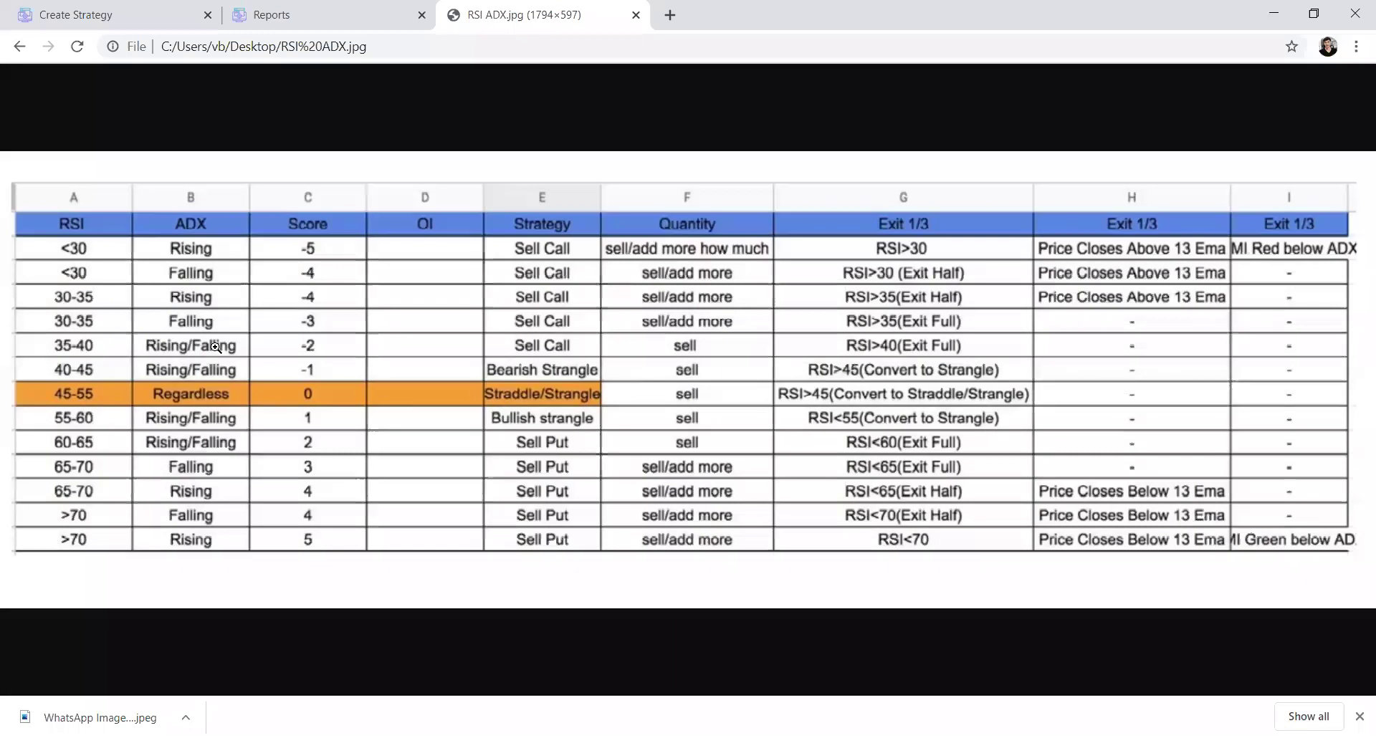
{"action": "left_click", "coordinate": [124, 15]}
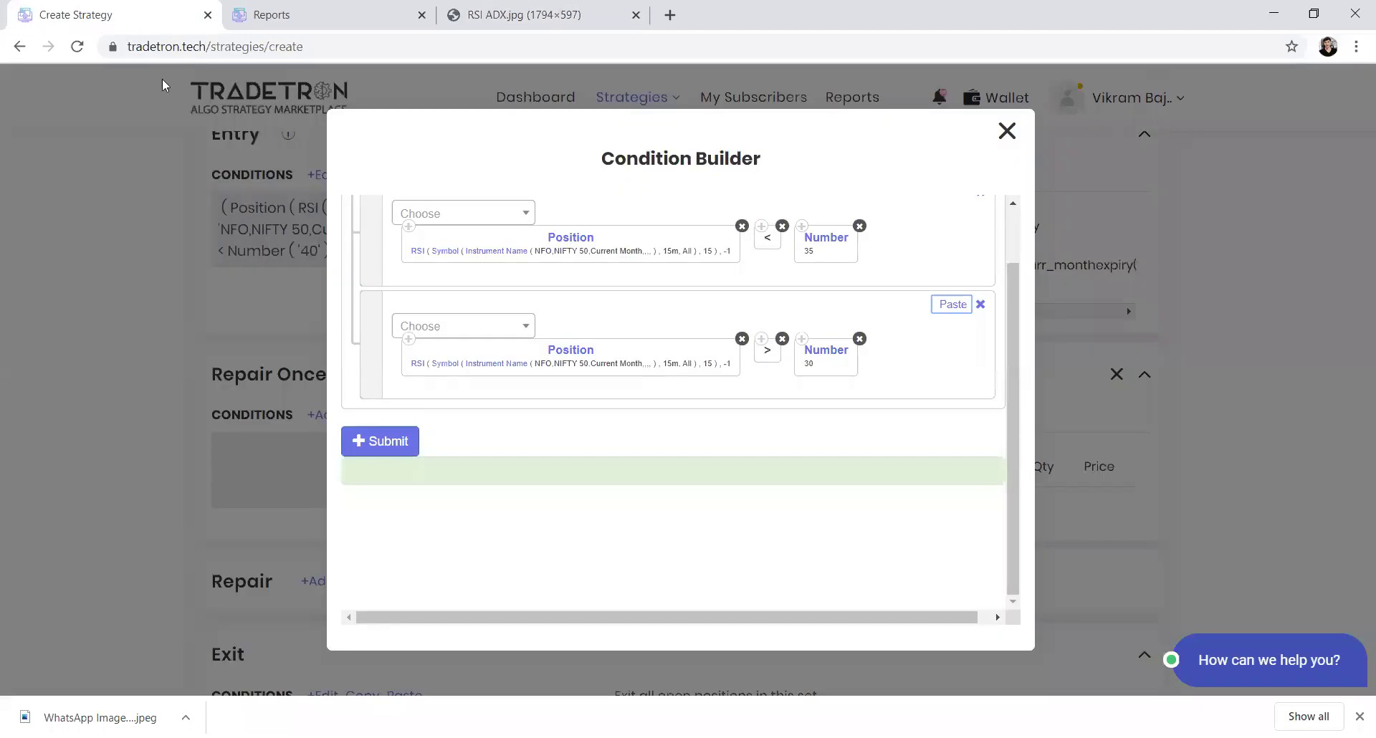
{"action": "scroll", "coordinate": [897, 271], "scroll_direction": "up", "scroll_amount": 2}
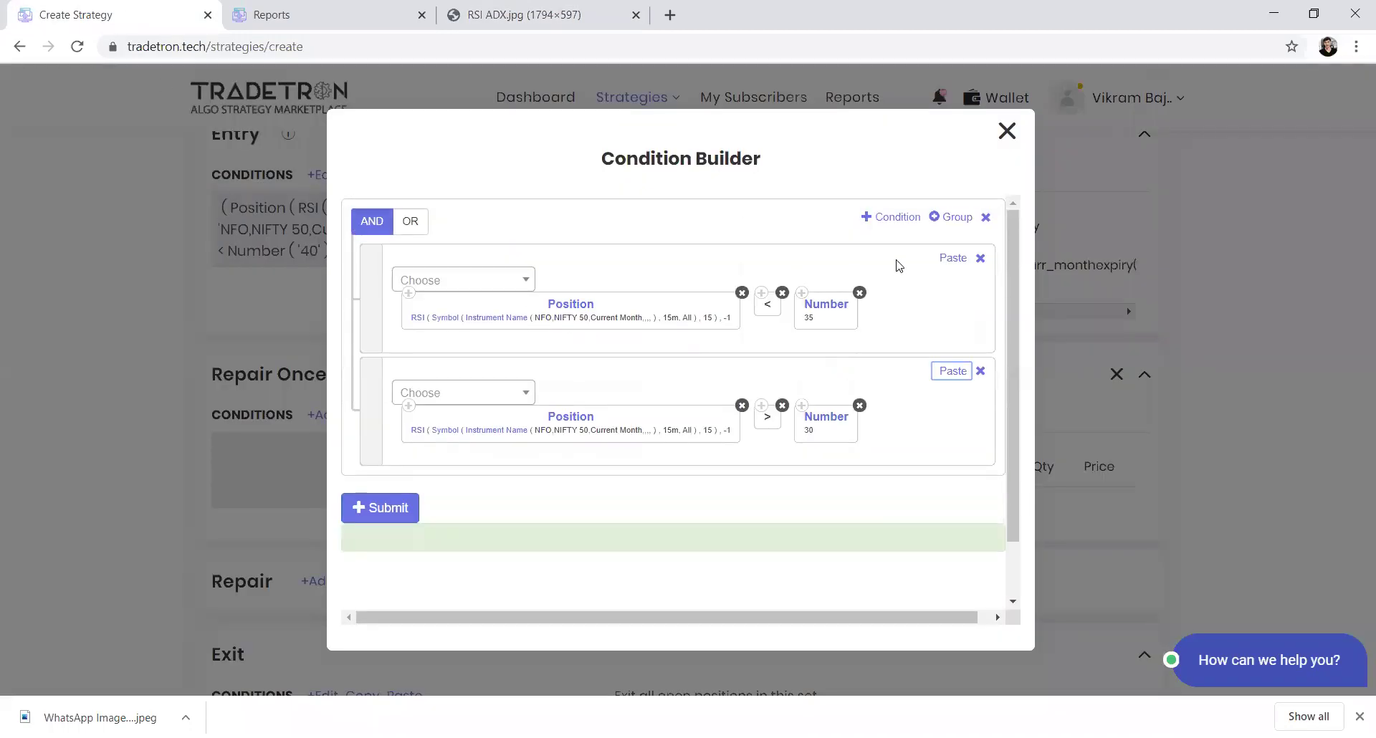
{"action": "left_click", "coordinate": [892, 220]}
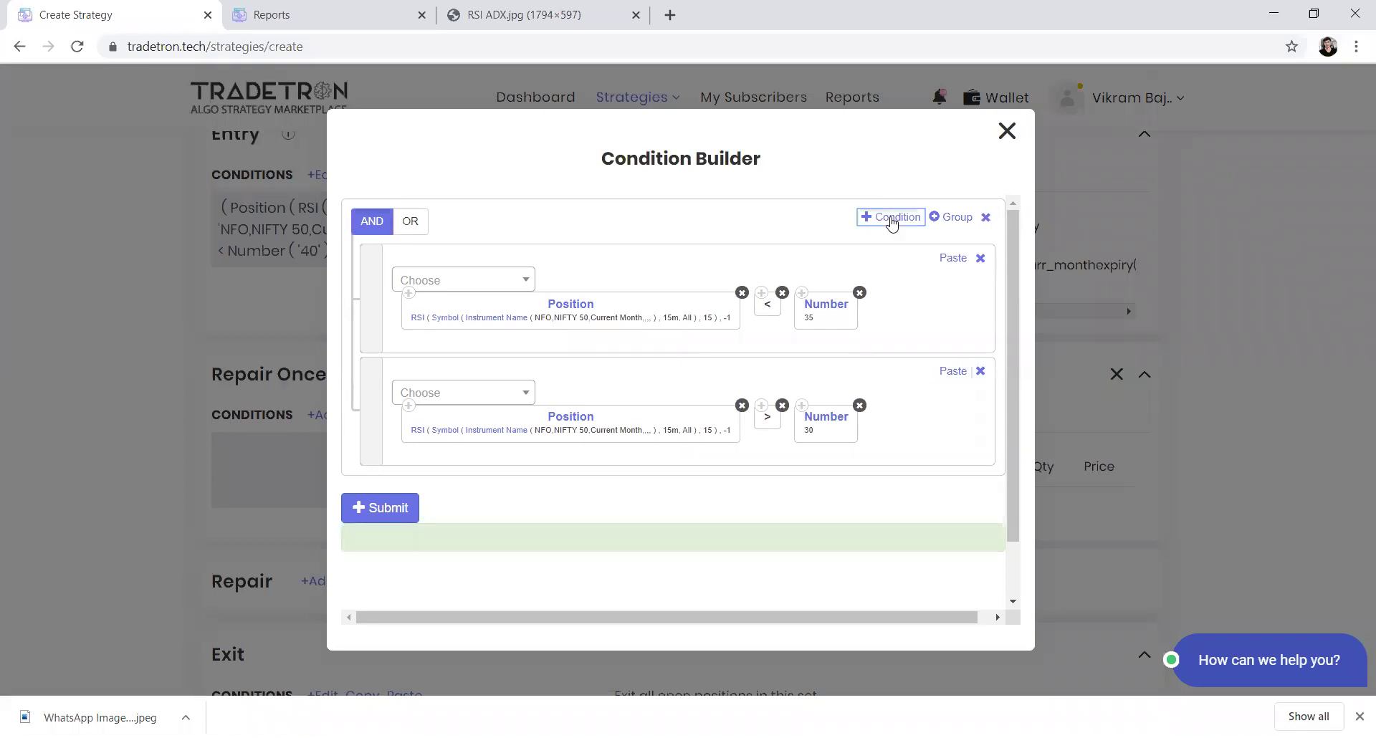
{"action": "left_click", "coordinate": [481, 501]}
{"action": "type", "text": "posi"}
{"action": "key", "text": "Return"}
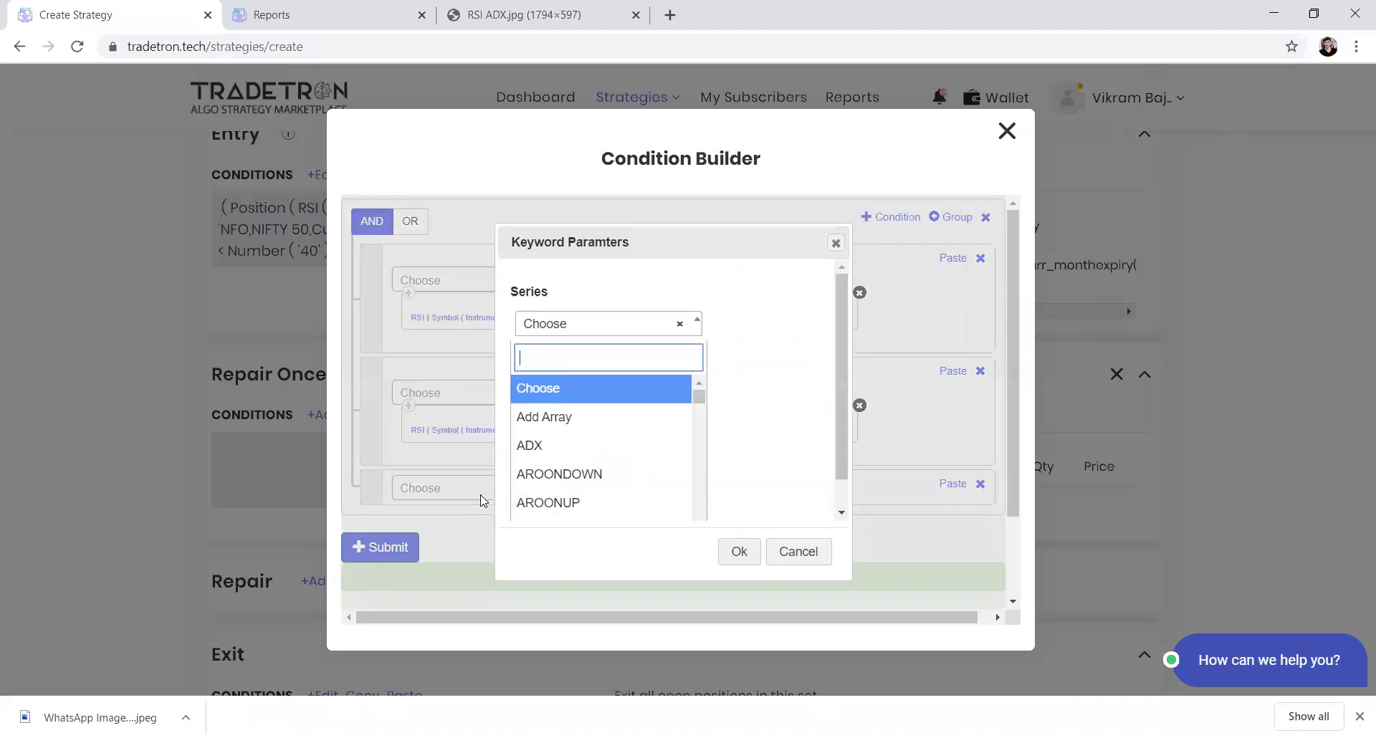
{"action": "type", "text": "adx"}
{"action": "key", "text": "Return"}
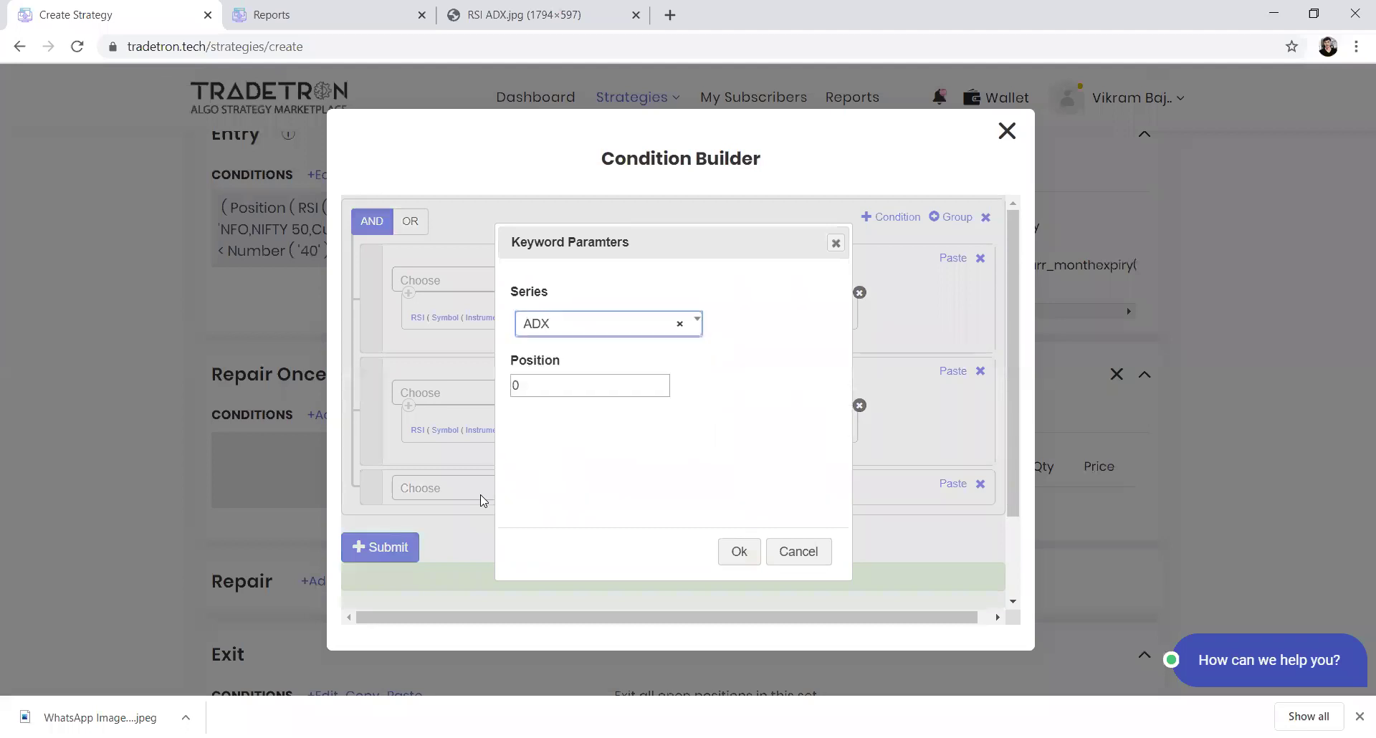
{"action": "type", "text": "-1"}
{"action": "key", "text": "Return"}
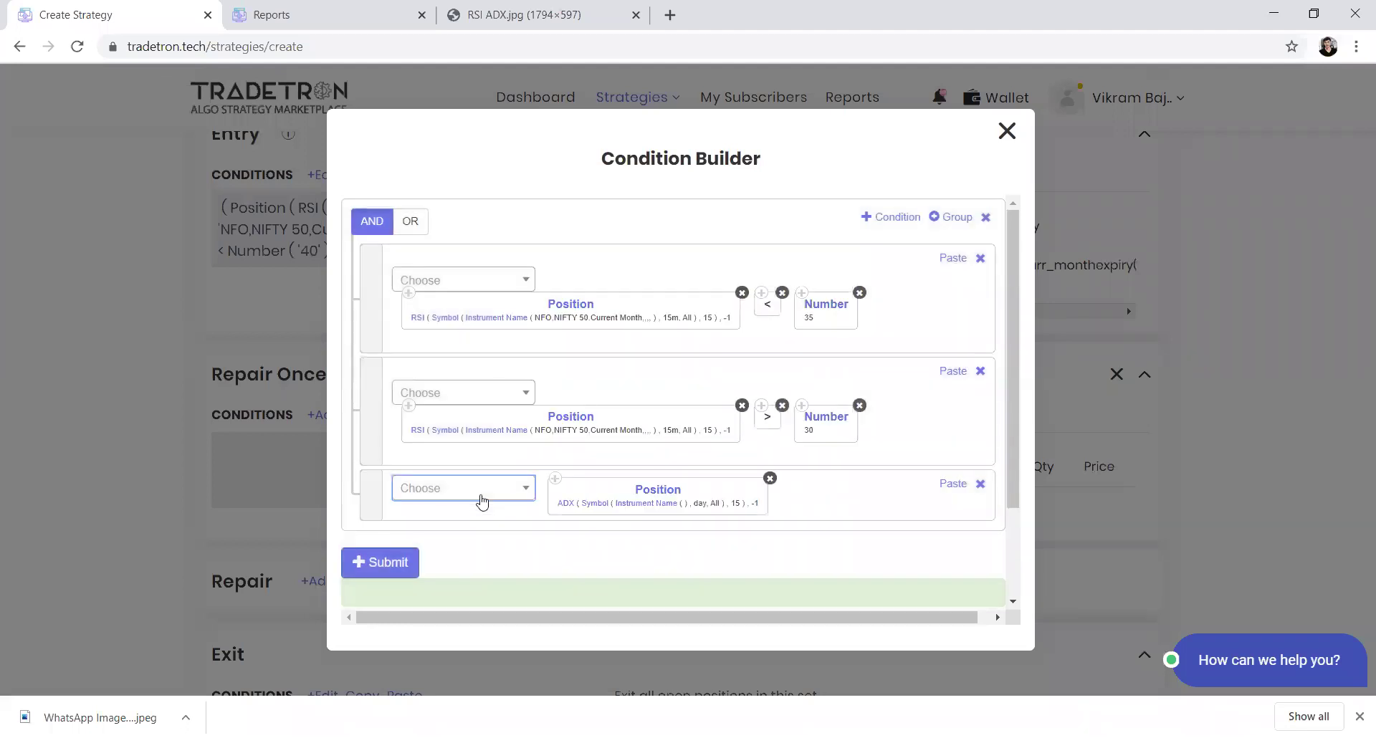
- Set the instrument of the ADX keyword to exchange NFO and symbol NIFTY 50
{"action": "left_click", "coordinate": [634, 504]}
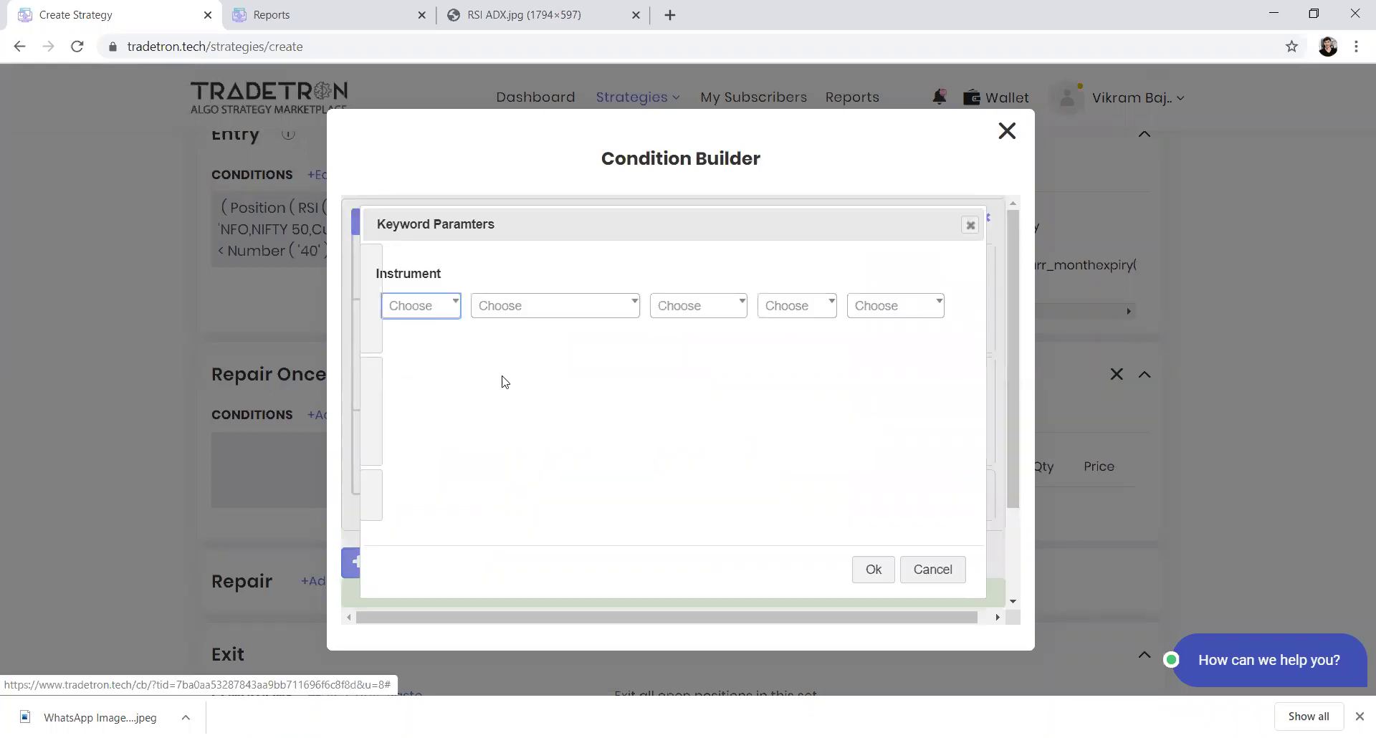
{"action": "type", "text": "nfo"}
{"action": "key", "text": "Return"}
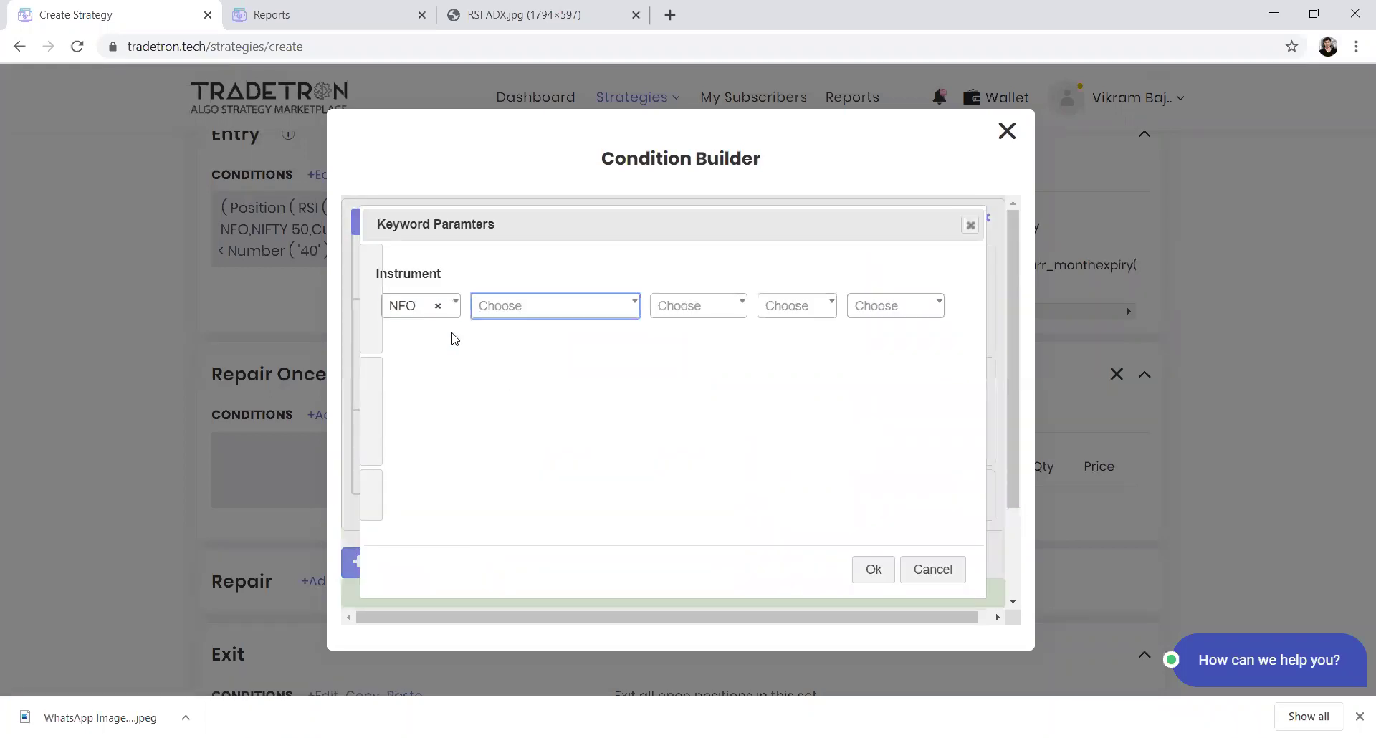
{"action": "type", "text": "nifty"}
{"action": "key", "text": "Return"}
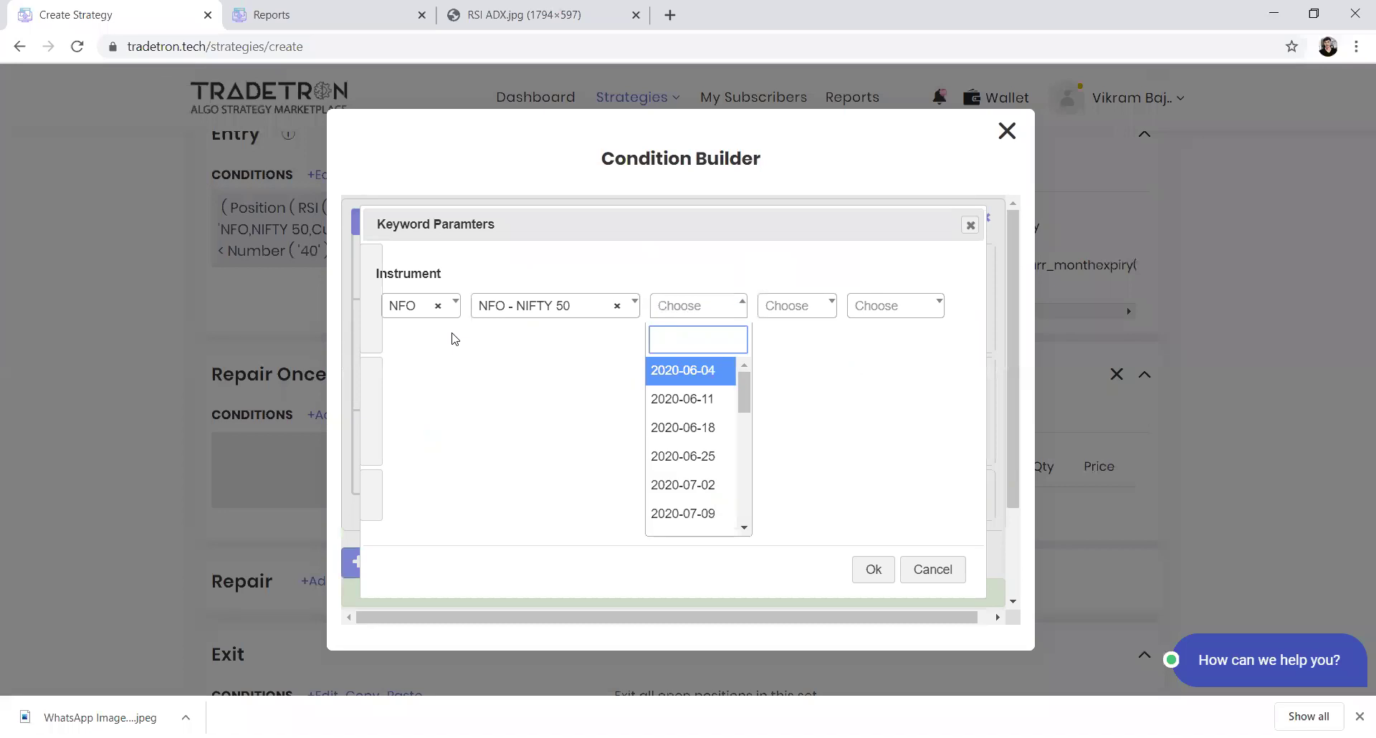
- Choose Current Month as the ADX instrument's expiry, leave the remaining fields empty and confirm
{"action": "key", "text": "Down"}
{"action": "key", "text": "Down"}
{"action": "key", "text": "Down"}
{"action": "key", "text": "Down"}
{"action": "key", "text": "Down"}
{"action": "key", "text": "Down"}
{"action": "key", "text": "End"}
{"action": "key", "text": "Return"}
{"action": "key", "text": "Tab"}
{"action": "key", "text": "Tab"}
{"action": "key", "text": "Return"}
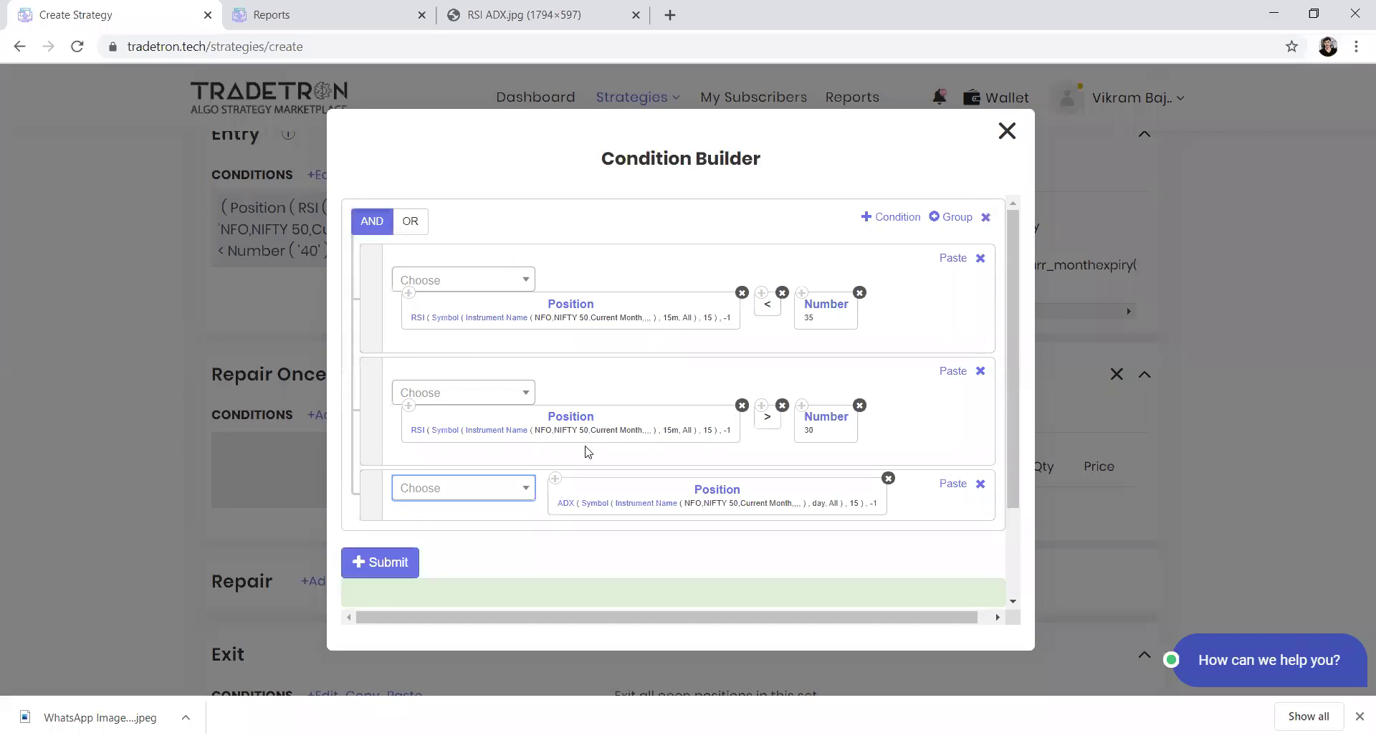
- Set the candle type of the ADX keyword's symbol to 15m and confirm the parameters
{"action": "left_click", "coordinate": [596, 503]}
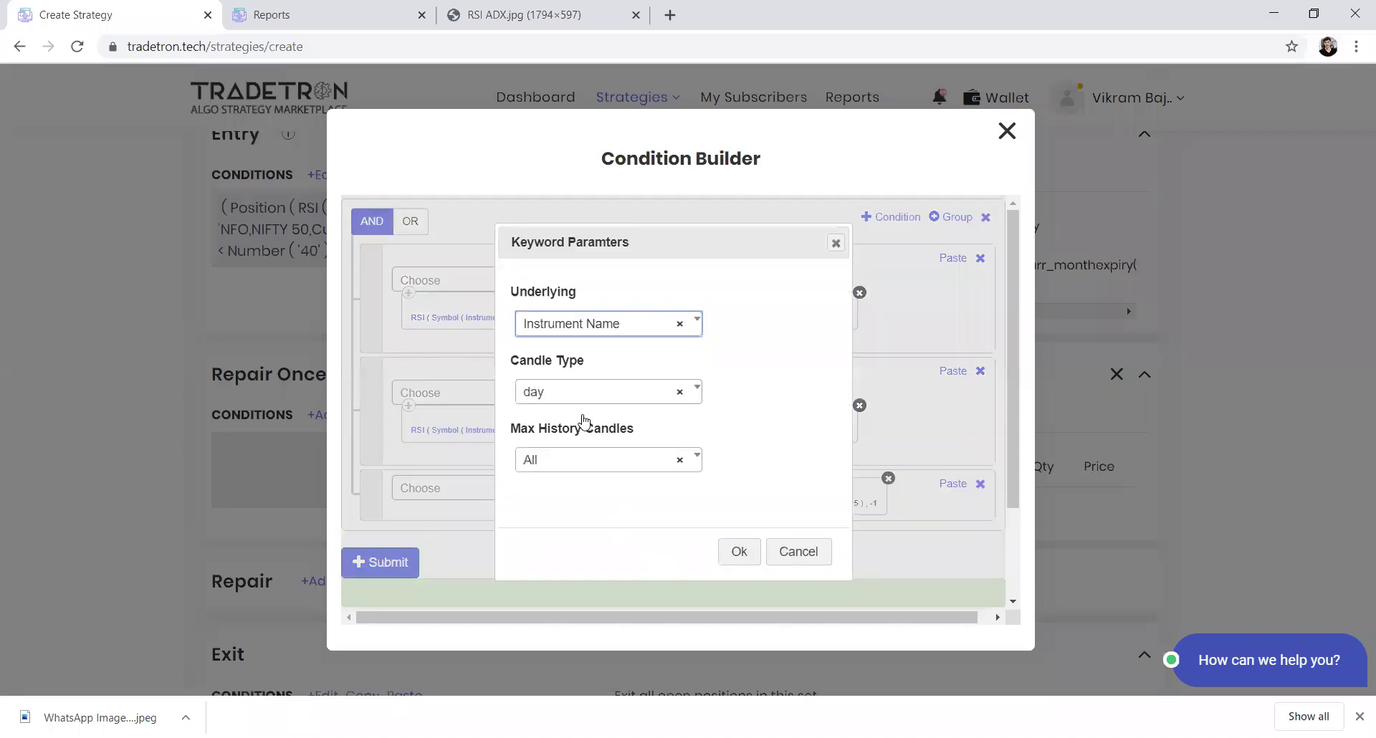
{"action": "left_click", "coordinate": [574, 391]}
{"action": "type", "text": "15"}
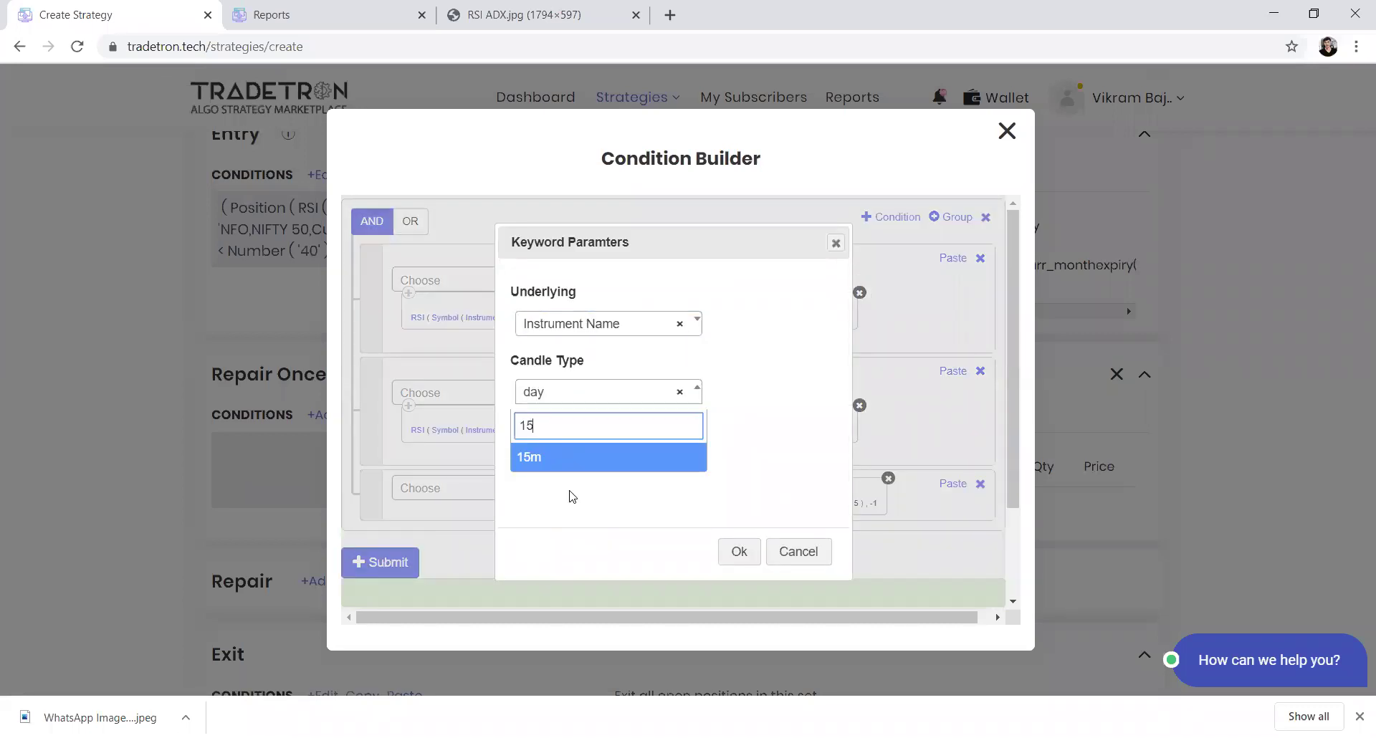
{"action": "key", "text": "Return"}
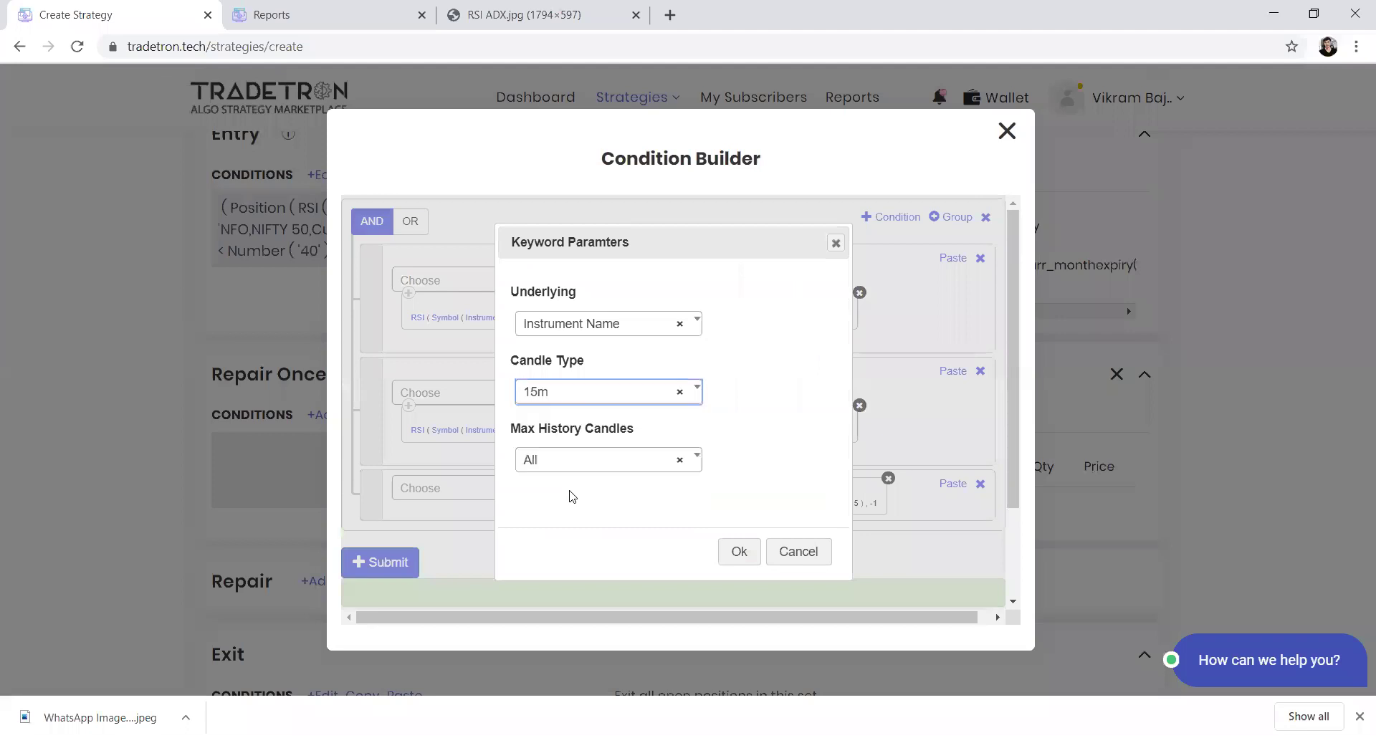
{"action": "left_click", "coordinate": [736, 555]}
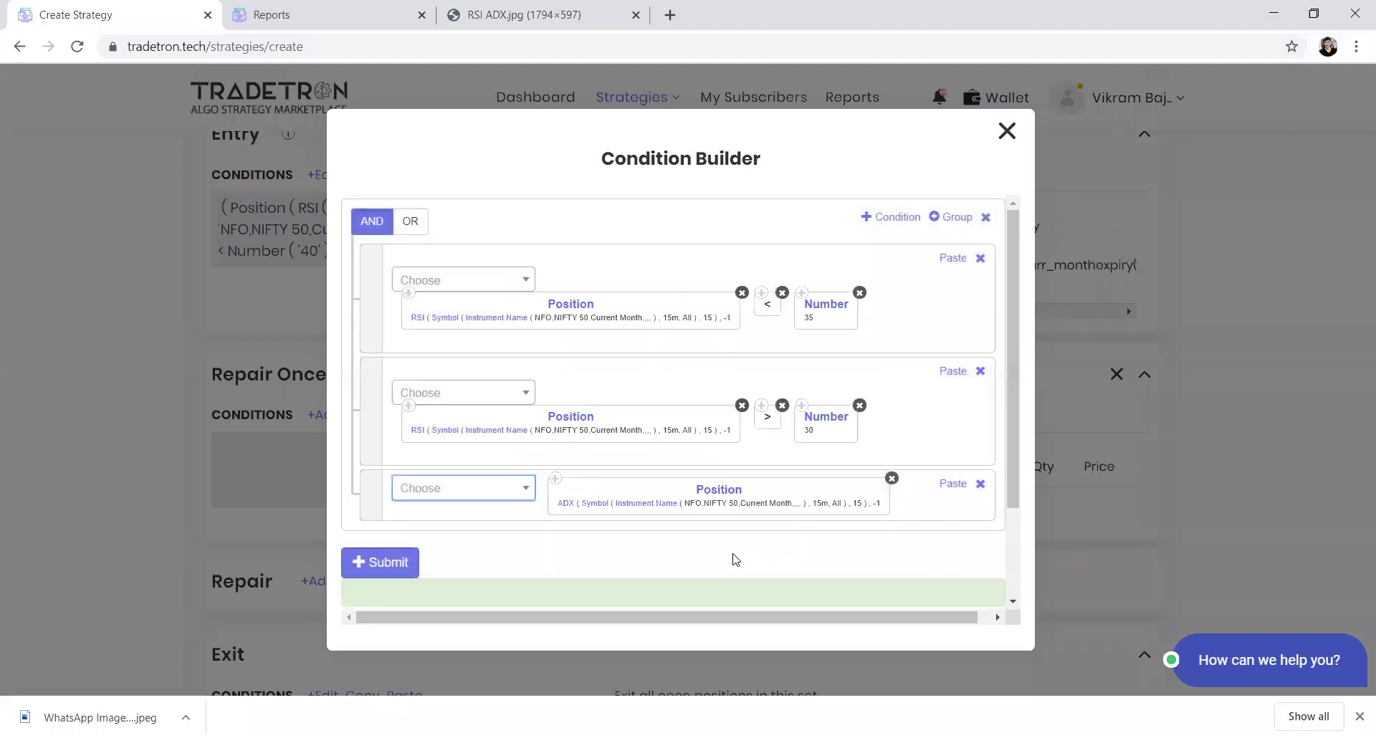
- Add a less-than operator after the ADX Position block and paste a copy of that block as the right-hand side
{"action": "left_click", "coordinate": [474, 492]}
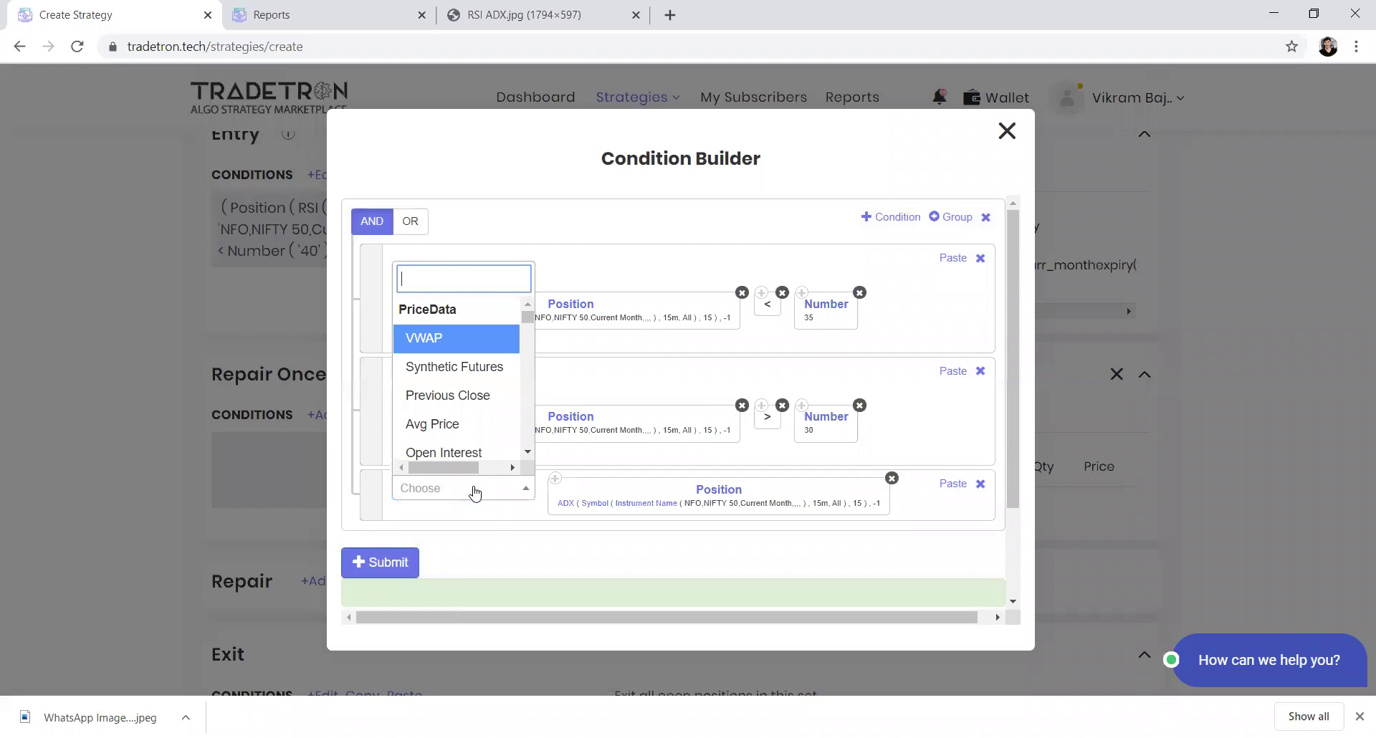
{"action": "type", "text": "<"}
{"action": "key", "text": "Return"}
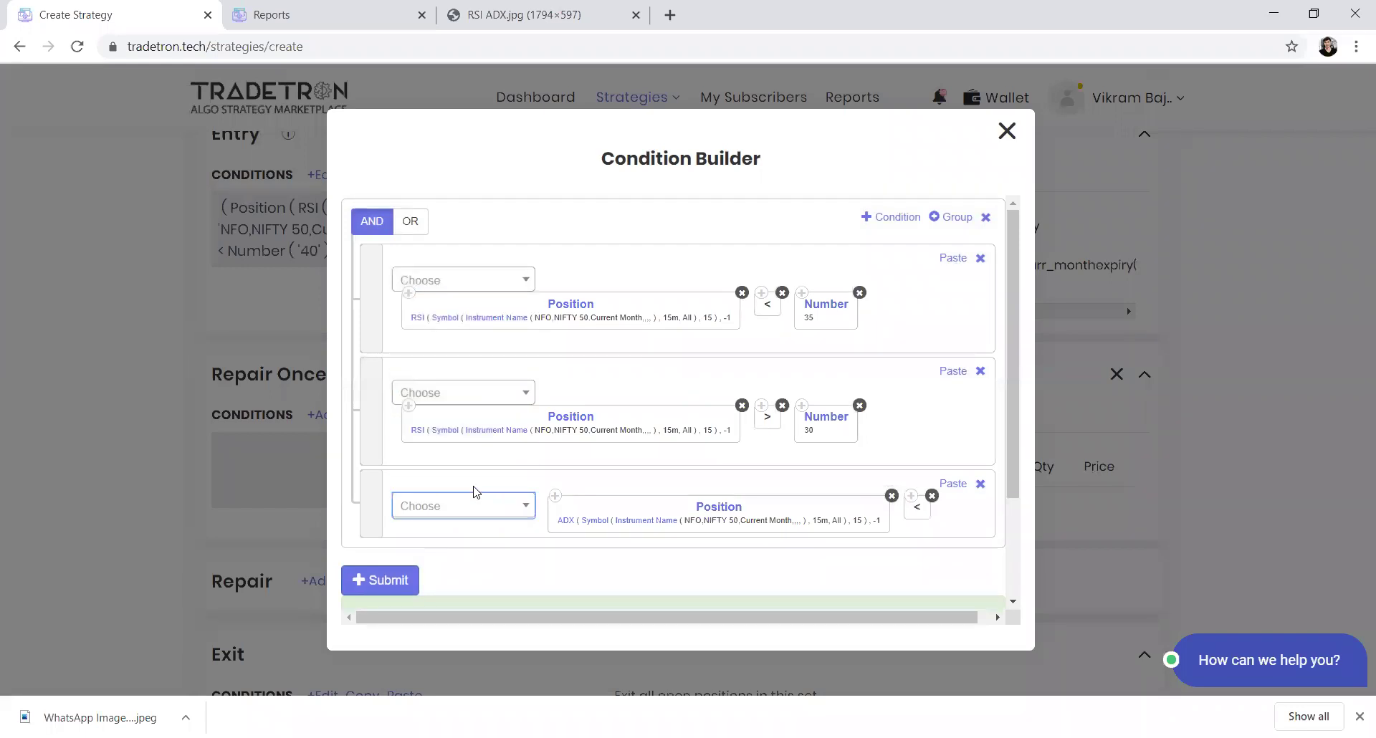
{"action": "left_click", "coordinate": [554, 496]}
{"action": "left_click", "coordinate": [945, 484]}
{"action": "scroll", "coordinate": [585, 544], "scroll_direction": "down", "scroll_amount": 1}
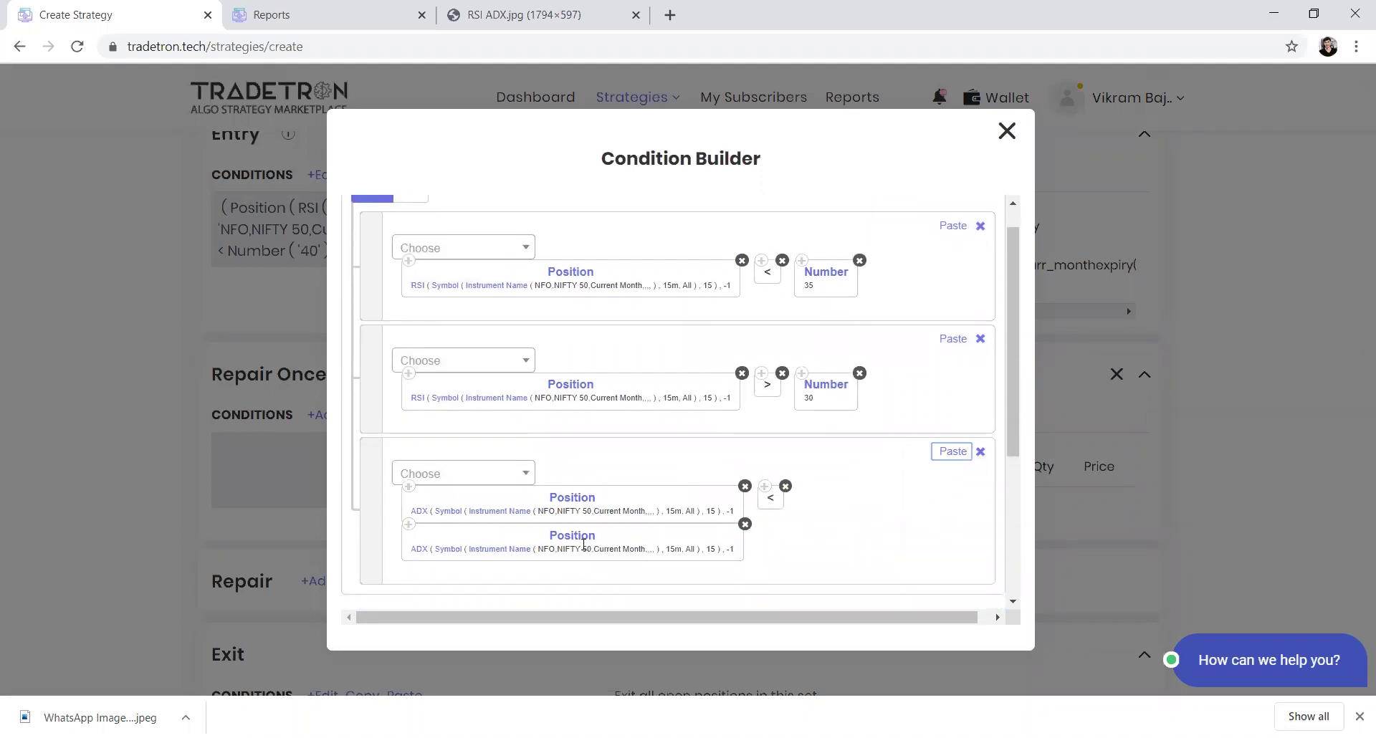
- Set the copied ADX Position block's position to -2 and confirm it
{"action": "left_click", "coordinate": [577, 538]}
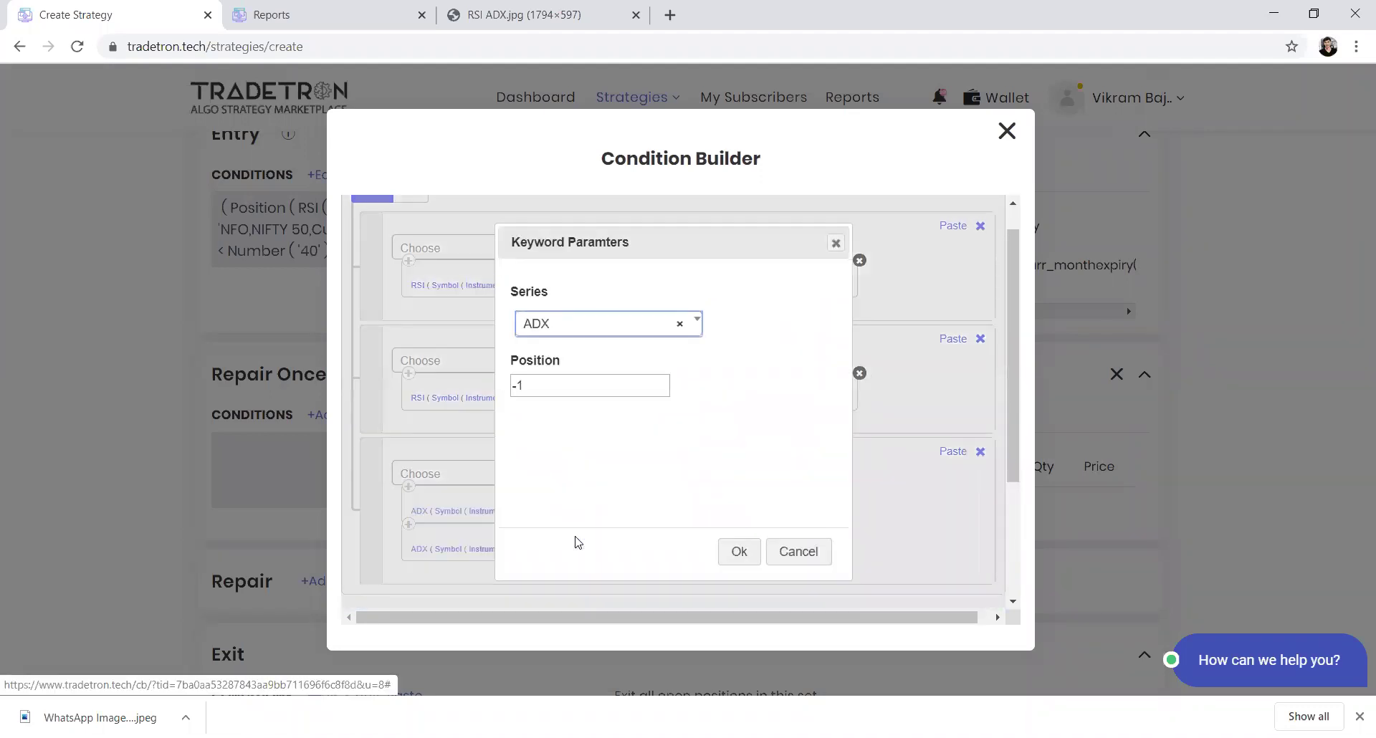
{"action": "left_click", "coordinate": [521, 387]}
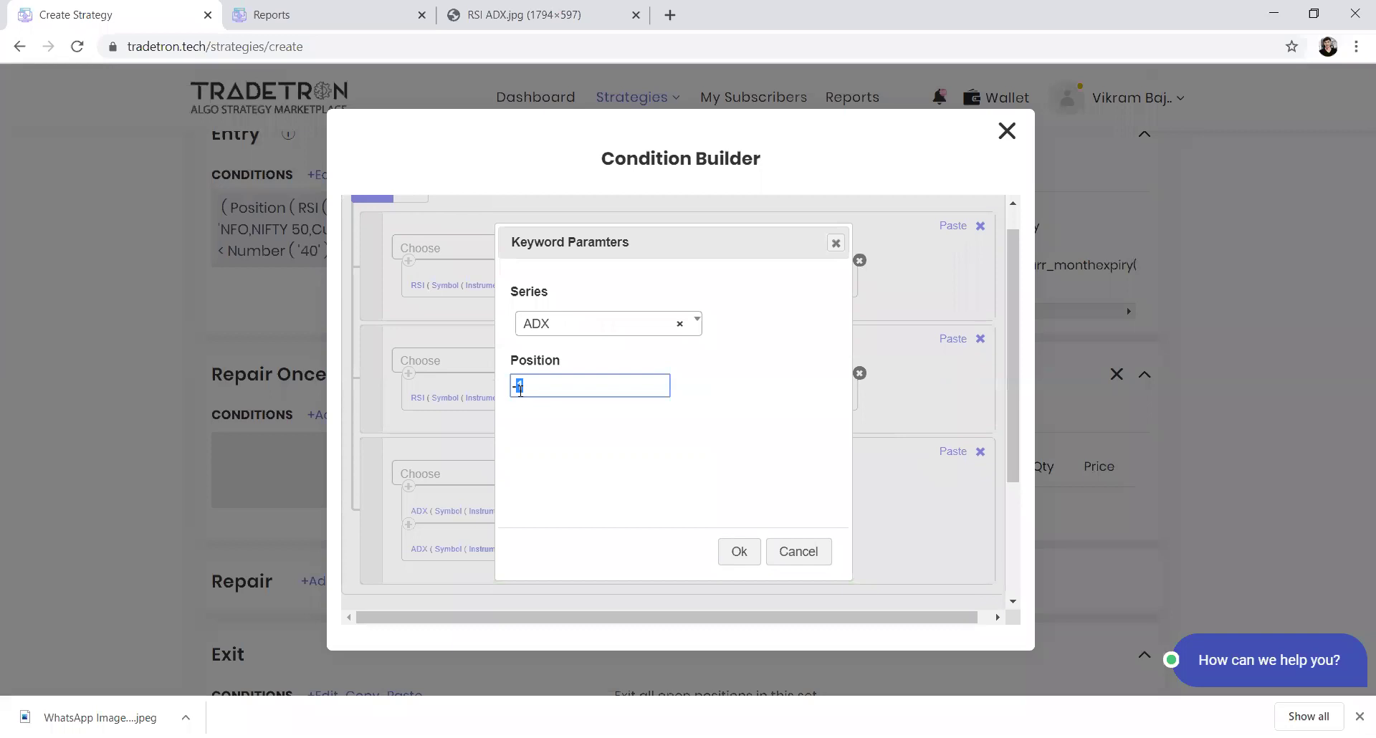
{"action": "left_click", "coordinate": [739, 552]}
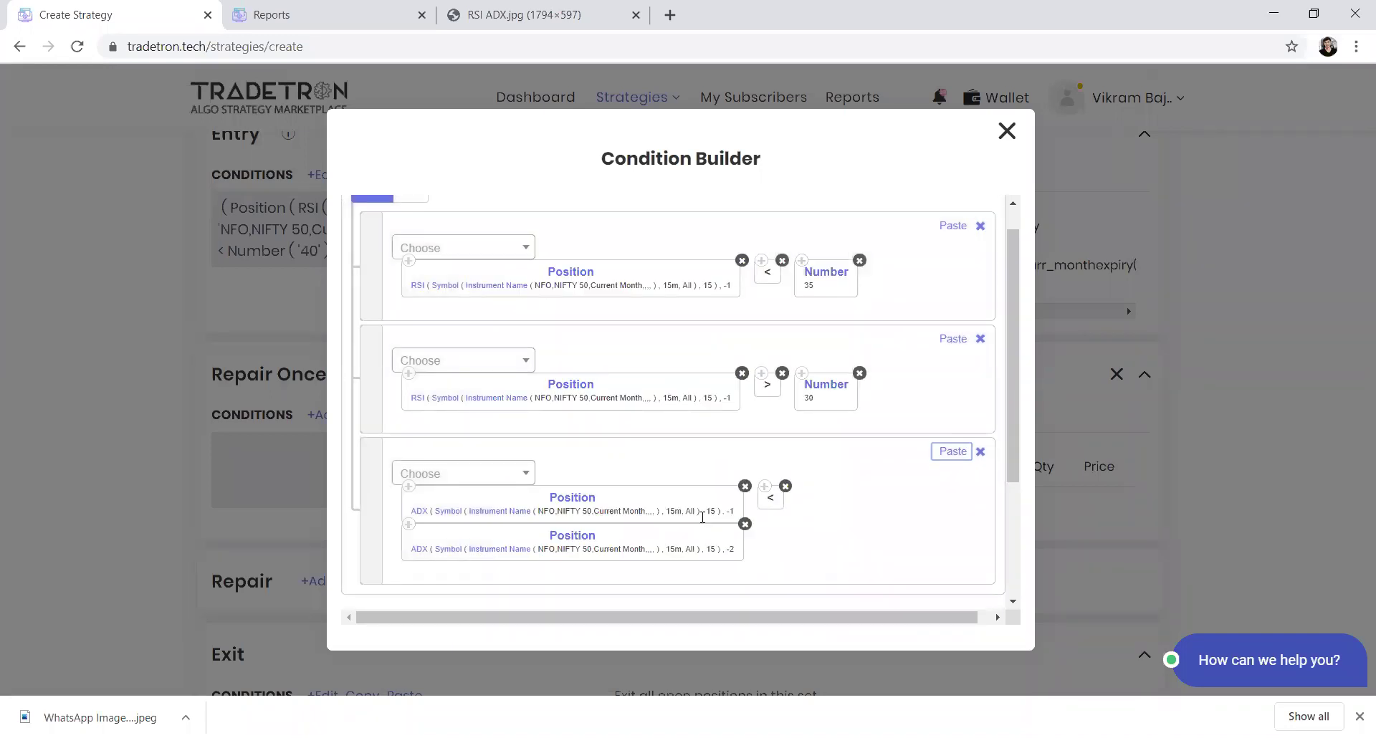
{"action": "scroll", "coordinate": [726, 531], "scroll_direction": "down", "scroll_amount": 3}
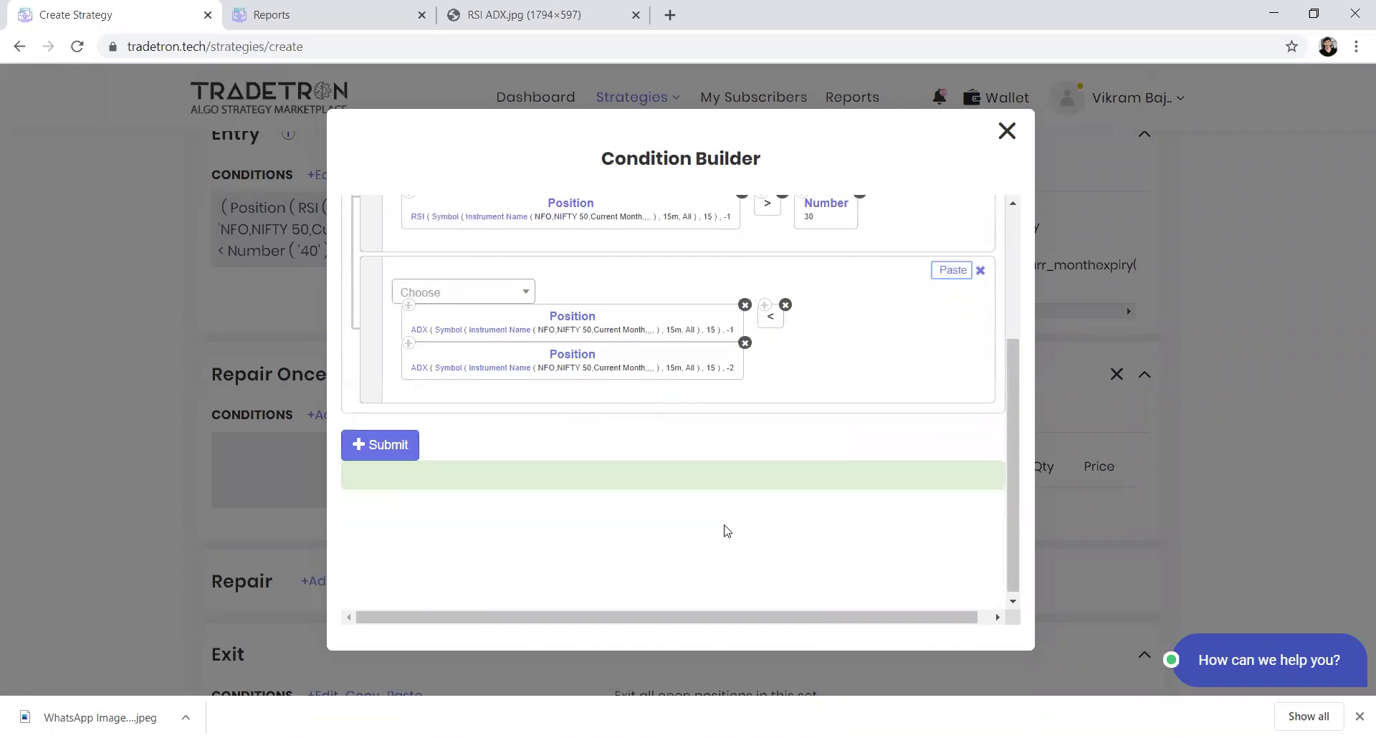
- Submit the Repair Once condition and start a Sell position on the NFO exchange for that repair
{"action": "left_click", "coordinate": [399, 475]}
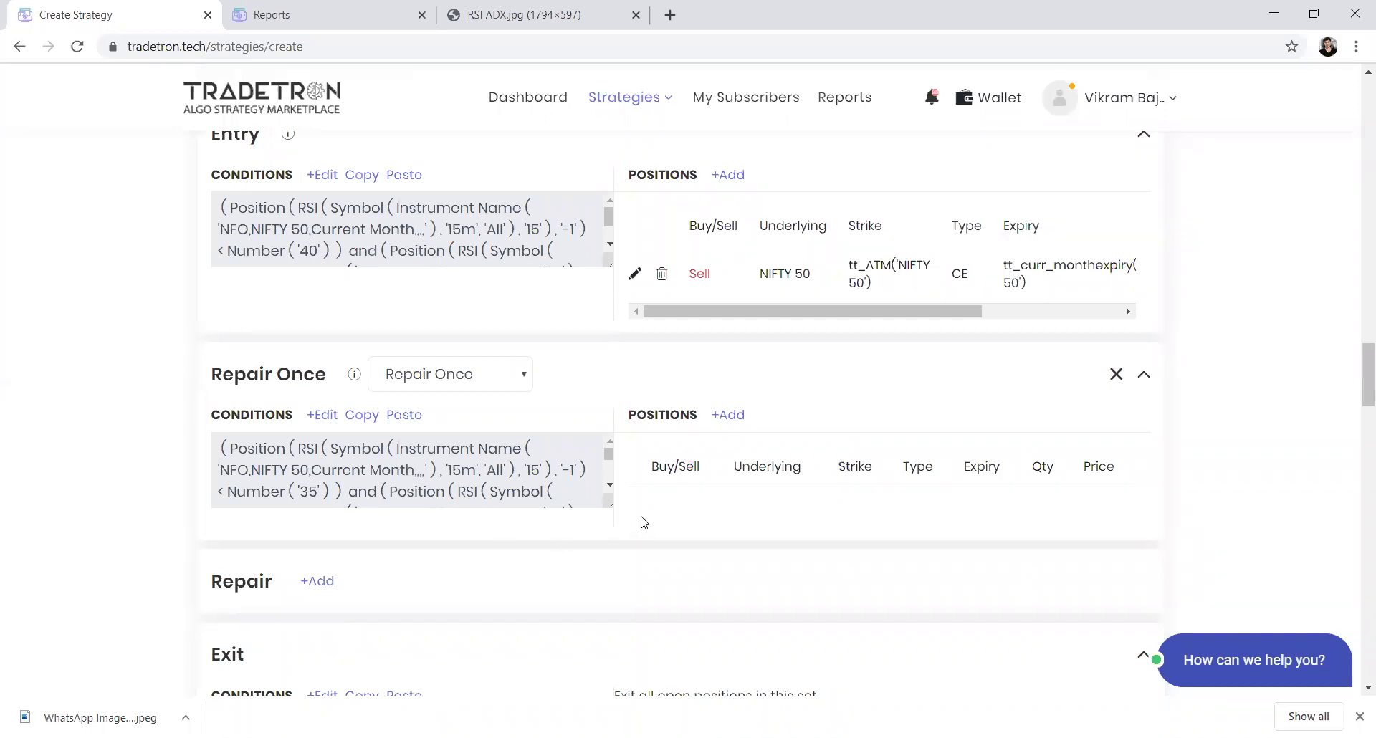
{"action": "scroll", "coordinate": [698, 469], "scroll_direction": "up", "scroll_amount": 2}
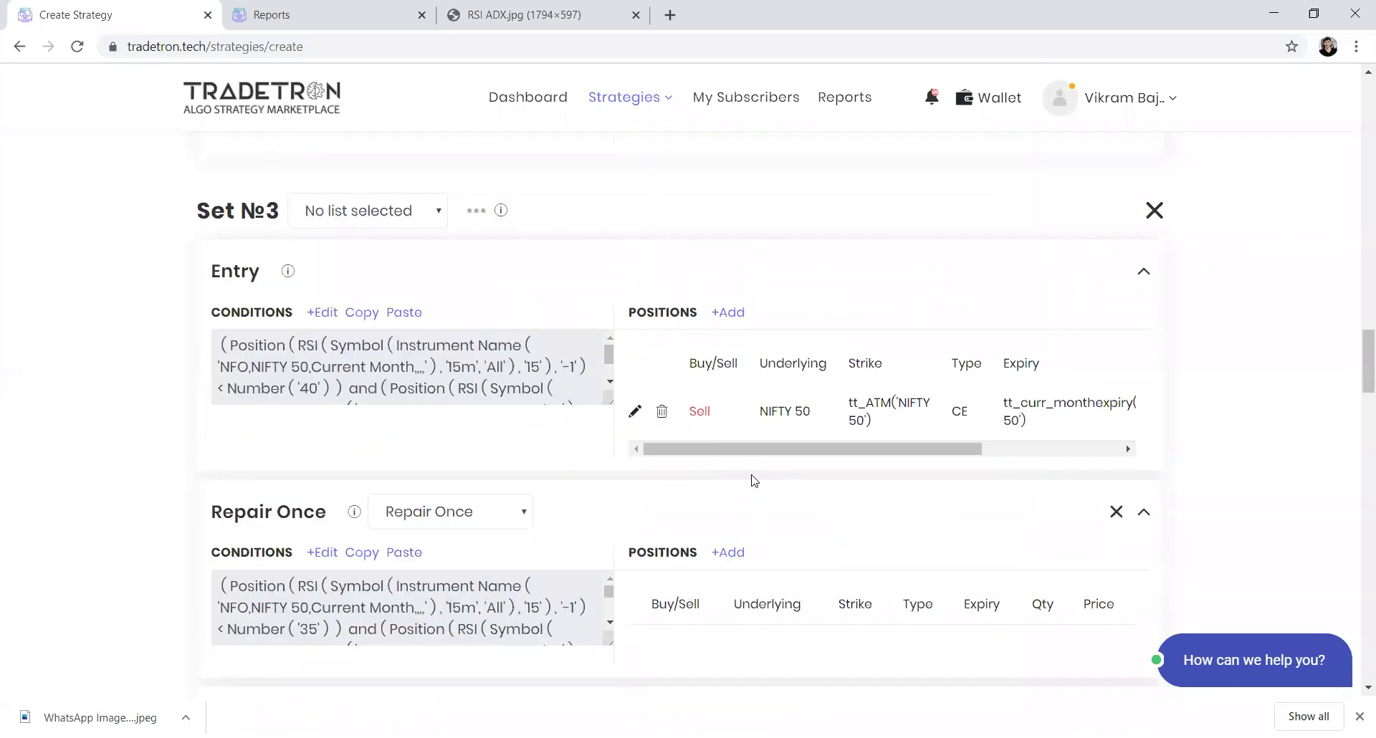
{"action": "scroll", "coordinate": [750, 478], "scroll_direction": "down", "scroll_amount": 2}
{"action": "left_click", "coordinate": [730, 447]}
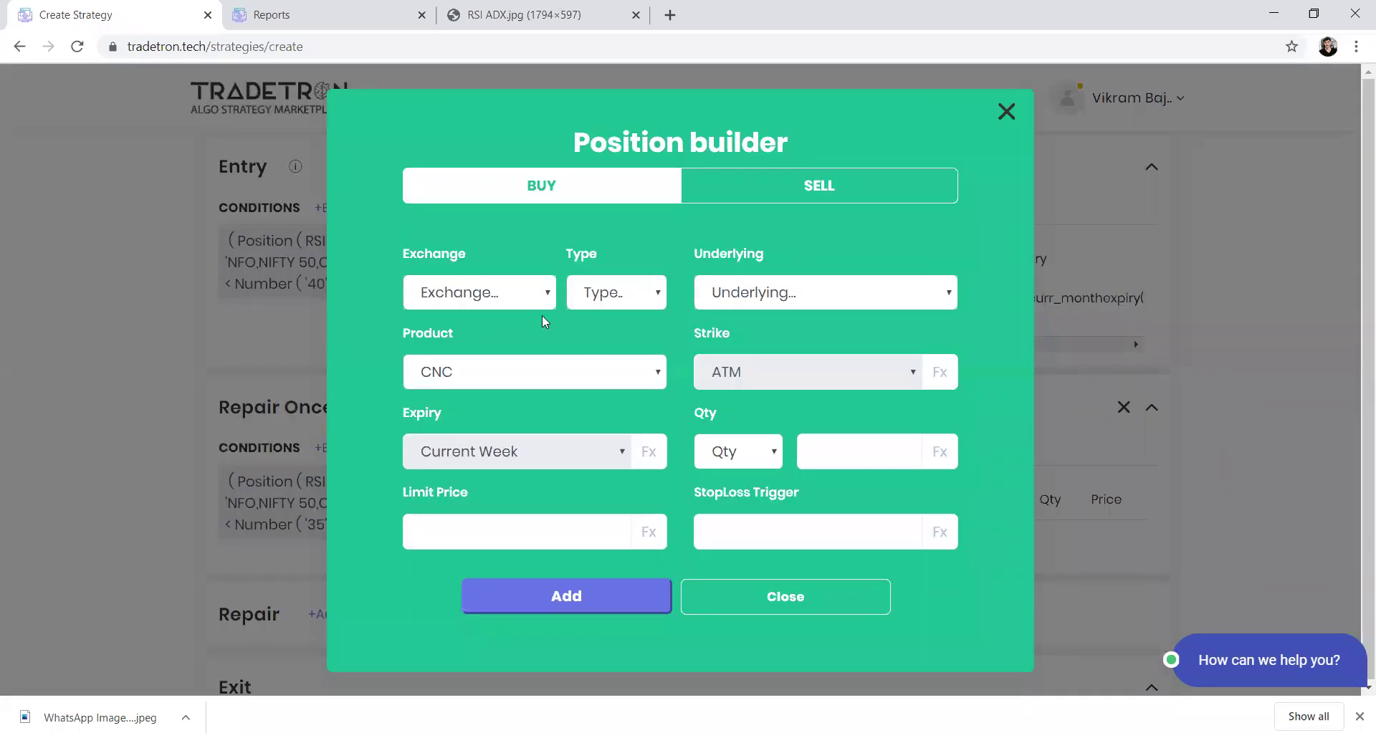
{"action": "left_click", "coordinate": [539, 295]}
{"action": "left_click", "coordinate": [493, 404]}
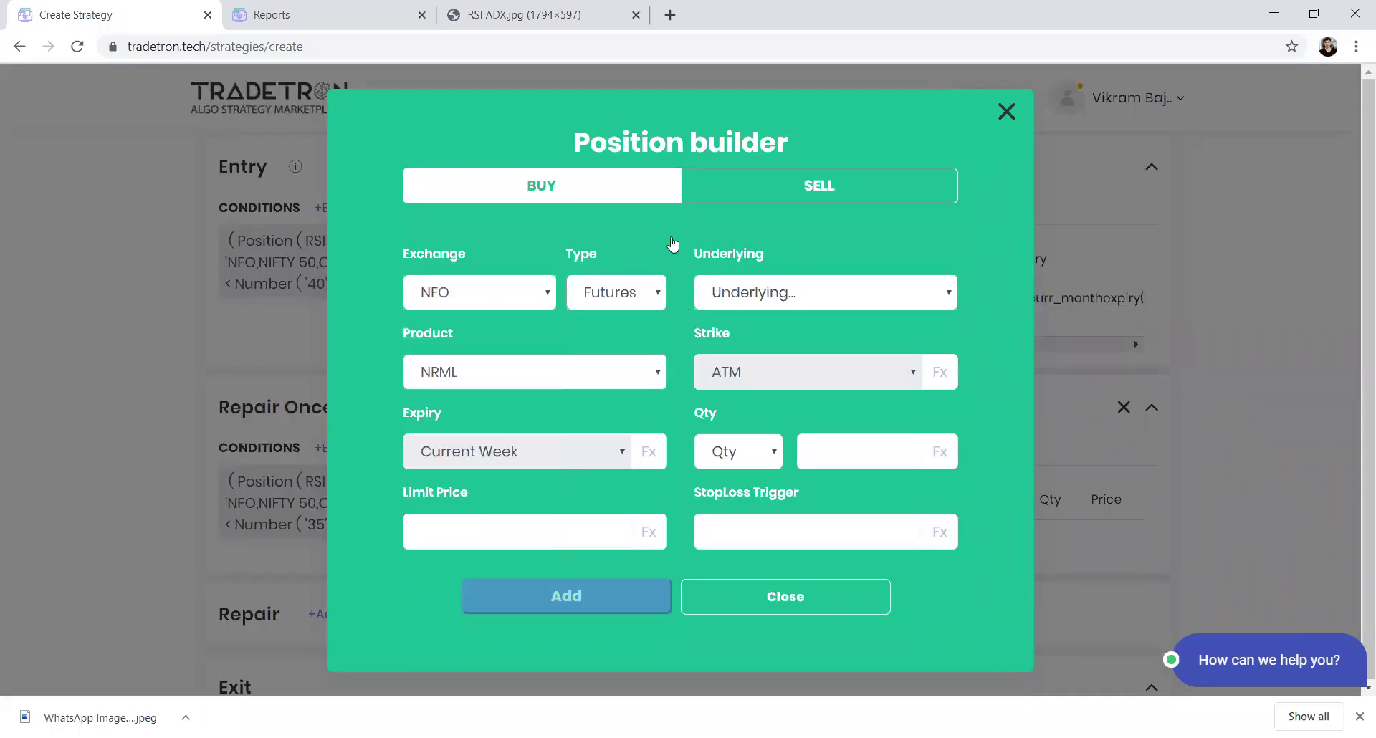
{"action": "left_click", "coordinate": [701, 199]}
- Set the repair position's type to Call and its underlying to NIFTY 50
{"action": "left_click", "coordinate": [617, 292]}
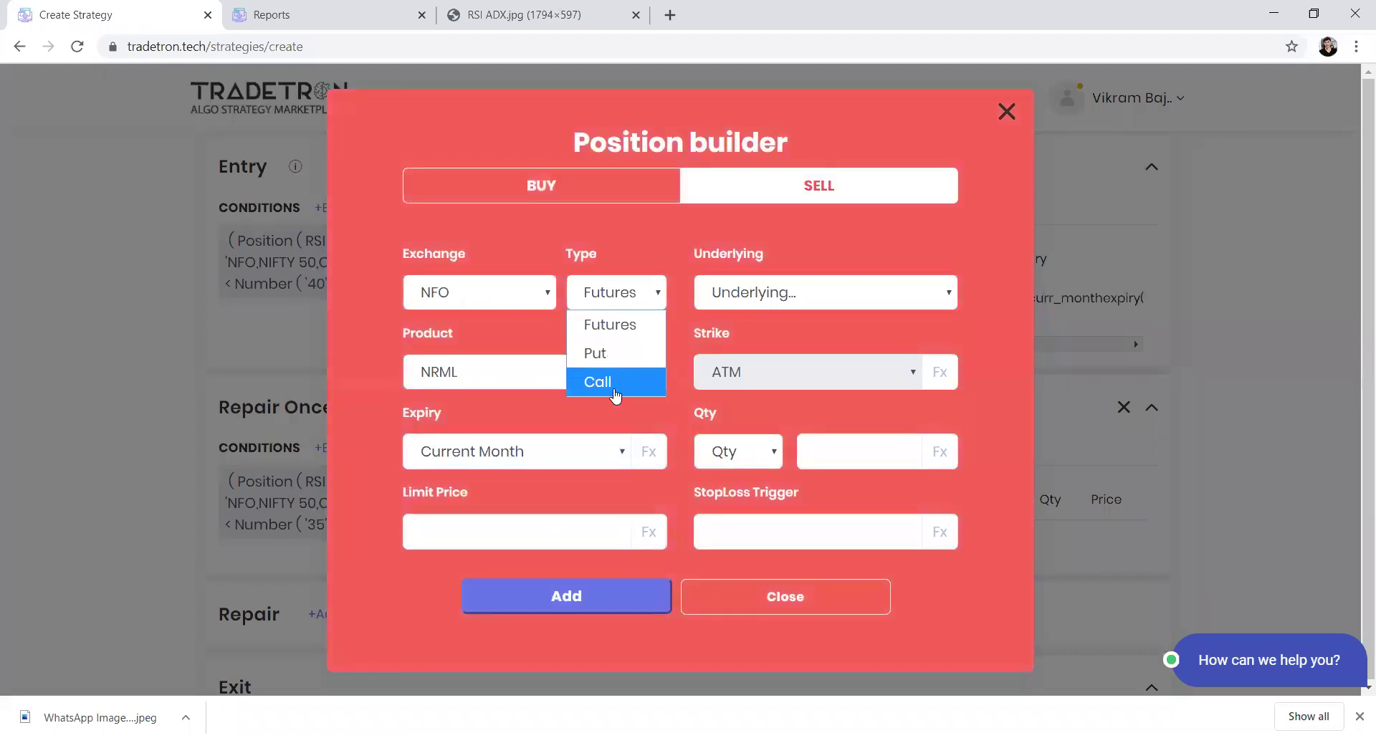
{"action": "left_click", "coordinate": [615, 391]}
{"action": "left_click", "coordinate": [769, 300]}
{"action": "type", "text": "nifty"}
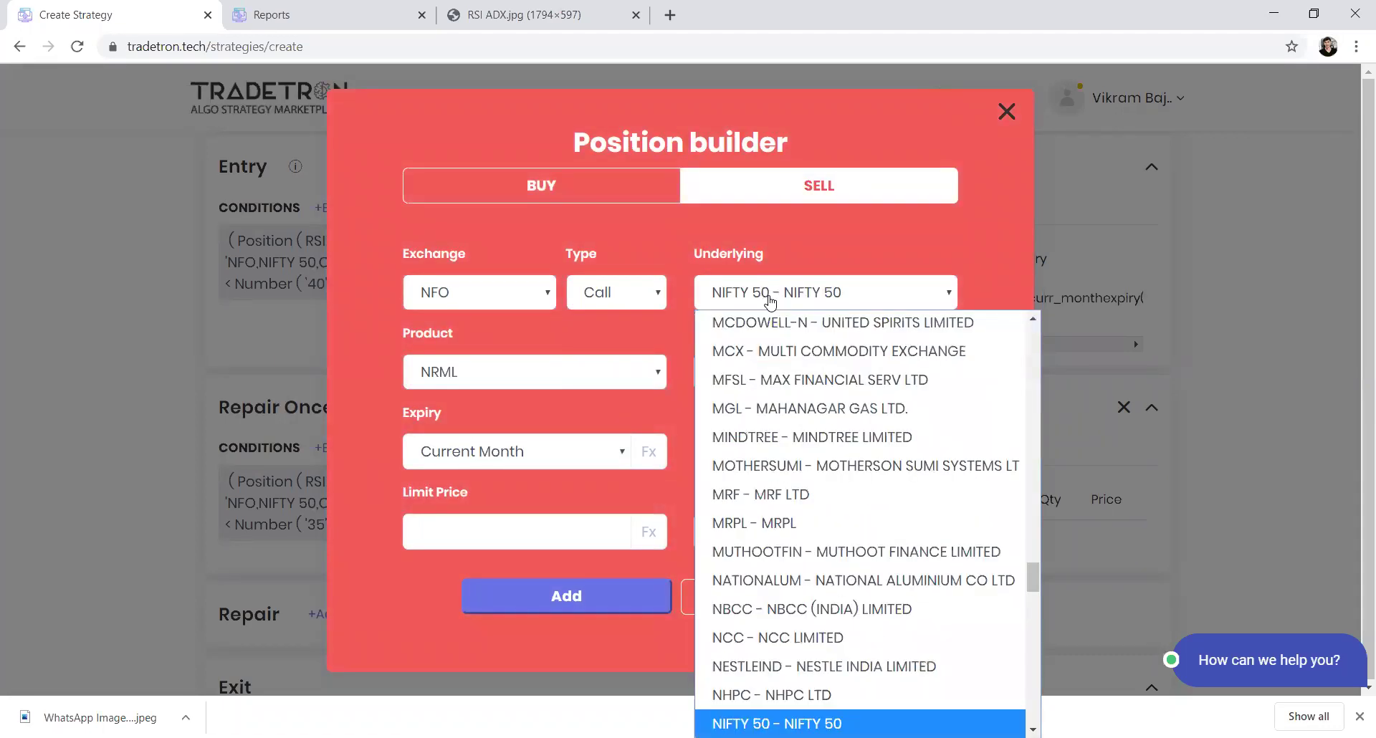
{"action": "key", "text": "Return"}
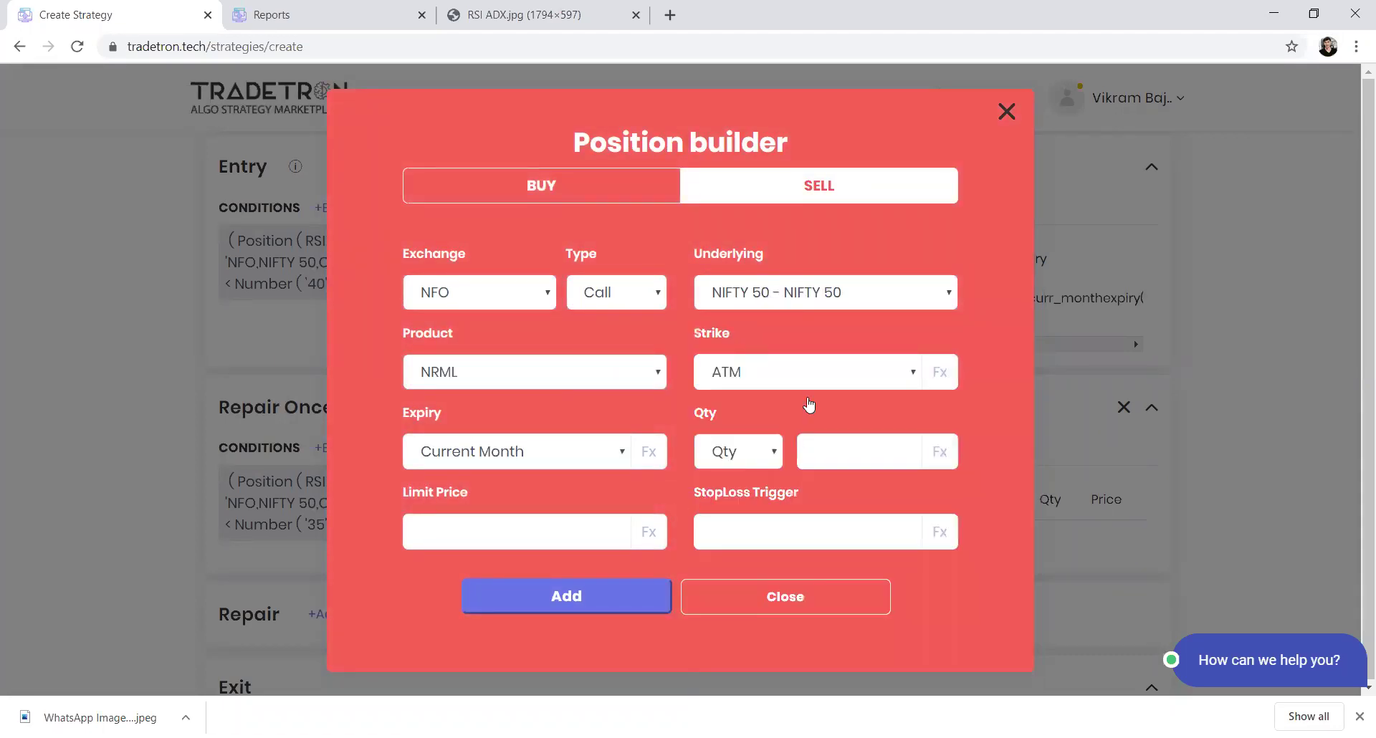
- Switch the position's strike to an Fx formula and insert the Traded Instrument keyword in it
{"action": "left_click", "coordinate": [787, 364]}
{"action": "left_click", "coordinate": [722, 28]}
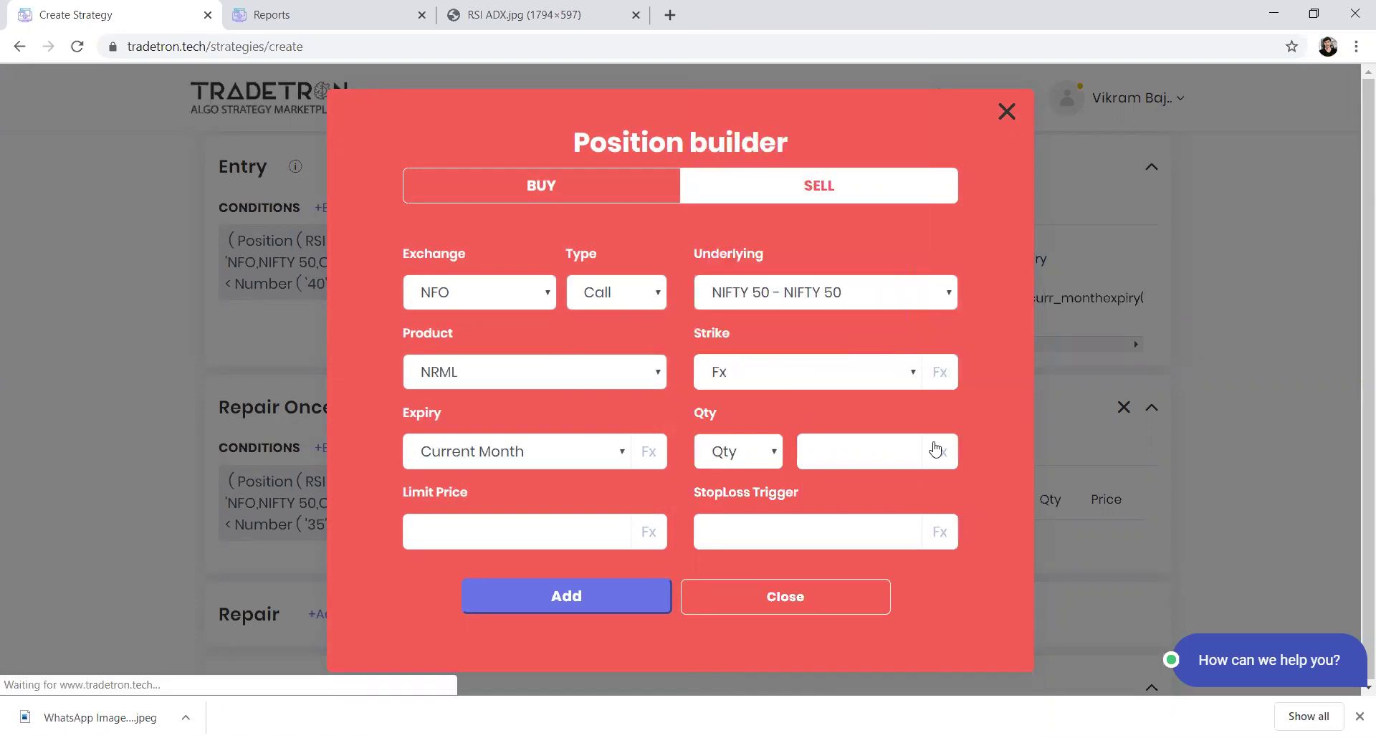
{"action": "left_click", "coordinate": [942, 374]}
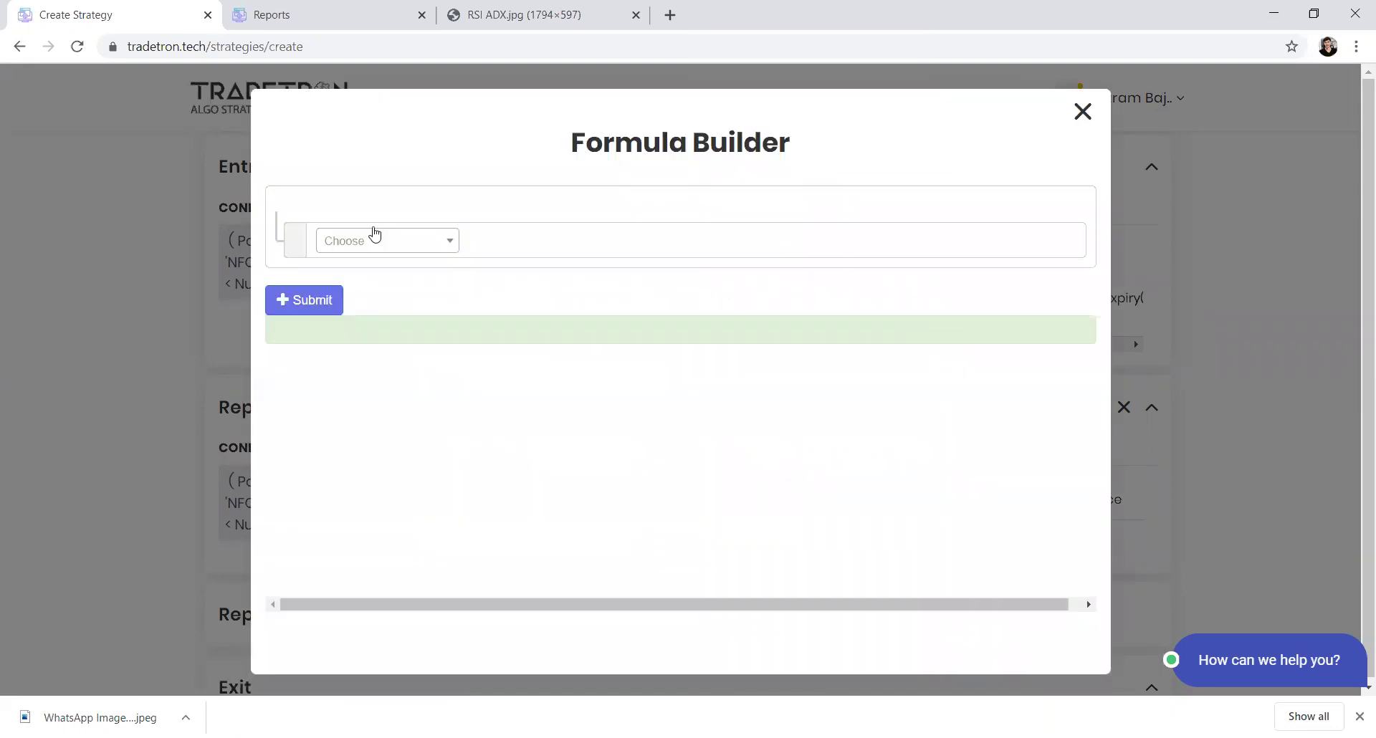
{"action": "left_click", "coordinate": [376, 243]}
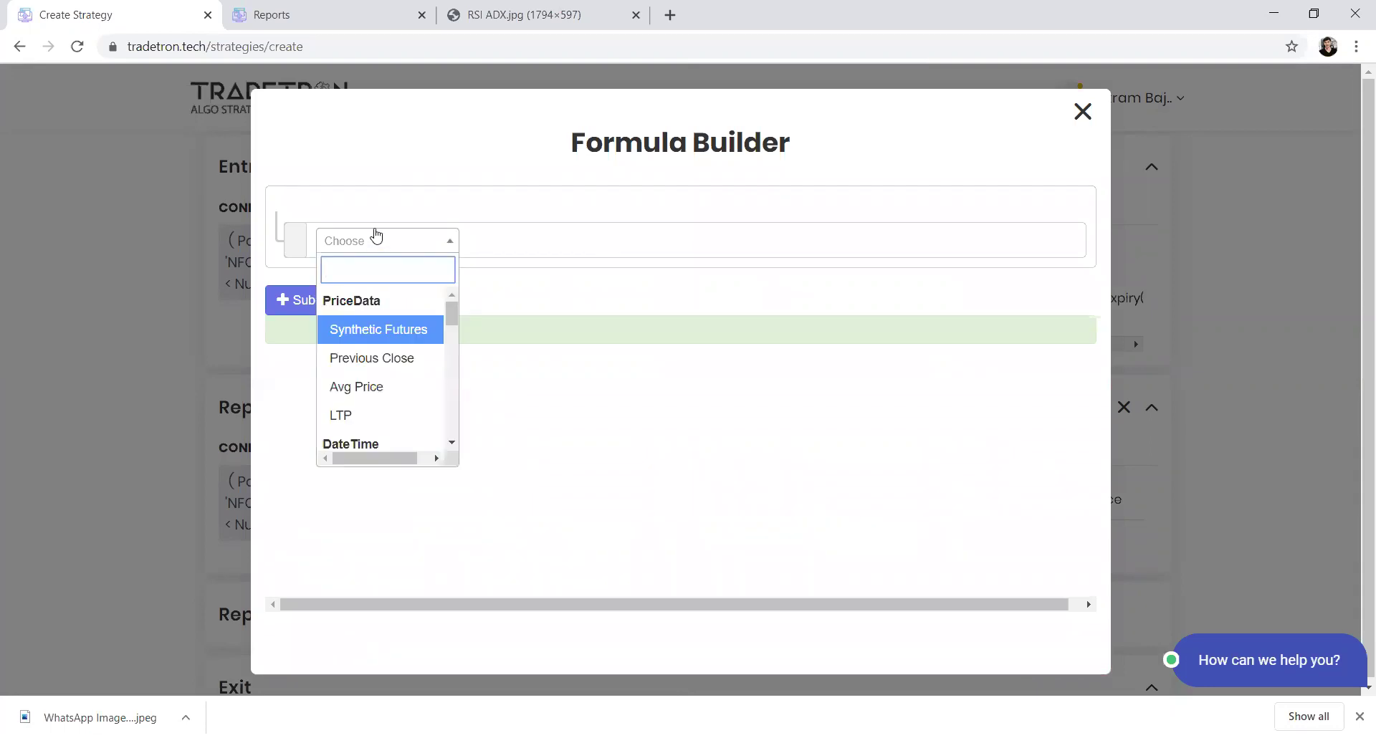
{"action": "type", "text": "trd"}
{"action": "key", "text": "BackSpace"}
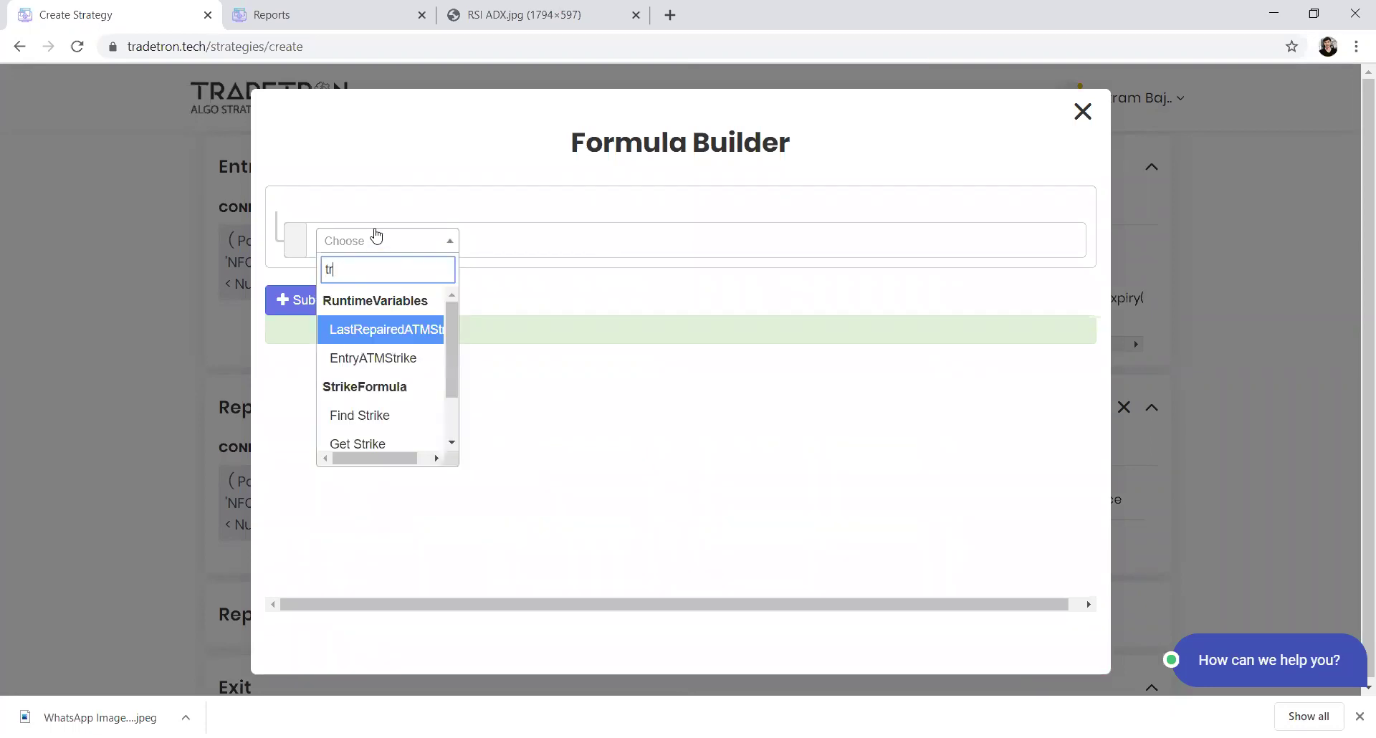
{"action": "type", "text": "a"}
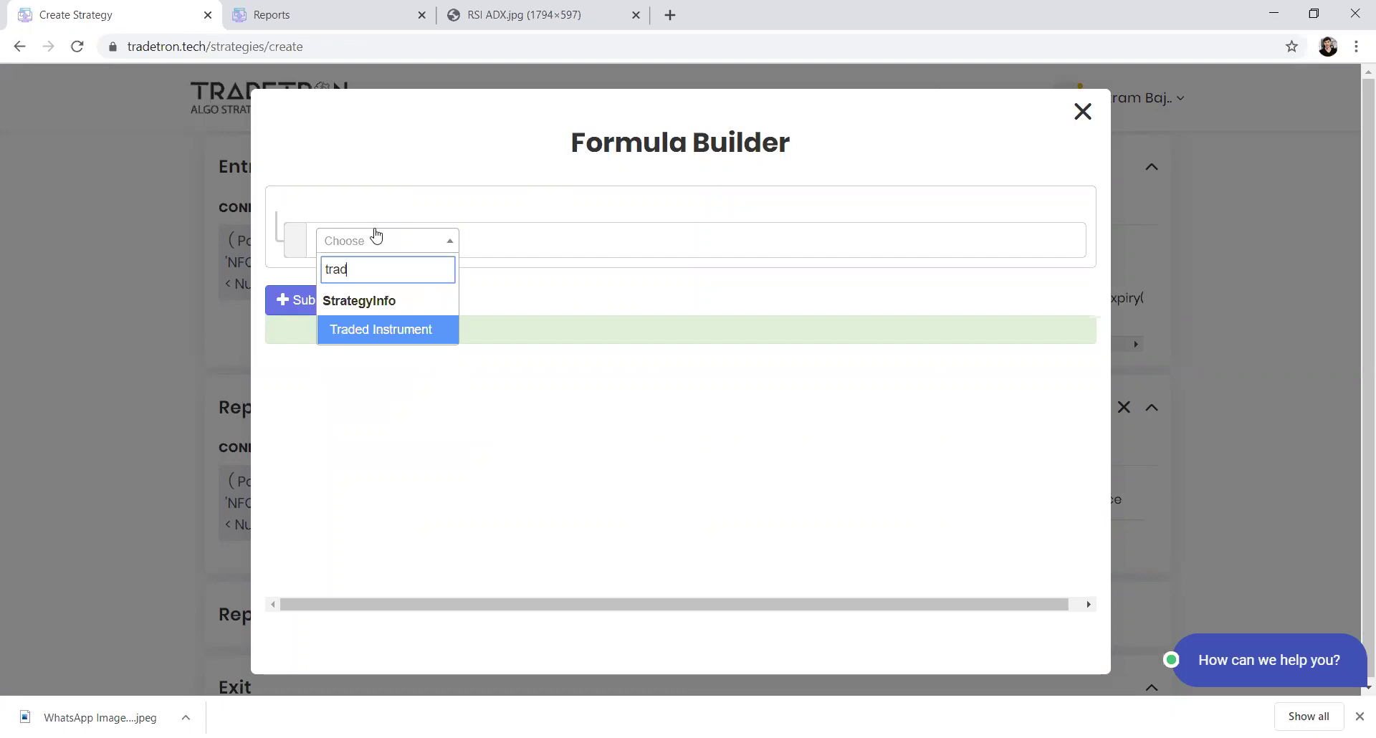
{"action": "type", "text": "d"}
{"action": "key", "text": "Return"}
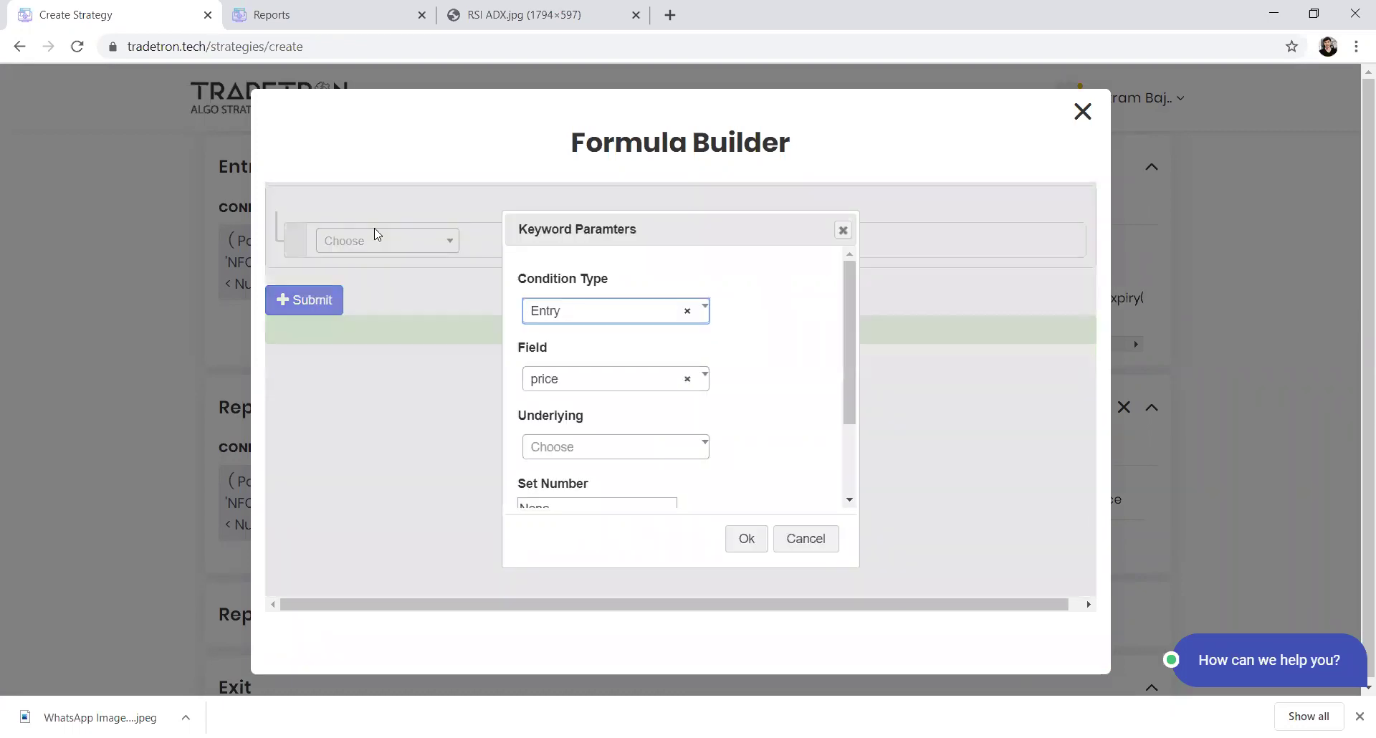
- Set the Traded Instrument parameters to Entry, strike, NIFTY 50, set number 3, 1 and 1, and submit the strike formula
{"action": "key", "text": "Tab"}
{"action": "key", "text": "Down"}
{"action": "key", "text": "Tab"}
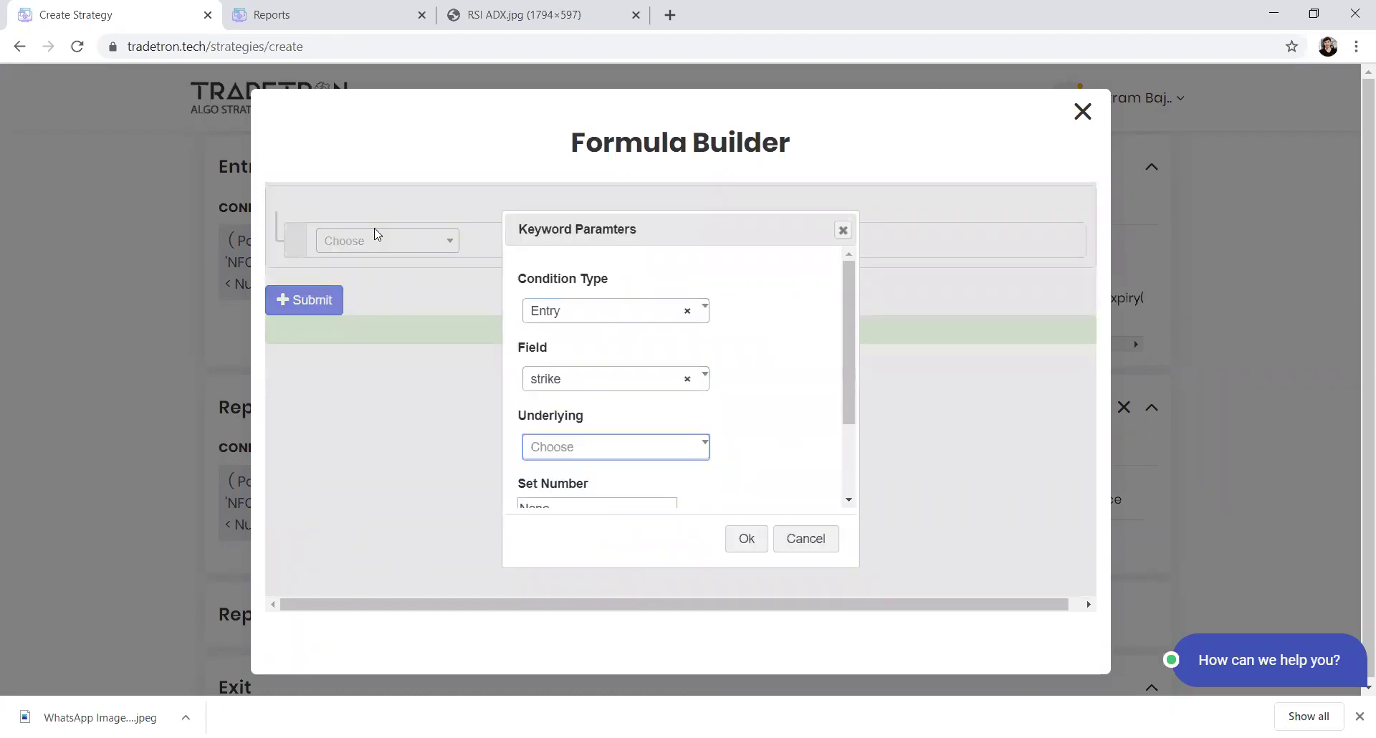
{"action": "key", "text": "Down"}
{"action": "type", "text": "nifty"}
{"action": "key", "text": "Return"}
{"action": "key", "text": "Tab"}
{"action": "type", "text": "3"}
{"action": "key", "text": "Tab"}
{"action": "type", "text": "1"}
{"action": "key", "text": "Tab"}
{"action": "type", "text": "1"}
{"action": "key", "text": "Tab"}
{"action": "key", "text": "Return"}
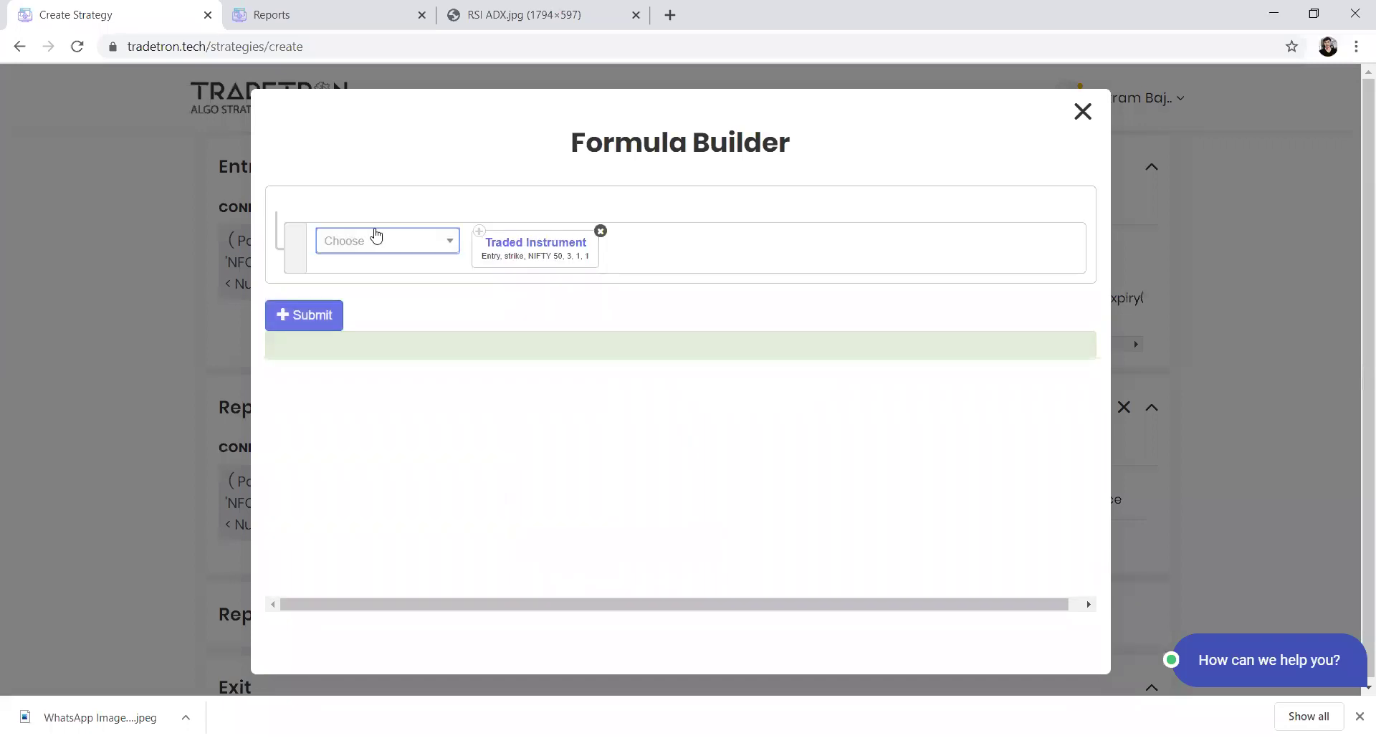
{"action": "left_click", "coordinate": [298, 318]}
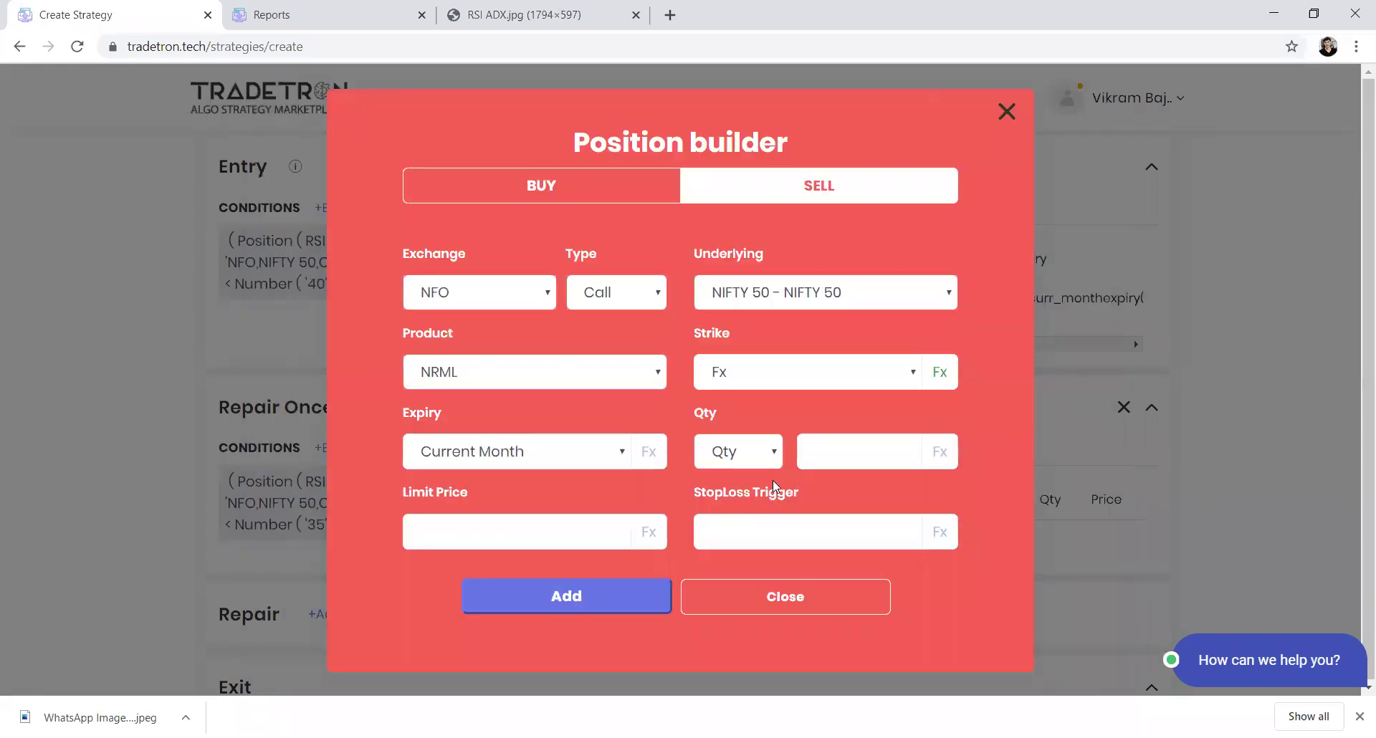
- Set the quantity to 3 Lots, add the position to Repair Once and close the position builder
{"action": "left_click", "coordinate": [771, 459]}
{"action": "left_click", "coordinate": [751, 544]}
{"action": "left_click", "coordinate": [840, 456]}
{"action": "left_click", "coordinate": [650, 595]}
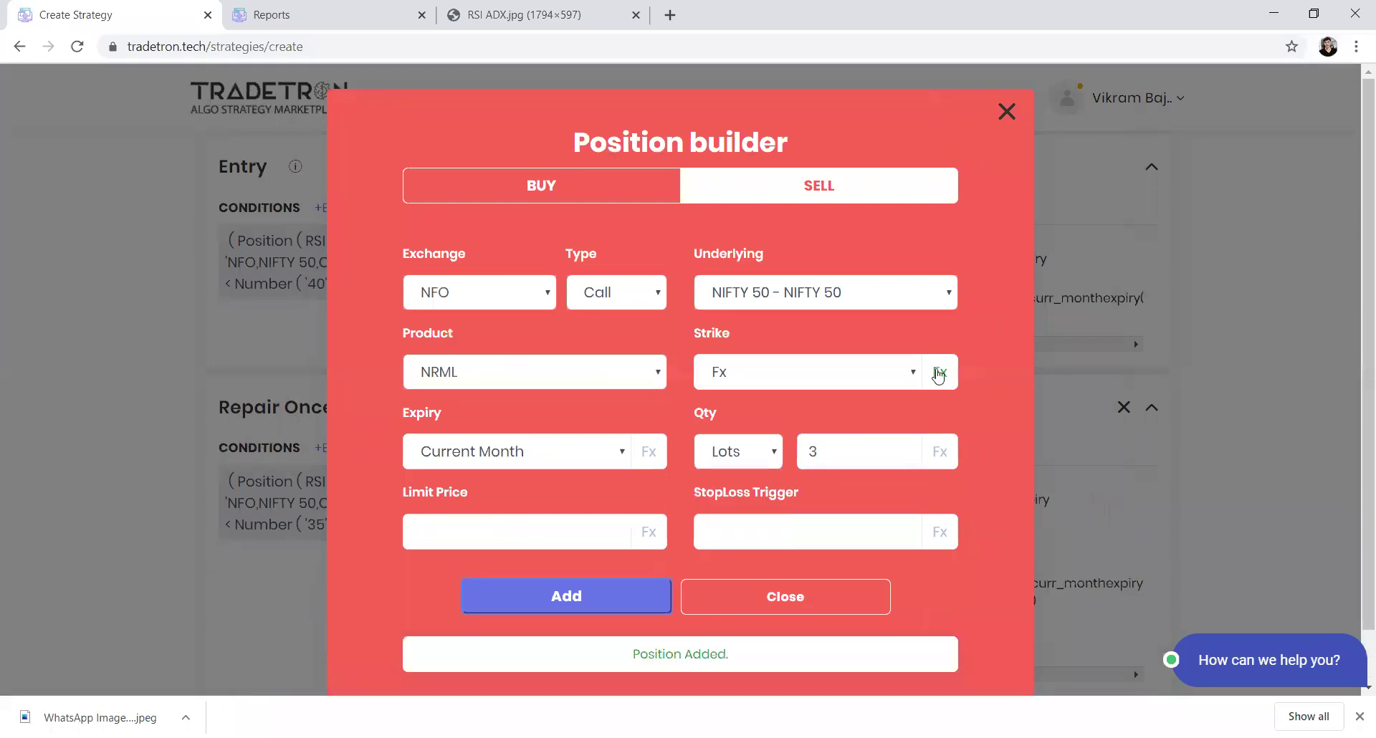
{"action": "left_click", "coordinate": [850, 585]}
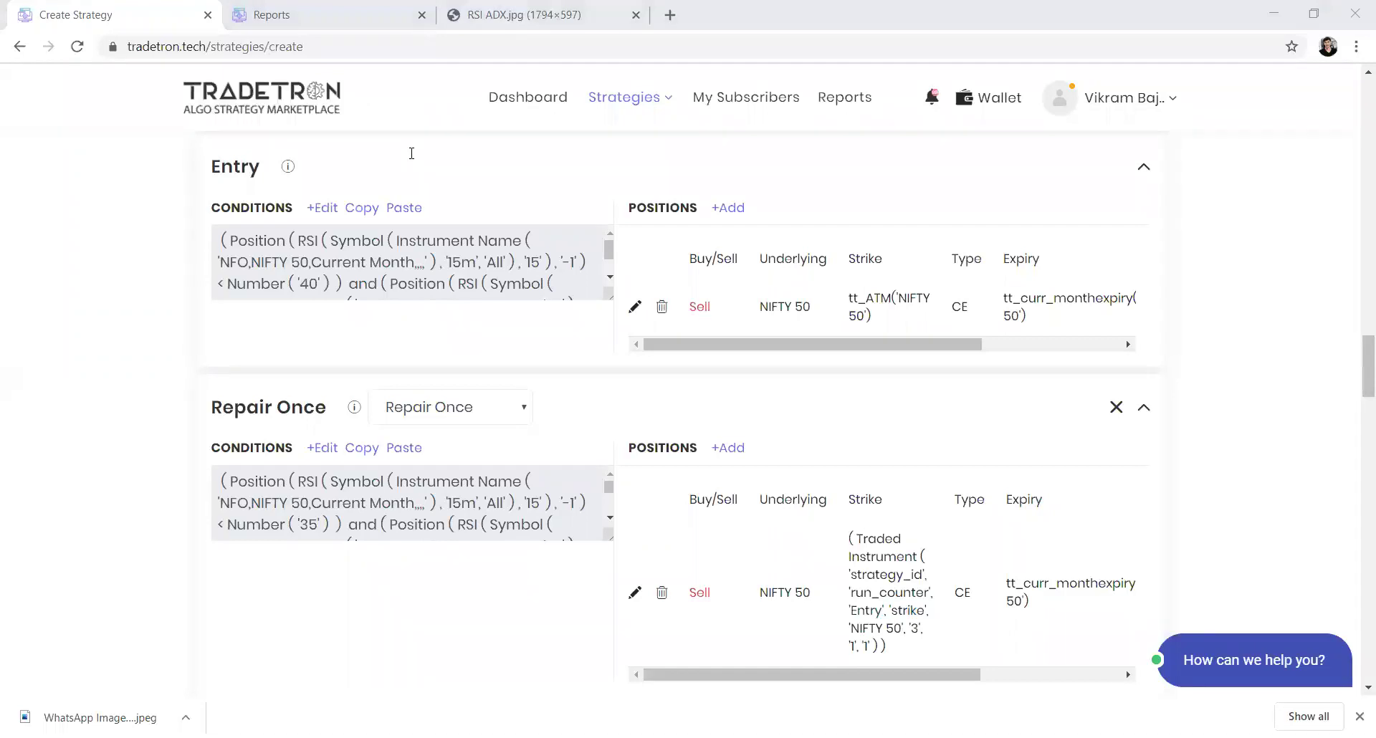
- Consult the rules table in RSI ADX.jpg for the RSI, ADX and exit rules
{"action": "key", "text": "ctrl+shift+Tab"}
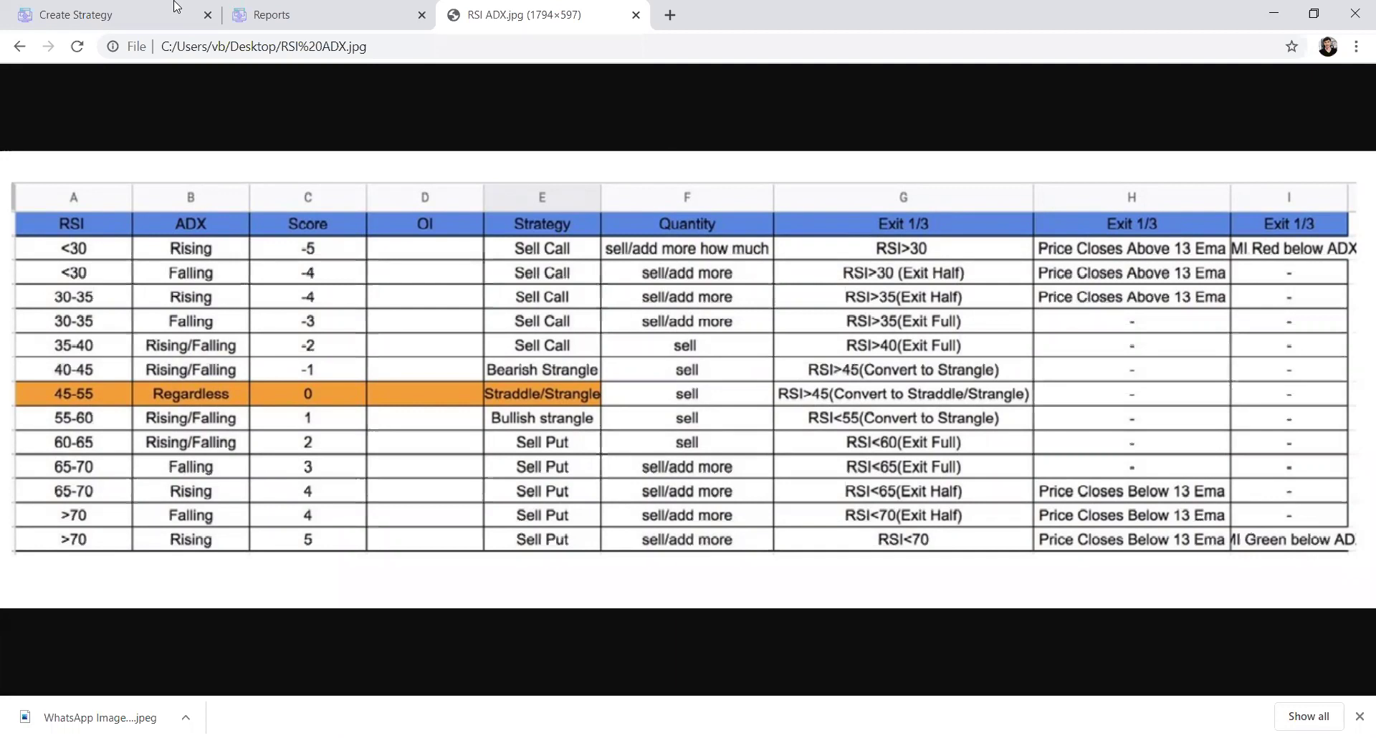
- Return to the Create Strategy page and add a Repair Once block above the Exit section
{"action": "left_click", "coordinate": [136, 10]}
{"action": "scroll", "coordinate": [262, 416], "scroll_direction": "down", "scroll_amount": 5}
{"action": "scroll", "coordinate": [265, 420], "scroll_direction": "up", "scroll_amount": 1}
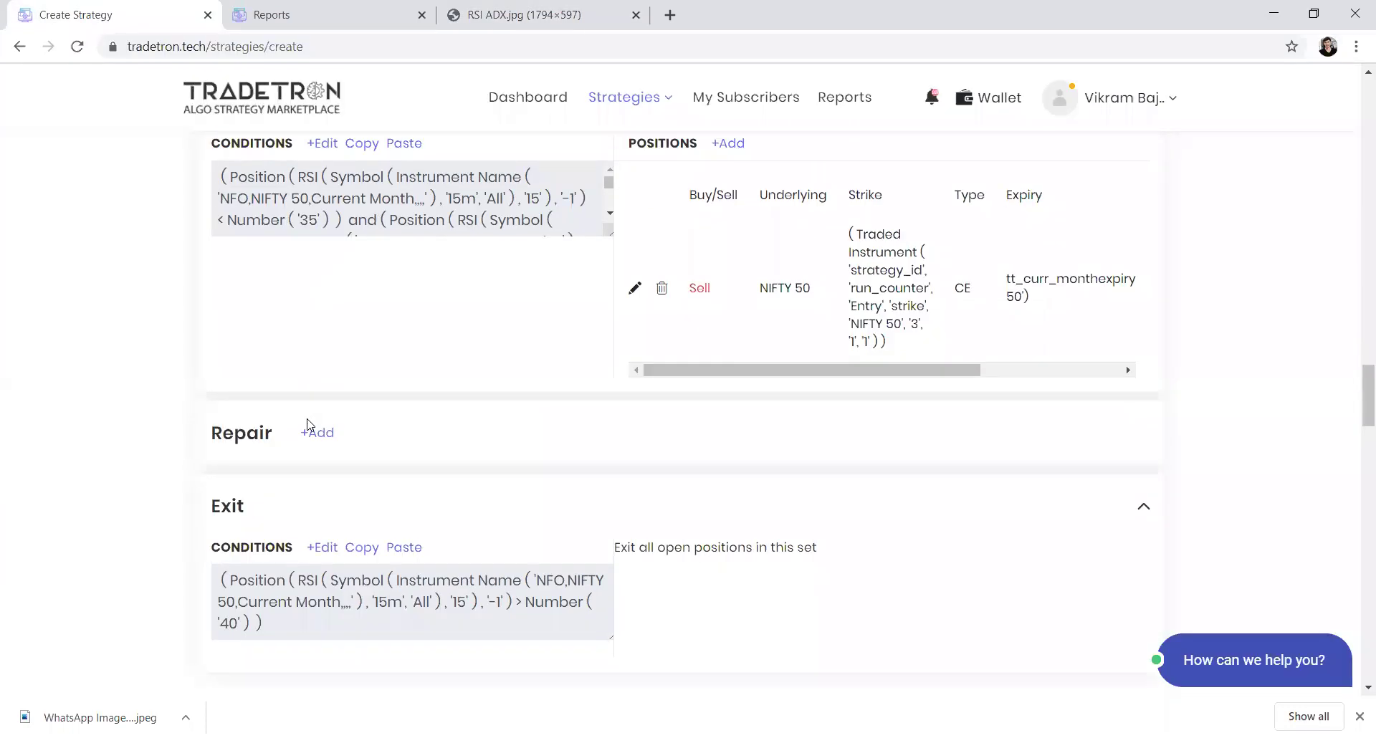
{"action": "left_click", "coordinate": [310, 430]}
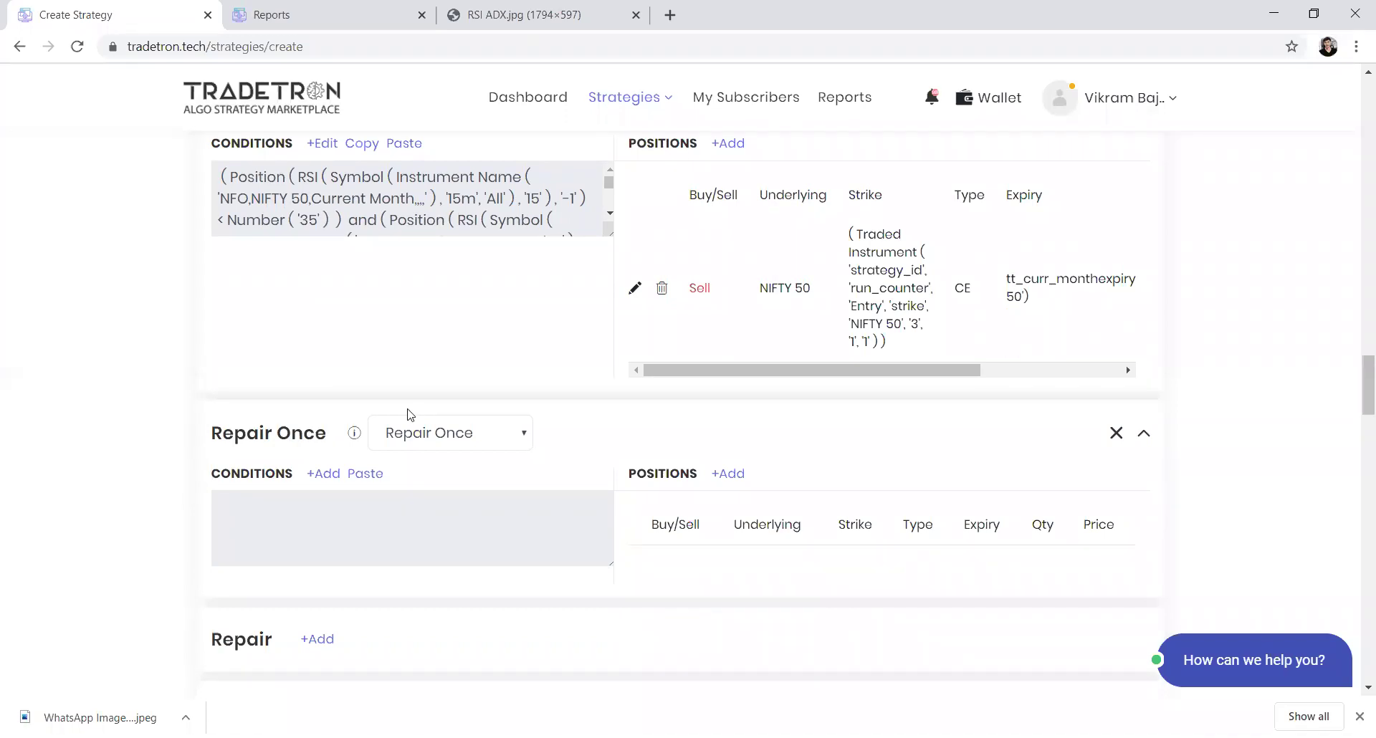
- Start the Repair Once condition with a Position keyword using the CLOSE series at position -1
{"action": "left_click", "coordinate": [323, 474]}
{"action": "left_click", "coordinate": [477, 253]}
{"action": "type", "text": "pos"}
{"action": "key", "text": "Return"}
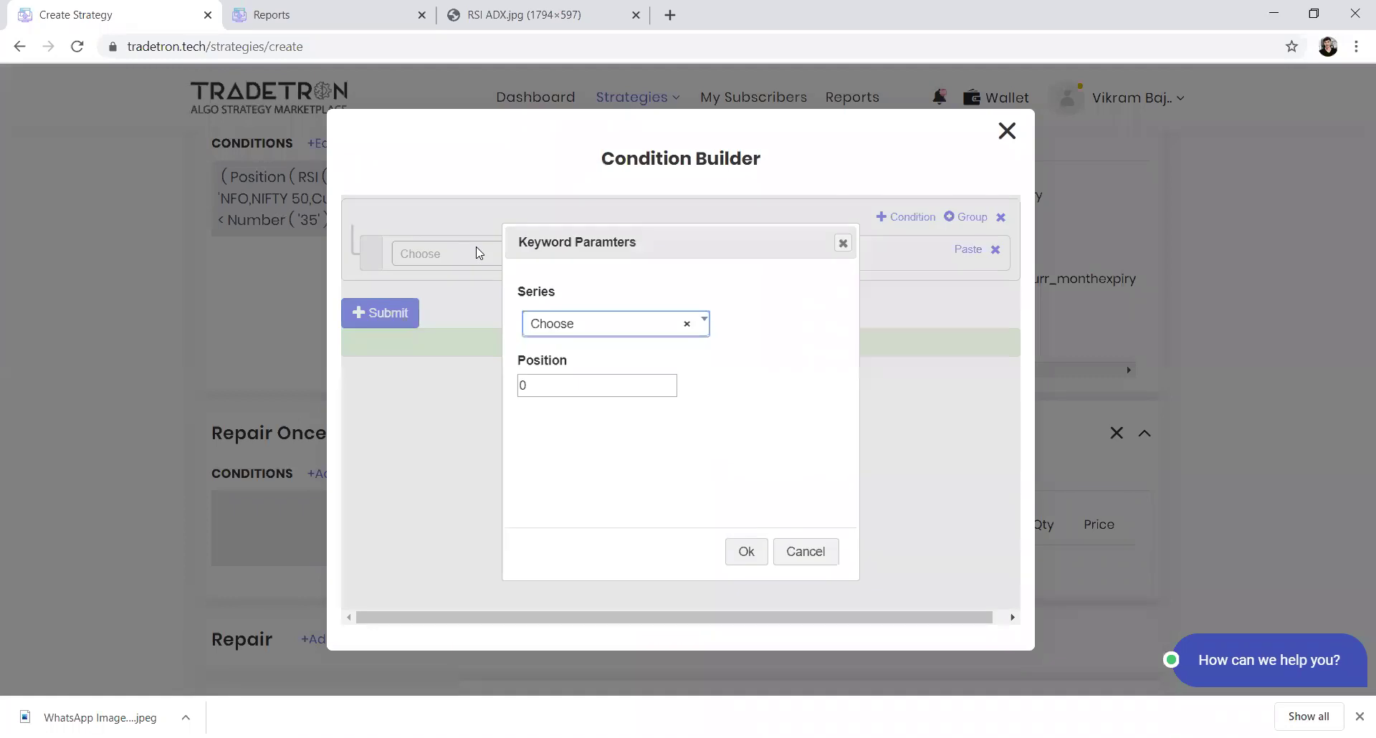
{"action": "key", "text": "Return"}
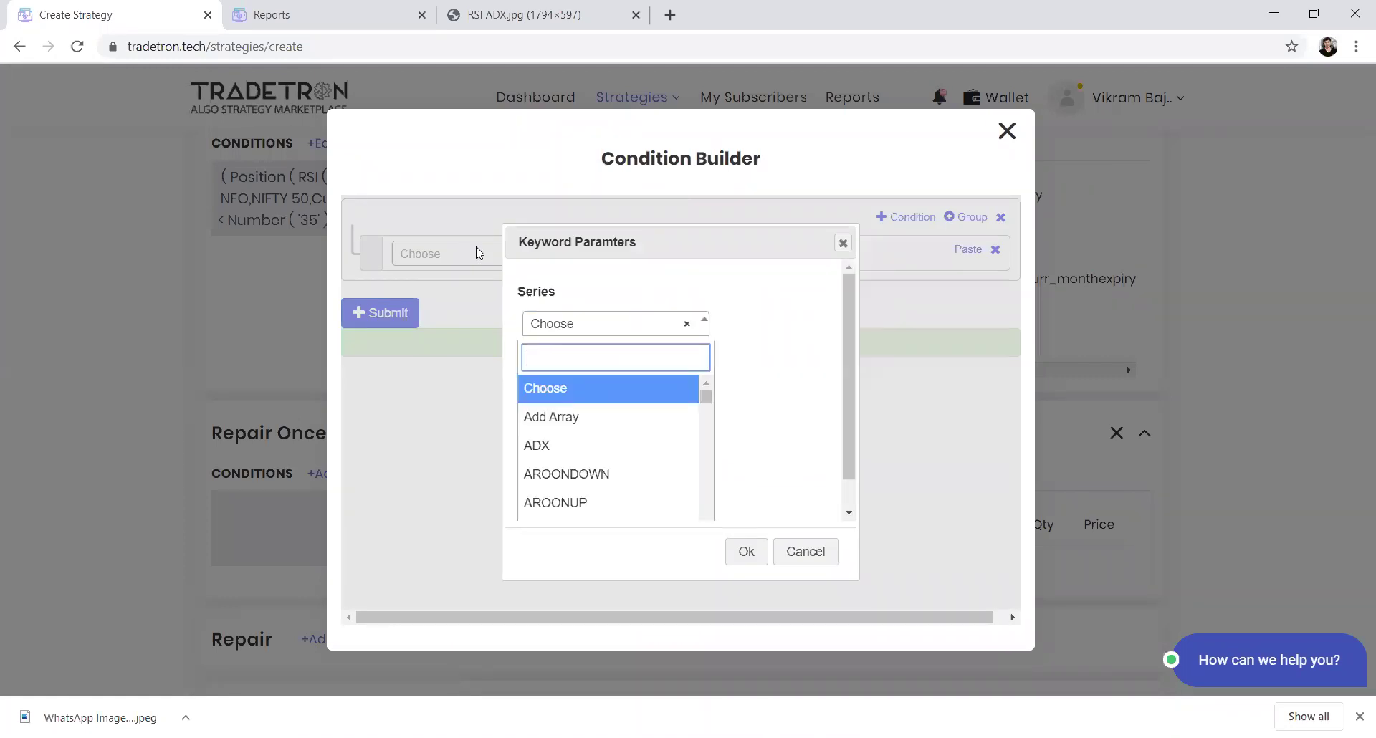
{"action": "type", "text": "clo"}
{"action": "key", "text": "Return"}
{"action": "key", "text": "Tab"}
{"action": "type", "text": "-1"}
{"action": "key", "text": "Return"}
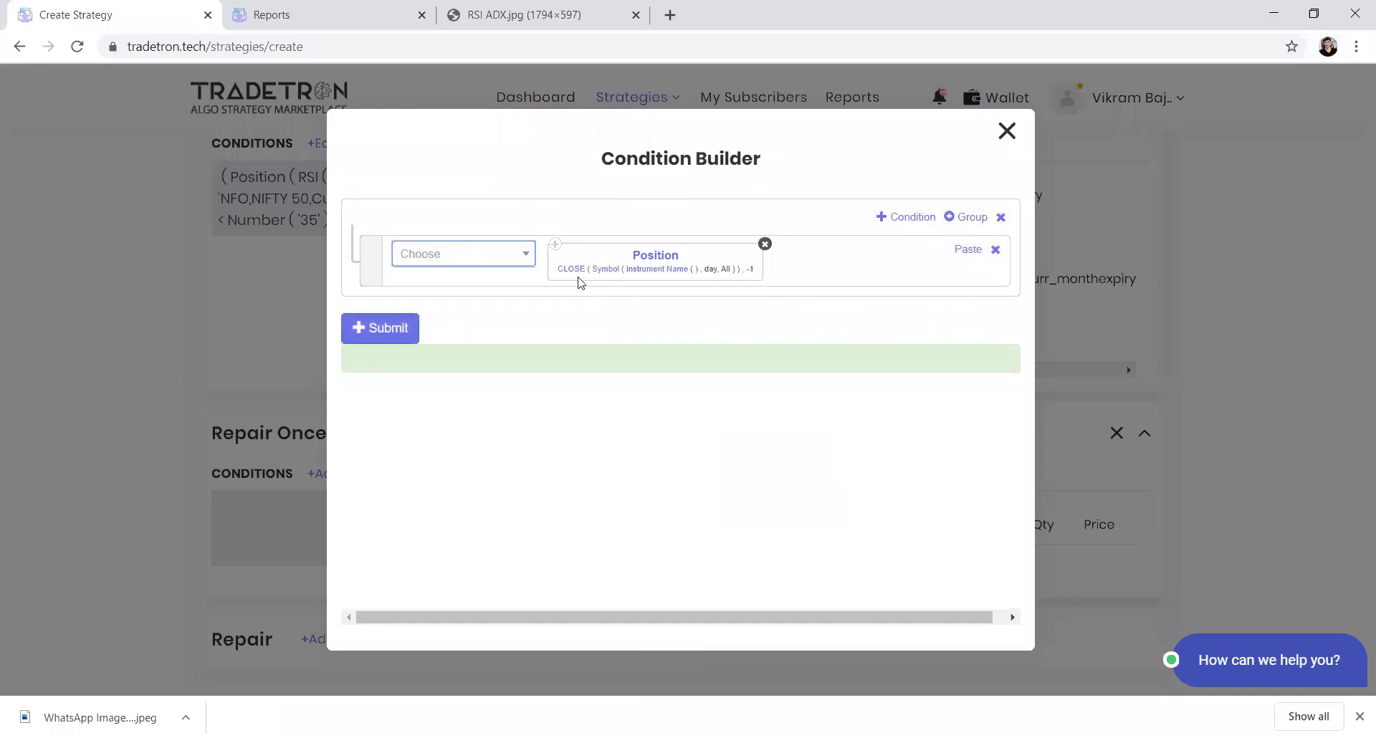
- Set the candle type of the CLOSE series' symbol to 15m
{"action": "left_click", "coordinate": [609, 271]}
{"action": "left_click", "coordinate": [554, 393]}
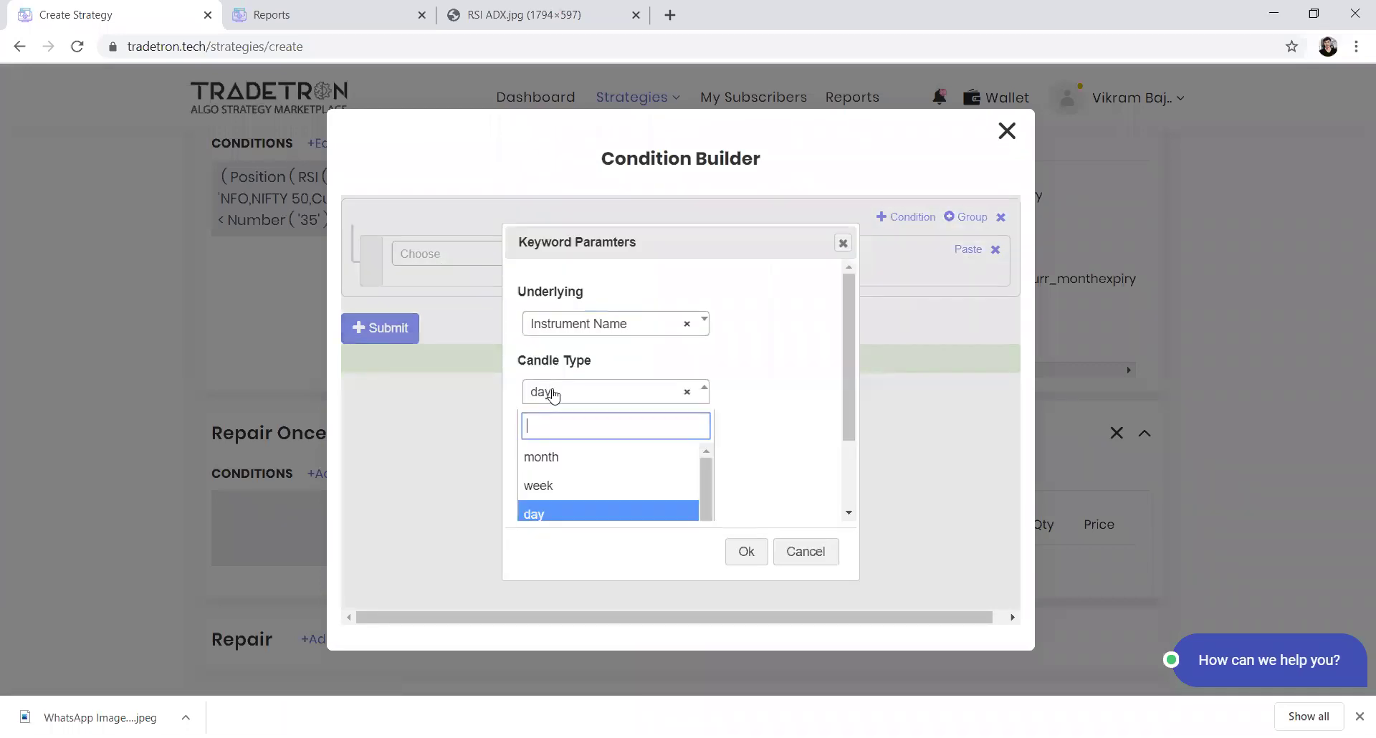
{"action": "type", "text": "15"}
{"action": "key", "text": "Return"}
{"action": "key", "text": "Return"}
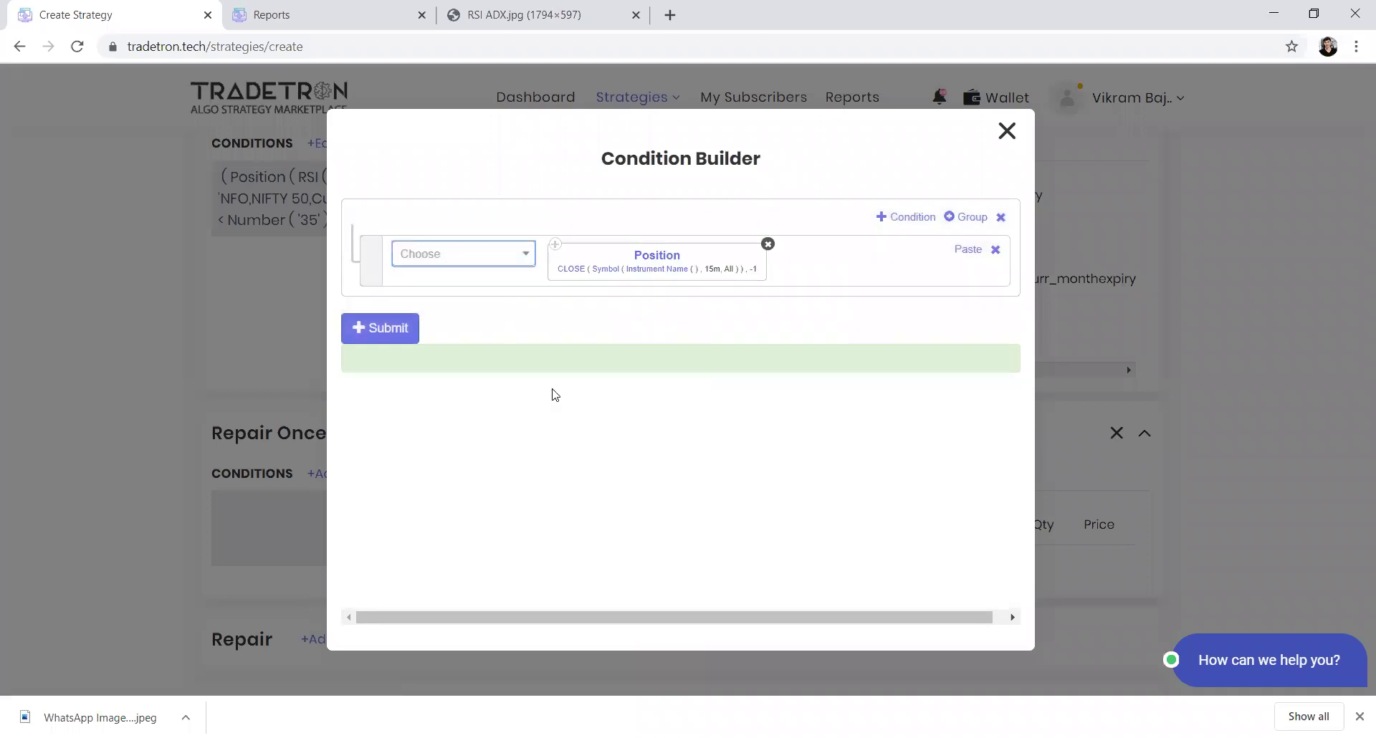
- Set the CLOSE series' instrument to NFO, NIFTY 50, with Current Month expiry
{"action": "left_click", "coordinate": [646, 271]}
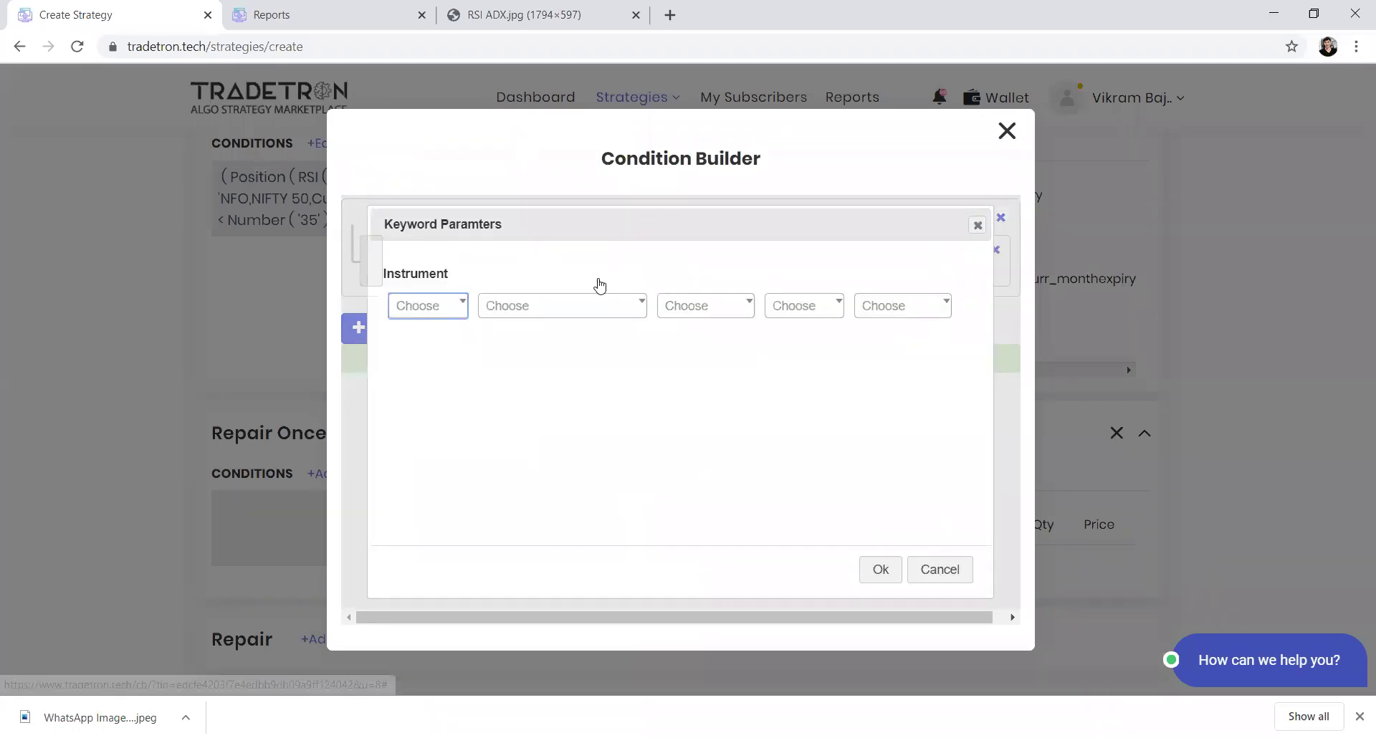
{"action": "left_click", "coordinate": [421, 308]}
{"action": "type", "text": "nfo"}
{"action": "key", "text": "Return"}
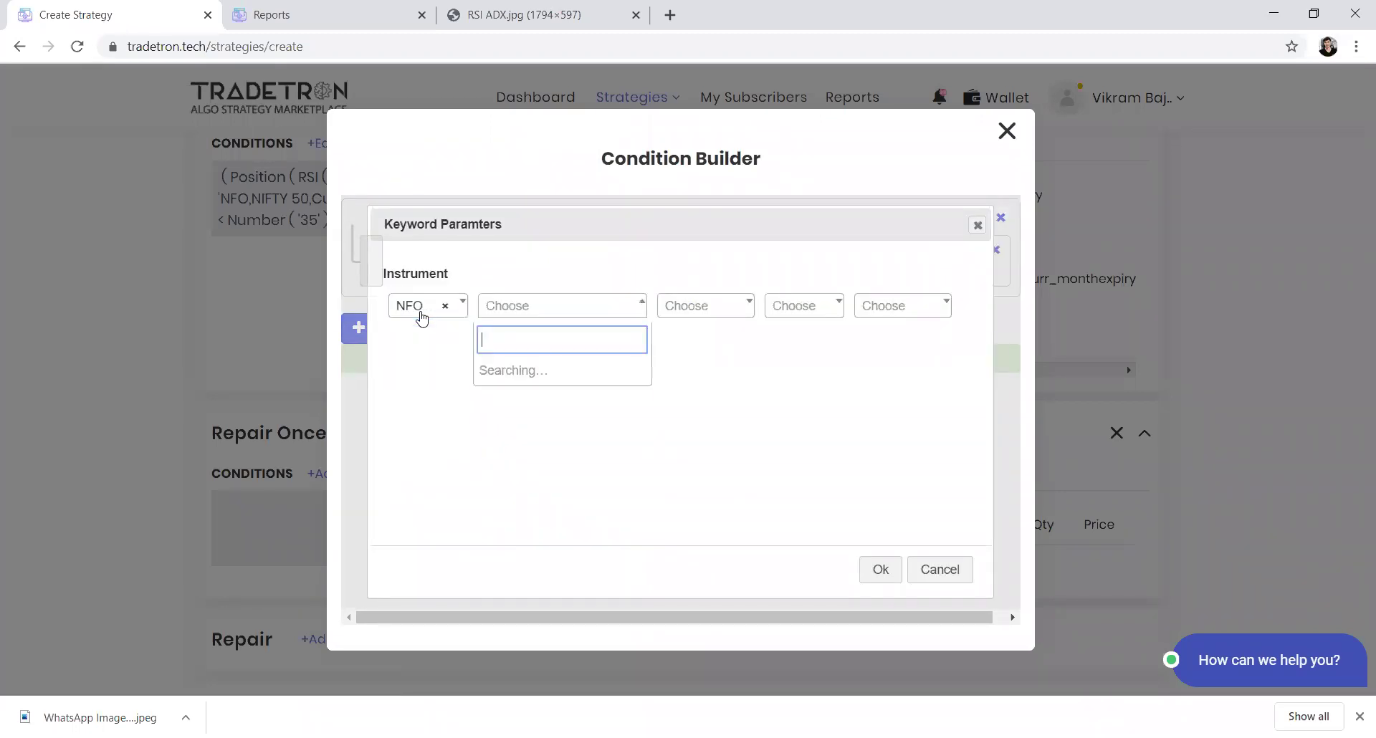
{"action": "type", "text": "nifty"}
{"action": "key", "text": "Return"}
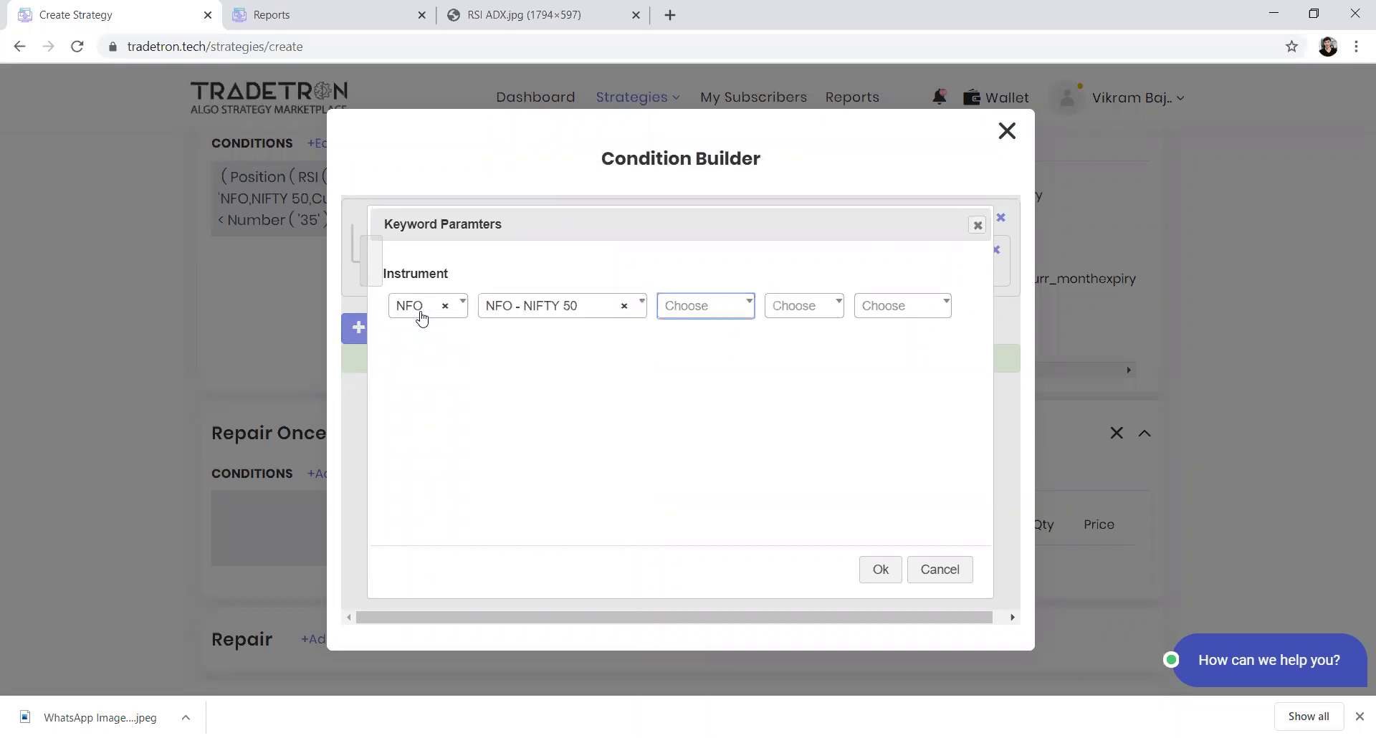
{"action": "key", "text": "Down"}
{"action": "key", "text": "Down"}
{"action": "key", "text": "Down"}
{"action": "key", "text": "Down"}
{"action": "key", "text": "Down"}
{"action": "key", "text": "Down"}
{"action": "key", "text": "Down"}
{"action": "key", "text": "Down"}
{"action": "key", "text": "Down"}
{"action": "key", "text": "Down"}
{"action": "key", "text": "Down"}
{"action": "key", "text": "Down"}
{"action": "key", "text": "Down"}
{"action": "key", "text": "Down"}
{"action": "key", "text": "Down"}
{"action": "key", "text": "Down"}
{"action": "key", "text": "Down"}
{"action": "key", "text": "Down"}
{"action": "key", "text": "Down"}
{"action": "key", "text": "Down"}
{"action": "key", "text": "Down"}
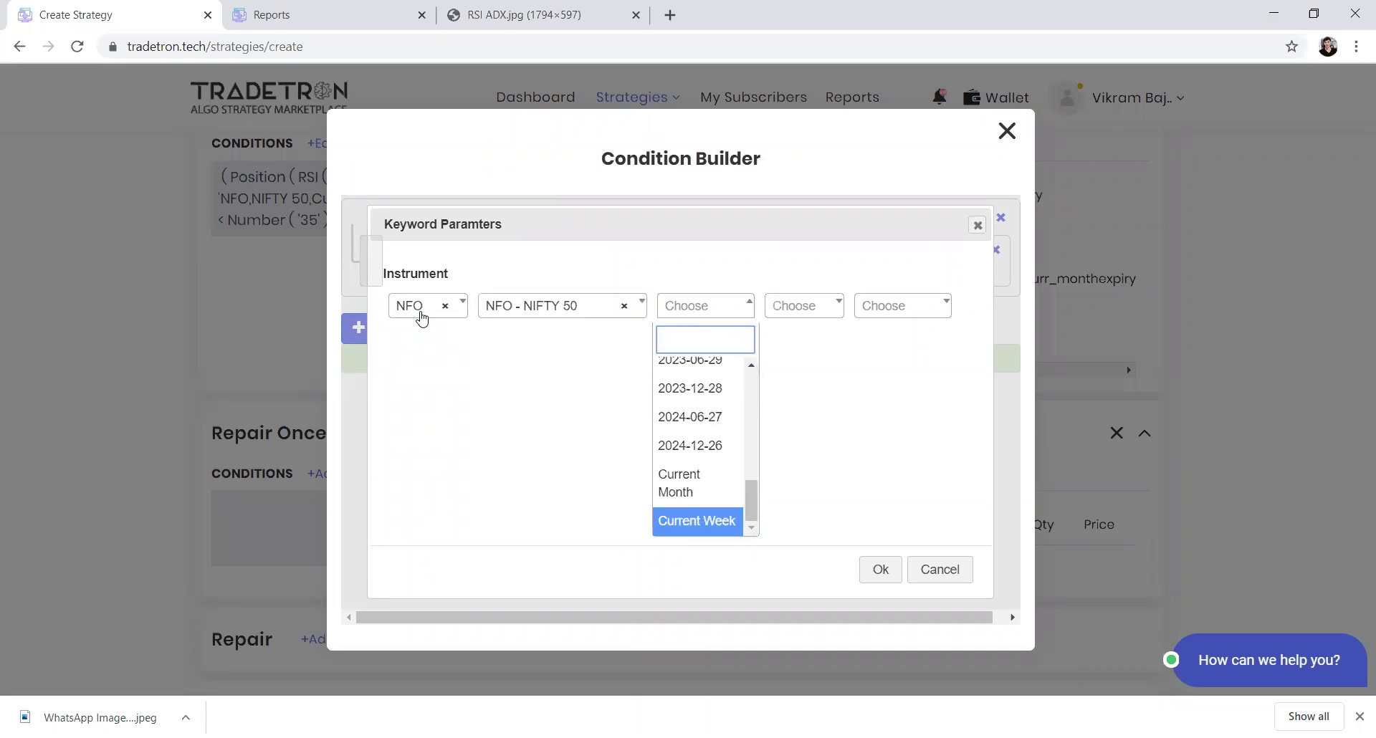
{"action": "key", "text": "Return"}
{"action": "key", "text": "Tab"}
{"action": "key", "text": "Tab"}
{"action": "key", "text": "Tab"}
{"action": "key", "text": "Return"}
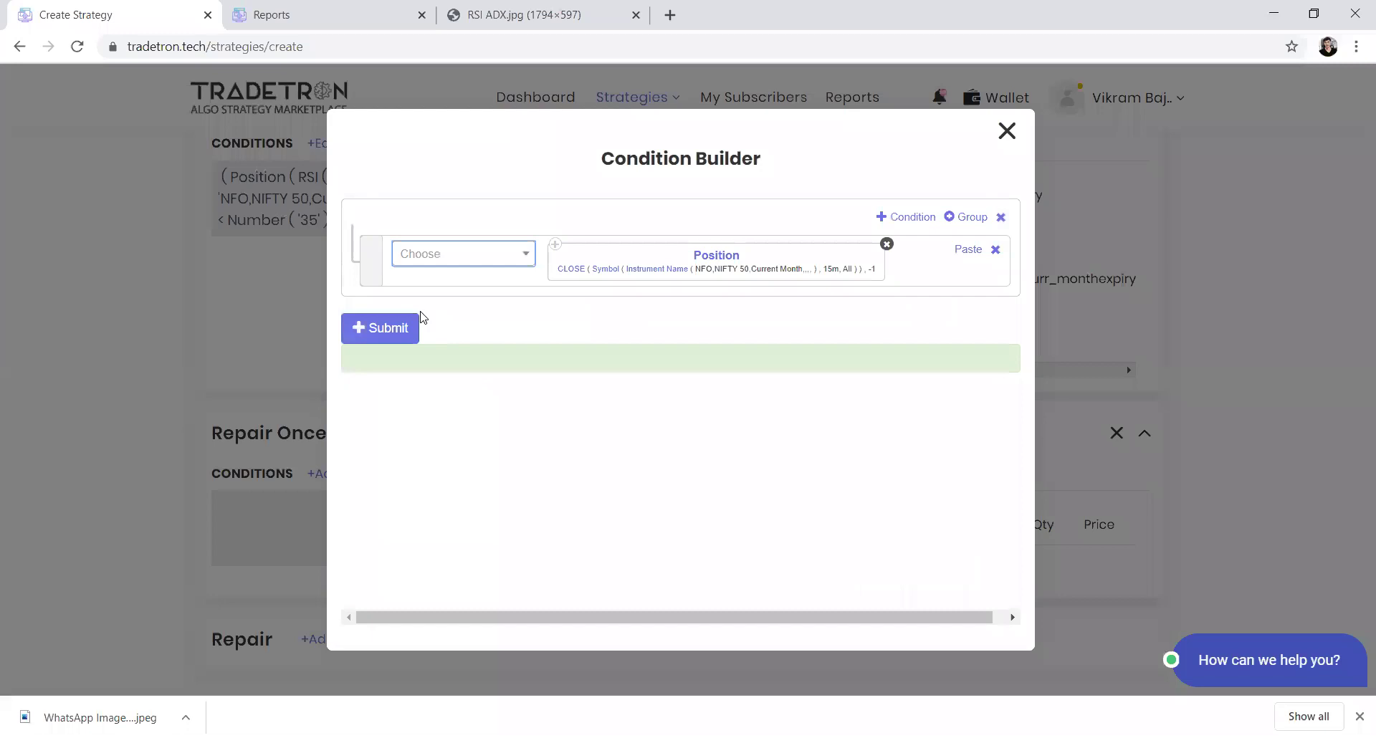
- Add the > operator followed by a second Position keyword using the SMA series at position -1
{"action": "left_click", "coordinate": [454, 253]}
{"action": "left_click", "coordinate": [455, 253]}
{"action": "type", "text": "posi"}
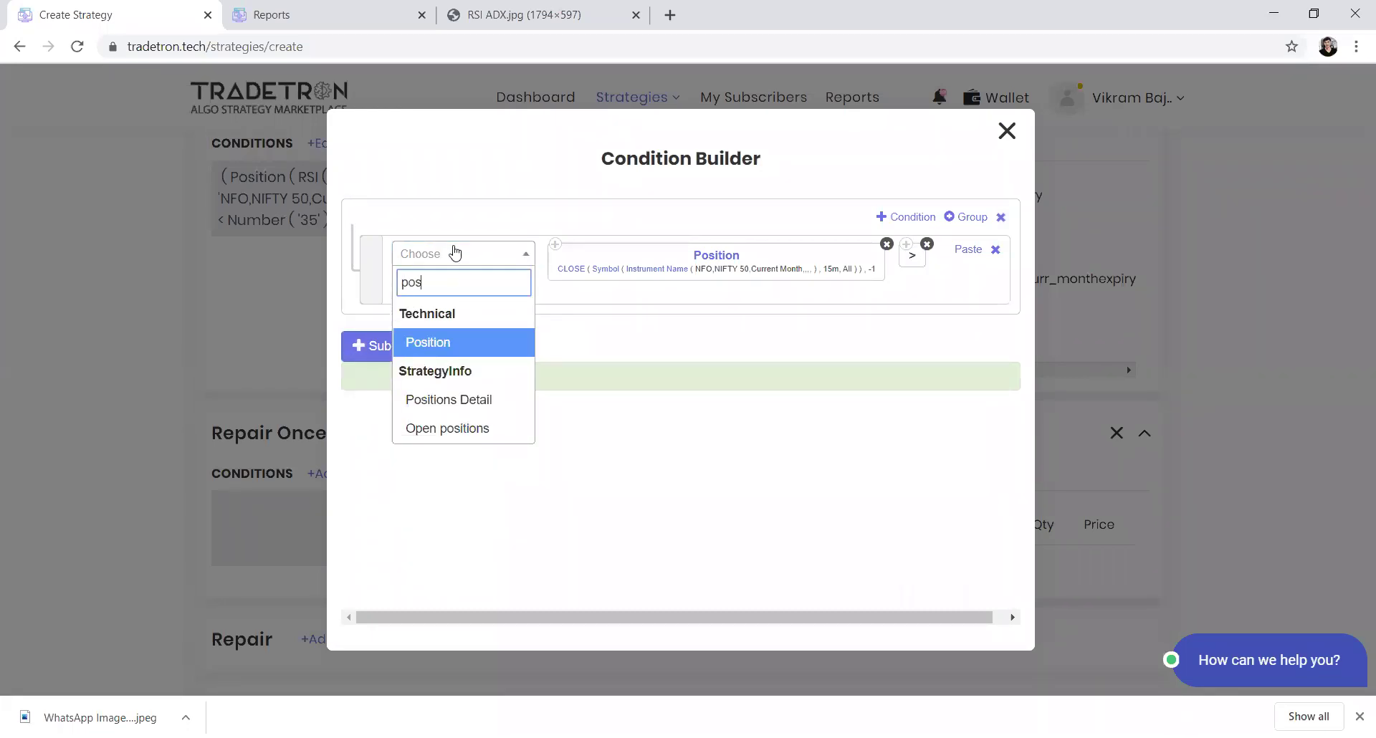
{"action": "key", "text": "Return"}
{"action": "key", "text": "space"}
{"action": "type", "text": "sm"}
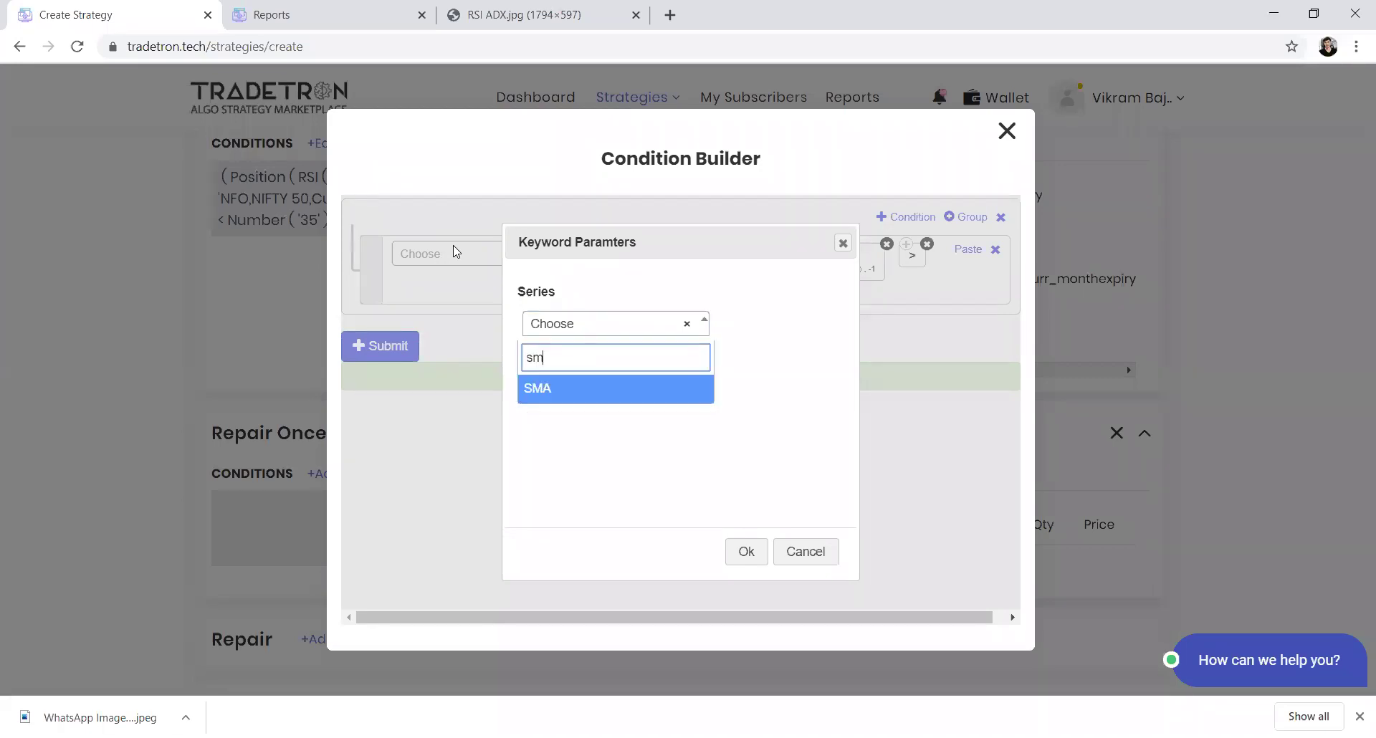
{"action": "key", "text": "Return"}
{"action": "key", "text": "Tab"}
{"action": "type", "text": "-1"}
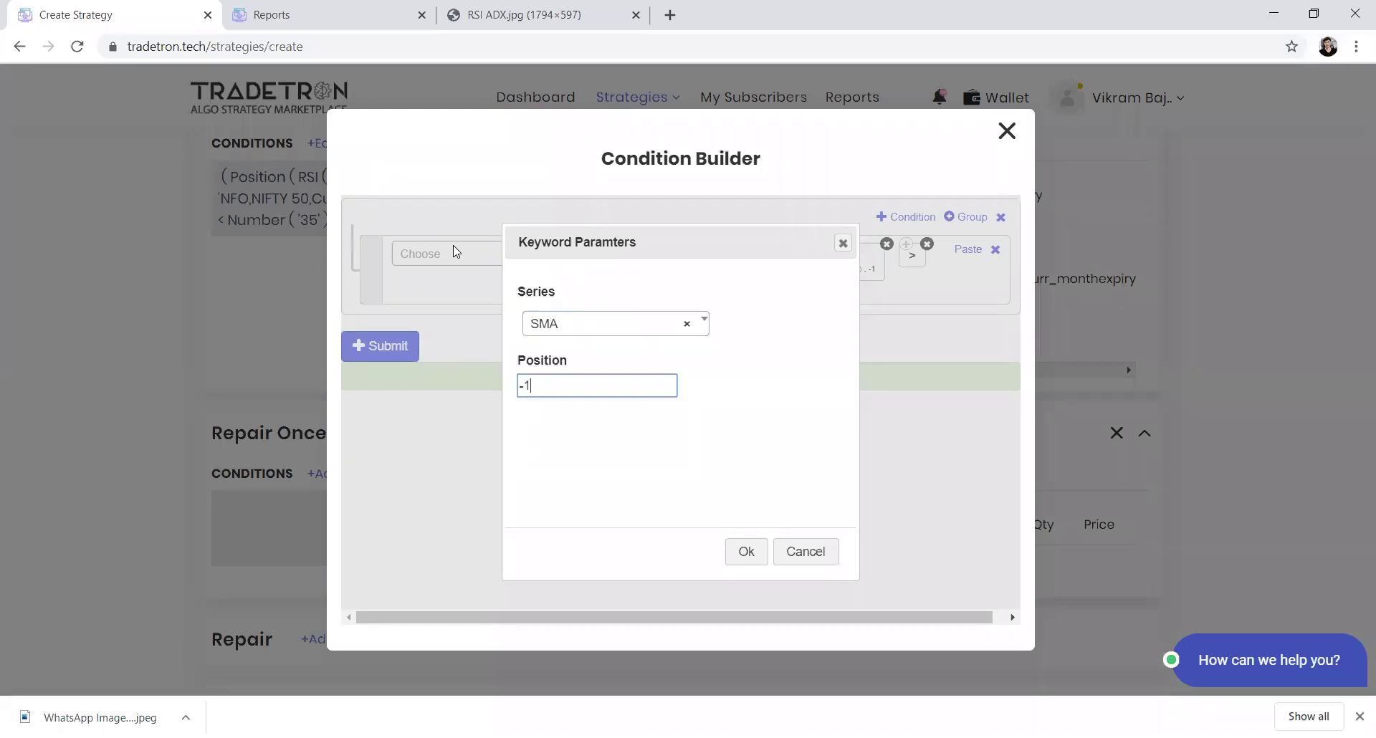
{"action": "key", "text": "Tab"}
{"action": "key", "text": "Return"}
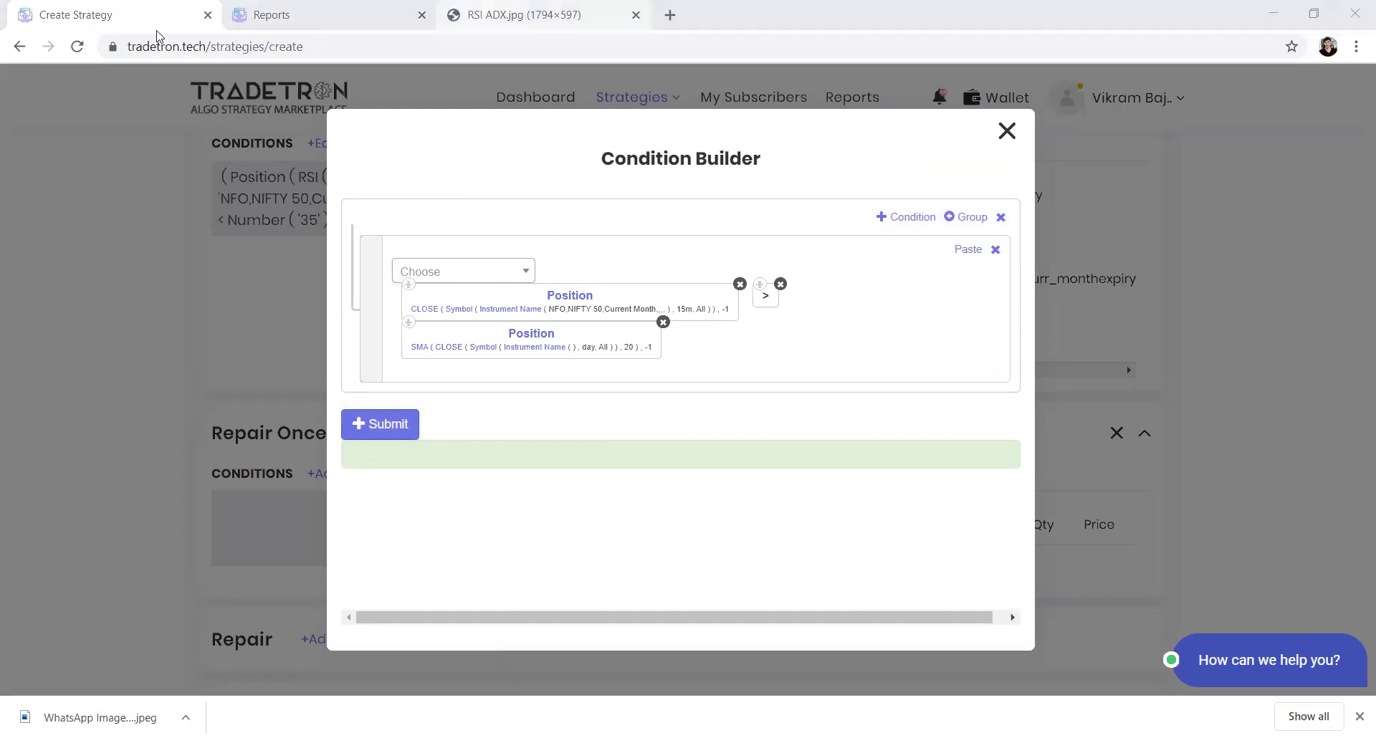
- Check the RSI ADX table and change the second Position keyword's series to EMA
{"action": "key", "text": "ctrl+3"}
{"action": "left_click", "coordinate": [86, 15]}
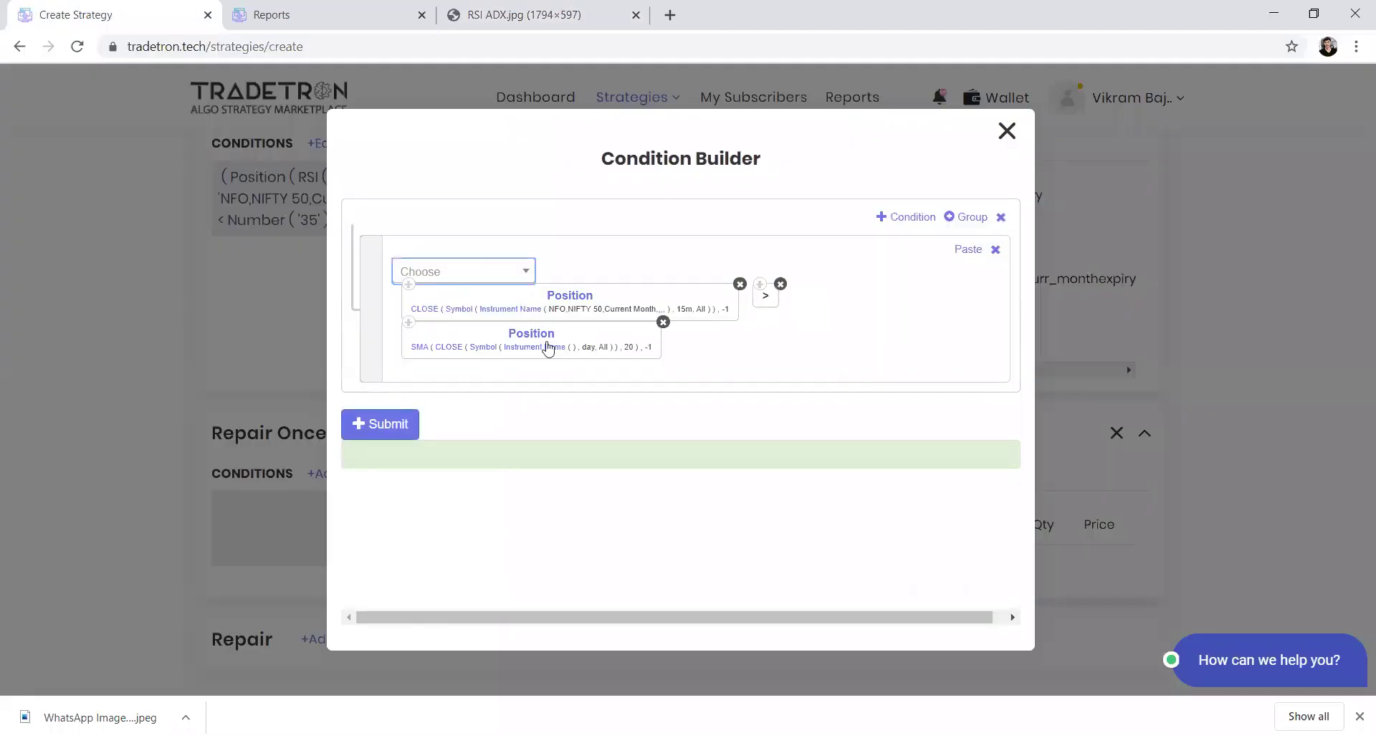
{"action": "left_click", "coordinate": [518, 344]}
{"action": "left_click", "coordinate": [549, 326]}
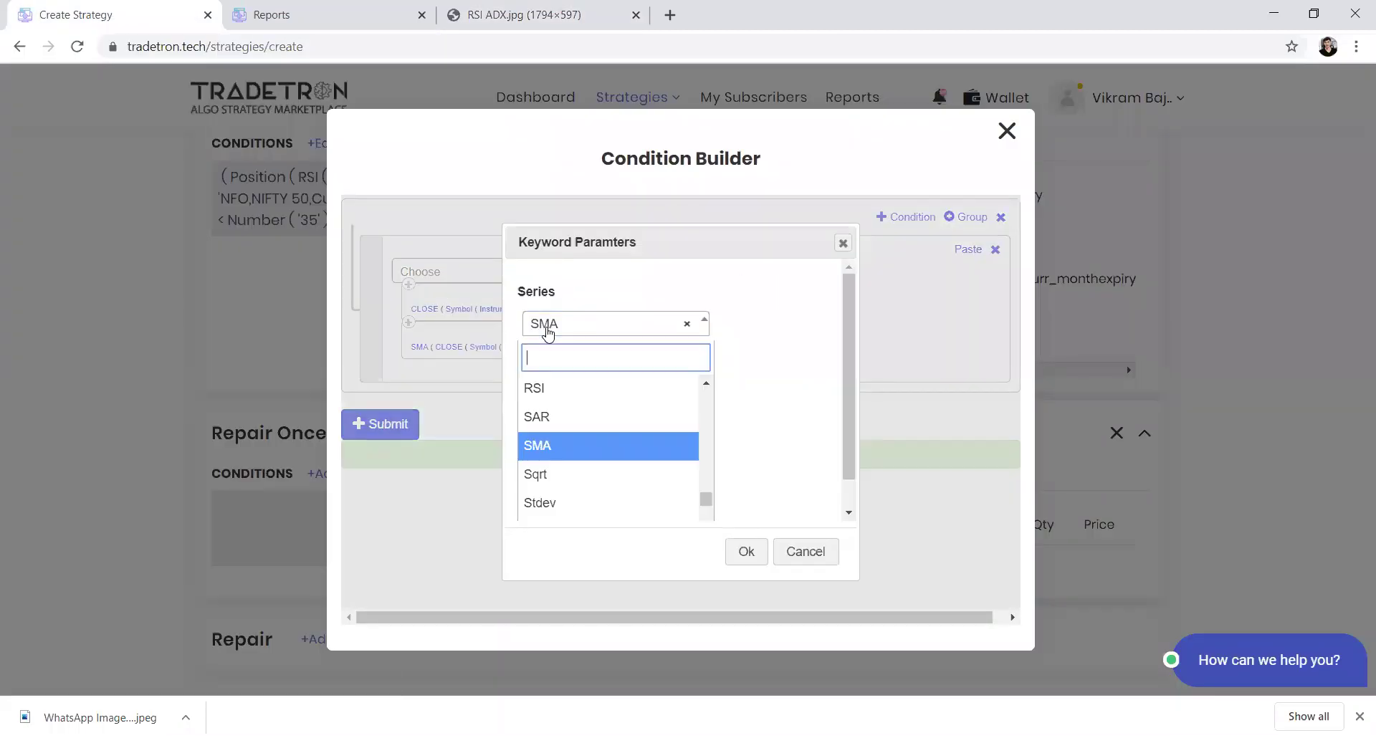
{"action": "type", "text": "de"}
{"action": "key", "text": "Return"}
{"action": "key", "text": "Tab"}
{"action": "key", "text": "Tab"}
{"action": "left_click", "coordinate": [562, 325]}
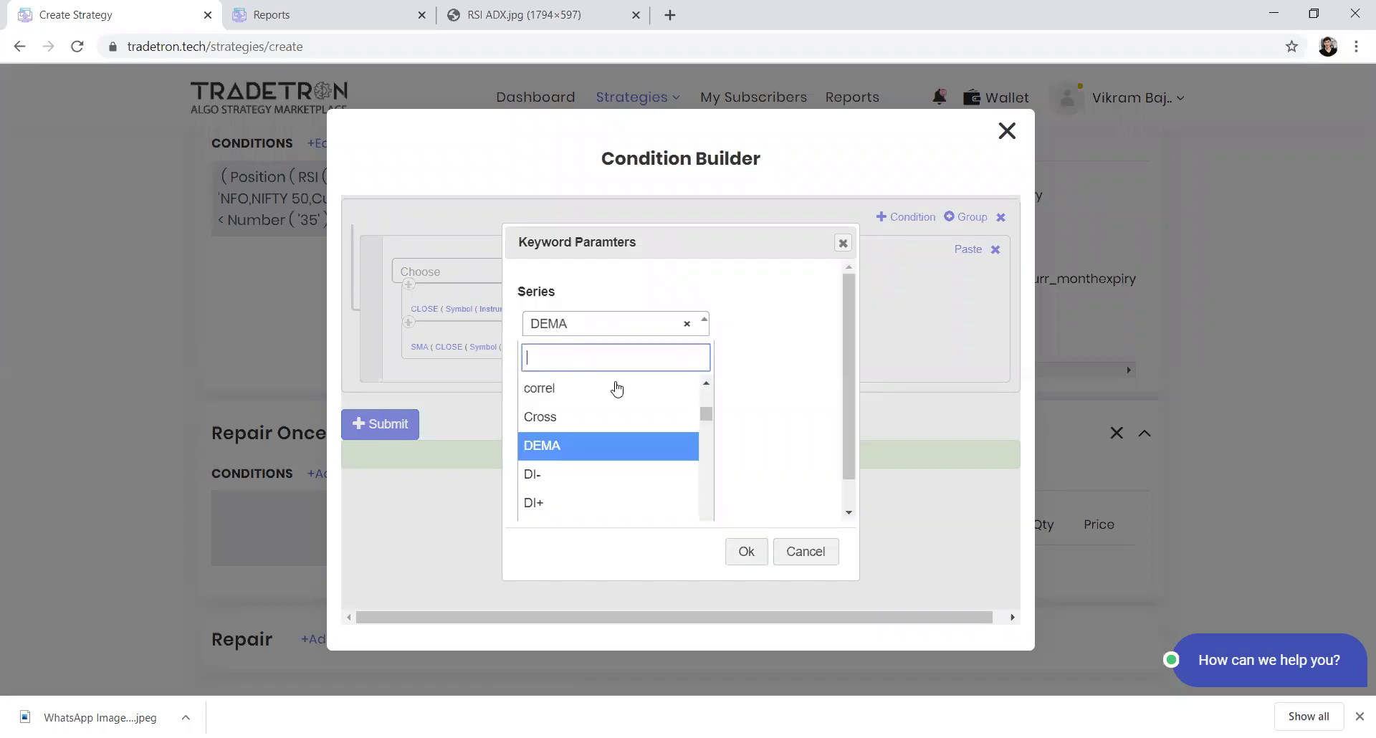
{"action": "type", "text": "em"}
{"action": "left_click", "coordinate": [617, 417]}
{"action": "left_click", "coordinate": [742, 553]}
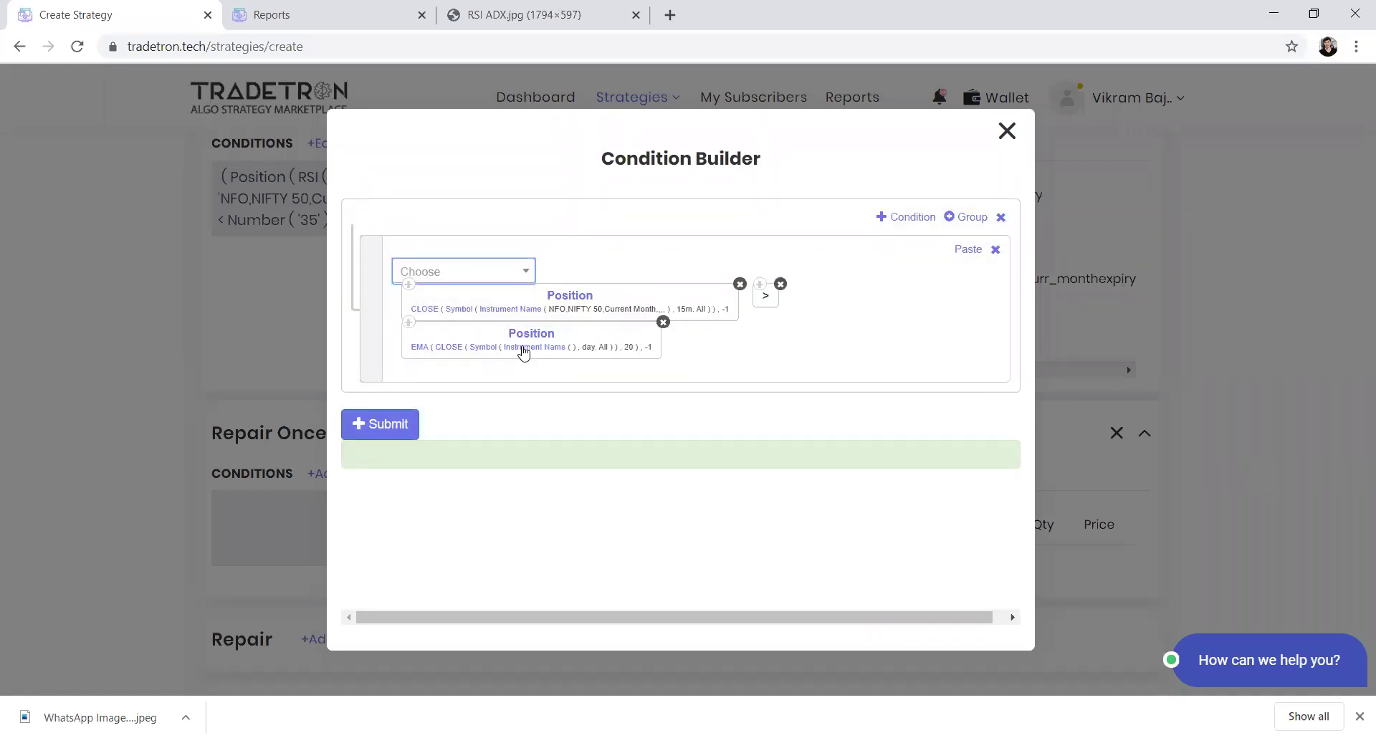
- Set the EMA series' instrument to NFO, NIFTY 50, with Current Month expiry
{"action": "left_click", "coordinate": [511, 351]}
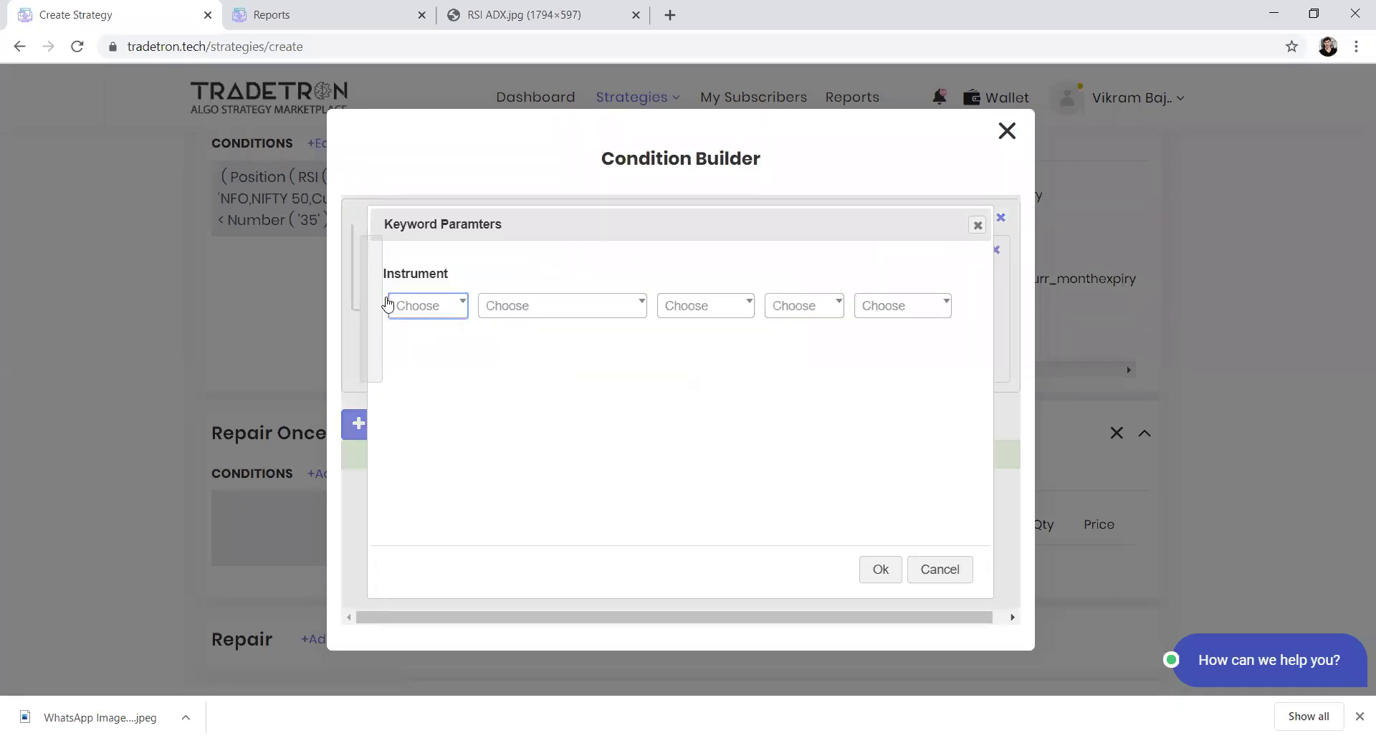
{"action": "left_click", "coordinate": [400, 308]}
{"action": "type", "text": "nfo]"}
{"action": "key", "text": "BackSpace"}
{"action": "key", "text": "Return"}
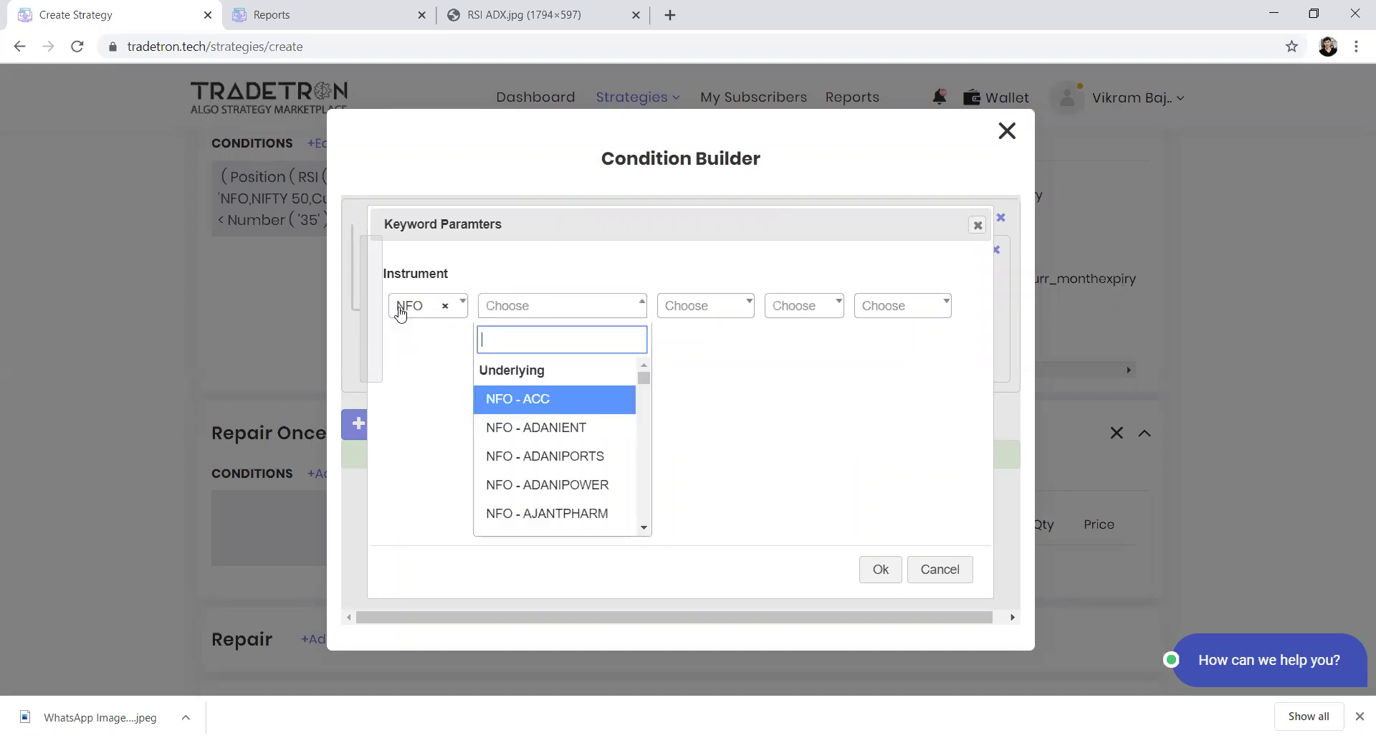
{"action": "type", "text": "nifty"}
{"action": "key", "text": "Return"}
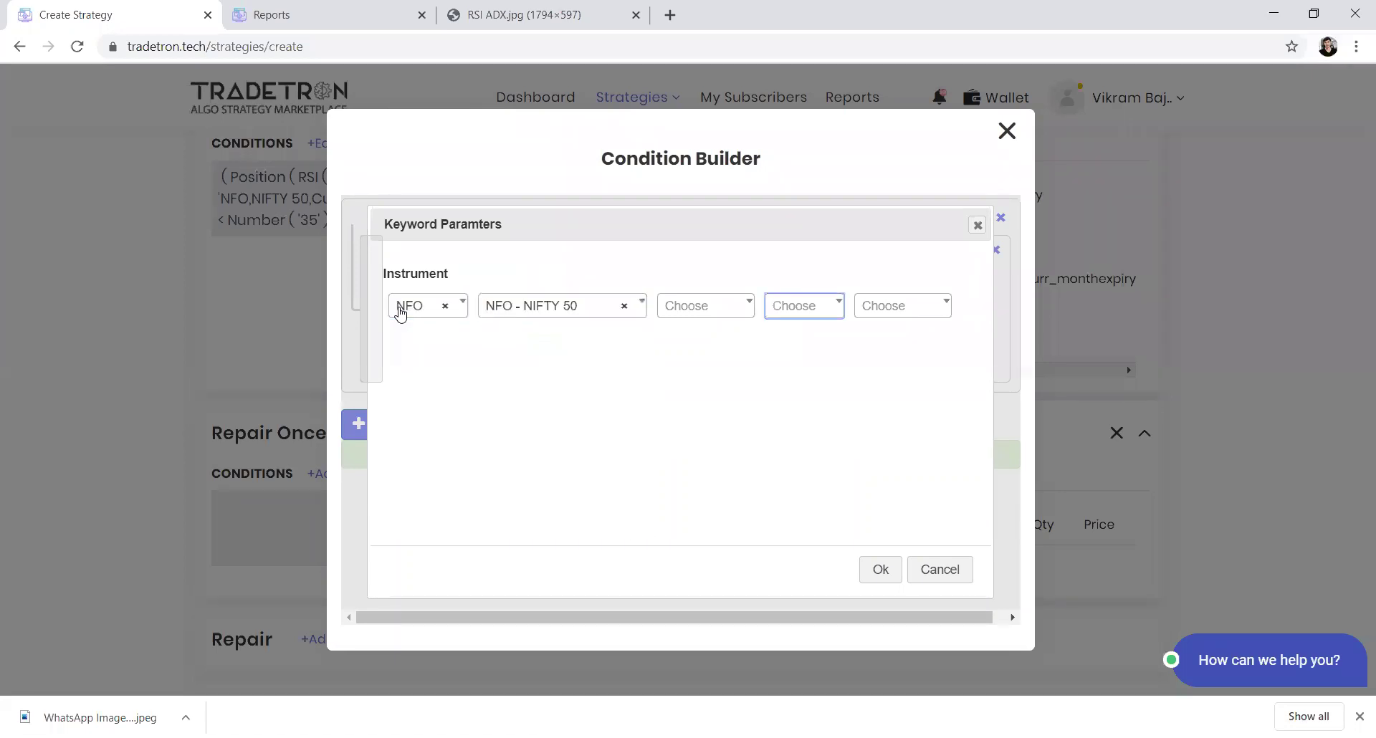
{"action": "key", "text": "shift+Tab"}
{"action": "key", "text": "Return"}
{"action": "key", "text": "Down"}
{"action": "key", "text": "Down"}
{"action": "key", "text": "Down"}
{"action": "key", "text": "Down"}
{"action": "key", "text": "Down"}
{"action": "key", "text": "Down"}
{"action": "key", "text": "Down"}
{"action": "key", "text": "Down"}
{"action": "key", "text": "Down"}
{"action": "key", "text": "Down"}
{"action": "key", "text": "Down"}
{"action": "key", "text": "Down"}
{"action": "key", "text": "Down"}
{"action": "key", "text": "Down"}
{"action": "key", "text": "Down"}
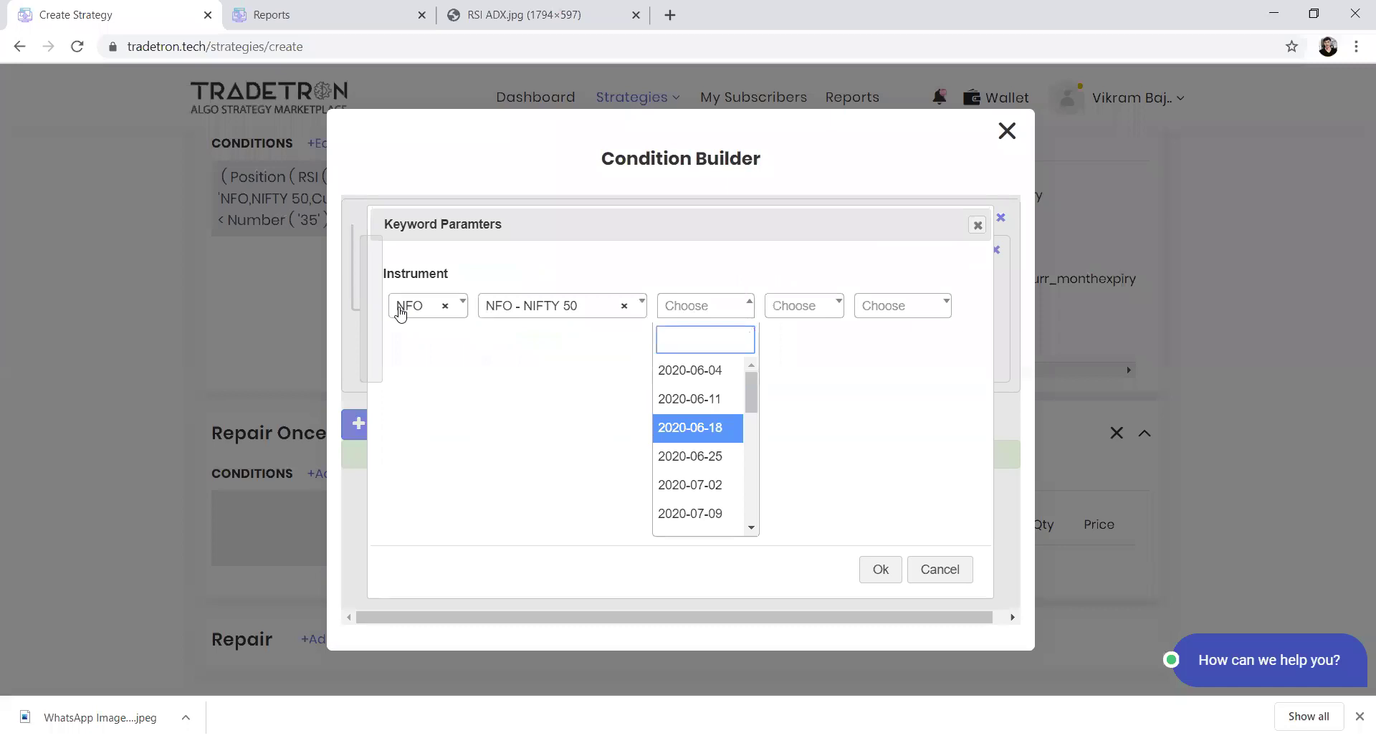
{"action": "key", "text": "Down"}
{"action": "key", "text": "Down"}
{"action": "key", "text": "Down"}
{"action": "key", "text": "Tab"}
{"action": "key", "text": "Tab"}
{"action": "key", "text": "Tab"}
{"action": "key", "text": "Return"}
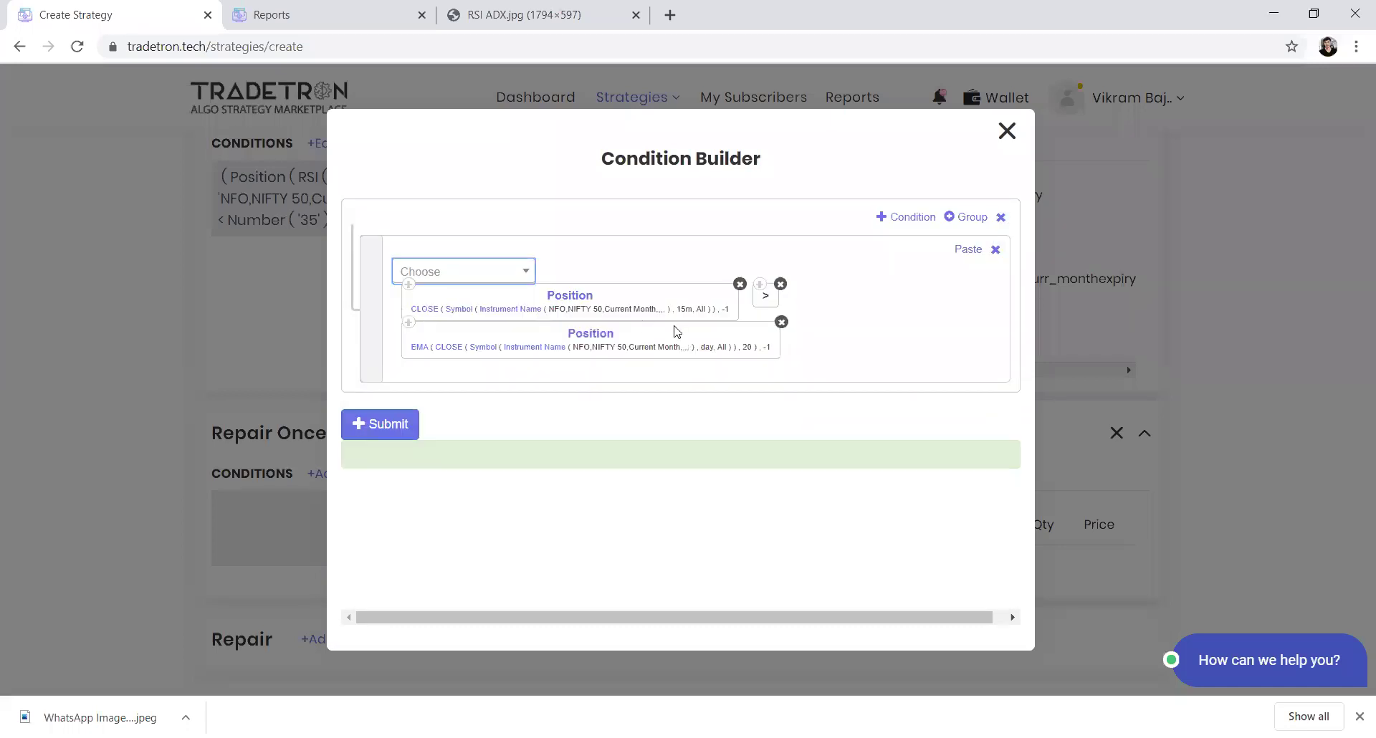
- Set the candle type of the EMA series' symbol to 15m
{"action": "left_click", "coordinate": [485, 353]}
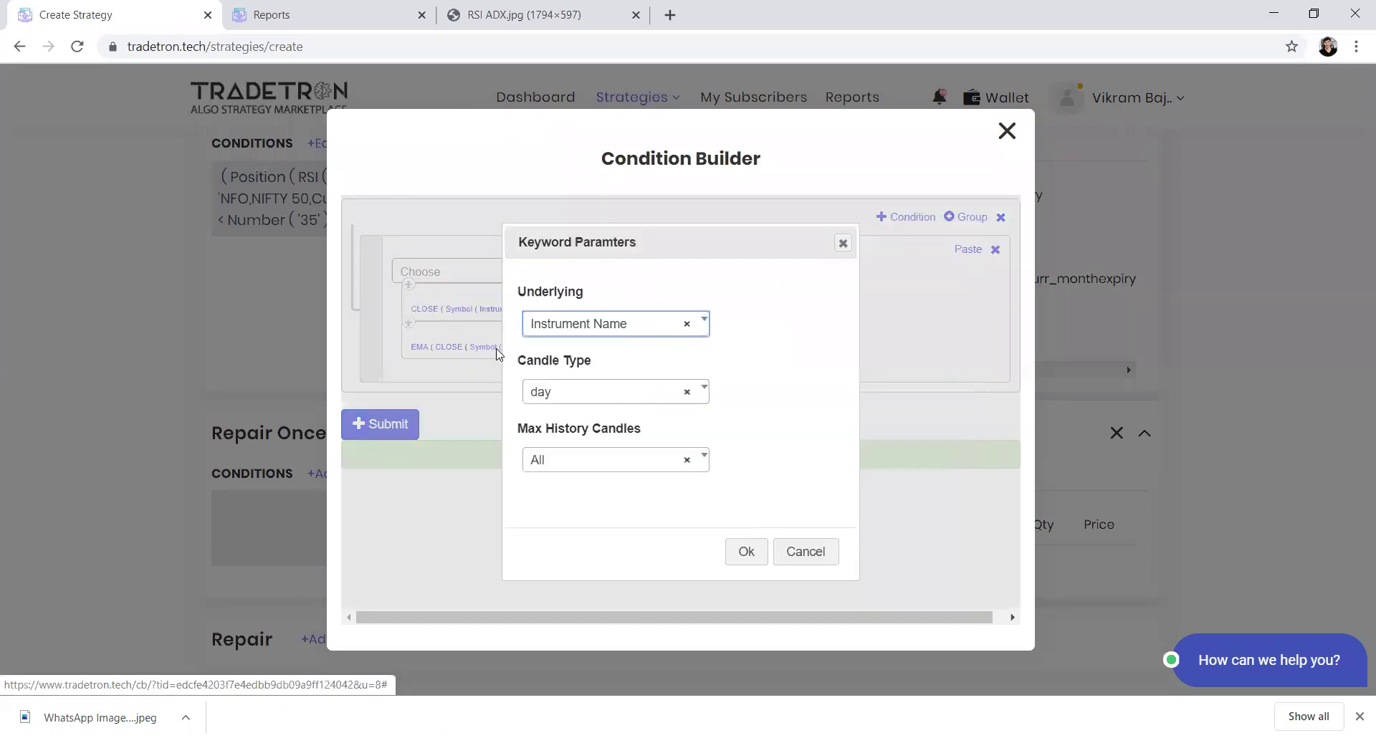
{"action": "left_click", "coordinate": [631, 398]}
{"action": "type", "text": "15"}
{"action": "key", "text": "Return"}
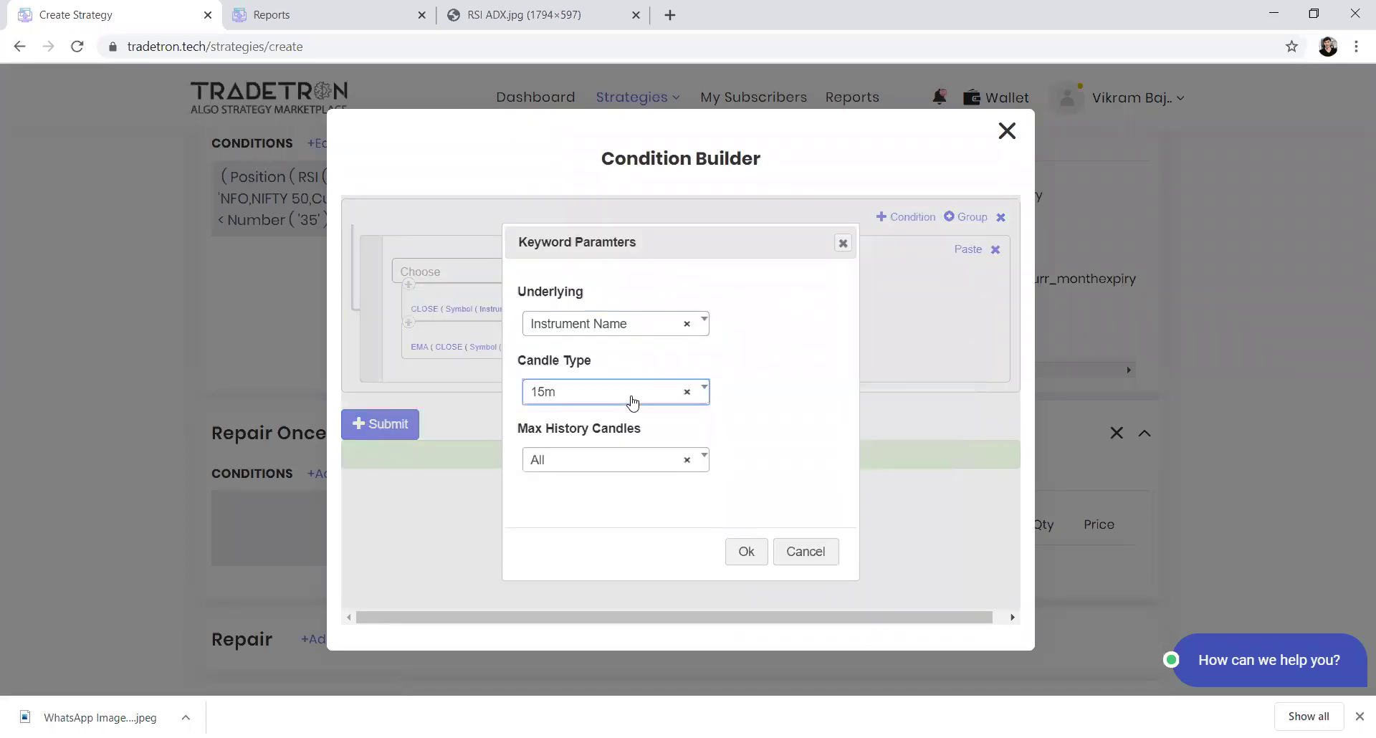
{"action": "left_click", "coordinate": [745, 548]}
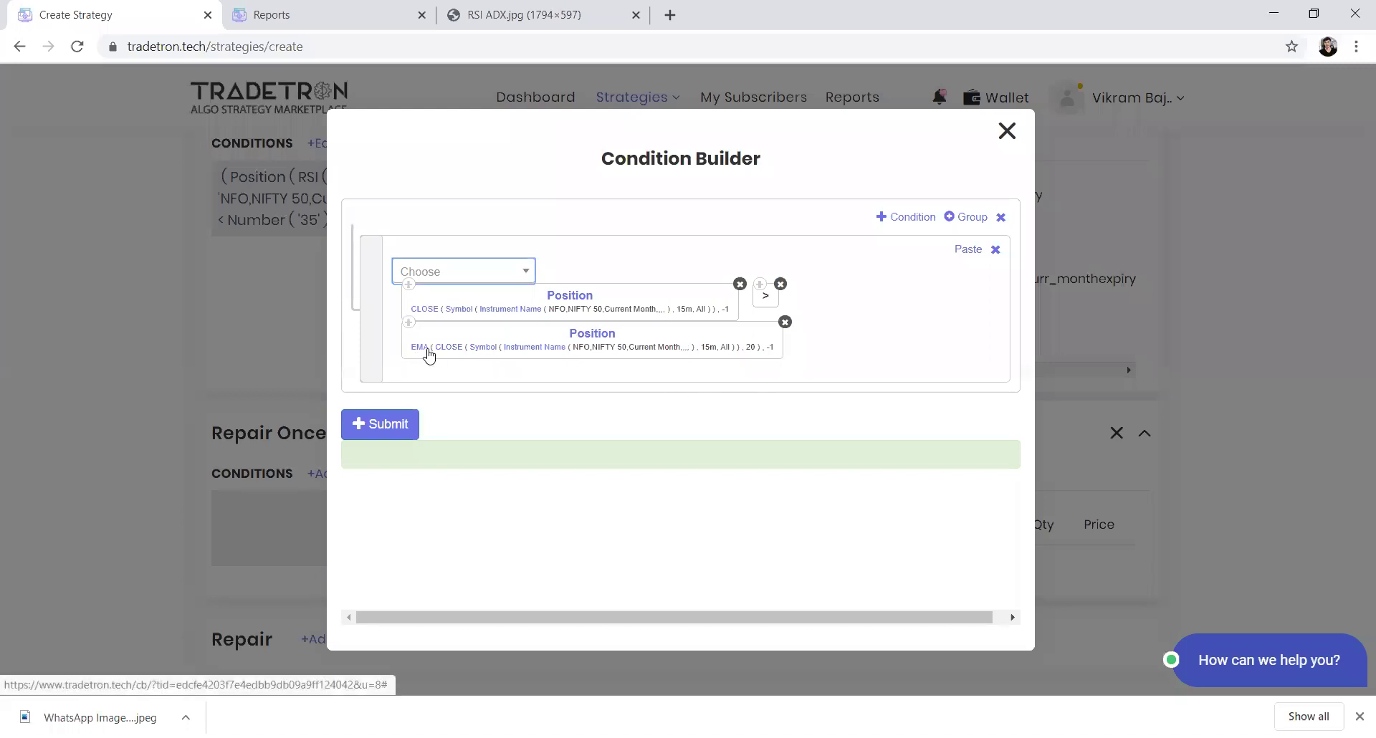
- Set the EMA period to 13 and submit the Repair Once condition
{"action": "left_click", "coordinate": [456, 348]}
{"action": "key", "text": "ctrl+a"}
{"action": "type", "text": "13"}
{"action": "left_click", "coordinate": [745, 551]}
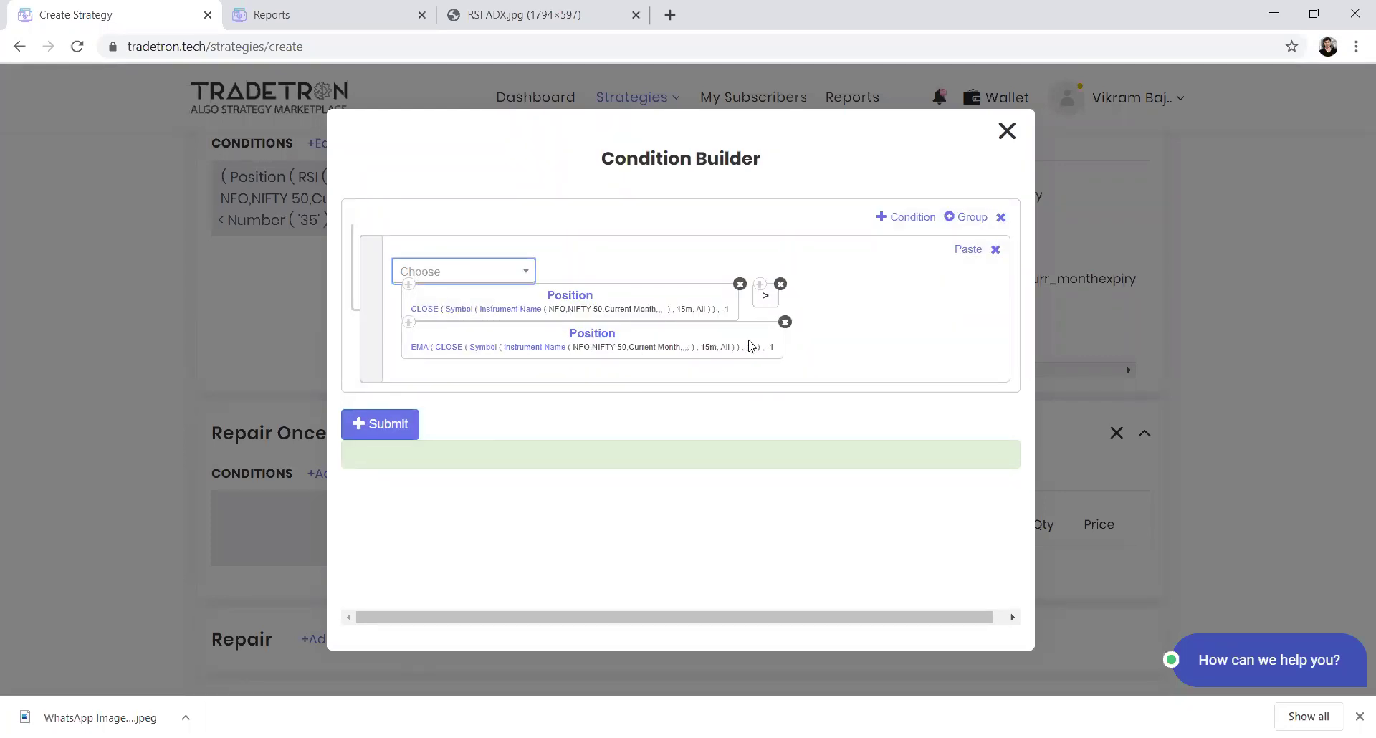
{"action": "left_click", "coordinate": [387, 424]}
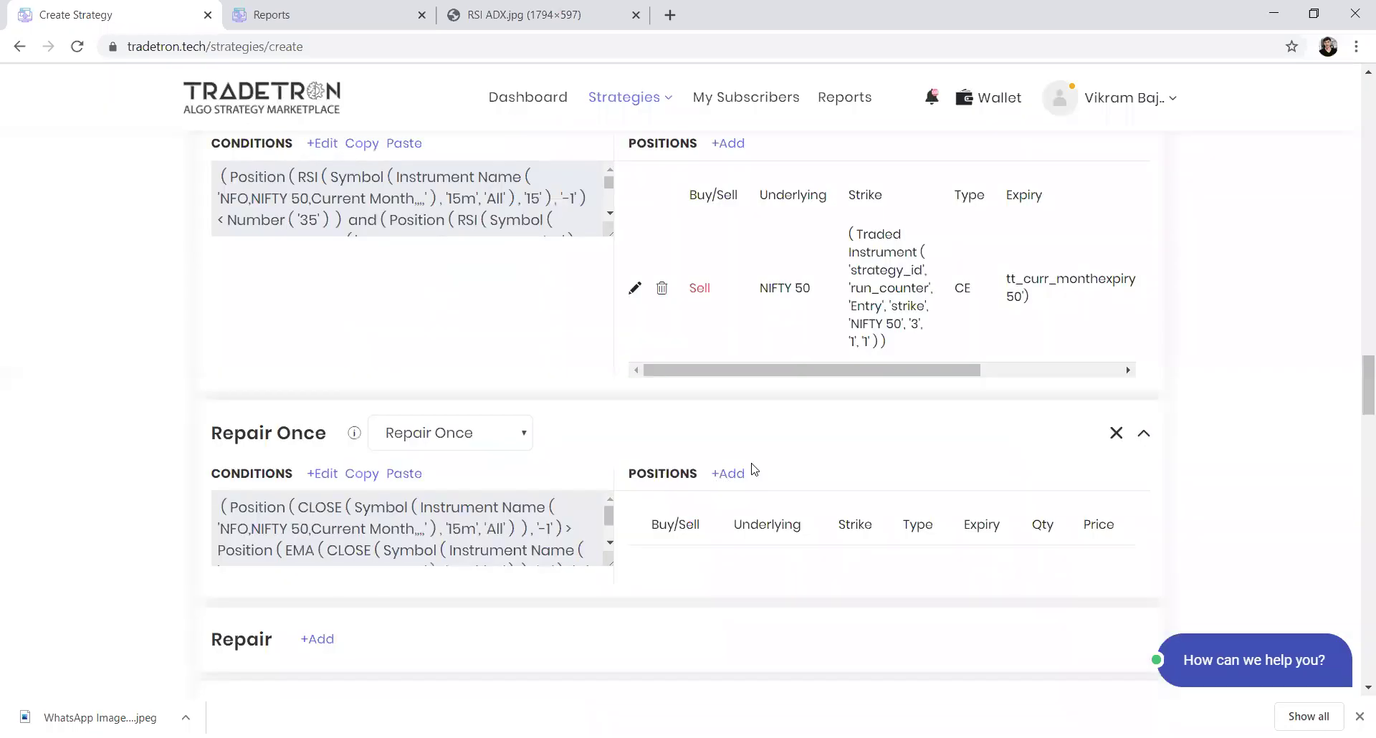
- Start a new position for the Repair Once block with exchange NFO, type Call and underlying NIFTY 50
{"action": "scroll", "coordinate": [754, 470], "scroll_direction": "down", "scroll_amount": 1}
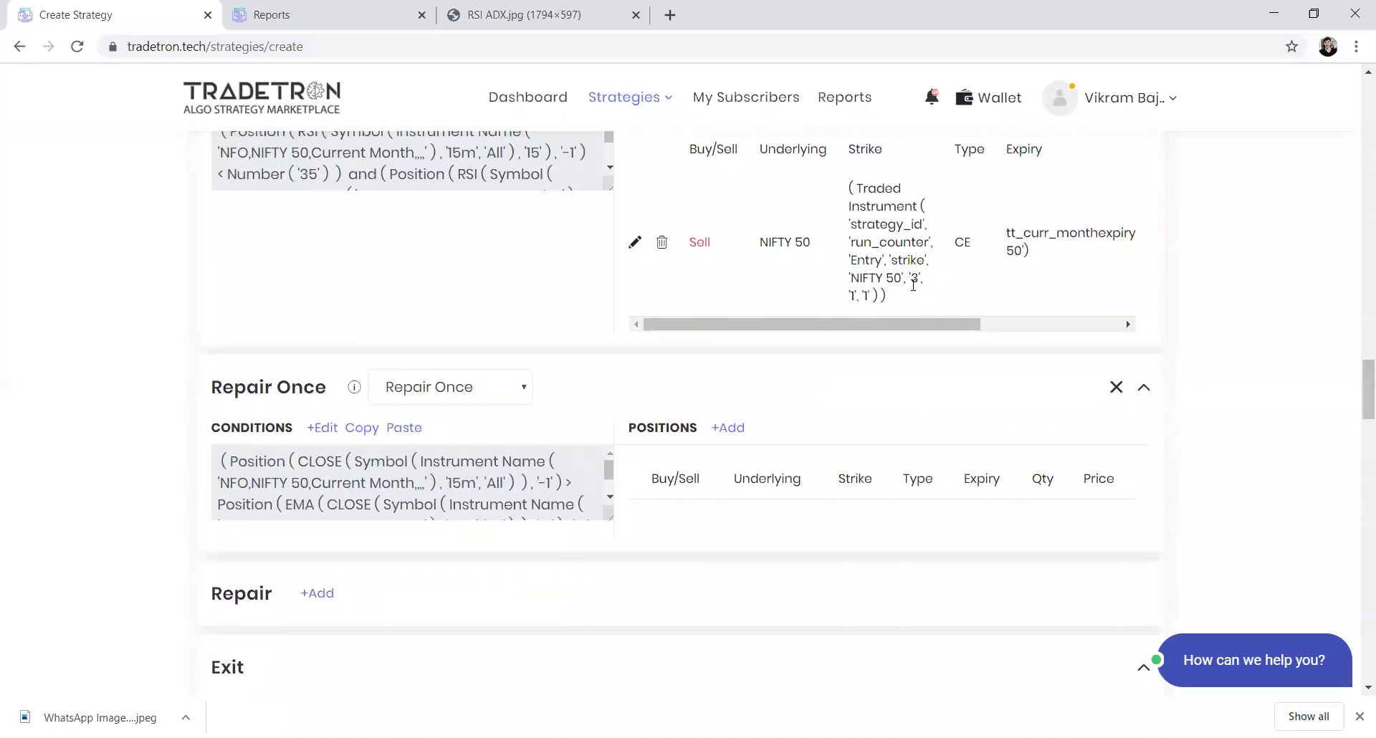
{"action": "left_click", "coordinate": [734, 429]}
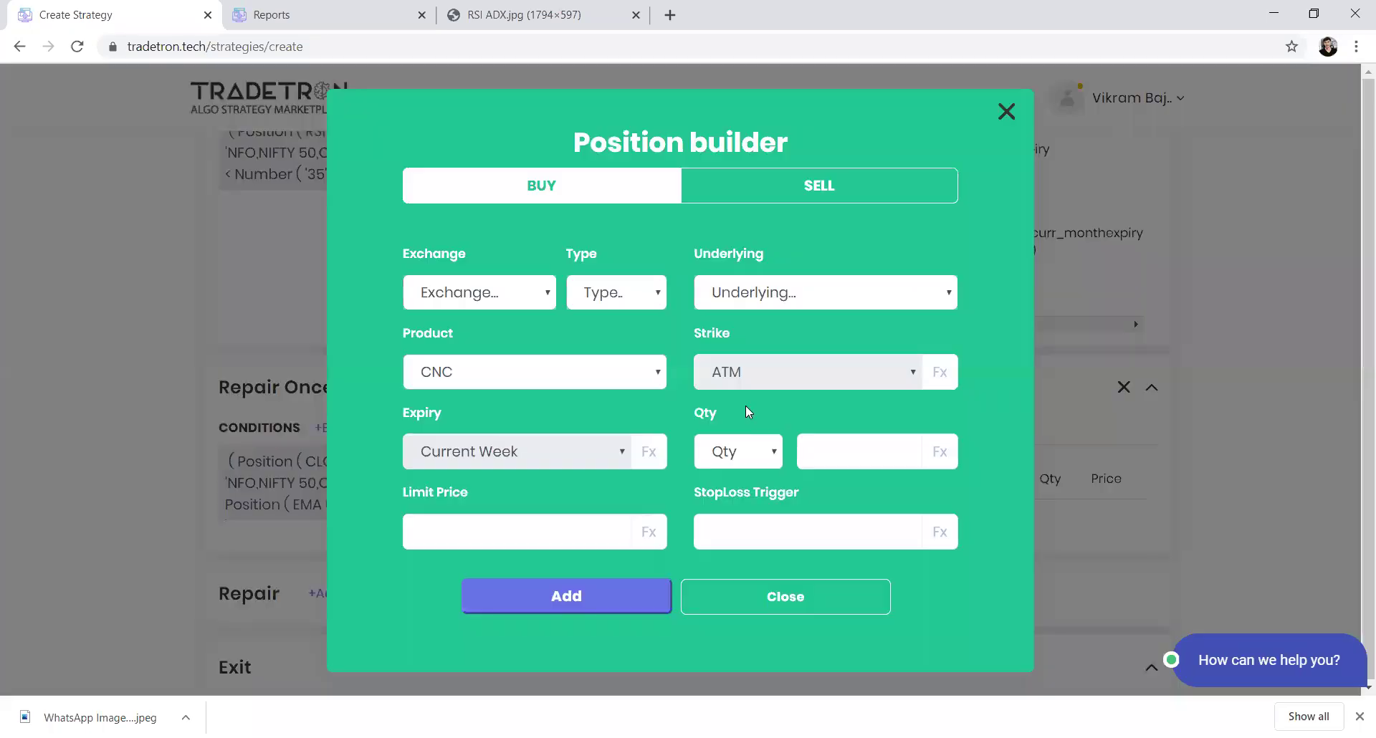
{"action": "left_click", "coordinate": [510, 295]}
{"action": "left_click", "coordinate": [492, 407]}
{"action": "left_click", "coordinate": [619, 307]}
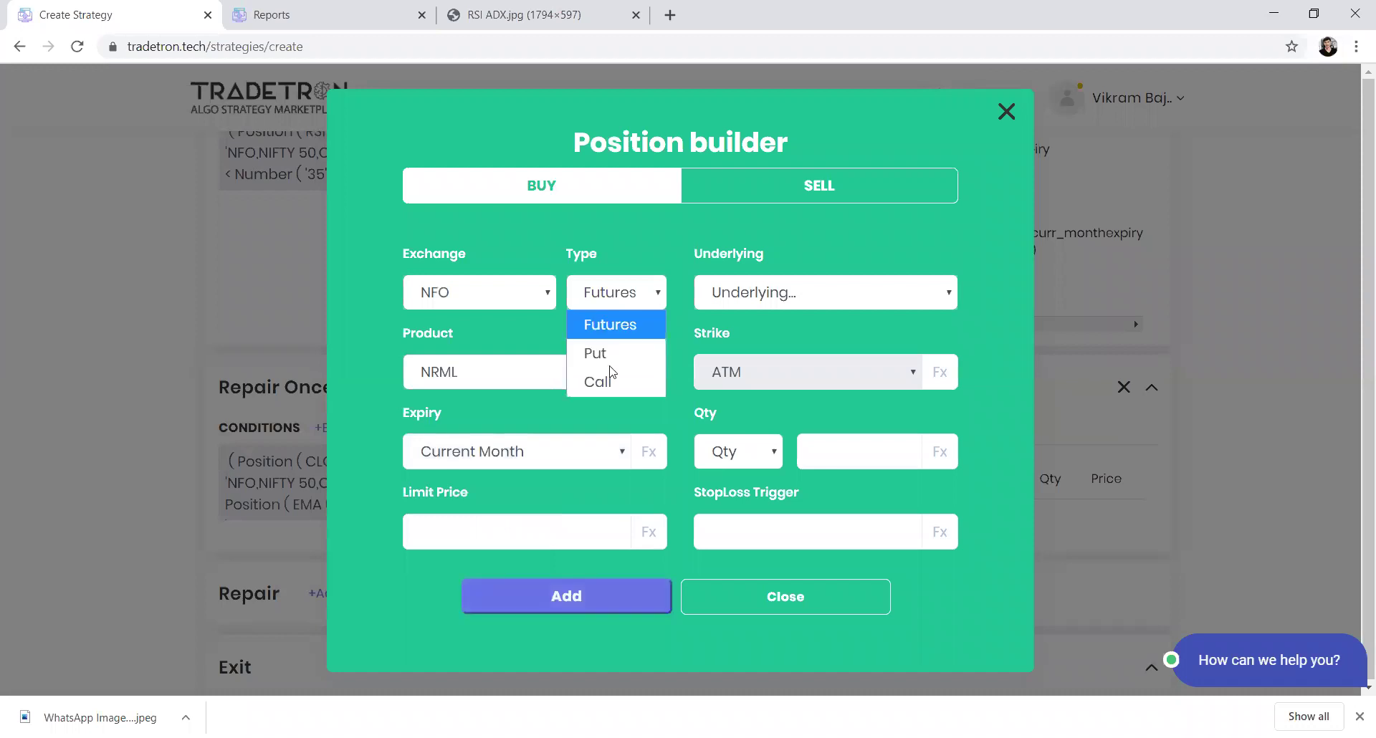
{"action": "left_click", "coordinate": [609, 375]}
{"action": "left_click", "coordinate": [774, 288]}
{"action": "type", "text": "ni"}
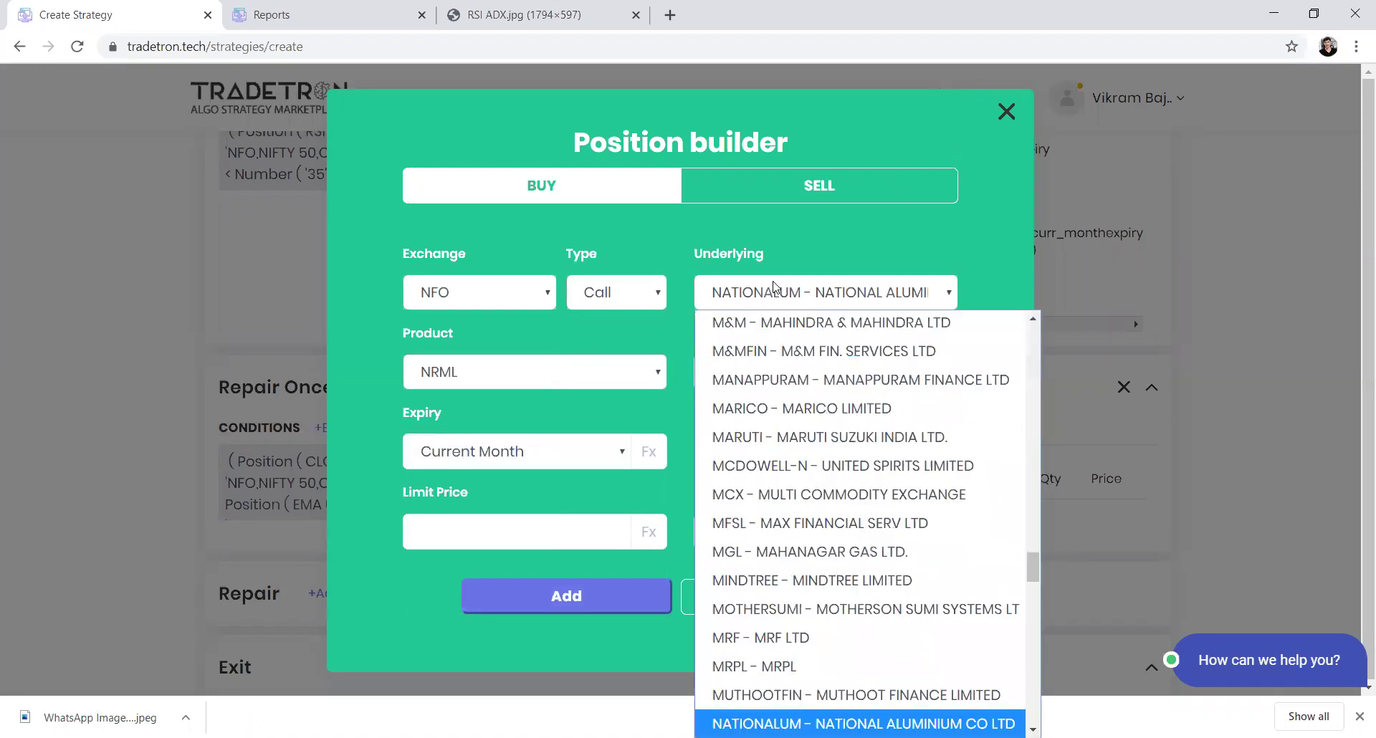
{"action": "key", "text": "Return"}
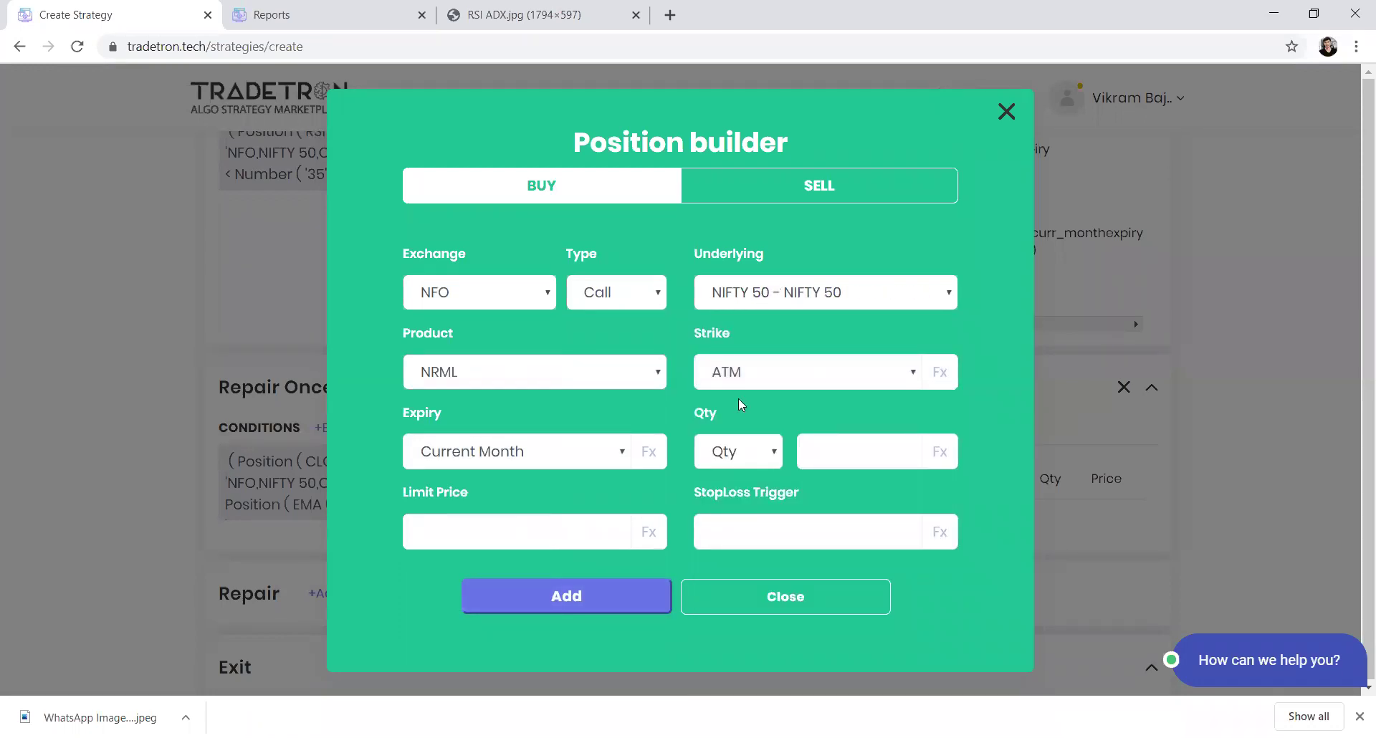
- Define the position's strike with a Traded Instrument formula using condition type Entry and field strike
{"action": "left_click", "coordinate": [849, 364]}
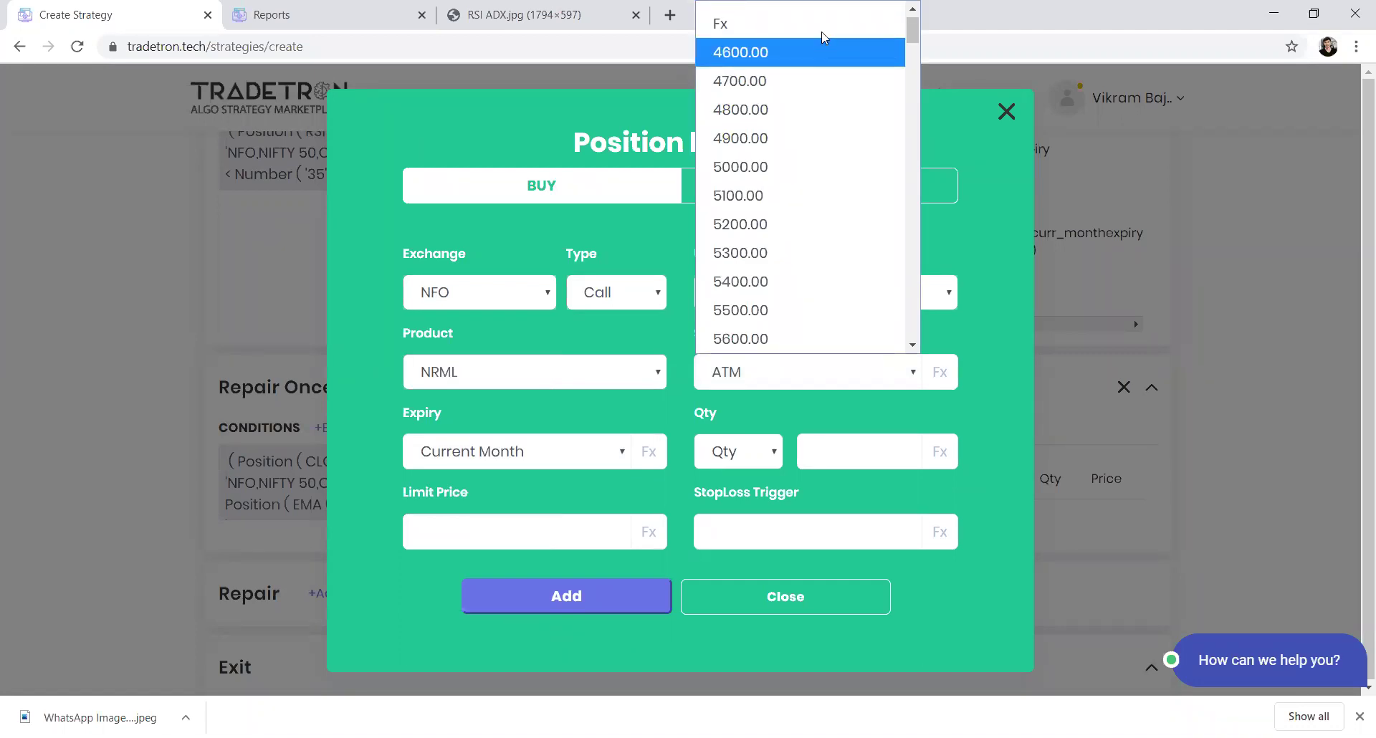
{"action": "left_click", "coordinate": [817, 21]}
{"action": "left_click", "coordinate": [949, 385]}
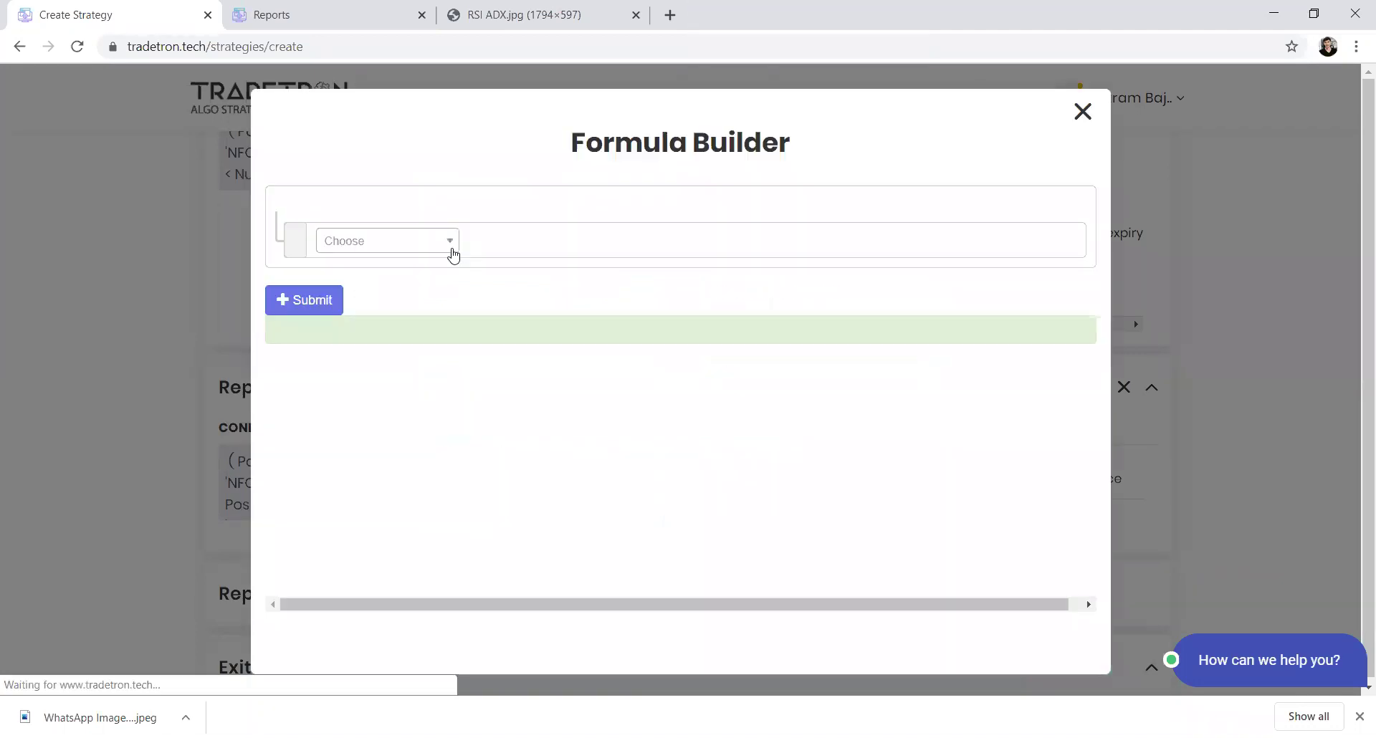
{"action": "left_click", "coordinate": [431, 249]}
{"action": "type", "text": "trad"}
{"action": "key", "text": "Return"}
{"action": "key", "text": "Tab"}
{"action": "key", "text": "Down"}
{"action": "key", "text": "Down"}
{"action": "key", "text": "Return"}
{"action": "key", "text": "Tab"}
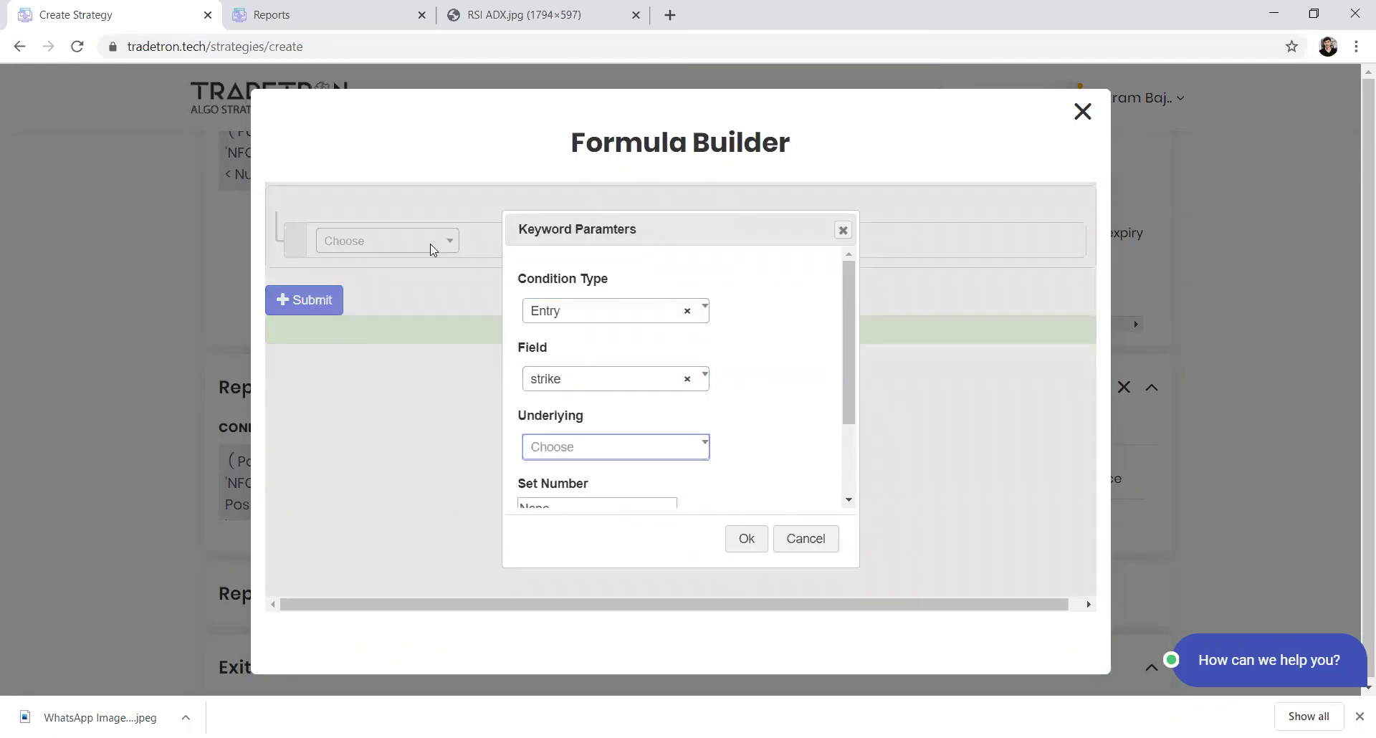
- Set the strike formula's underlying to NIFTY 50, set number 3, condition number 1 and leg number 1, and submit it
{"action": "key", "text": "Down"}
{"action": "type", "text": "nifty"}
{"action": "key", "text": "Return"}
{"action": "key", "text": "Tab"}
{"action": "type", "text": "3"}
{"action": "key", "text": "Tab"}
{"action": "type", "text": "1"}
{"action": "key", "text": "Tab"}
{"action": "type", "text": "1"}
{"action": "key", "text": "Tab"}
{"action": "key", "text": "Return"}
{"action": "left_click", "coordinate": [308, 314]}
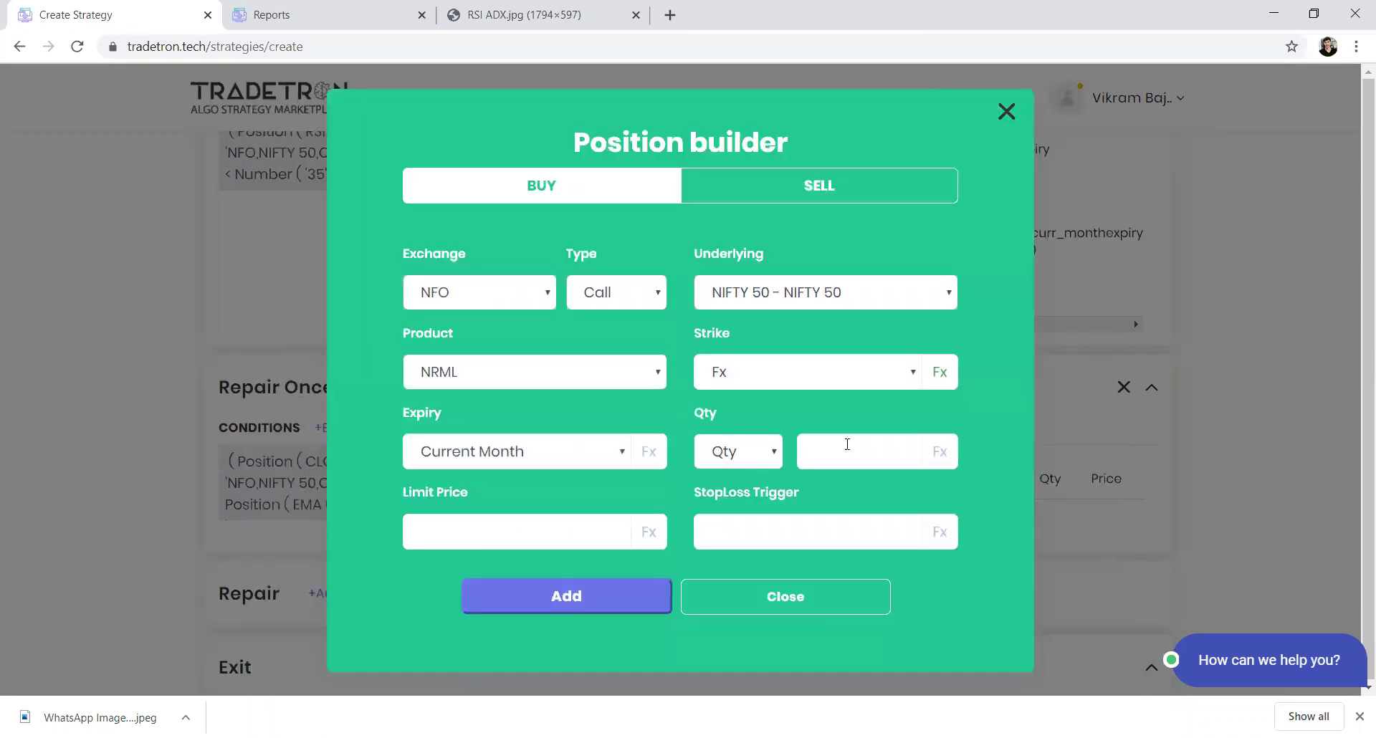
- Start a quantity formula with Net Quantity, using Traded Instrument Name with condition type Entry and field instrument
{"action": "left_click", "coordinate": [941, 453]}
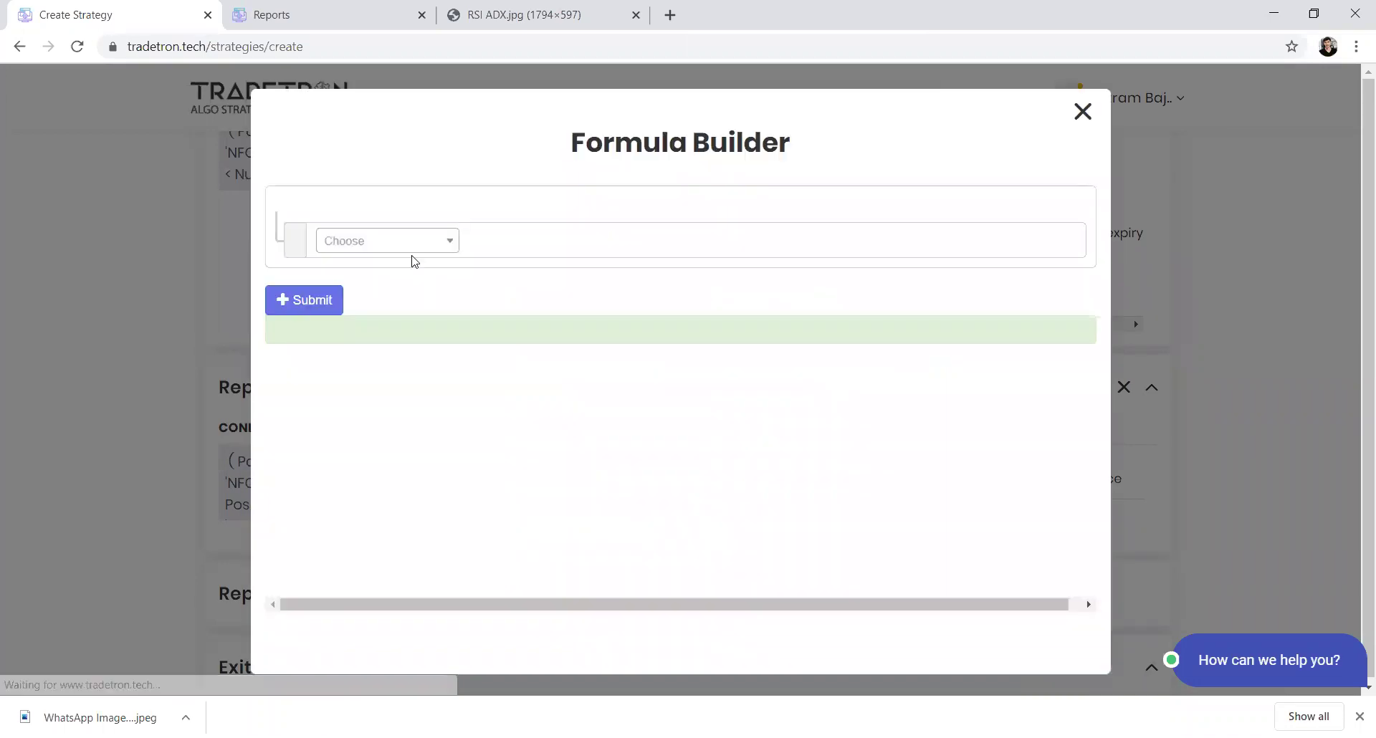
{"action": "left_click", "coordinate": [414, 252]}
{"action": "type", "text": "net"}
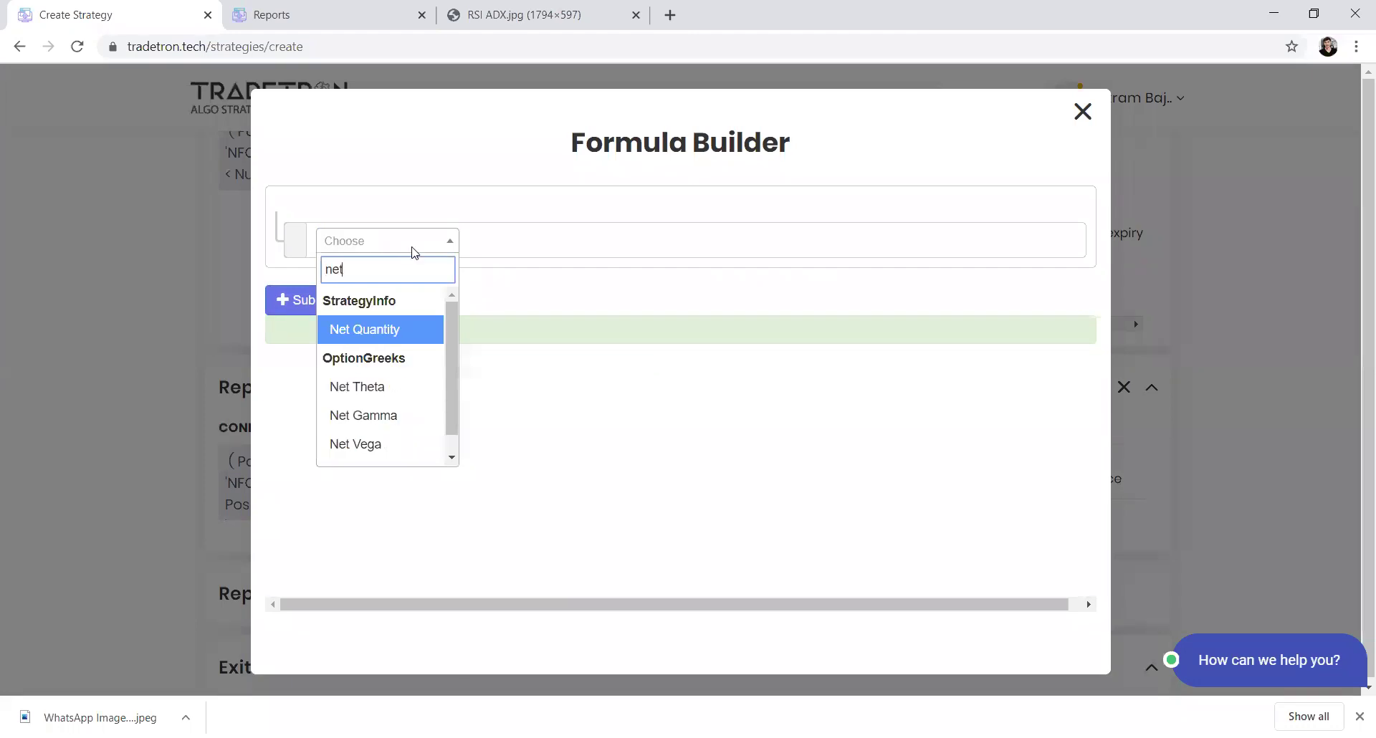
{"action": "key", "text": "Return"}
{"action": "key", "text": "Down"}
{"action": "key", "text": "Return"}
{"action": "key", "text": "Return"}
- Divide the Net Quantity by the number 3 in the quantity formula
{"action": "type", "text": "/"}
{"action": "key", "text": "Return"}
{"action": "type", "text": "number"}
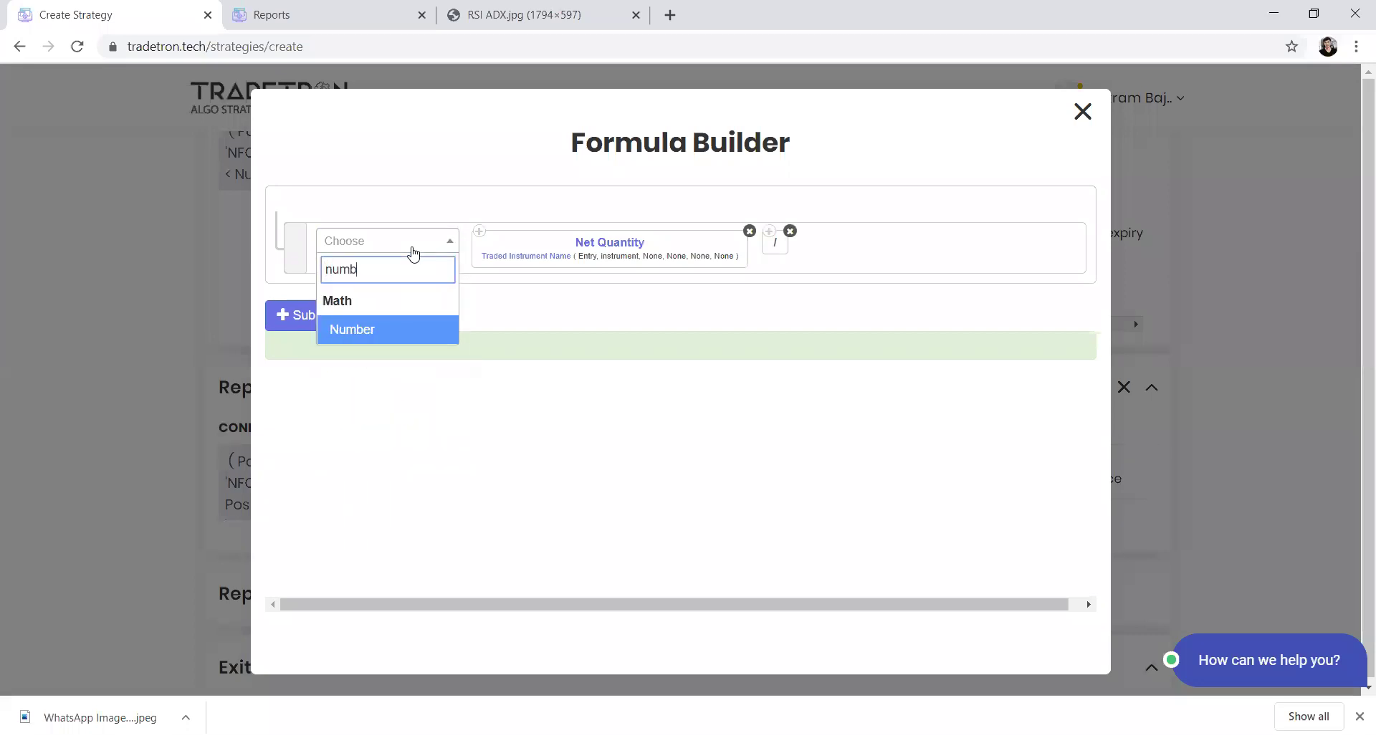
{"action": "key", "text": "Return"}
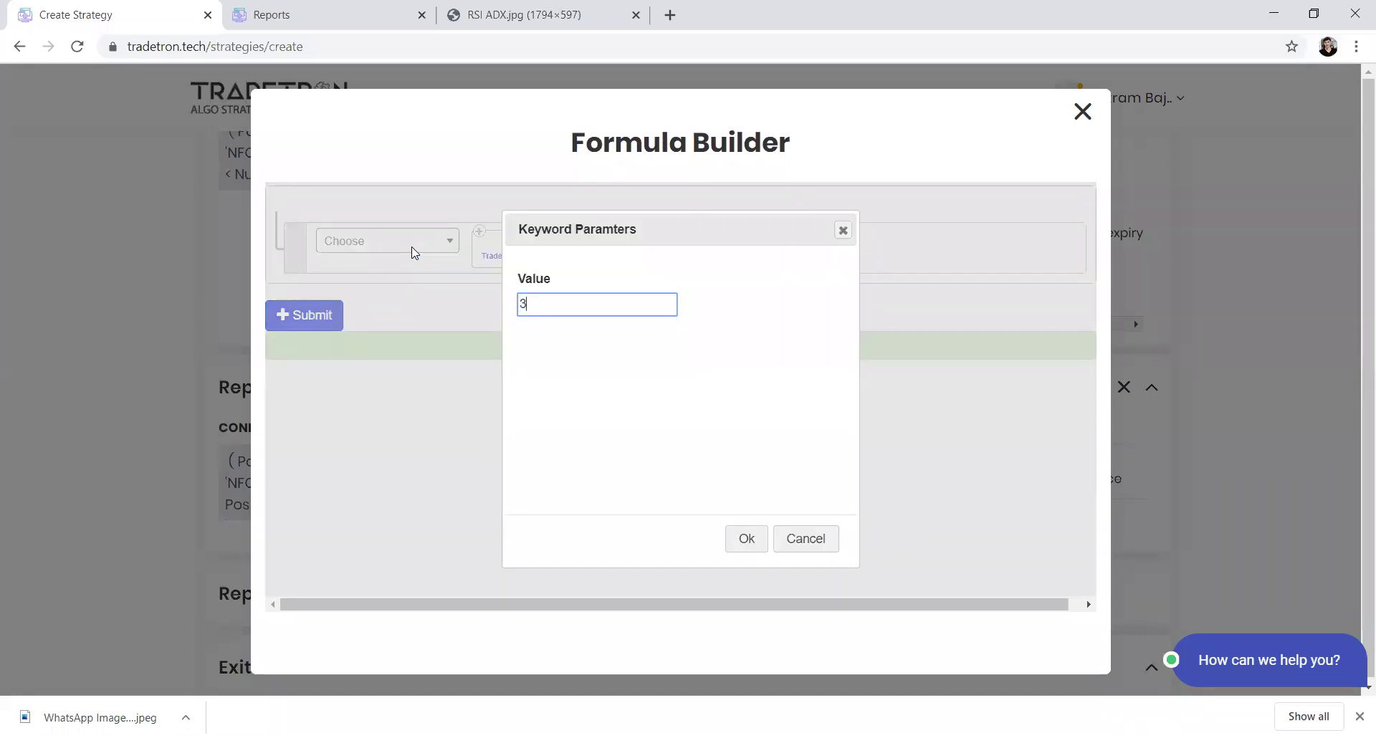
{"action": "type", "text": "3"}
{"action": "key", "text": "Tab"}
{"action": "key", "text": "Return"}
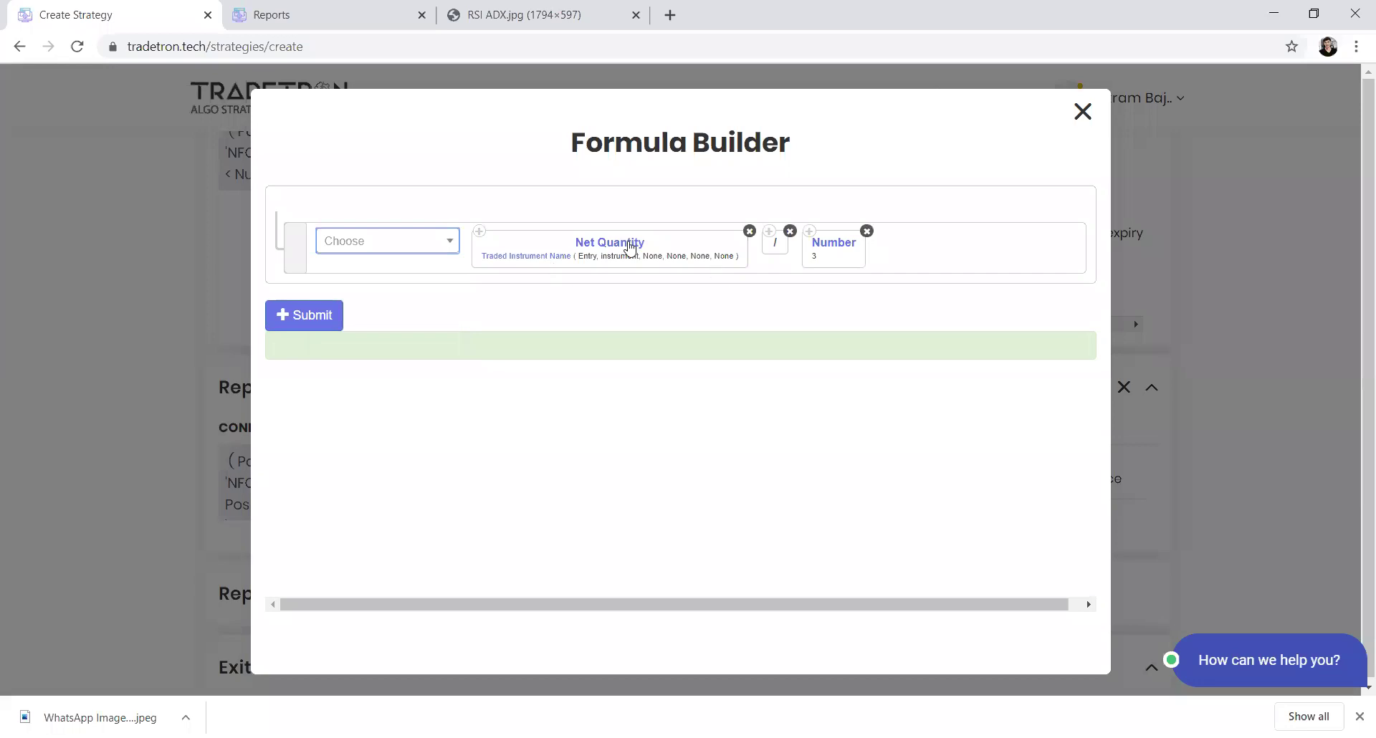
- Reselect Traded Instrument Name as the instrument of the Net Quantity keyword
{"action": "left_click", "coordinate": [630, 247]}
{"action": "left_click", "coordinate": [630, 316]}
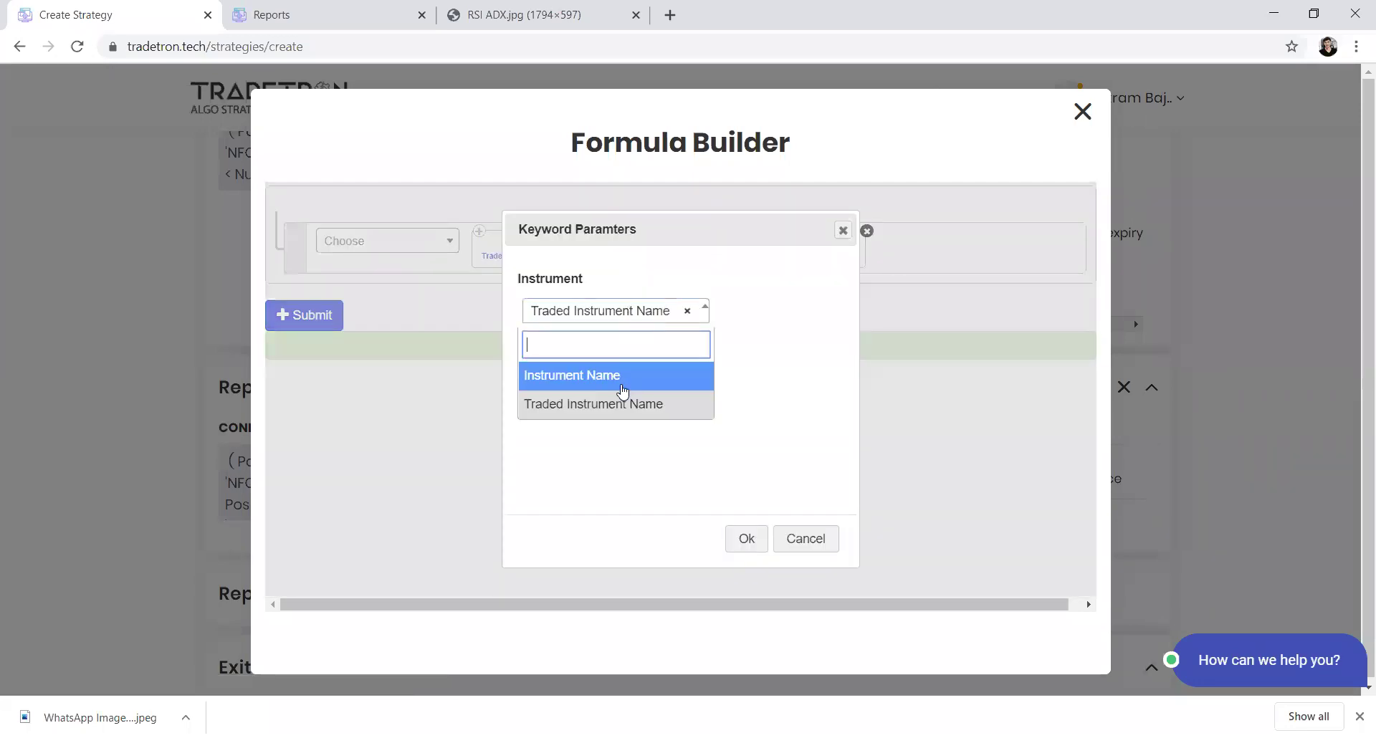
{"action": "left_click", "coordinate": [620, 404]}
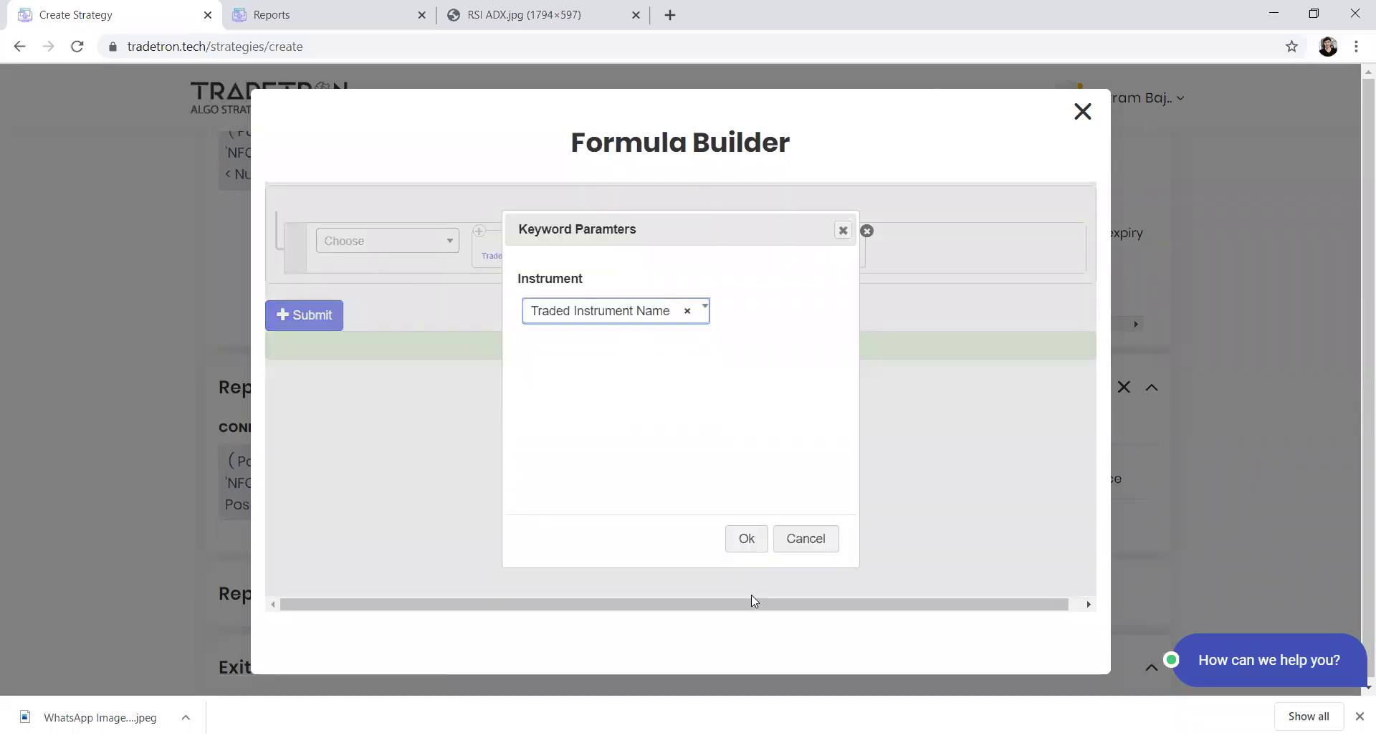
{"action": "left_click", "coordinate": [746, 549]}
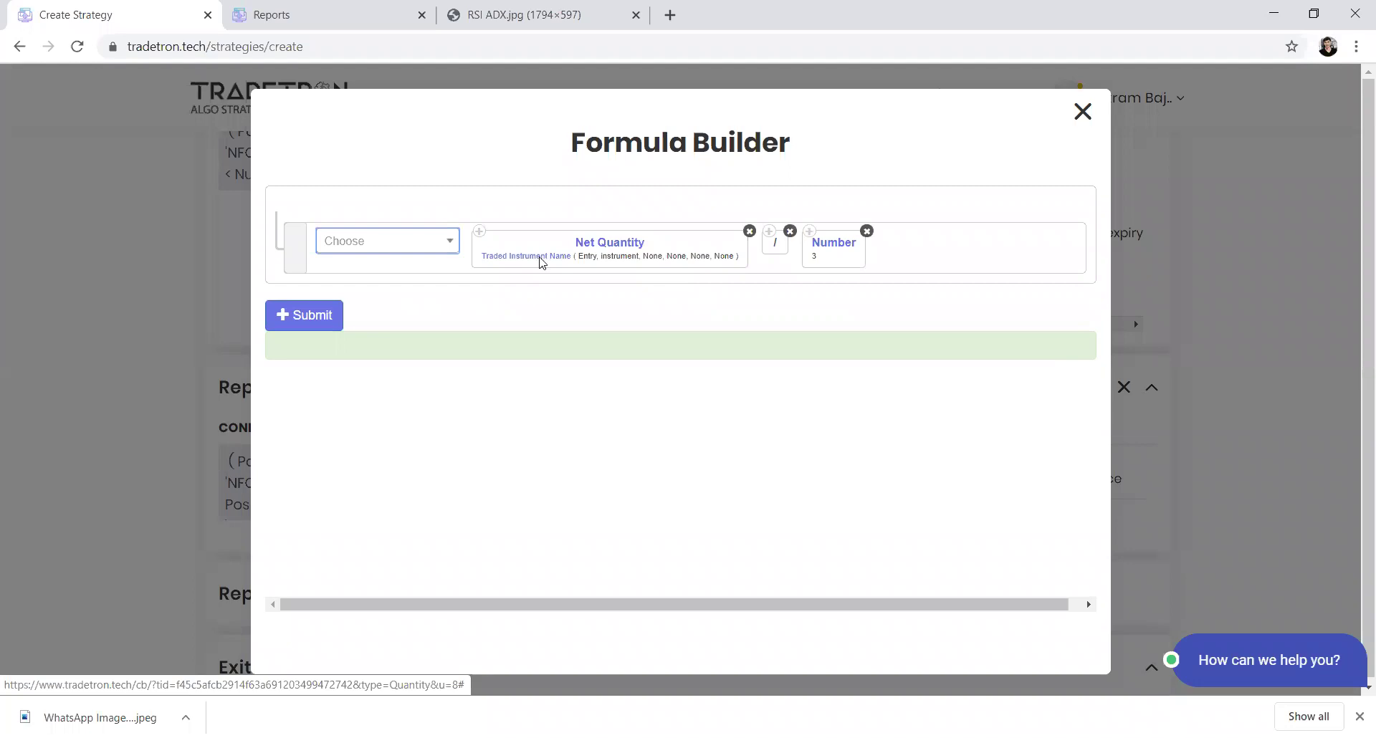
- Set the underlying of the Net Quantity's traded instrument to NIFTY 50, keeping condition type Entry and field instrument
{"action": "left_click", "coordinate": [561, 259]}
{"action": "scroll", "coordinate": [566, 394], "scroll_direction": "down", "scroll_amount": 1}
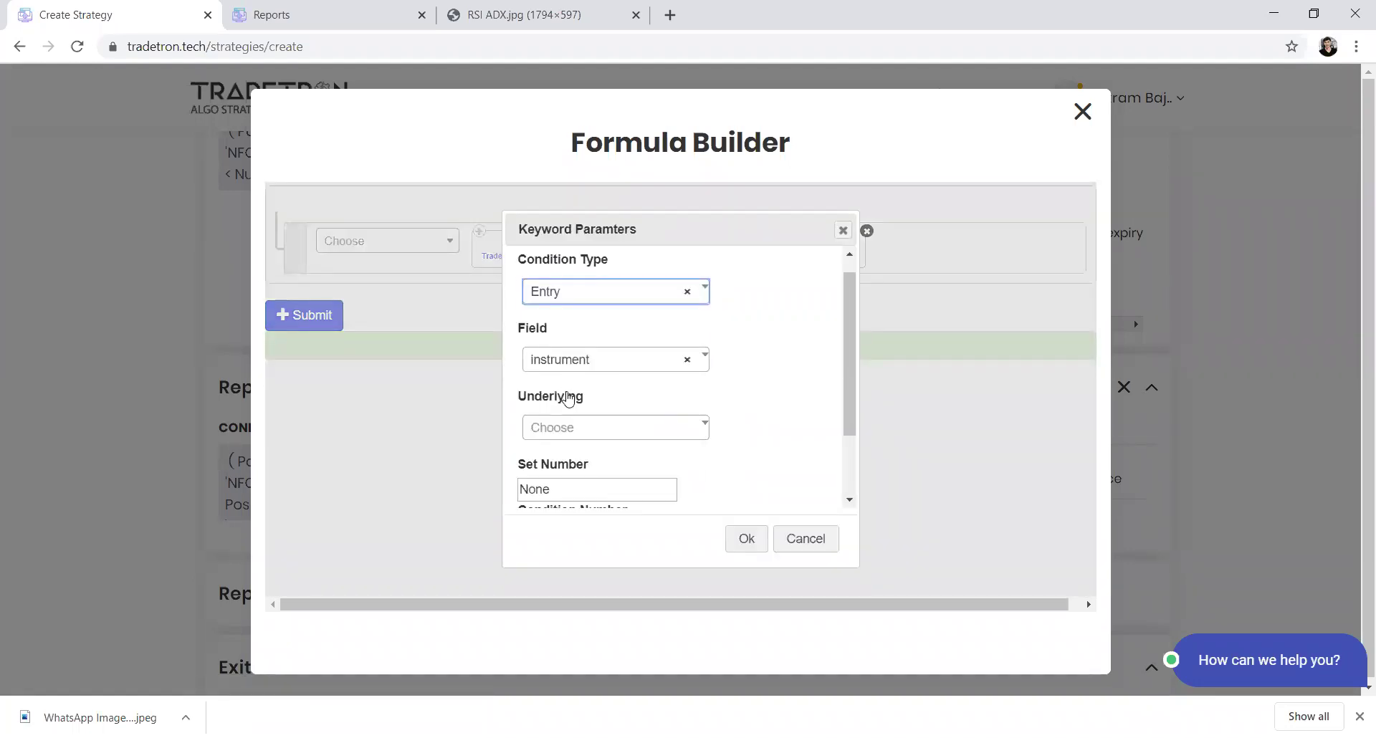
{"action": "scroll", "coordinate": [569, 373], "scroll_direction": "down", "scroll_amount": 2}
{"action": "scroll", "coordinate": [569, 351], "scroll_direction": "up", "scroll_amount": 3}
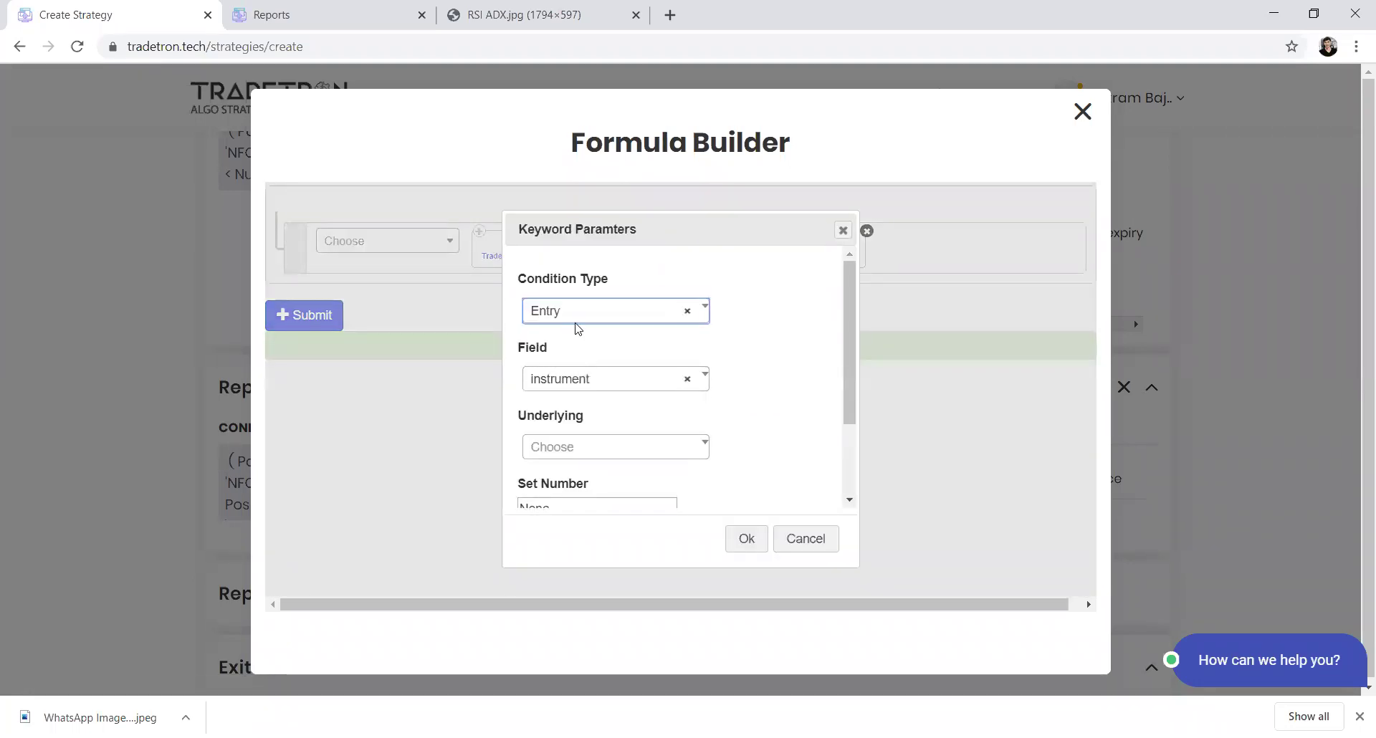
{"action": "left_click", "coordinate": [571, 380]}
{"action": "left_click", "coordinate": [585, 394]}
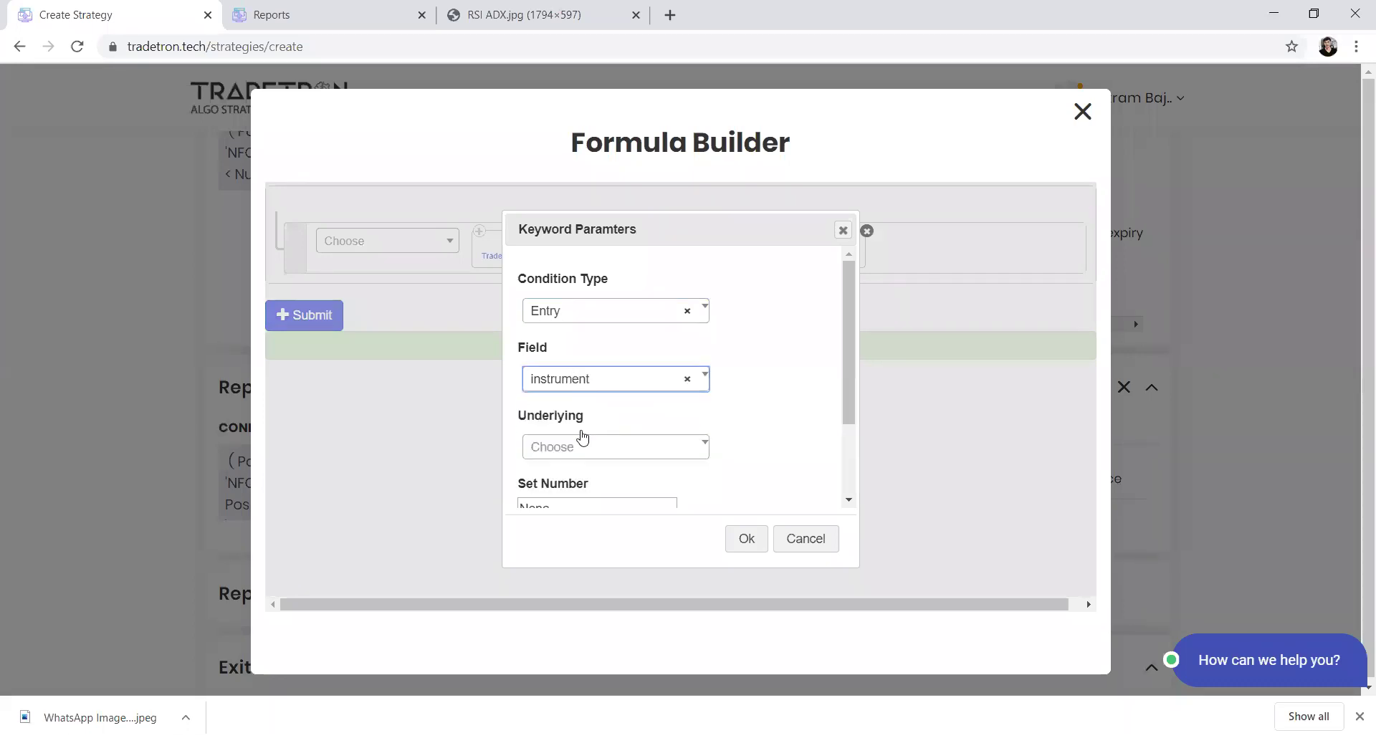
{"action": "left_click", "coordinate": [583, 451]}
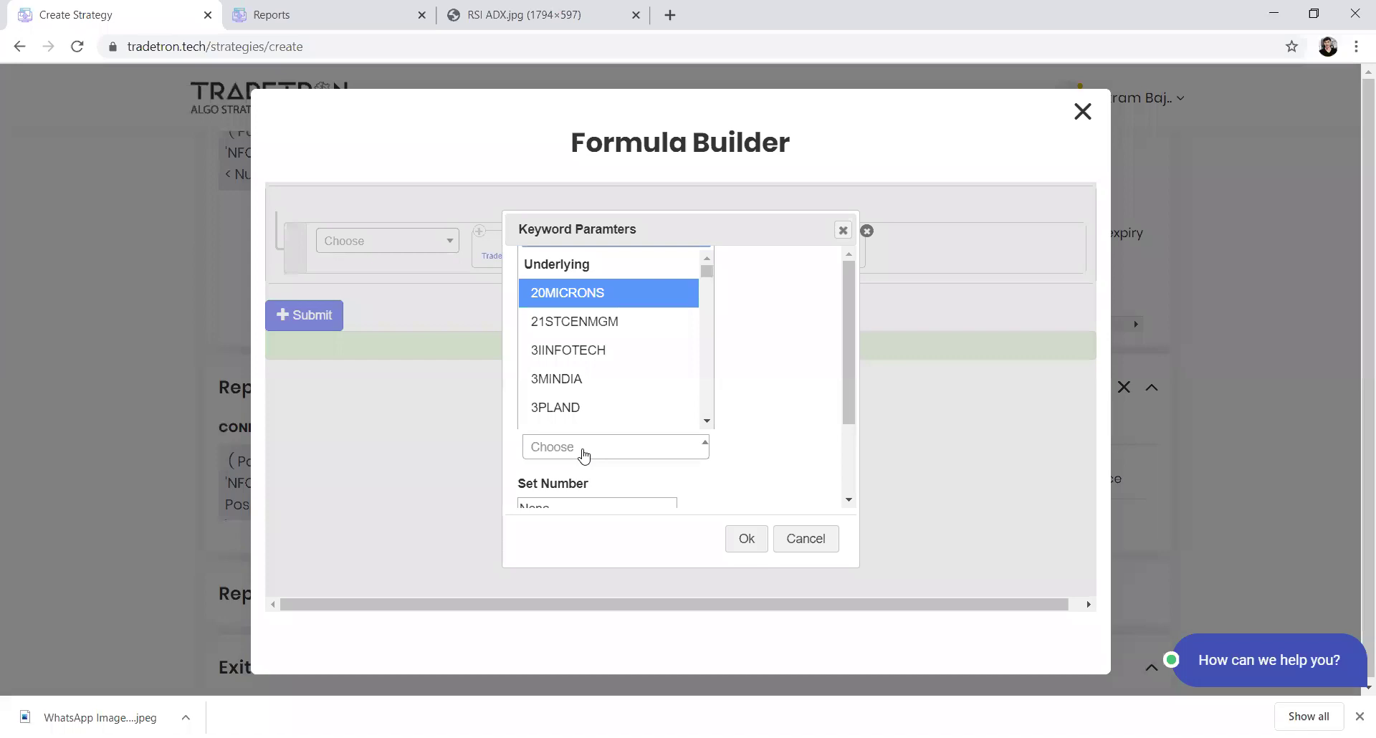
{"action": "type", "text": "nifty"}
{"action": "key", "text": "Return"}
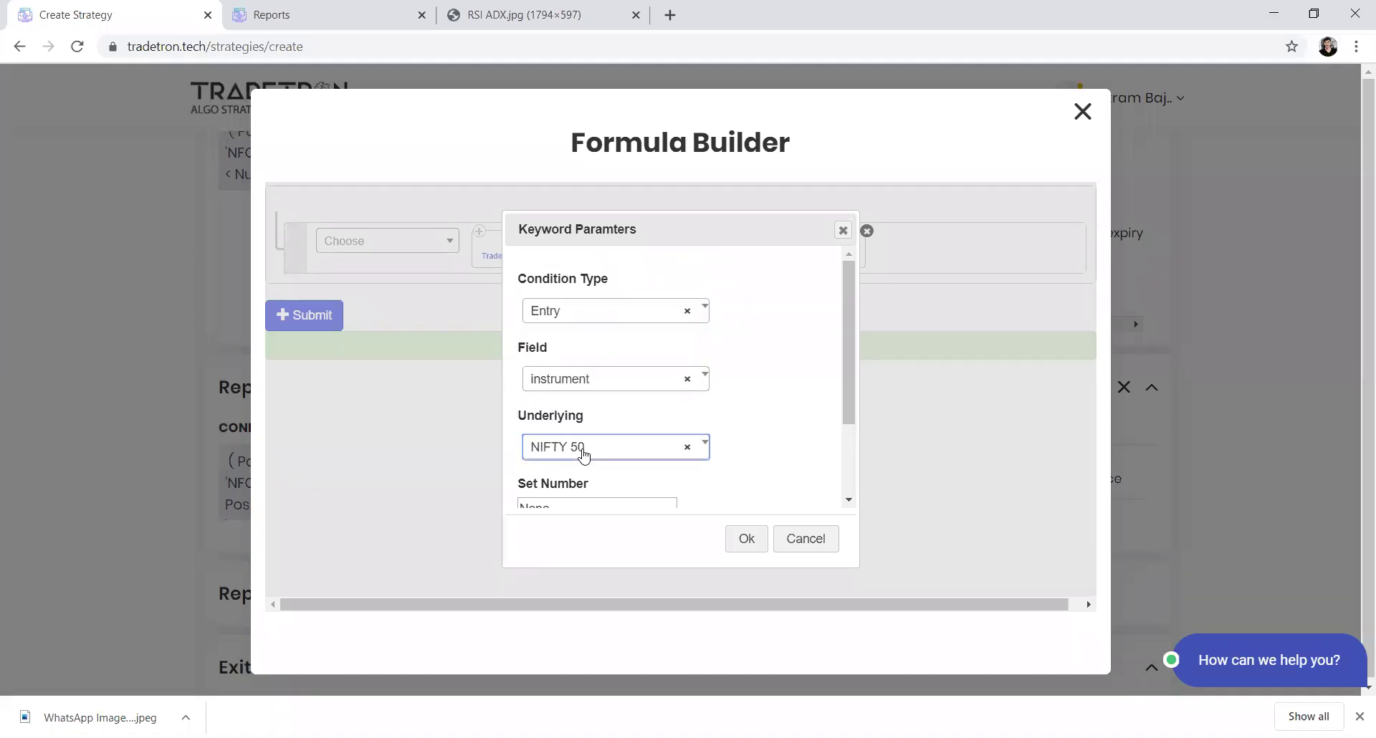
- Give the traded instrument set number 3, condition number 1 and leg number 1, and submit the quantity formula
{"action": "key", "text": "Tab"}
{"action": "type", "text": "3"}
{"action": "key", "text": "Tab"}
{"action": "type", "text": "1"}
{"action": "key", "text": "Tab"}
{"action": "type", "text": "1"}
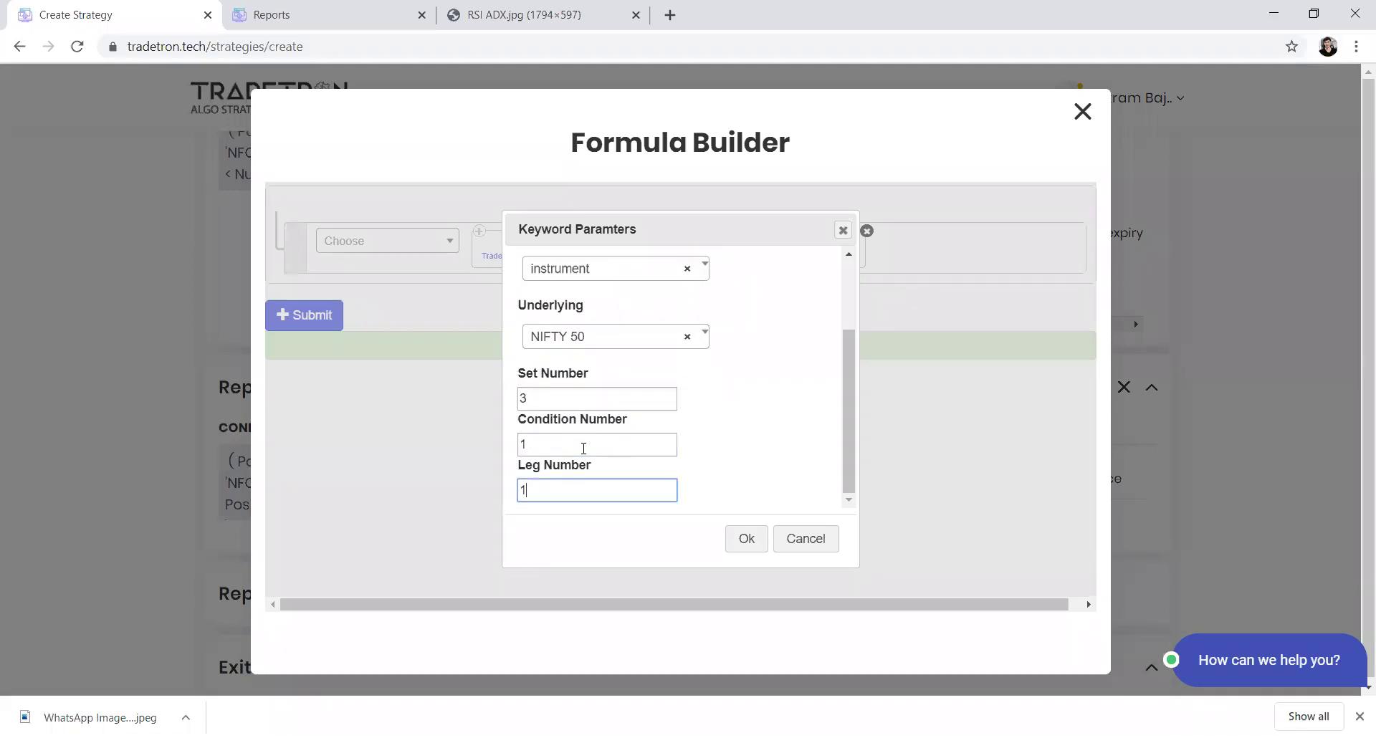
{"action": "key", "text": "Tab"}
{"action": "key", "text": "Return"}
{"action": "left_click", "coordinate": [321, 324]}
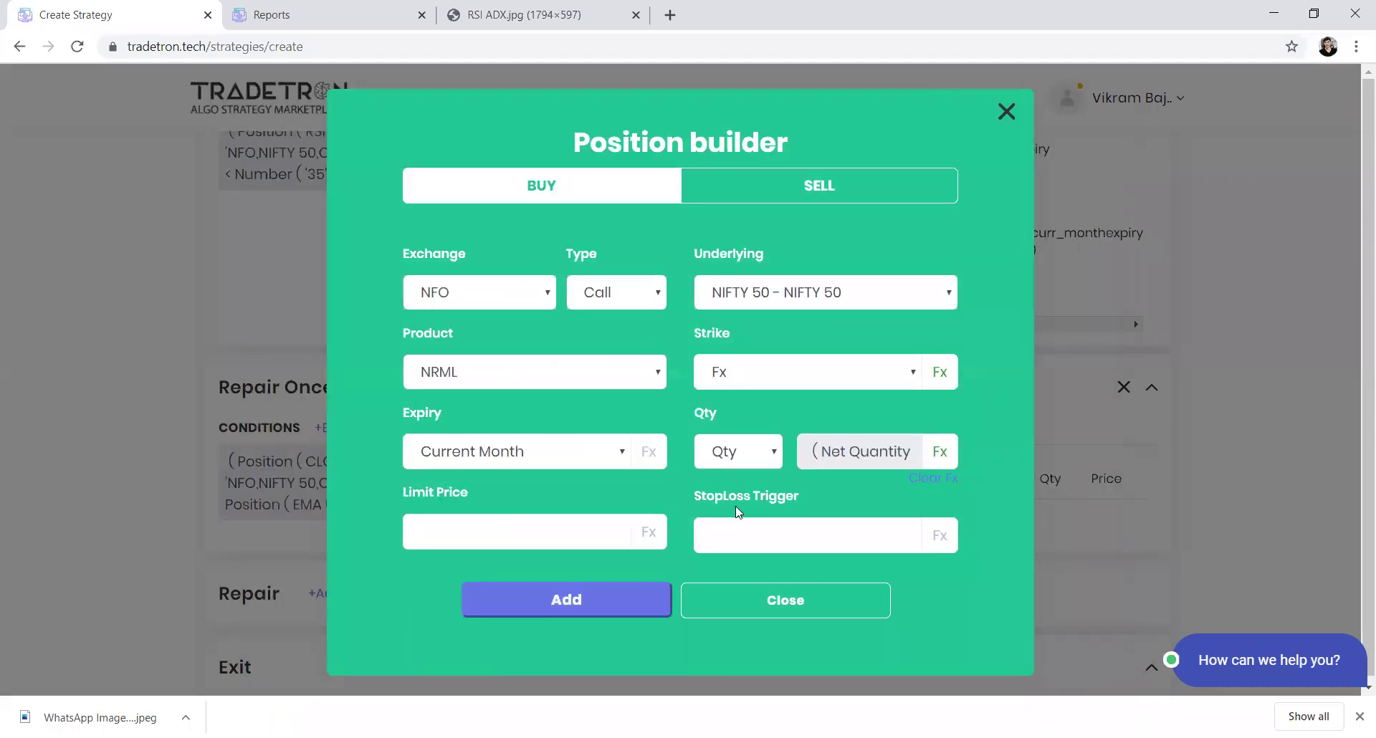
- Add the Buy Call position to the Repair Once block and close the position builder
{"action": "left_click", "coordinate": [568, 602]}
{"action": "left_click", "coordinate": [729, 611]}
{"action": "scroll", "coordinate": [654, 476], "scroll_direction": "down", "scroll_amount": 4}
{"action": "scroll", "coordinate": [658, 476], "scroll_direction": "down", "scroll_amount": 2}
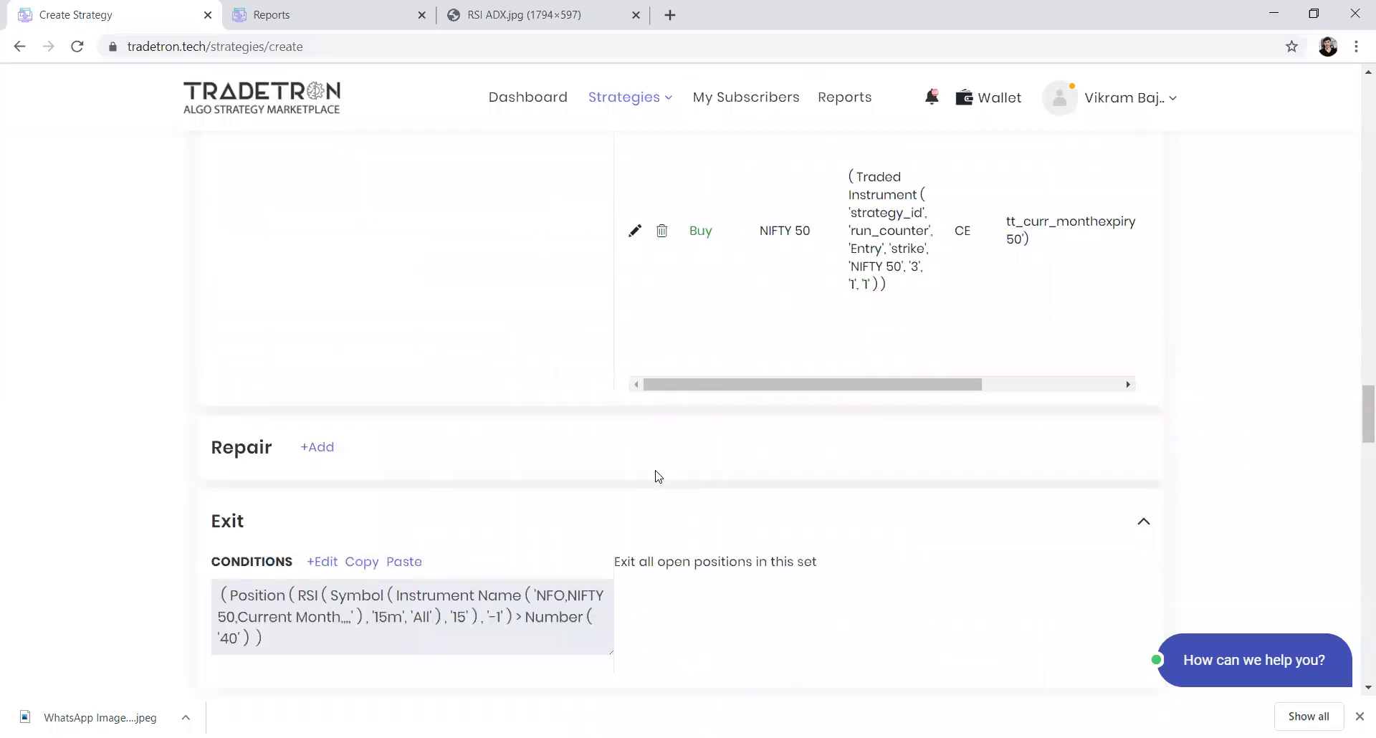
- Review the completed strategy sets and compare them with the rules table in RSI ADX.jpg
{"action": "scroll", "coordinate": [487, 379], "scroll_direction": "down", "scroll_amount": 20}
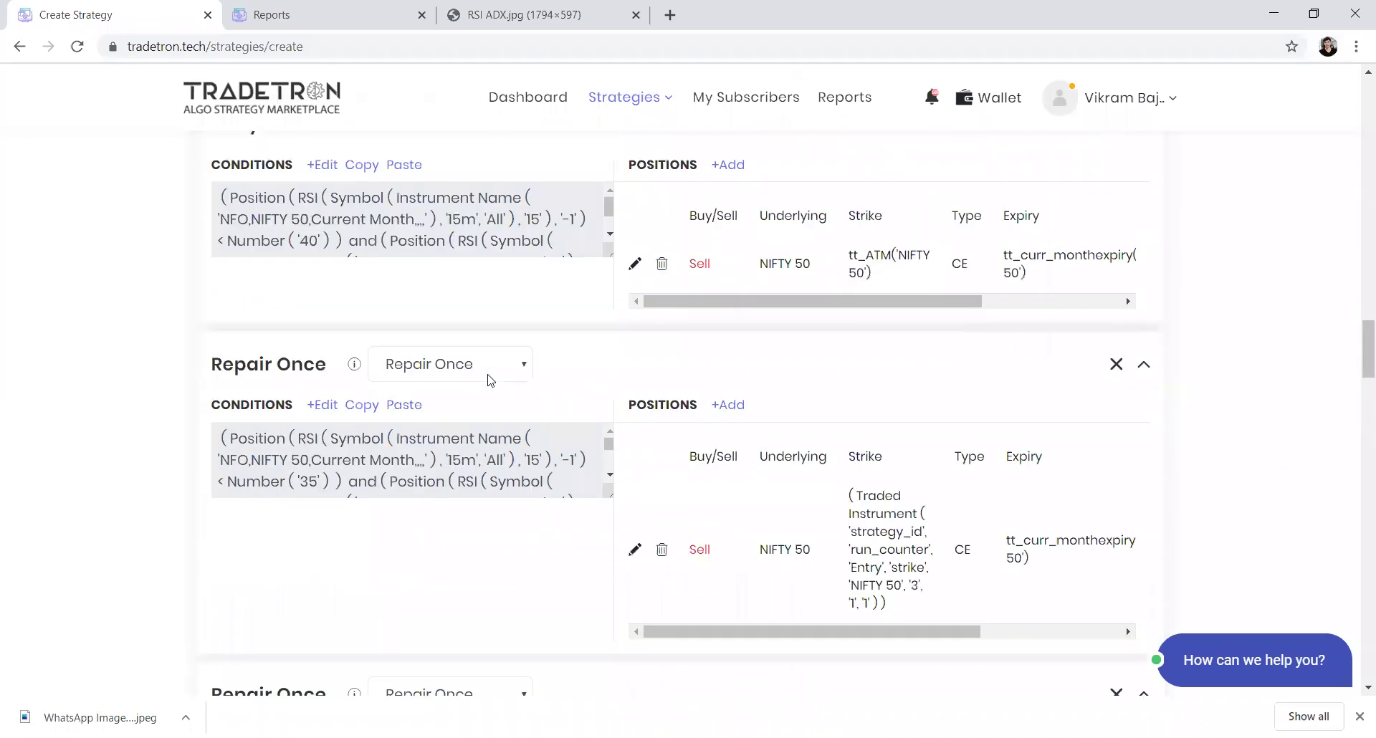
{"action": "scroll", "coordinate": [487, 380], "scroll_direction": "up", "scroll_amount": 3}
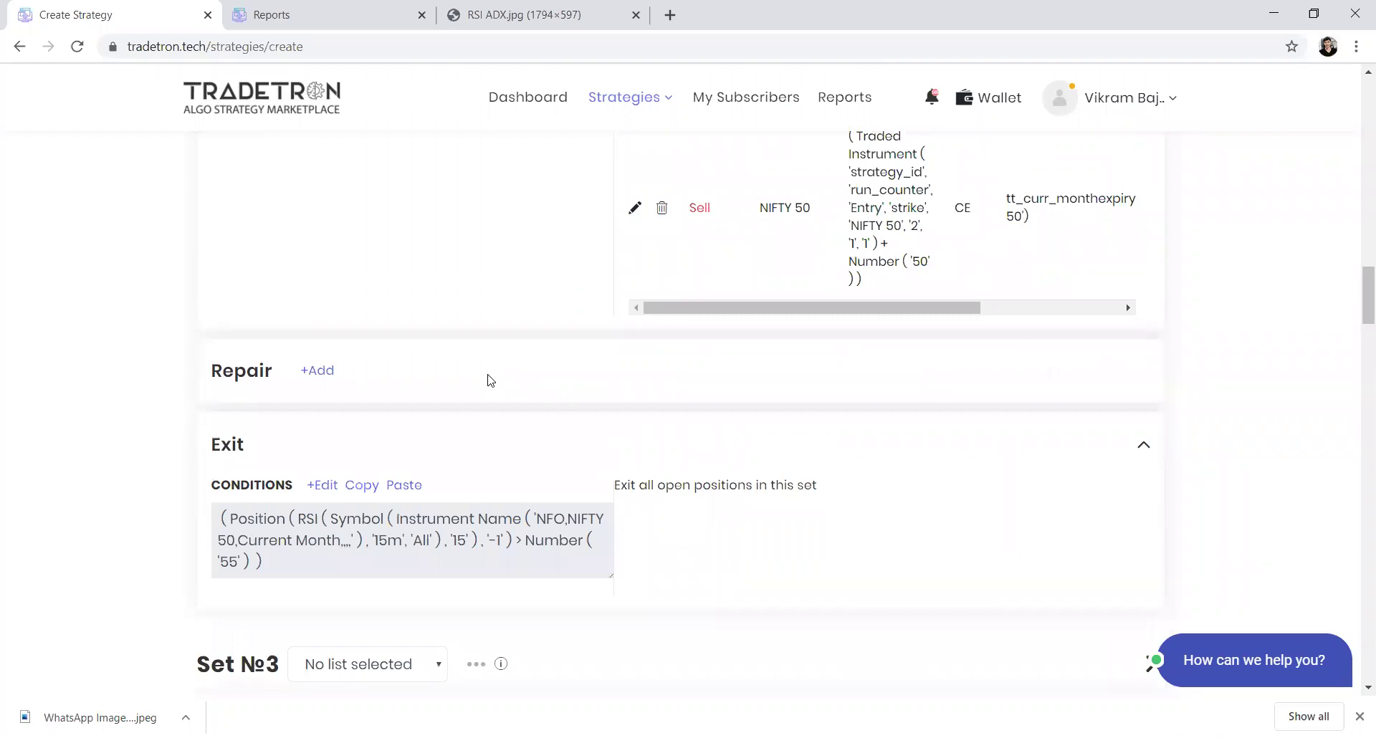
{"action": "scroll", "coordinate": [488, 380], "scroll_direction": "up", "scroll_amount": 10}
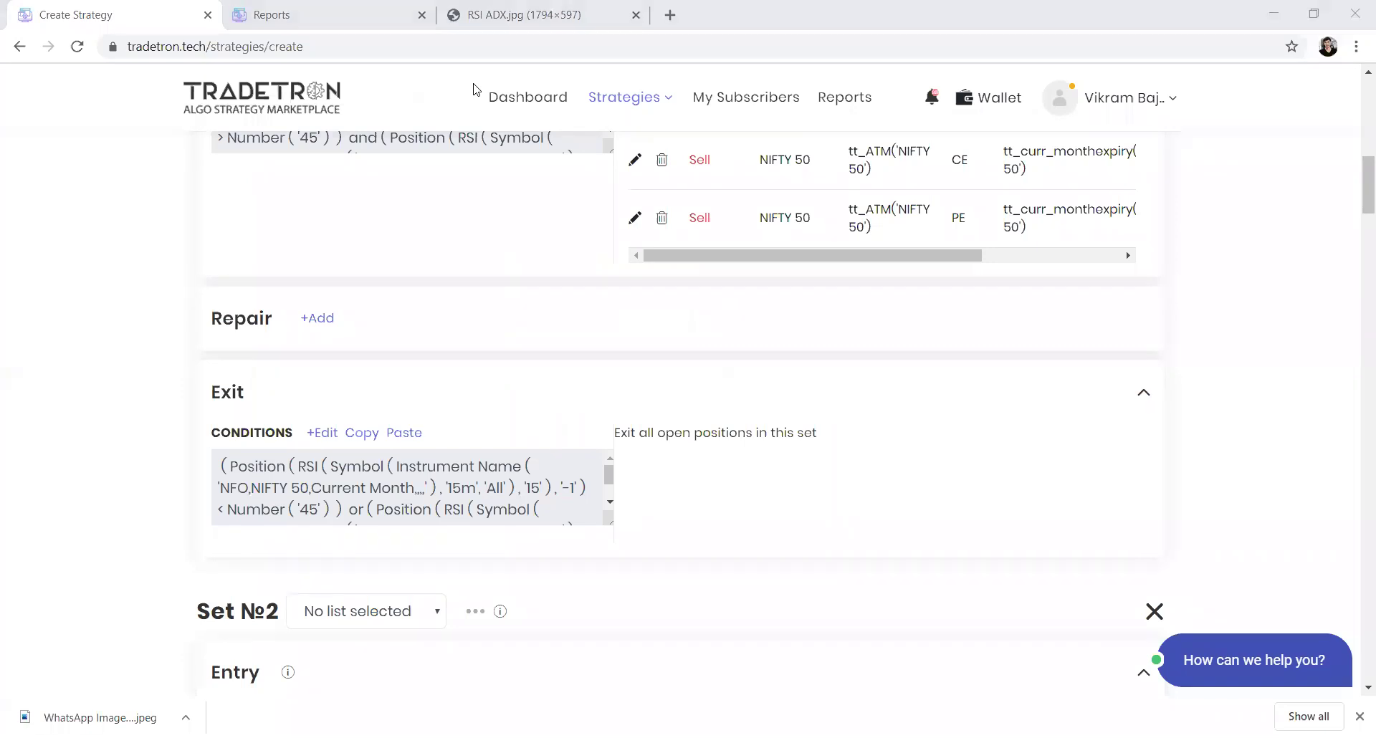
{"action": "key", "text": "ctrl+3"}
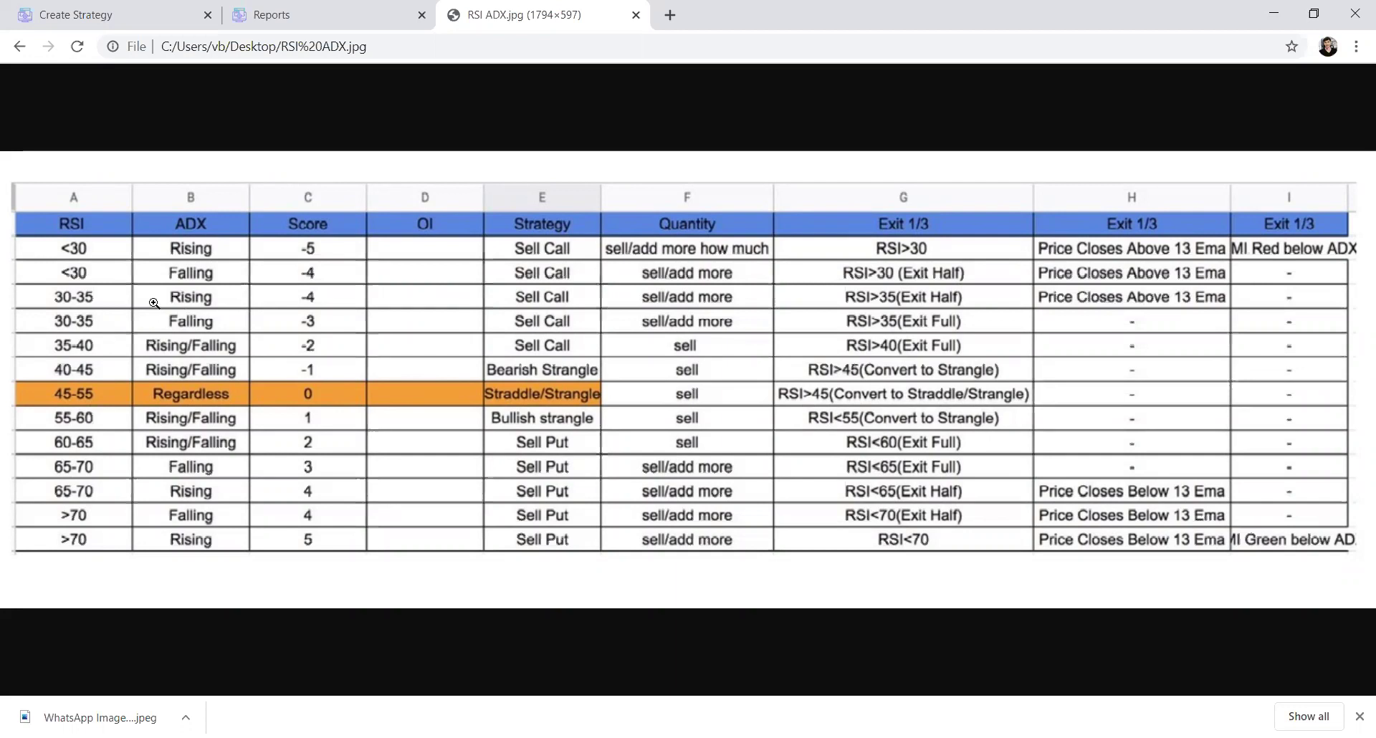
{"action": "left_click", "coordinate": [106, 17]}
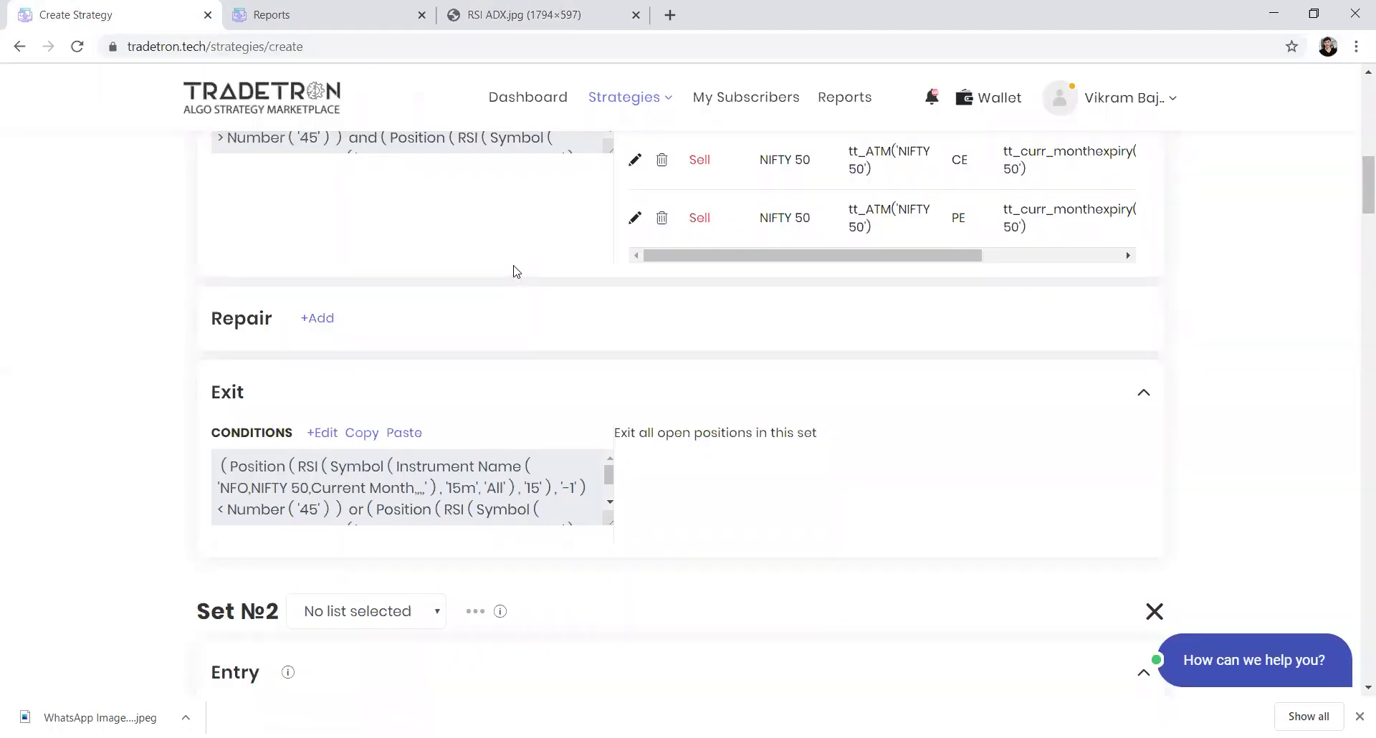
{"action": "left_click", "coordinate": [522, 9]}
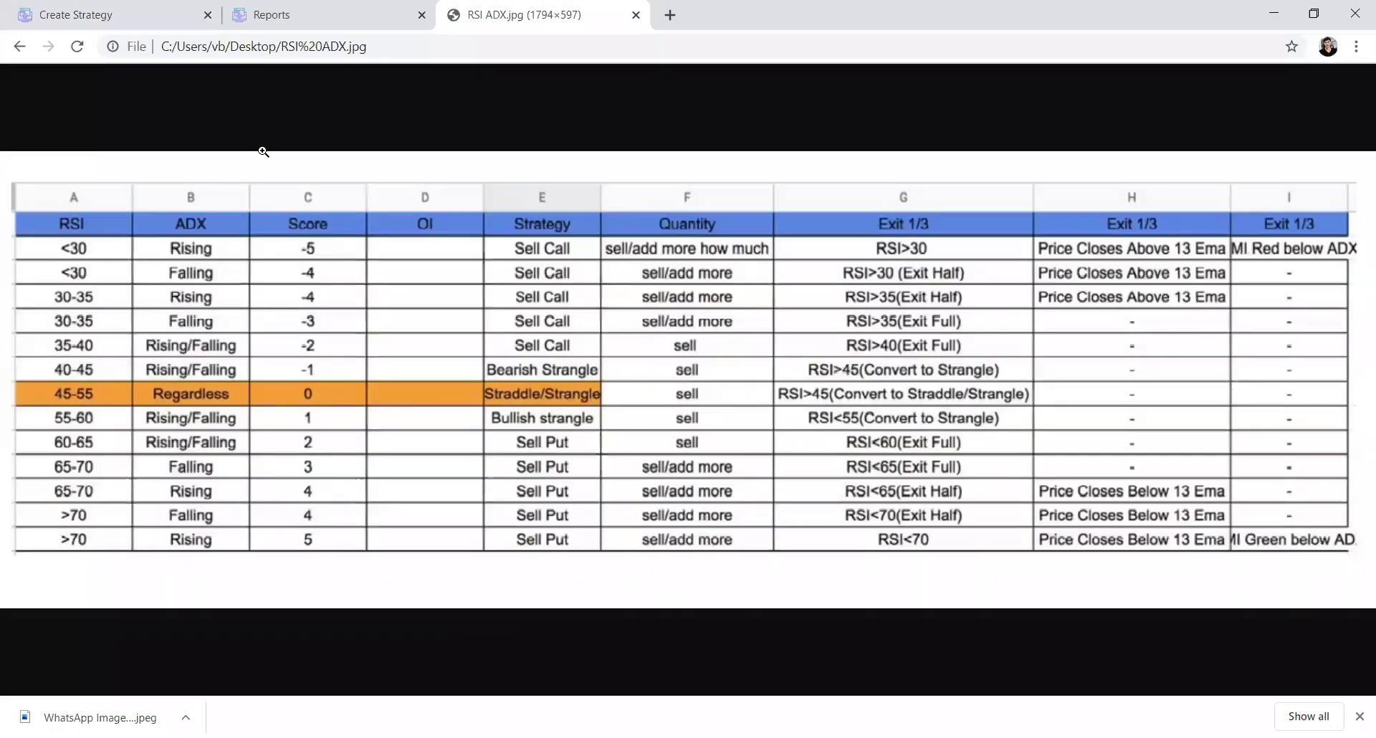
{"action": "left_click", "coordinate": [137, 27]}
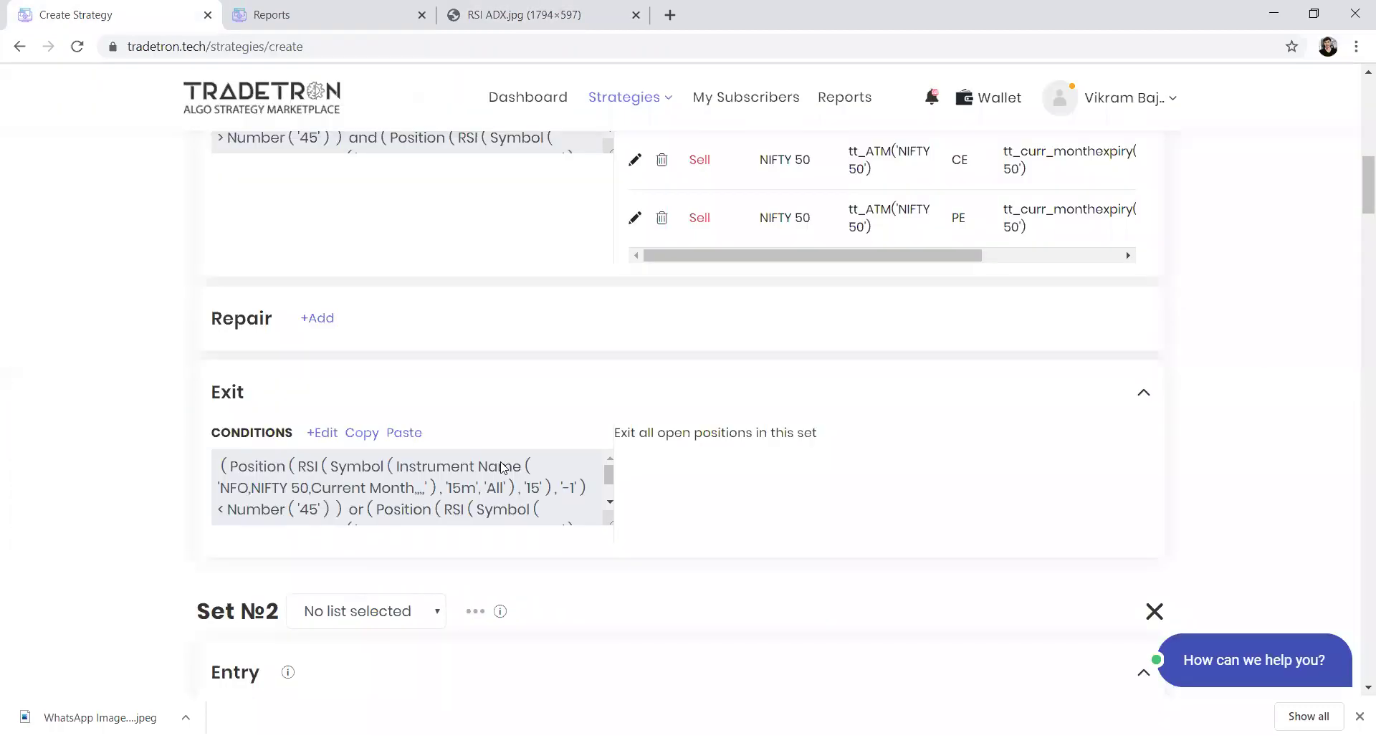
- Delete the empty Set №4 from the strategy
{"action": "scroll", "coordinate": [590, 455], "scroll_direction": "down", "scroll_amount": 8}
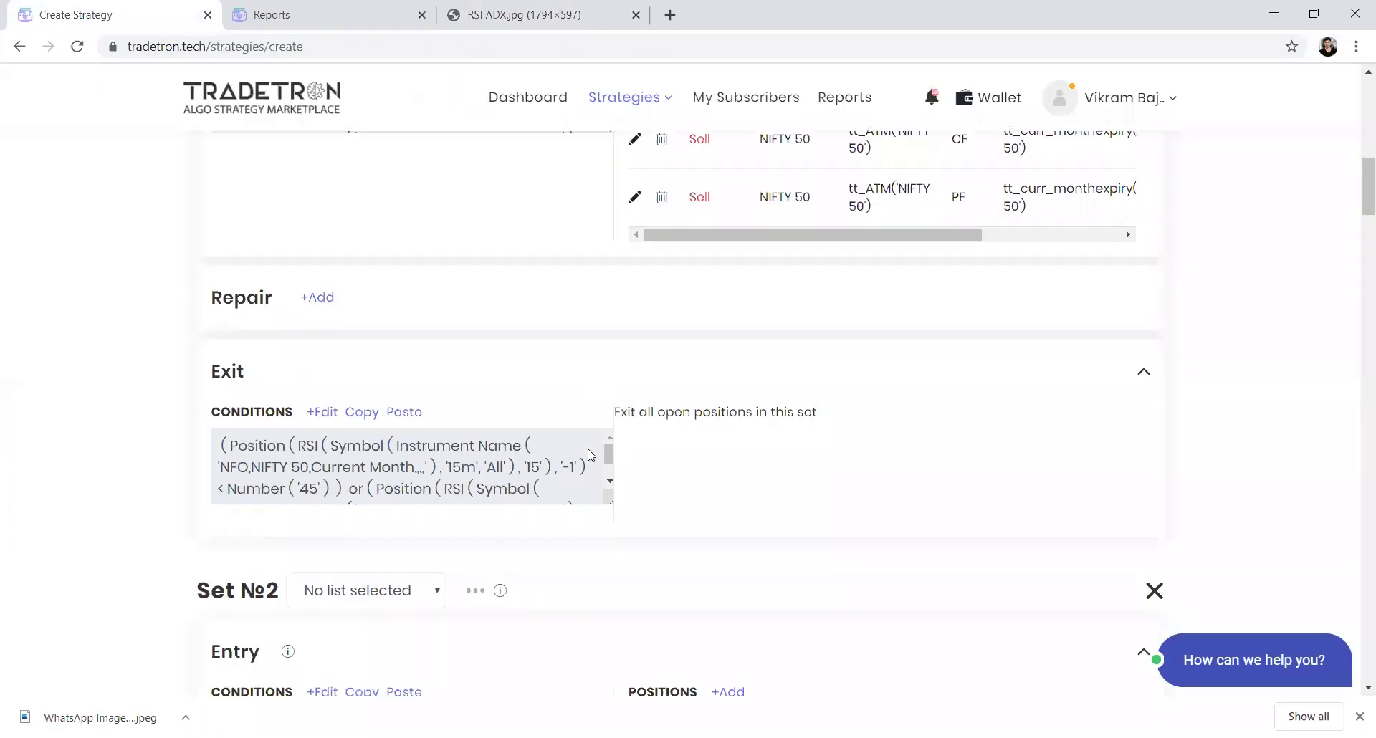
{"action": "scroll", "coordinate": [590, 455], "scroll_direction": "down", "scroll_amount": 10}
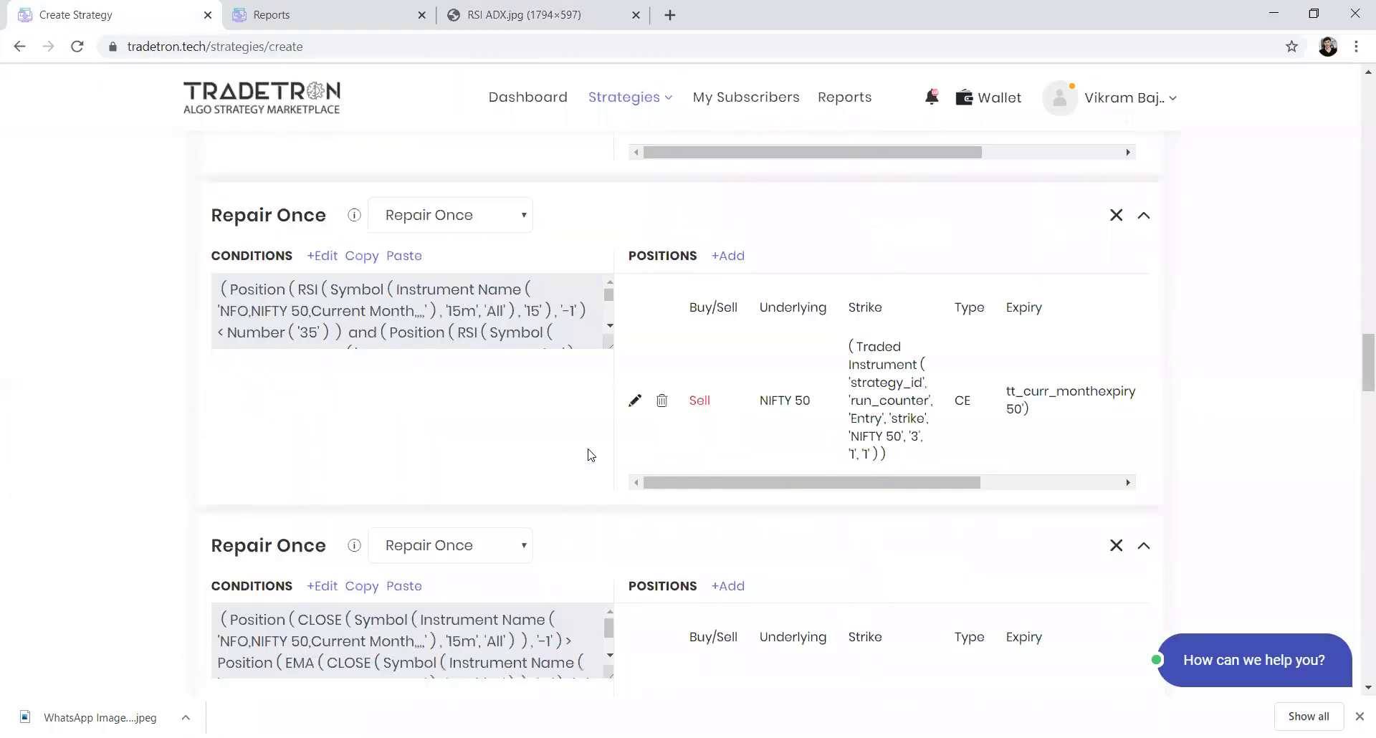
{"action": "scroll", "coordinate": [590, 456], "scroll_direction": "down", "scroll_amount": 5}
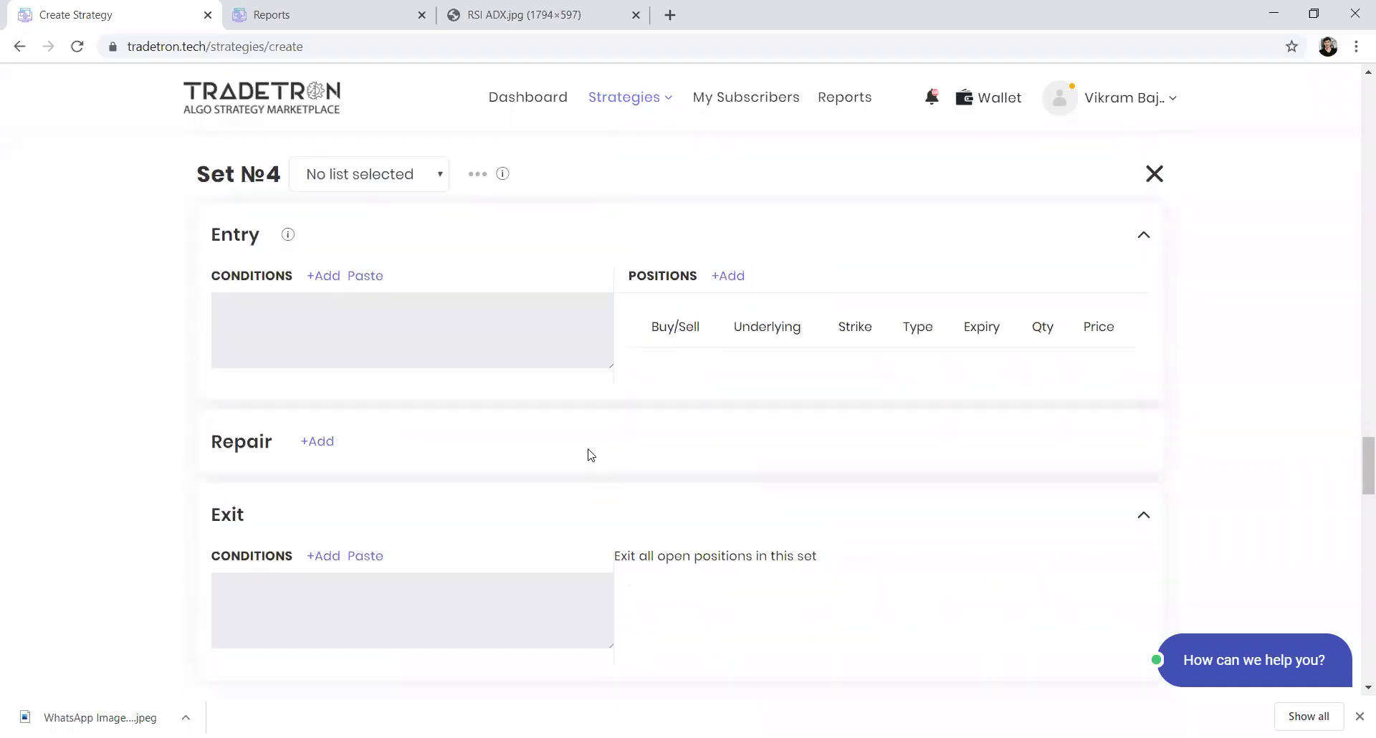
{"action": "scroll", "coordinate": [590, 455], "scroll_direction": "up", "scroll_amount": 3}
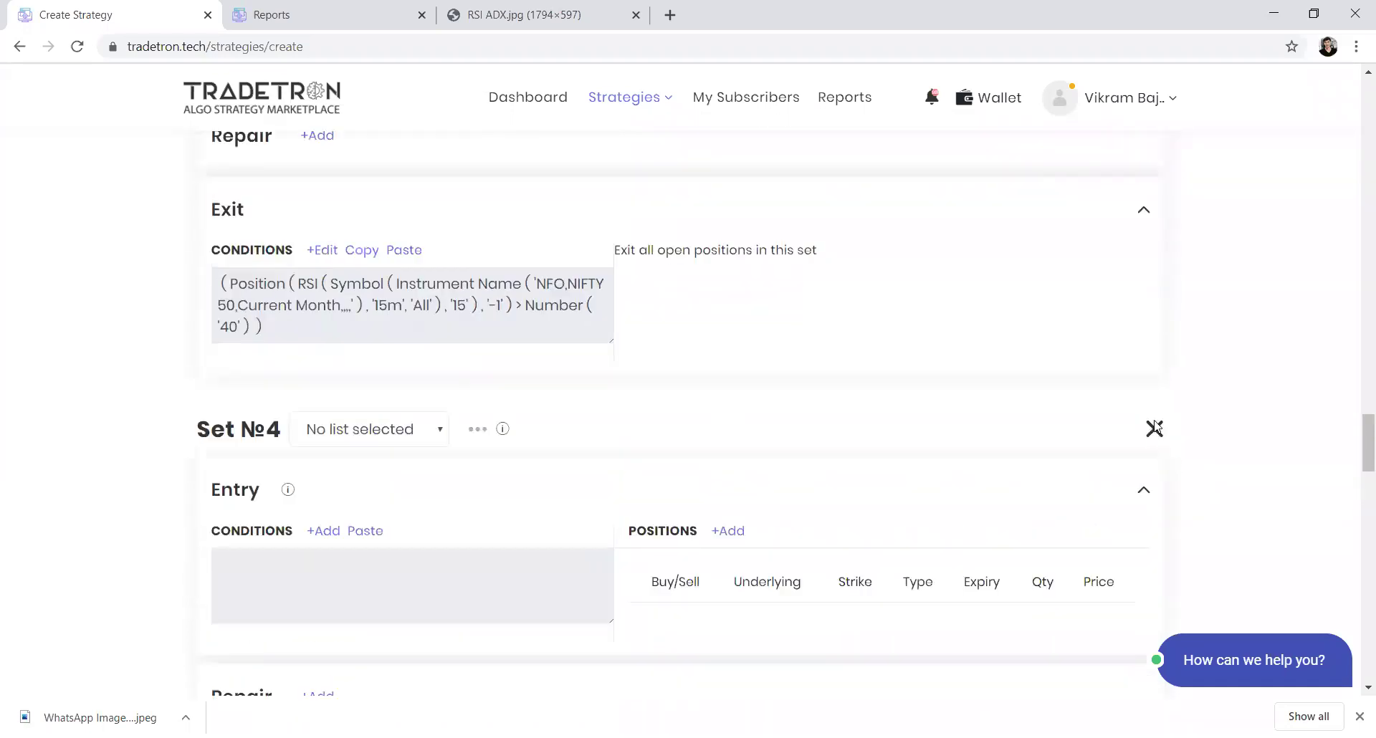
{"action": "left_click", "coordinate": [1154, 428]}
- Start a Universal Exit condition with the Today keyword for the NSE exchange
{"action": "scroll", "coordinate": [633, 516], "scroll_direction": "down", "scroll_amount": 4}
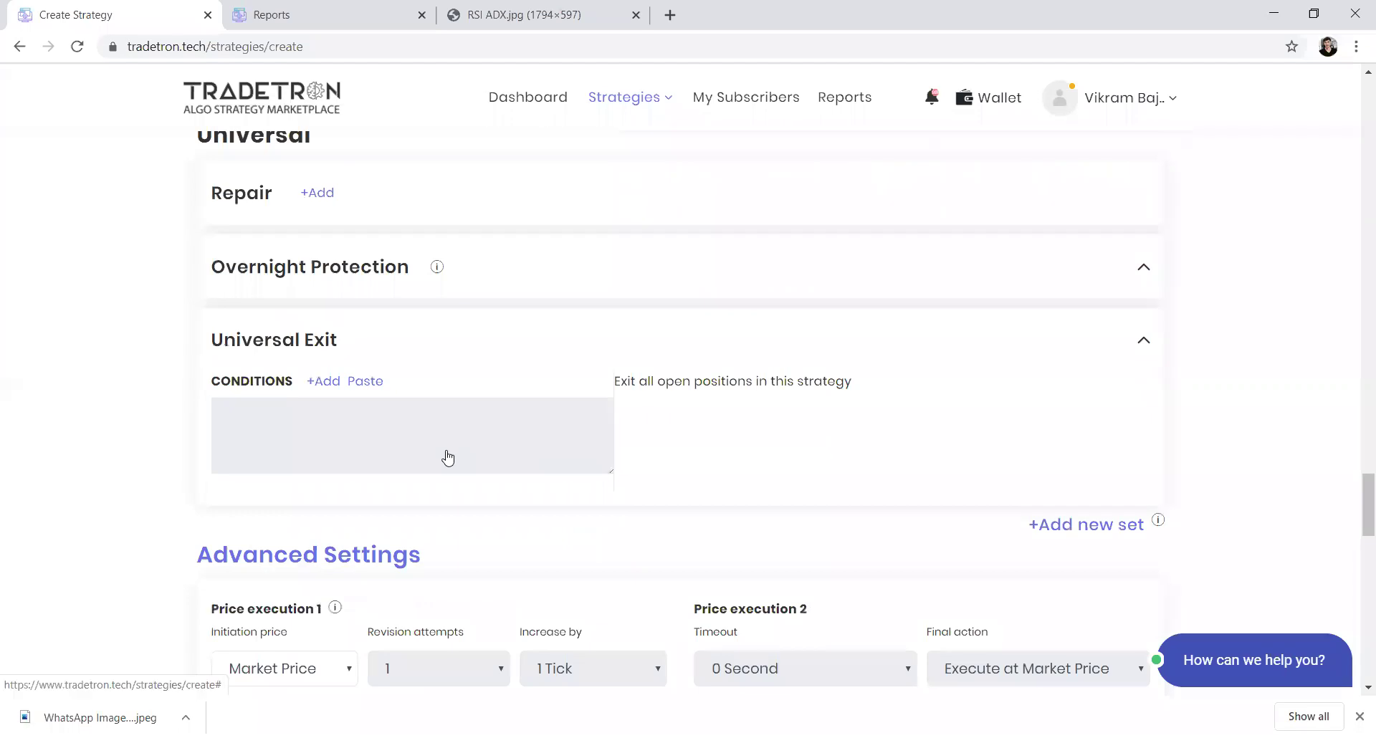
{"action": "left_click", "coordinate": [387, 379]}
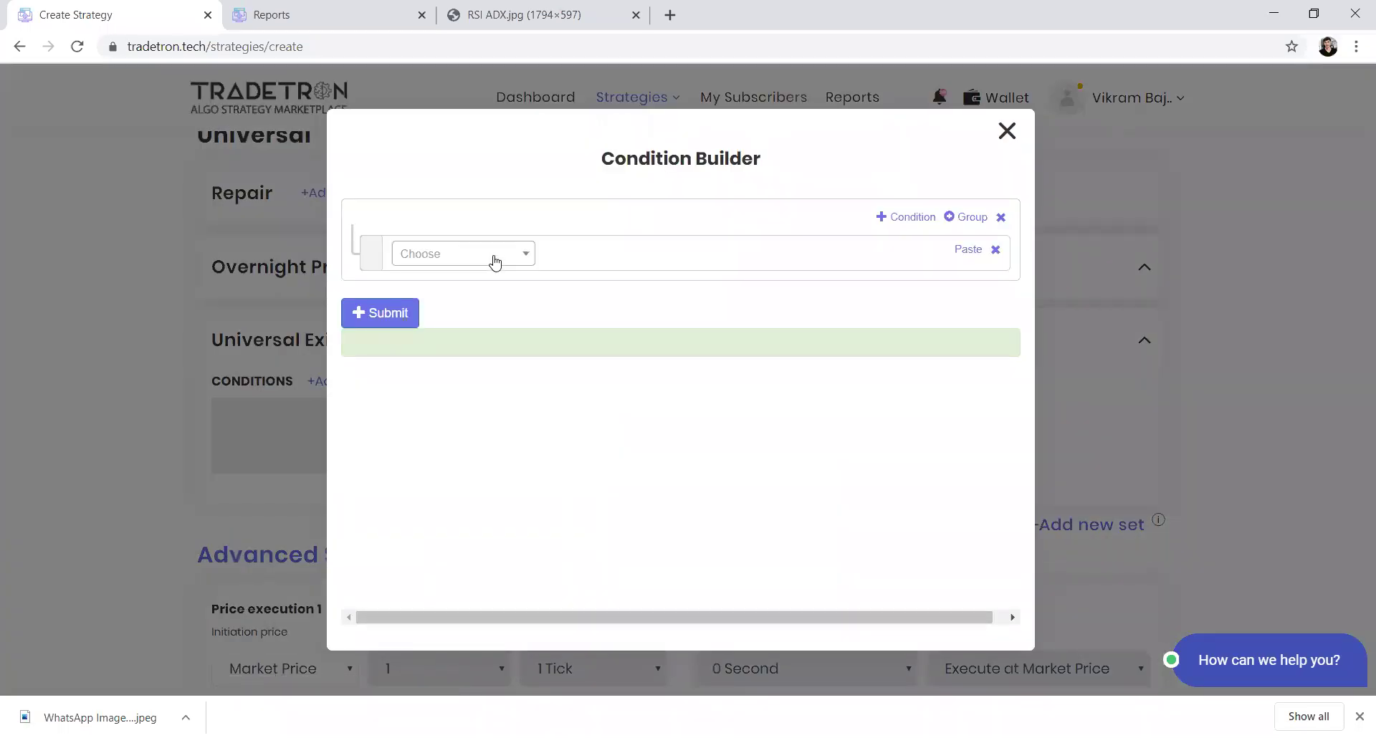
{"action": "left_click", "coordinate": [495, 258]}
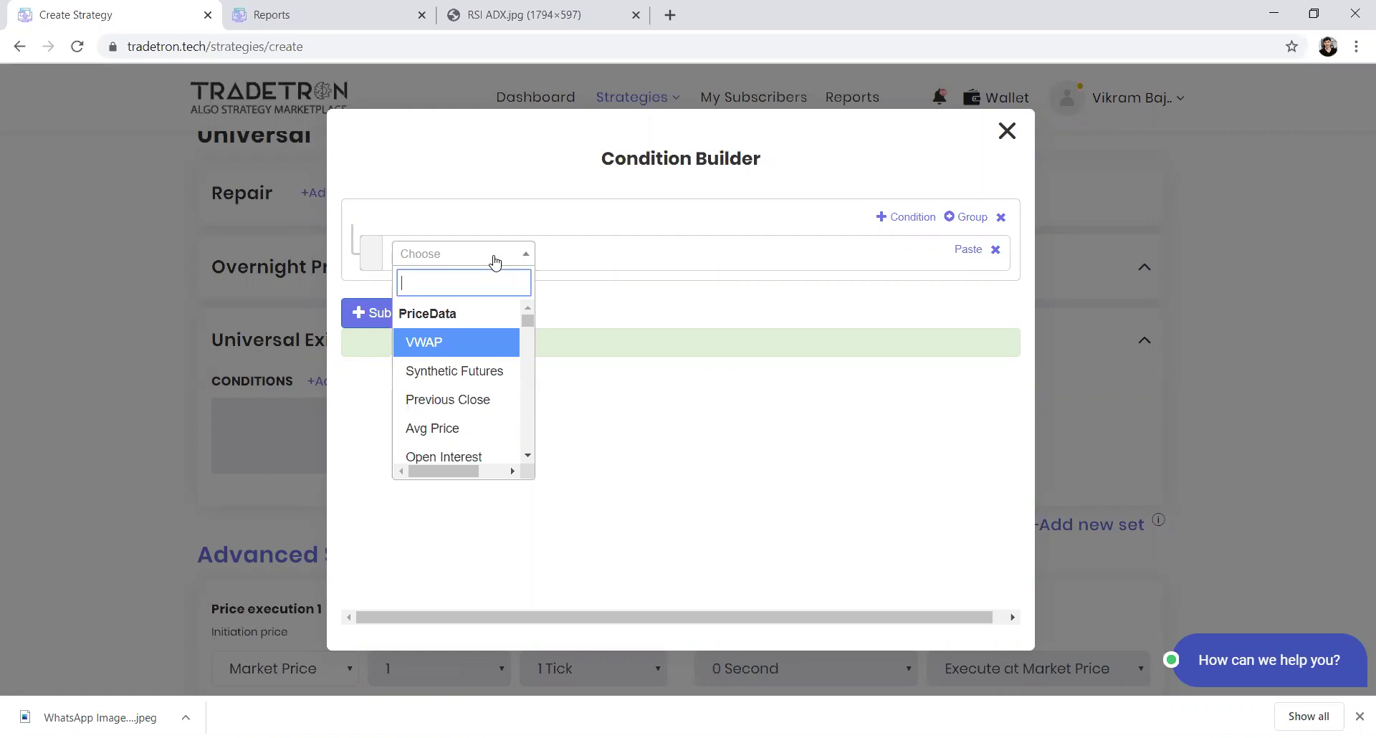
{"action": "type", "text": "to"}
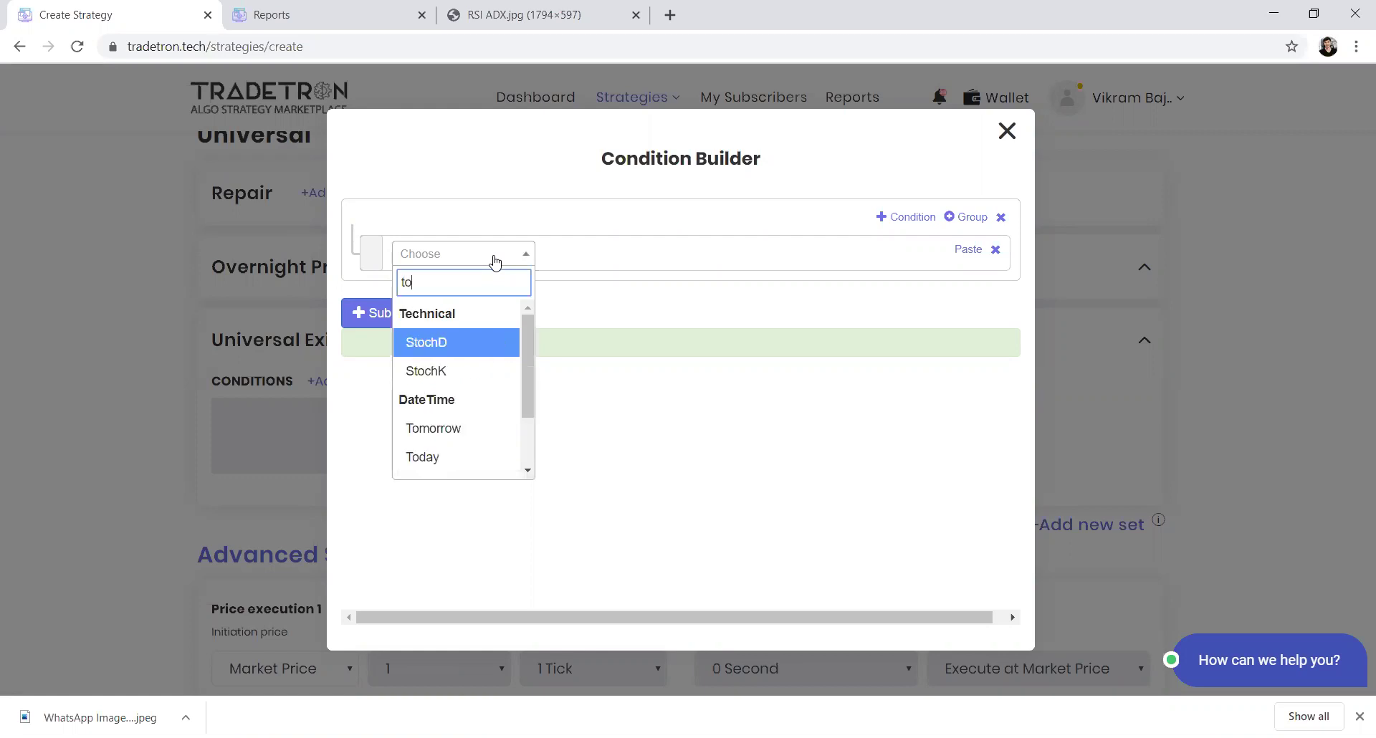
{"action": "type", "text": "da"}
{"action": "key", "text": "Return"}
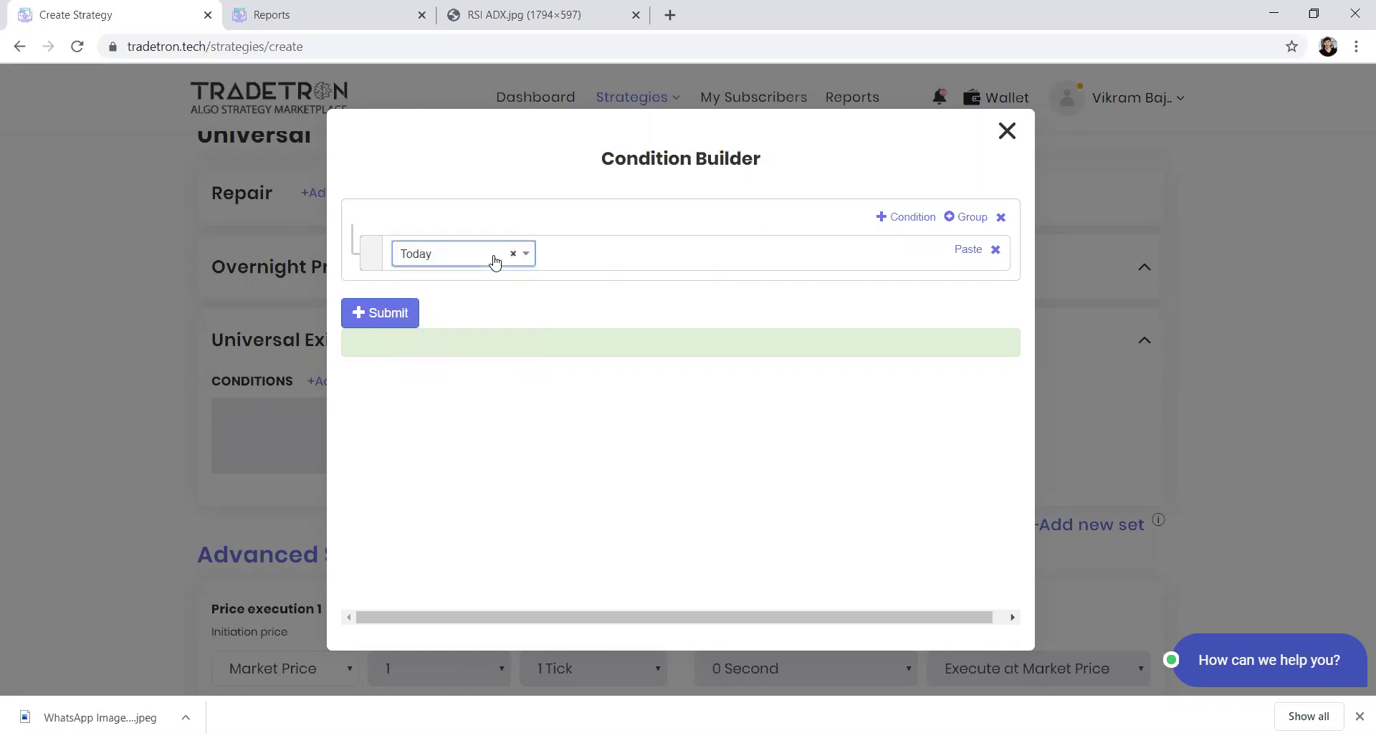
{"action": "key", "text": "Return"}
- Compare Today for equality (==) with the Current Month Expiry of NIFTY 50, using Nth Expiry 0
{"action": "left_click", "coordinate": [495, 263]}
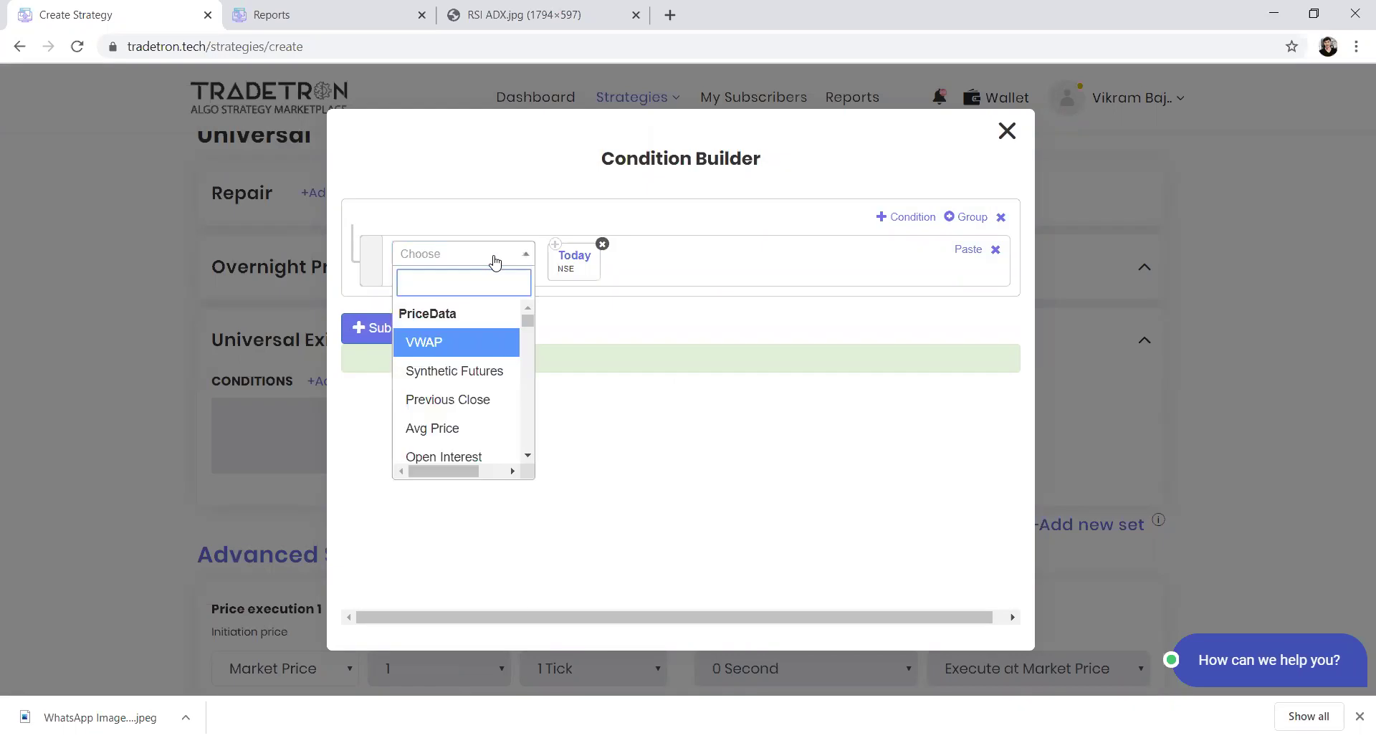
{"action": "type", "text": "="}
{"action": "key", "text": "Down"}
{"action": "key", "text": "Down"}
{"action": "key", "text": "Return"}
{"action": "left_click", "coordinate": [495, 262]}
{"action": "type", "text": "curr"}
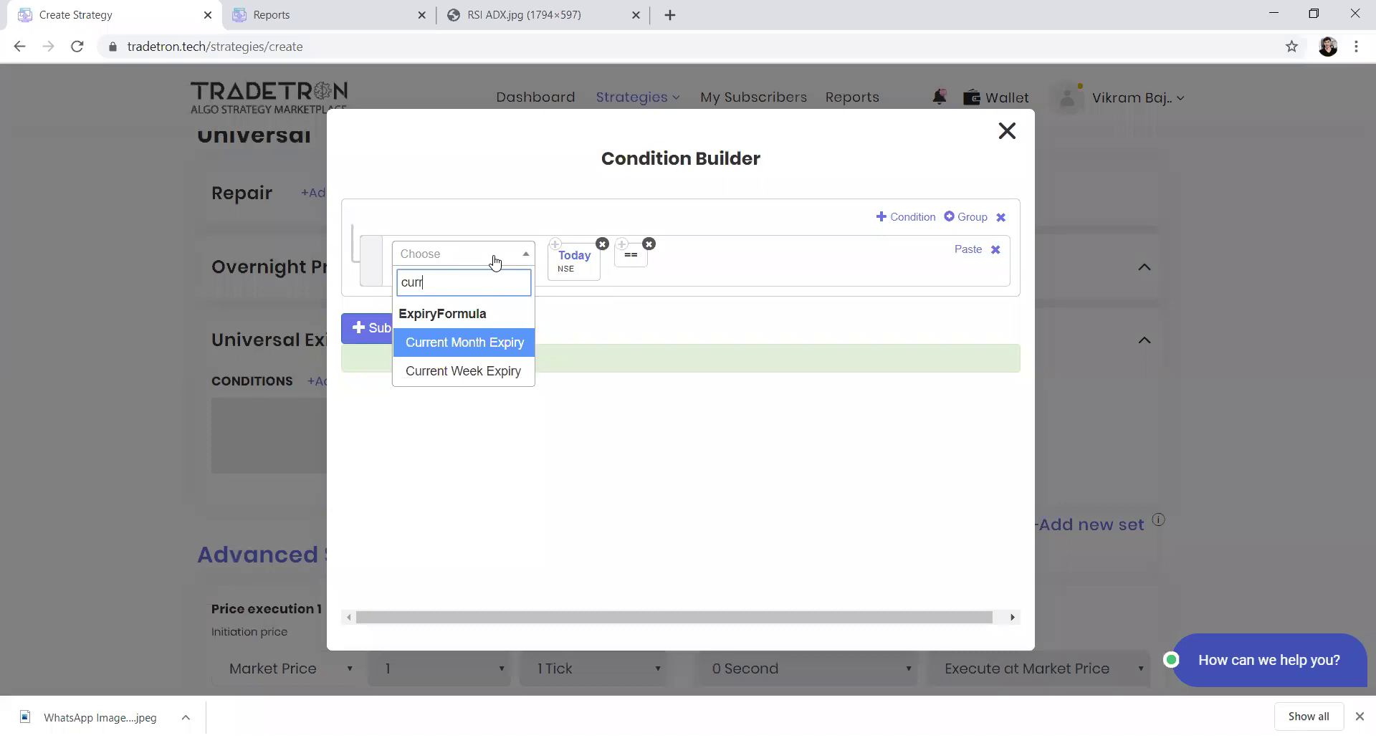
{"action": "key", "text": "Return"}
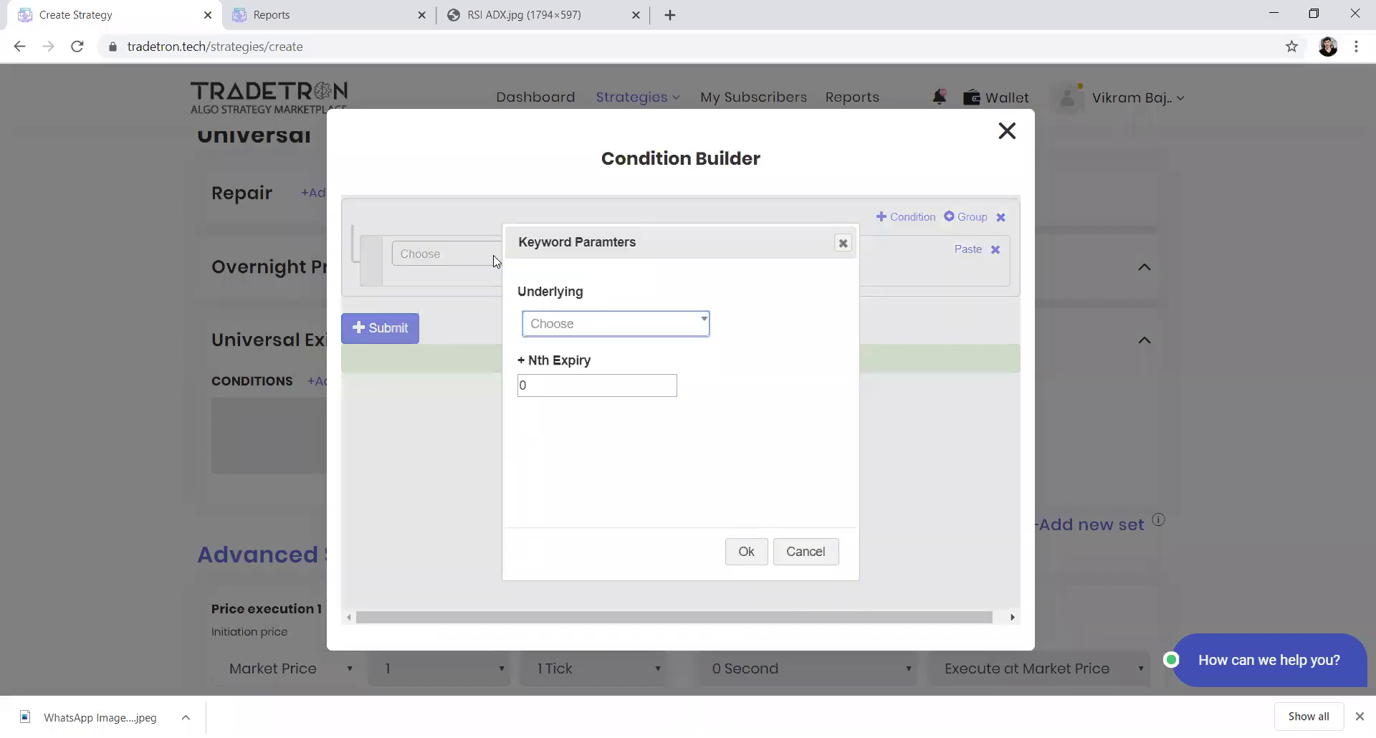
{"action": "key", "text": "Return"}
{"action": "type", "text": "nifty"}
{"action": "key", "text": "Return"}
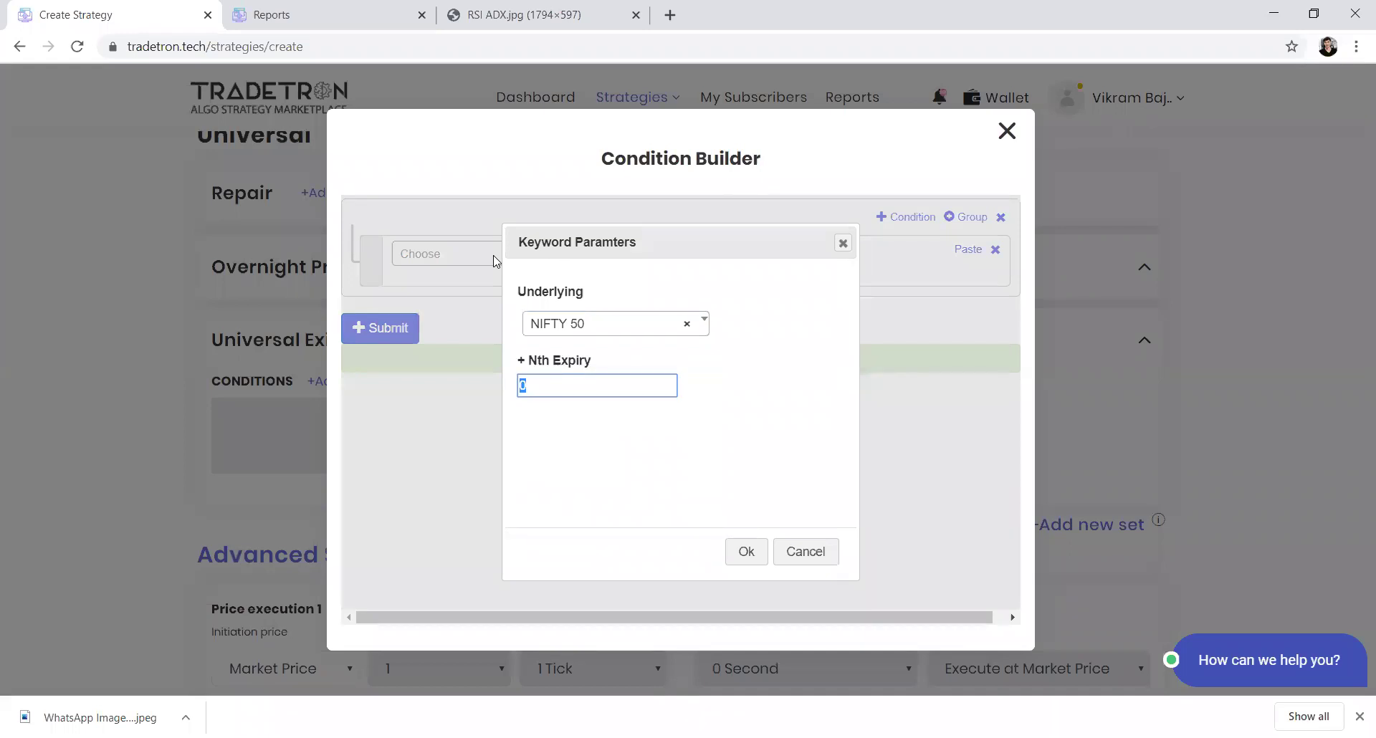
{"action": "key", "text": "Return"}
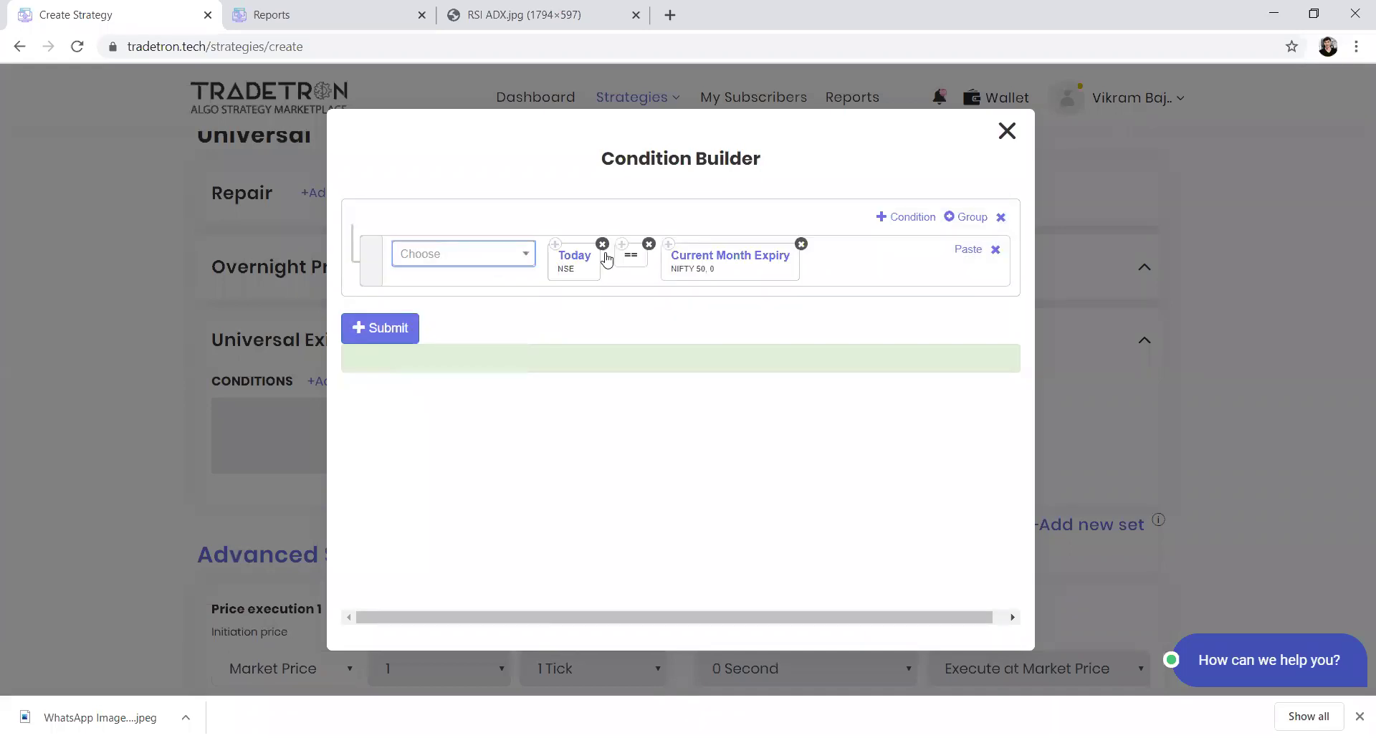
- Add a second condition joined with AND, starting with the Time keyword for the NSE exchange
{"action": "left_click", "coordinate": [481, 318]}
{"action": "type", "text": "tim"}
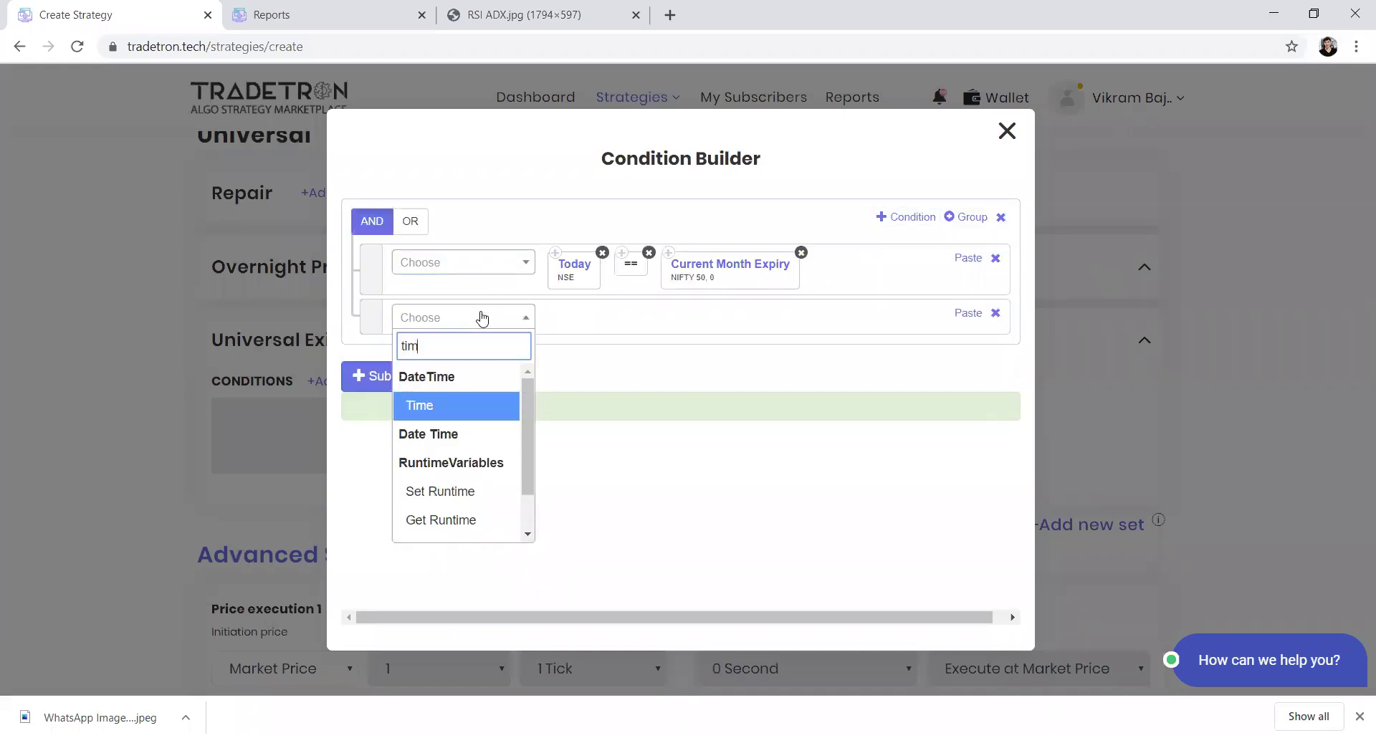
{"action": "key", "text": "Return"}
{"action": "key", "text": "Return"}
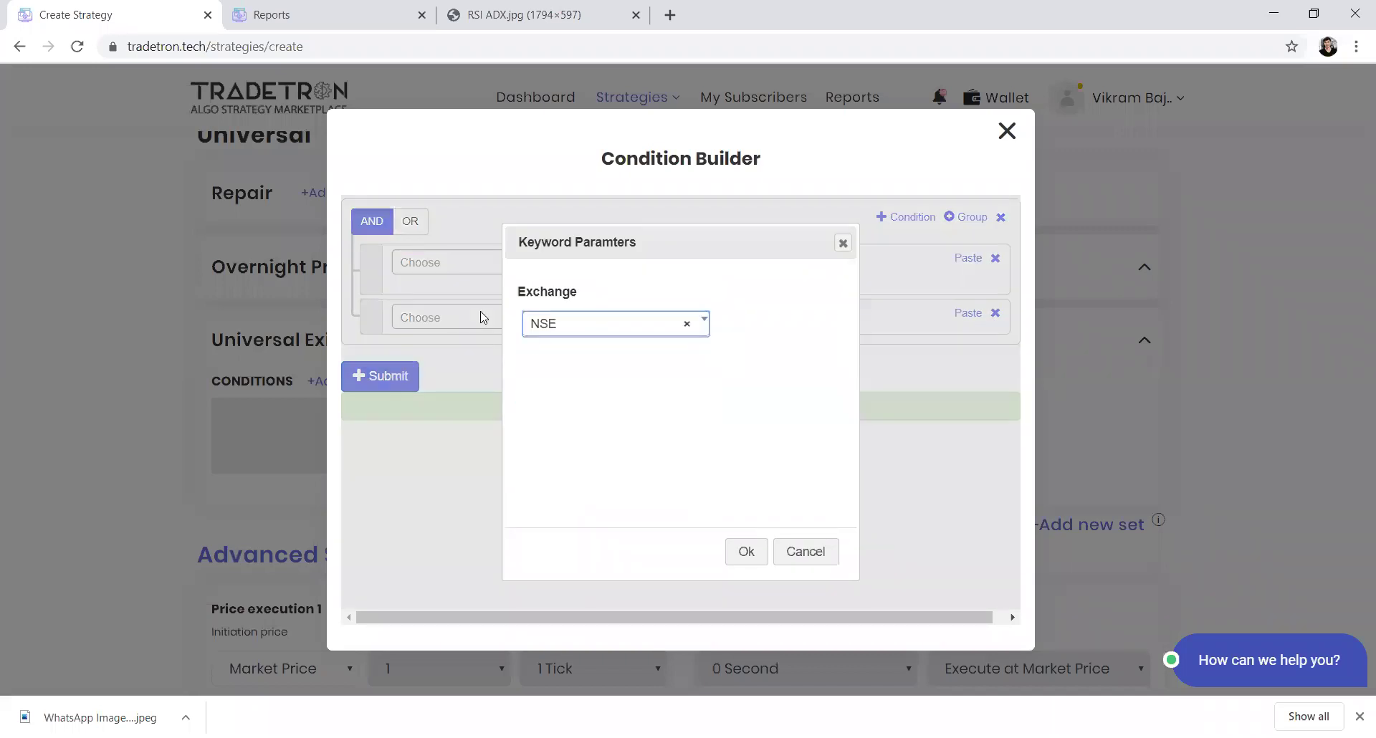
{"action": "key", "text": "Return"}
- Require Time to be greater than the Number 1515 and submit the Universal Exit condition
{"action": "left_click", "coordinate": [482, 317]}
{"action": "type", "text": ">"}
{"action": "key", "text": "Return"}
{"action": "left_click", "coordinate": [481, 318]}
{"action": "type", "text": "num"}
{"action": "key", "text": "Return"}
{"action": "type", "text": "1510"}
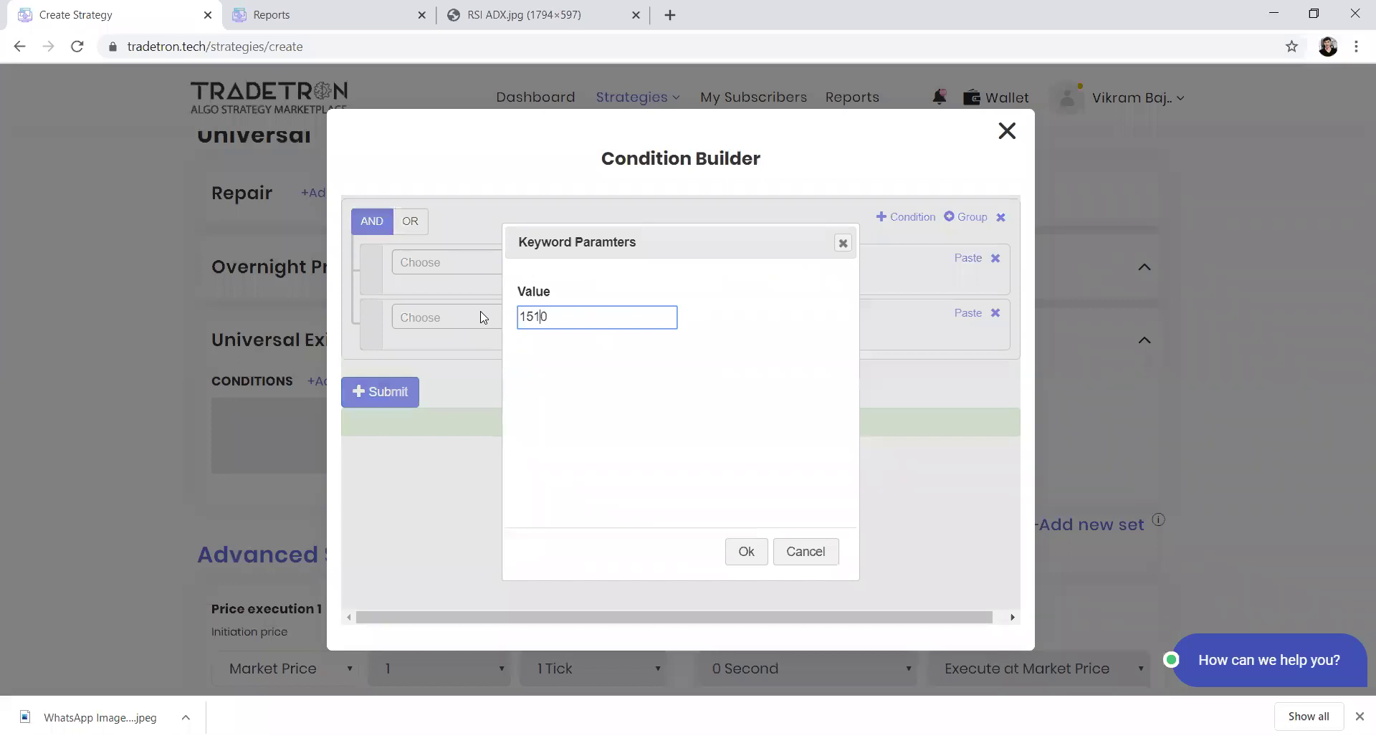
{"action": "type", "text": "5"}
{"action": "key", "text": "Delete"}
{"action": "key", "text": "Tab"}
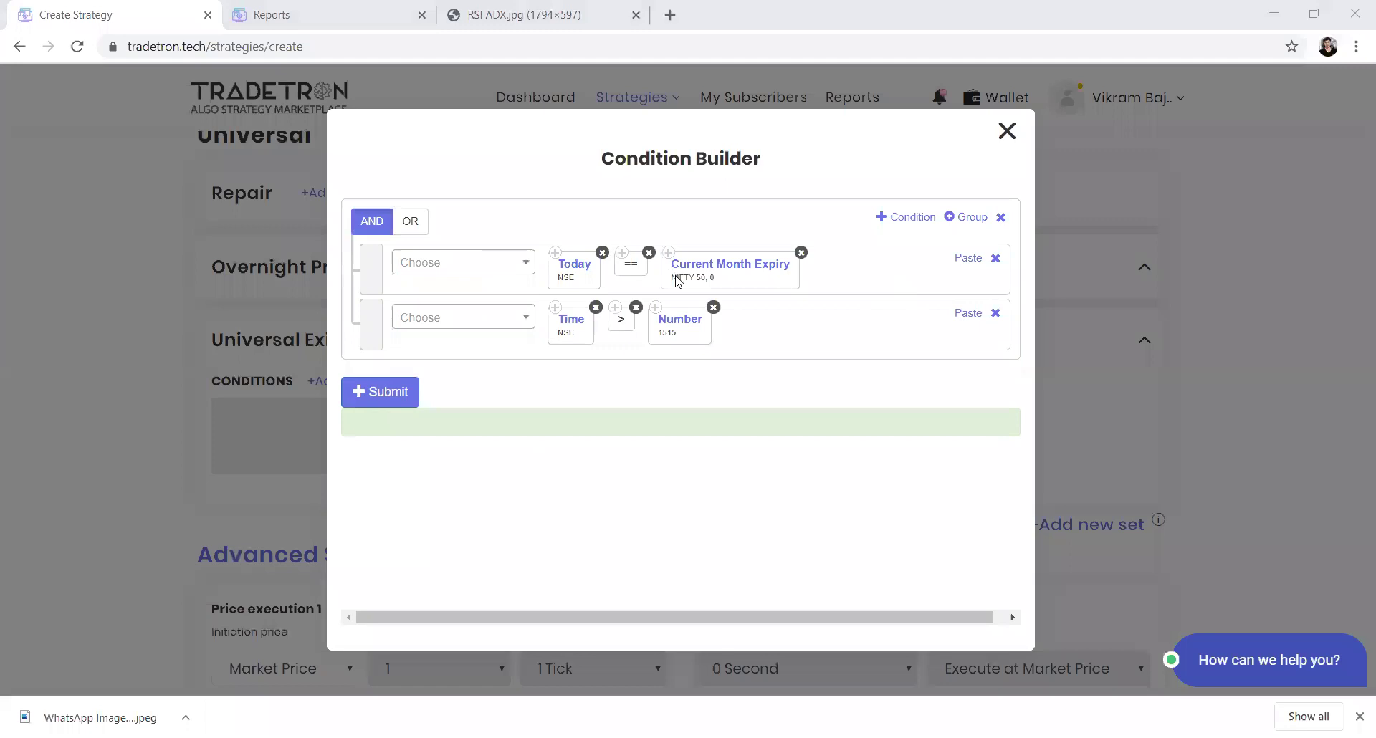
{"action": "left_click", "coordinate": [379, 391]}
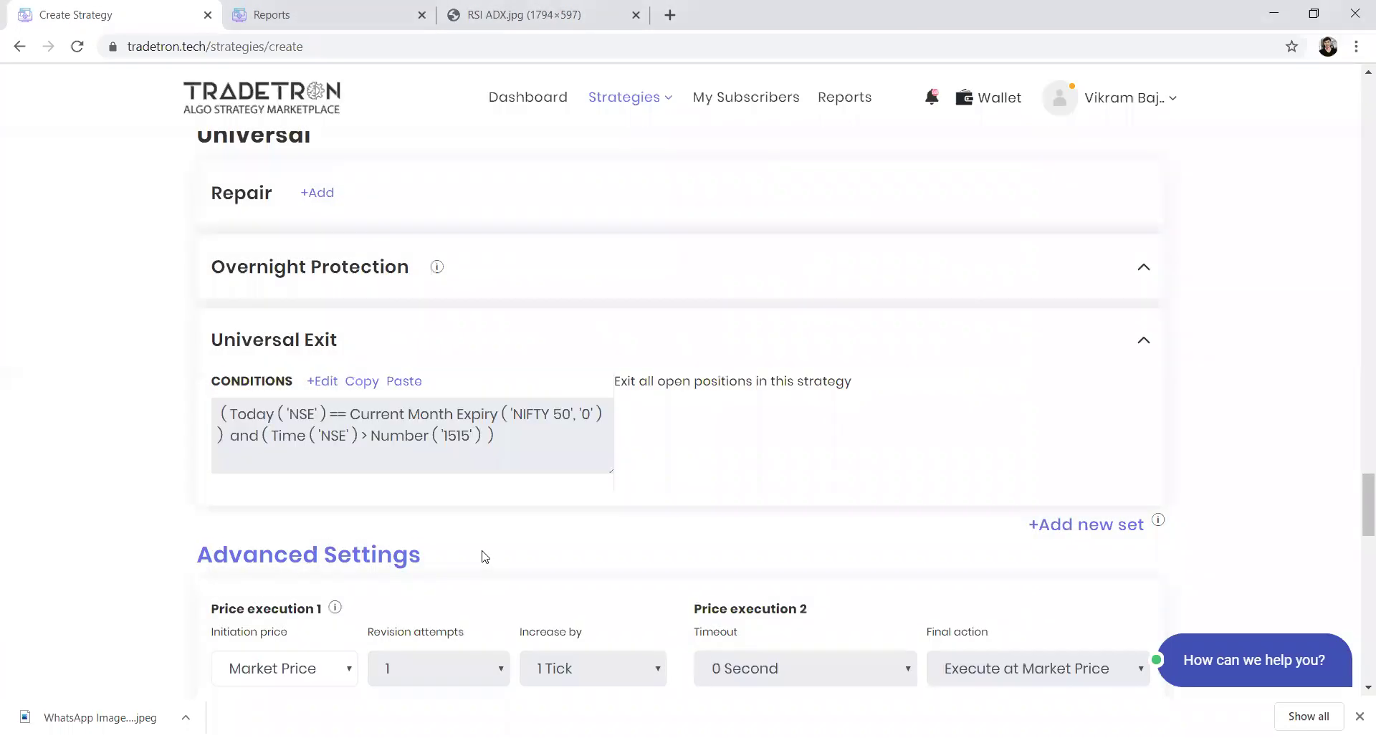
- Create the strategy with its advanced settings unchanged and close the confirmation
{"action": "scroll", "coordinate": [486, 557], "scroll_direction": "down", "scroll_amount": 2}
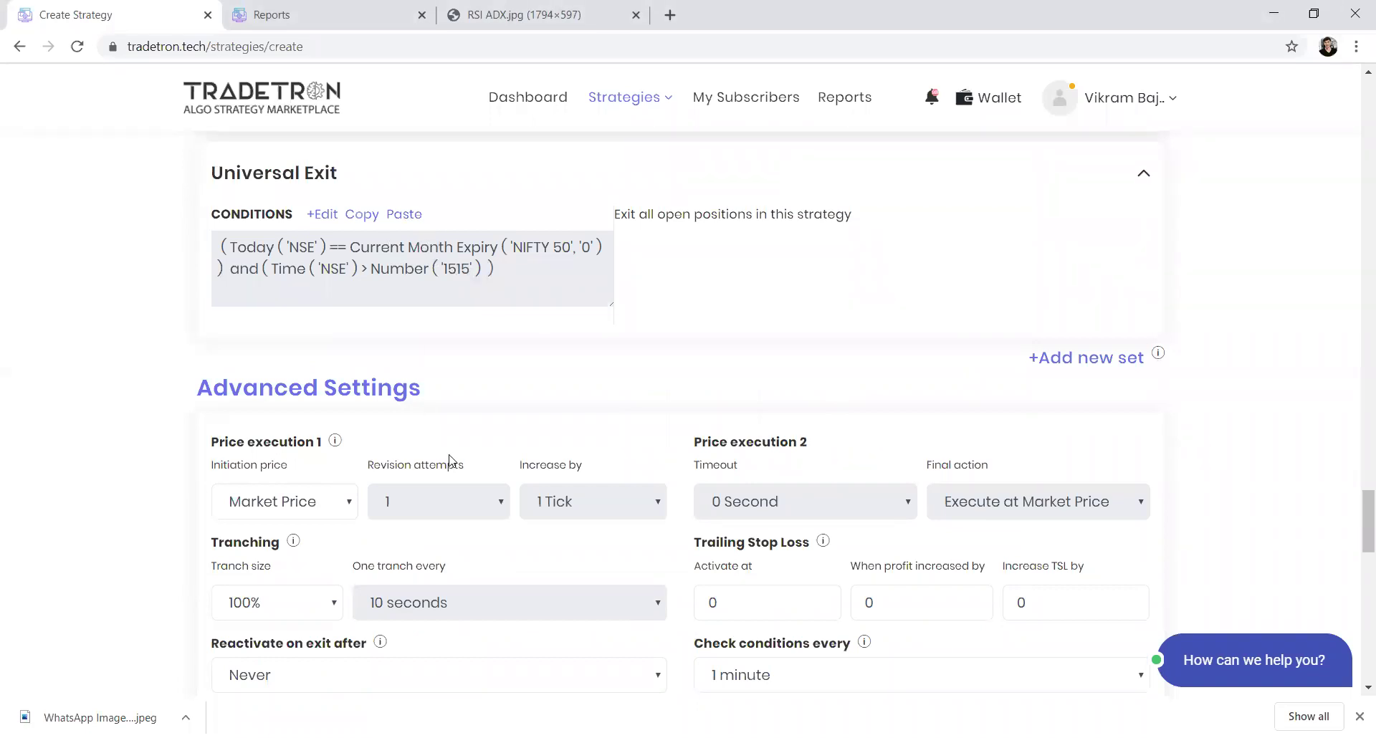
{"action": "scroll", "coordinate": [452, 458], "scroll_direction": "down", "scroll_amount": 12}
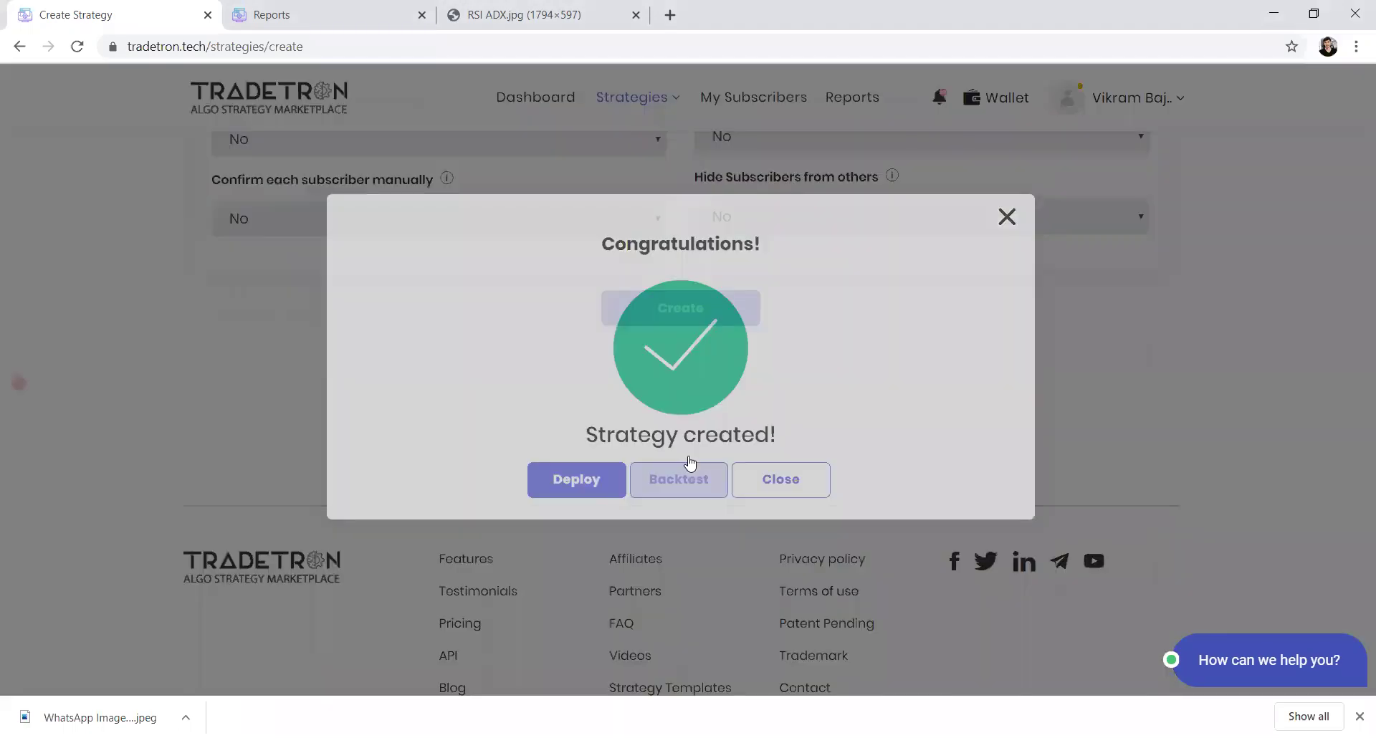
{"action": "left_click", "coordinate": [749, 501]}
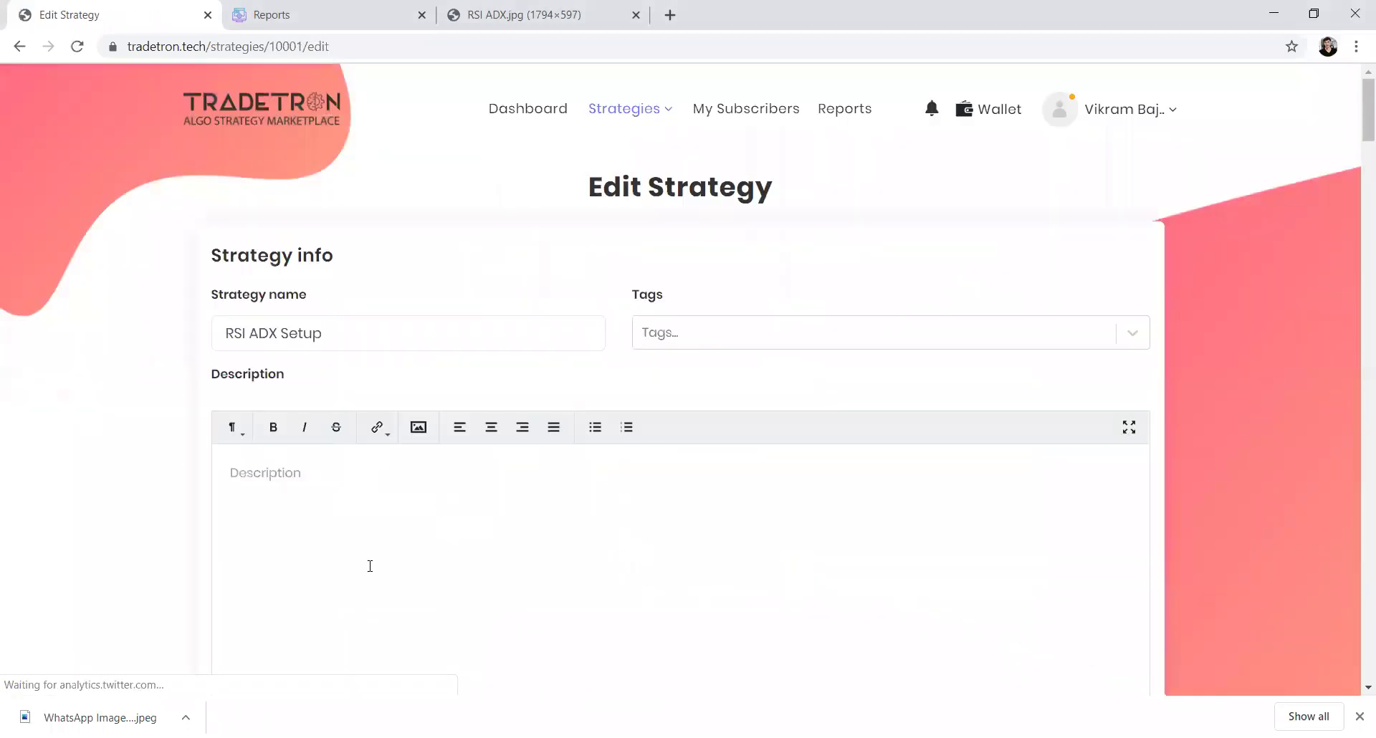
- Go to the list of created strategies and view the RSI Options strategy's page
{"action": "scroll", "coordinate": [368, 566], "scroll_direction": "down", "scroll_amount": 2}
{"action": "scroll", "coordinate": [512, 331], "scroll_direction": "up", "scroll_amount": 1}
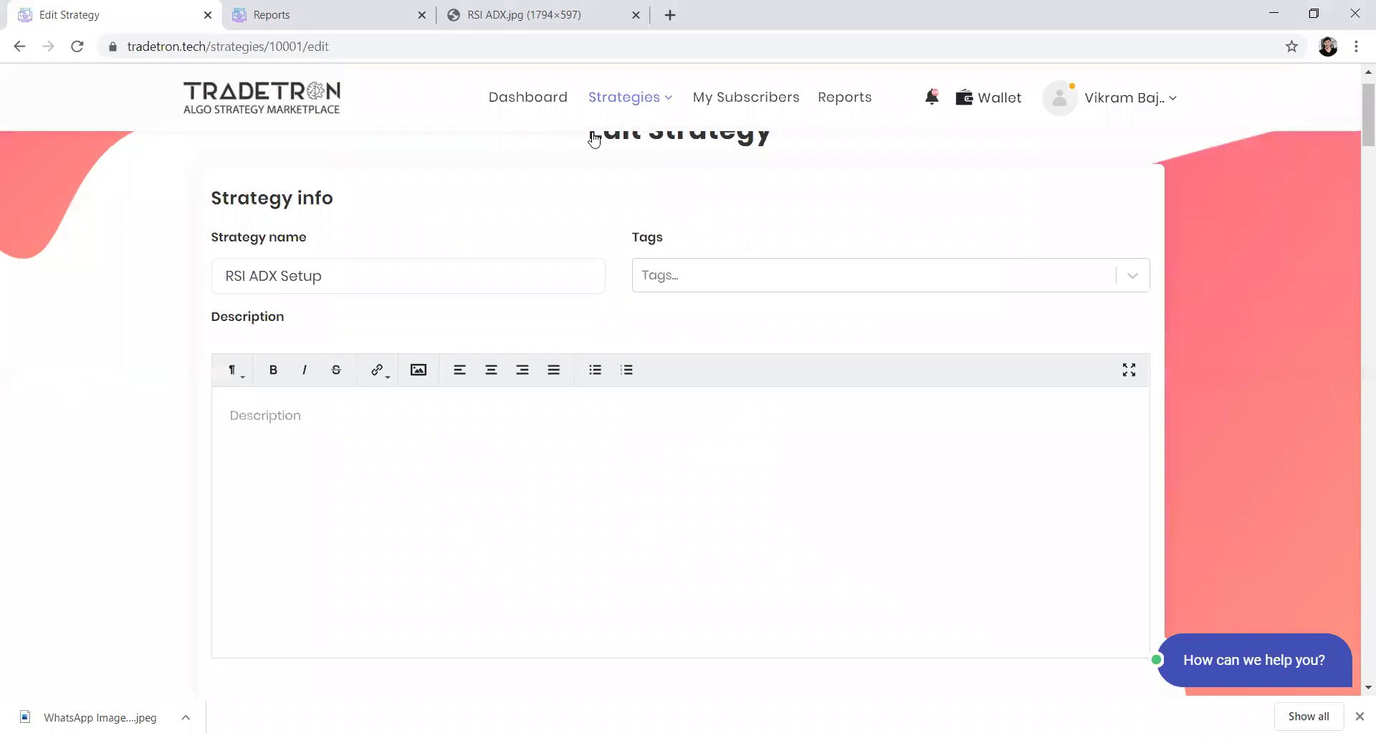
{"action": "mouse_move", "coordinate": [600, 158]}
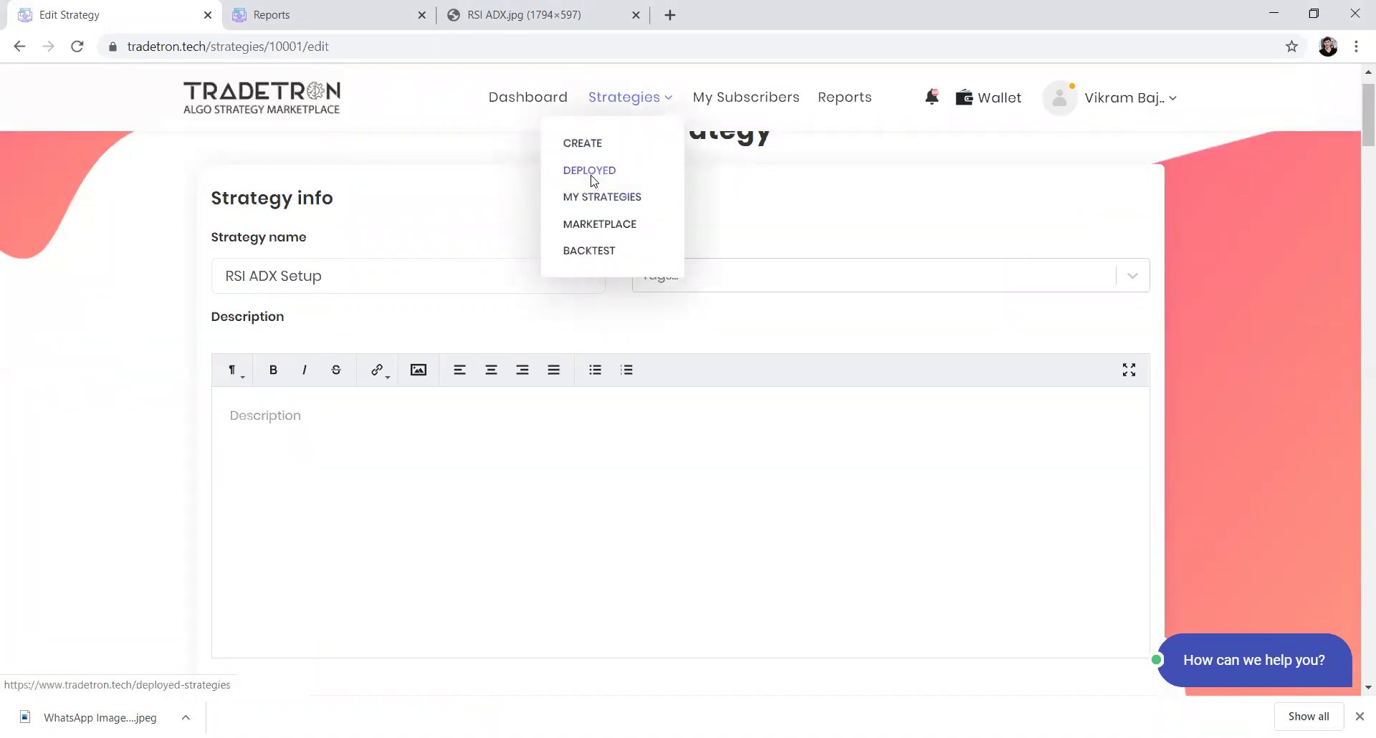
{"action": "left_click", "coordinate": [592, 196]}
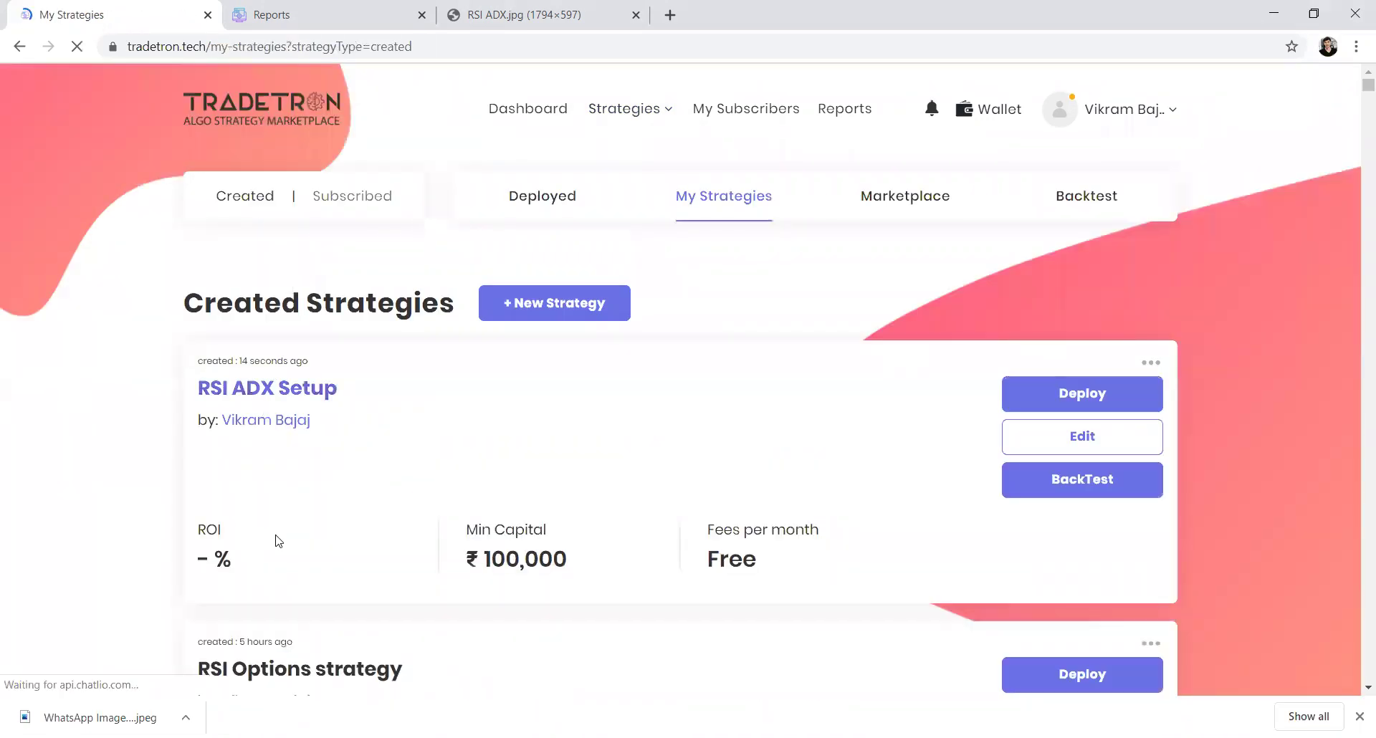
{"action": "scroll", "coordinate": [274, 538], "scroll_direction": "down", "scroll_amount": 2}
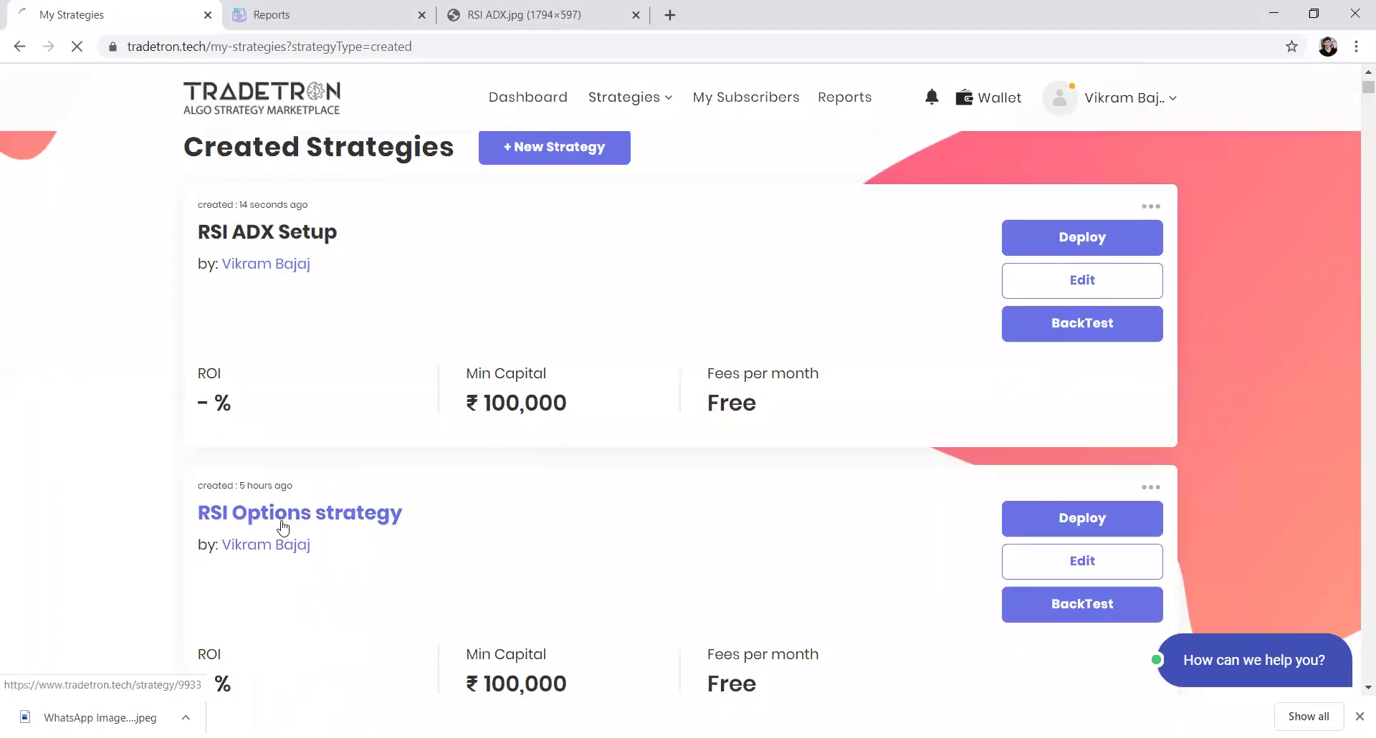
{"action": "left_click", "coordinate": [285, 528]}
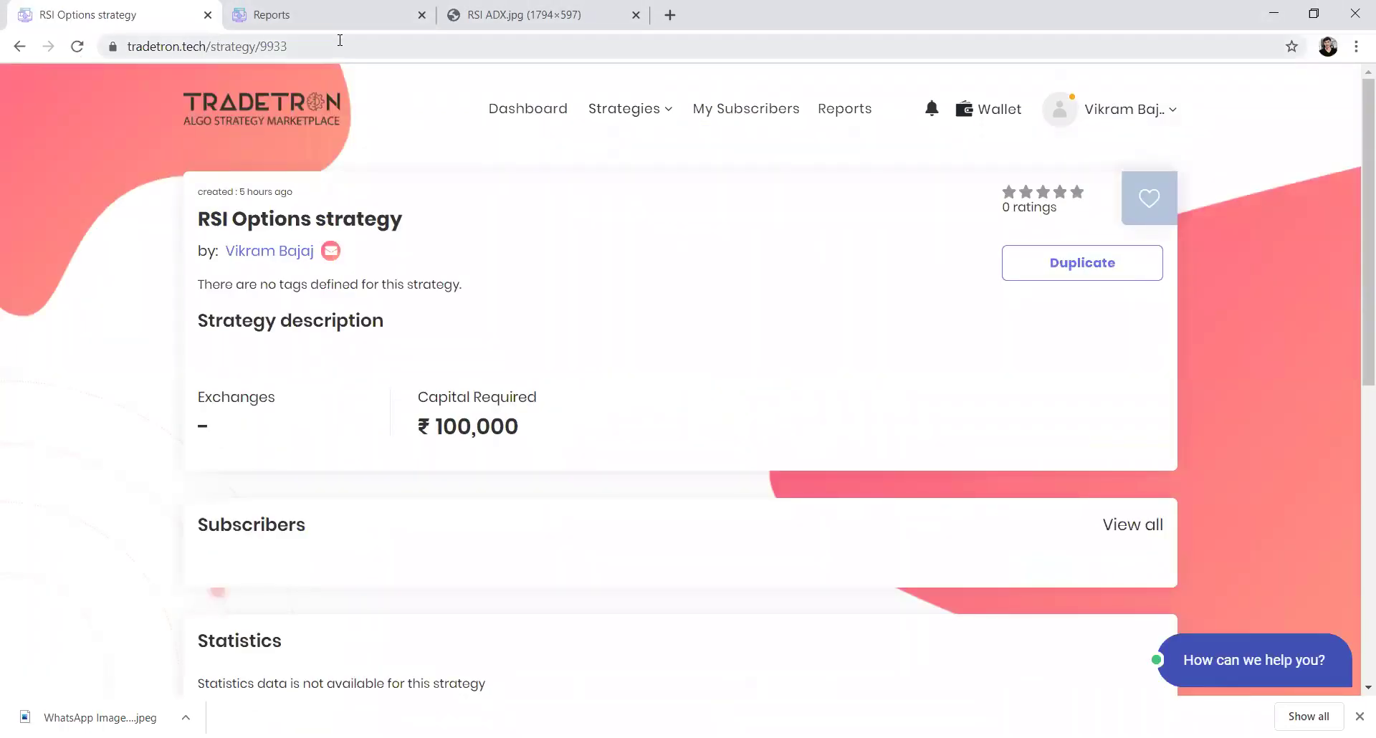
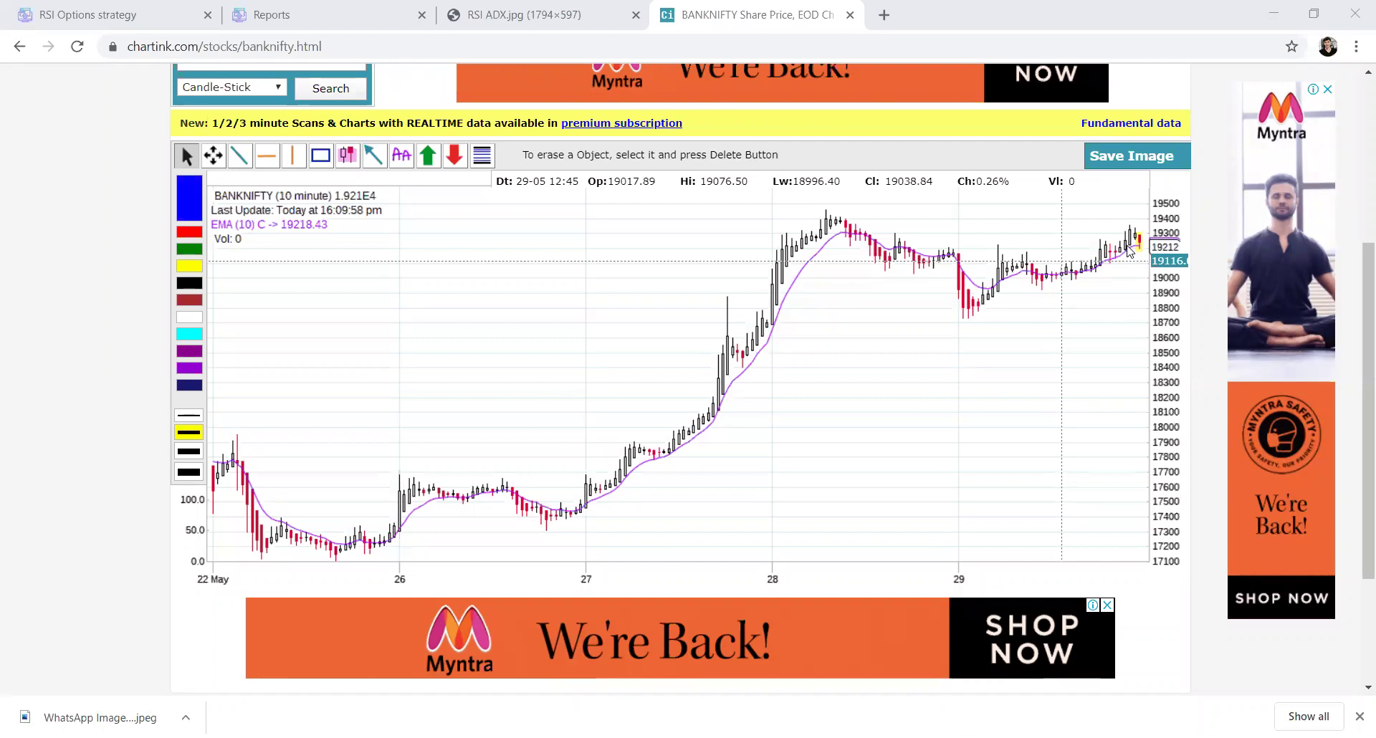
- Switch back to Tradetron and open the RSI ADX Setup strategy for editing from the created strategies
{"action": "left_click", "coordinate": [124, 10]}
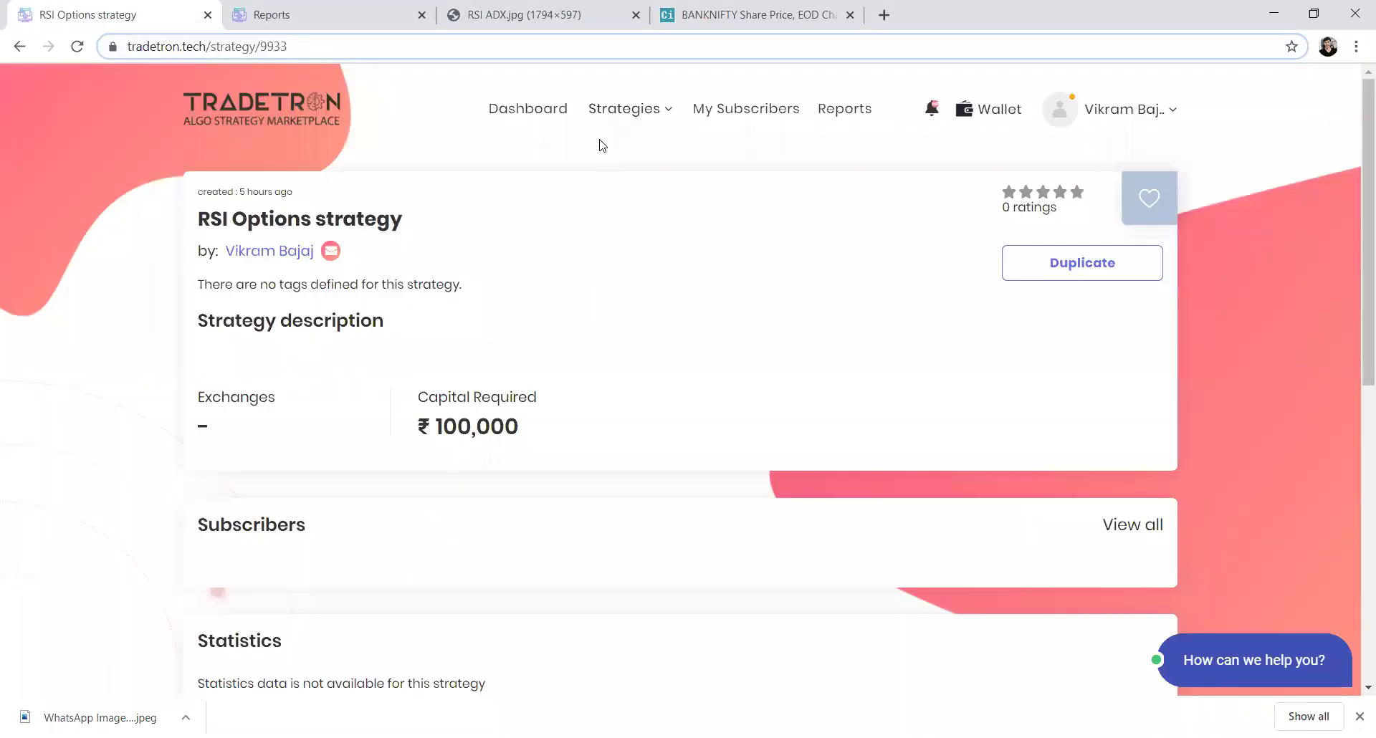
{"action": "left_click", "coordinate": [626, 111]}
{"action": "left_click", "coordinate": [606, 215]}
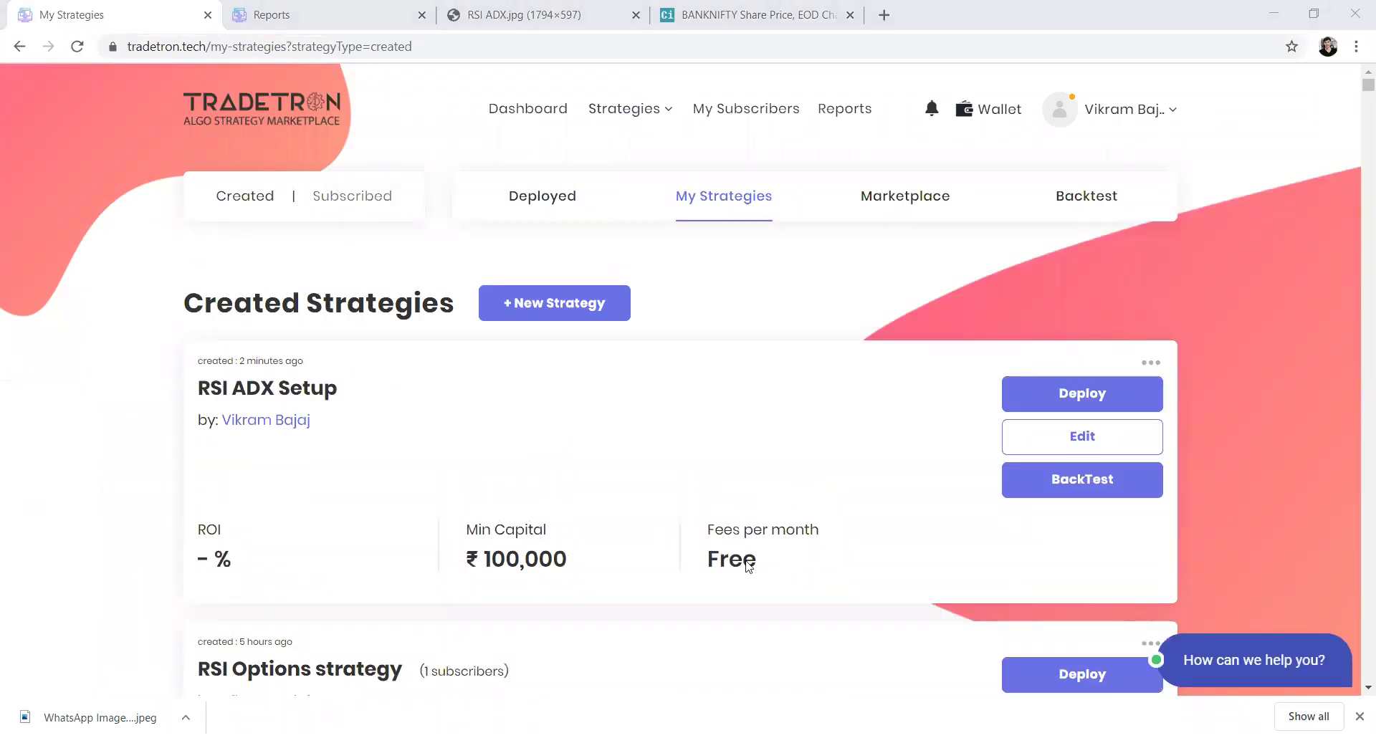
{"action": "left_click", "coordinate": [1139, 441]}
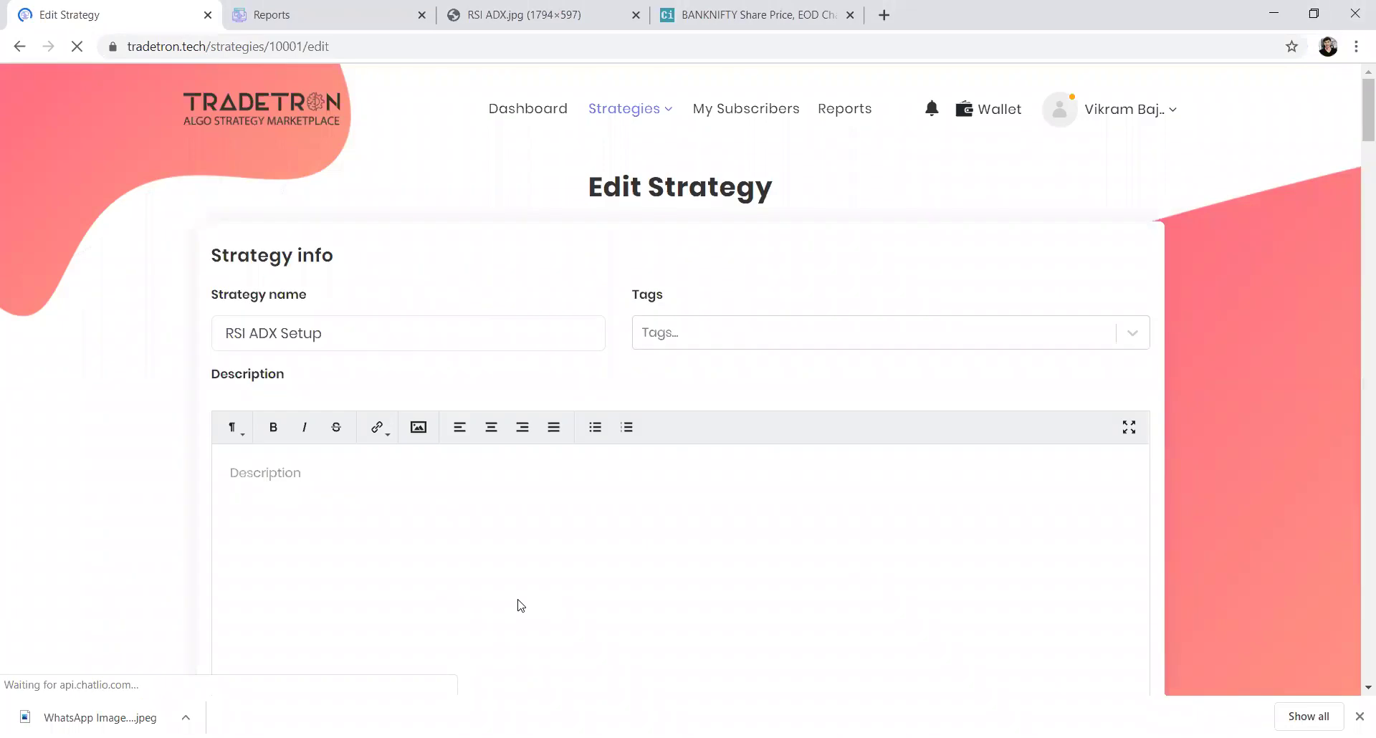
- Add another Repair Once block to Set №3, below its existing one
{"action": "scroll", "coordinate": [521, 606], "scroll_direction": "down", "scroll_amount": 15}
{"action": "scroll", "coordinate": [521, 605], "scroll_direction": "down", "scroll_amount": 10}
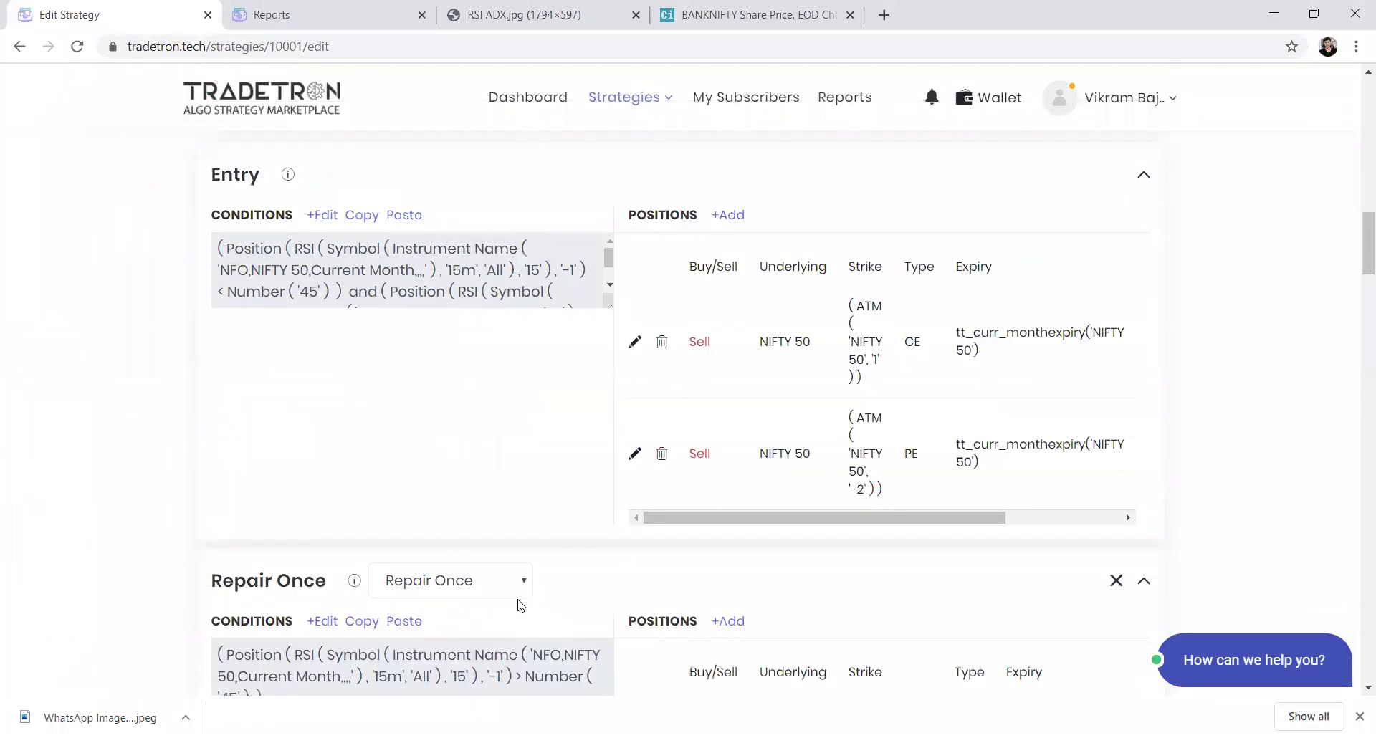
{"action": "scroll", "coordinate": [521, 606], "scroll_direction": "down", "scroll_amount": 5}
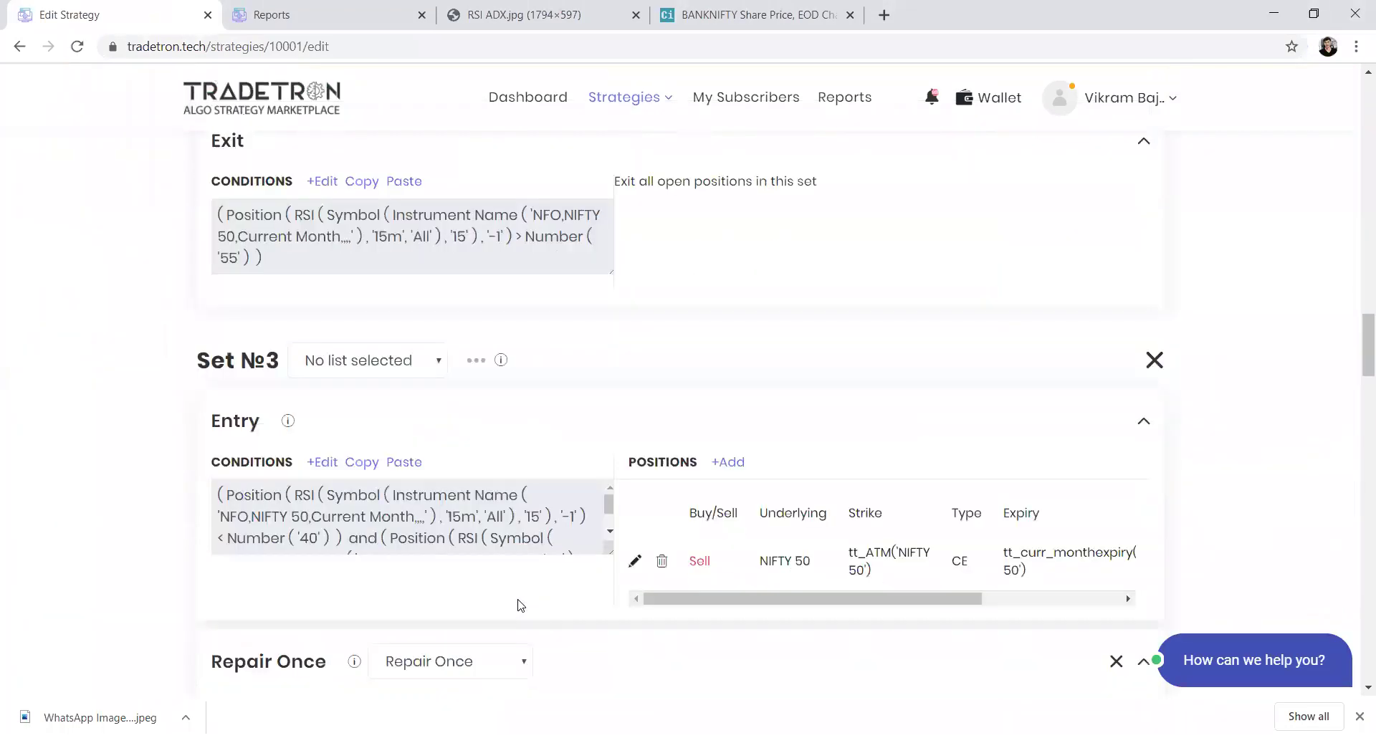
{"action": "scroll", "coordinate": [521, 605], "scroll_direction": "down", "scroll_amount": 6}
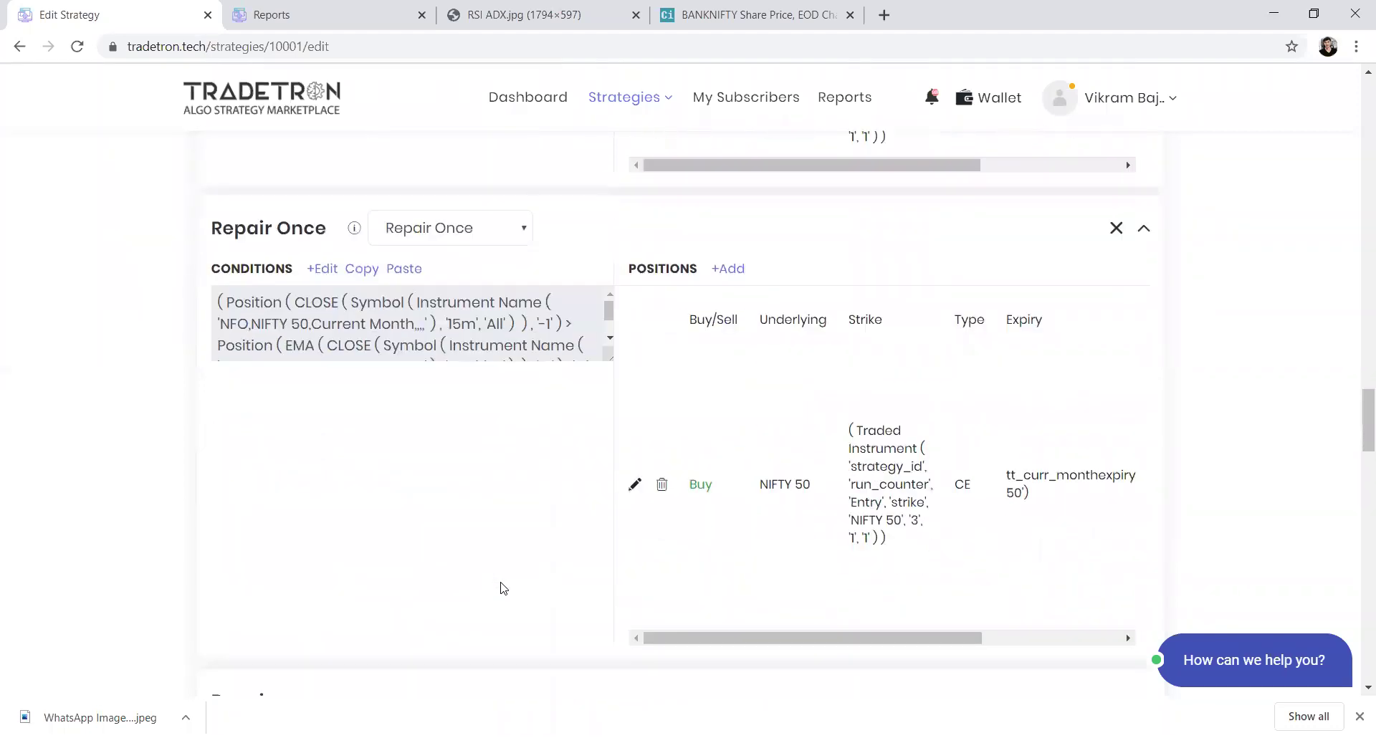
{"action": "scroll", "coordinate": [502, 498], "scroll_direction": "down", "scroll_amount": 3}
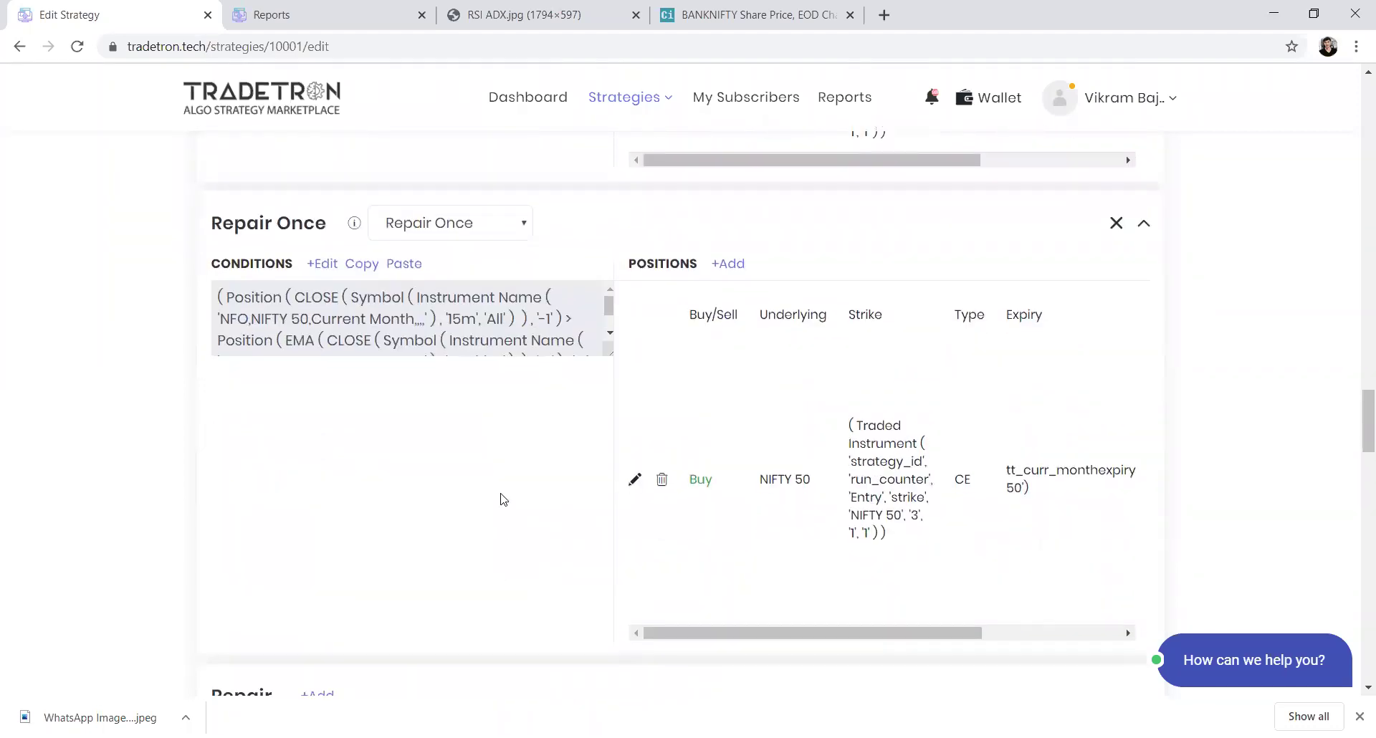
{"action": "left_click", "coordinate": [331, 461]}
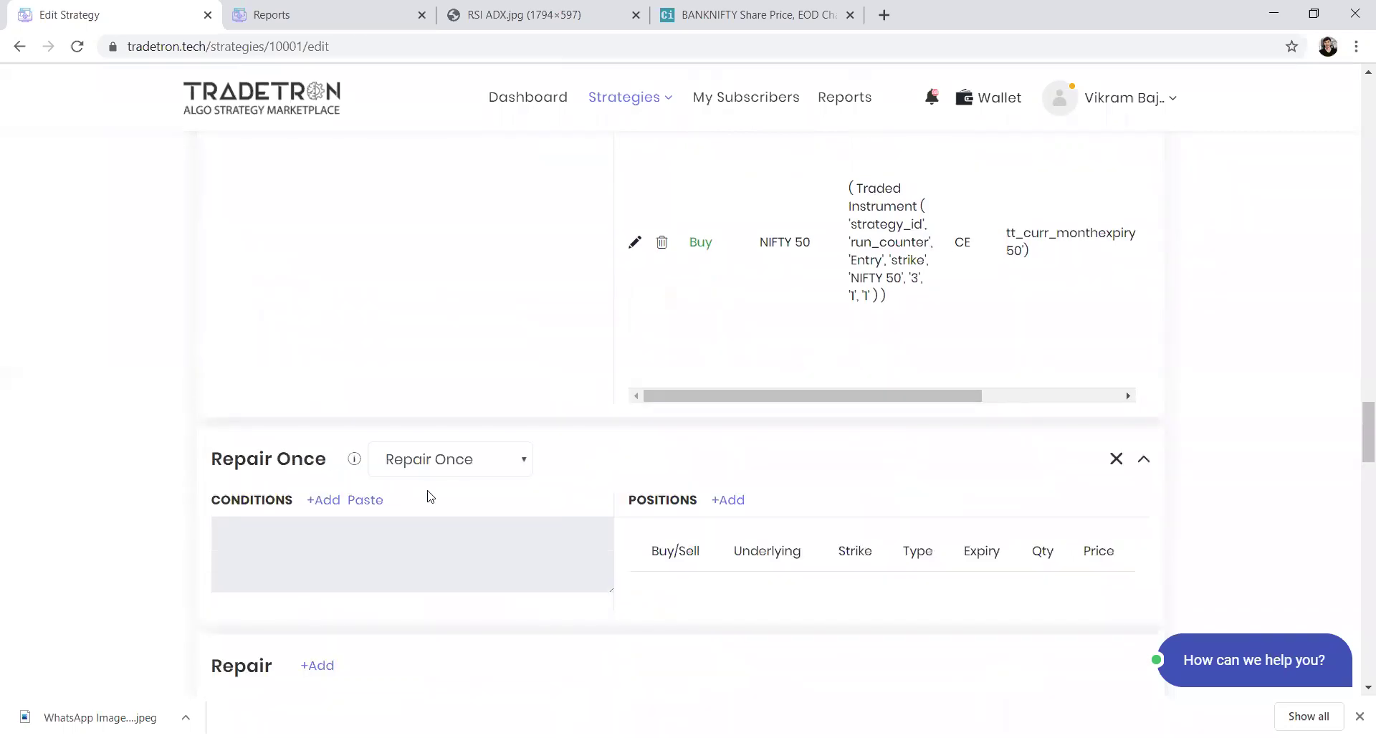
- Start a condition in the new Repair Once block with the LTP keyword, using Traded Instrument Name as its instrument
{"action": "left_click", "coordinate": [322, 505]}
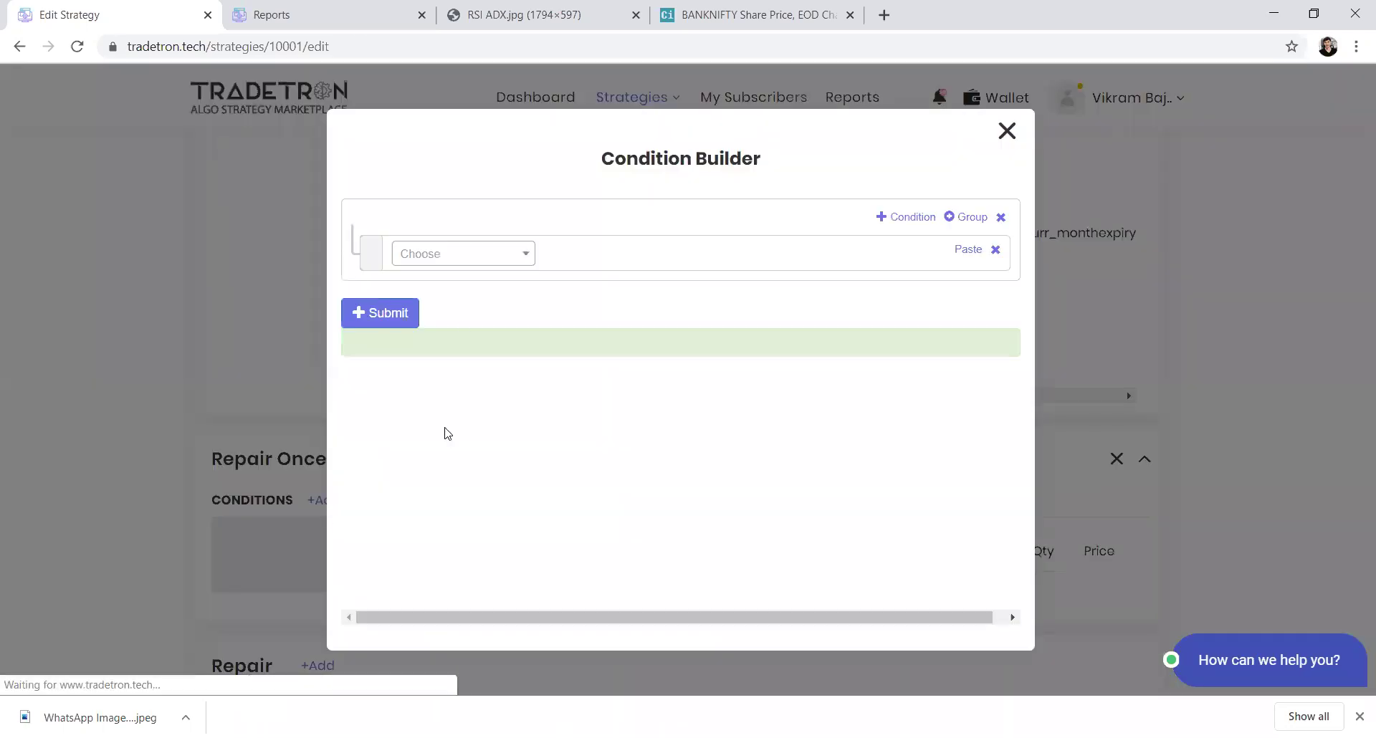
{"action": "left_click", "coordinate": [460, 255]}
{"action": "type", "text": "lt"}
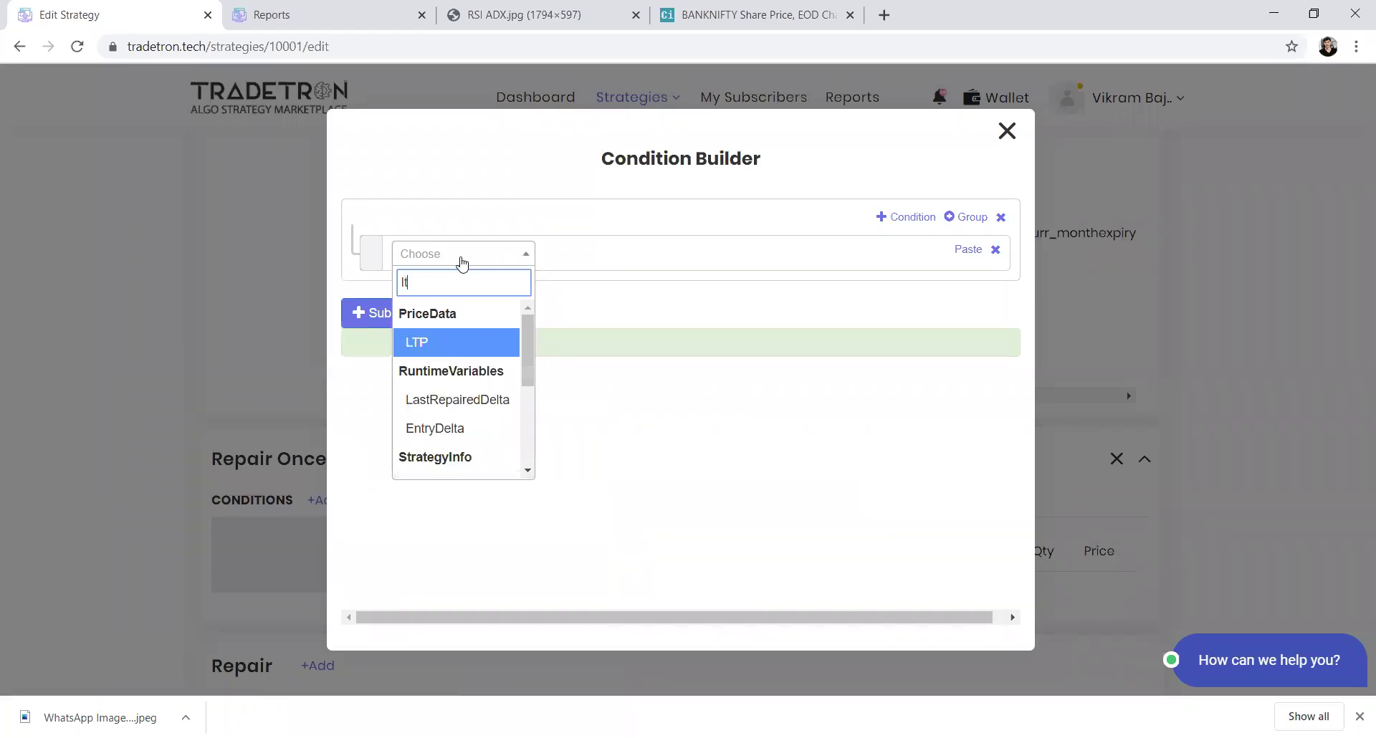
{"action": "key", "text": "Return"}
{"action": "key", "text": "Down"}
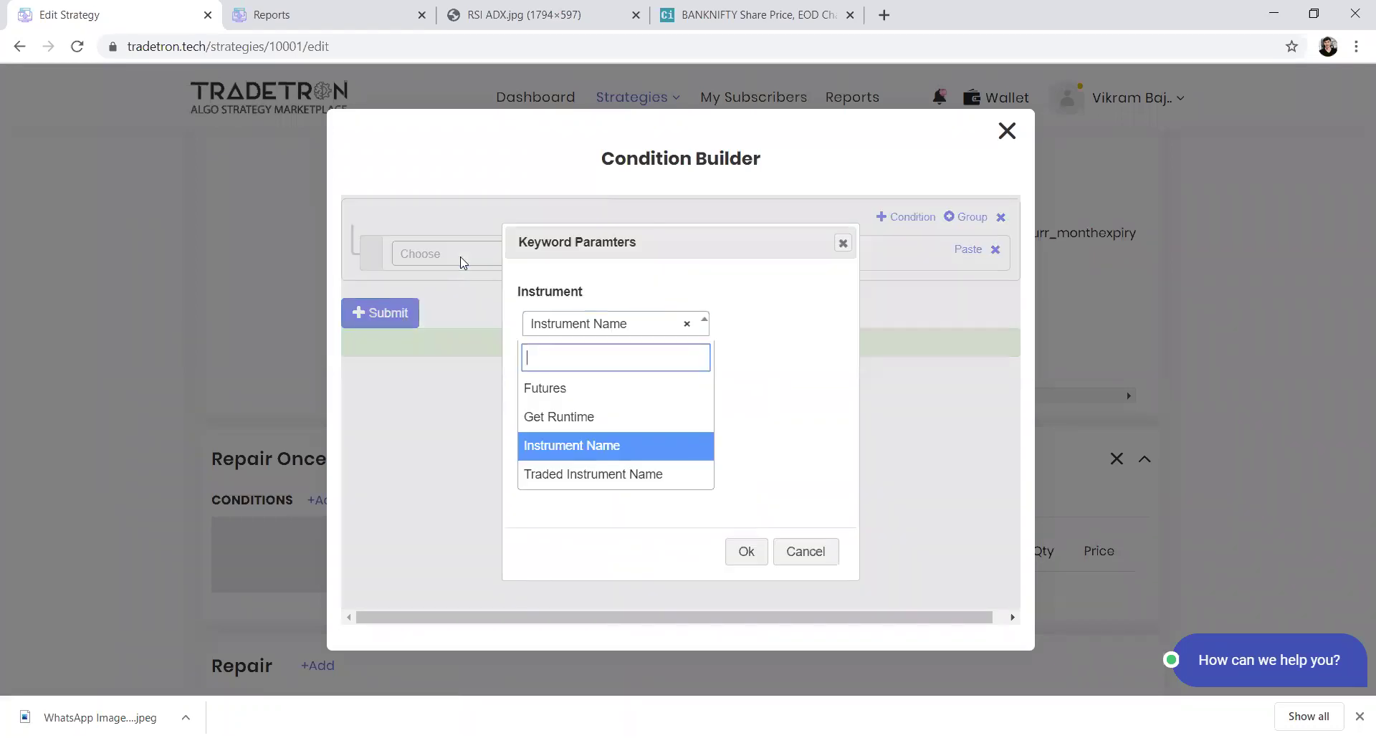
{"action": "key", "text": "Down"}
{"action": "key", "text": "Return"}
{"action": "key", "text": "Tab"}
{"action": "key", "text": "Return"}
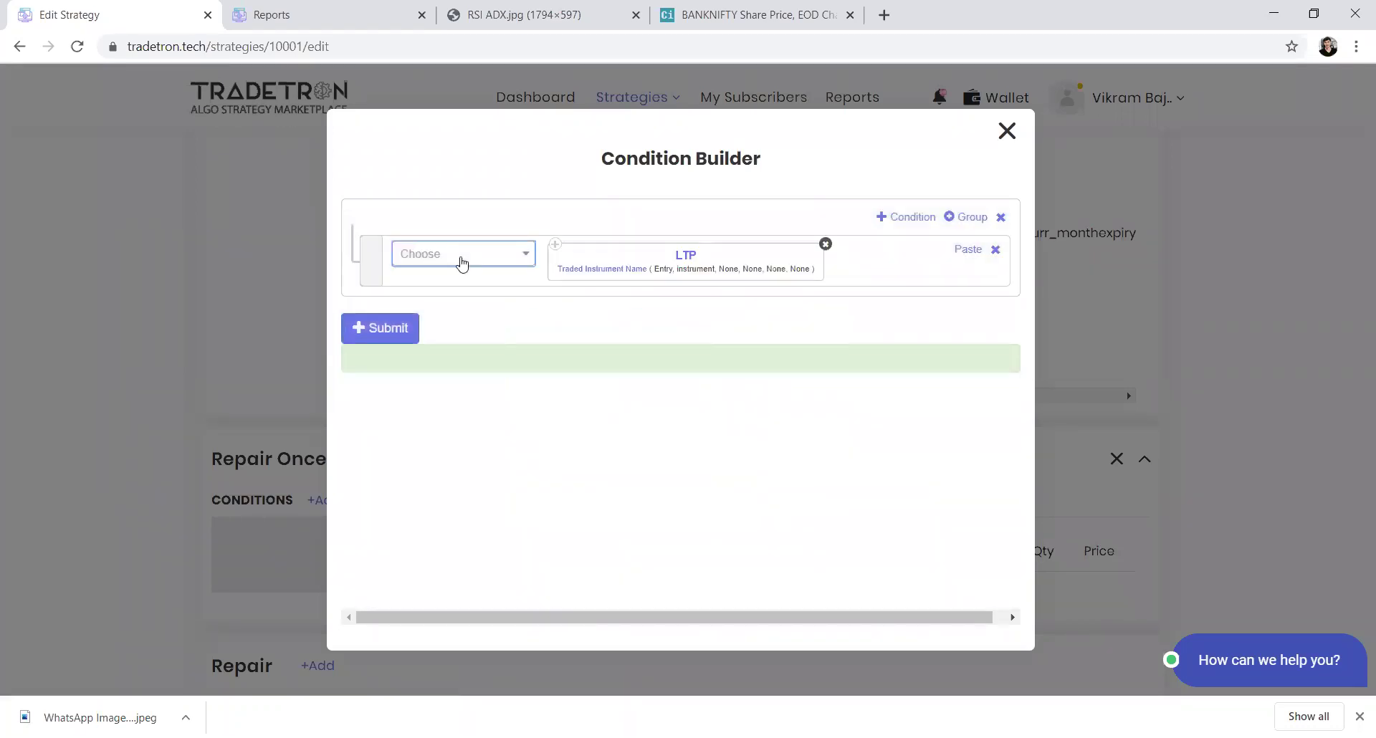
- Extend the LTP condition with a less-than comparison to the Traded Instrument keyword, using condition type Entry and field price
{"action": "left_click", "coordinate": [463, 263]}
{"action": "left_click", "coordinate": [462, 262]}
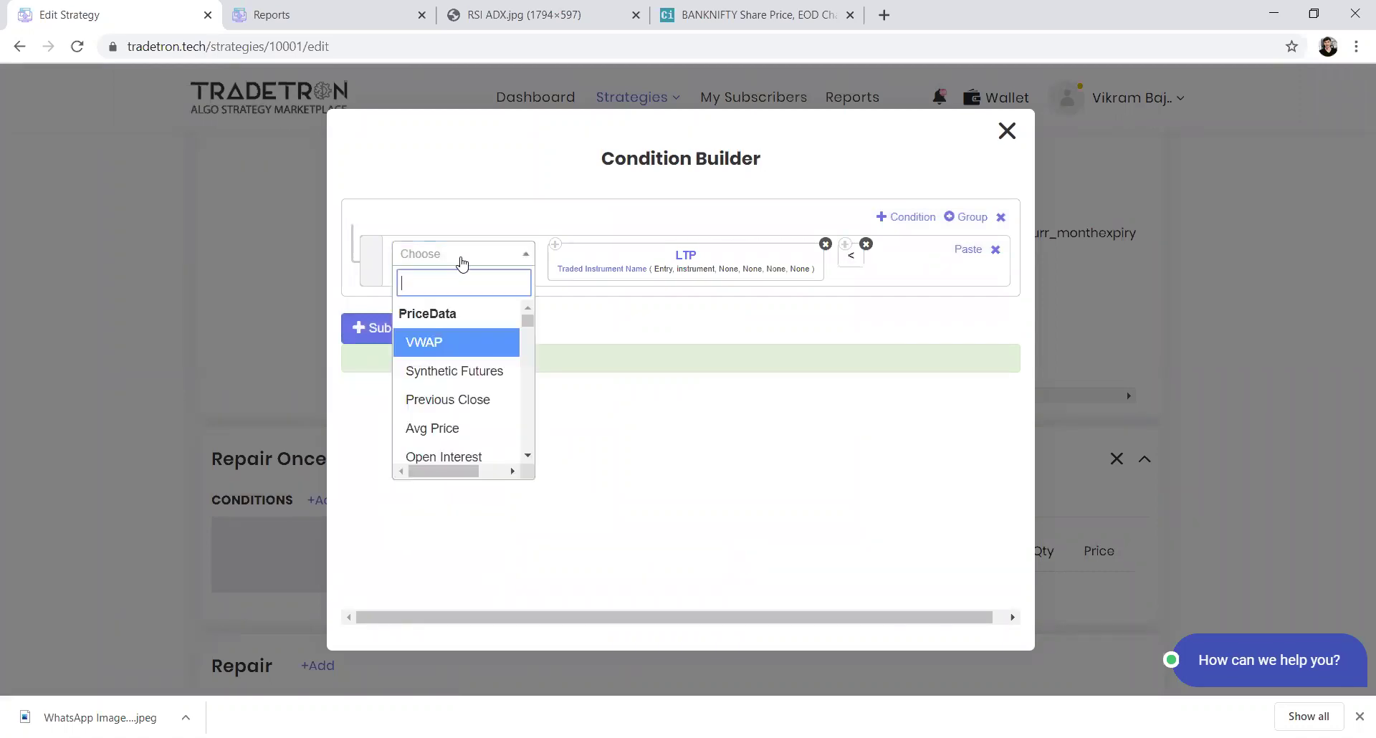
{"action": "type", "text": "trade"}
{"action": "key", "text": "Down"}
{"action": "key", "text": "Down"}
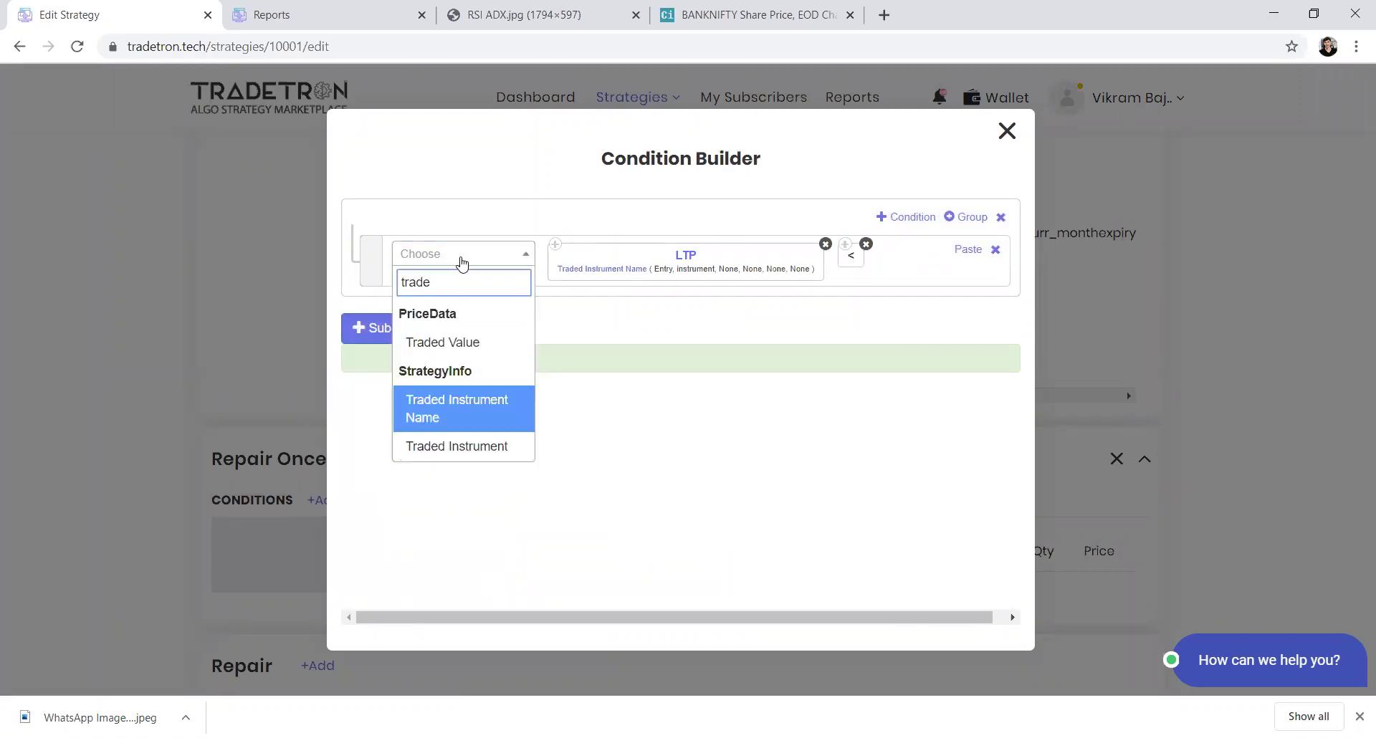
{"action": "key", "text": "Return"}
{"action": "key", "text": "Tab"}
{"action": "key", "text": "Tab"}
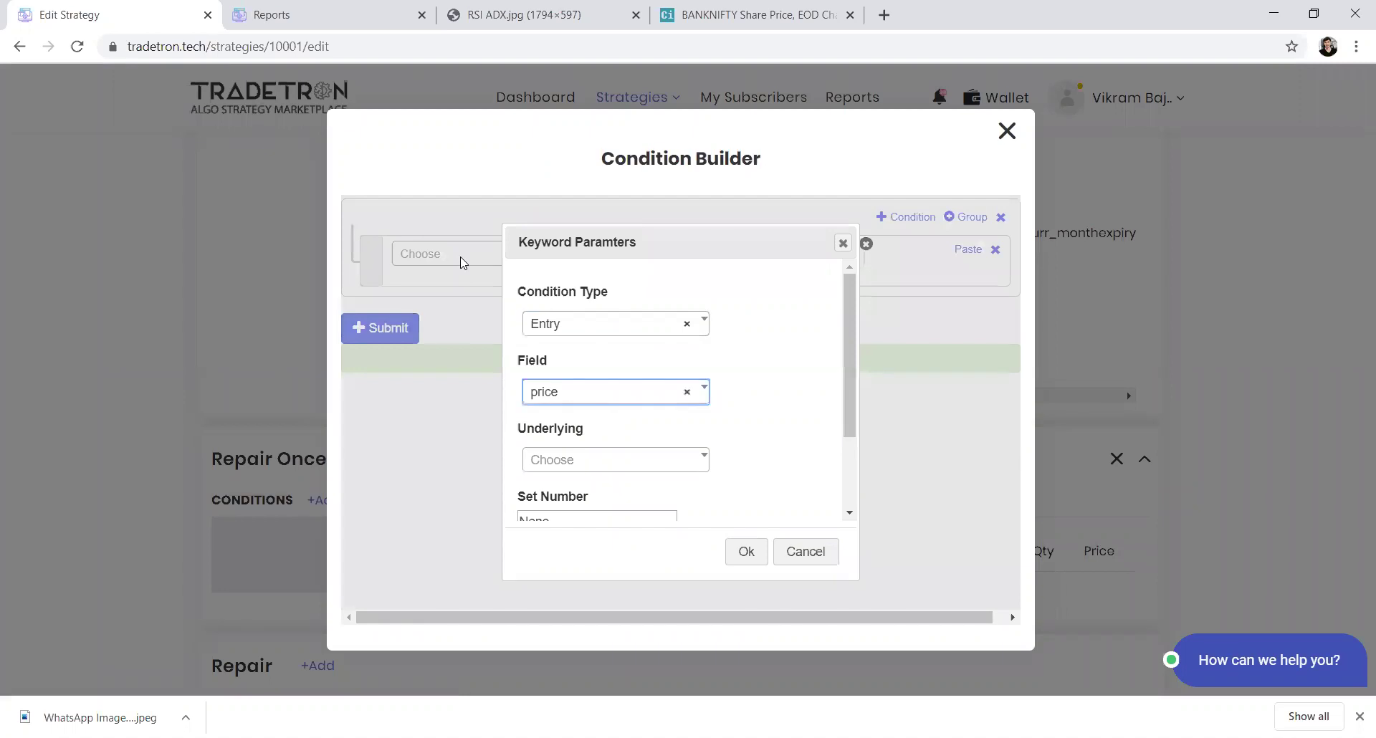
{"action": "key", "text": "Tab"}
{"action": "key", "text": "shift+Tab"}
{"action": "key", "text": "shift+Tab"}
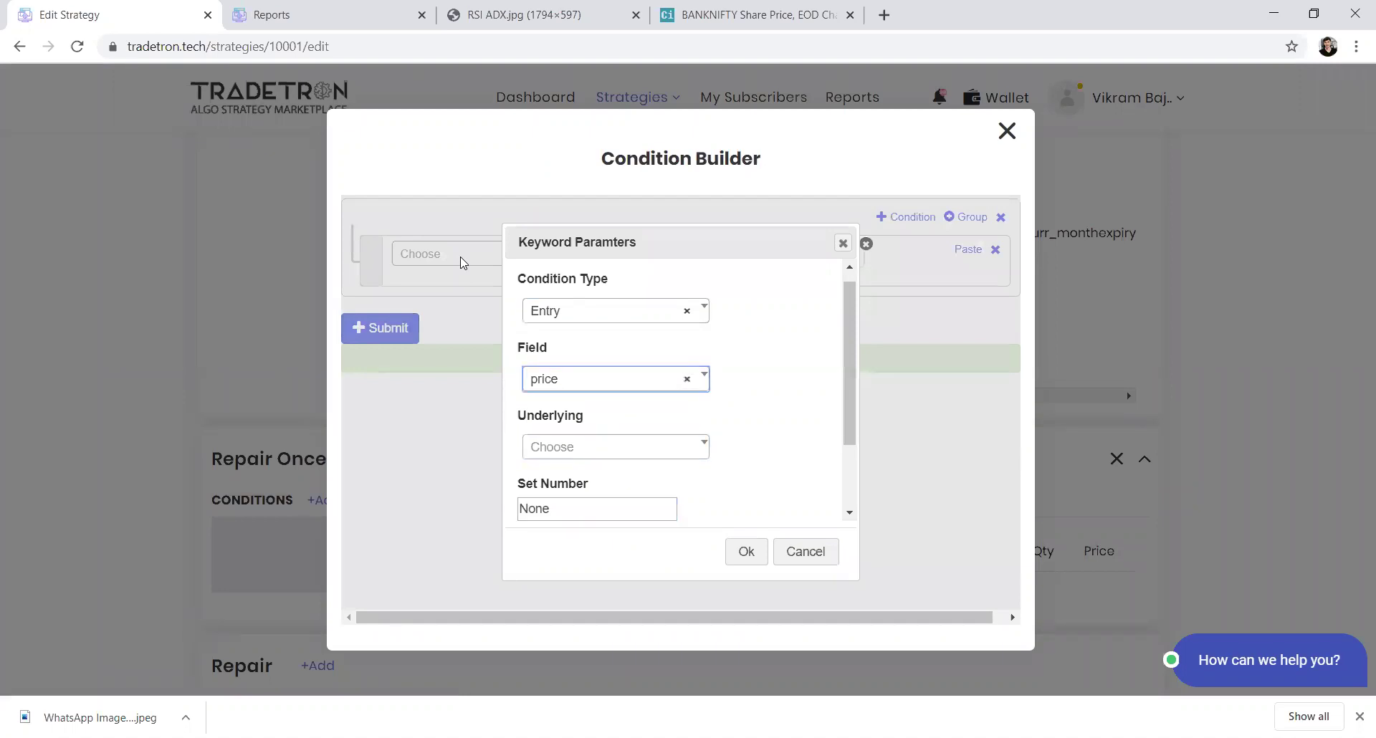
{"action": "left_click", "coordinate": [744, 556]}
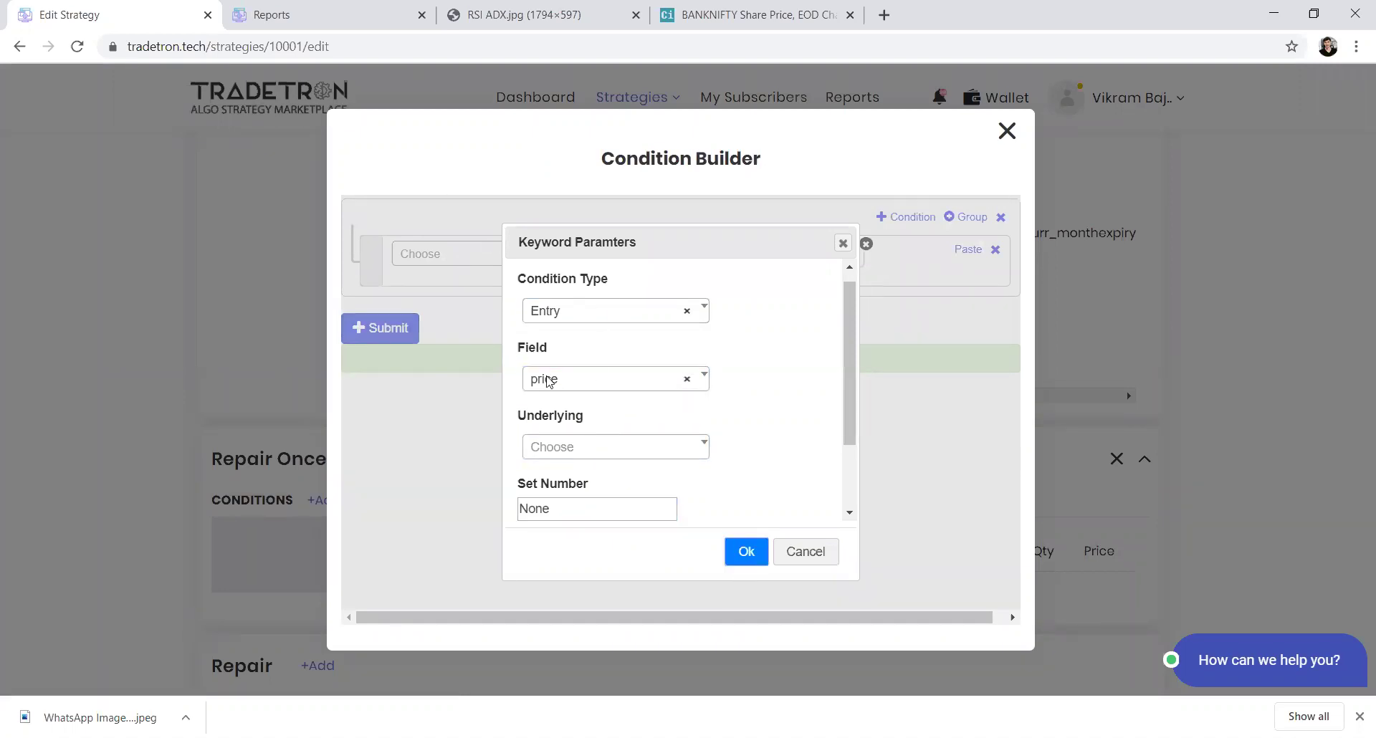
- Append a multiplication operator after Traded Instrument and bring up the Number keyword's value parameter
{"action": "left_click", "coordinate": [492, 272]}
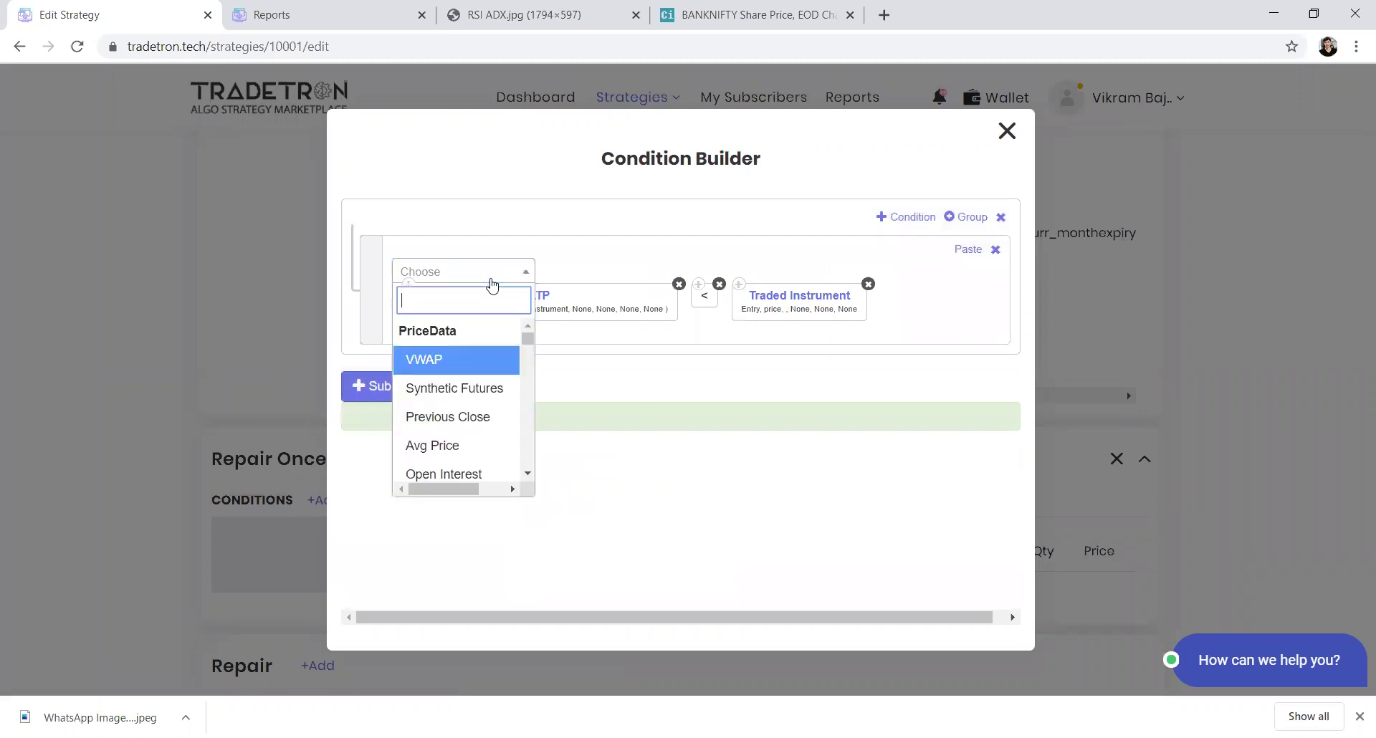
{"action": "type", "text": "*"}
{"action": "key", "text": "Return"}
{"action": "type", "text": "number"}
{"action": "key", "text": "Return"}
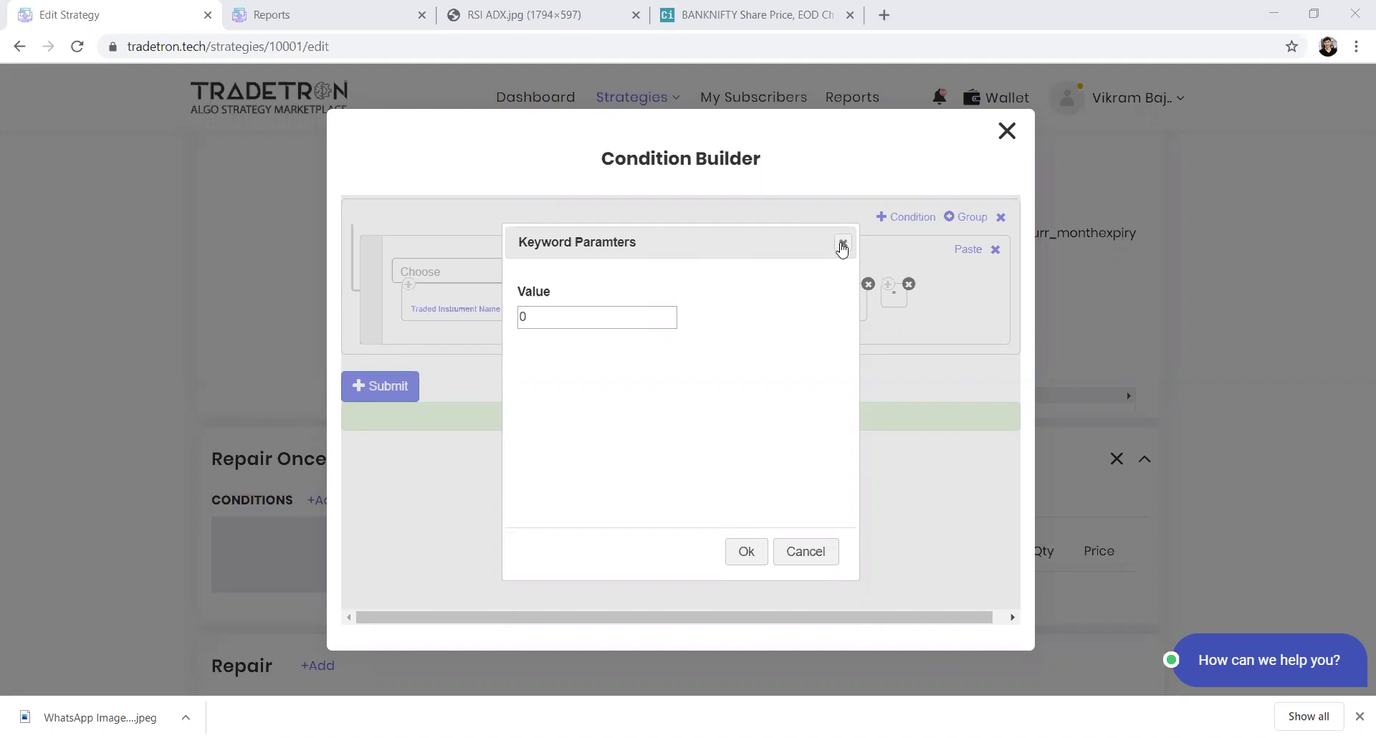
- Add a second AND condition to the Repair Once block and choose Positions Detail as its keyword
{"action": "left_click", "coordinate": [886, 225]}
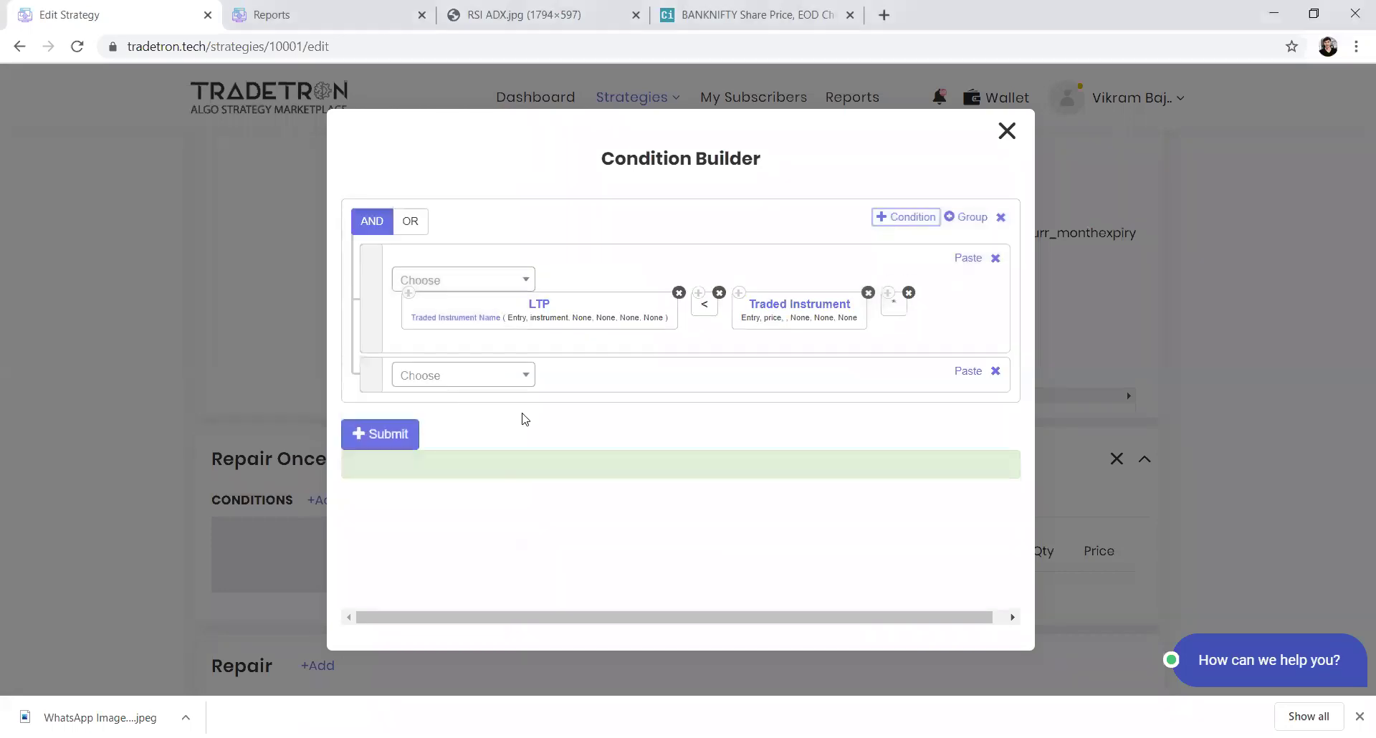
{"action": "left_click", "coordinate": [502, 376]}
{"action": "type", "text": "posi"}
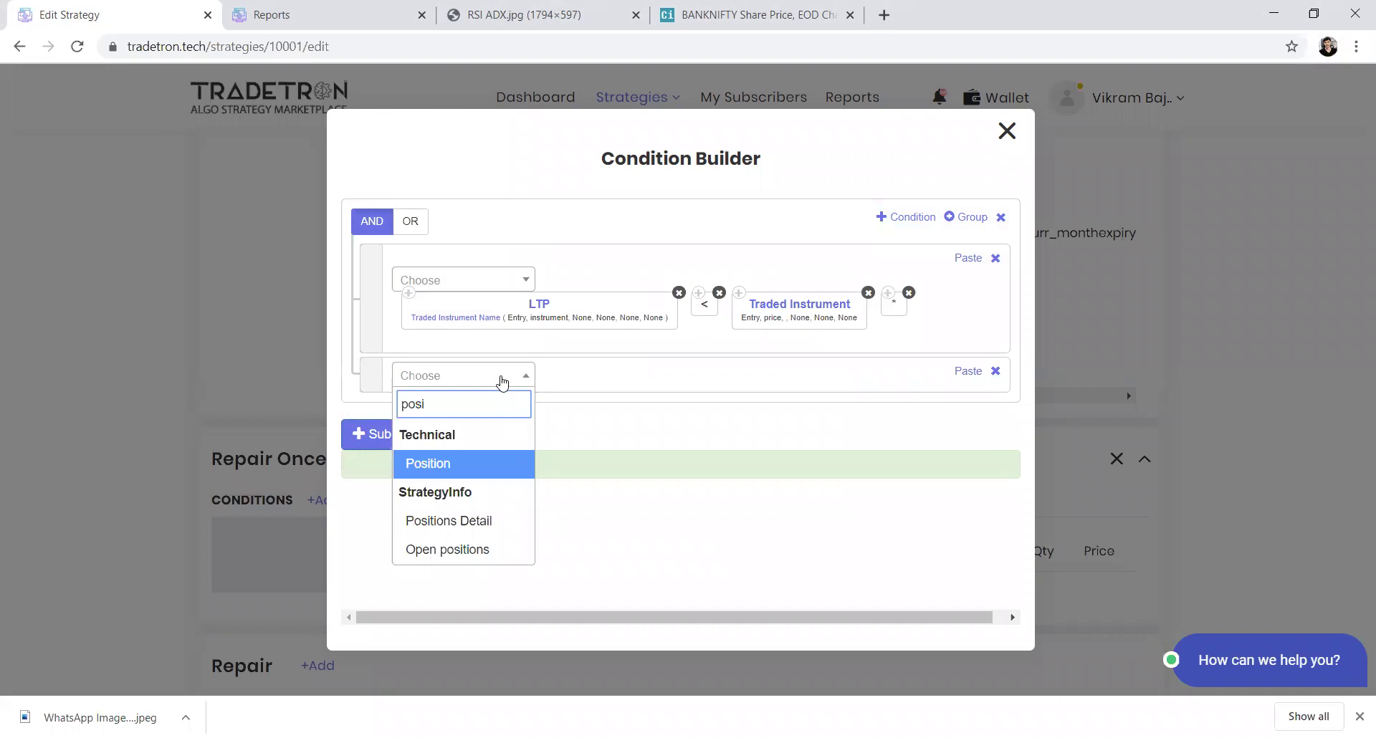
{"action": "key", "text": "Down"}
{"action": "key", "text": "Return"}
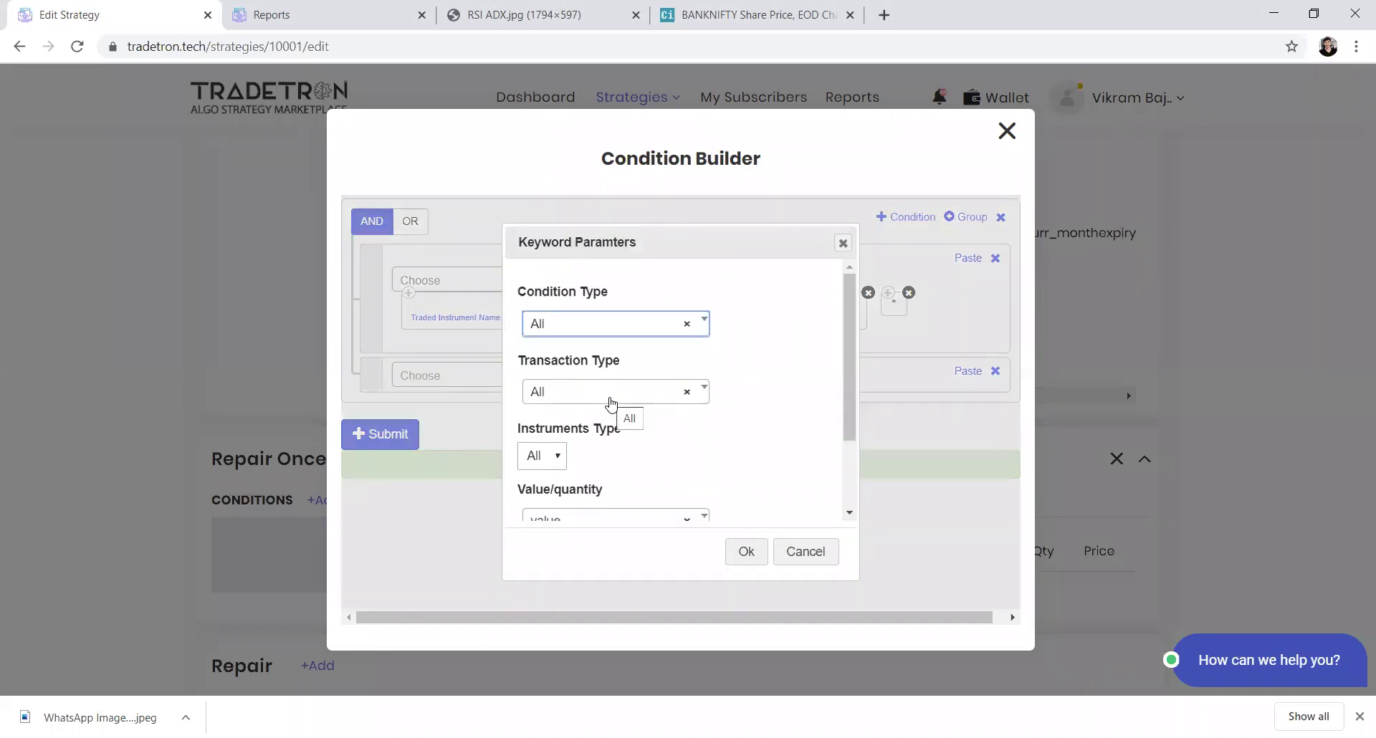
- Set the Positions Detail condition type to Entry and the transaction type to B
{"action": "left_click", "coordinate": [620, 335]}
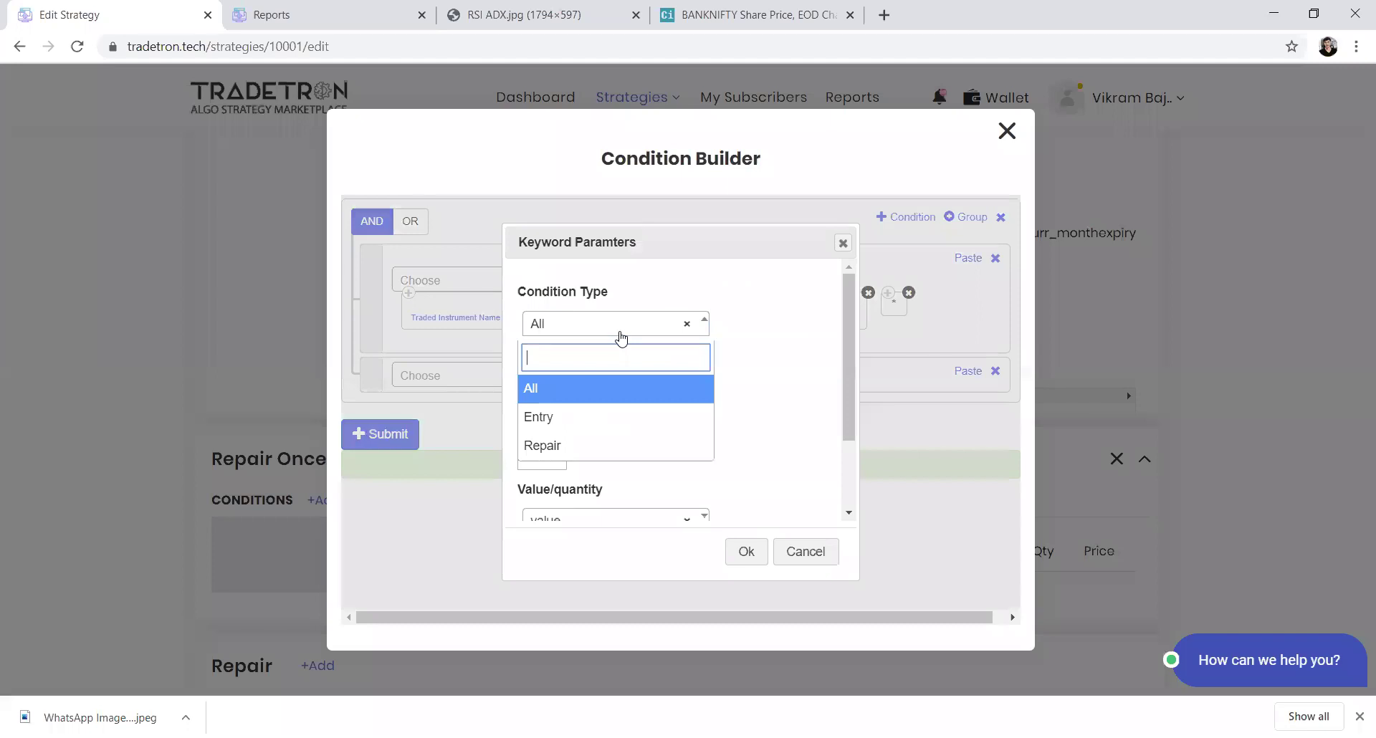
{"action": "left_click", "coordinate": [606, 398]}
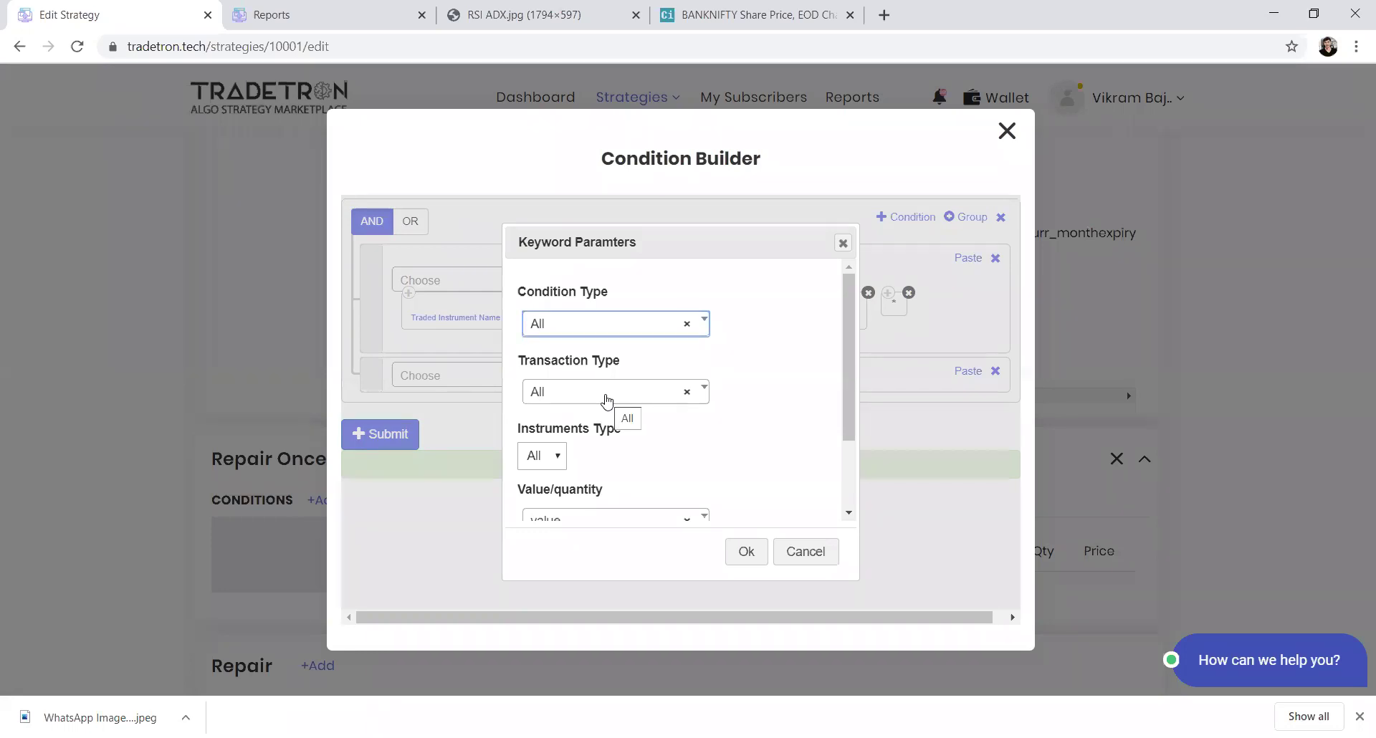
{"action": "left_click", "coordinate": [631, 326]}
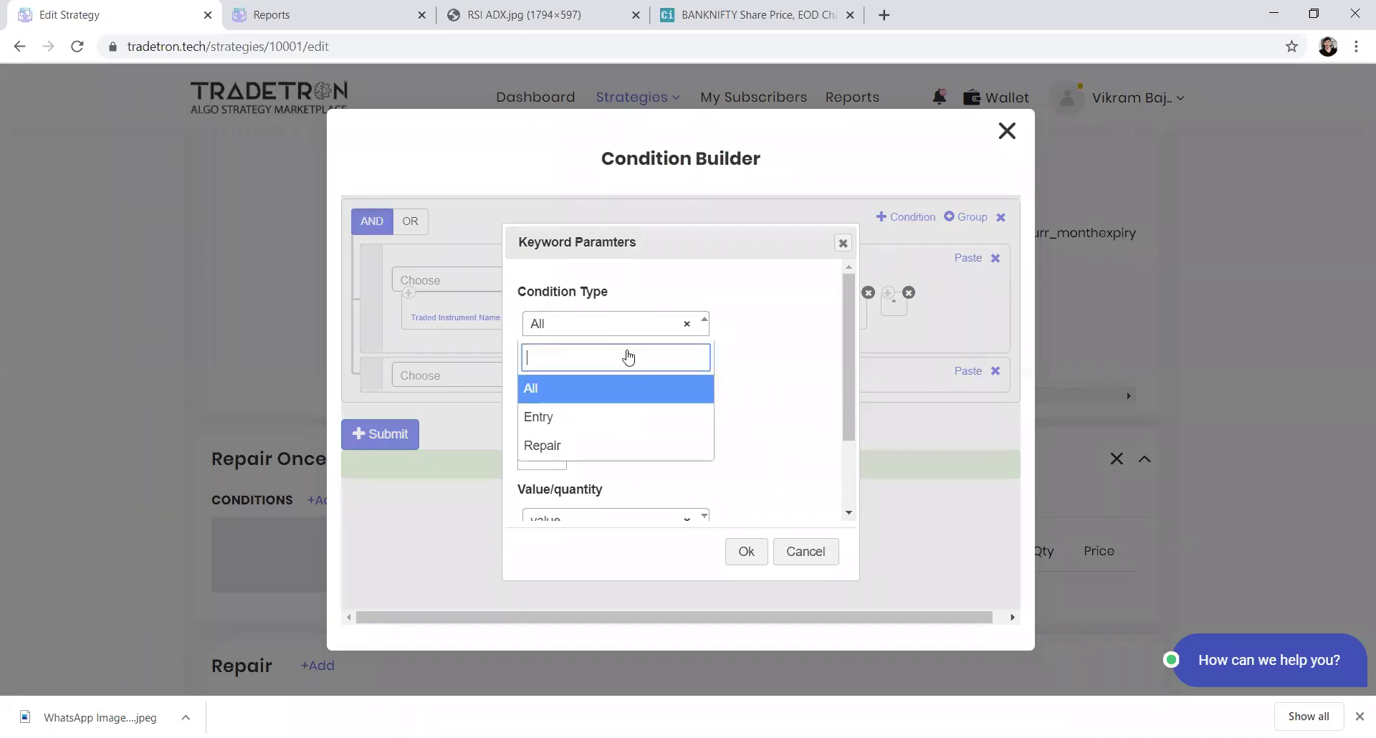
{"action": "left_click", "coordinate": [604, 414]}
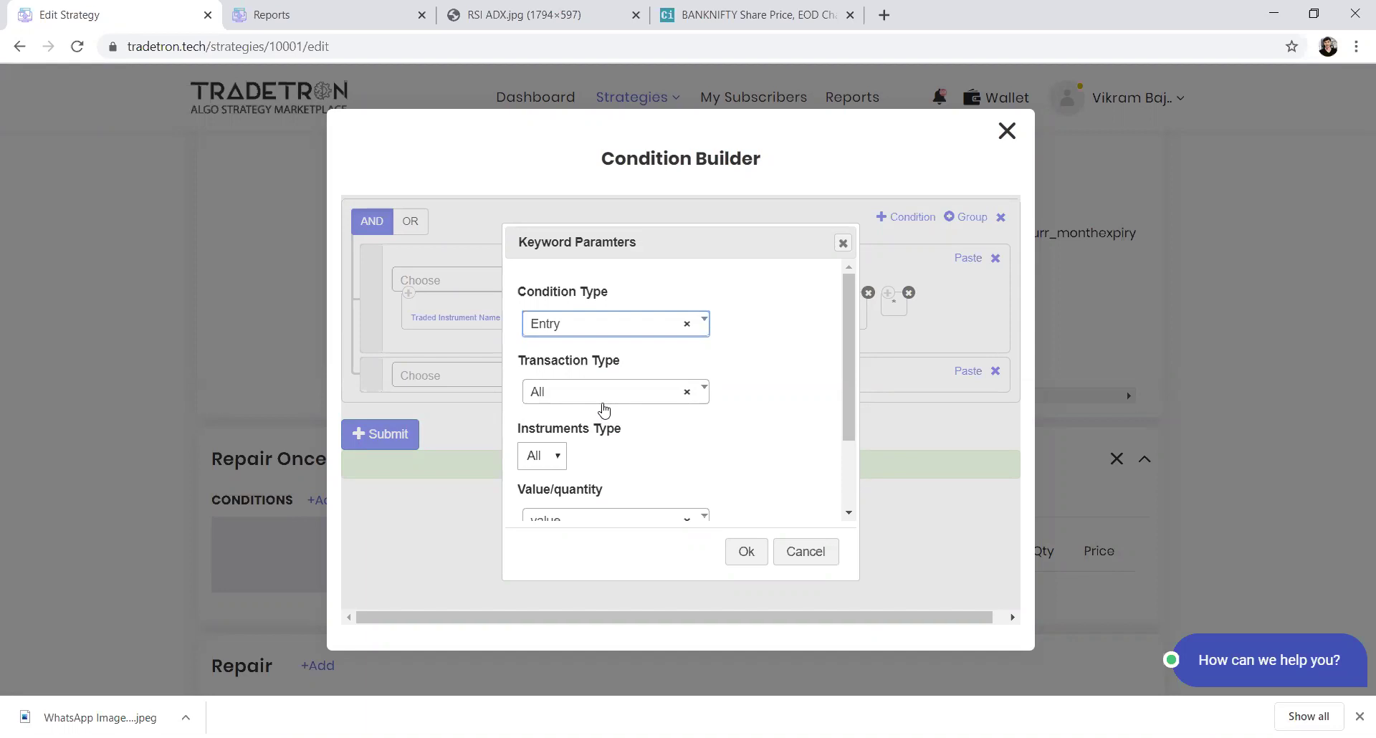
{"action": "left_click", "coordinate": [603, 403]}
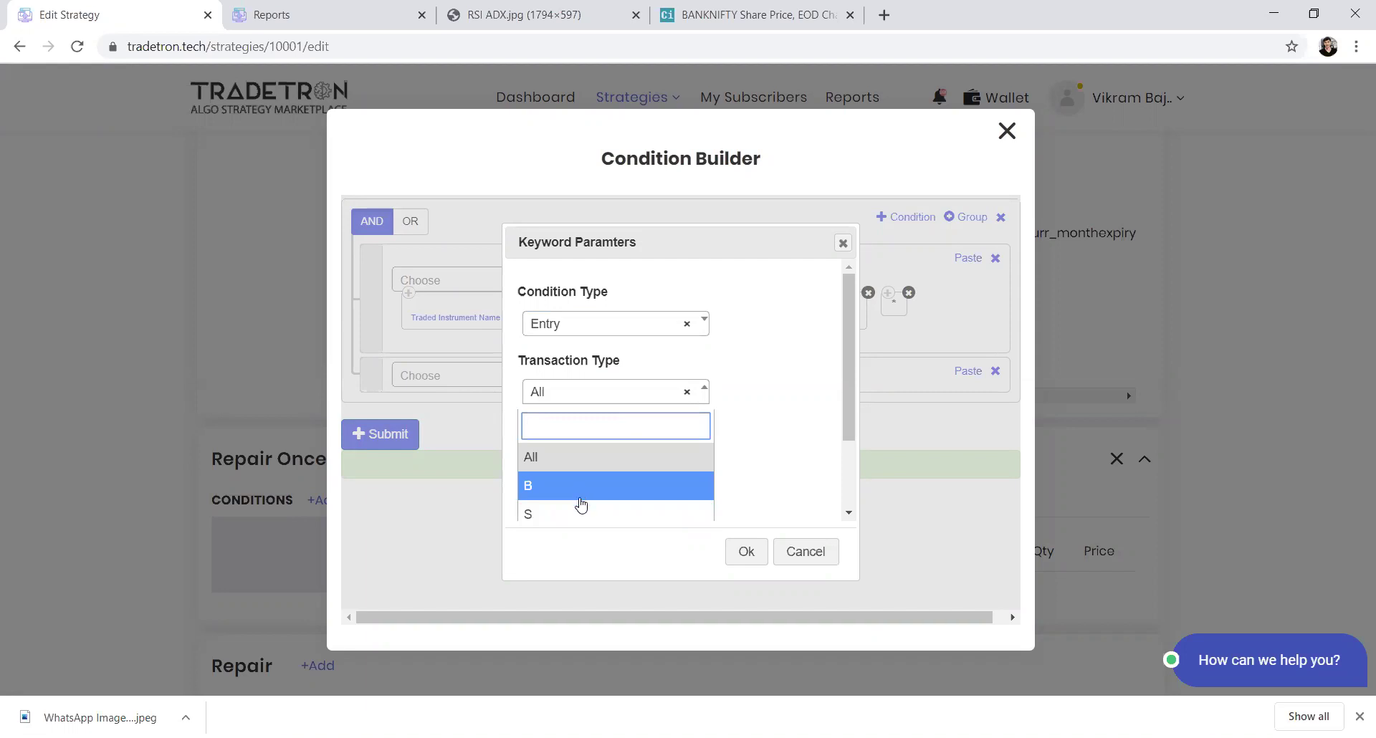
{"action": "left_click", "coordinate": [579, 494]}
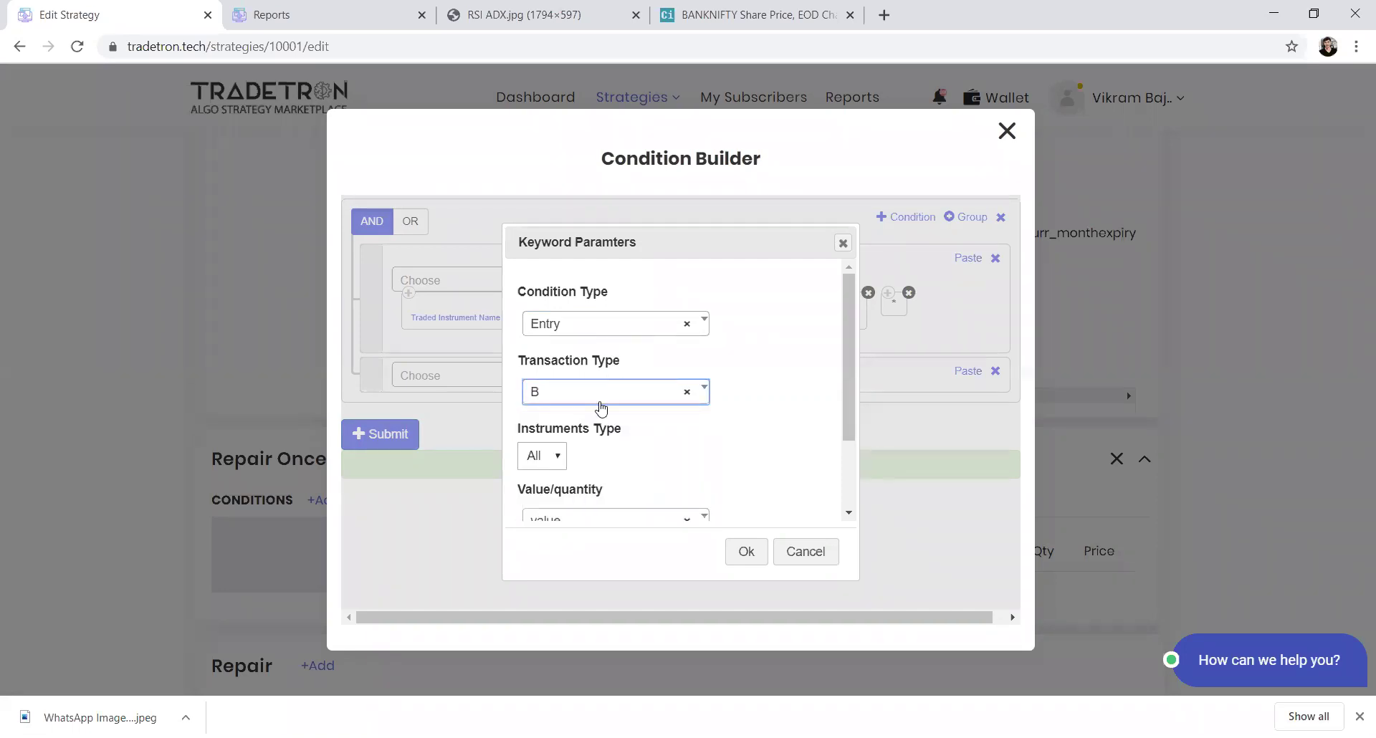
- Set the Positions Detail instruments type to CE and make it return quantity
{"action": "left_click", "coordinate": [561, 455]}
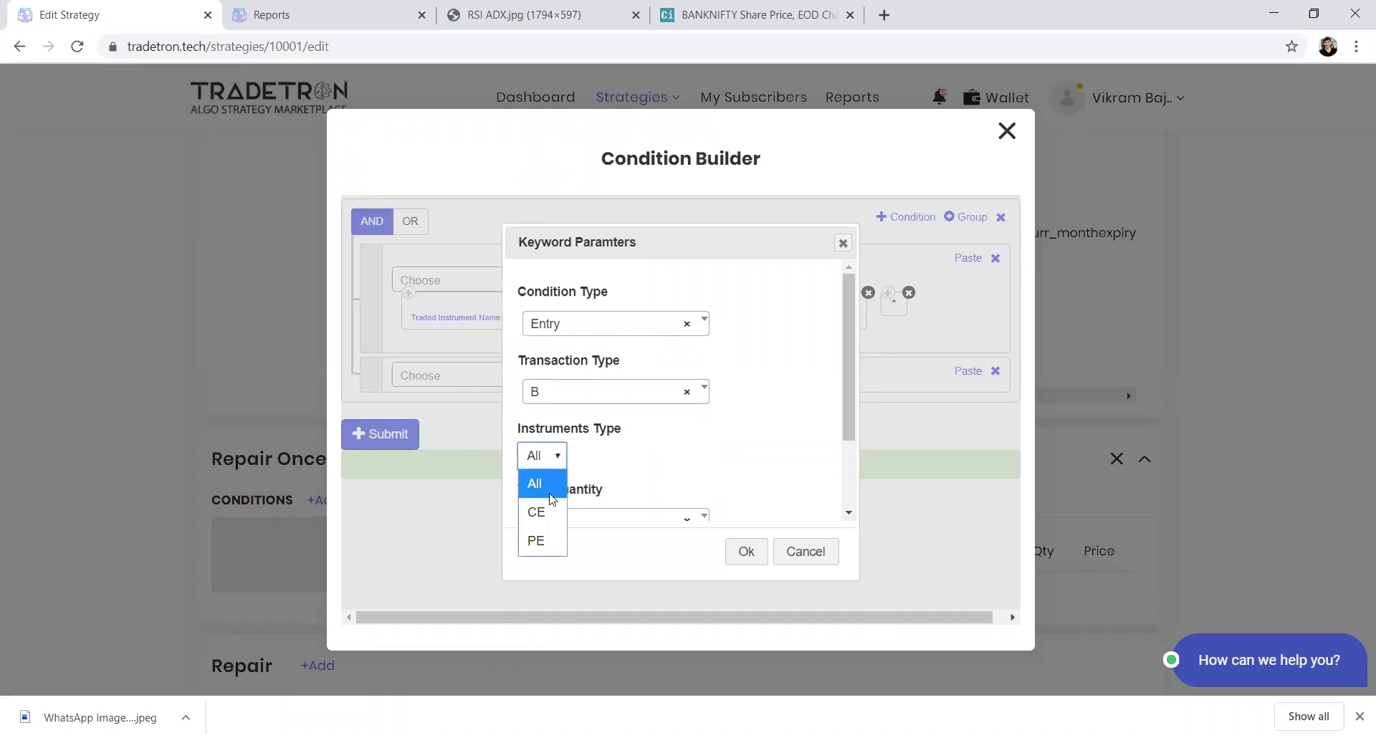
{"action": "left_click", "coordinate": [549, 512]}
{"action": "left_click", "coordinate": [552, 462]}
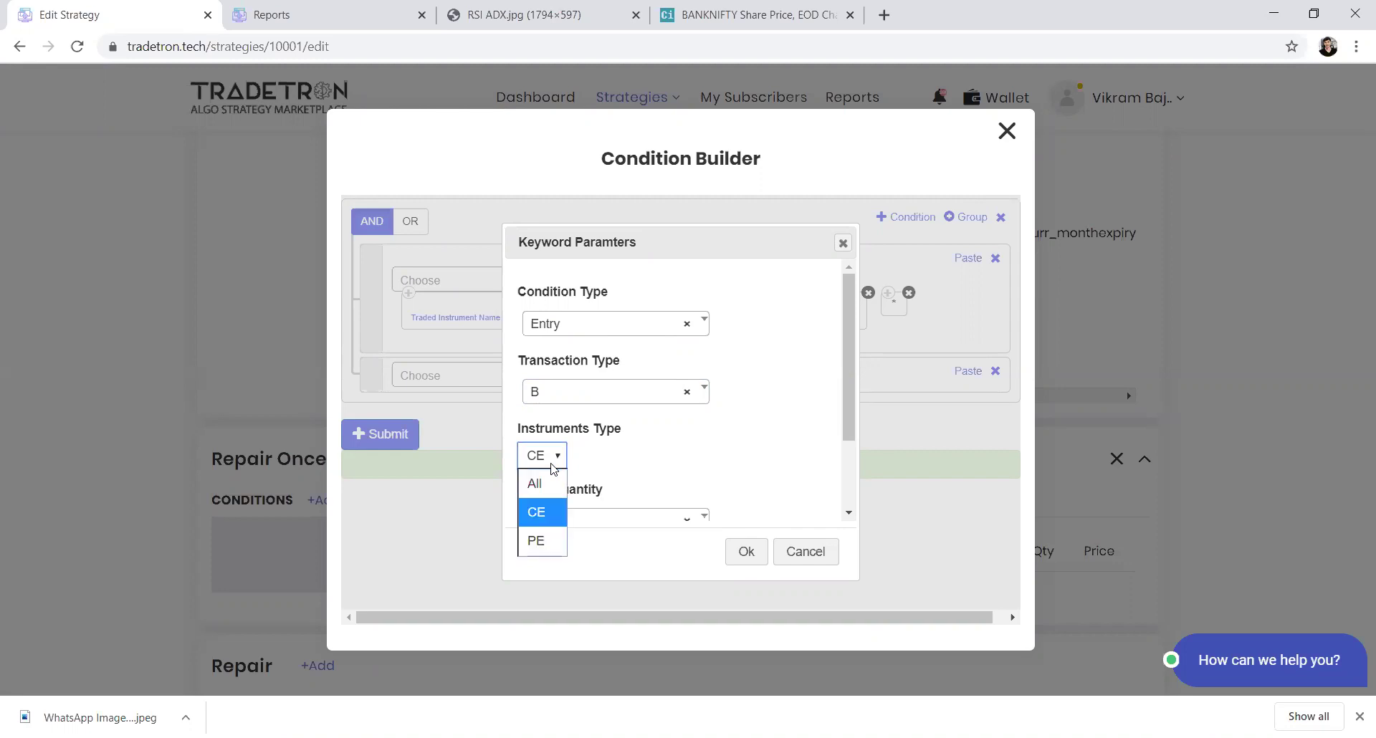
{"action": "left_click", "coordinate": [539, 525]}
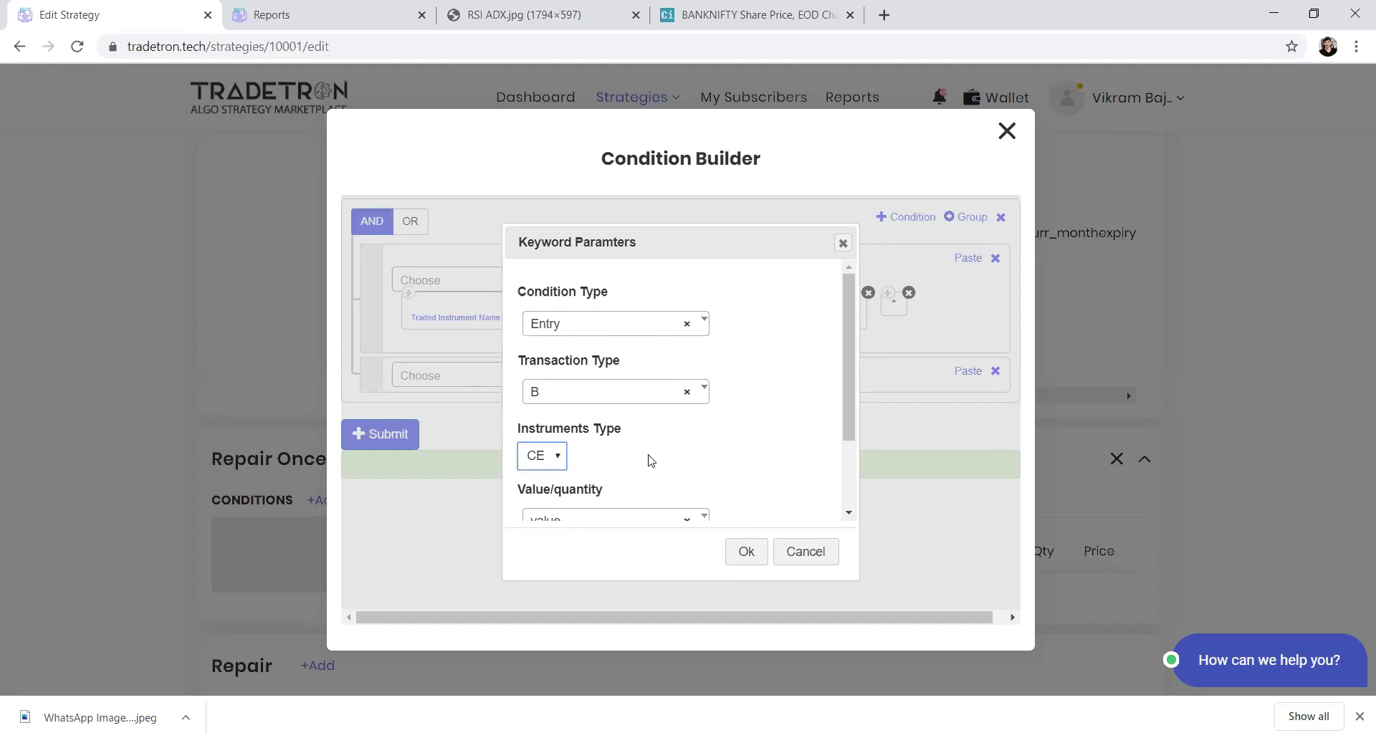
{"action": "scroll", "coordinate": [650, 460], "scroll_direction": "down", "scroll_amount": 3}
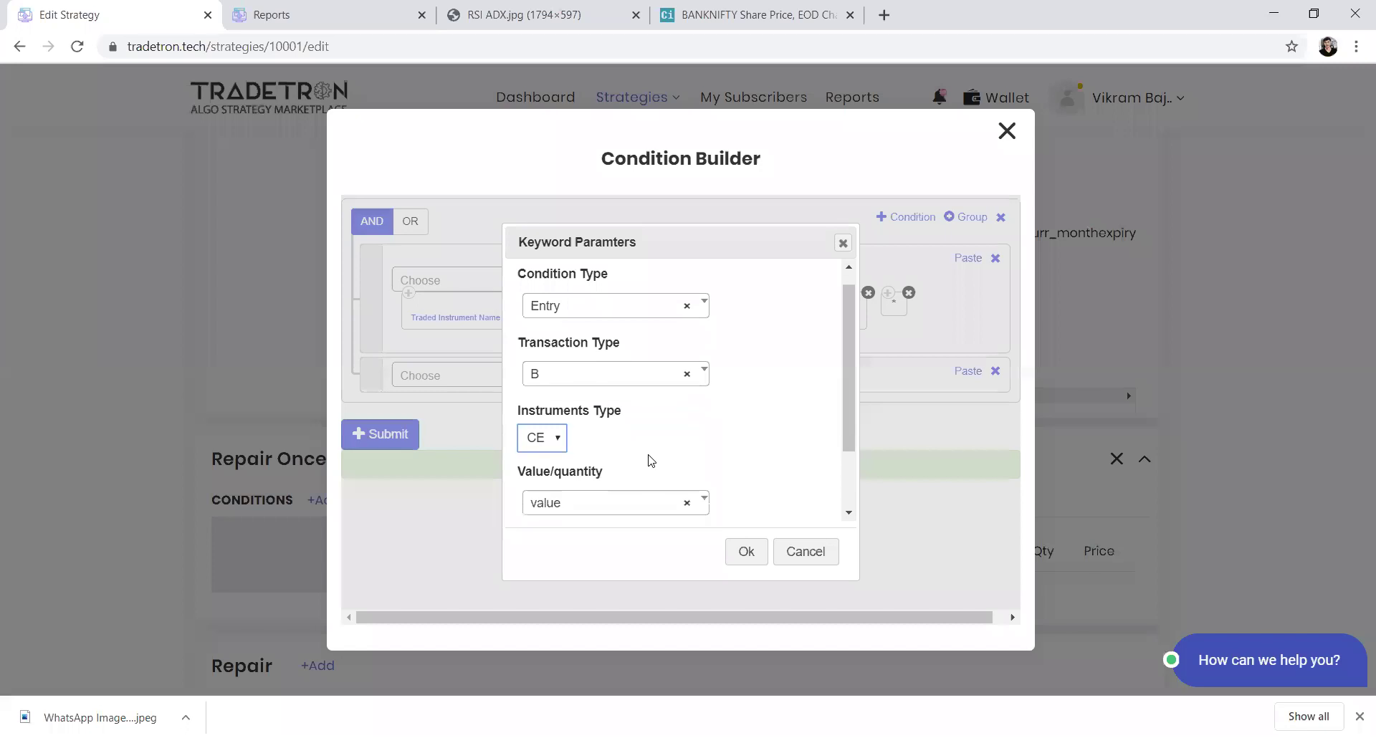
{"action": "key", "text": "Tab"}
{"action": "key", "text": "Down"}
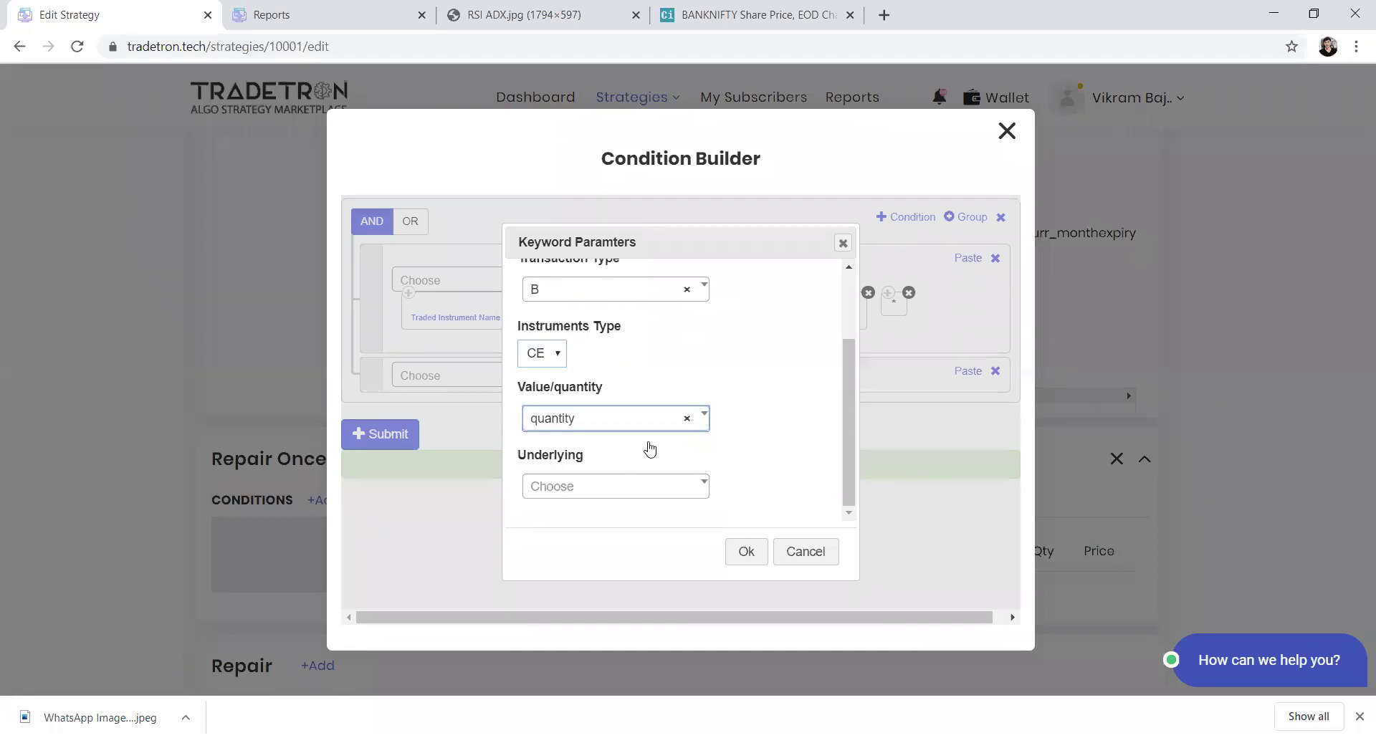
- Choose NIFTY 50 as the Positions Detail underlying and accept the keyword parameters
{"action": "left_click", "coordinate": [616, 490]}
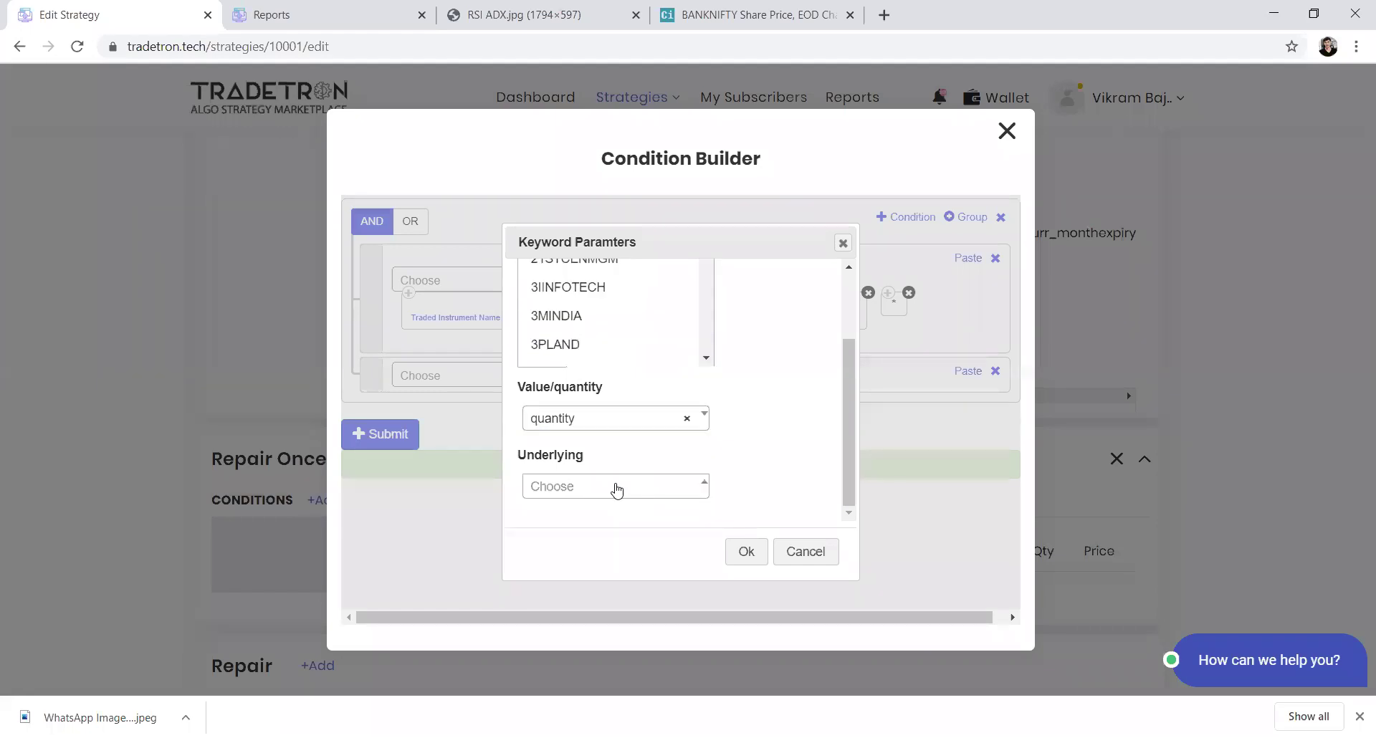
{"action": "left_click", "coordinate": [616, 490]}
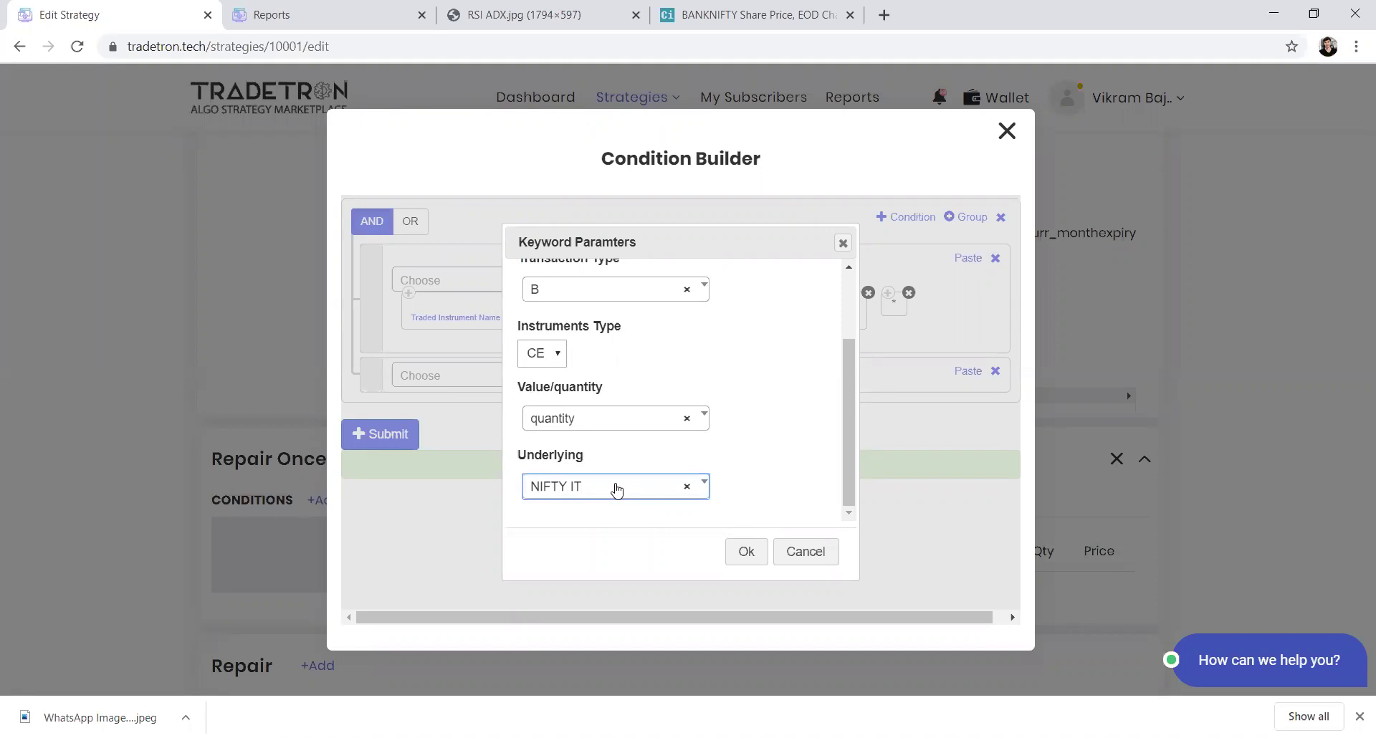
{"action": "left_click", "coordinate": [617, 490]}
{"action": "key", "text": "Up"}
{"action": "key", "text": "Return"}
{"action": "left_click", "coordinate": [747, 551]}
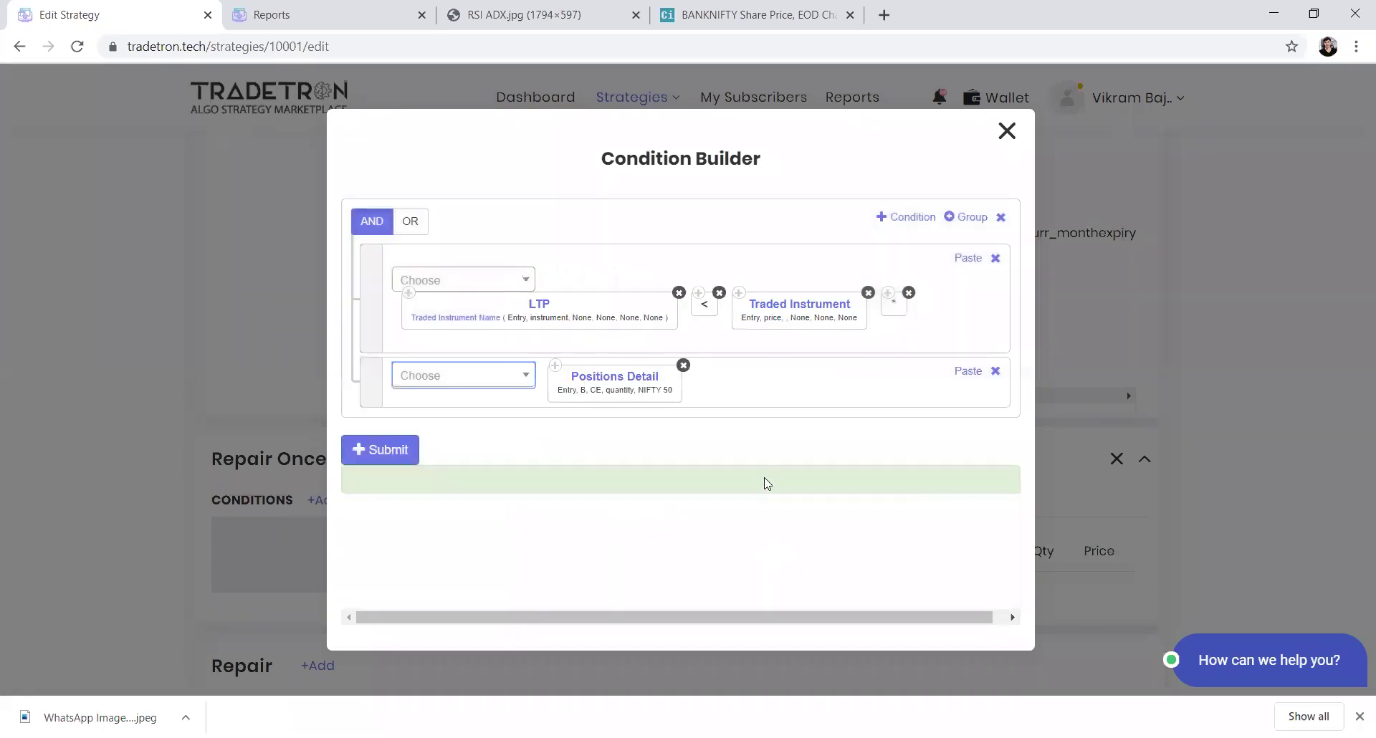
- Complete the second condition so that the Positions Detail quantity equals Number 0
{"action": "left_click", "coordinate": [492, 375]}
{"action": "type", "text": "="}
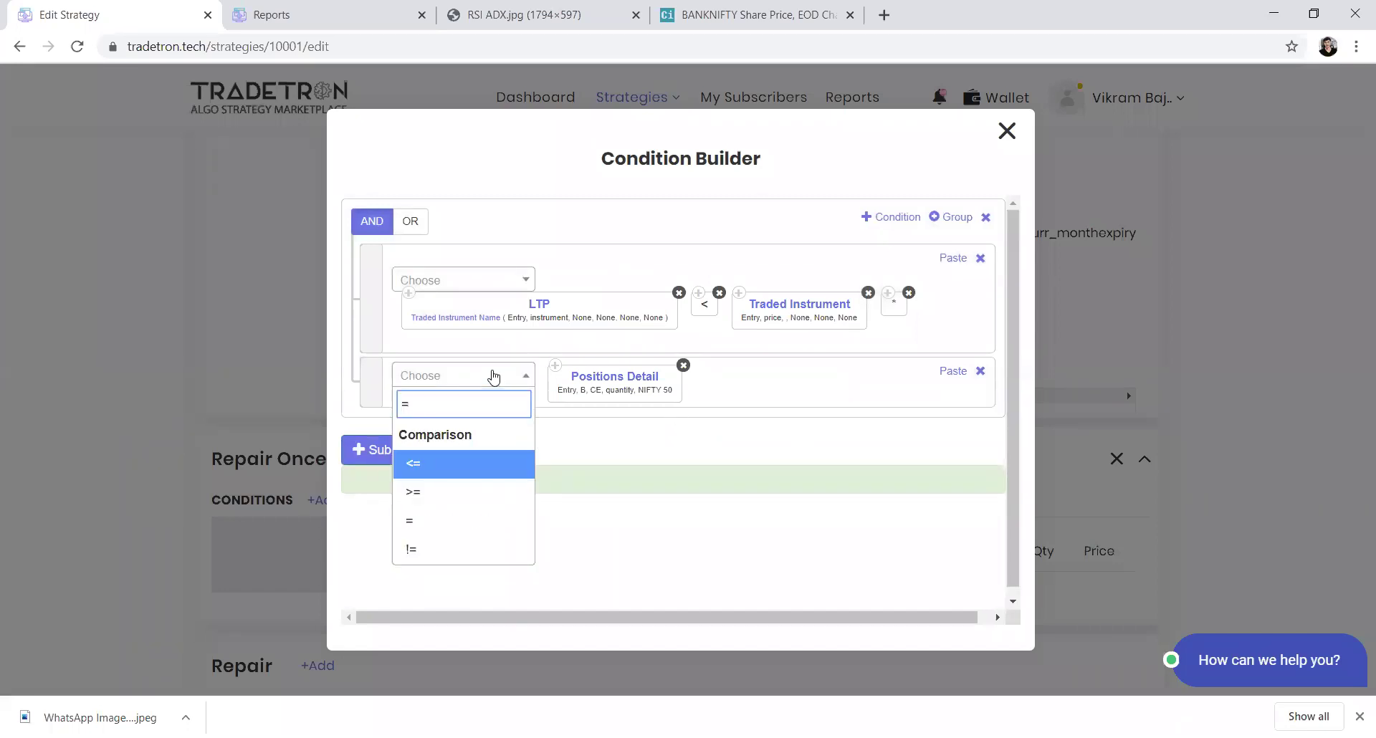
{"action": "key", "text": "Down"}
{"action": "key", "text": "Down"}
{"action": "key", "text": "Return"}
{"action": "left_click", "coordinate": [493, 375]}
{"action": "type", "text": "number"}
{"action": "key", "text": "Return"}
{"action": "key", "text": "Tab"}
{"action": "key", "text": "Return"}
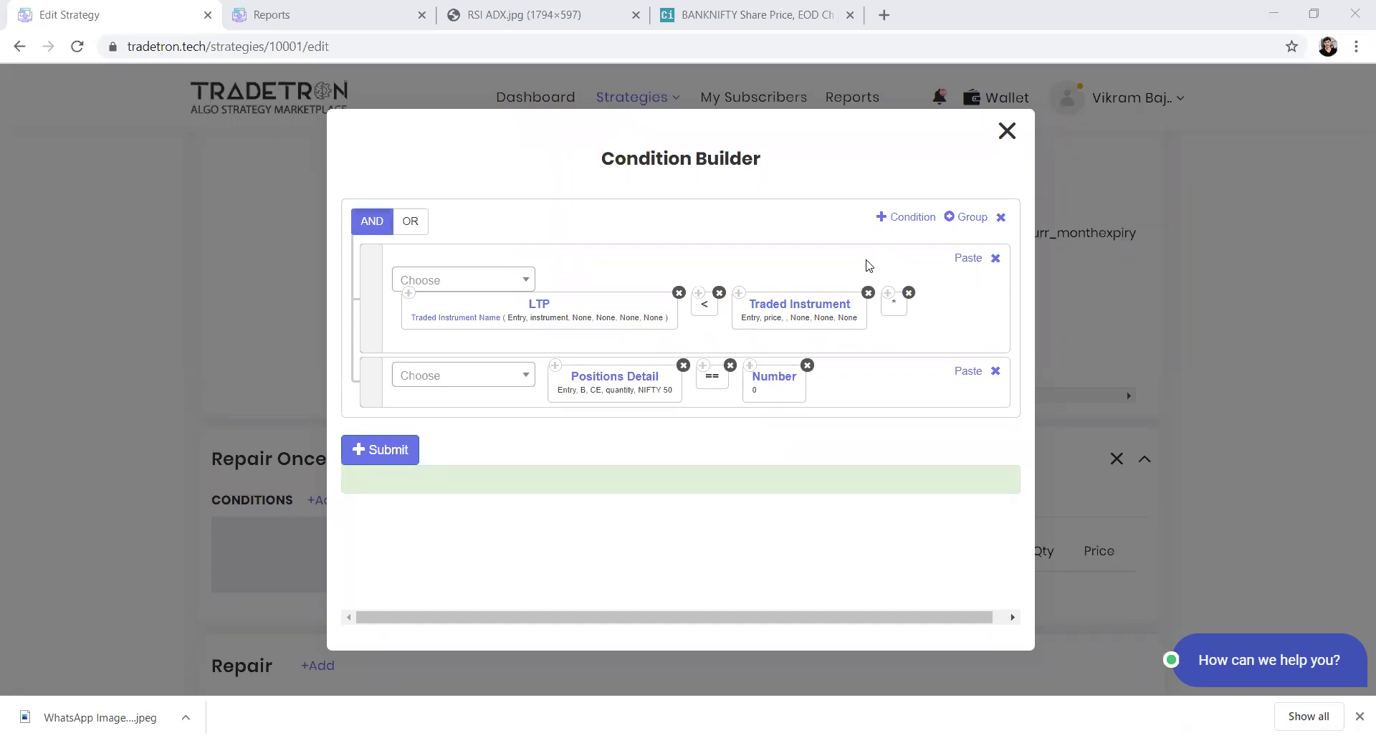
- Open tradetron.tech/html-view/strategy-templates in a new browser tab
{"action": "left_click", "coordinate": [883, 15]}
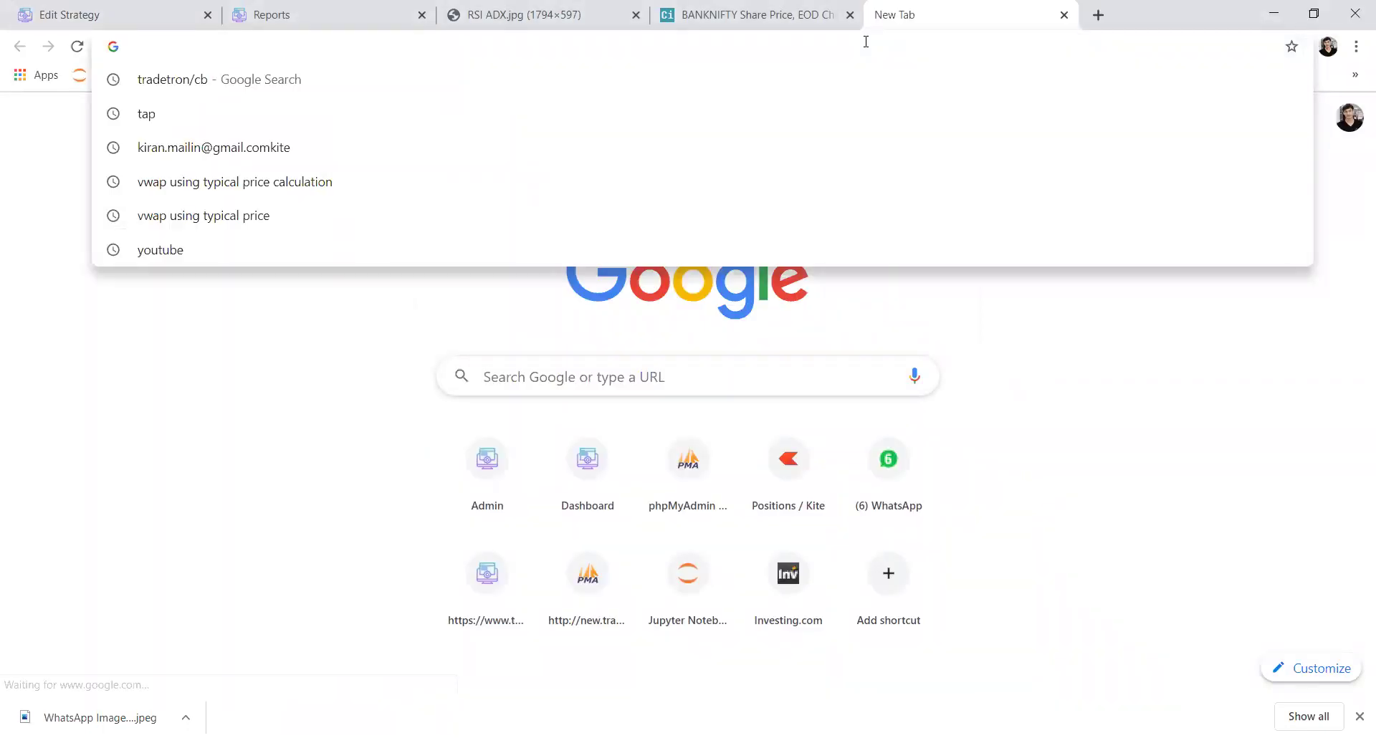
{"action": "type", "text": "tradetron.tech/"}
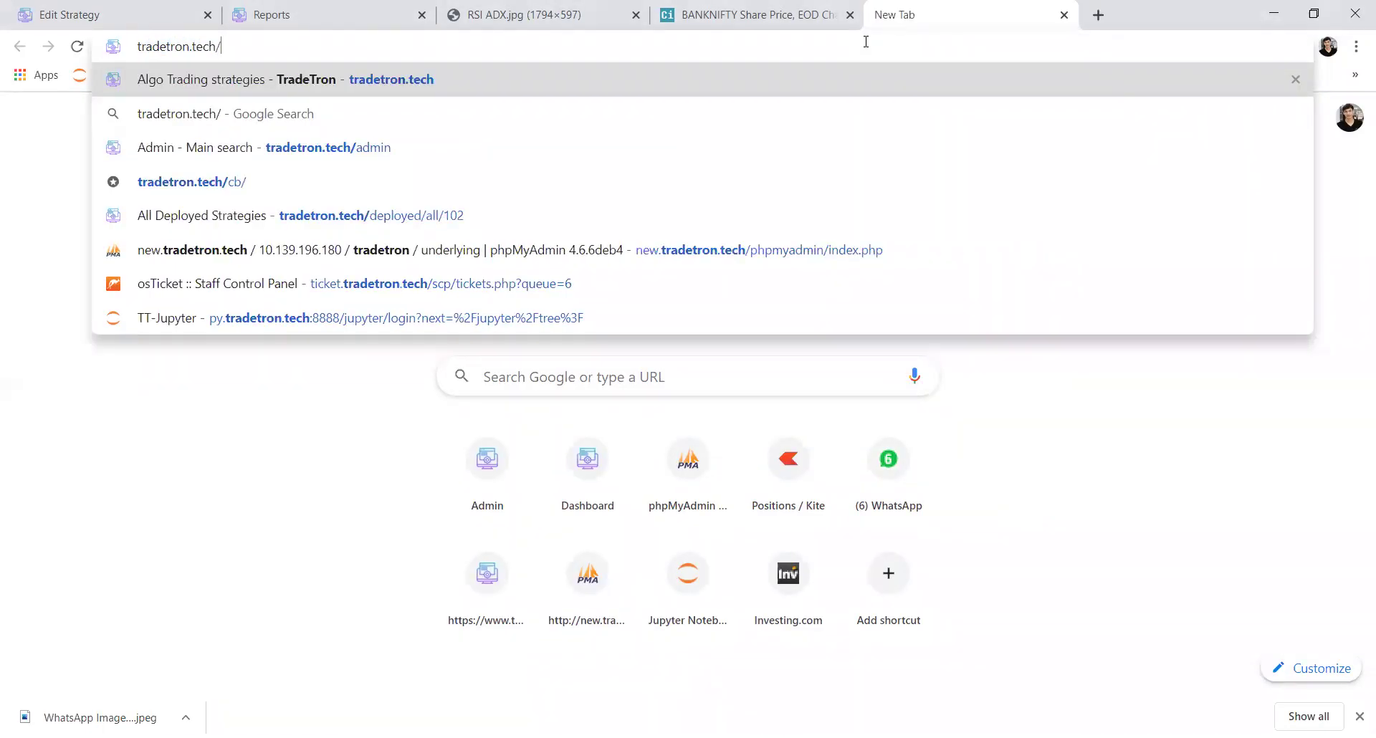
{"action": "type", "text": "hr"}
{"action": "key", "text": "BackSpace"}
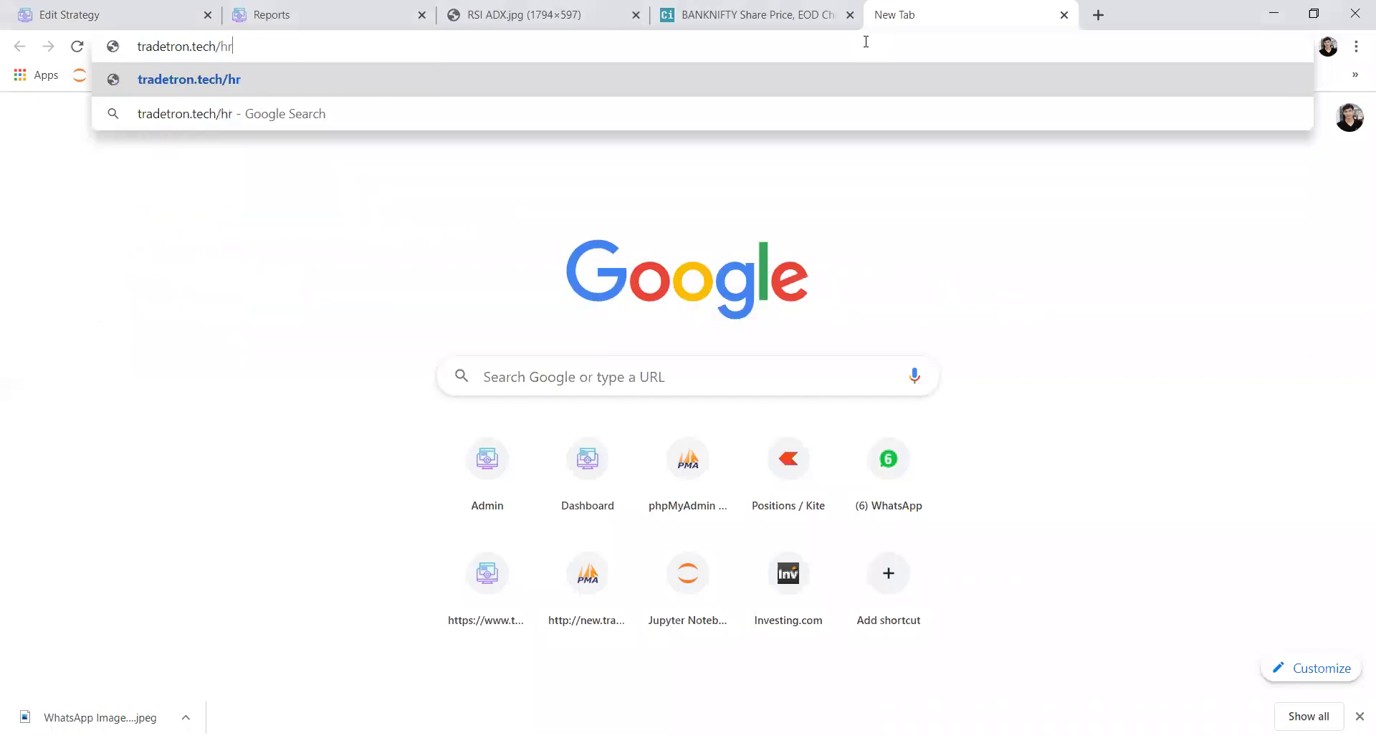
{"action": "type", "text": "t"}
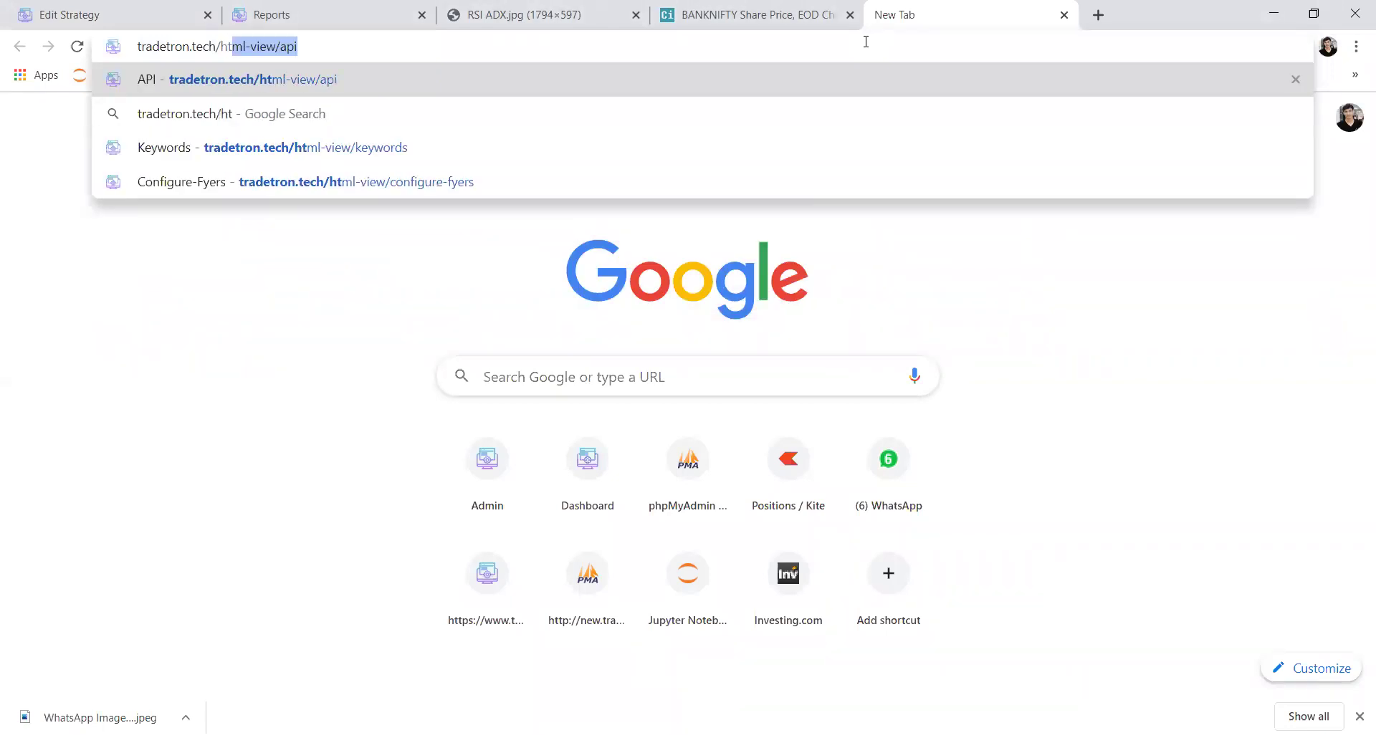
{"action": "key", "text": "Down"}
{"action": "key", "text": "Down"}
{"action": "key", "text": "BackSpace"}
{"action": "key", "text": "BackSpace"}
{"action": "key", "text": "BackSpace"}
{"action": "key", "text": "BackSpace"}
{"action": "key", "text": "BackSpace"}
{"action": "key", "text": "BackSpace"}
{"action": "key", "text": "BackSpace"}
{"action": "key", "text": "BackSpace"}
{"action": "type", "text": "strategy-templates"}
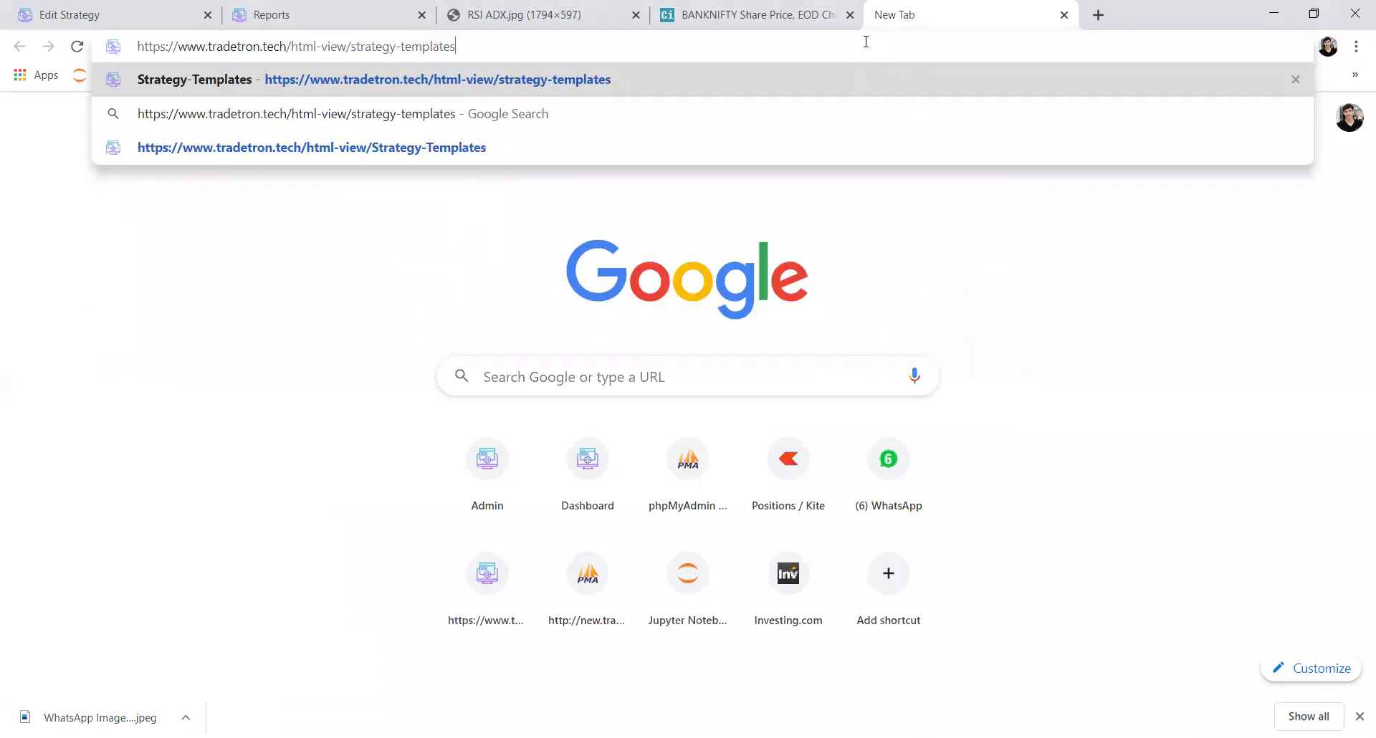
{"action": "key", "text": "Return"}
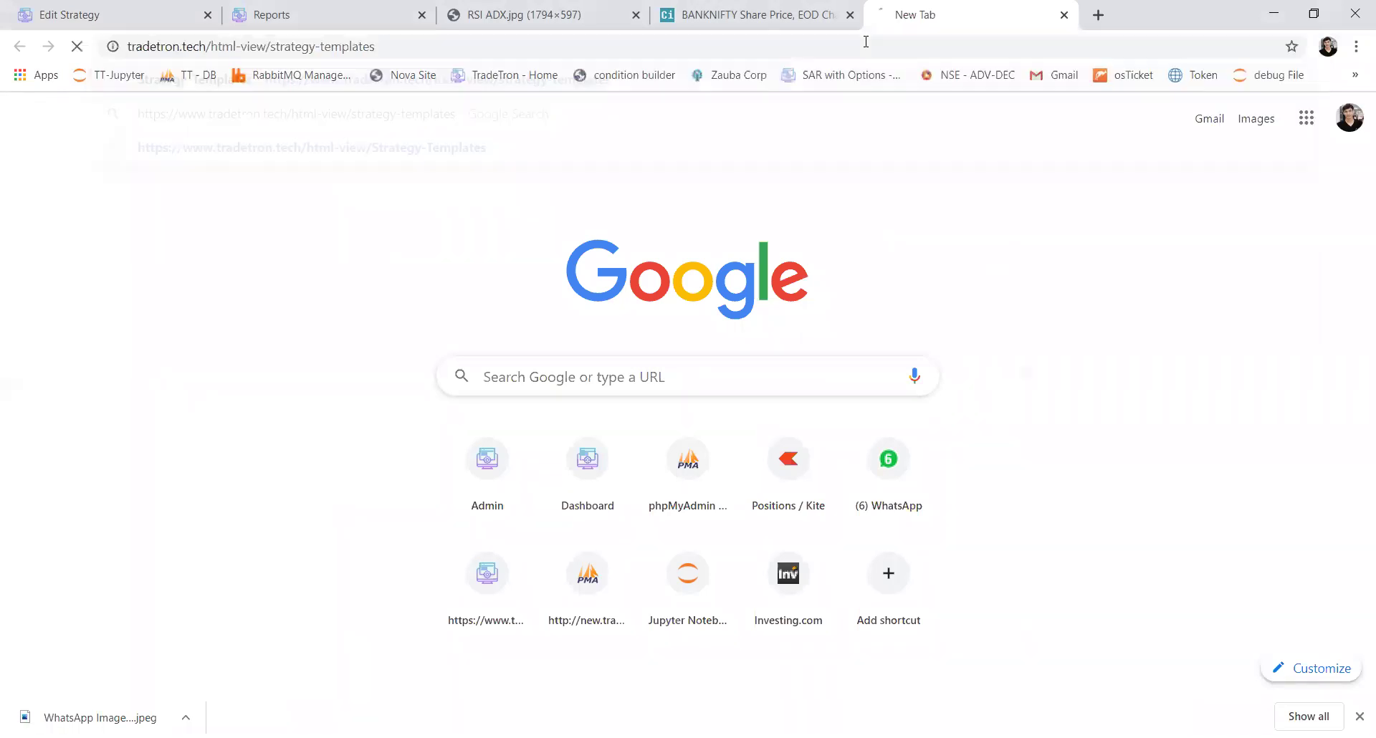
- Look through the free strategy templates and select the address of the templates page
{"action": "scroll", "coordinate": [502, 479], "scroll_direction": "down", "scroll_amount": 13}
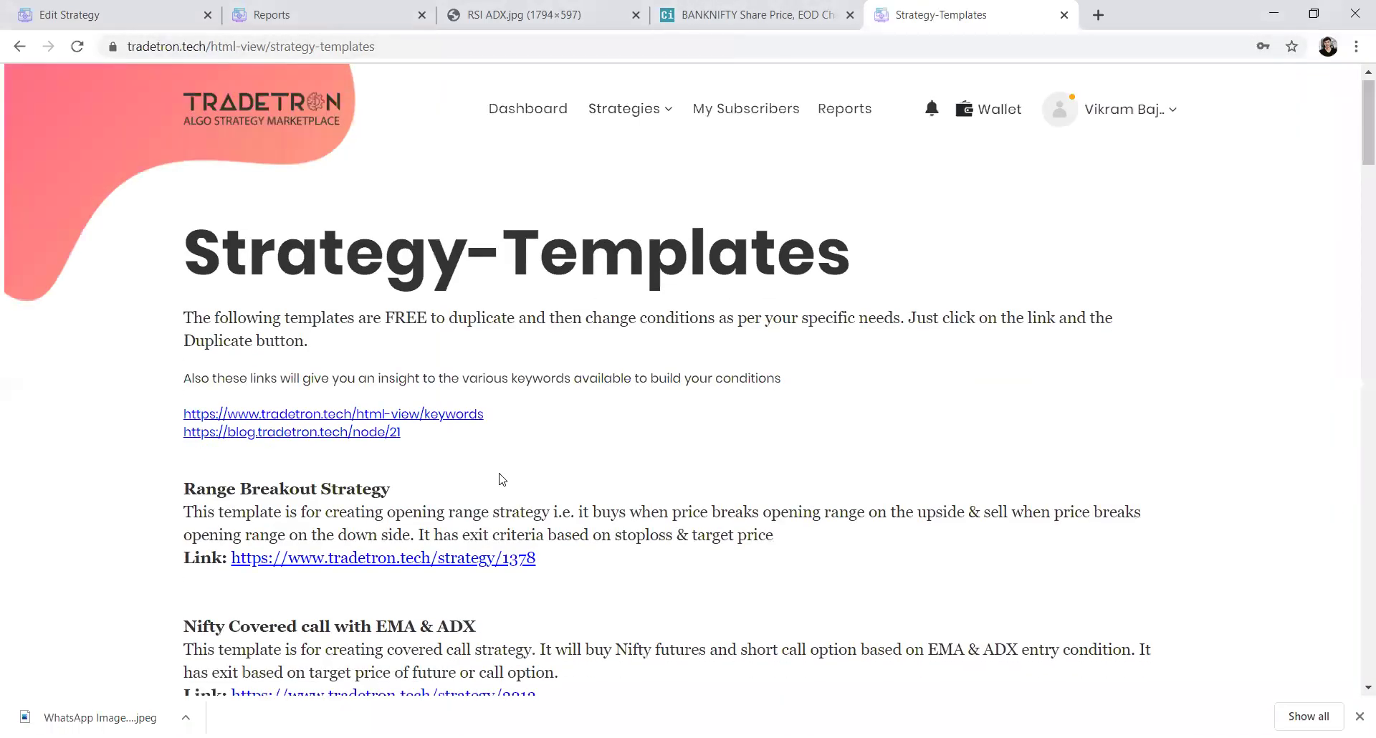
{"action": "scroll", "coordinate": [502, 479], "scroll_direction": "down", "scroll_amount": 12}
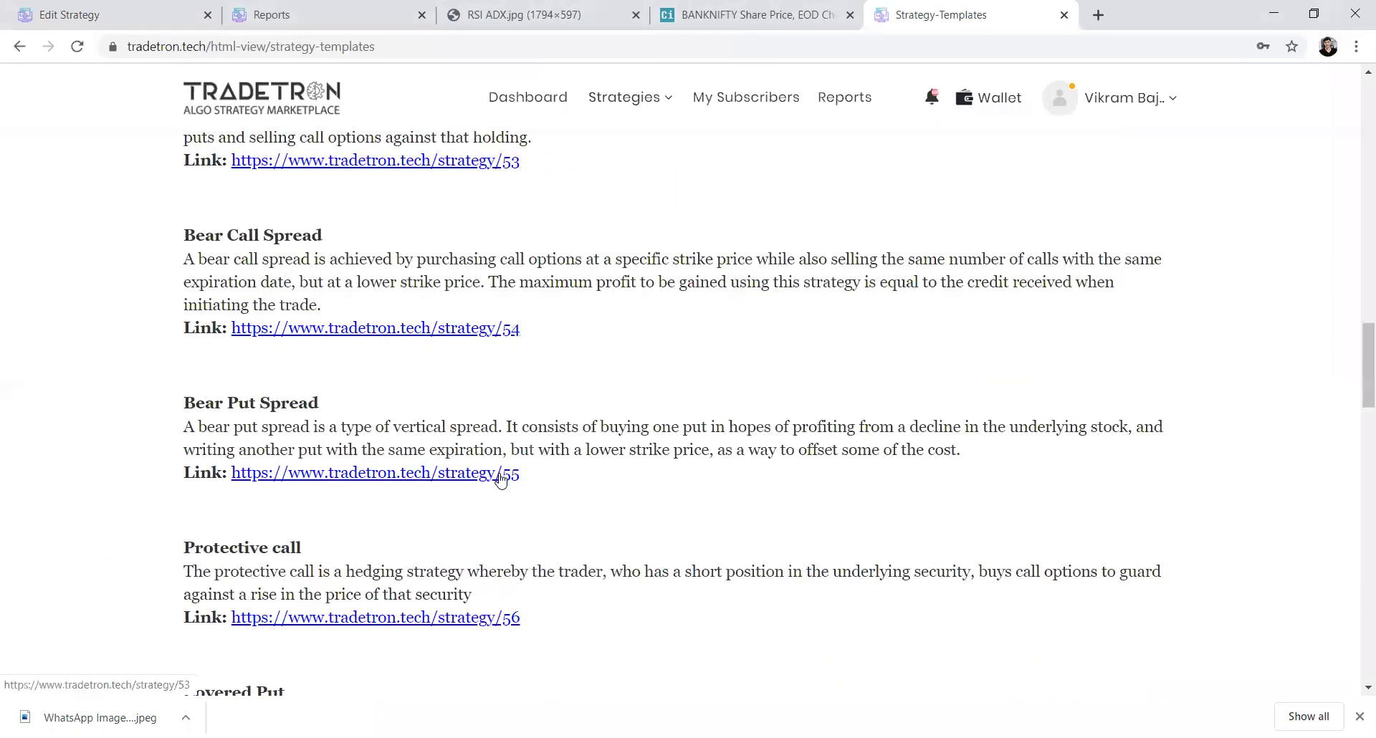
{"action": "scroll", "coordinate": [502, 479], "scroll_direction": "up", "scroll_amount": 12}
{"action": "scroll", "coordinate": [502, 479], "scroll_direction": "up", "scroll_amount": 8}
{"action": "left_click", "coordinate": [406, 53]}
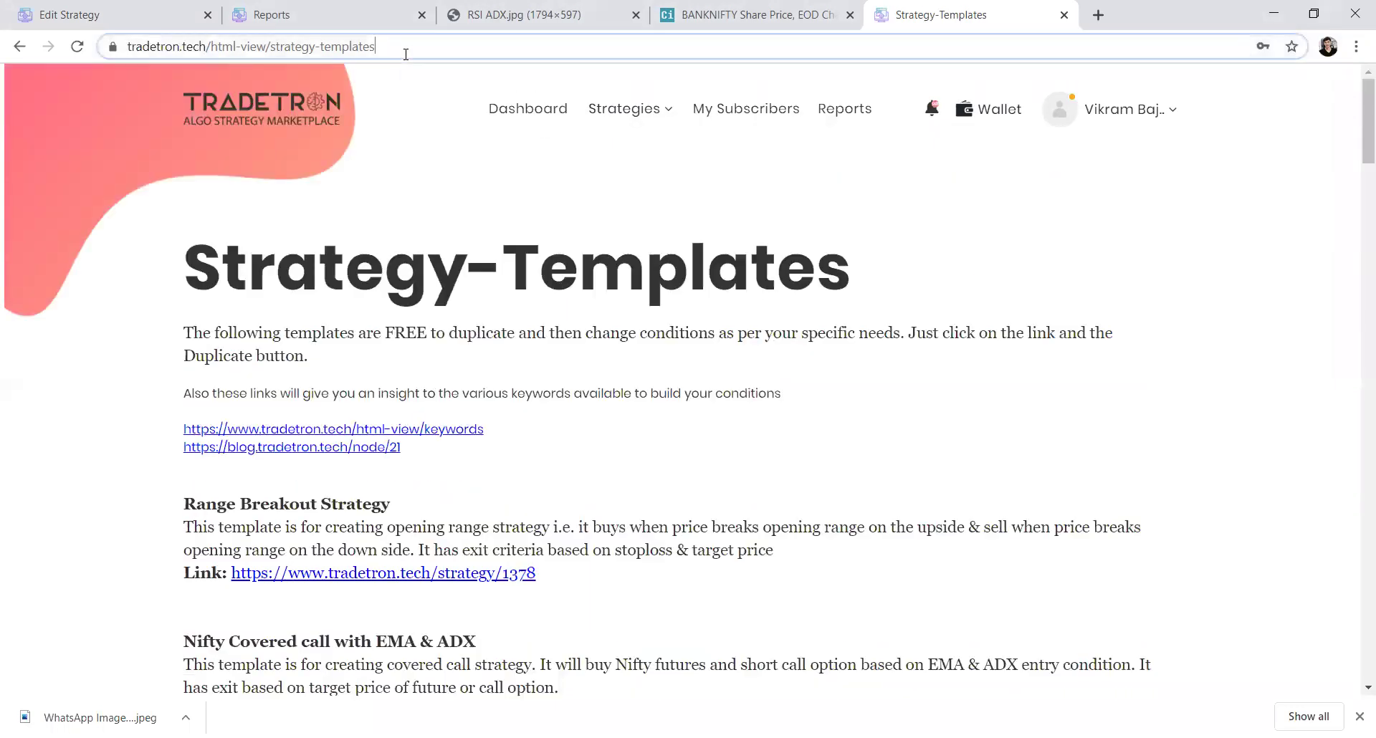
{"action": "key", "text": "ctrl+a"}
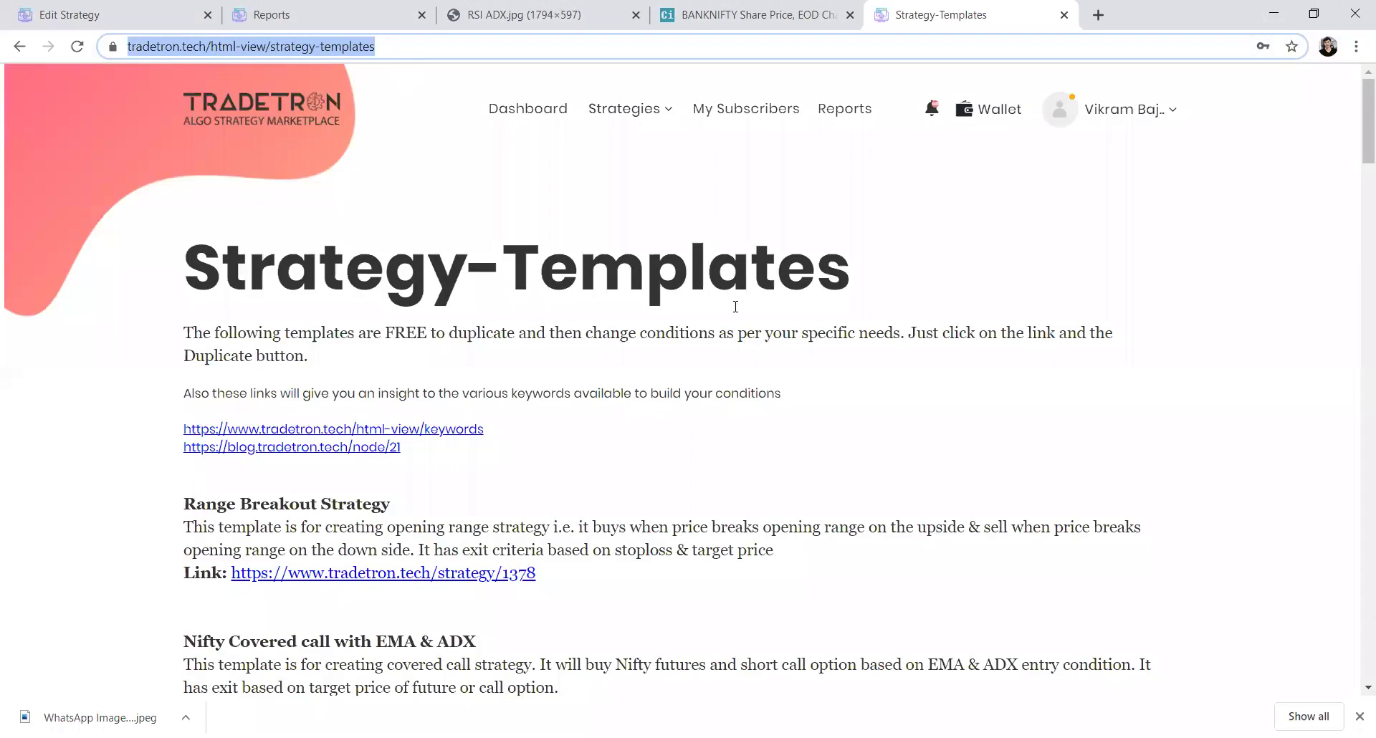
{"action": "key", "text": "super"}
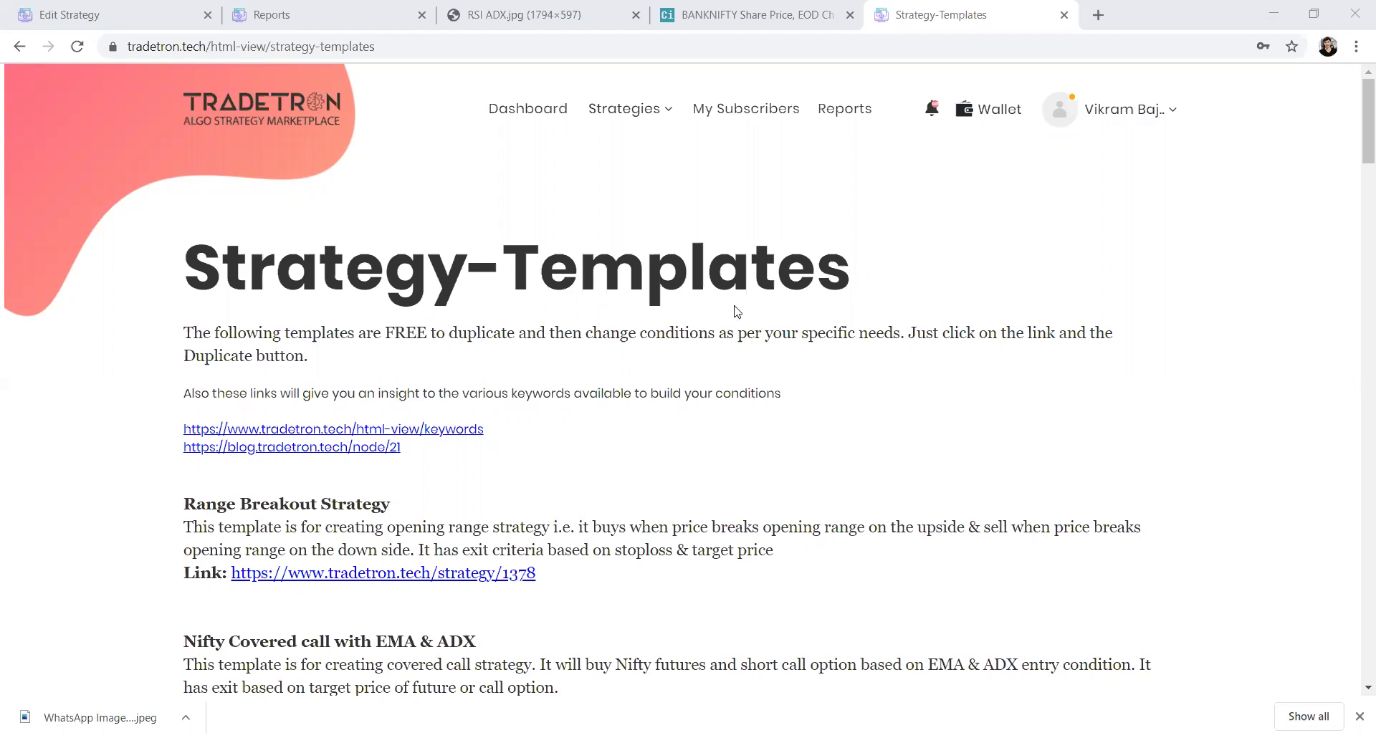
- Return to the strategy being edited and submit the Repair Once condition combining LTP and Positions Detail
{"action": "left_click", "coordinate": [131, 7]}
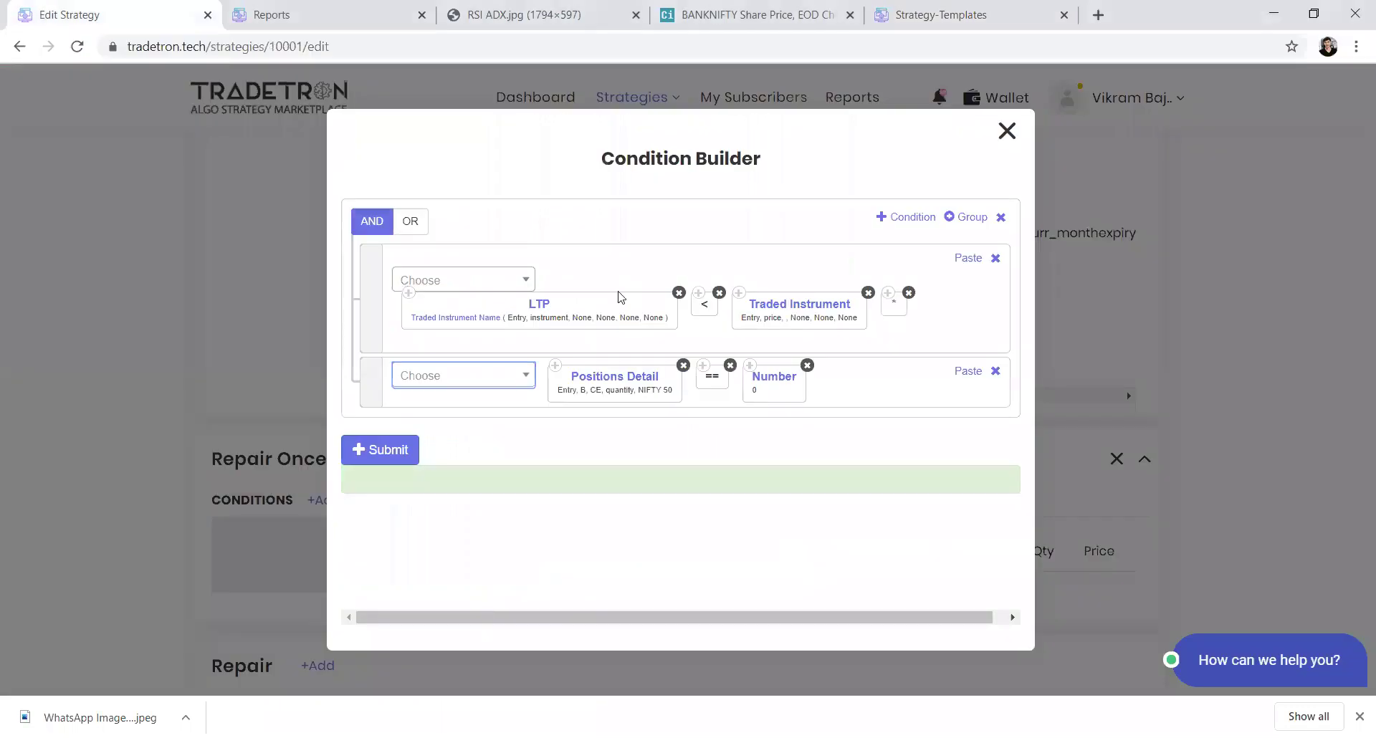
{"action": "left_click", "coordinate": [824, 165]}
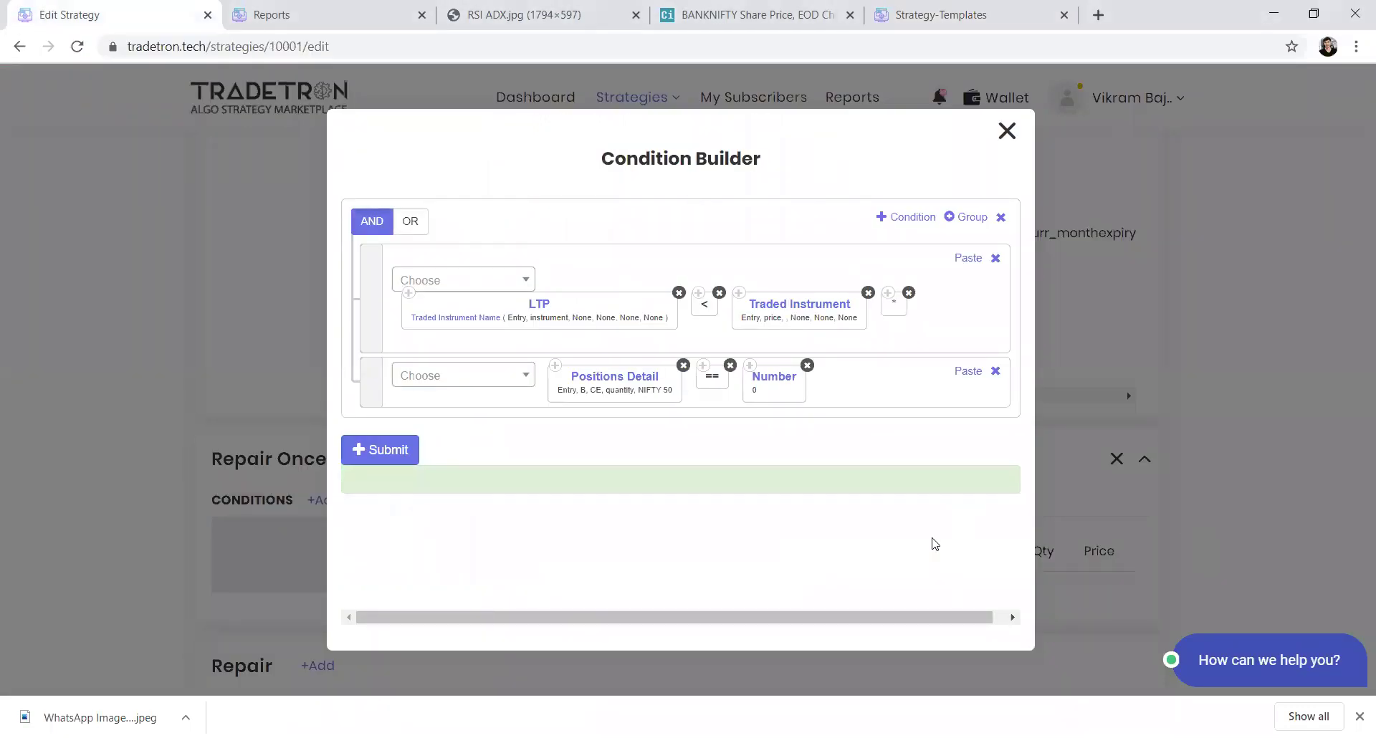
{"action": "left_click", "coordinate": [368, 445]}
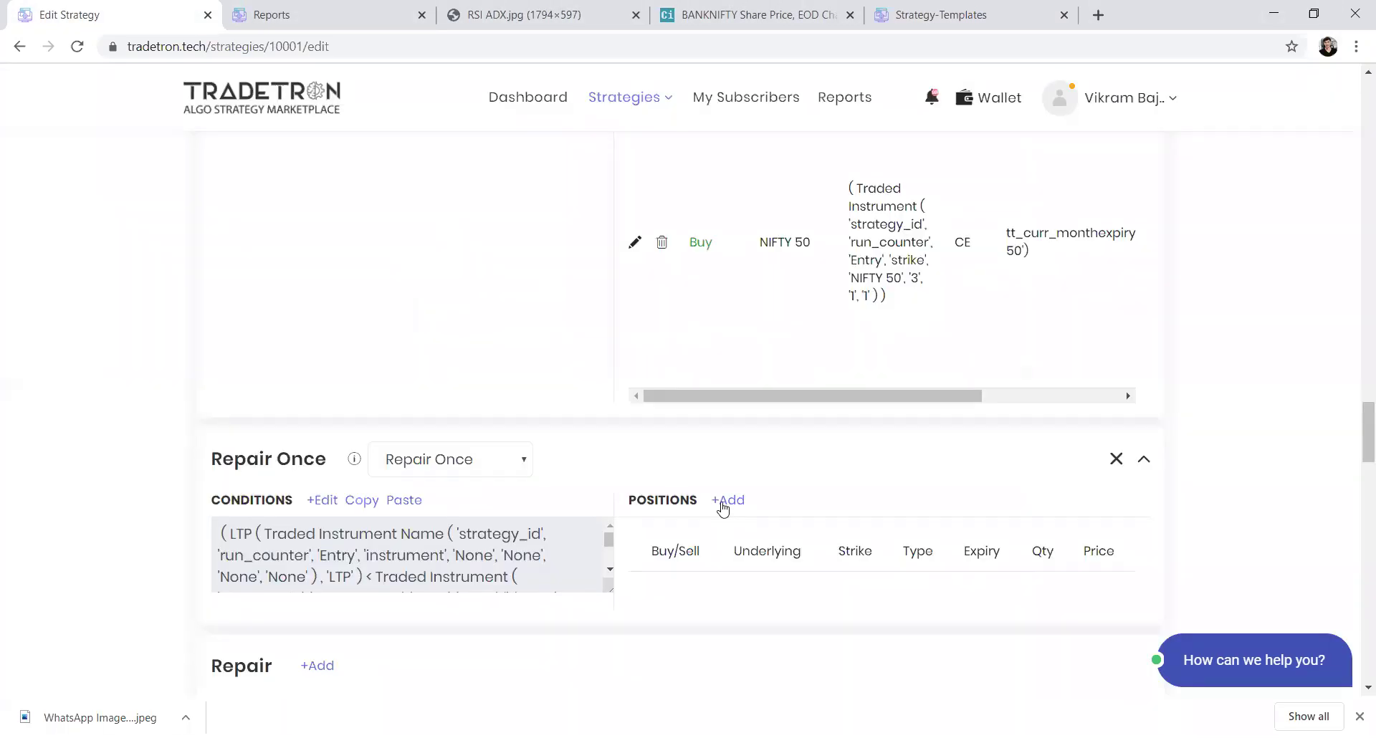
- Start a Buy position for the new Repair Once on exchange NFO with type Put
{"action": "left_click", "coordinate": [725, 499]}
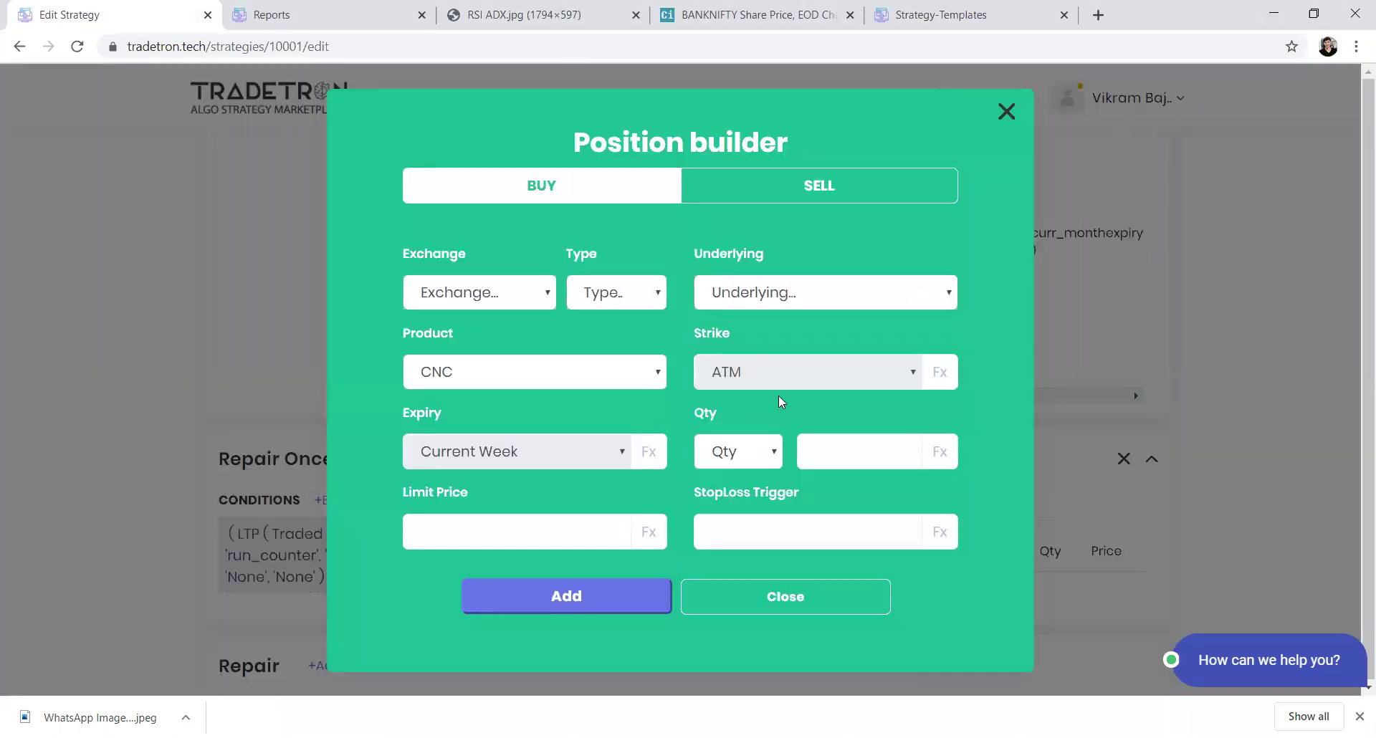
{"action": "left_click", "coordinate": [545, 301]}
{"action": "left_click", "coordinate": [616, 292]}
{"action": "left_click", "coordinate": [649, 349]}
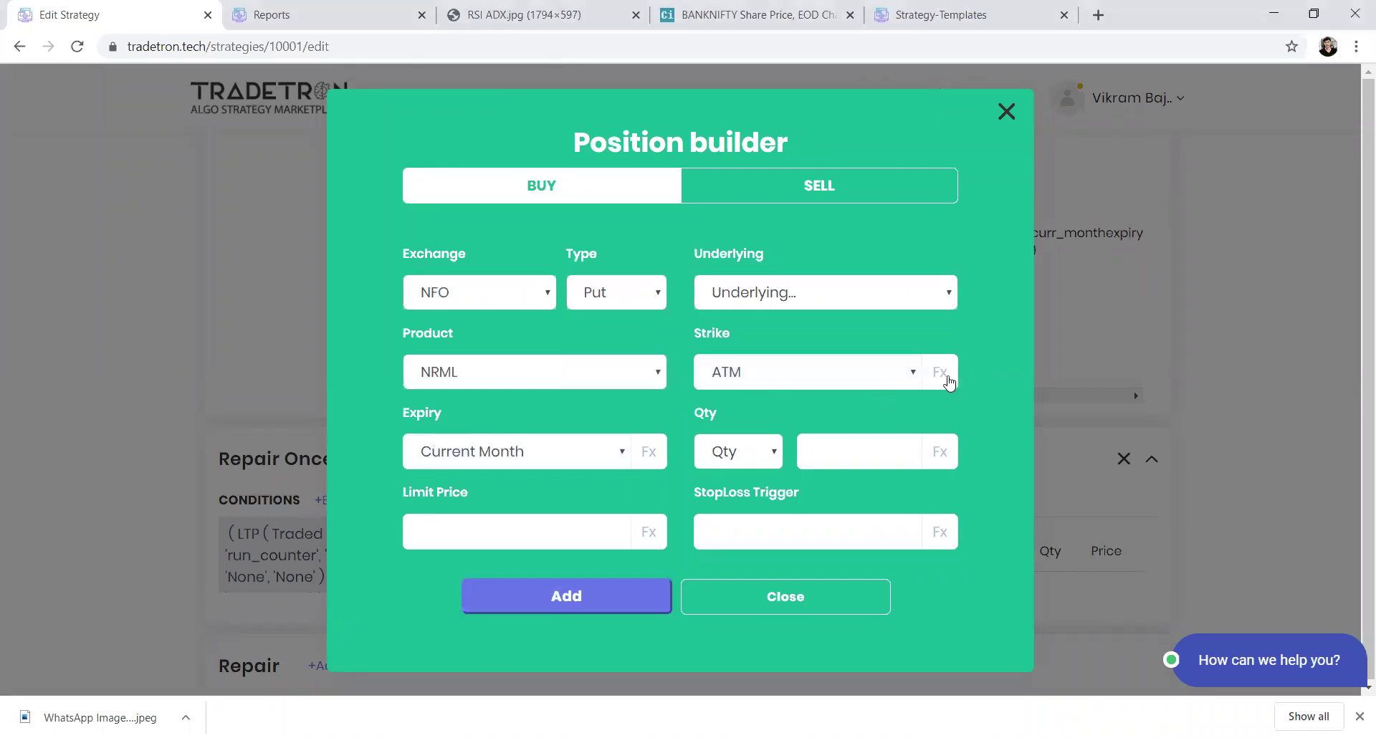
- Switch the position's strike to a formula (Fx) and choose the ATM keyword for it
{"action": "left_click", "coordinate": [909, 374]}
{"action": "left_click", "coordinate": [873, 429]}
{"action": "left_click", "coordinate": [941, 372]}
{"action": "left_click", "coordinate": [389, 258]}
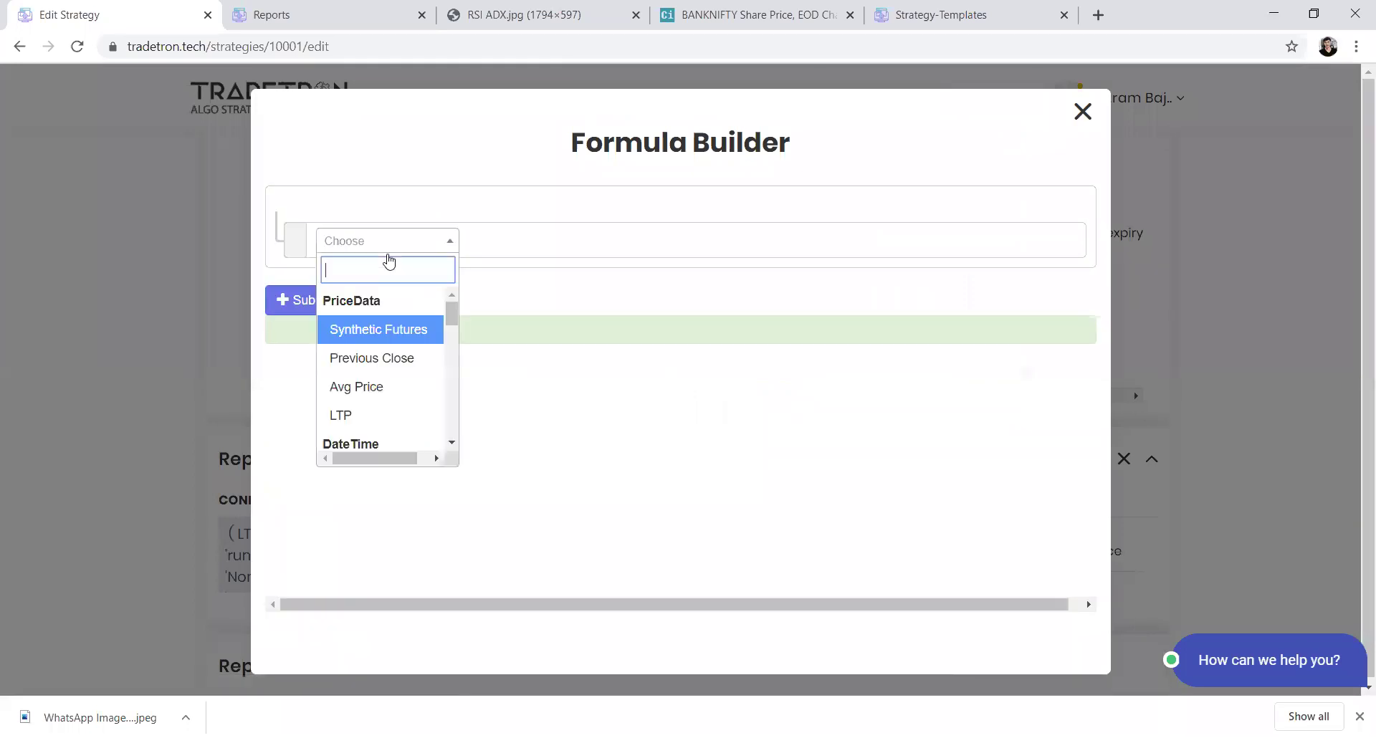
{"action": "type", "text": "atm"}
{"action": "key", "text": "Down"}
{"action": "key", "text": "Down"}
{"action": "key", "text": "Return"}
- Set the ATM keyword's underlying to NIFTY 50 with -2 steps, and discard the formula and the position
{"action": "key", "text": "Tab"}
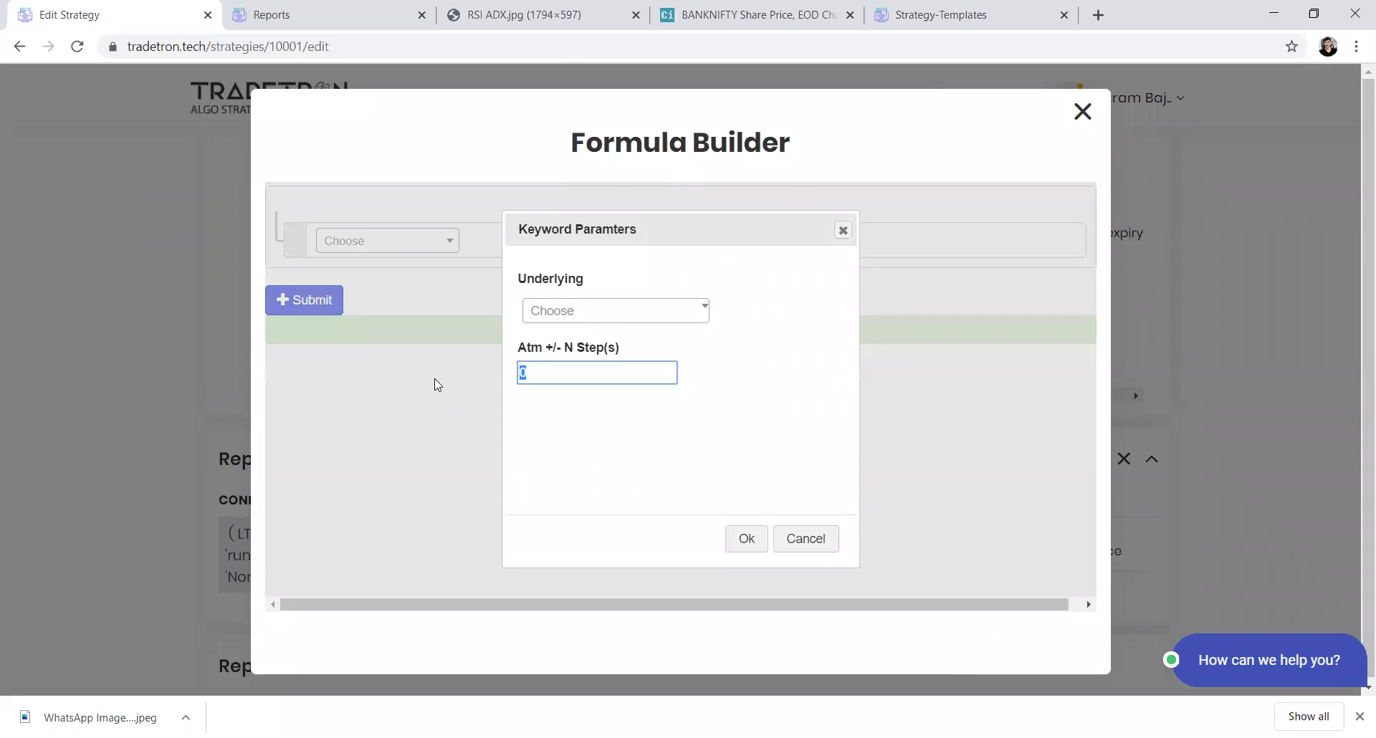
{"action": "type", "text": "2"}
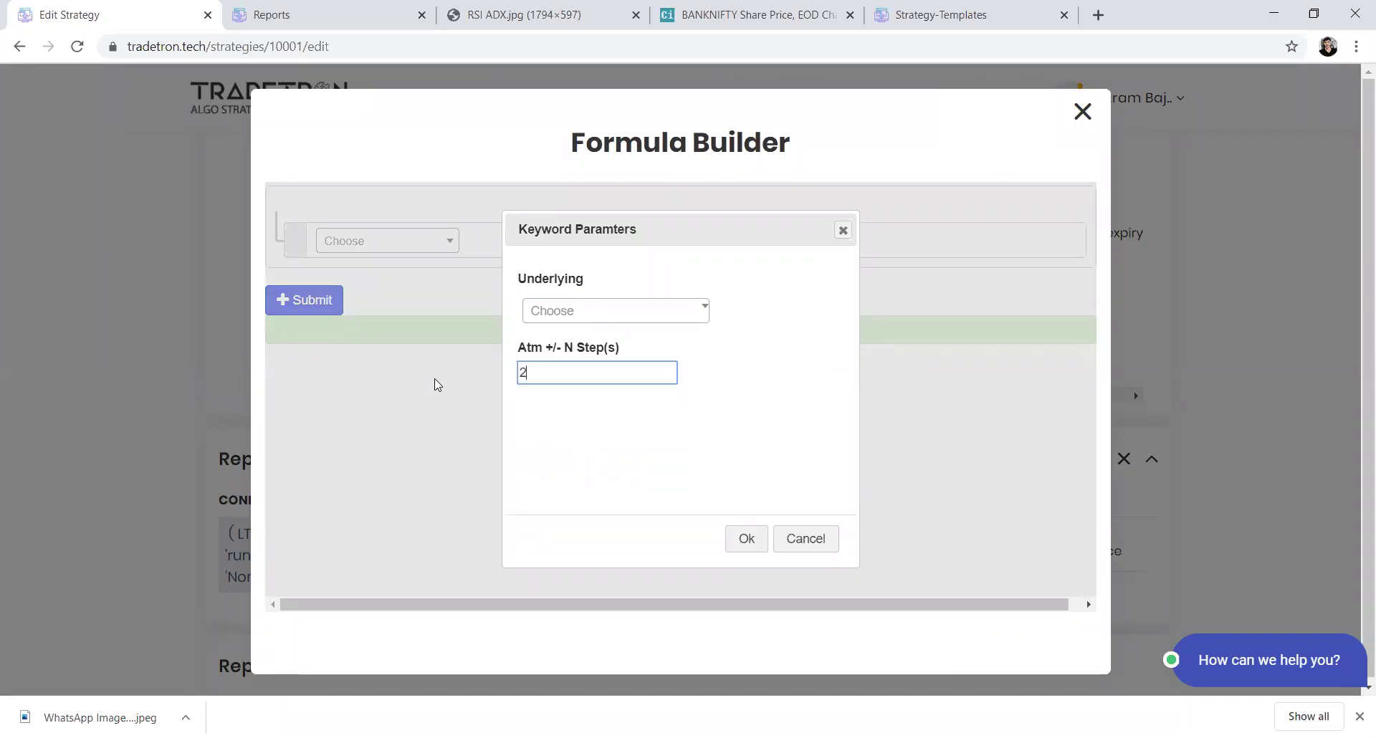
{"action": "left_click", "coordinate": [609, 315]}
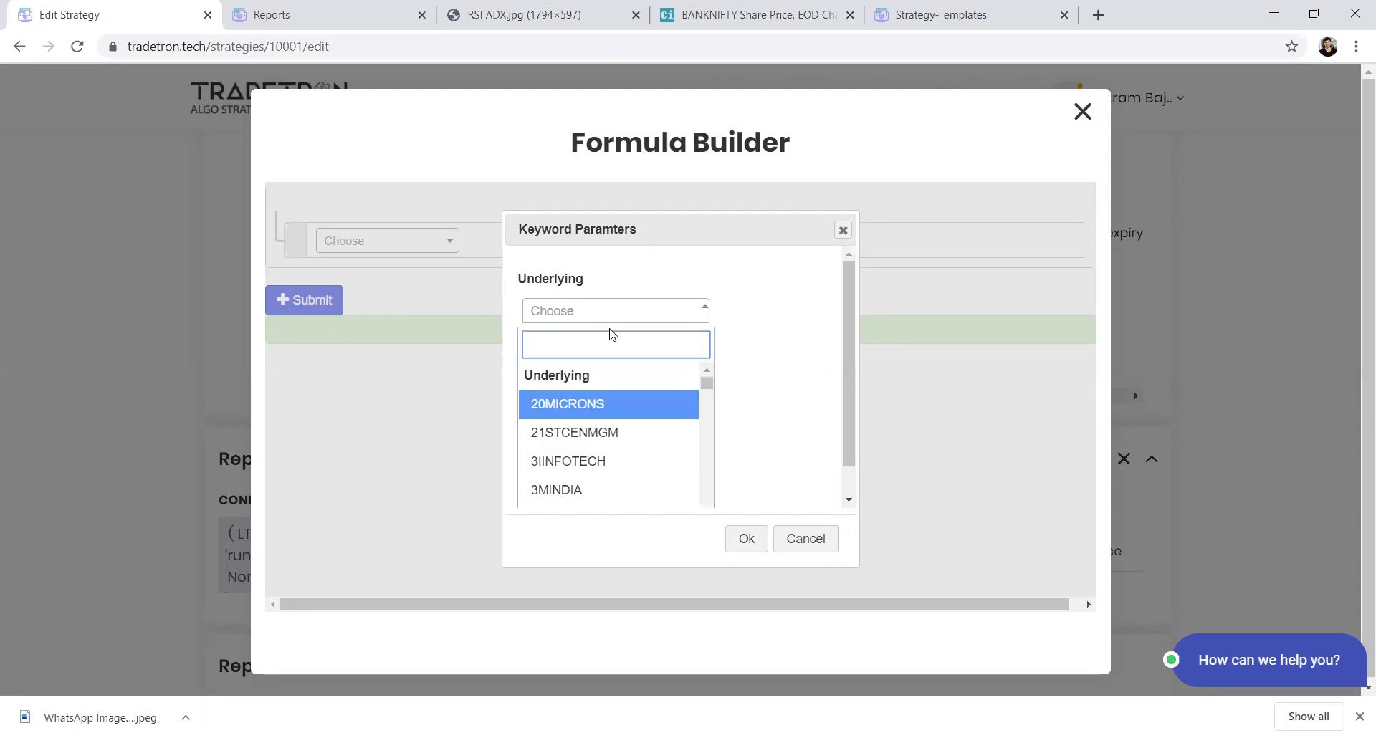
{"action": "type", "text": "nifty"}
{"action": "key", "text": "Return"}
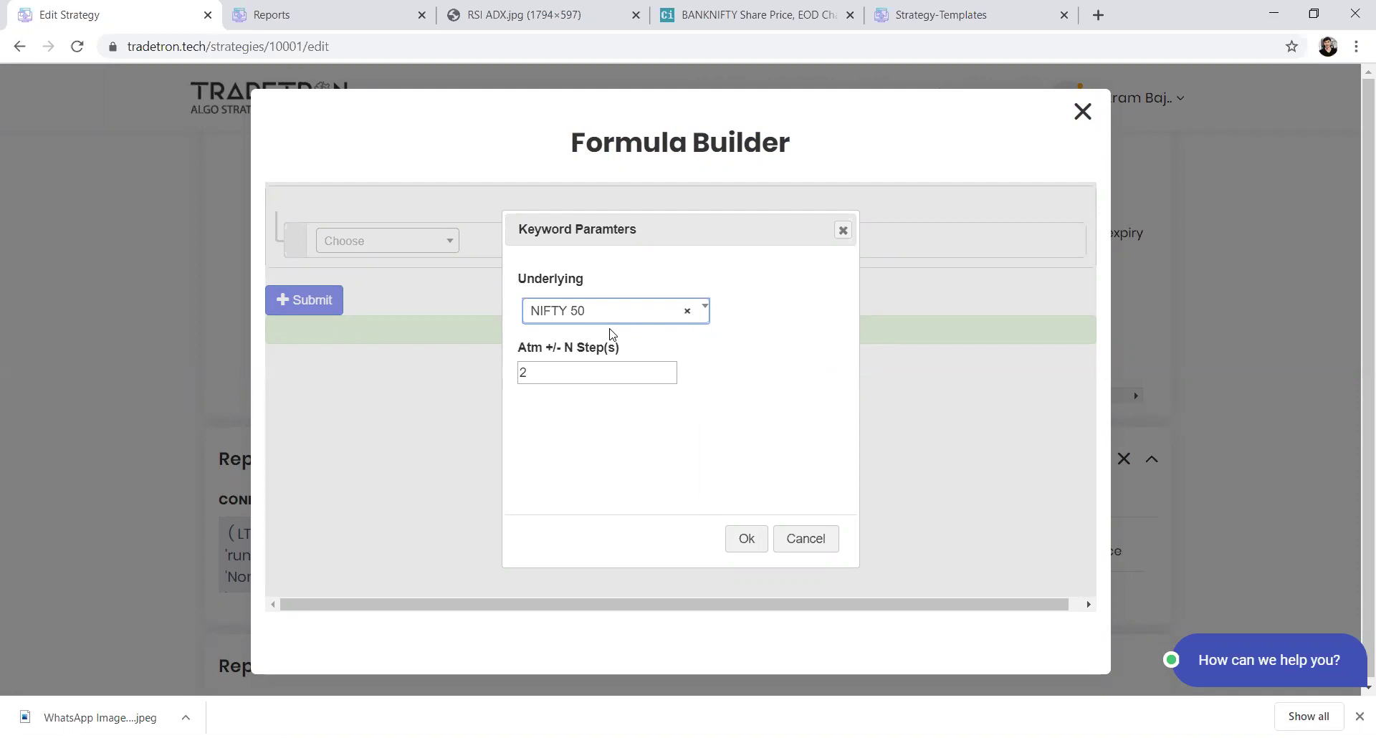
{"action": "key", "text": "Tab"}
{"action": "type", "text": "-2"}
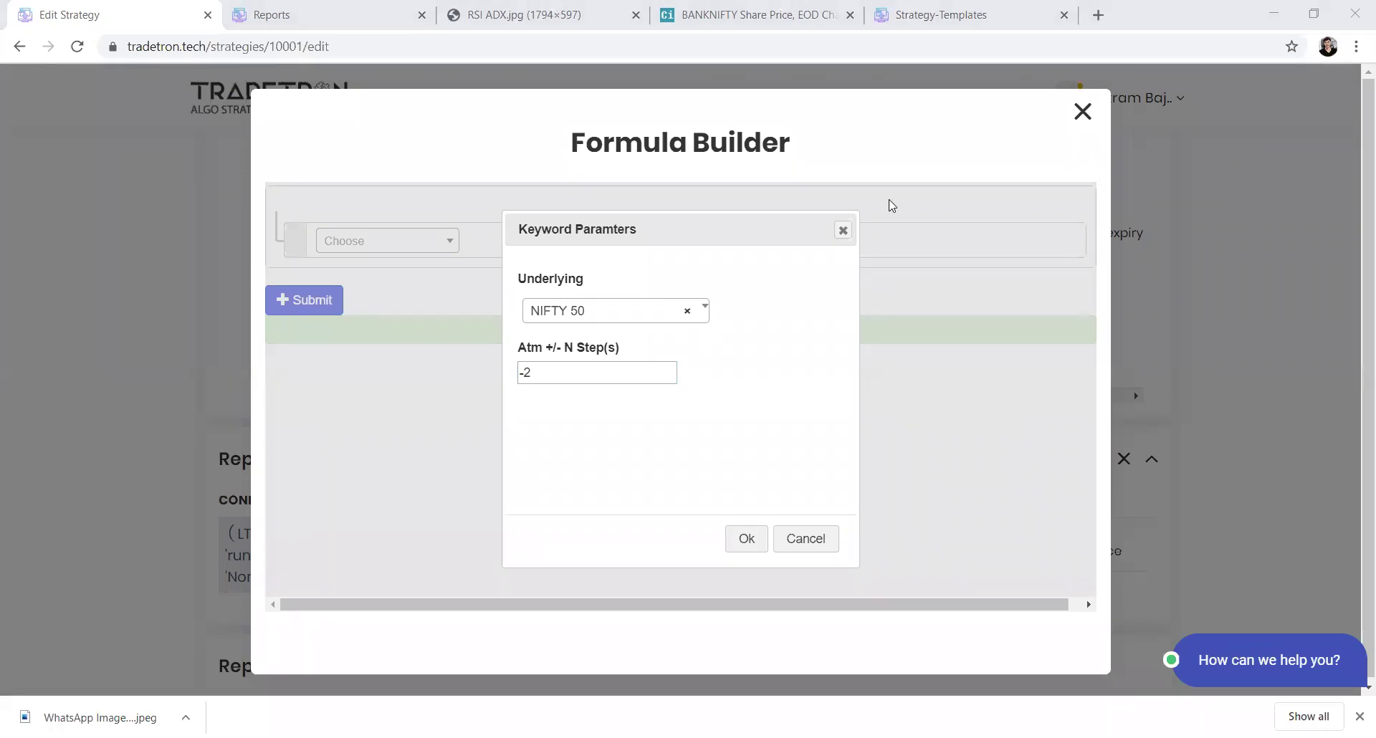
{"action": "left_click", "coordinate": [931, 417]}
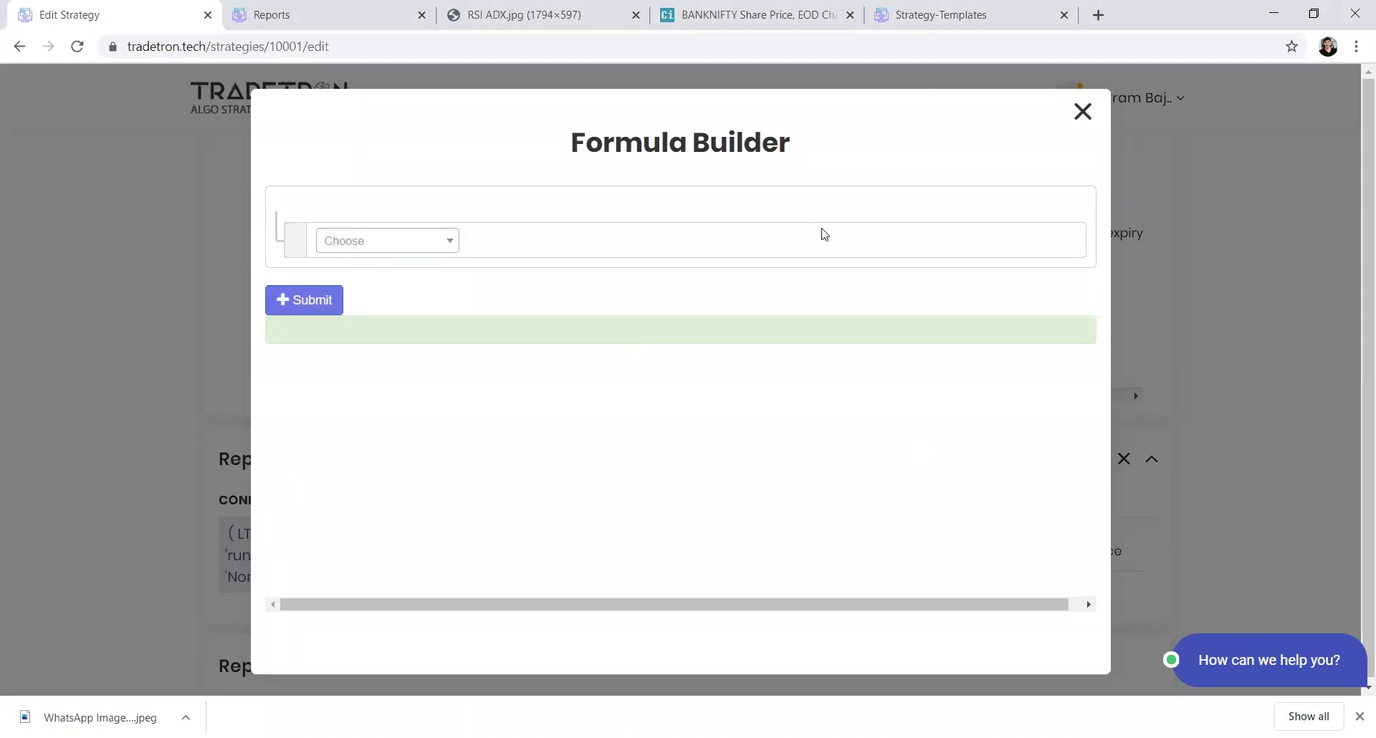
{"action": "key", "text": "Escape"}
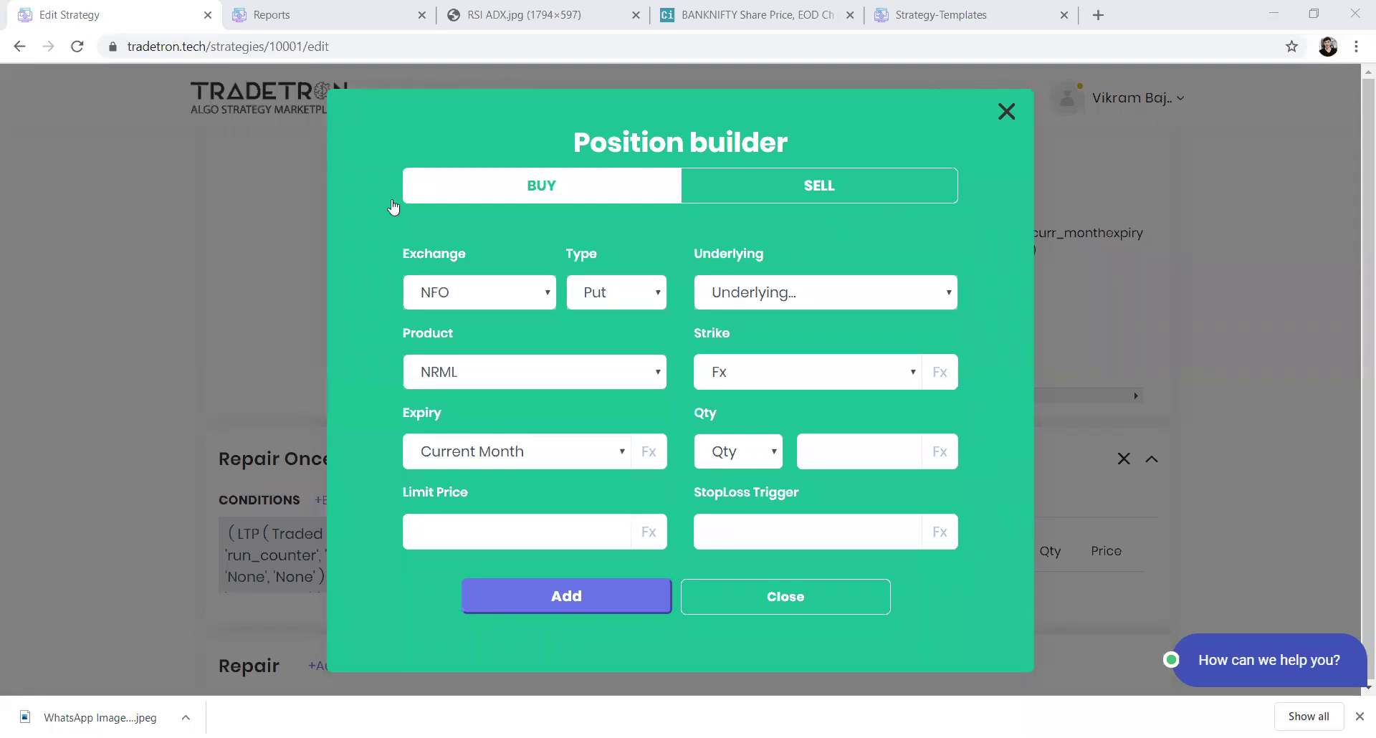
{"action": "left_click", "coordinate": [357, 297]}
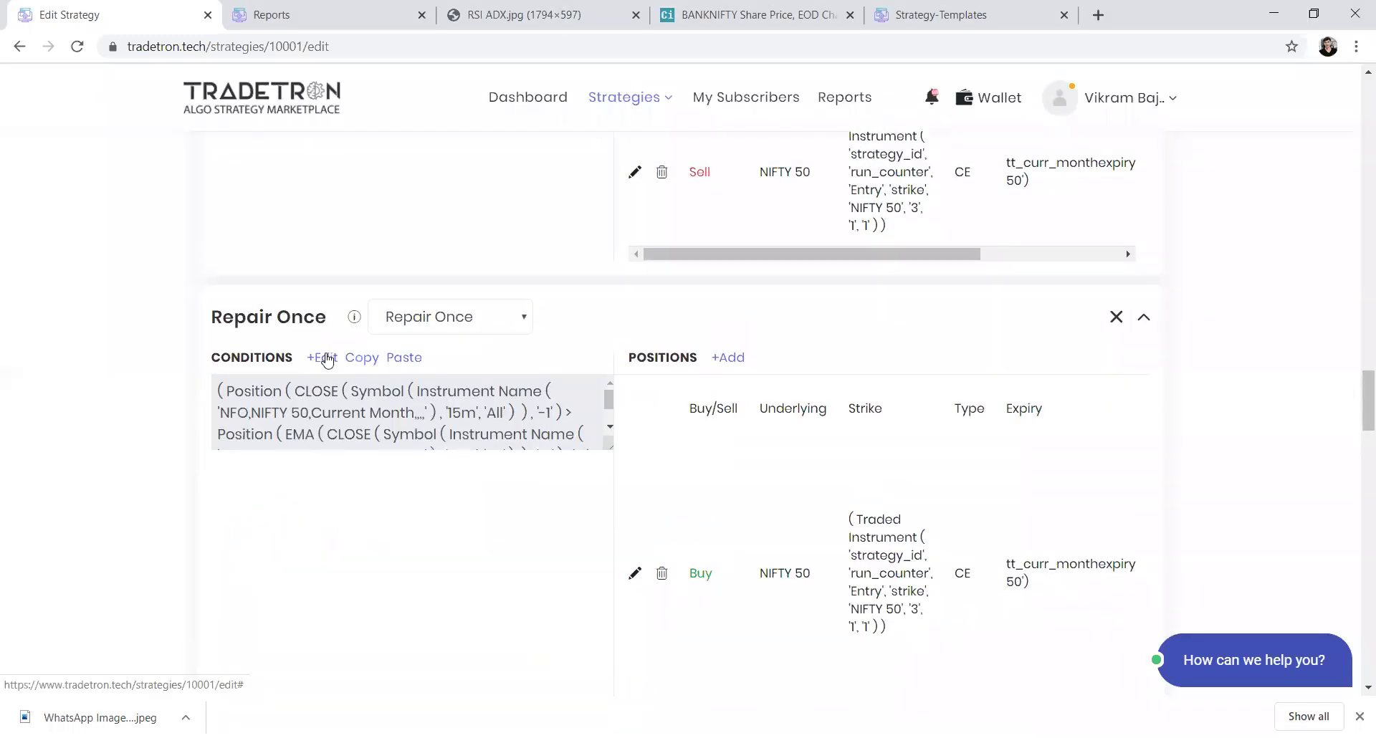
- Add a condition with the Week Day keyword for exchange NSE to the Repair Once that compares close with EMA
{"action": "left_click", "coordinate": [324, 356]}
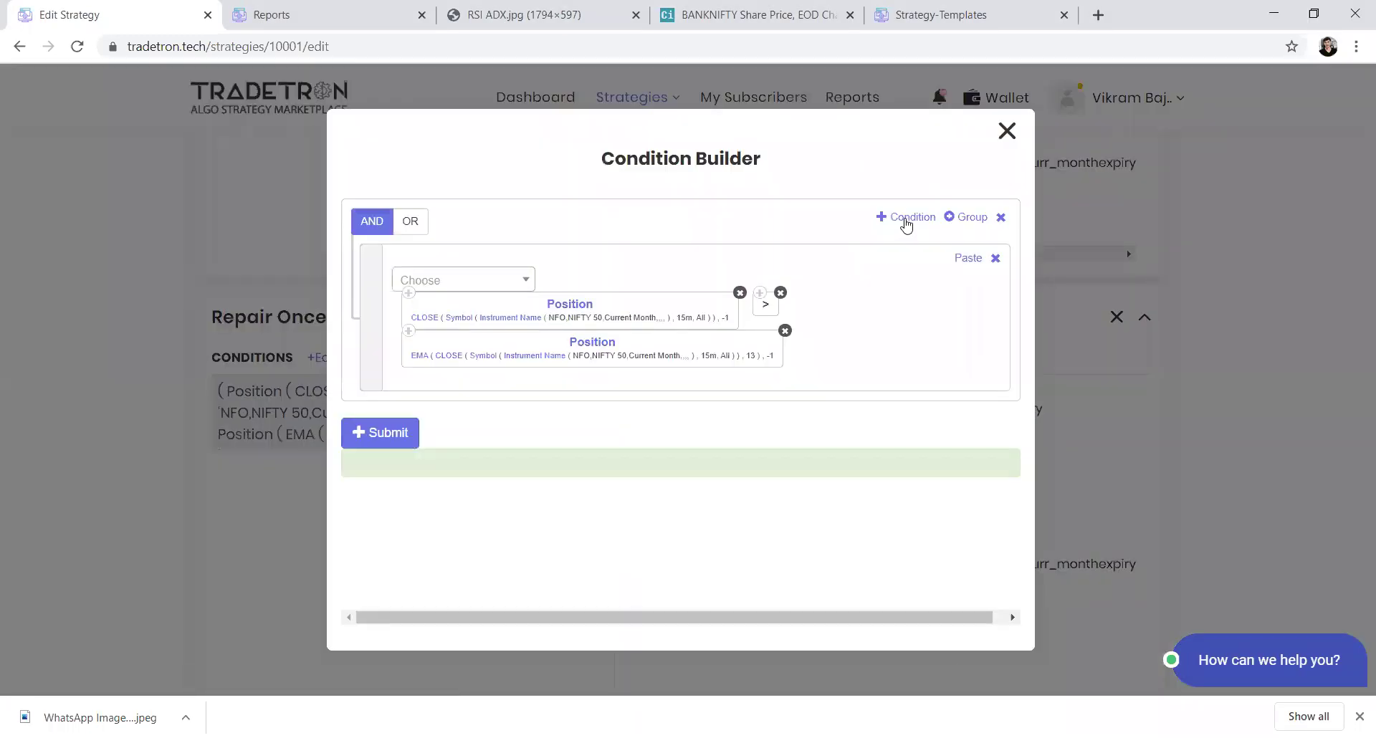
{"action": "left_click", "coordinate": [890, 224]}
{"action": "left_click", "coordinate": [456, 423]}
{"action": "type", "text": "week"}
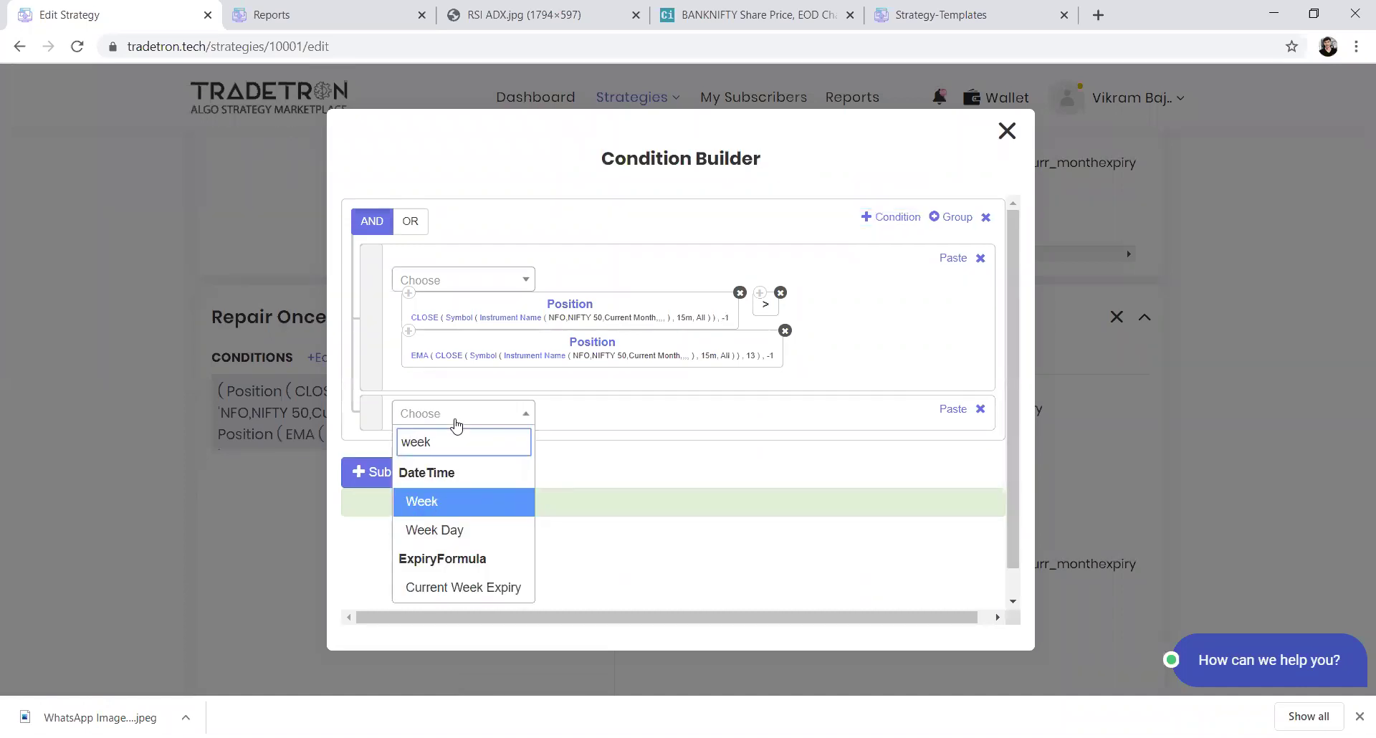
{"action": "key", "text": "Down"}
{"action": "key", "text": "Return"}
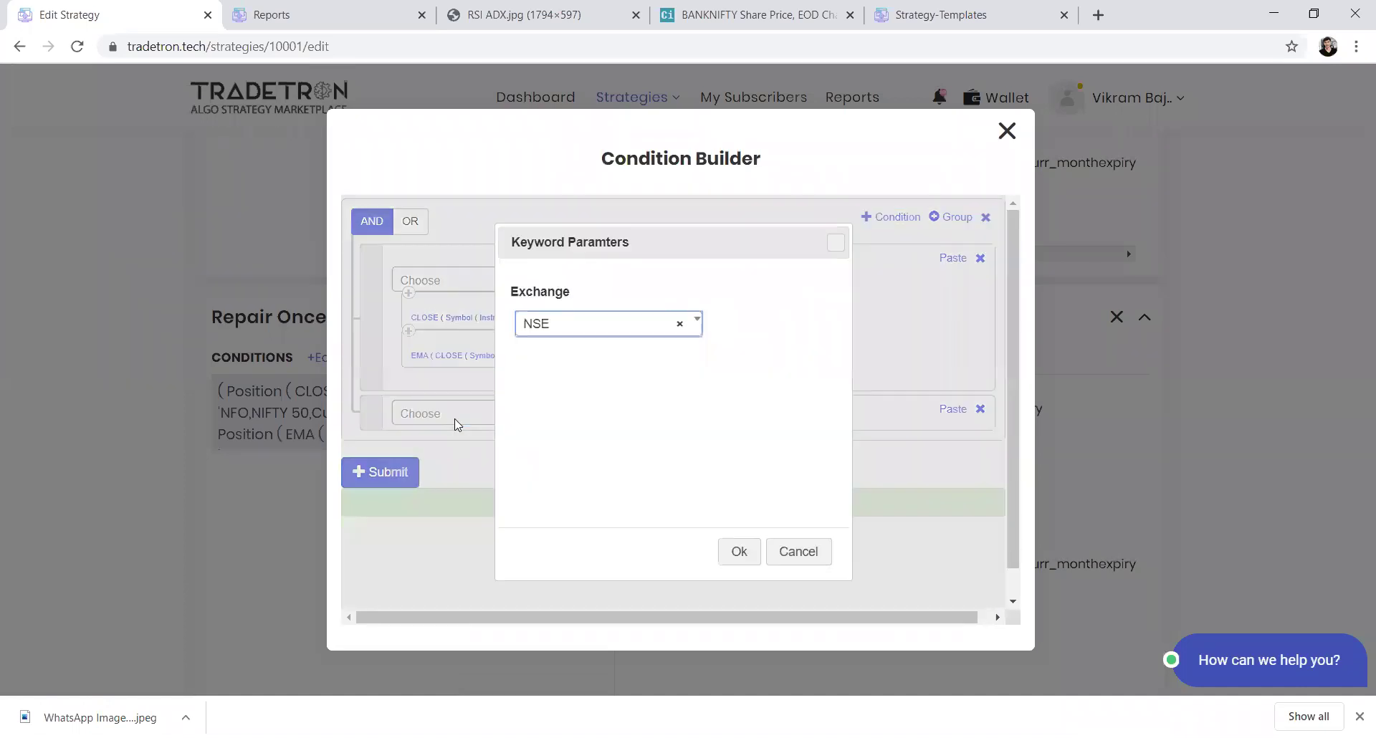
{"action": "key", "text": "Tab"}
{"action": "key", "text": "Return"}
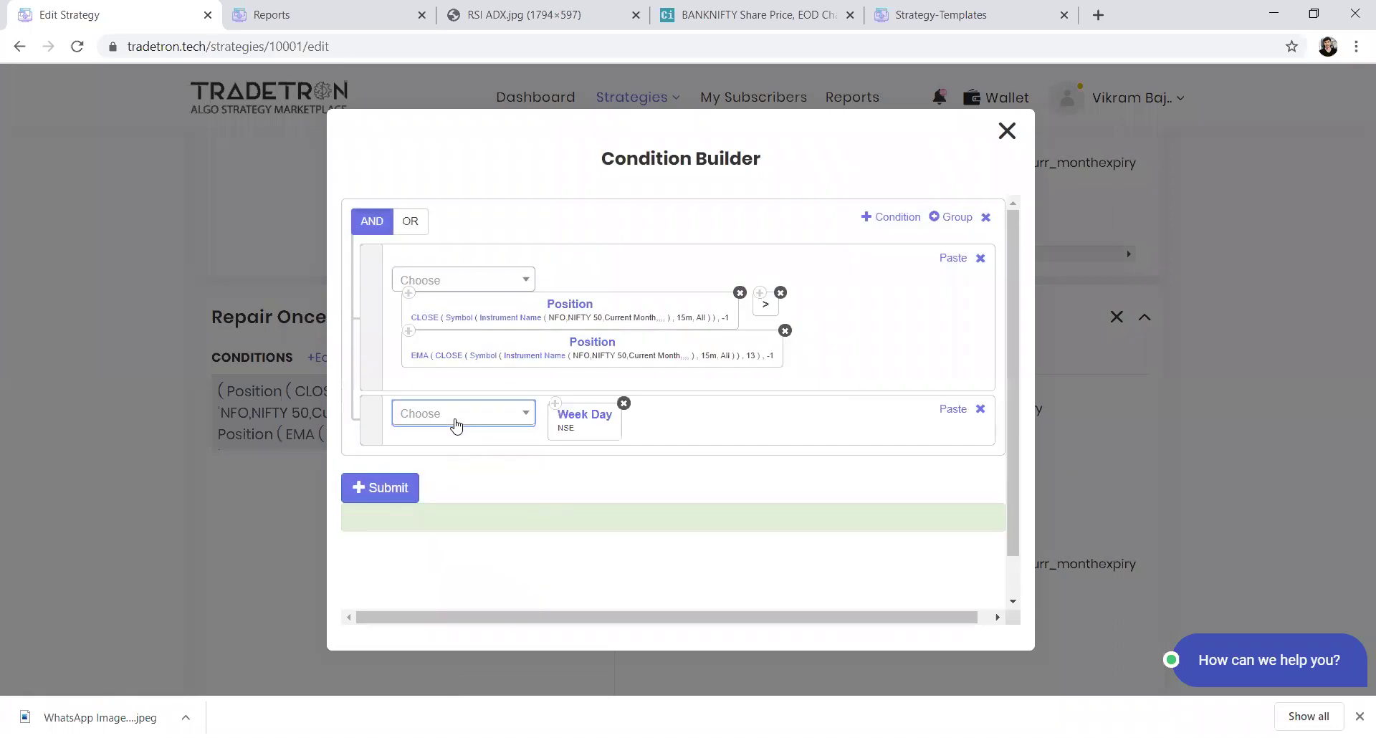
- Complete the Week Day condition as != Number 5 and leave the condition builder without submitting
{"action": "left_click", "coordinate": [456, 425]}
{"action": "type", "text": "!"}
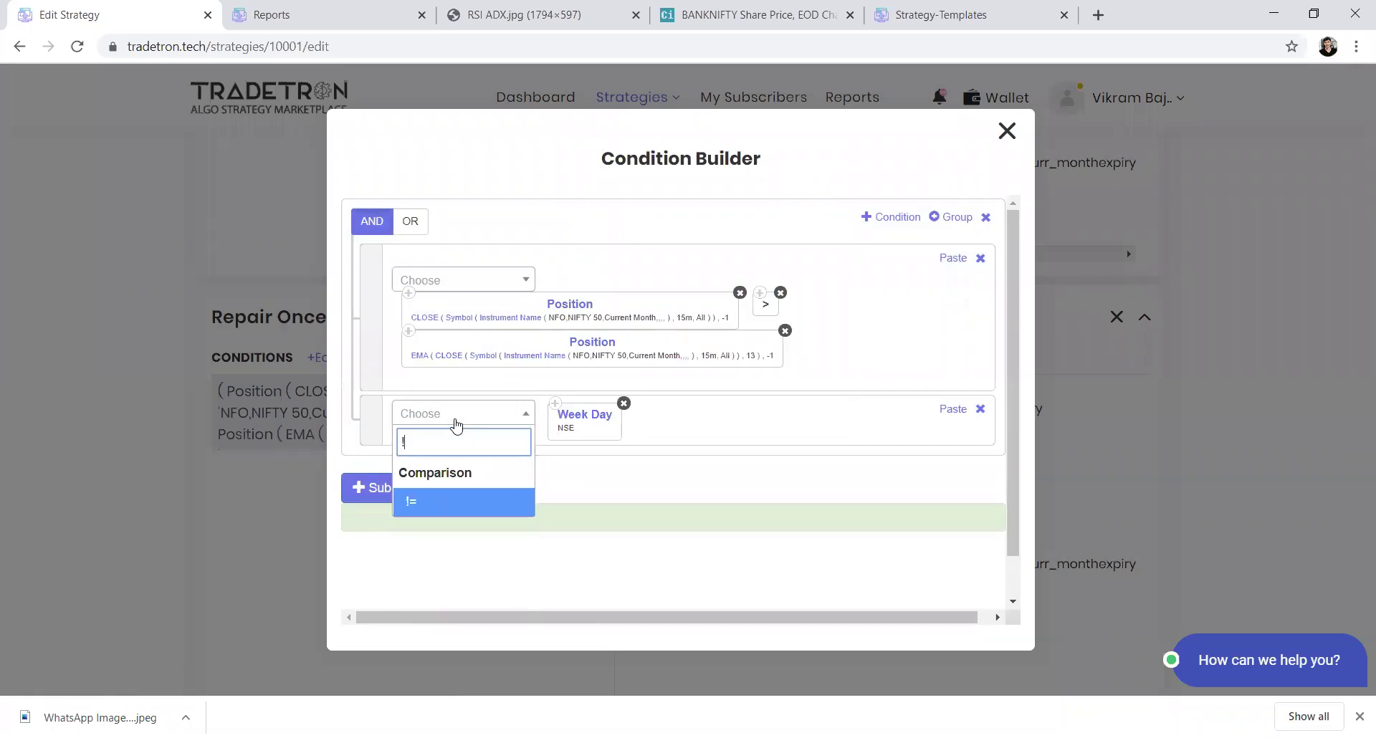
{"action": "key", "text": "Return"}
{"action": "left_click", "coordinate": [456, 425]}
{"action": "type", "text": "num"}
{"action": "key", "text": "Return"}
{"action": "key", "text": "BackSpace"}
{"action": "type", "text": "5"}
{"action": "key", "text": "Tab"}
{"action": "key", "text": "Return"}
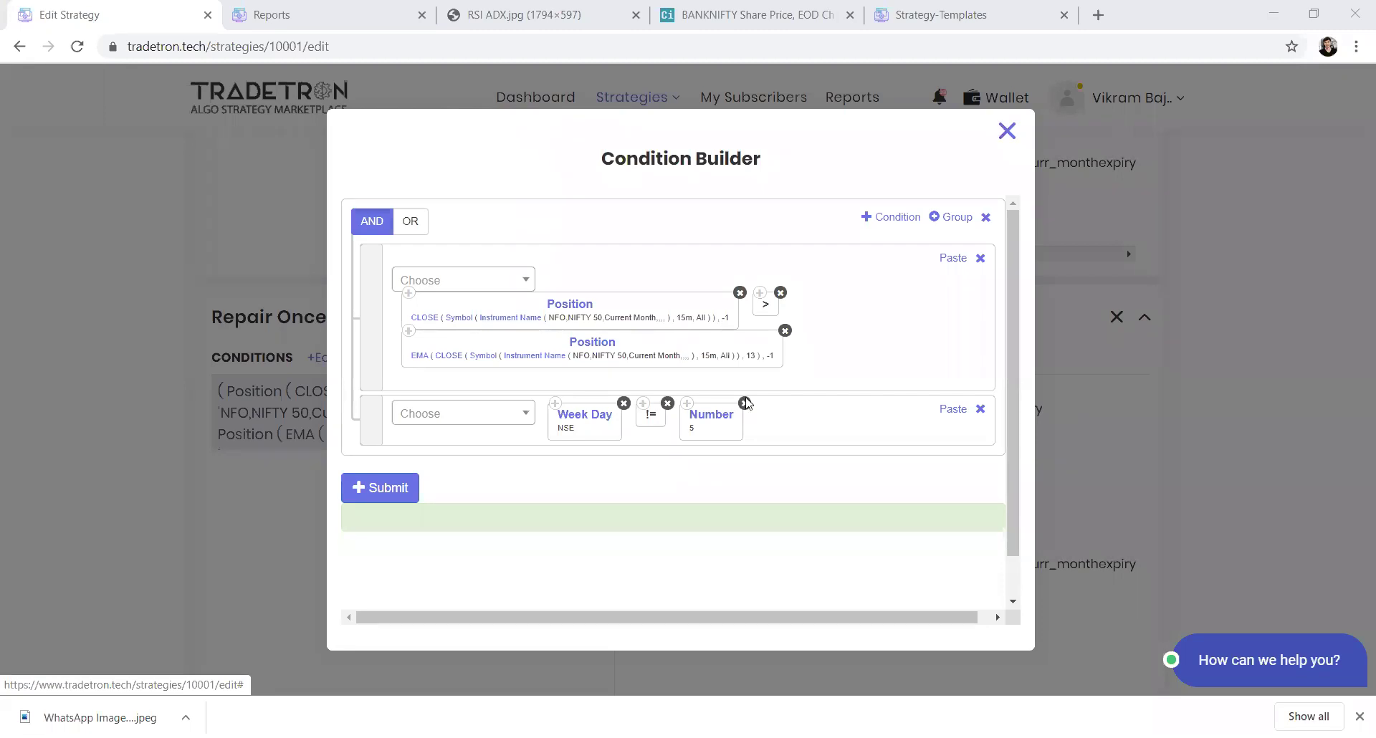
{"action": "key", "text": "Escape"}
- Start a buy position for the Repair Once with exchange NFO, type Put and underlying NIFTY 50
{"action": "scroll", "coordinate": [761, 537], "scroll_direction": "up", "scroll_amount": 2}
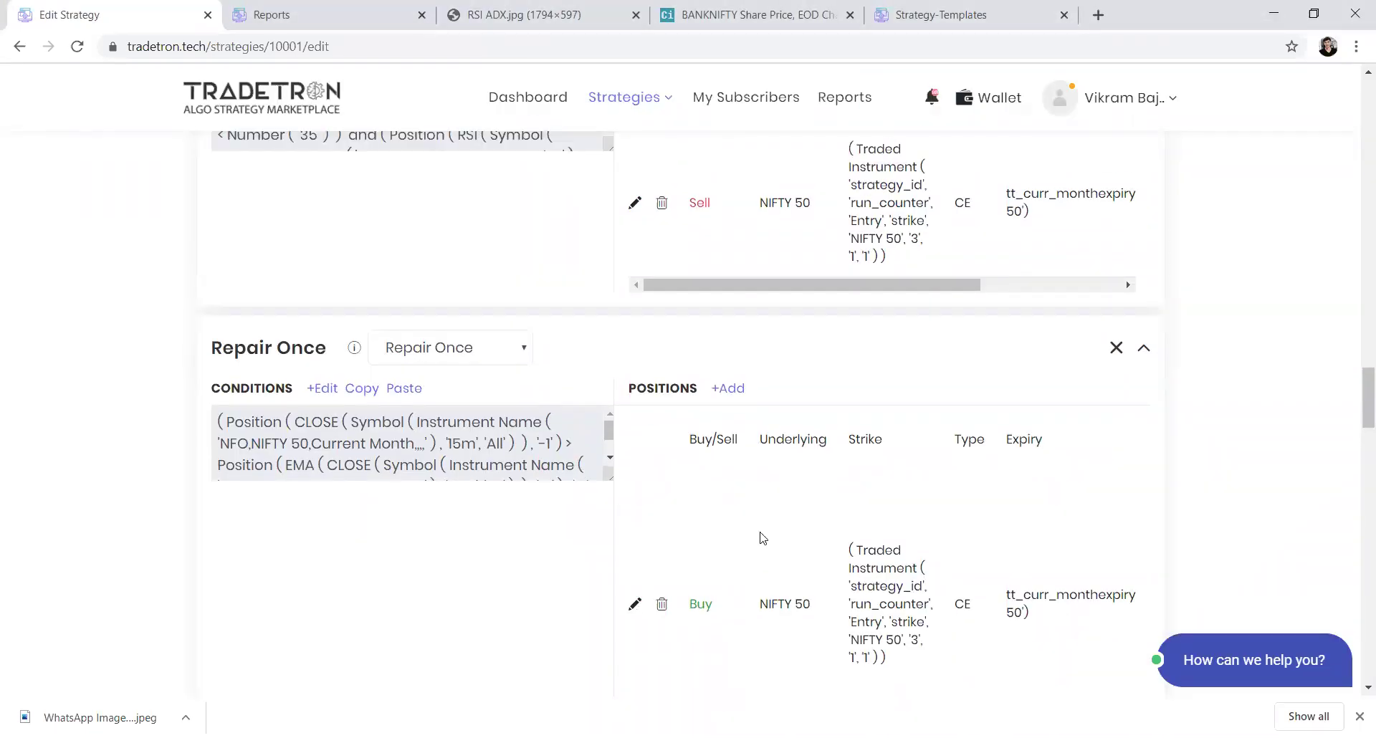
{"action": "left_click", "coordinate": [727, 486]}
{"action": "left_click", "coordinate": [519, 292]}
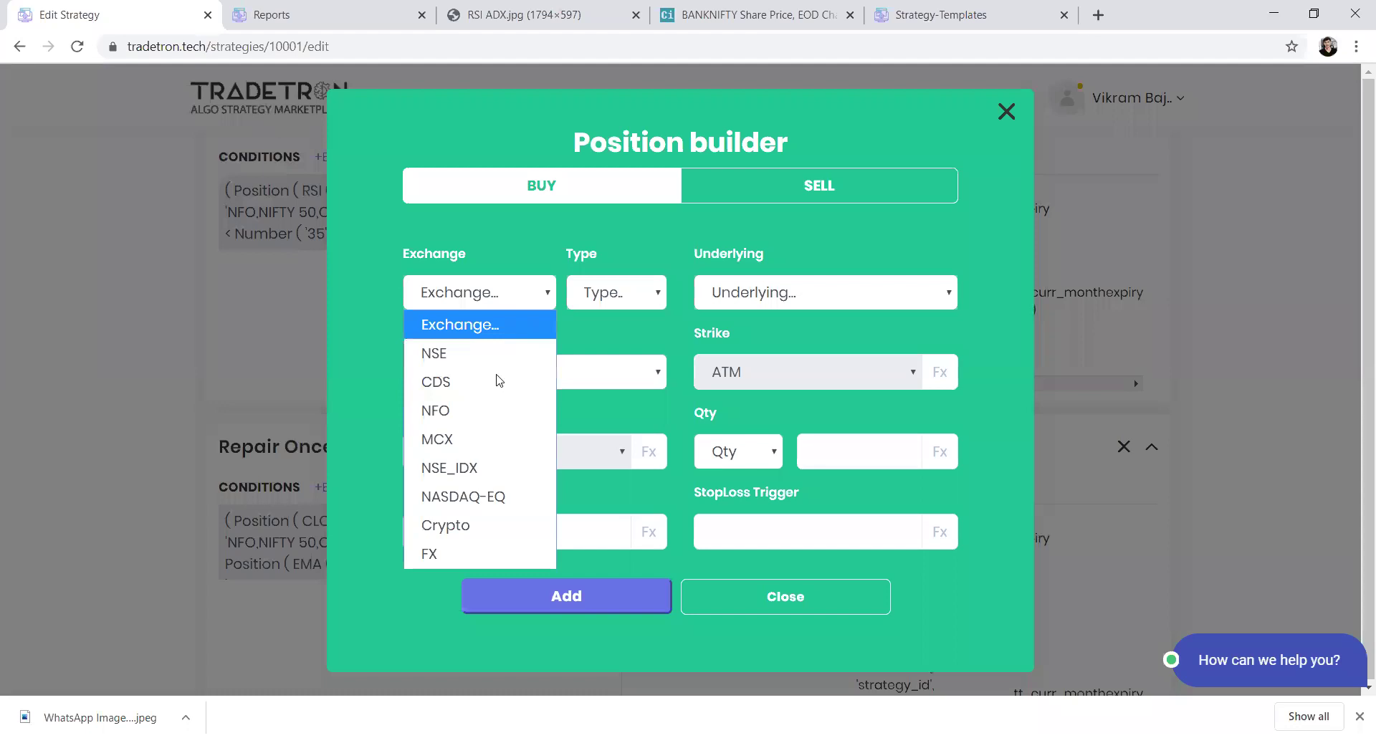
{"action": "left_click", "coordinate": [491, 407]}
{"action": "left_click", "coordinate": [650, 300]}
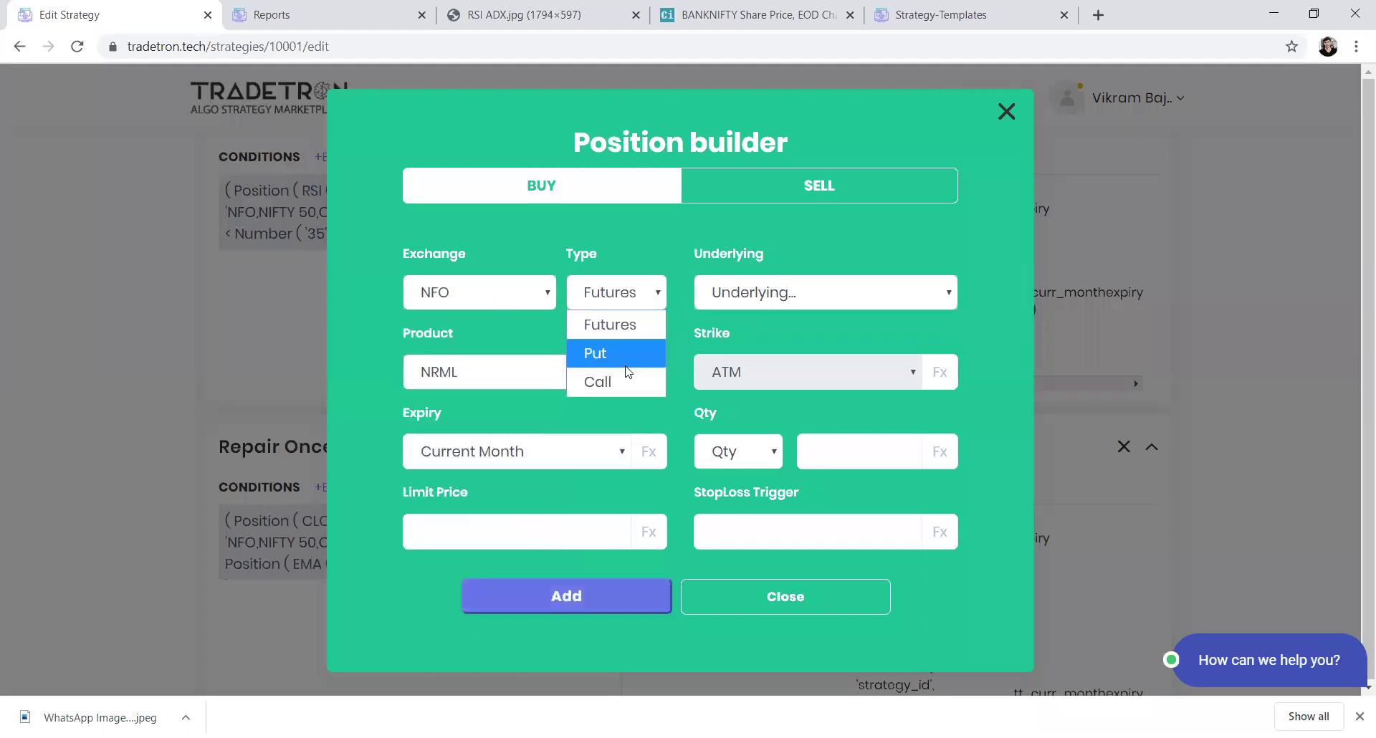
{"action": "left_click", "coordinate": [595, 350]}
{"action": "left_click", "coordinate": [789, 295]}
{"action": "type", "text": "nifty"}
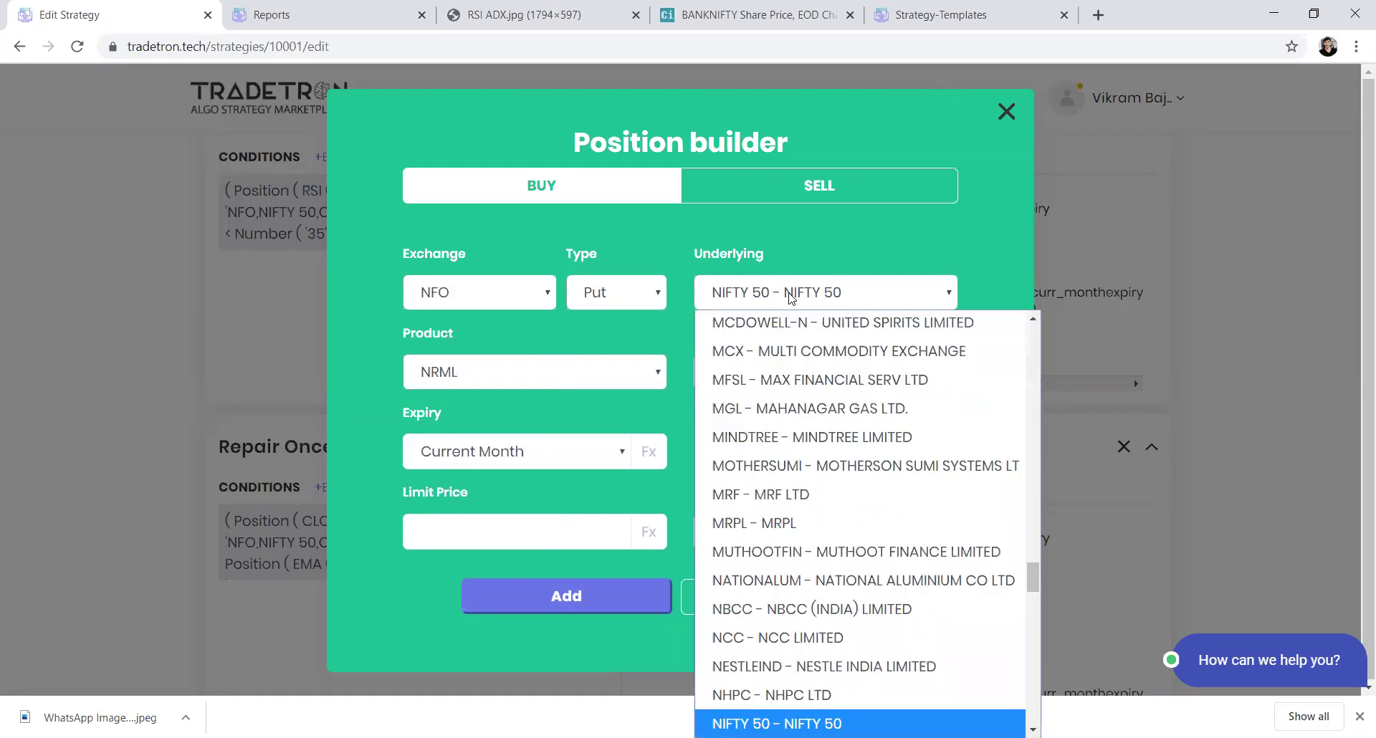
{"action": "key", "text": "Return"}
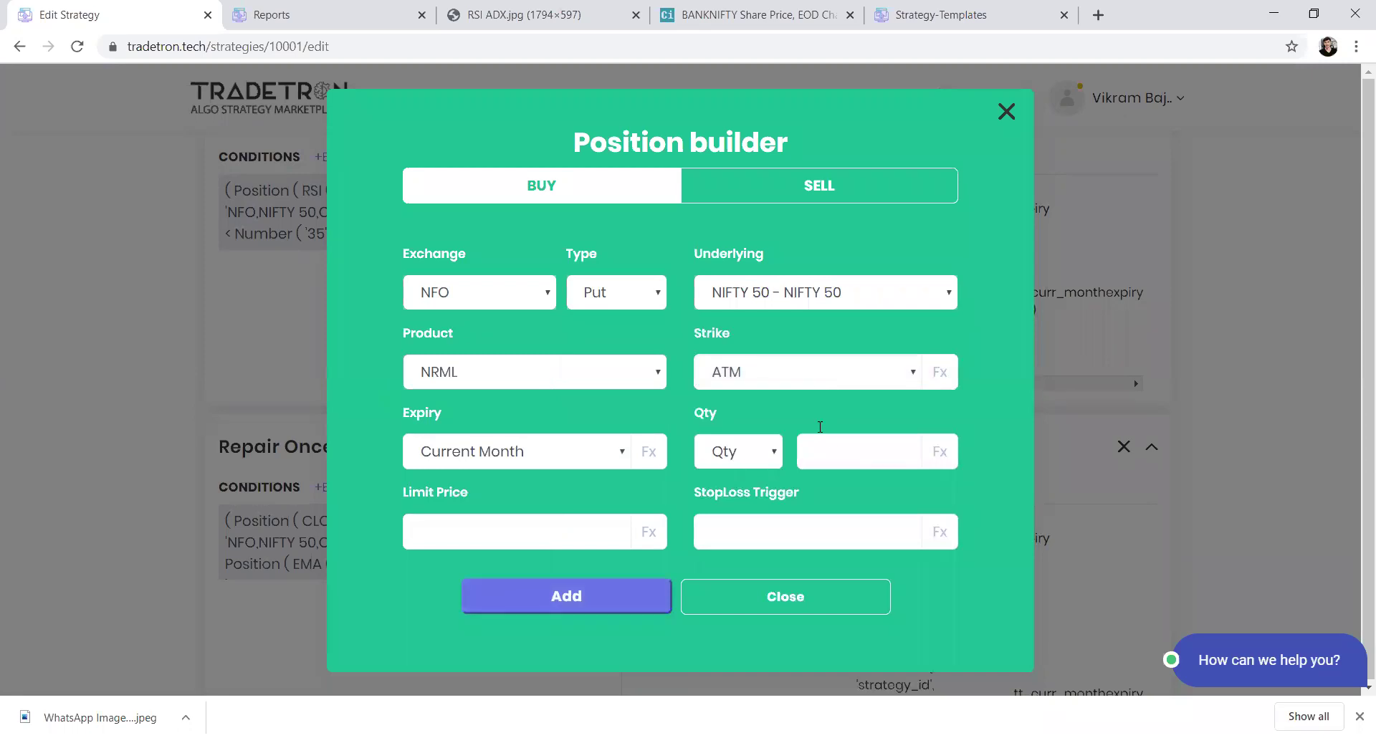
- Switch the put position's strike to a formula (Fx) and choose the Round keyword for it
{"action": "left_click", "coordinate": [922, 375]}
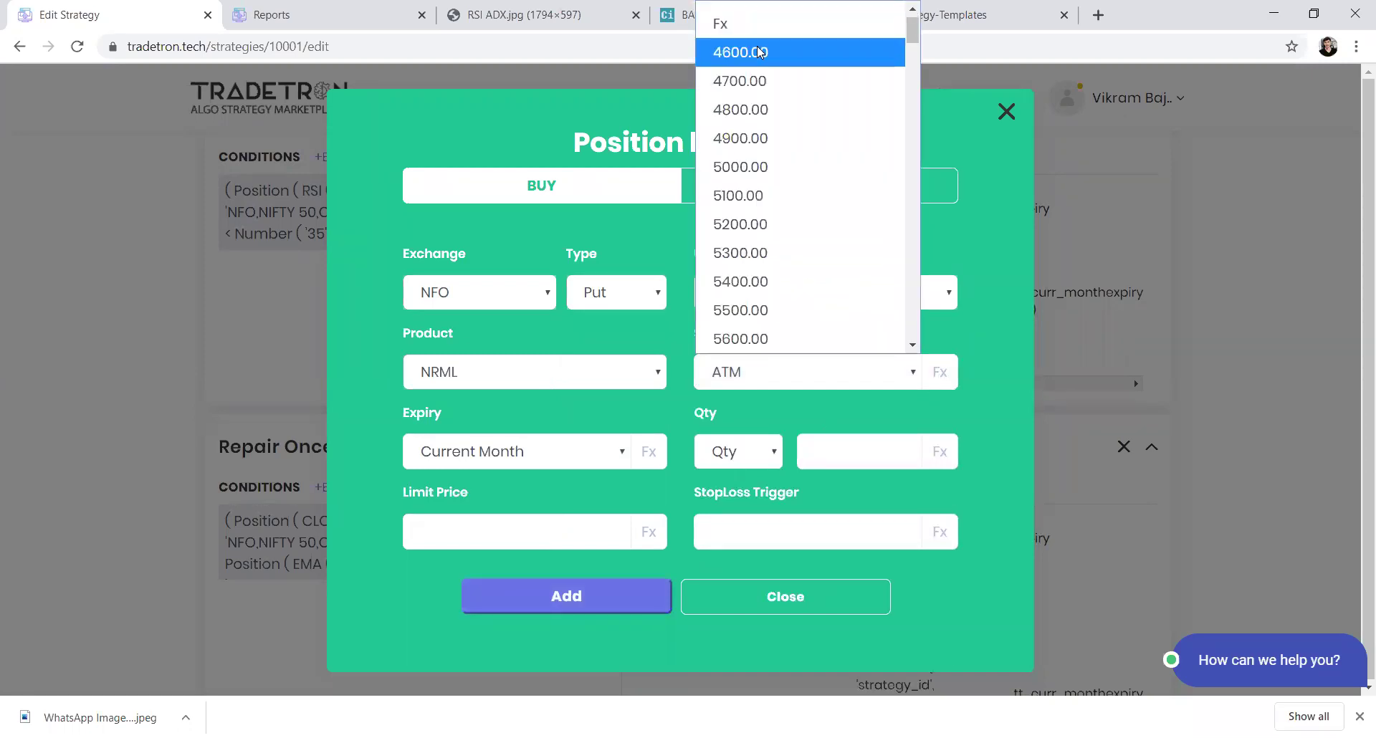
{"action": "left_click", "coordinate": [758, 32]}
{"action": "left_click", "coordinate": [942, 376]}
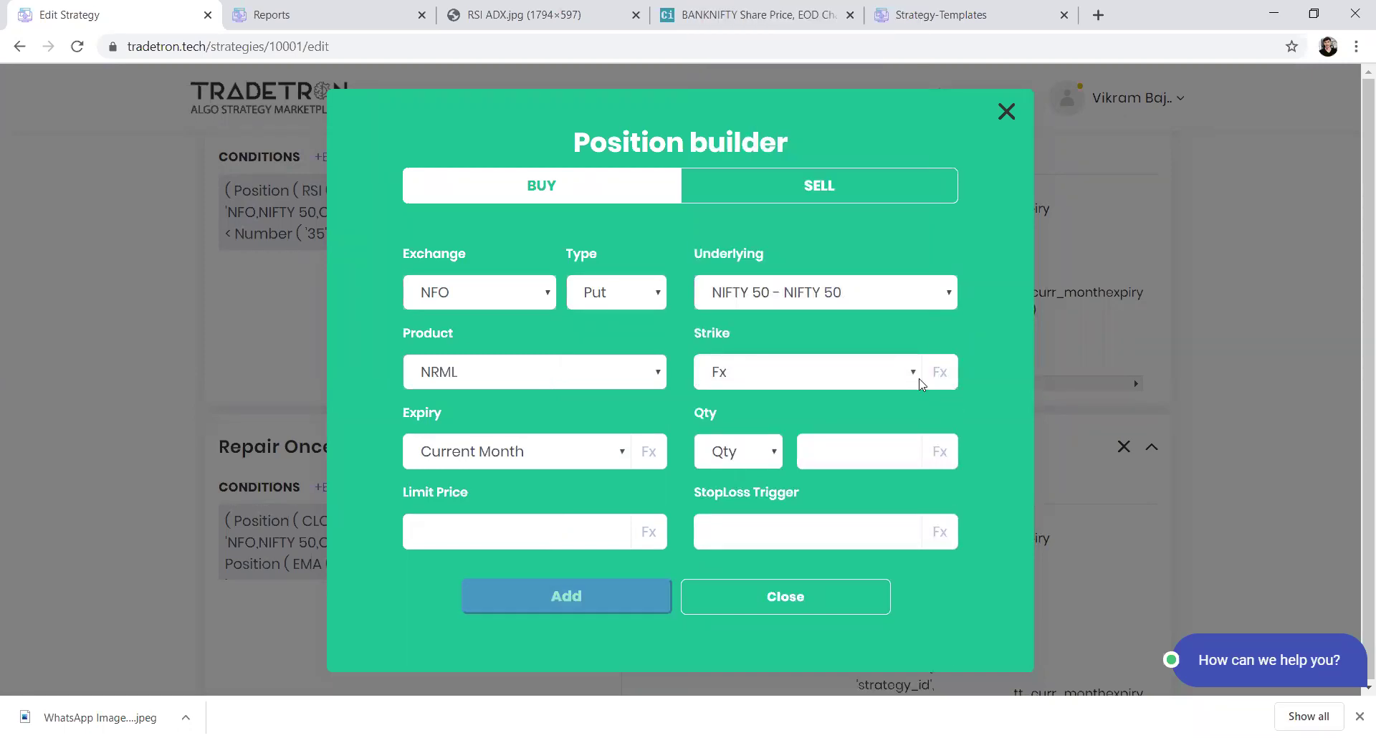
{"action": "left_click", "coordinate": [419, 243]}
{"action": "type", "text": "roun"}
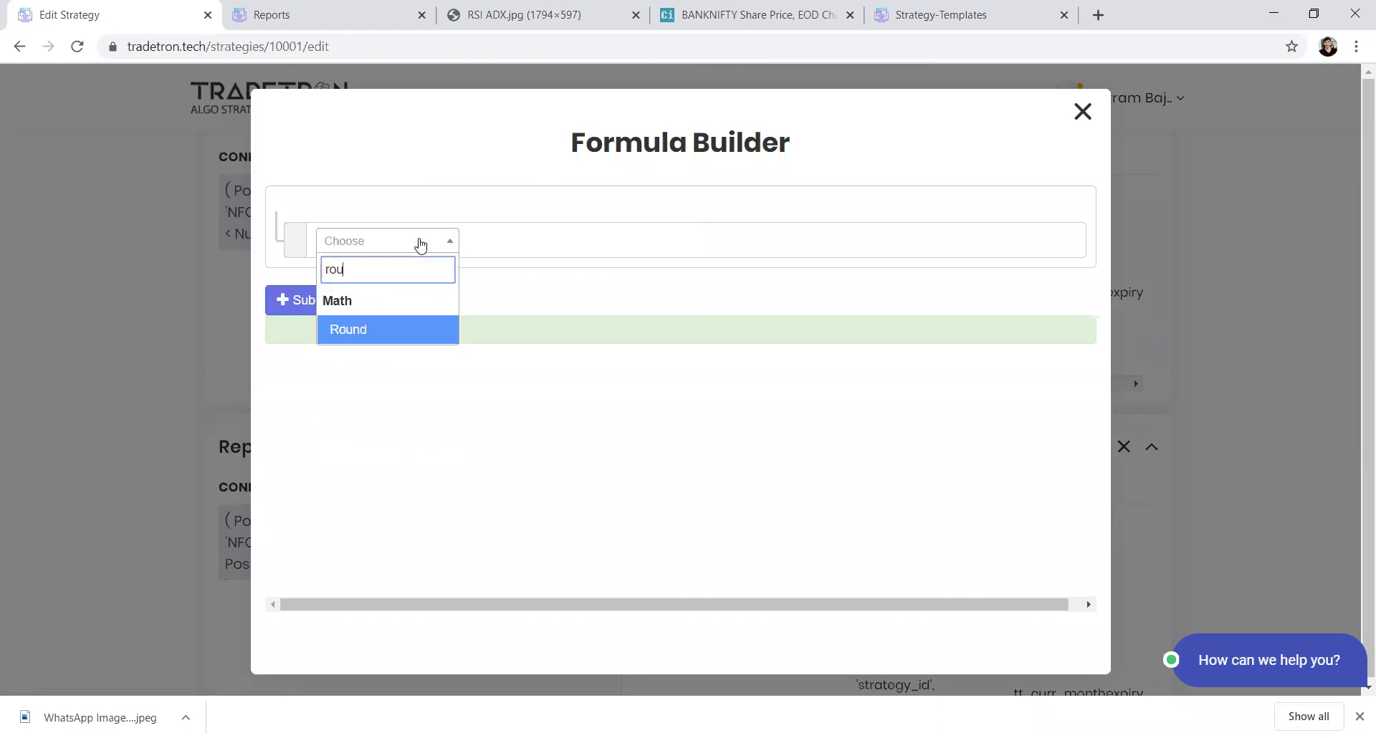
{"action": "key", "text": "Return"}
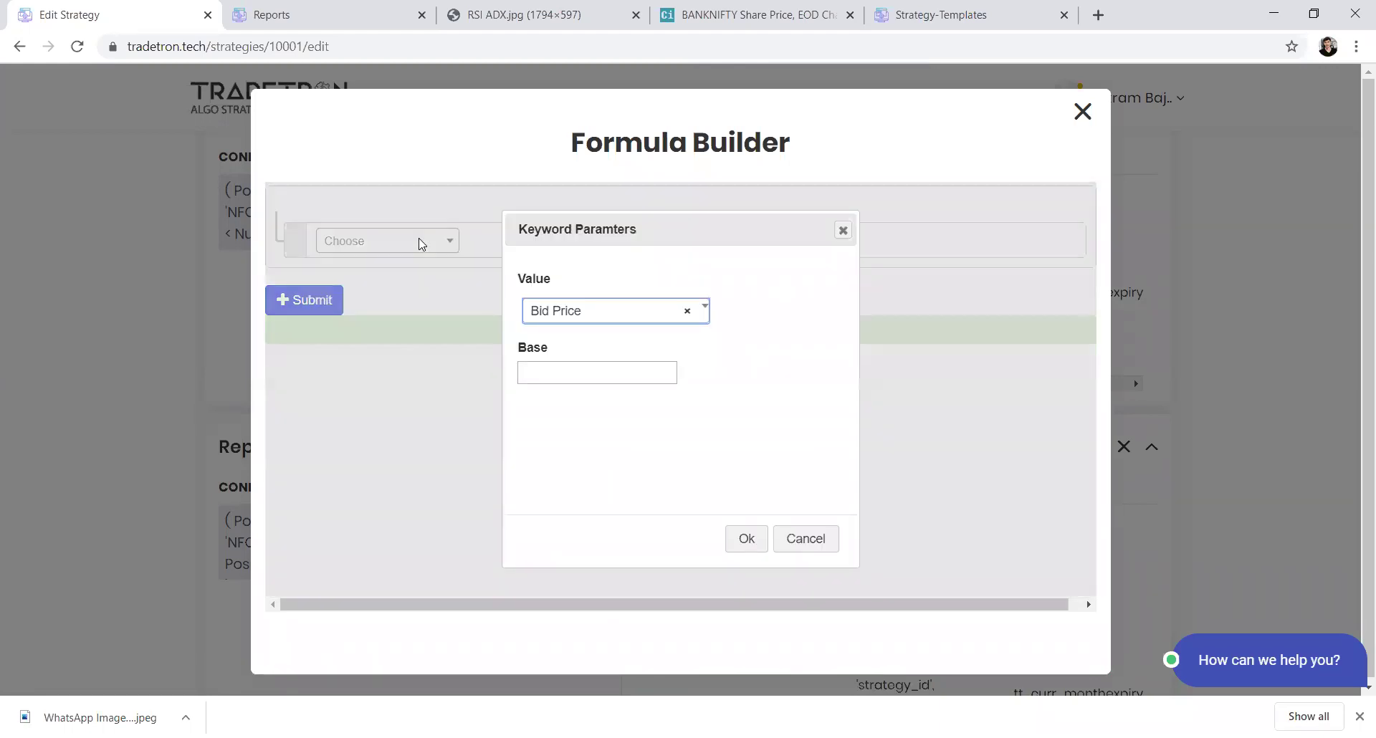
- Set the Round keyword's value to LTP and its base to 100
{"action": "key", "text": "Down"}
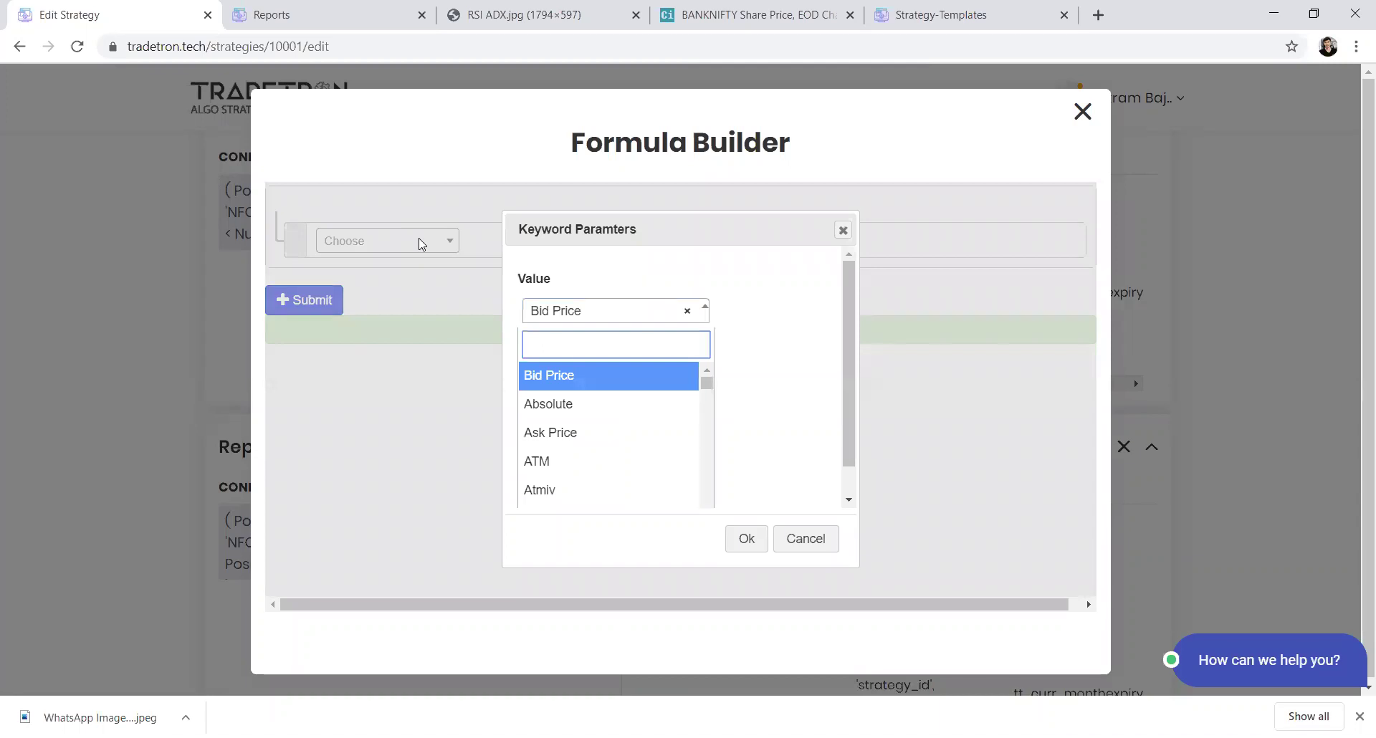
{"action": "type", "text": "ltp"}
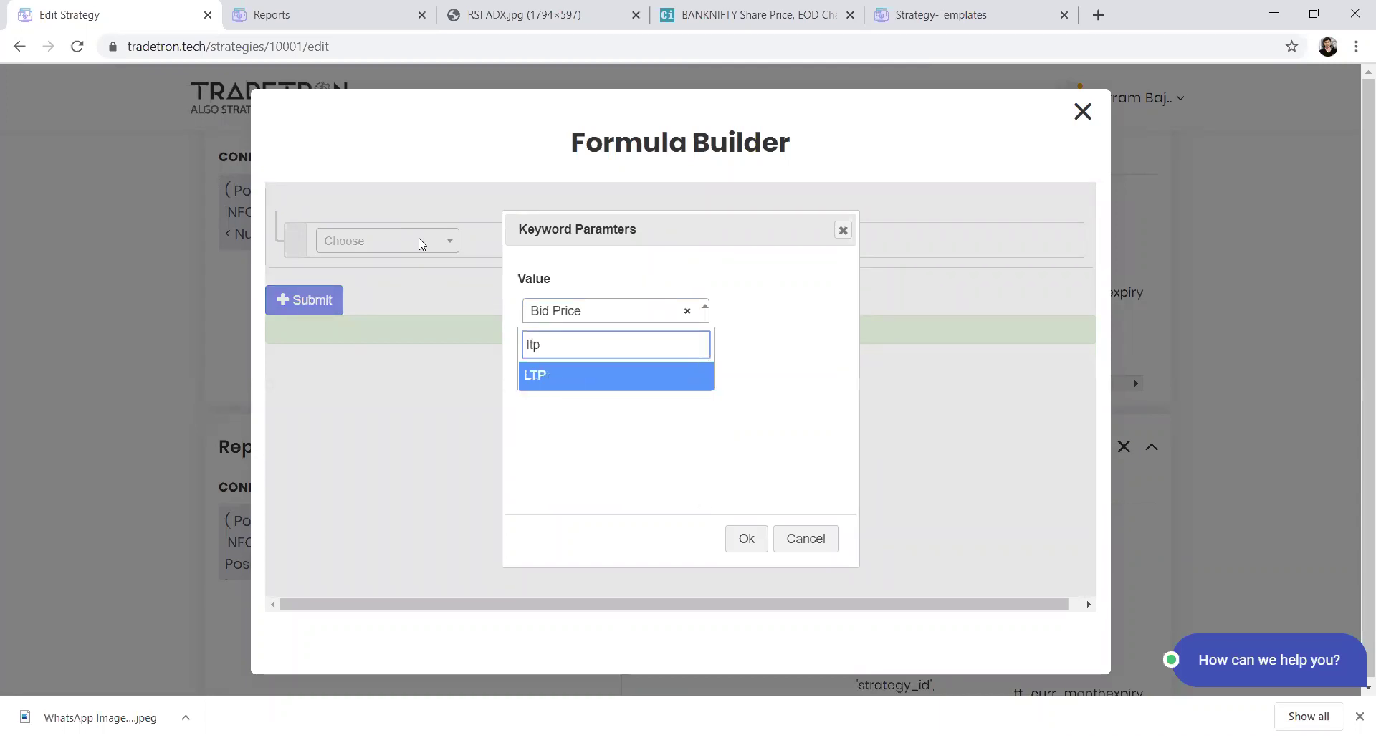
{"action": "key", "text": "Return"}
{"action": "key", "text": "Tab"}
{"action": "type", "text": "100"}
{"action": "key", "text": "Tab"}
{"action": "key", "text": "Return"}
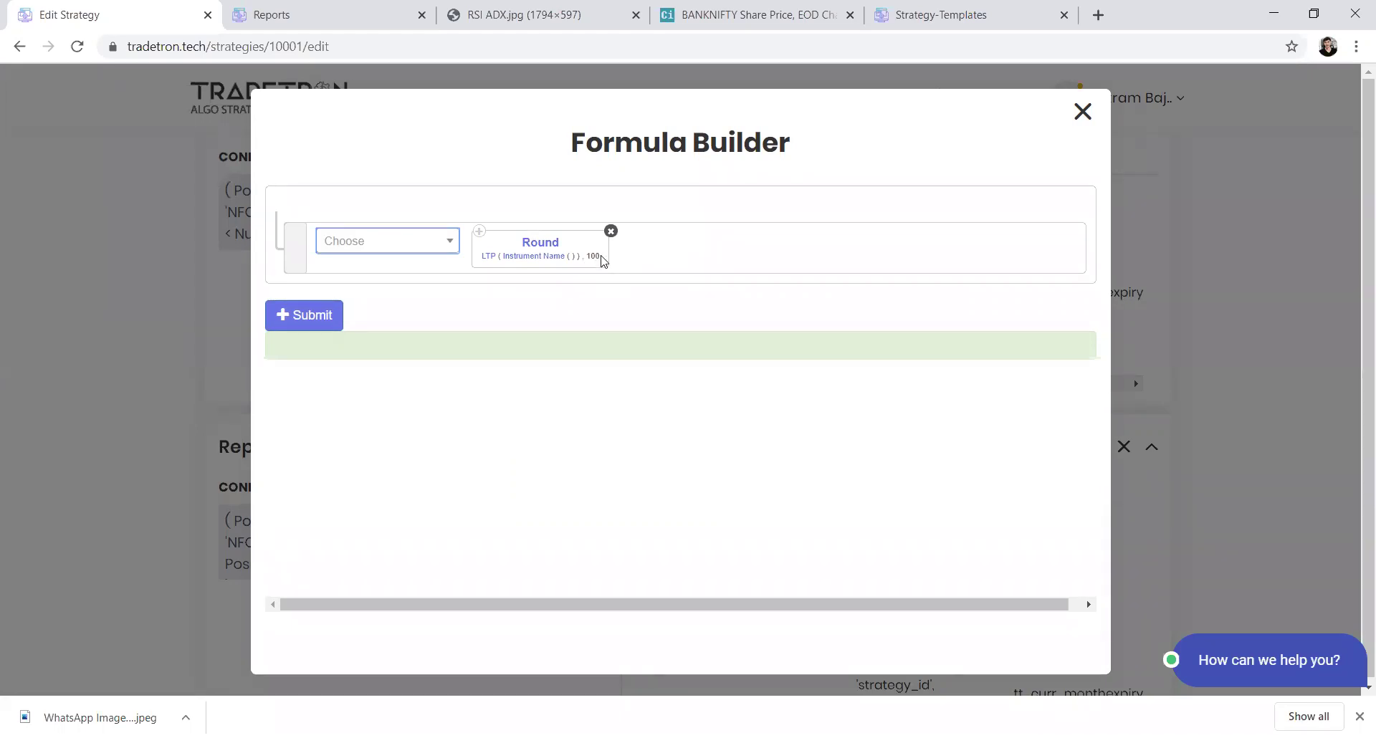
- Set the LTP instrument inside the Round keyword to NFO NIFTY 50, and discard the formula and the put position
{"action": "left_click", "coordinate": [511, 263]}
{"action": "left_click", "coordinate": [455, 290]}
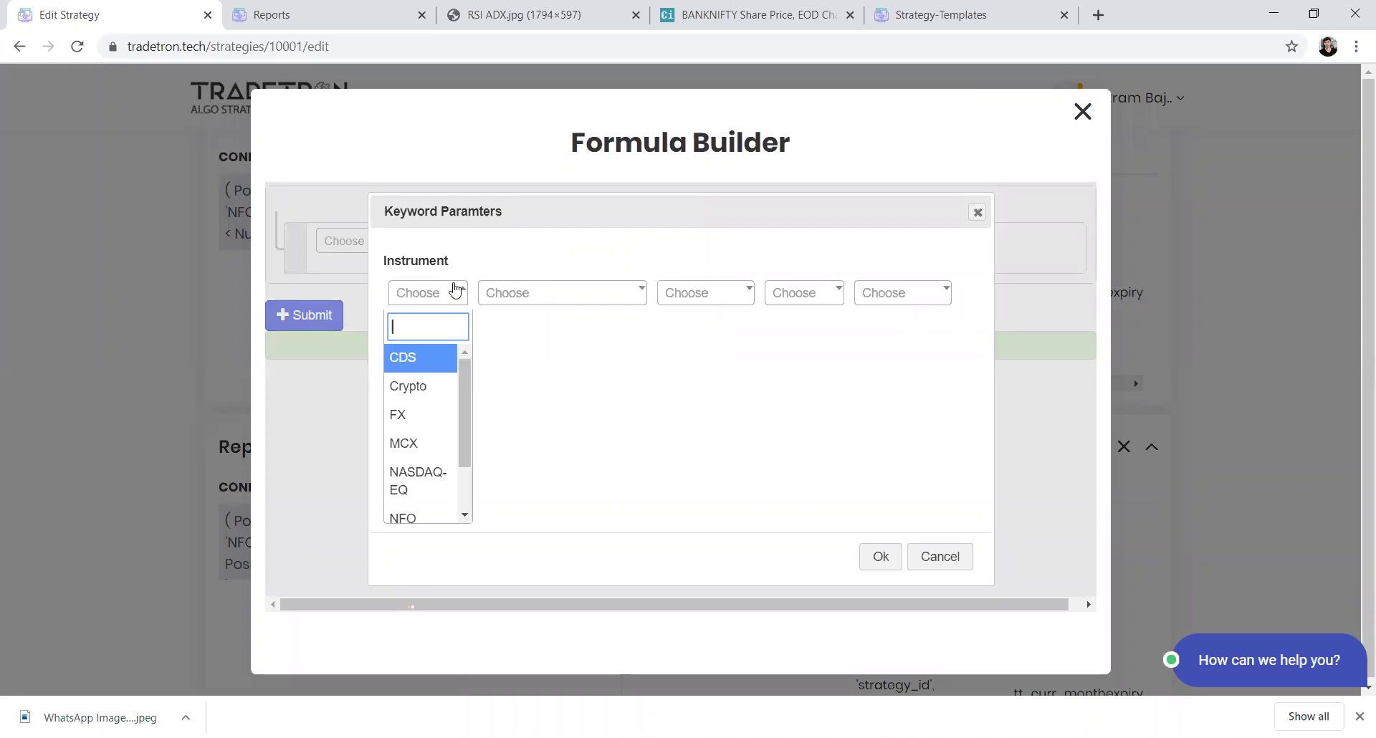
{"action": "type", "text": "nfo"}
{"action": "key", "text": "Return"}
{"action": "type", "text": "nifty"}
{"action": "key", "text": "Return"}
{"action": "key", "text": "Tab"}
{"action": "key", "text": "Tab"}
{"action": "key", "text": "Tab"}
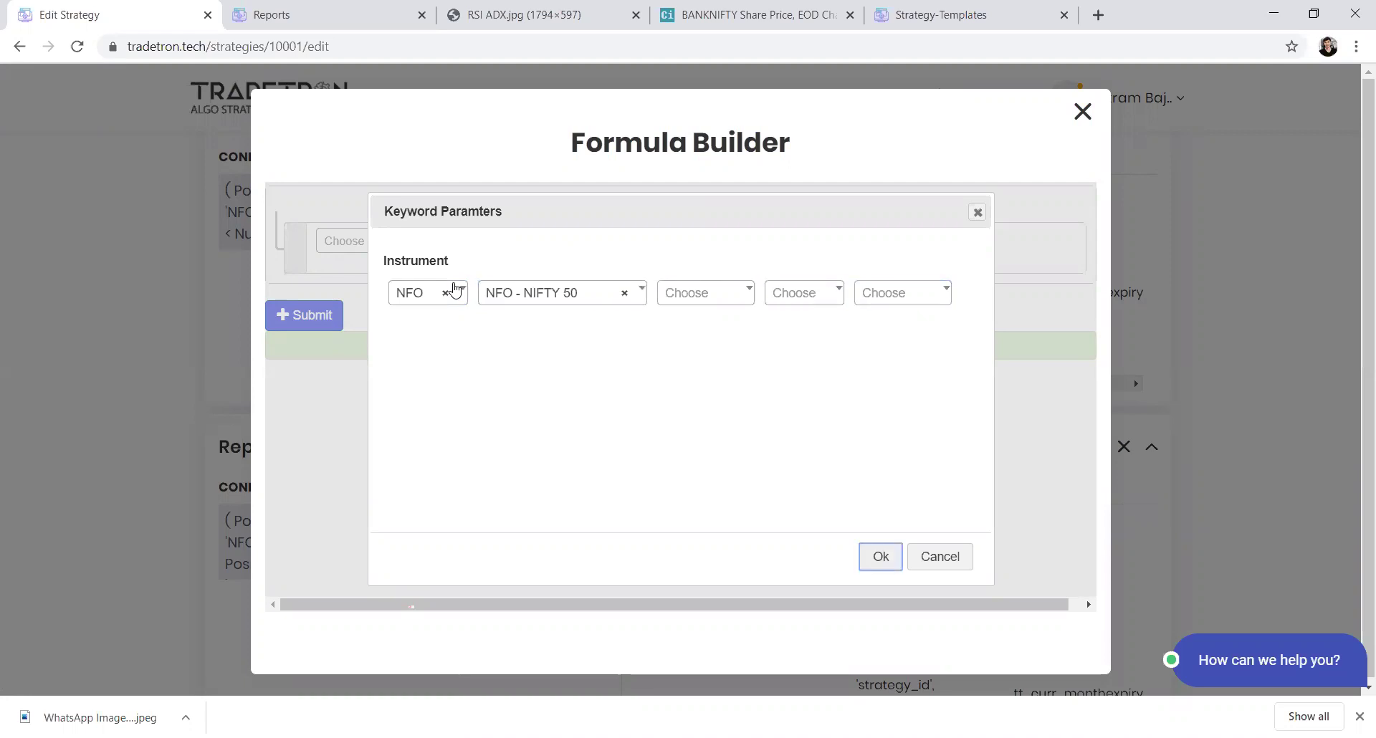
{"action": "key", "text": "Return"}
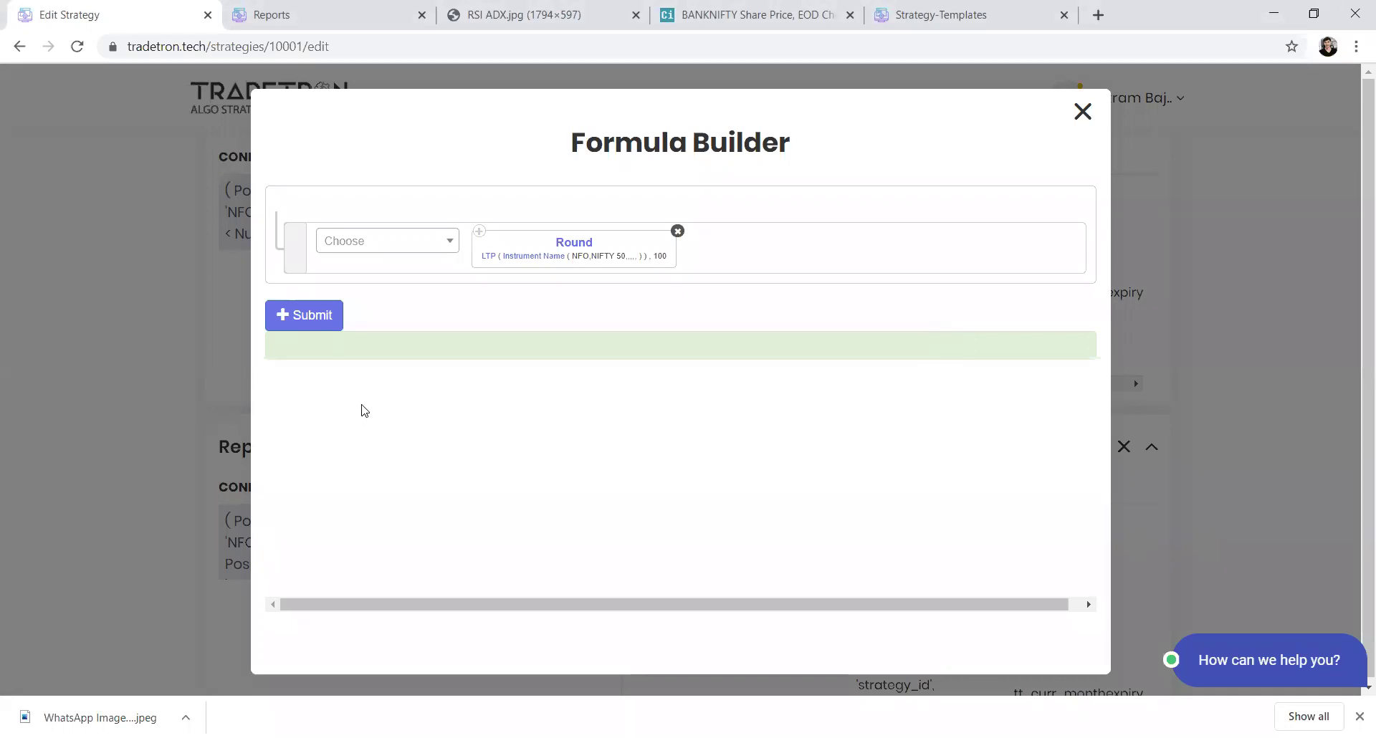
{"action": "left_click", "coordinate": [1138, 63]}
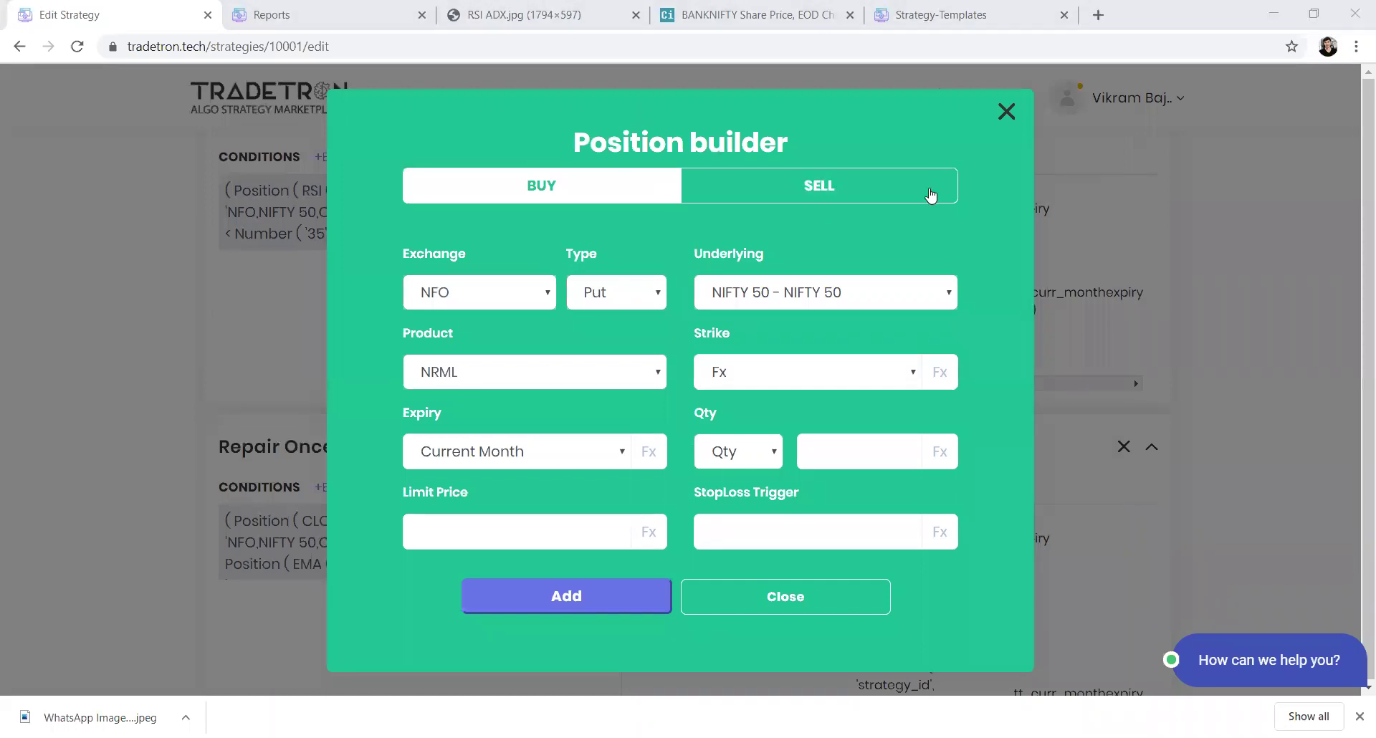
{"action": "left_click", "coordinate": [1006, 113]}
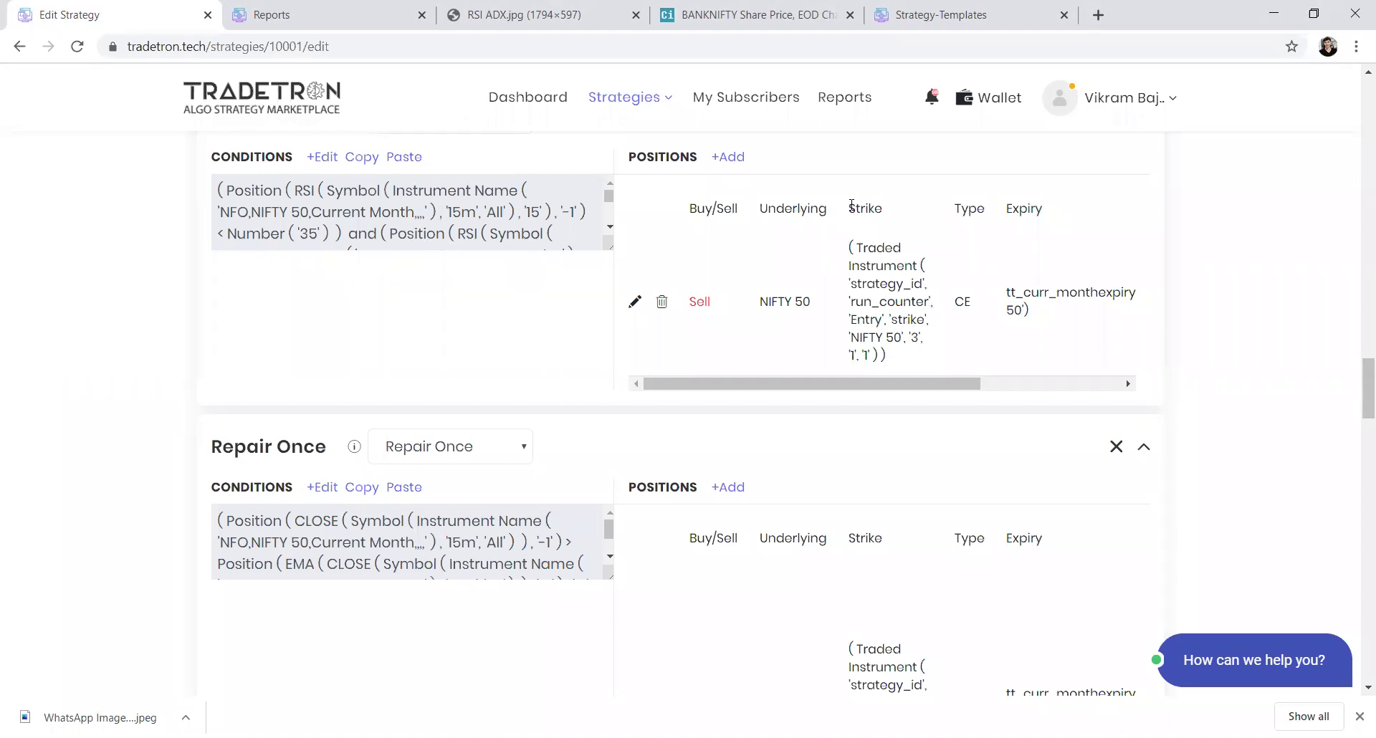
- Go to the created strategies and start a backtest of RSI ADX Setup for March 1, 2020 to March 18, 2020
{"action": "mouse_move", "coordinate": [630, 100]}
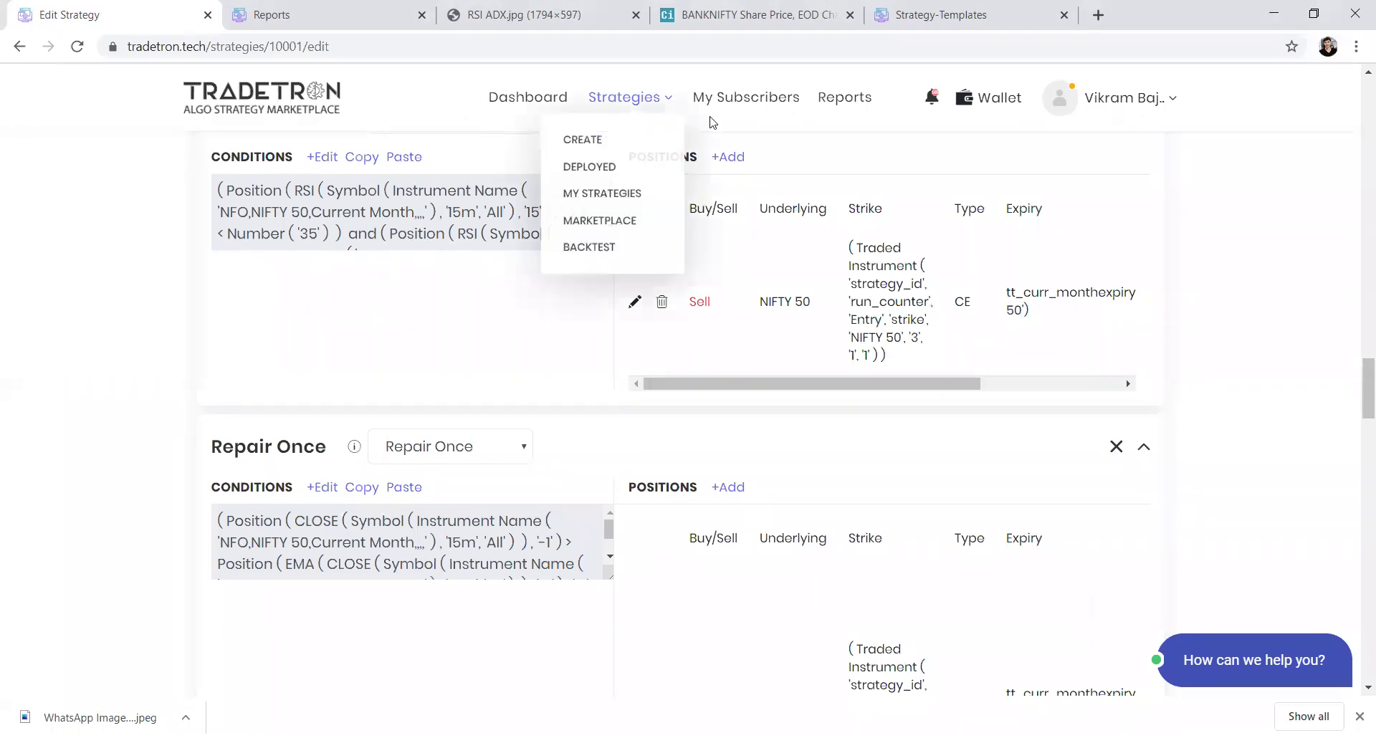
{"action": "left_click", "coordinate": [609, 204]}
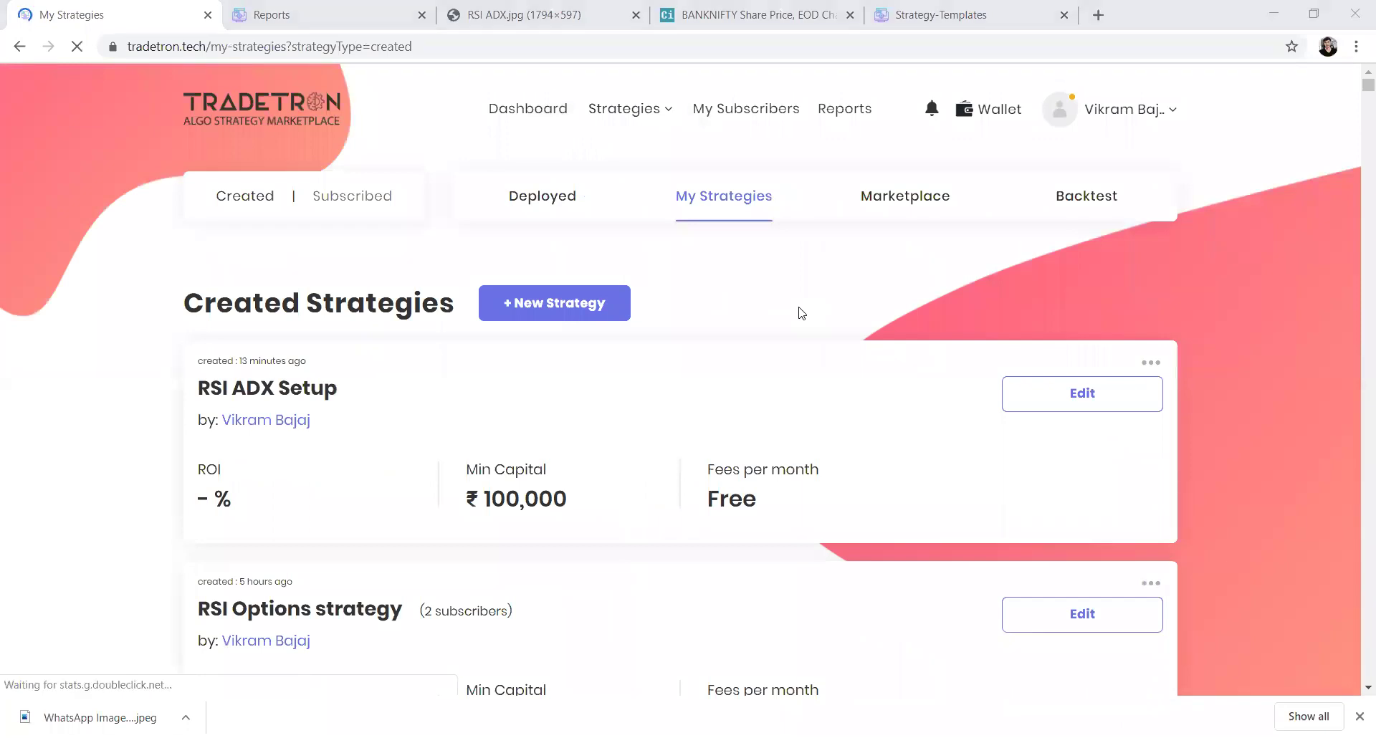
{"action": "left_click", "coordinate": [1051, 491]}
{"action": "left_click", "coordinate": [669, 310]}
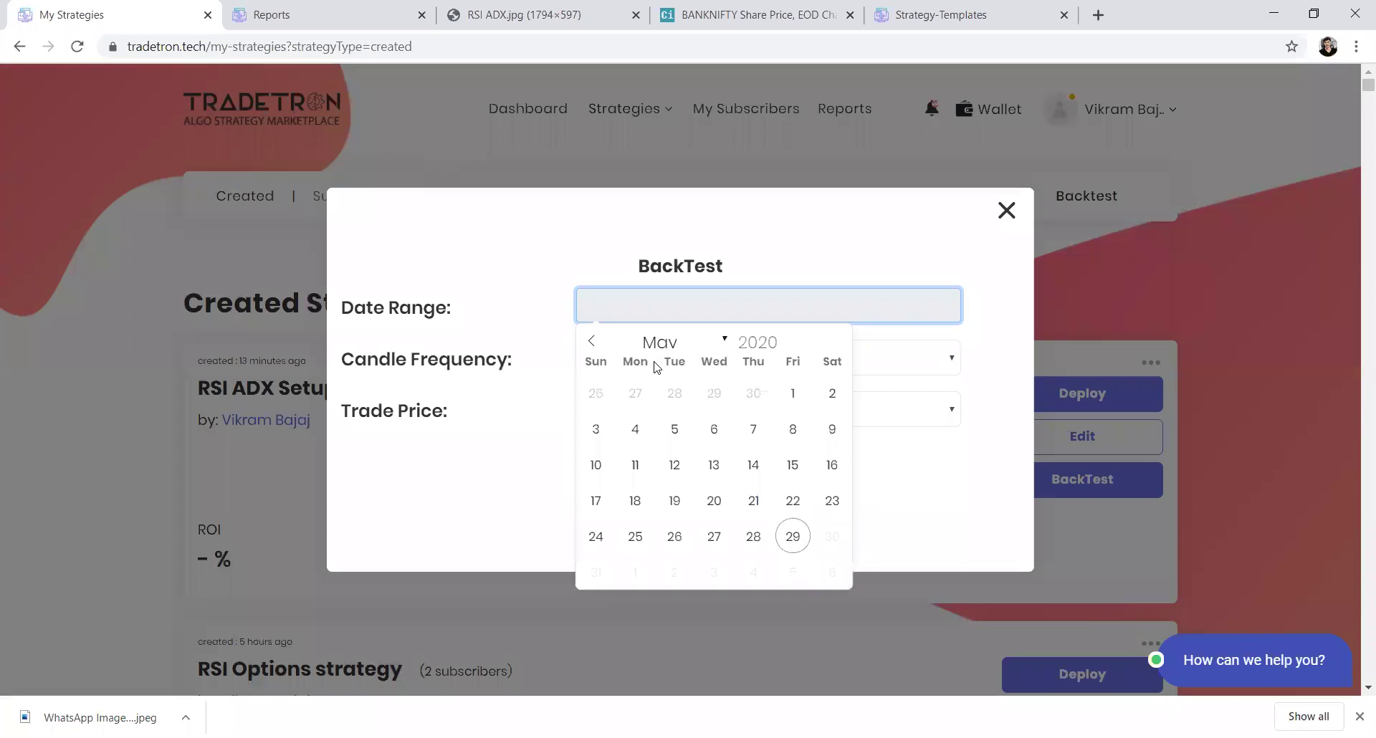
{"action": "left_click", "coordinate": [592, 342]}
{"action": "left_click", "coordinate": [592, 342]}
{"action": "left_click", "coordinate": [597, 394]}
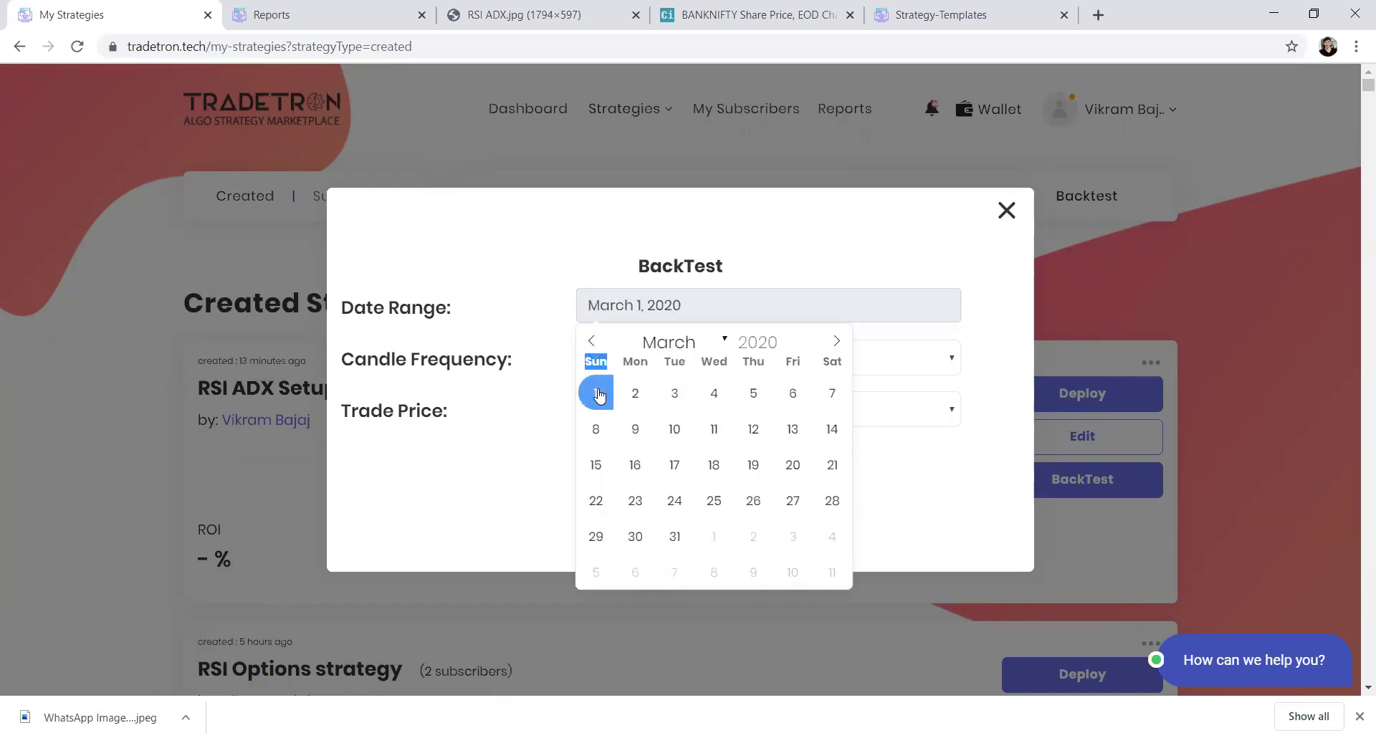
{"action": "left_click", "coordinate": [719, 470]}
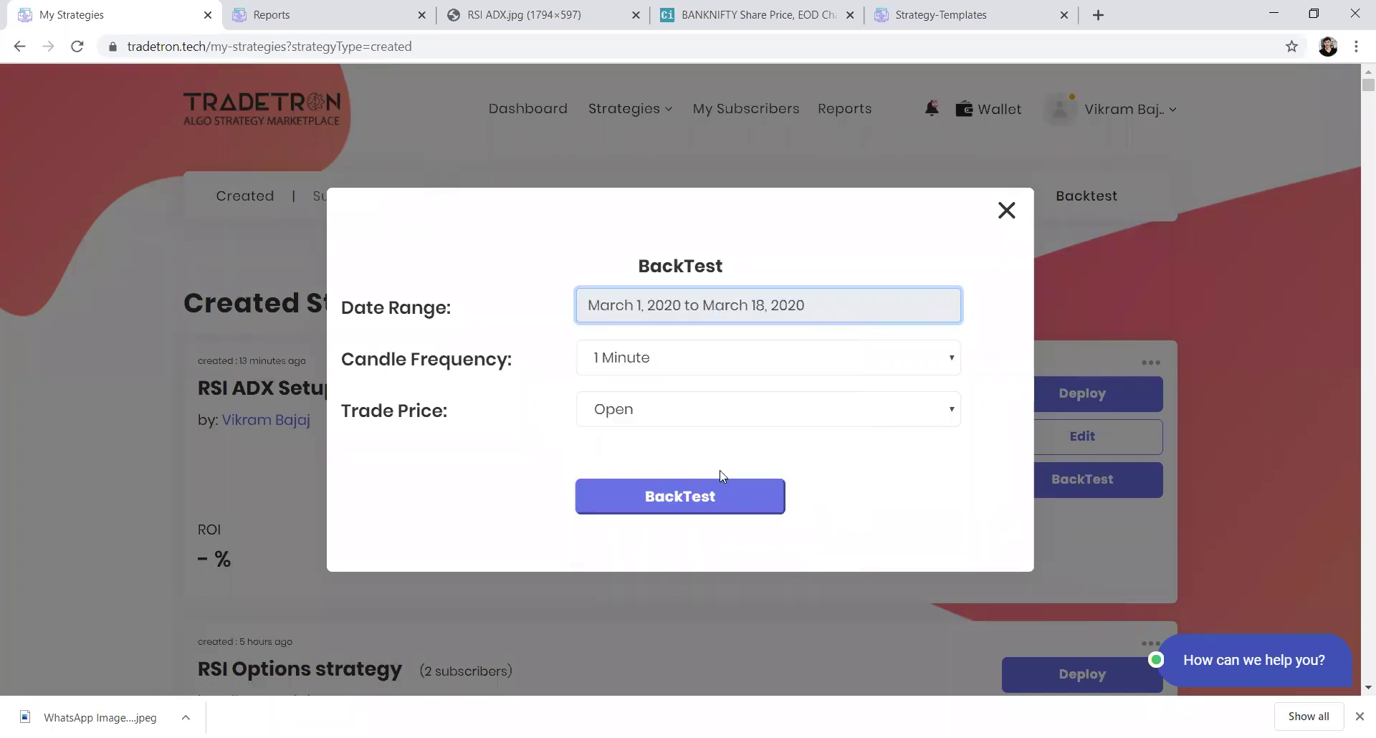
- Set the backtest's candle frequency to 15 Minutes and trade price to Close, submit it and stay on the strategies page
{"action": "left_click", "coordinate": [667, 356]}
{"action": "left_click", "coordinate": [670, 476]}
{"action": "left_click", "coordinate": [636, 407]}
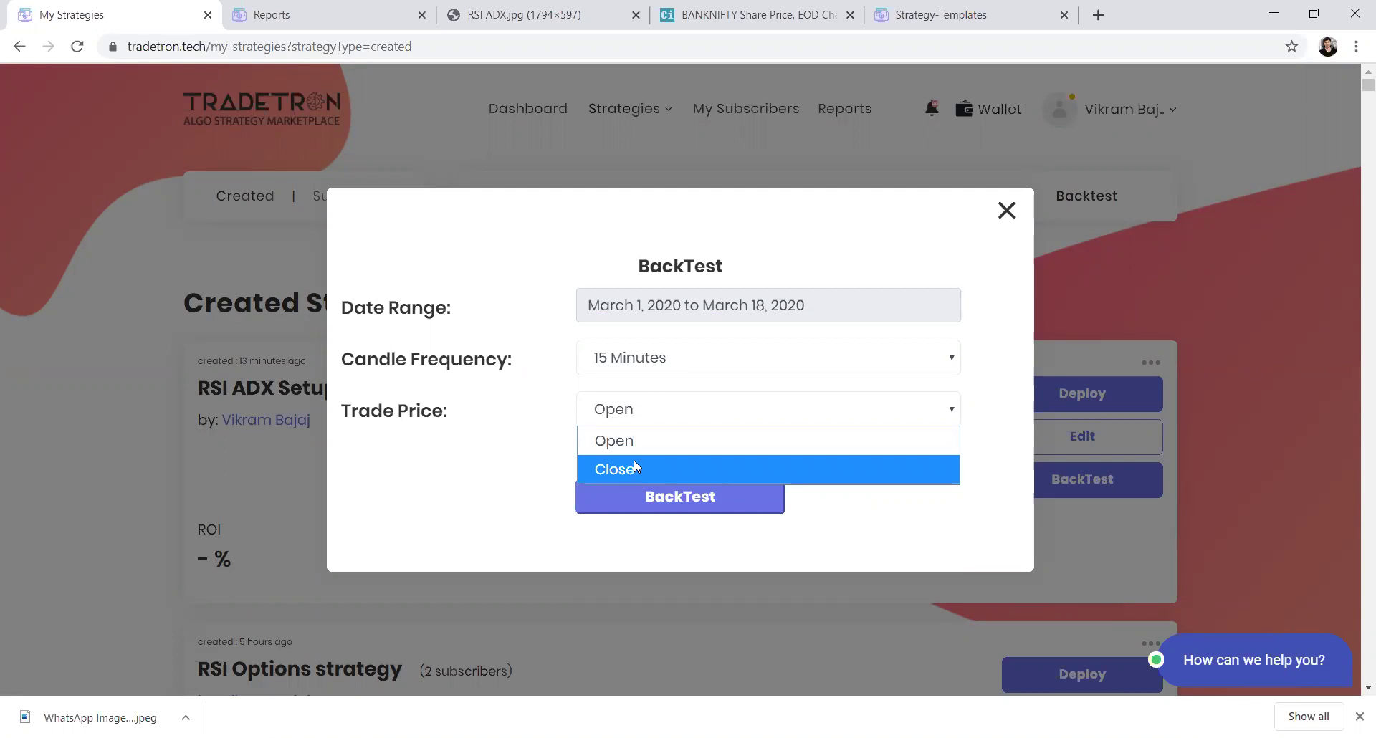
{"action": "left_click", "coordinate": [635, 468]}
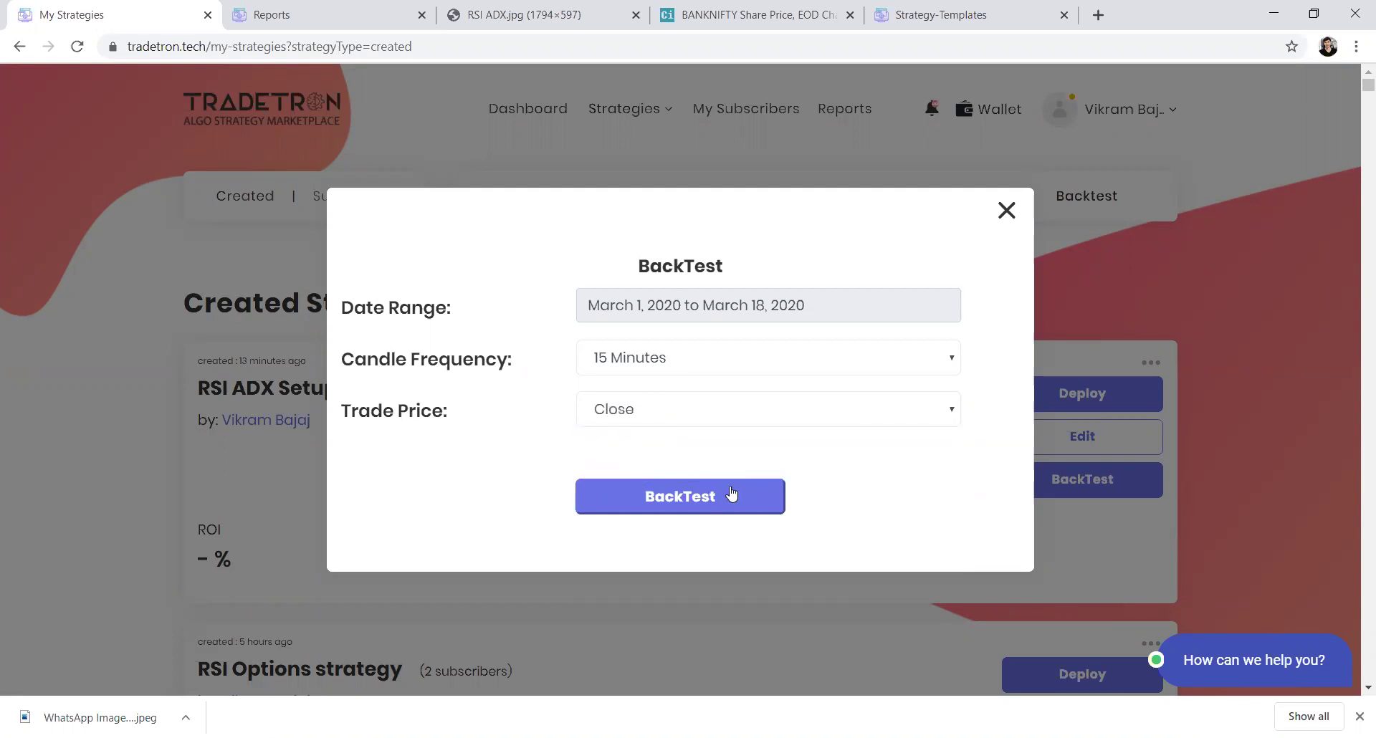
{"action": "left_click", "coordinate": [731, 494]}
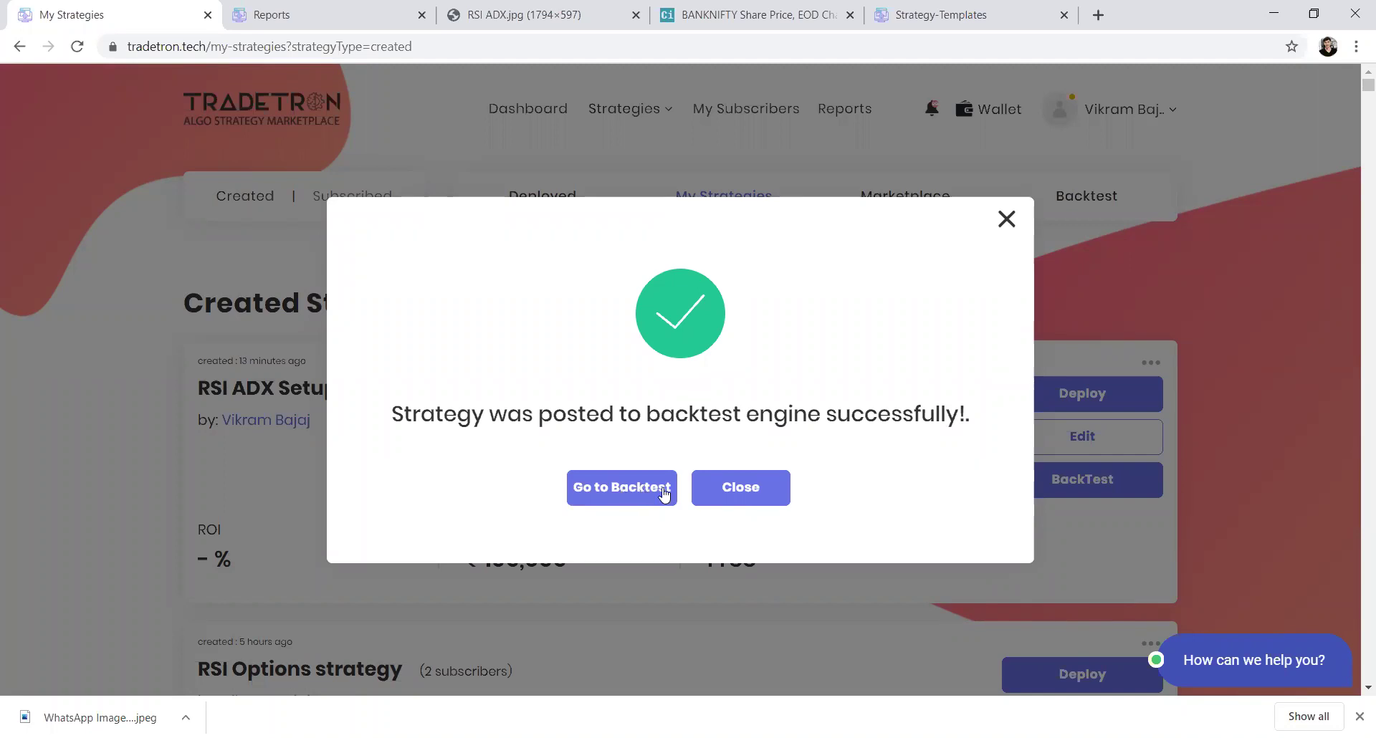
{"action": "left_click", "coordinate": [713, 484]}
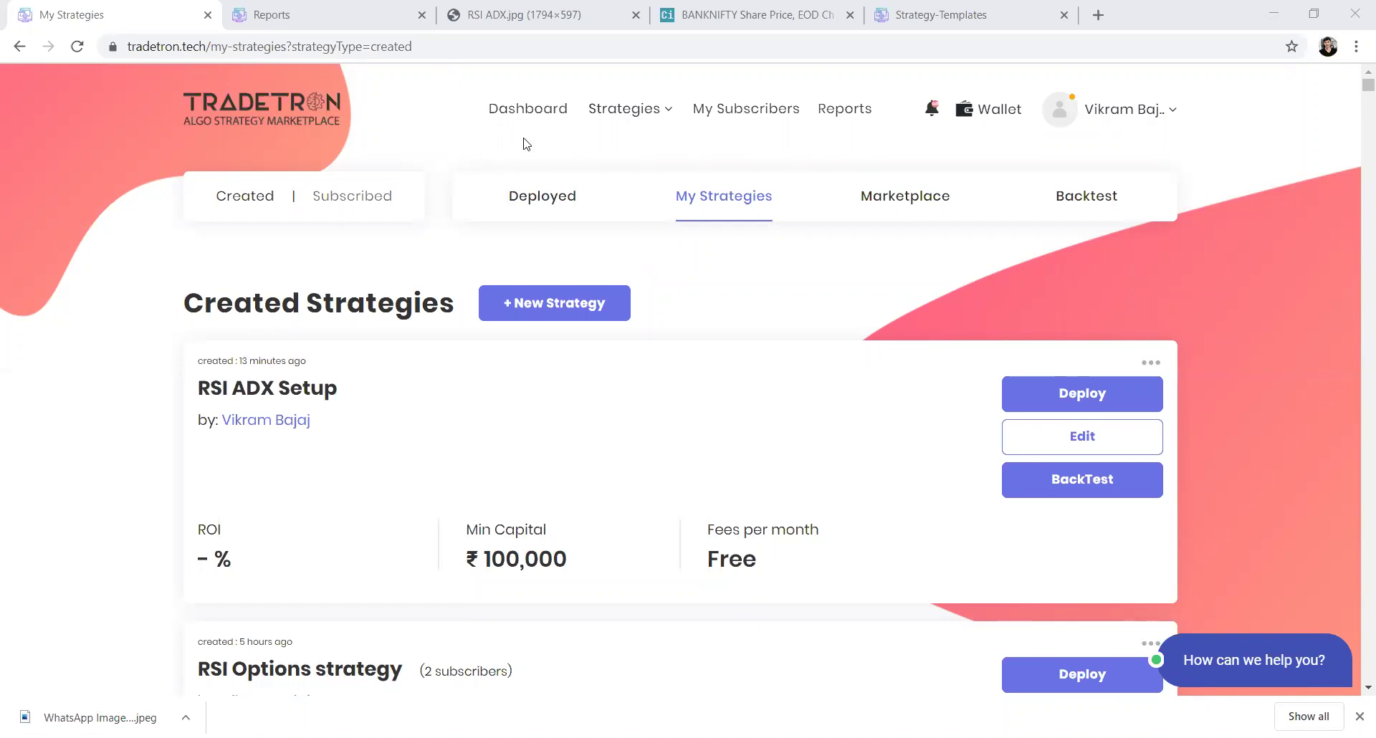
- Open the Keywords documentation page at tradetron.tech/html-view/keywords
{"action": "left_click", "coordinate": [482, 50]}
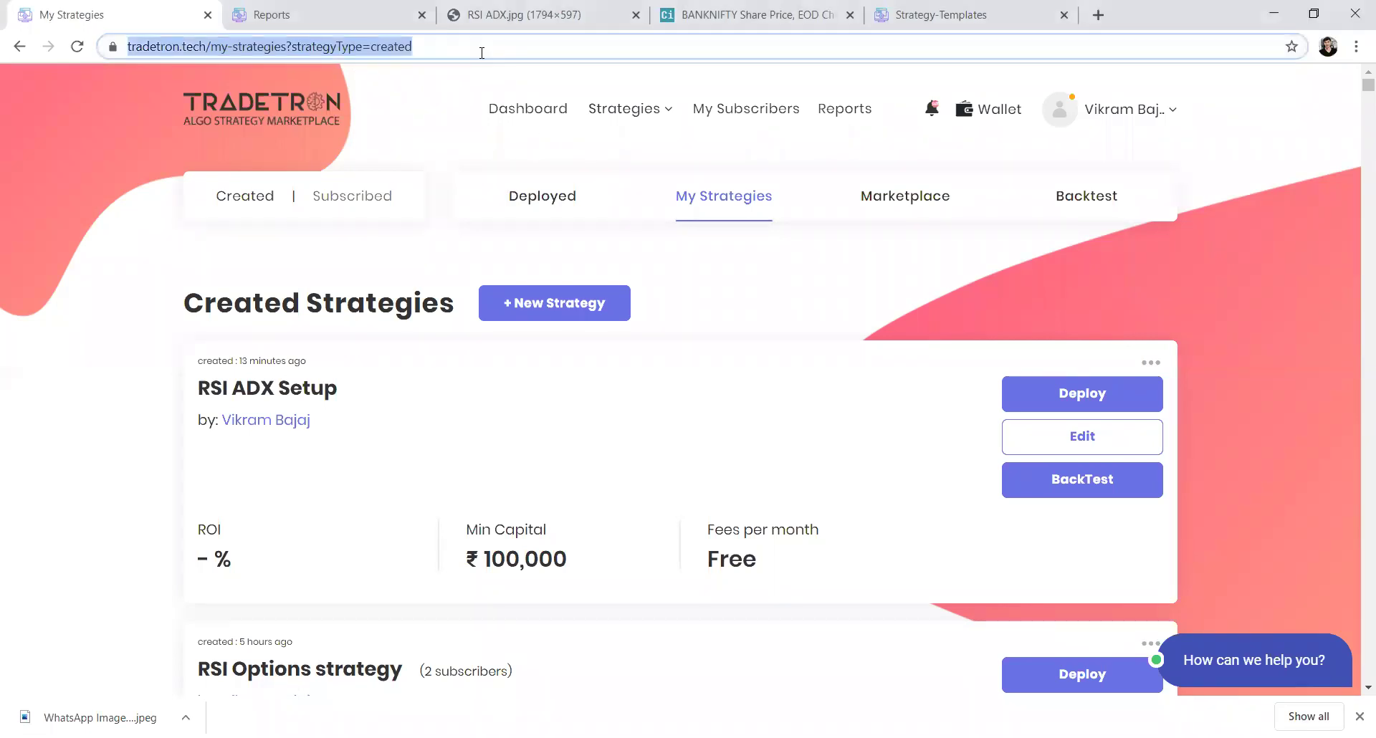
{"action": "type", "text": "tradetron.tech"}
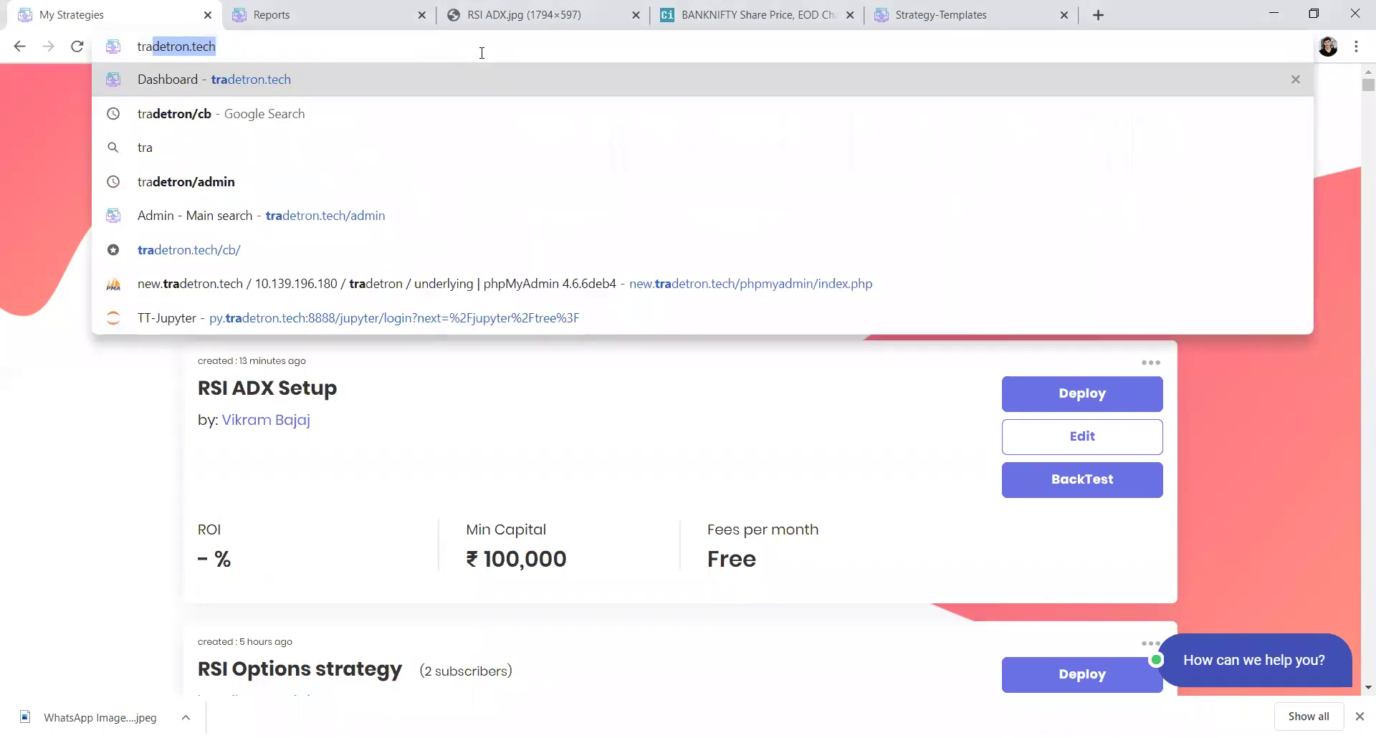
{"action": "key", "text": "Right"}
{"action": "type", "text": "/ht"}
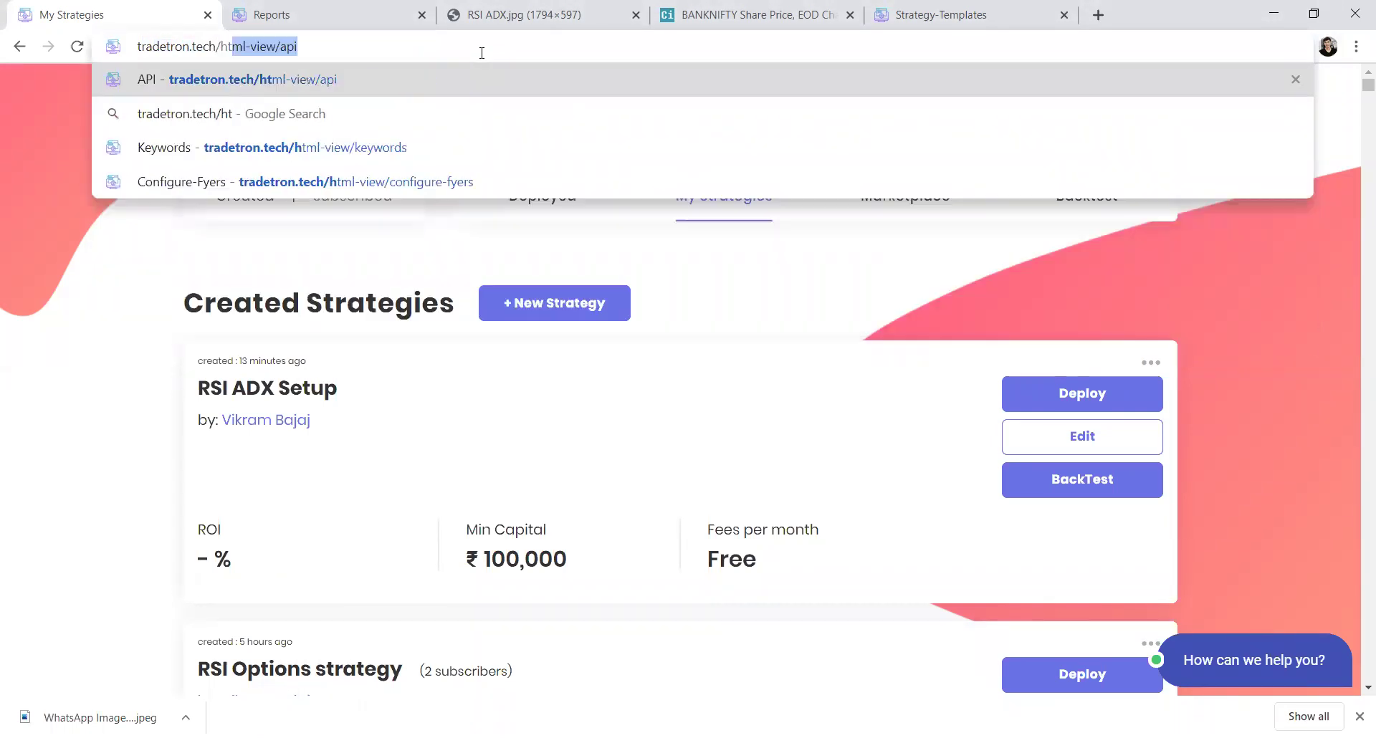
{"action": "key", "text": "Right"}
{"action": "key", "text": "BackSpace"}
{"action": "key", "text": "BackSpace"}
{"action": "key", "text": "BackSpace"}
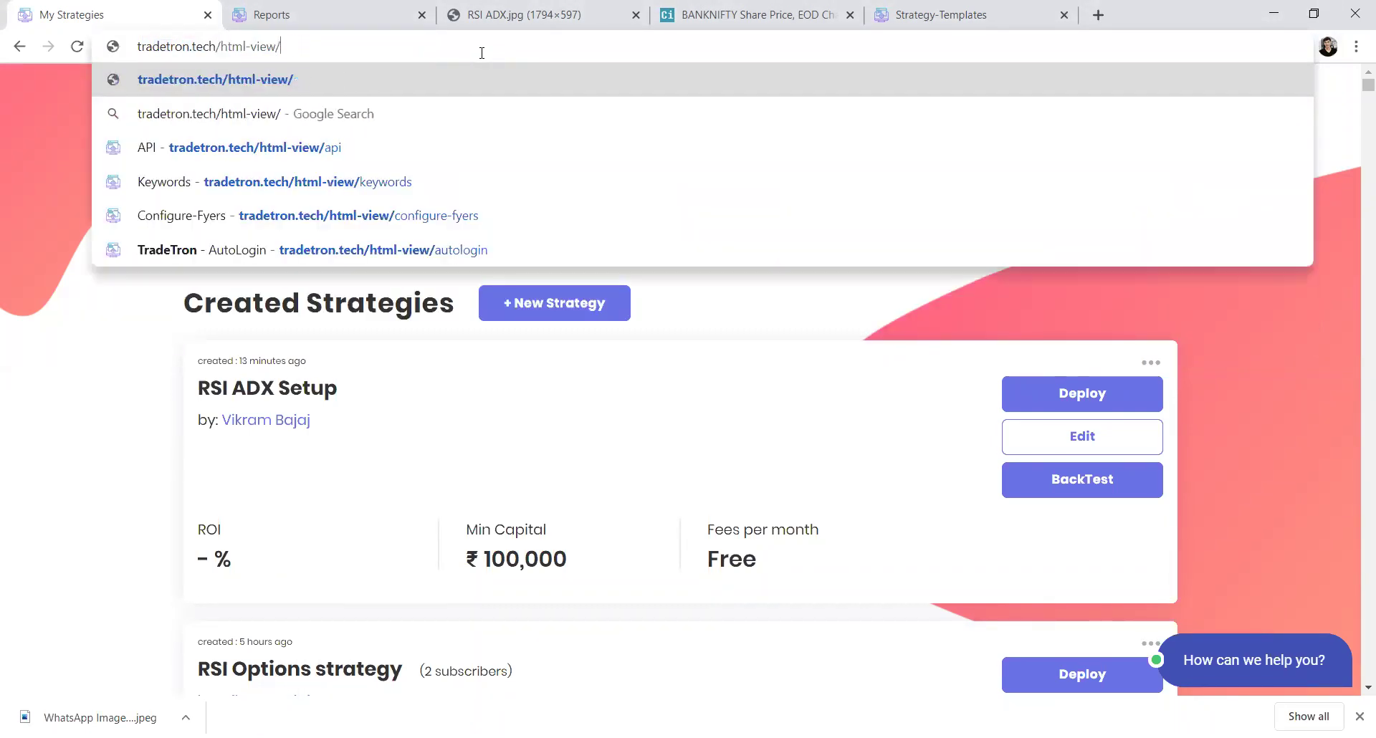
{"action": "type", "text": "keywo"}
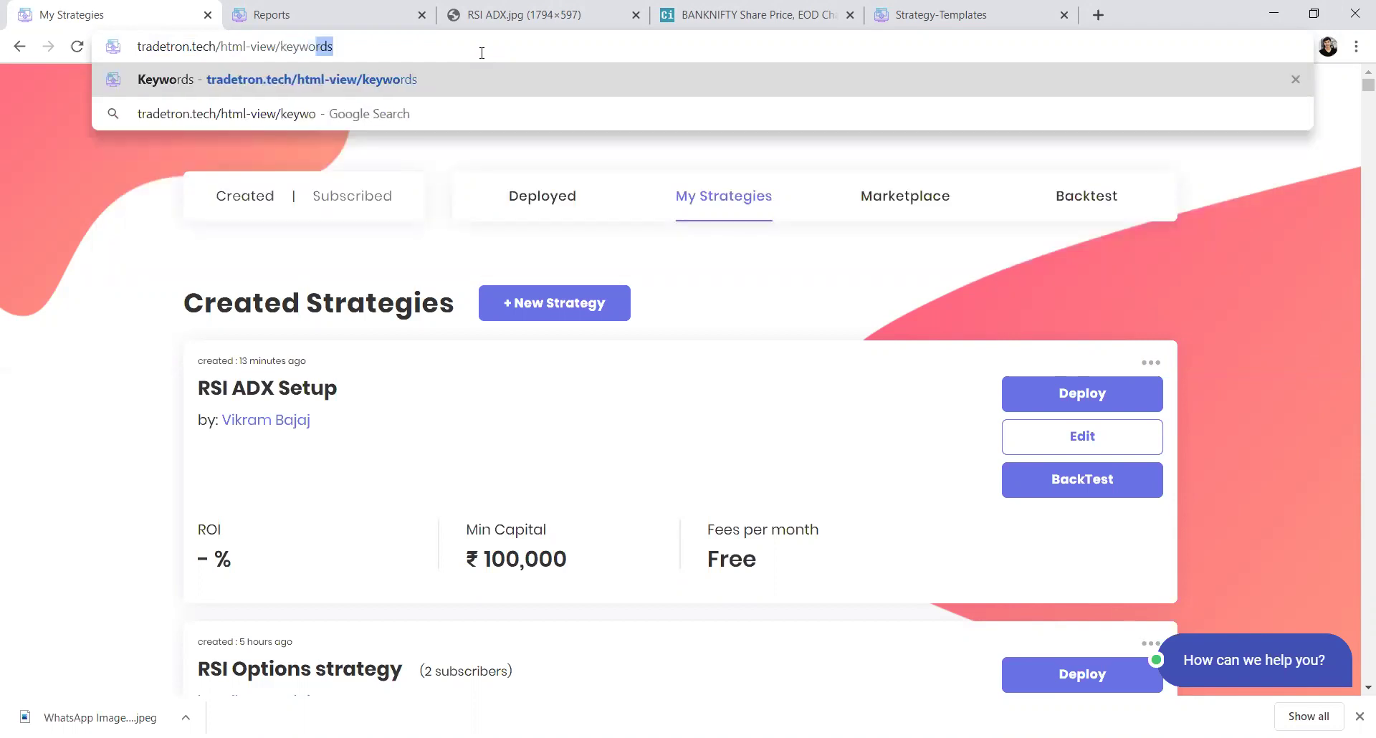
{"action": "key", "text": "Return"}
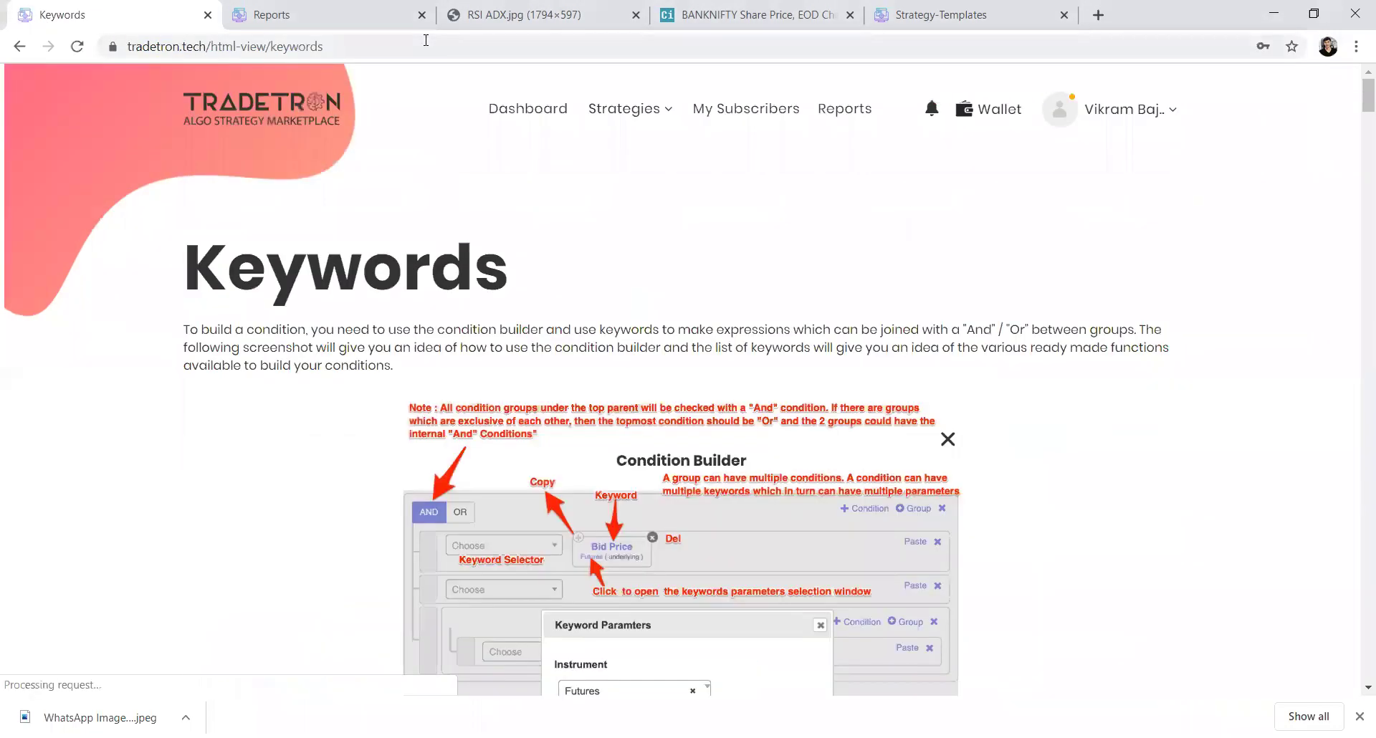
- Select the Keywords page's full web address and look through its table of date, expiry and Fx keywords
{"action": "left_click", "coordinate": [426, 40]}
{"action": "left_click", "coordinate": [425, 40]}
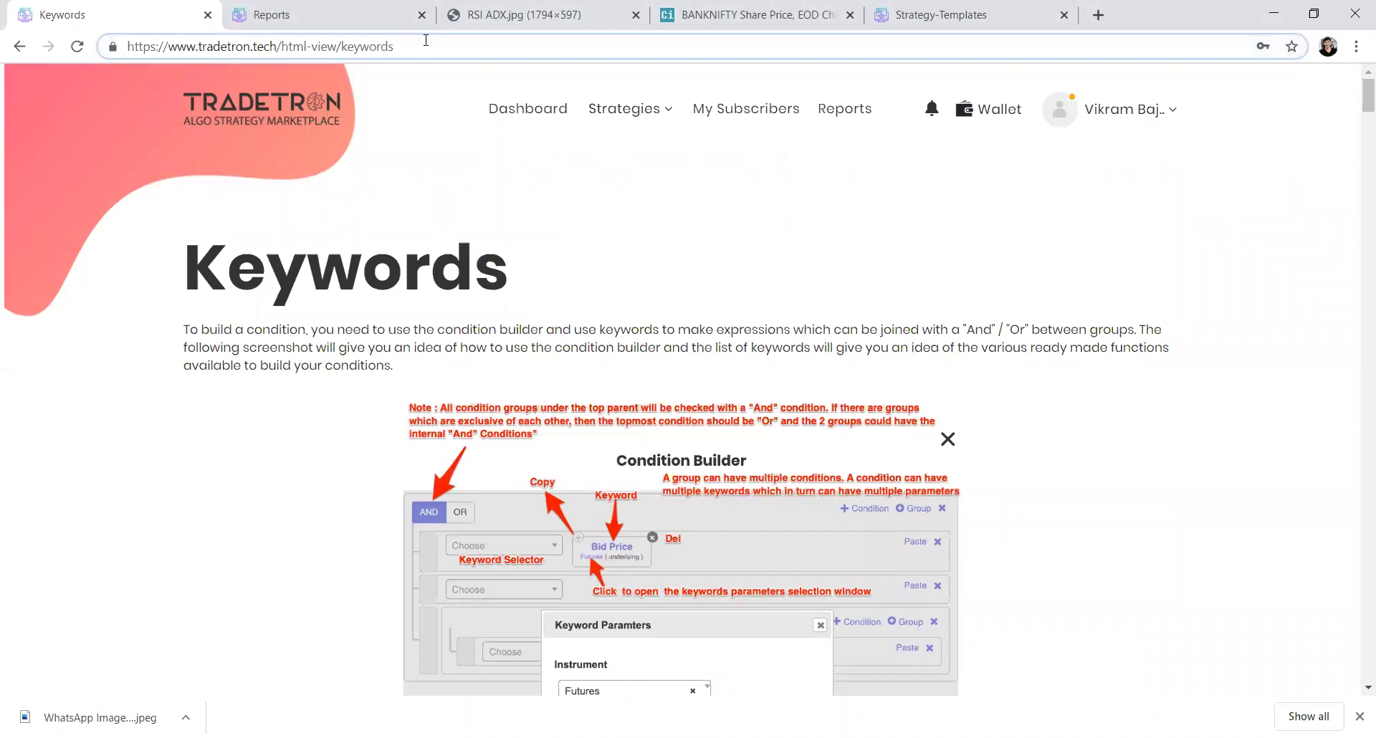
{"action": "key", "text": "ctrl+a"}
{"action": "key", "text": "alt+Tab"}
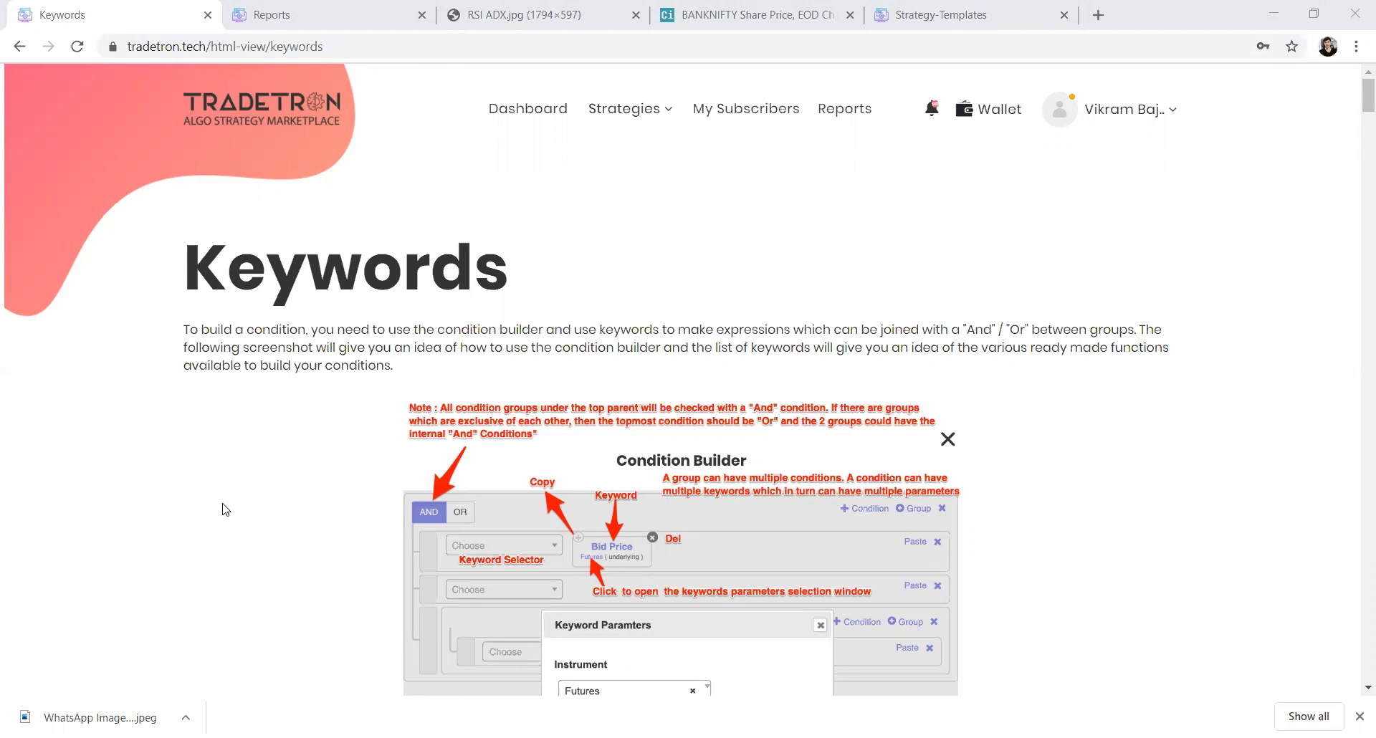
{"action": "scroll", "coordinate": [226, 510], "scroll_direction": "down", "scroll_amount": 15}
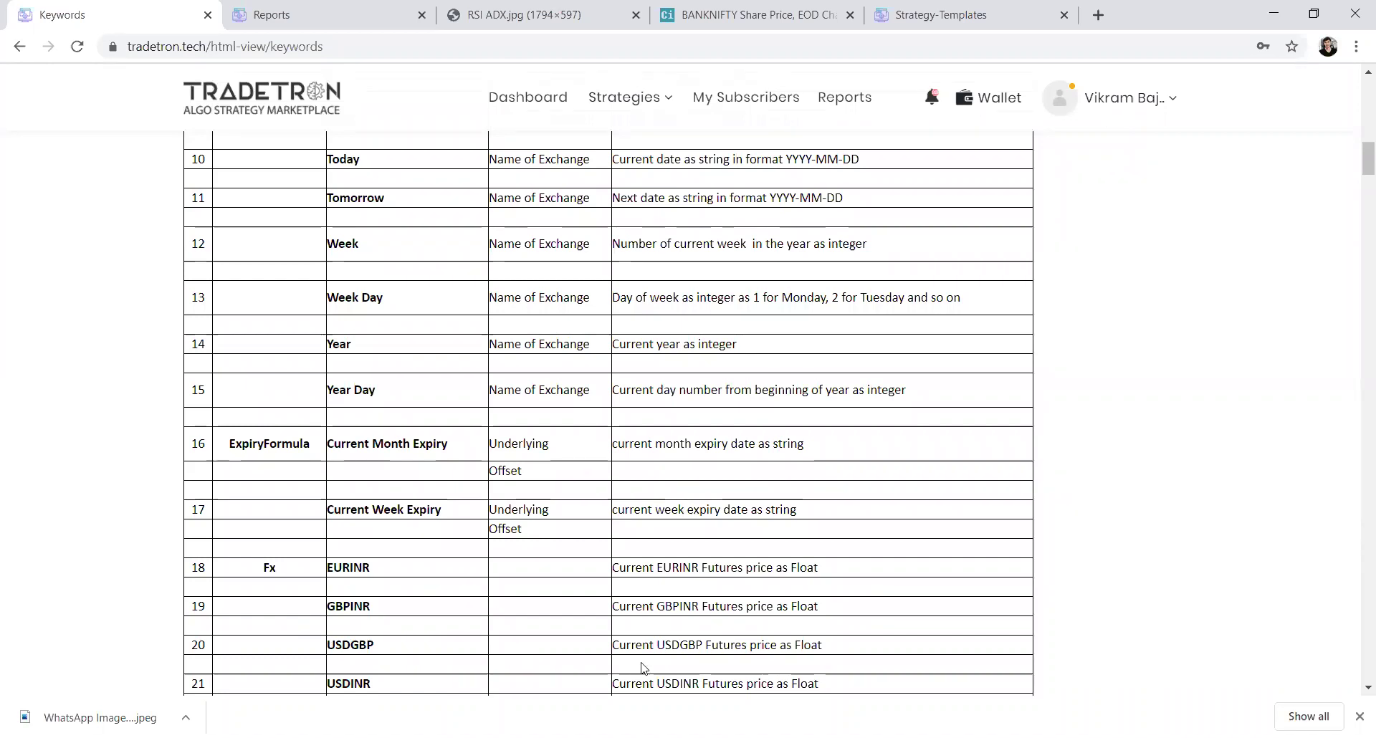
- Look through the rest of the Keywords table, from the expiry and math keywords down to the technical indicator keywords
{"action": "scroll", "coordinate": [643, 667], "scroll_direction": "down", "scroll_amount": 10}
{"action": "scroll", "coordinate": [643, 668], "scroll_direction": "down", "scroll_amount": 20}
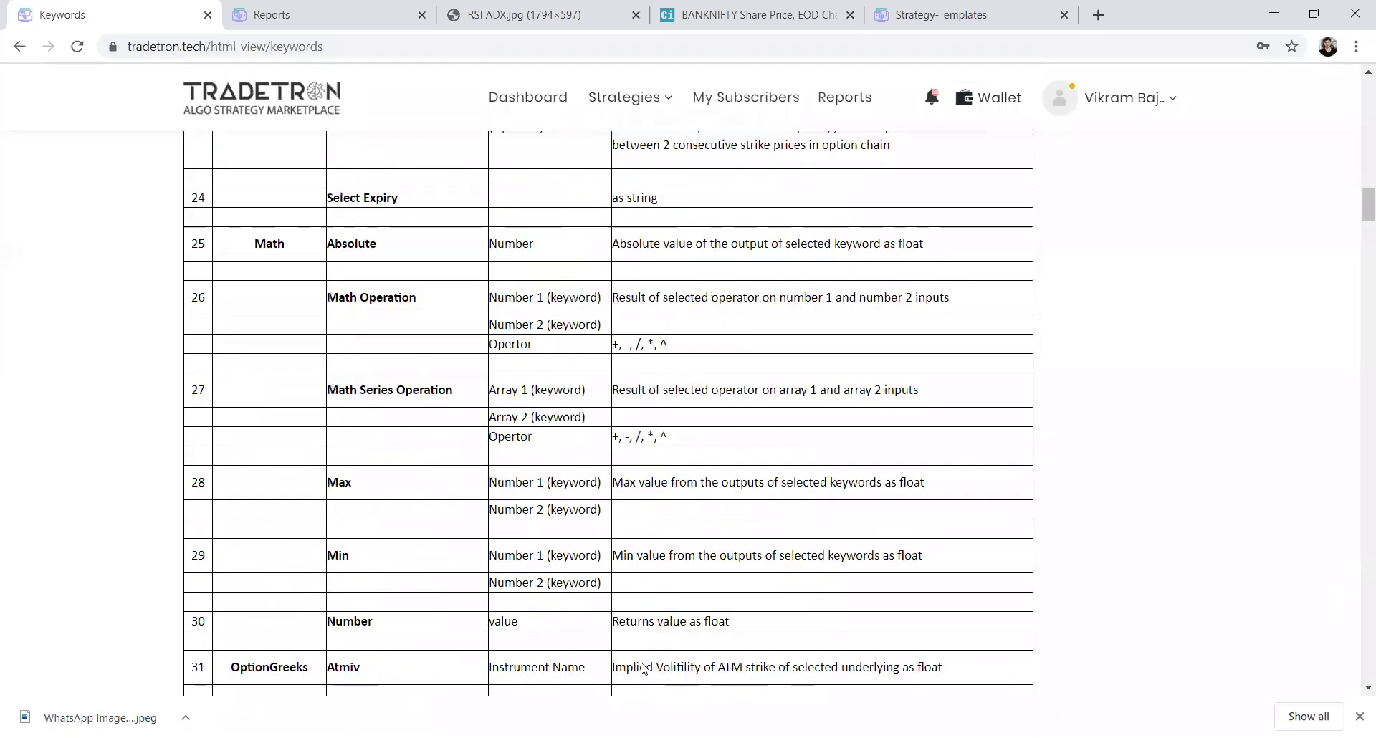
{"action": "scroll", "coordinate": [643, 668], "scroll_direction": "down", "scroll_amount": 20}
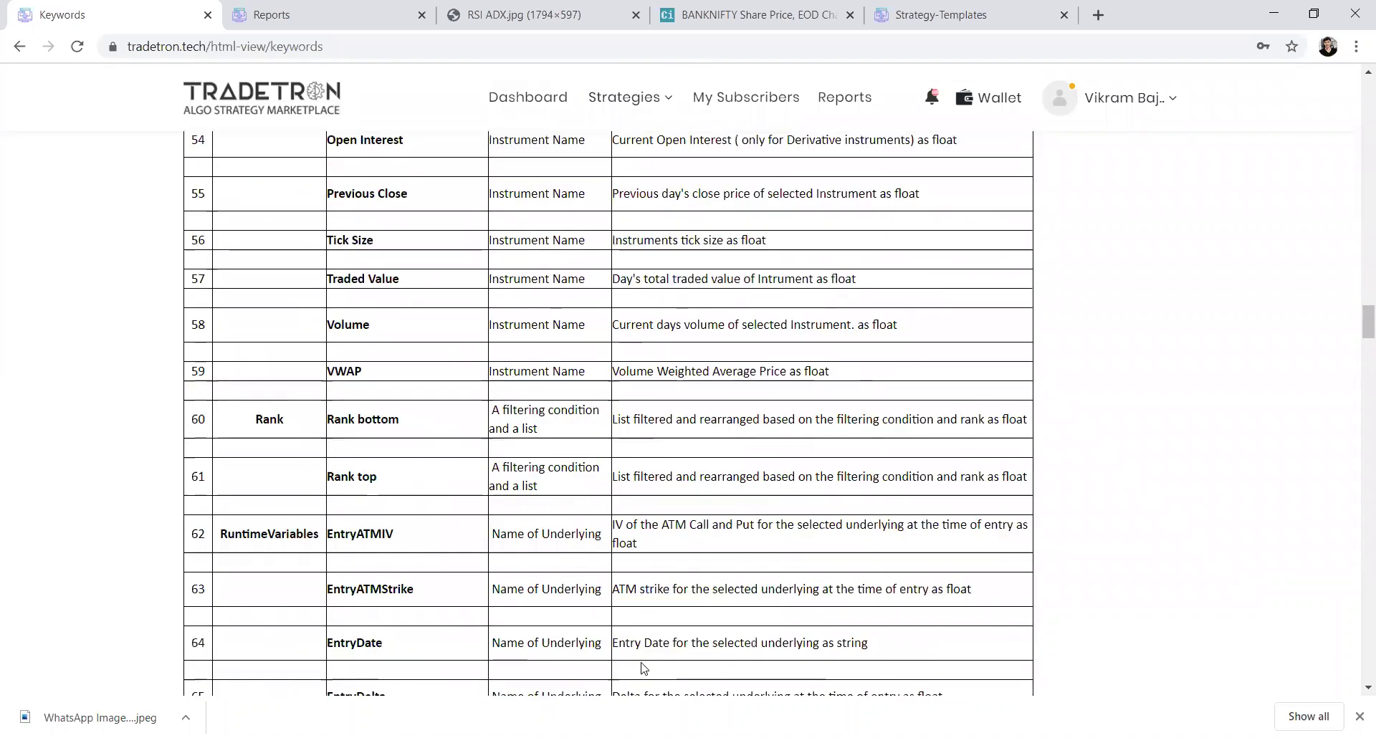
{"action": "scroll", "coordinate": [643, 668], "scroll_direction": "down", "scroll_amount": 20}
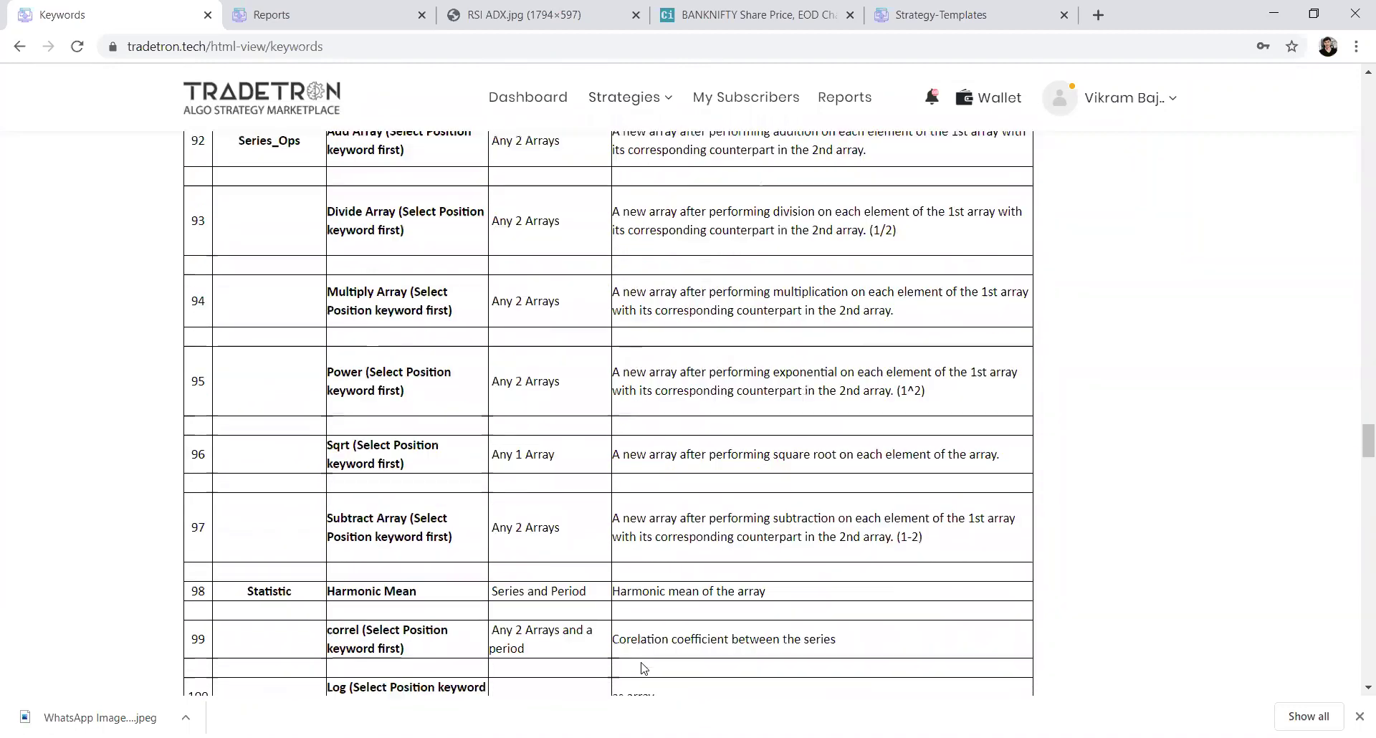
{"action": "scroll", "coordinate": [643, 668], "scroll_direction": "down", "scroll_amount": 8}
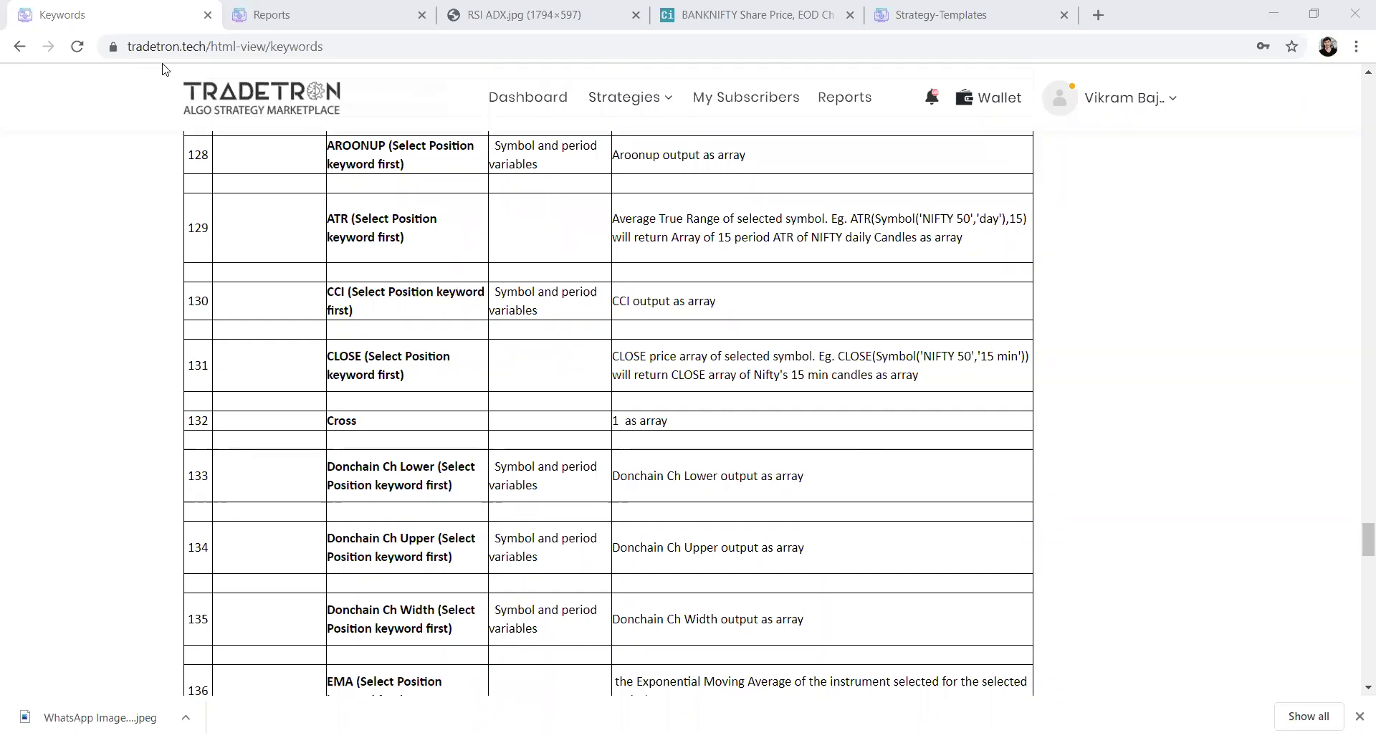
- Start creating a new strategy and open the condition builder for Set 1's entry conditions
{"action": "left_click", "coordinate": [630, 99]}
{"action": "left_click", "coordinate": [600, 146]}
{"action": "scroll", "coordinate": [301, 550], "scroll_direction": "down", "scroll_amount": 3}
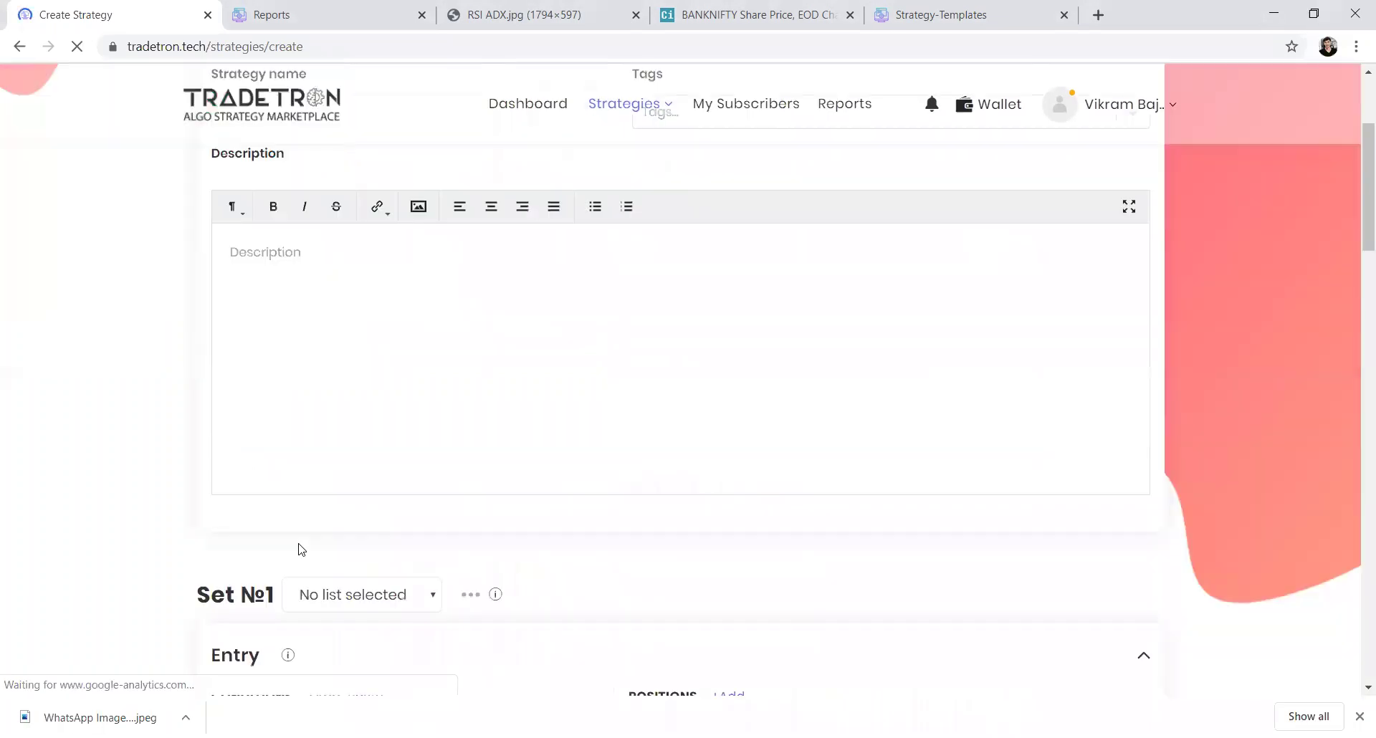
{"action": "scroll", "coordinate": [301, 550], "scroll_direction": "down", "scroll_amount": 3}
{"action": "left_click", "coordinate": [316, 510]}
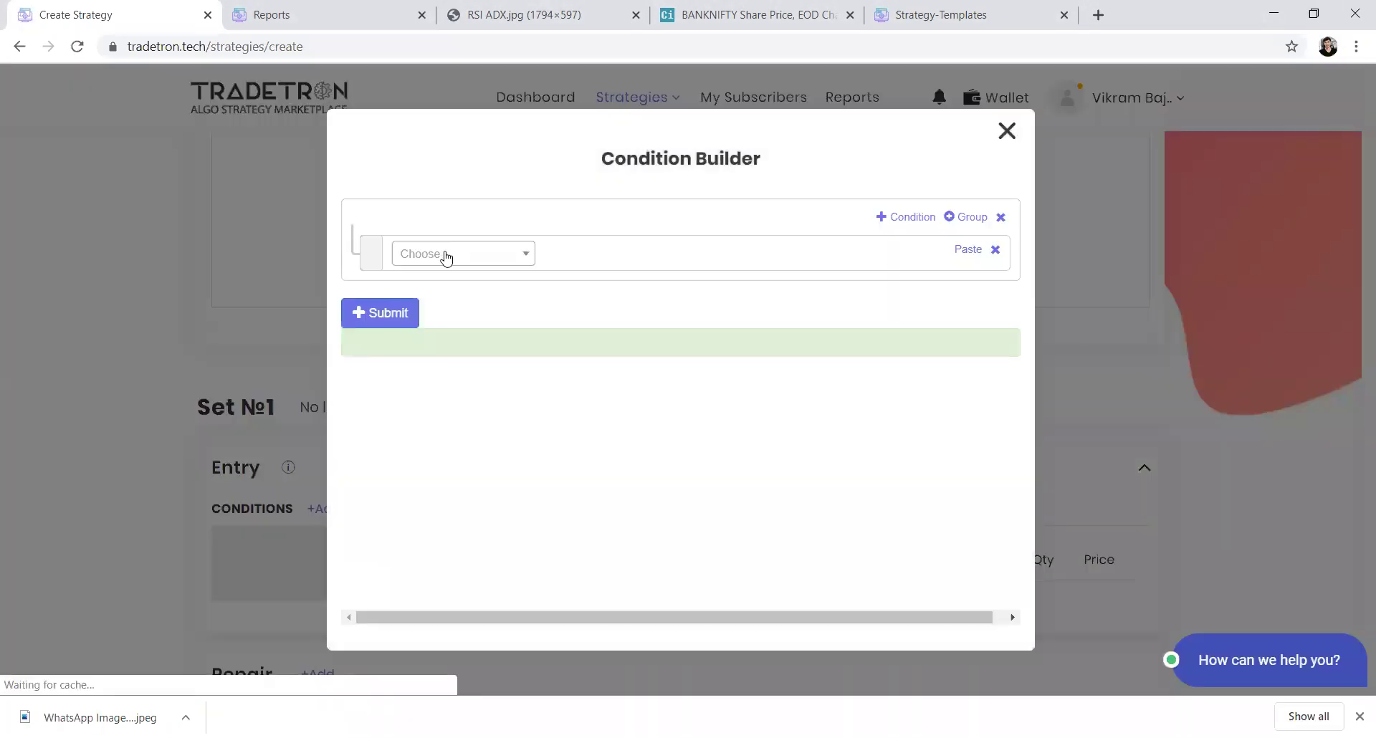
- Add a Position keyword to the first condition with HIGH as its series and -2 as its position
{"action": "left_click", "coordinate": [445, 256]}
{"action": "type", "text": "posi"}
{"action": "key", "text": "Return"}
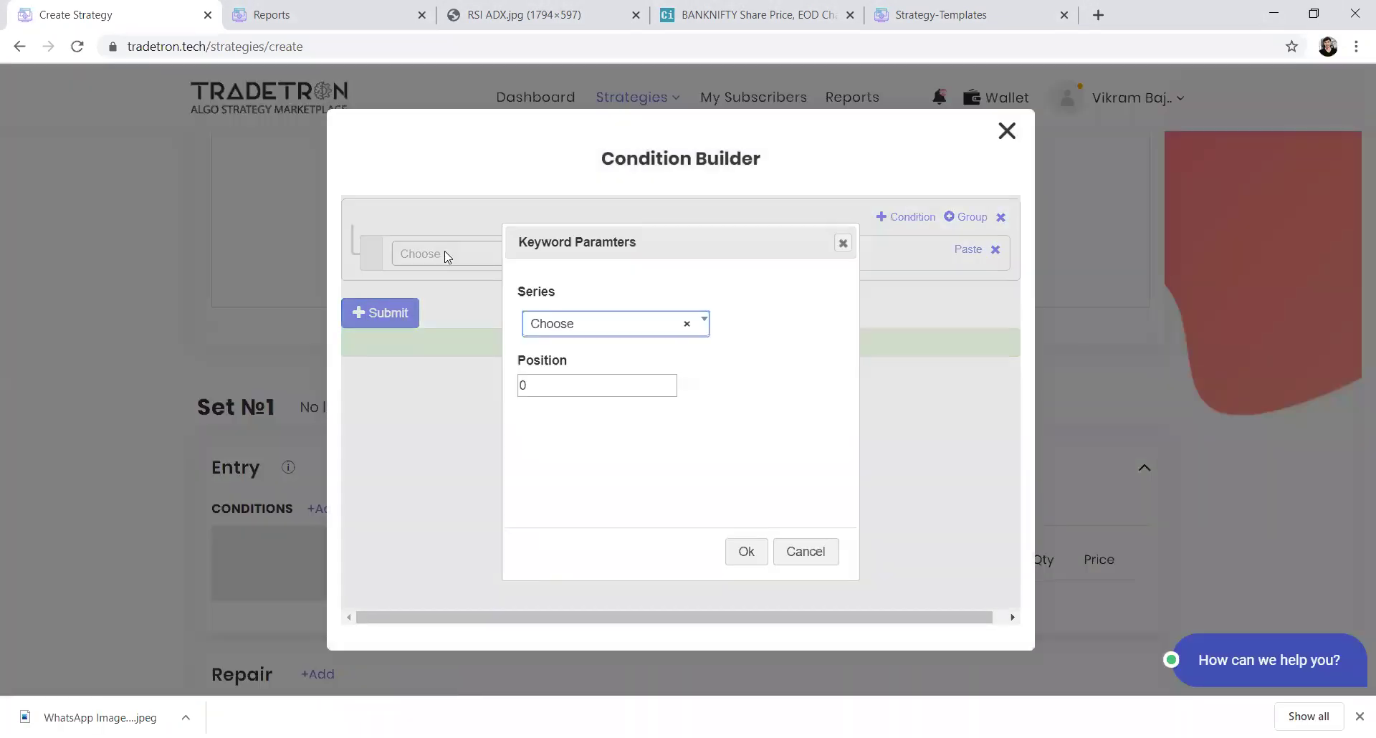
{"action": "type", "text": "hig"}
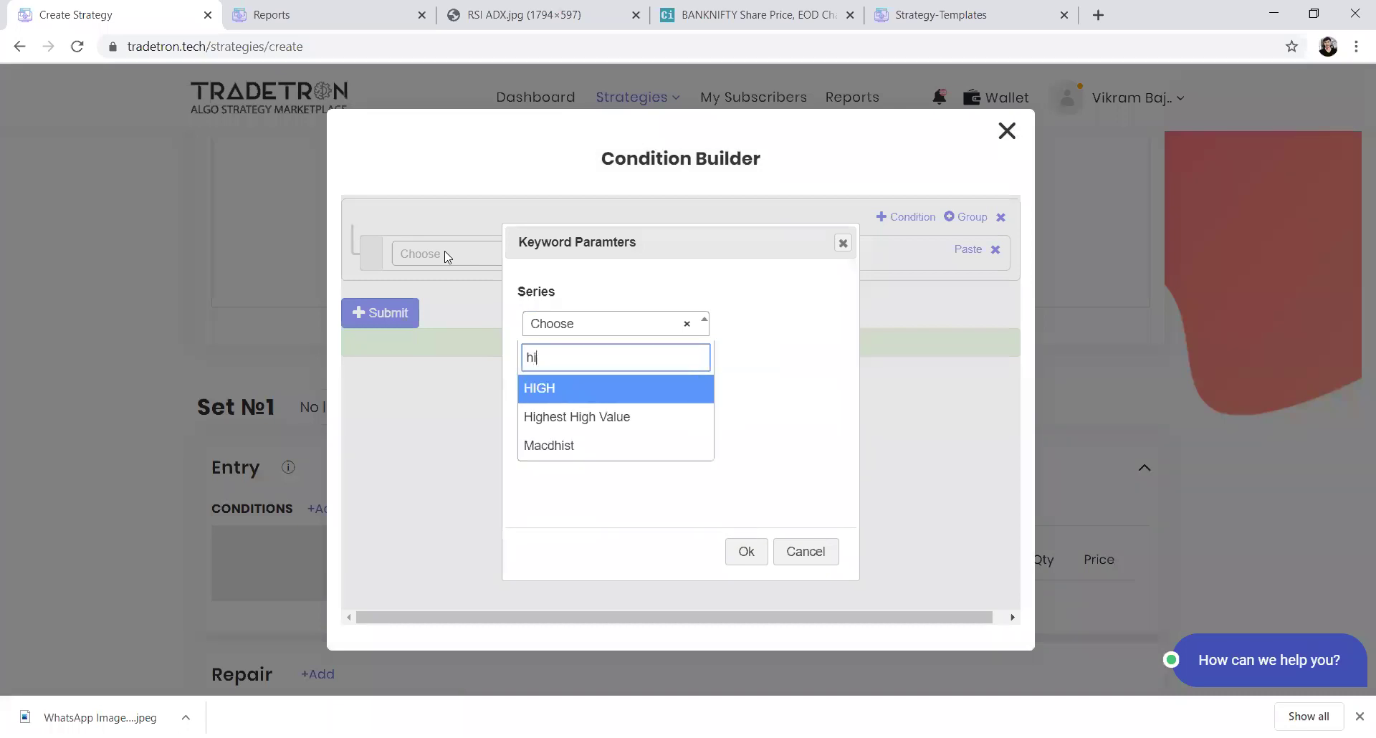
{"action": "key", "text": "Return"}
{"action": "key", "text": "Tab"}
{"action": "type", "text": "-2"}
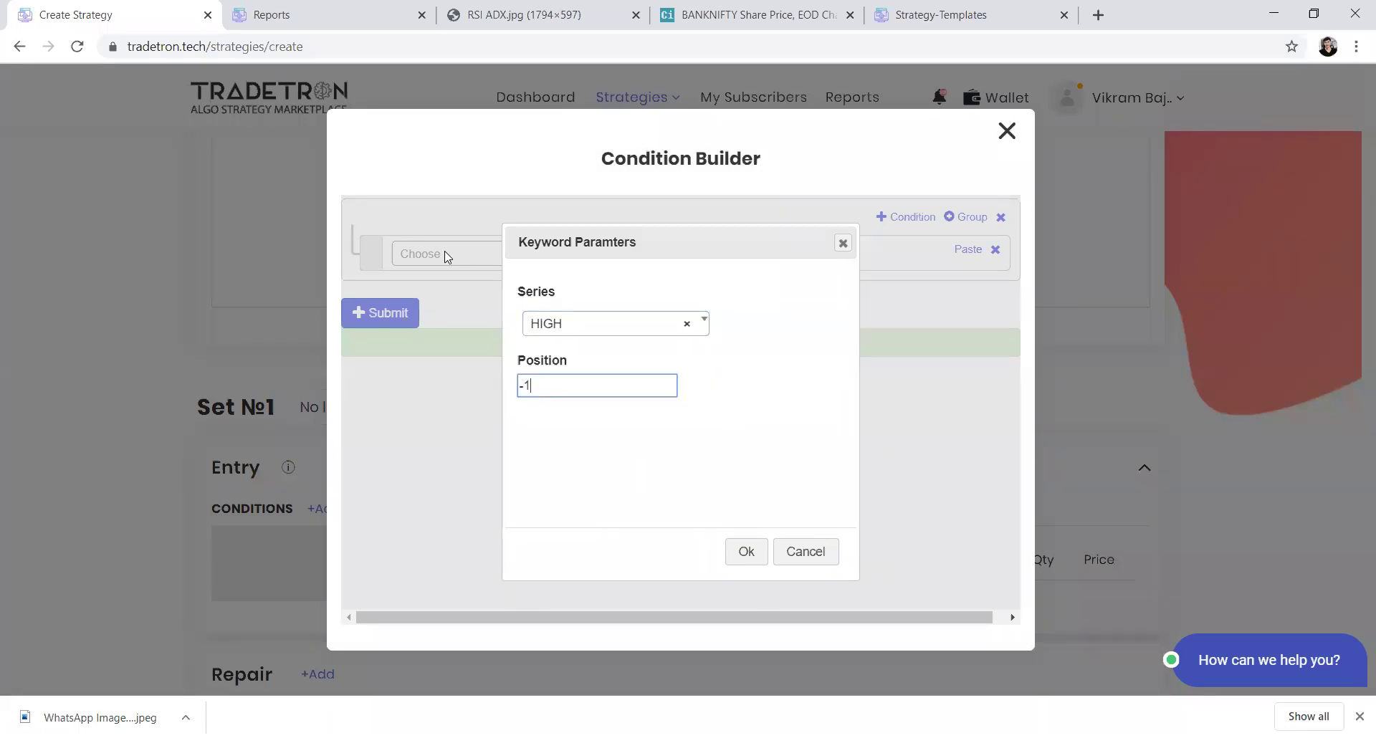
{"action": "key", "text": "Tab"}
{"action": "key", "text": "Return"}
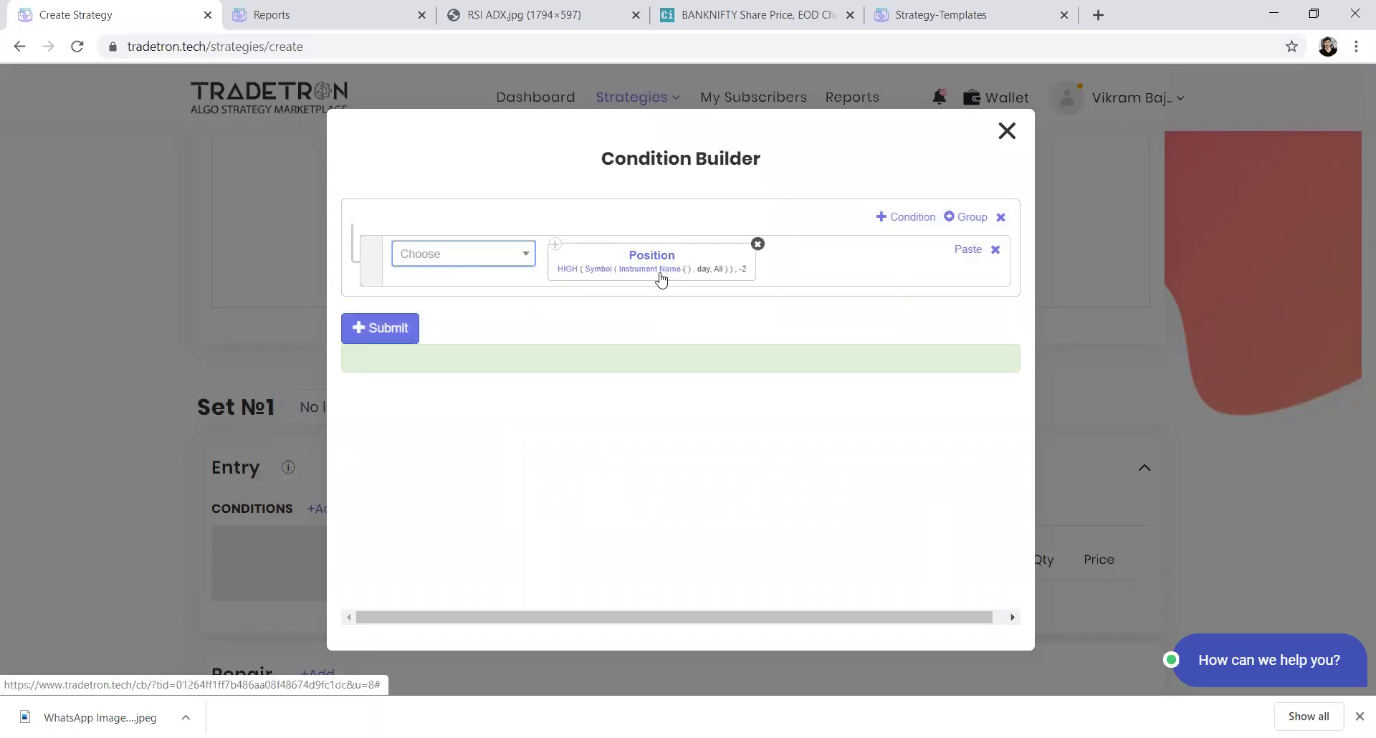
- Set the candle type of the HIGH series' symbol to week
{"action": "left_click", "coordinate": [604, 274]}
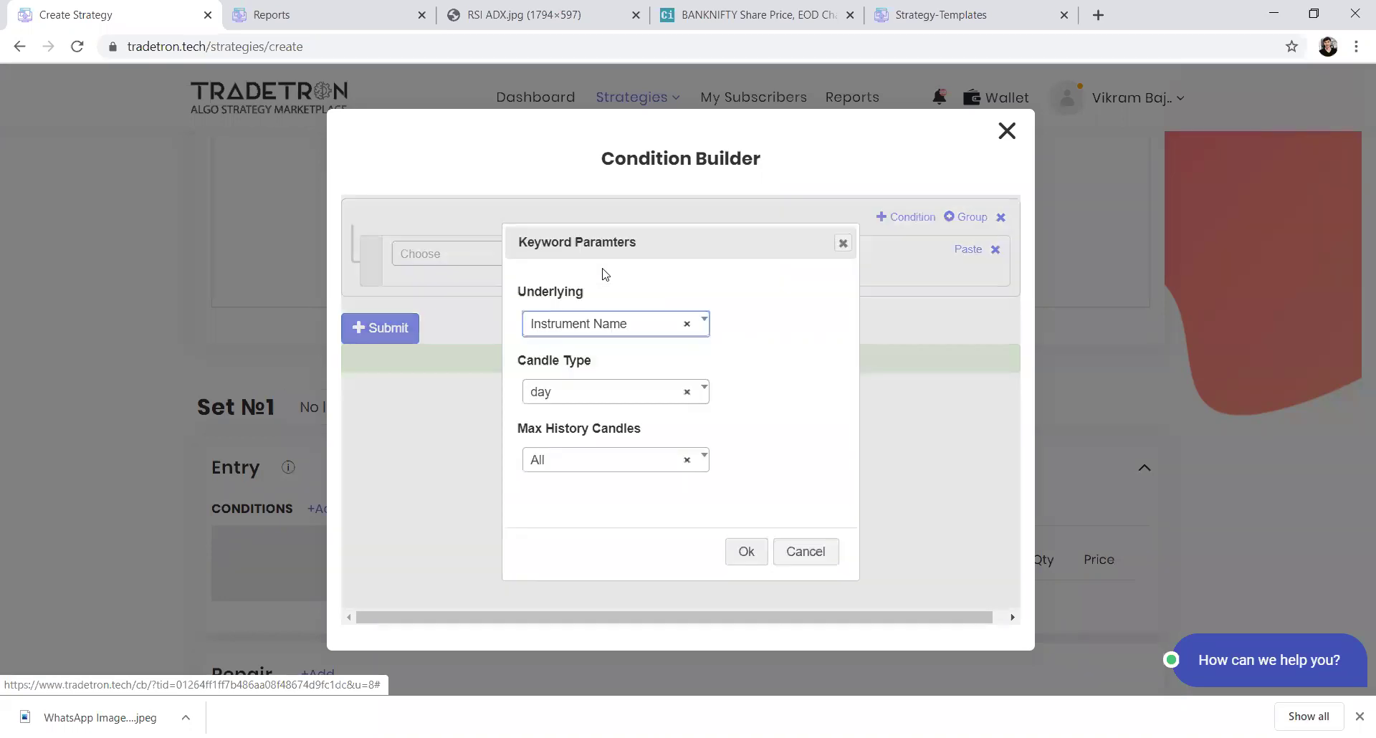
{"action": "left_click", "coordinate": [606, 391]}
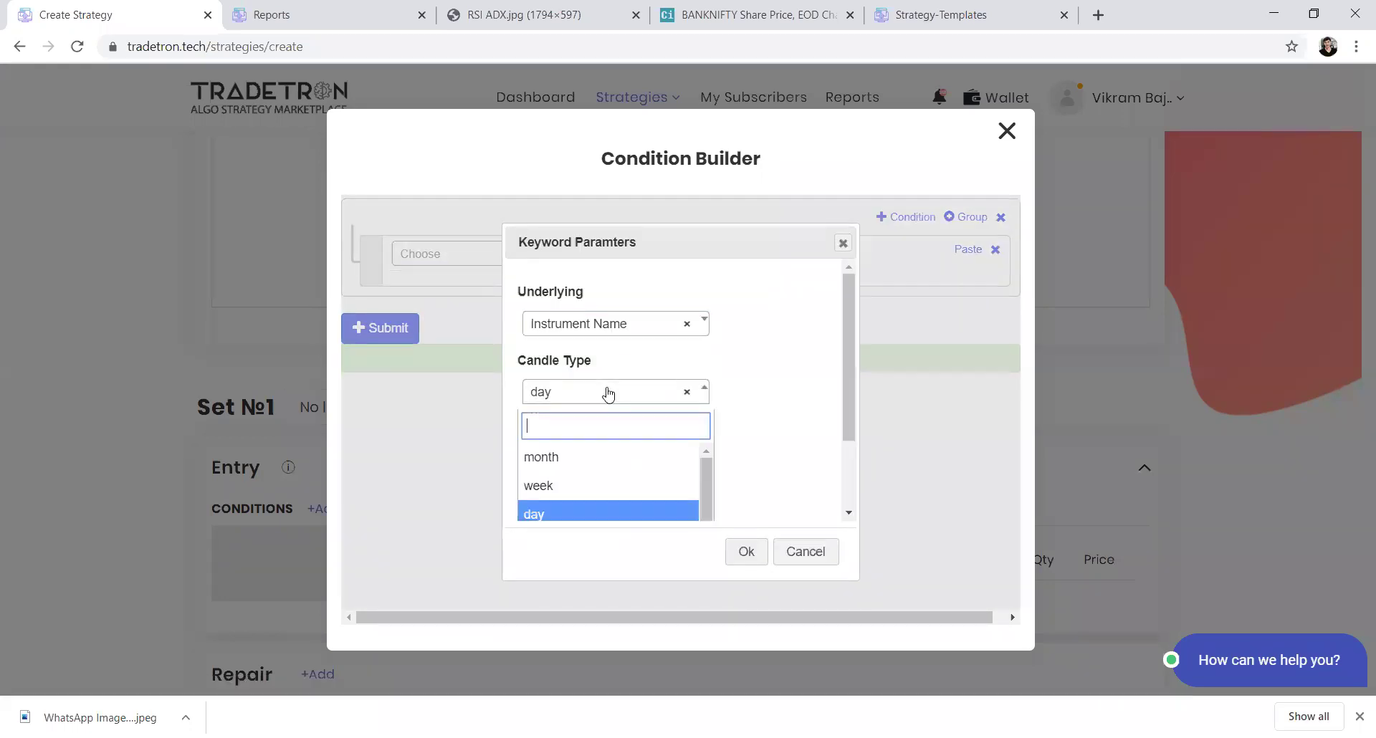
{"action": "left_click", "coordinate": [574, 487]}
{"action": "left_click", "coordinate": [742, 554]}
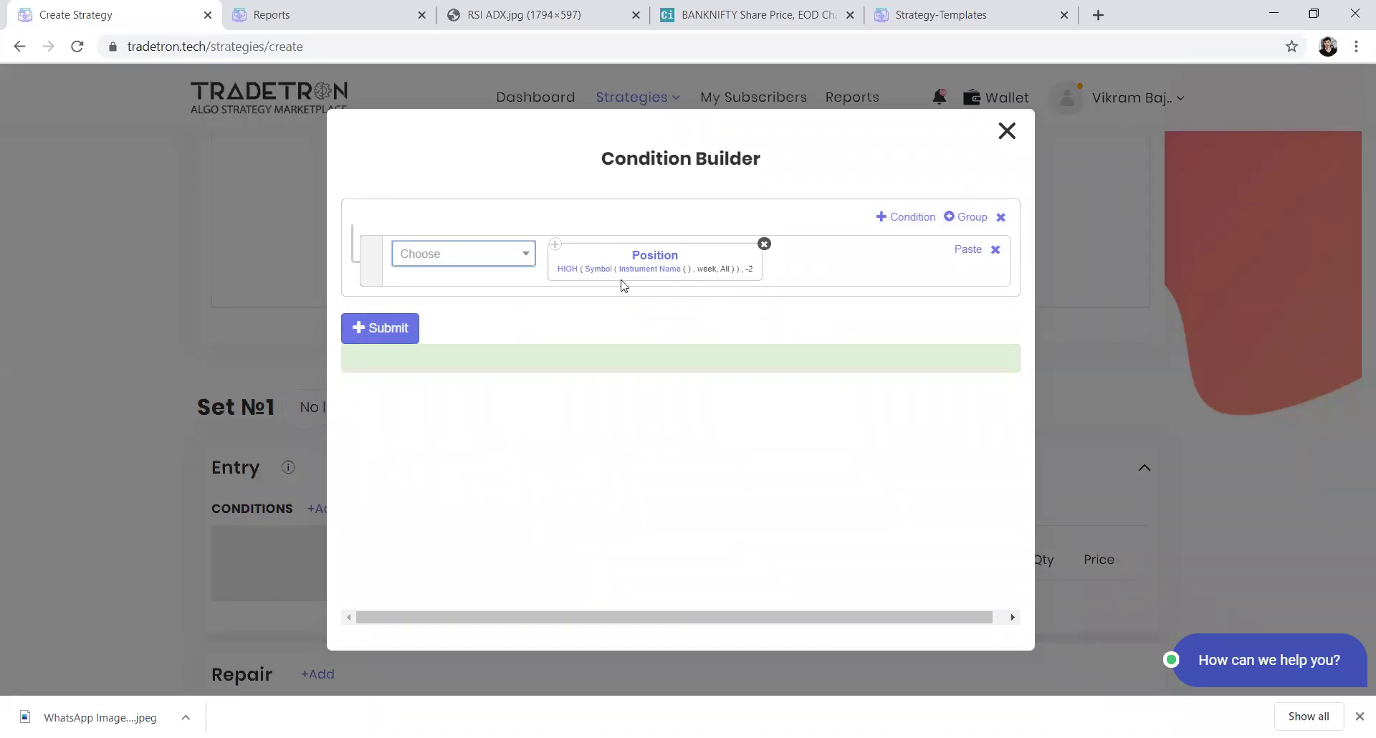
- Replace the HIGH-based Position keyword with a Position keyword that uses Highest High Value as its series at position 0
{"action": "left_click", "coordinate": [764, 245]}
{"action": "left_click", "coordinate": [506, 254]}
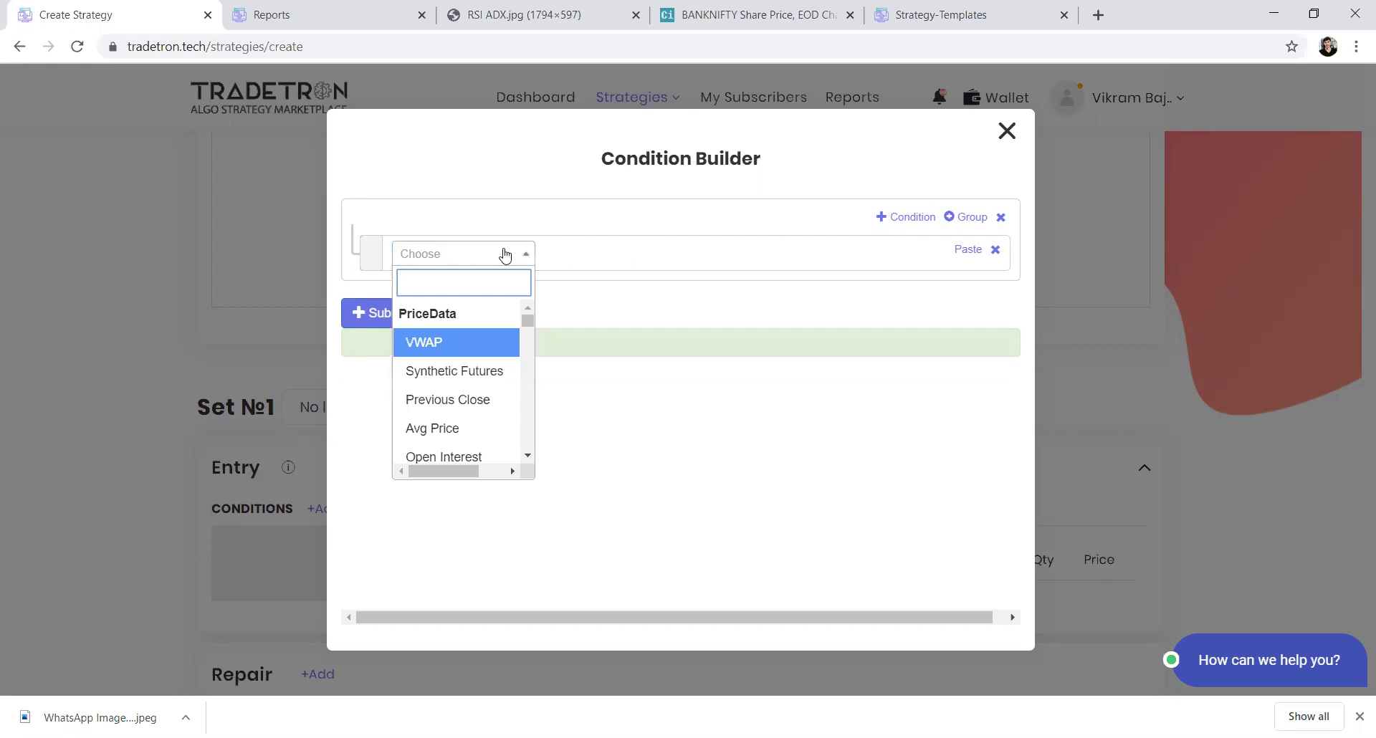
{"action": "type", "text": "pos"}
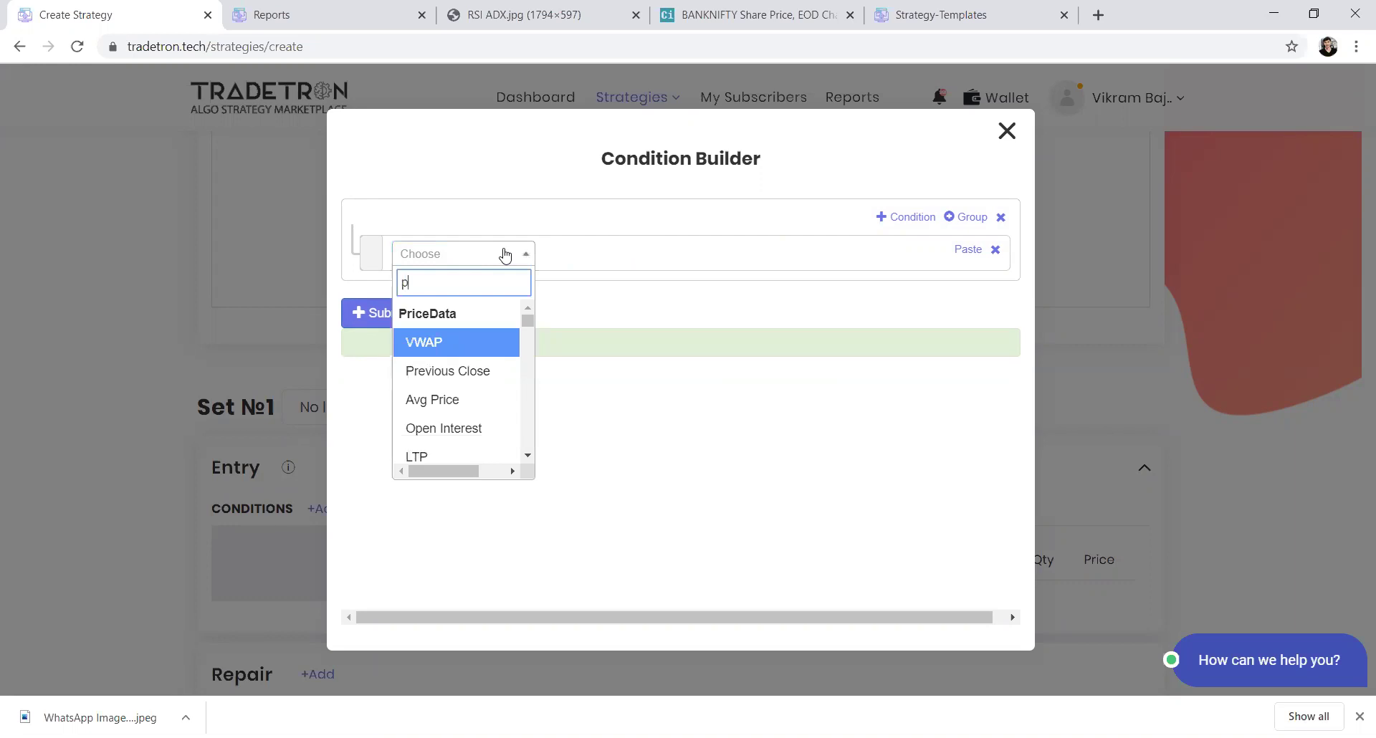
{"action": "key", "text": "Return"}
{"action": "type", "text": "hih"}
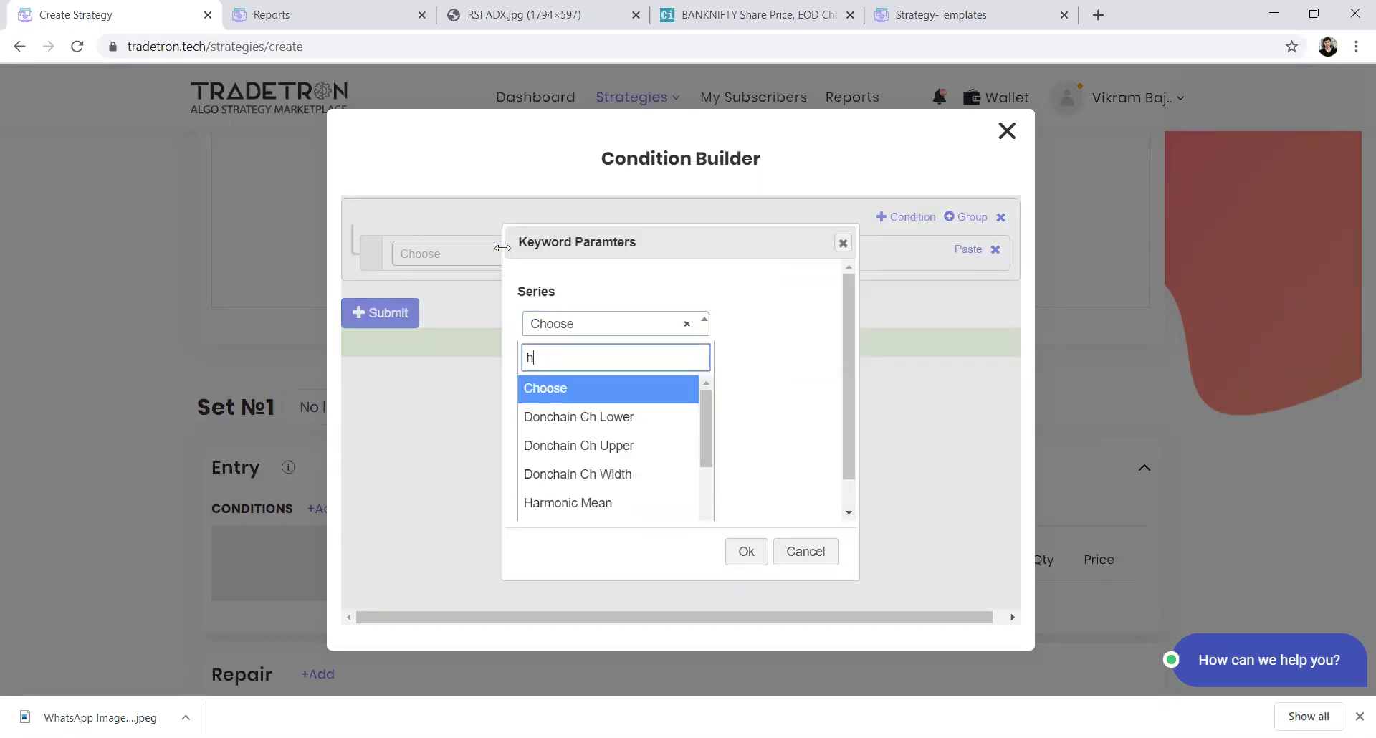
{"action": "key", "text": "BackSpace"}
{"action": "key", "text": "Down"}
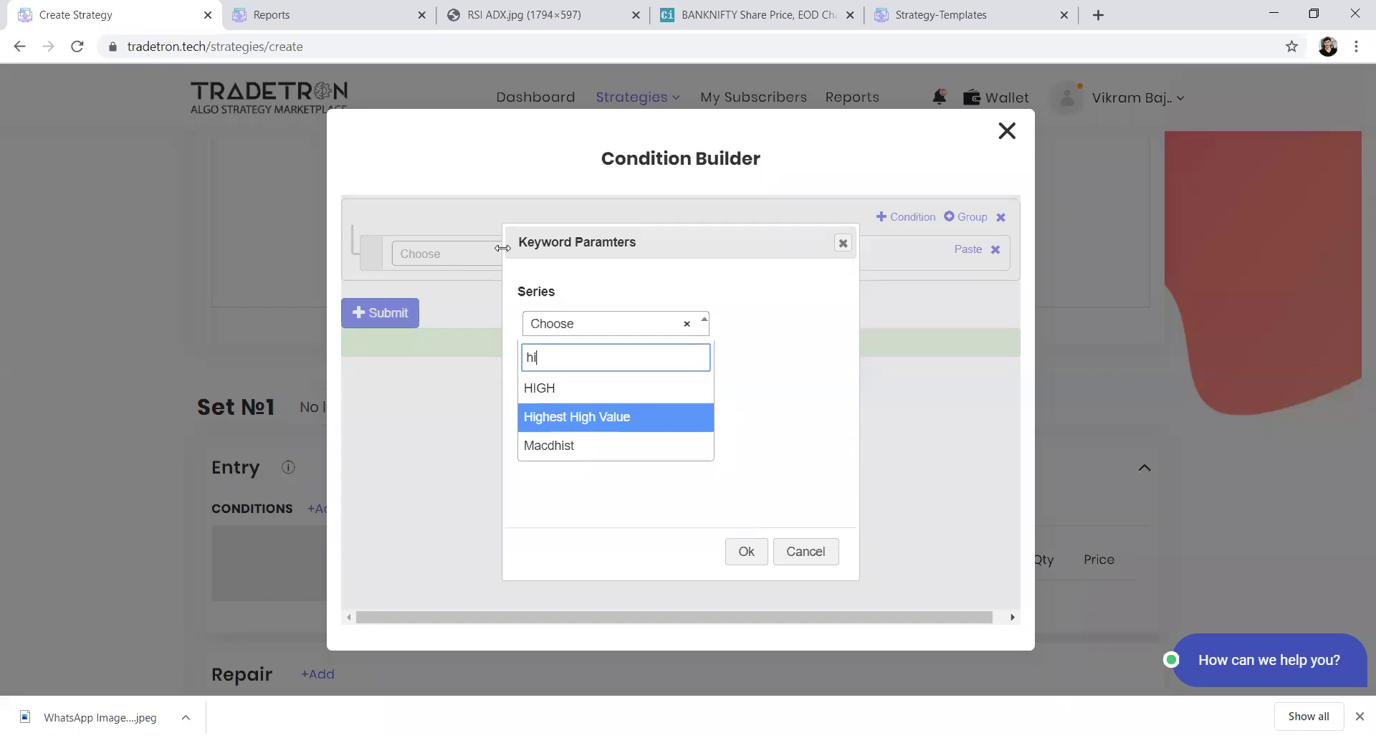
{"action": "key", "text": "Return"}
{"action": "key", "text": "Tab"}
{"action": "key", "text": "Tab"}
{"action": "key", "text": "Return"}
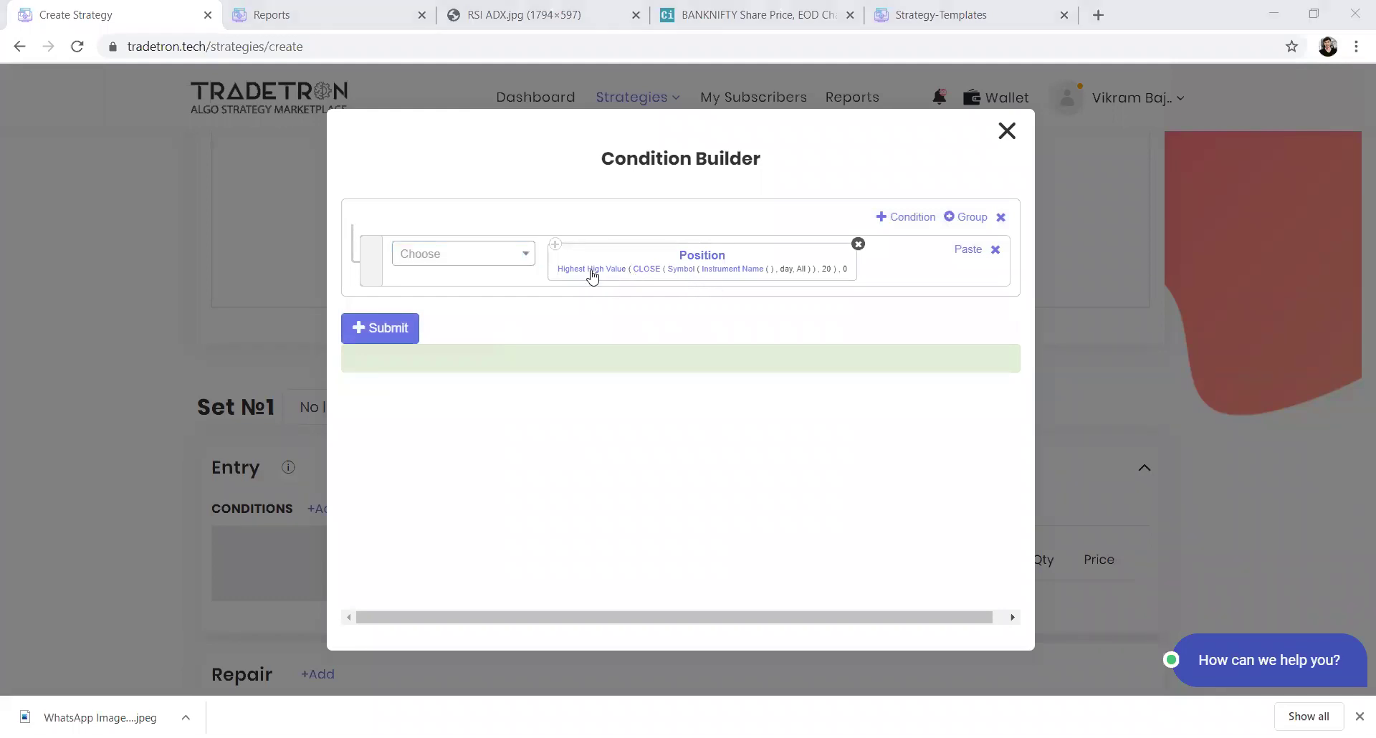
- Set the Highest High Value period to 2 and its symbol's candle type to week
{"action": "type", "text": "2"}
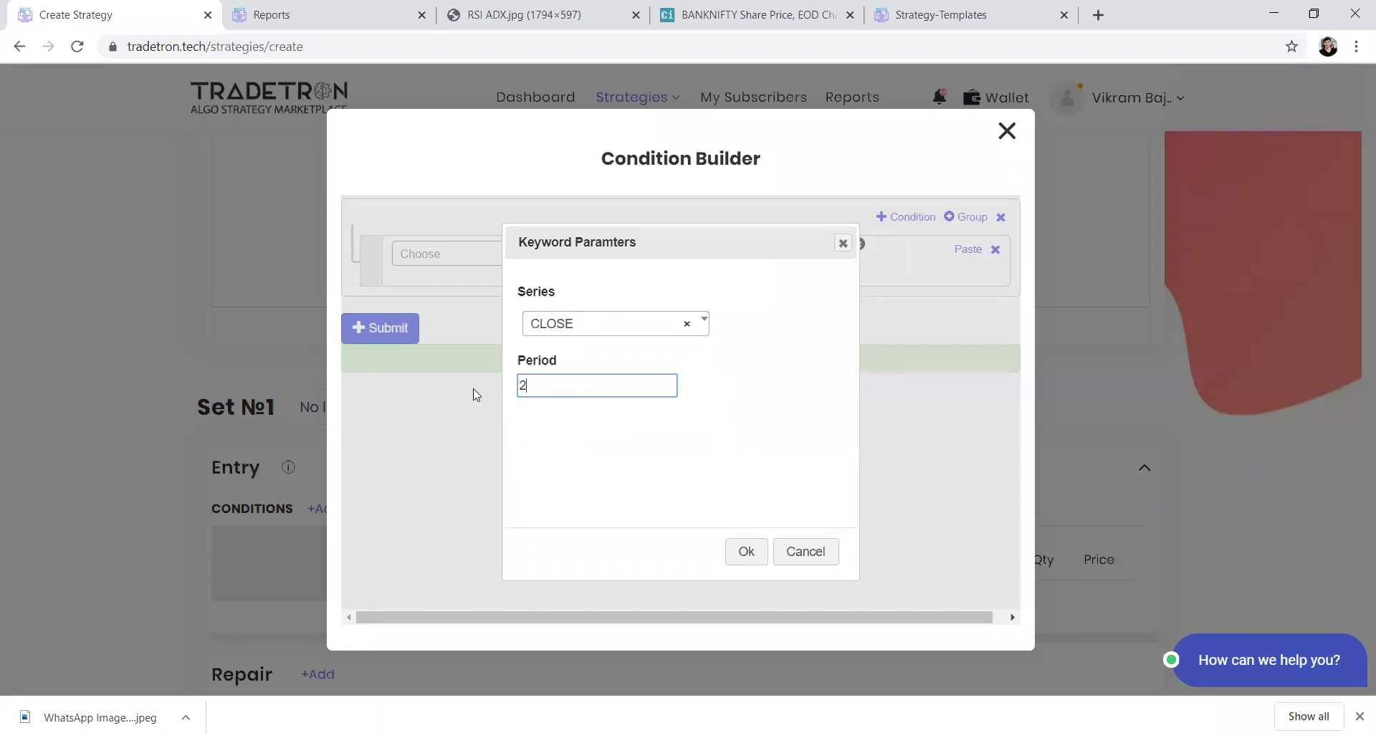
{"action": "left_click", "coordinate": [746, 551]}
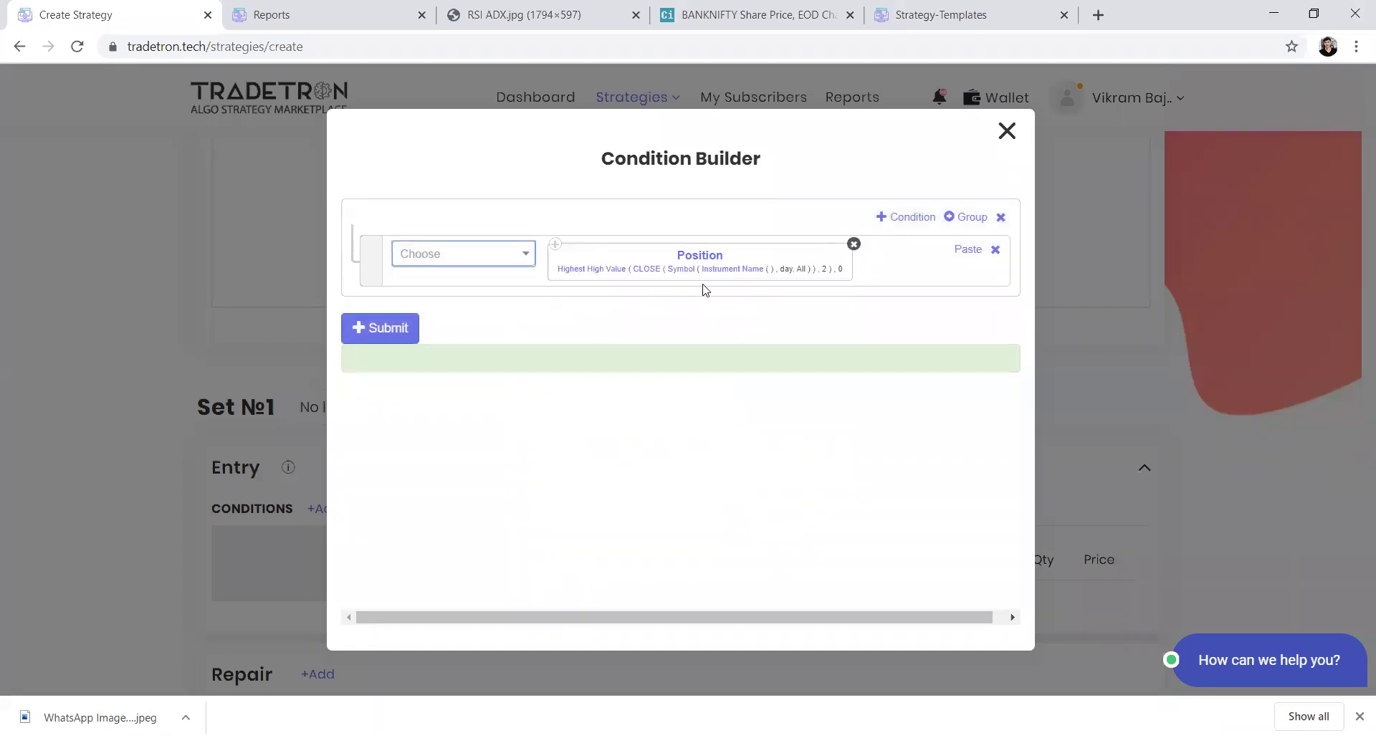
{"action": "left_click", "coordinate": [681, 269]}
{"action": "left_click", "coordinate": [655, 380]}
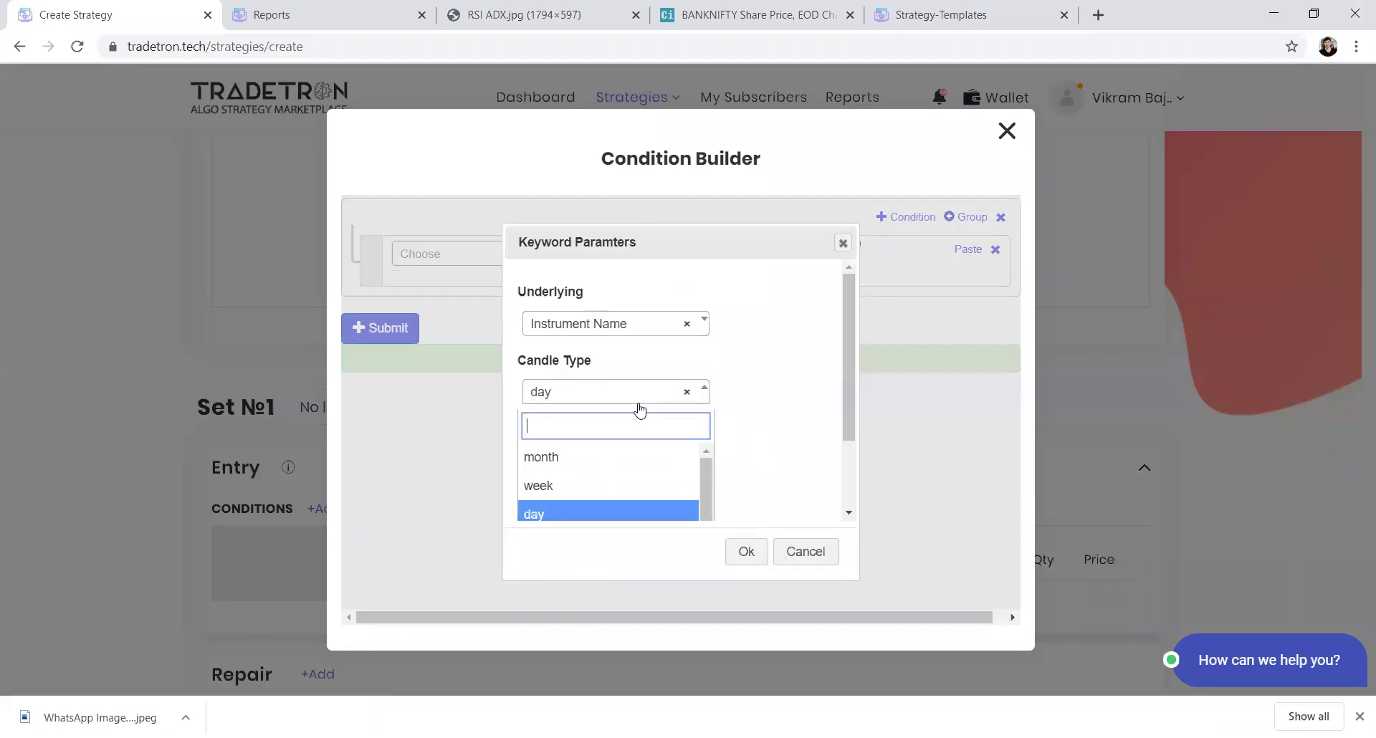
{"action": "left_click", "coordinate": [615, 482]}
{"action": "left_click", "coordinate": [744, 551]}
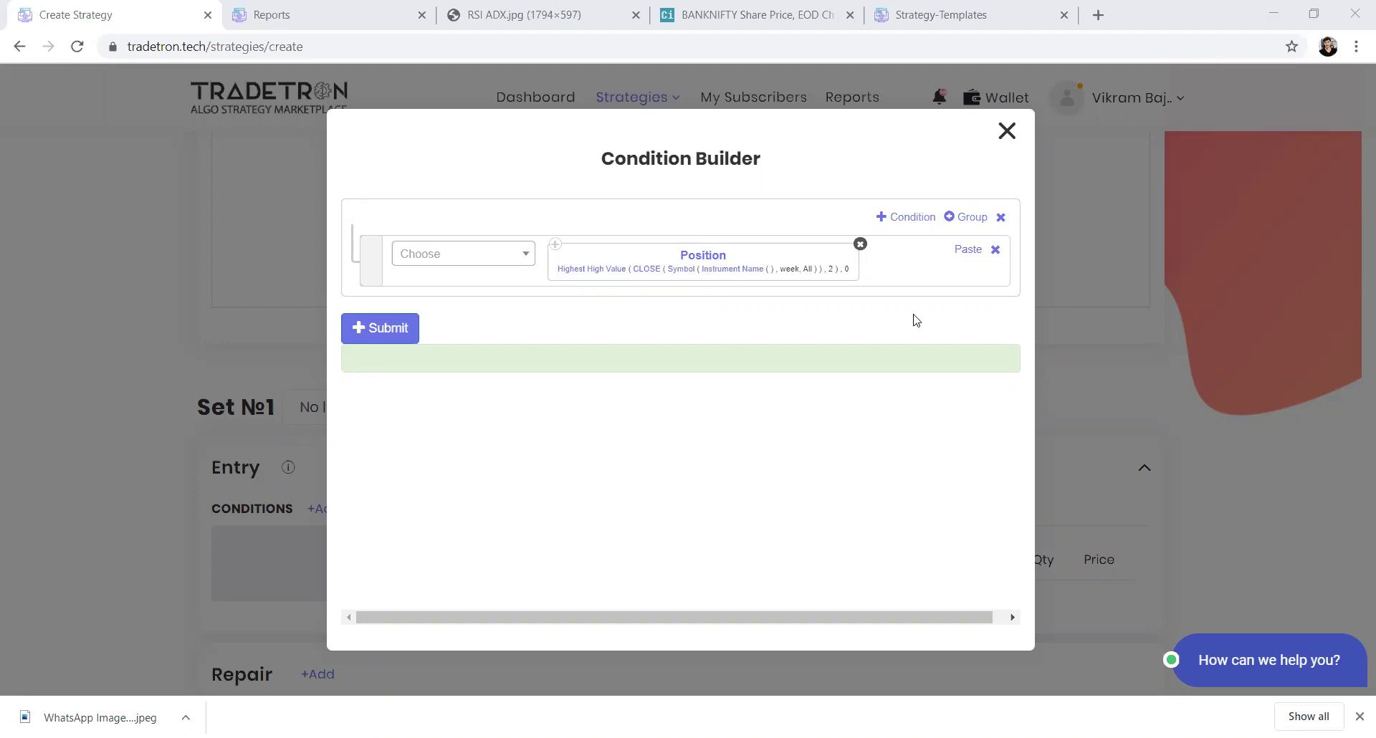
- Add a second condition beginning with the Time keyword for the NSE exchange
{"action": "left_click", "coordinate": [909, 218]}
{"action": "left_click", "coordinate": [510, 319]}
{"action": "type", "text": "time"}
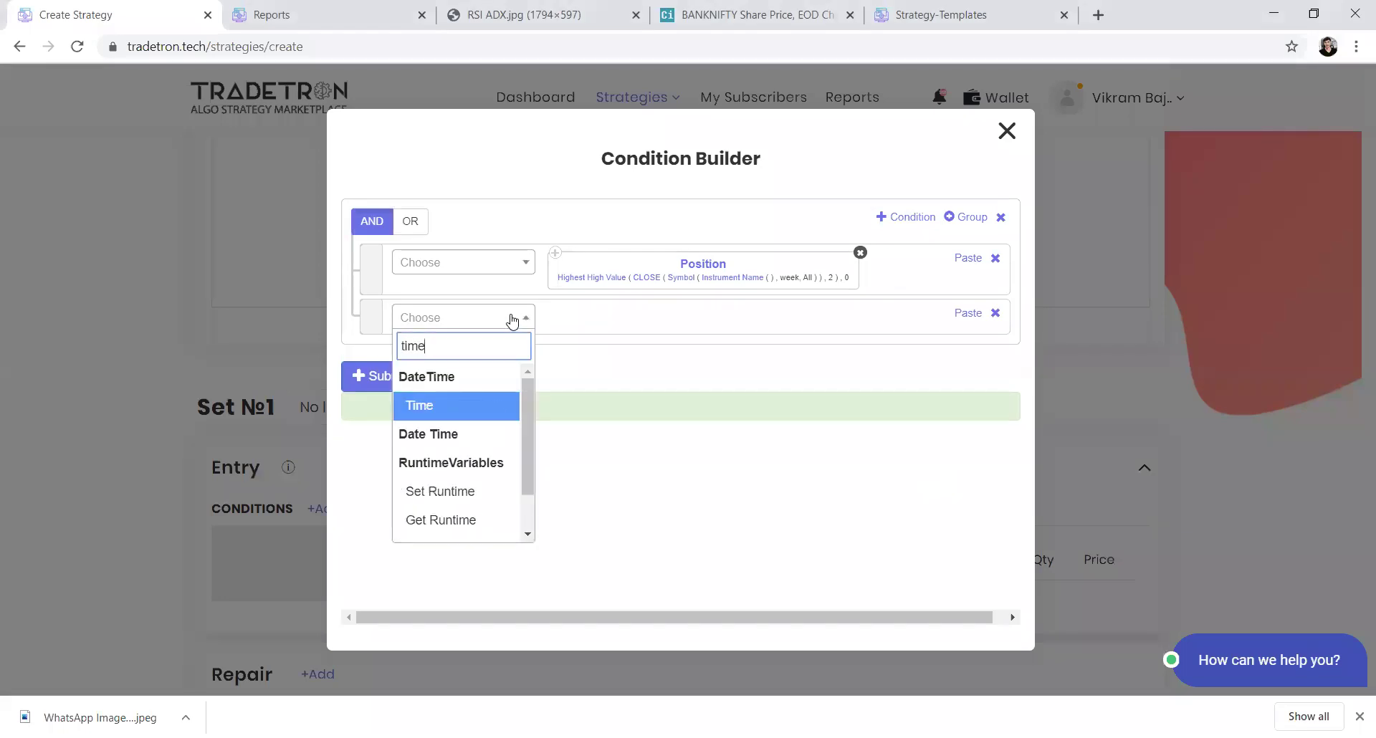
{"action": "key", "text": "Return"}
{"action": "key", "text": "Return"}
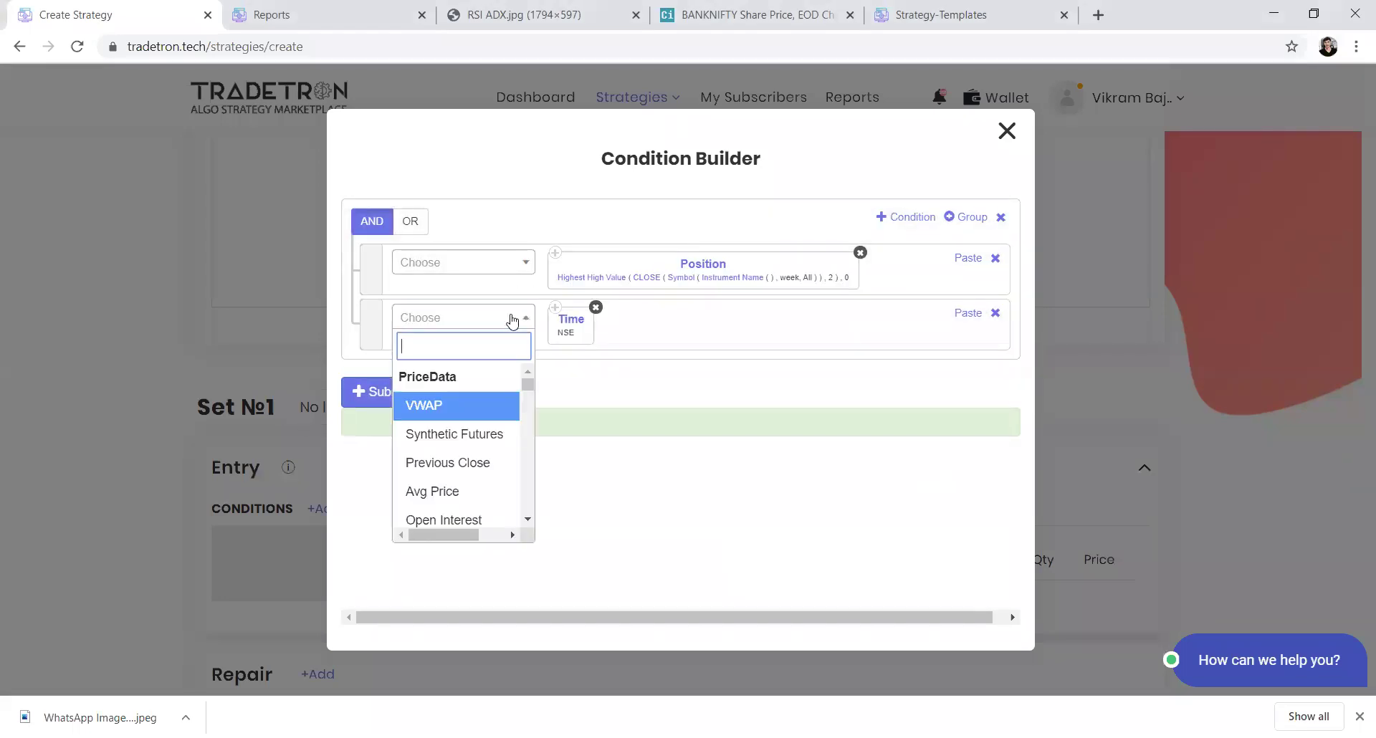
- Complete the Time condition with an equals comparison against the Number 920
{"action": "type", "text": "="}
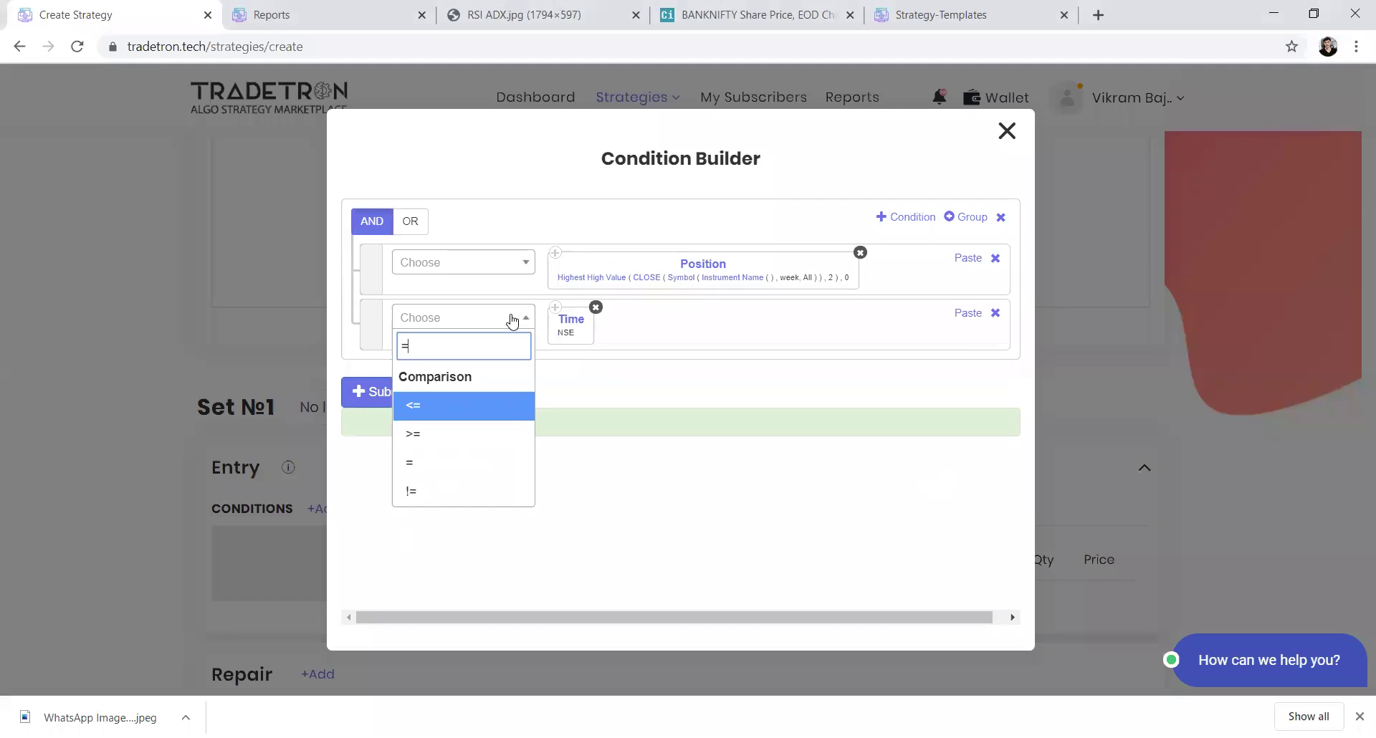
{"action": "key", "text": "Down"}
{"action": "key", "text": "Down"}
{"action": "key", "text": "Return"}
{"action": "type", "text": "number"}
{"action": "key", "text": "Return"}
{"action": "key", "text": "Delete"}
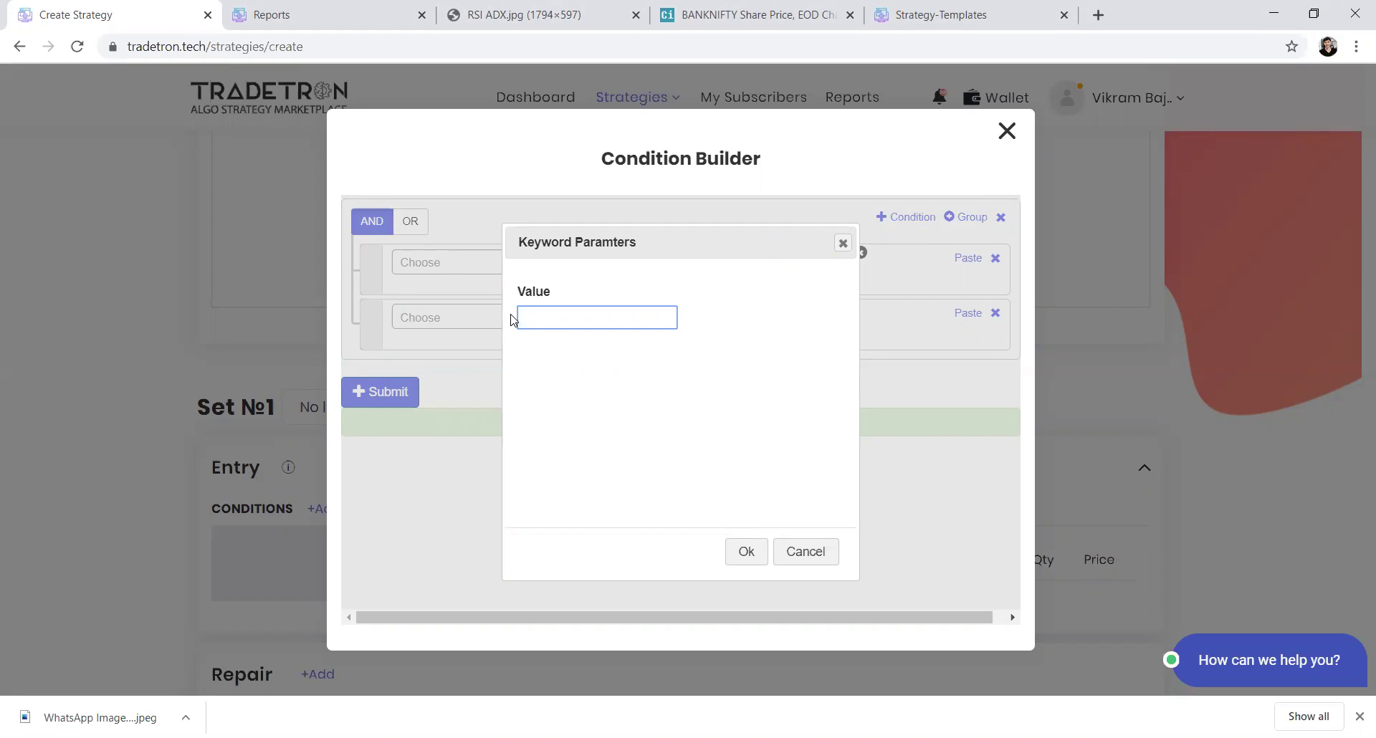
{"action": "type", "text": "920"}
{"action": "key", "text": "Return"}
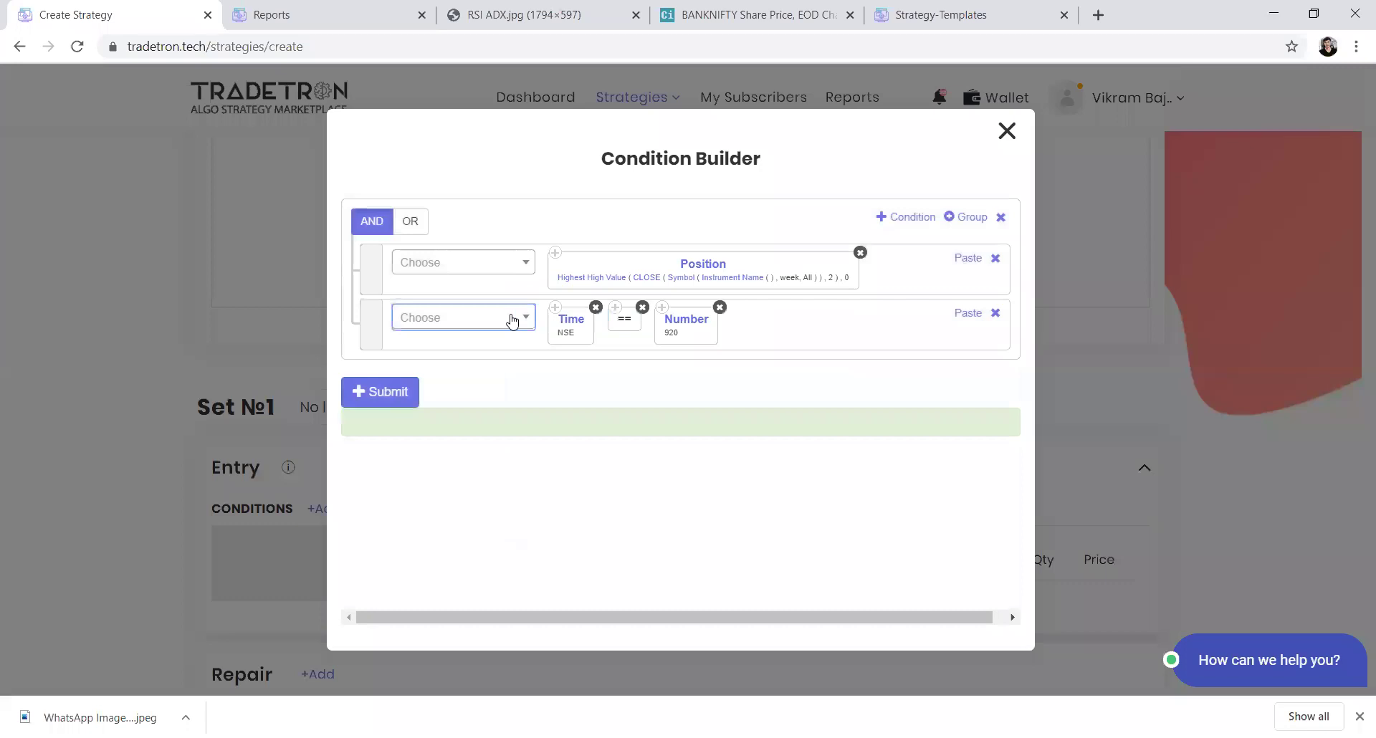
- Change the number in the Time condition to 1330 and close the condition builder without submitting
{"action": "left_click", "coordinate": [672, 321]}
{"action": "left_click_drag", "start_coordinate": [636, 316], "coordinate": [504, 324]}
{"action": "type", "text": "1330"}
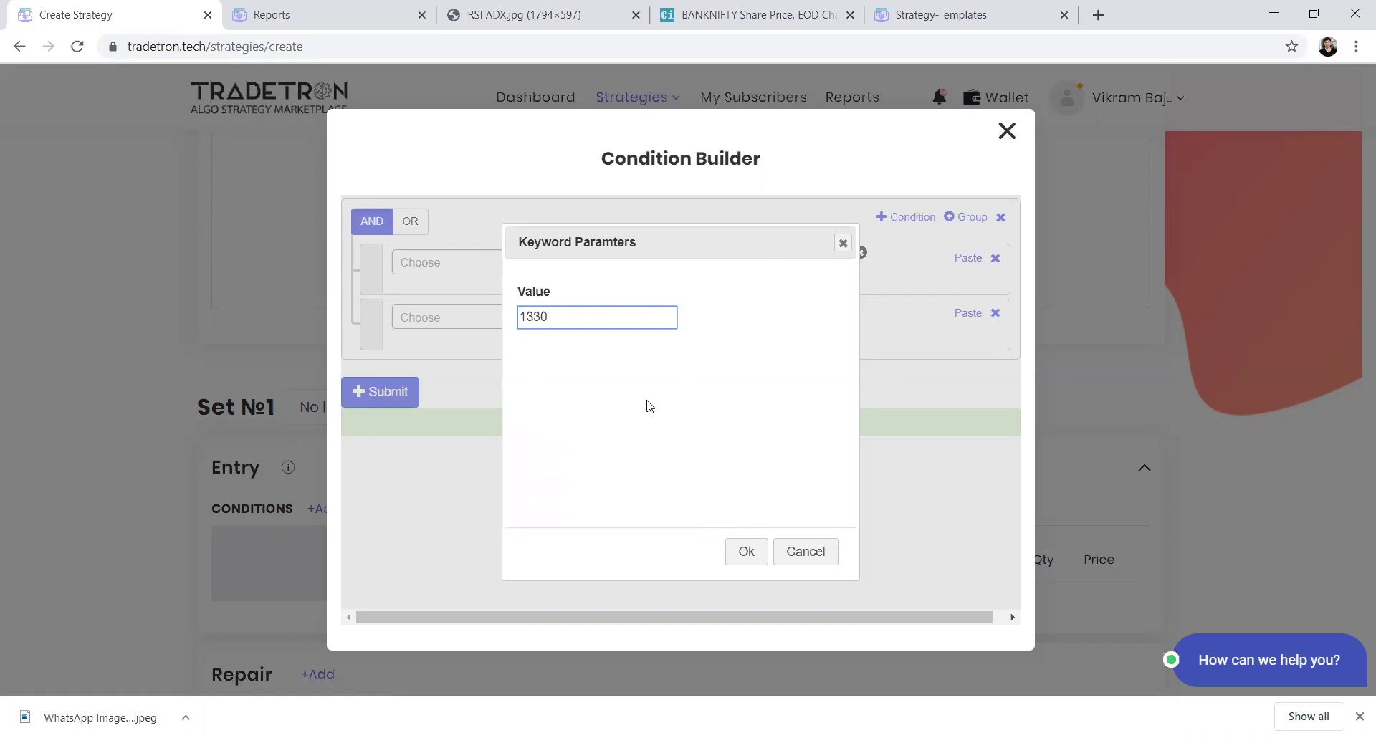
{"action": "left_click", "coordinate": [746, 552]}
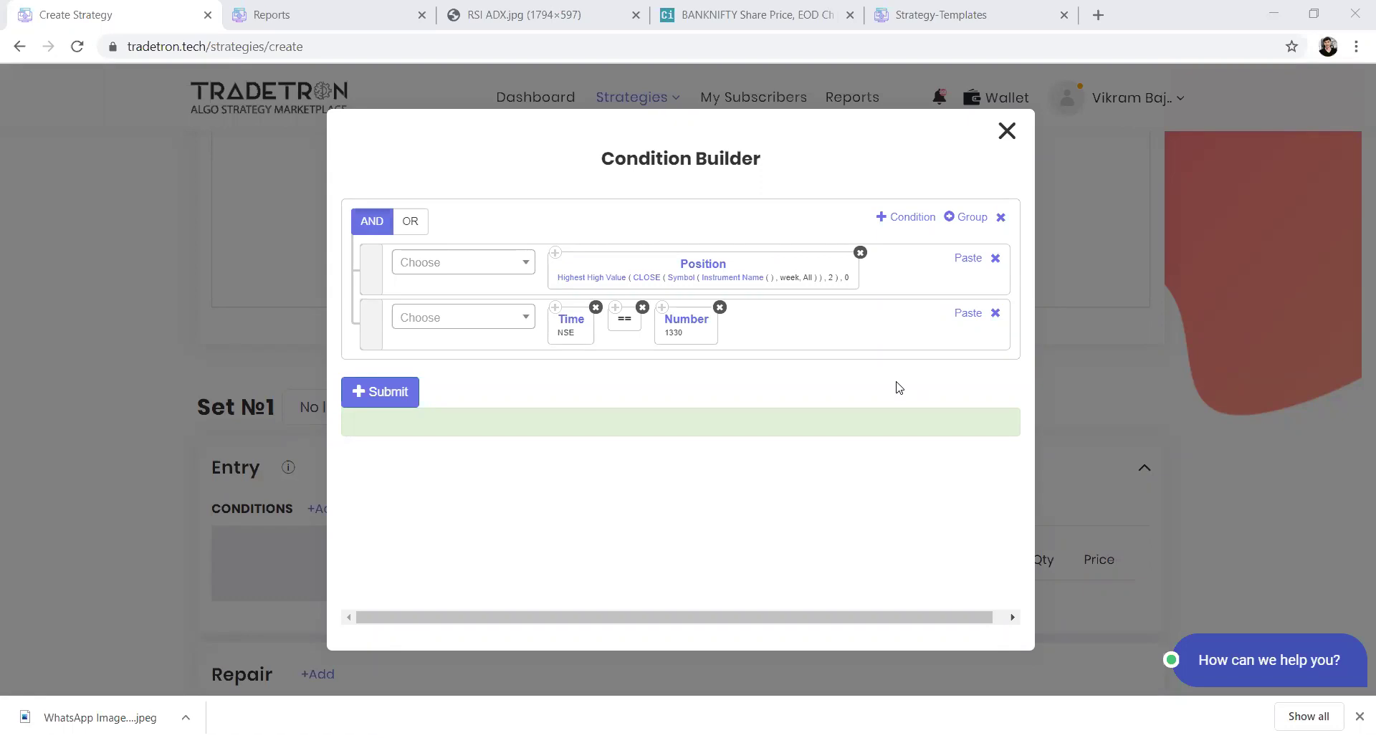
{"action": "left_click", "coordinate": [1007, 131]}
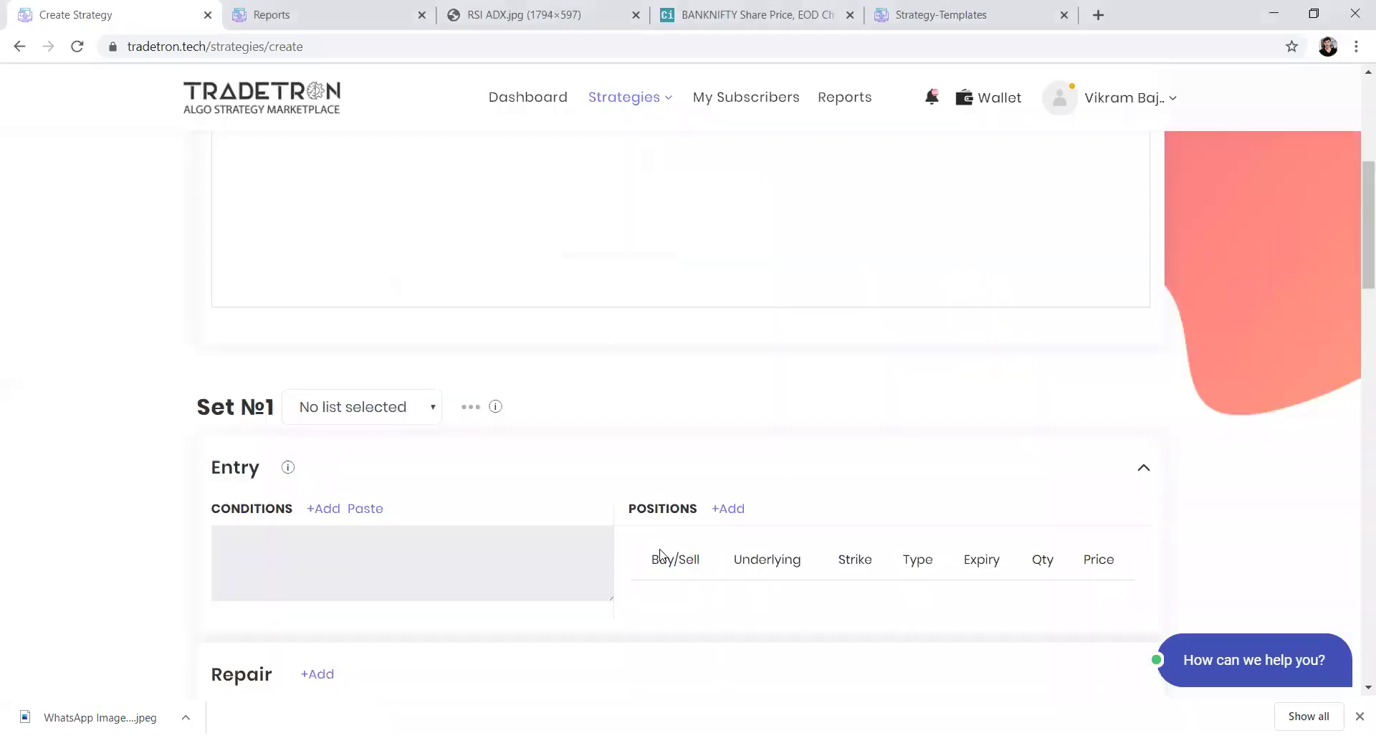
- Start a new buy position in Set 1's entry with exchange NFO and type Put
{"action": "left_click", "coordinate": [720, 510]}
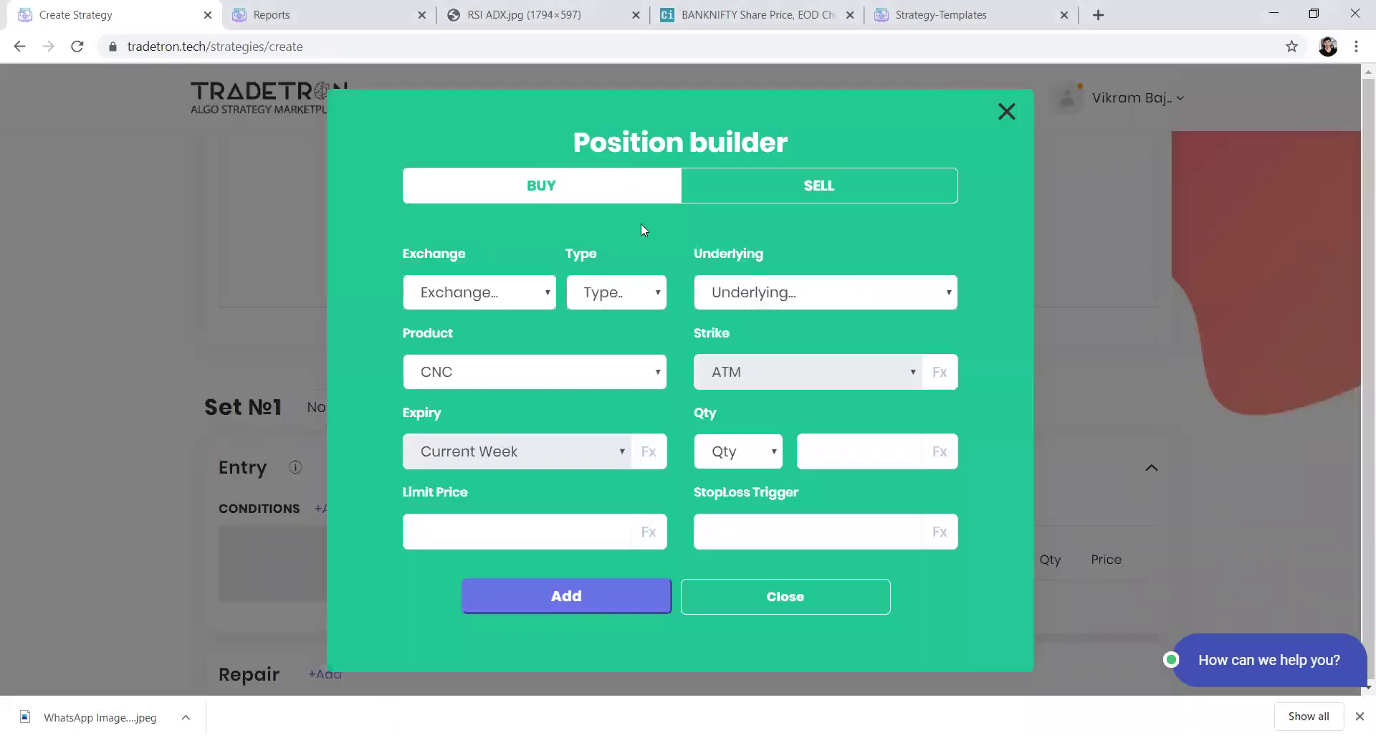
{"action": "left_click", "coordinate": [494, 295]}
{"action": "left_click", "coordinate": [466, 405]}
{"action": "left_click", "coordinate": [608, 294]}
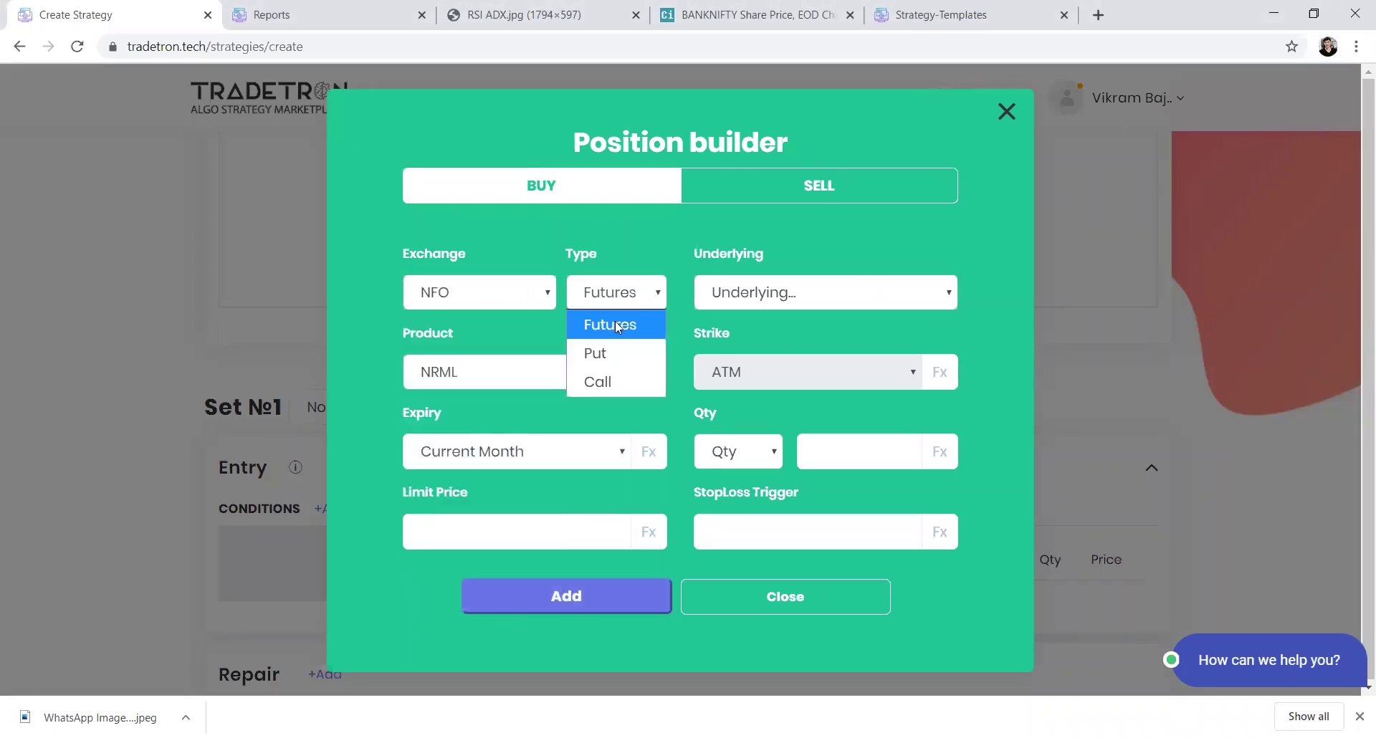
{"action": "left_click", "coordinate": [610, 351]}
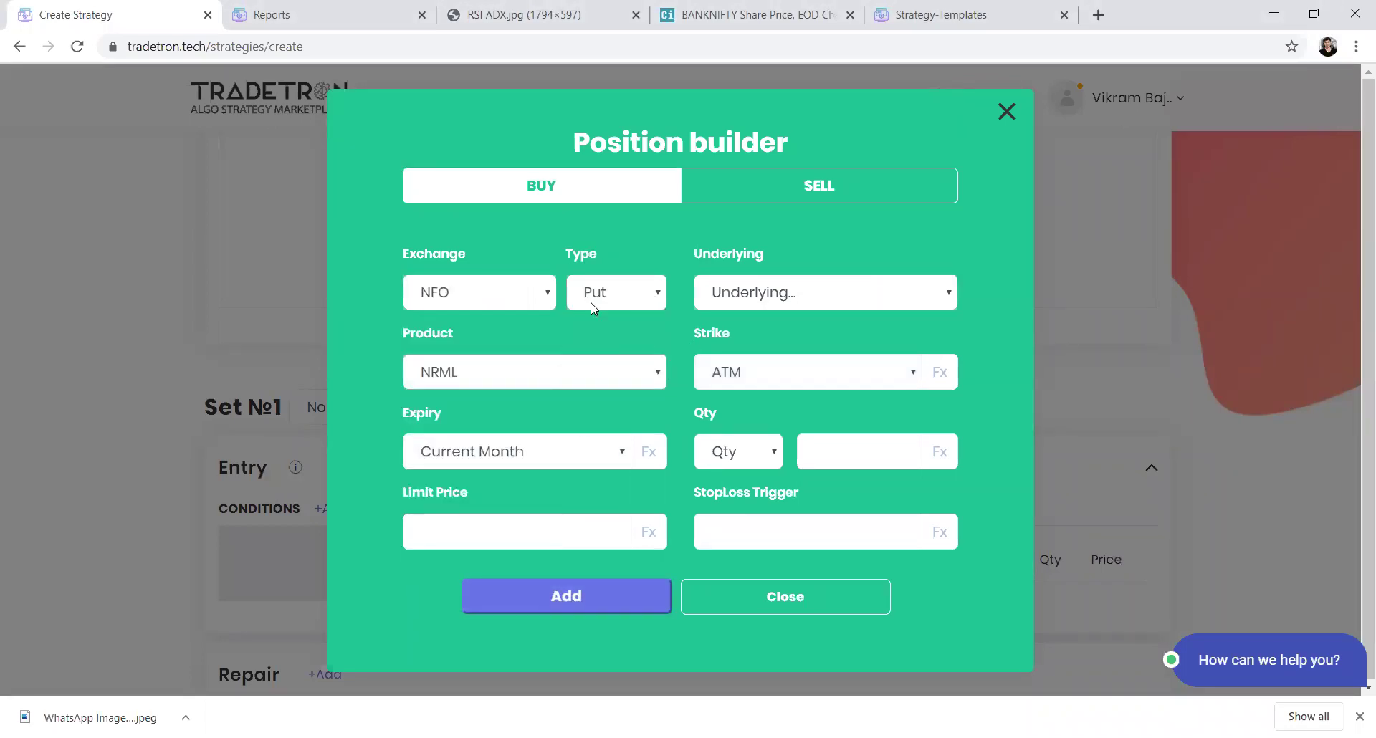
- Switch the put position's expiry to a formula and choose the Current Week Expiry keyword
{"action": "left_click", "coordinate": [622, 453]}
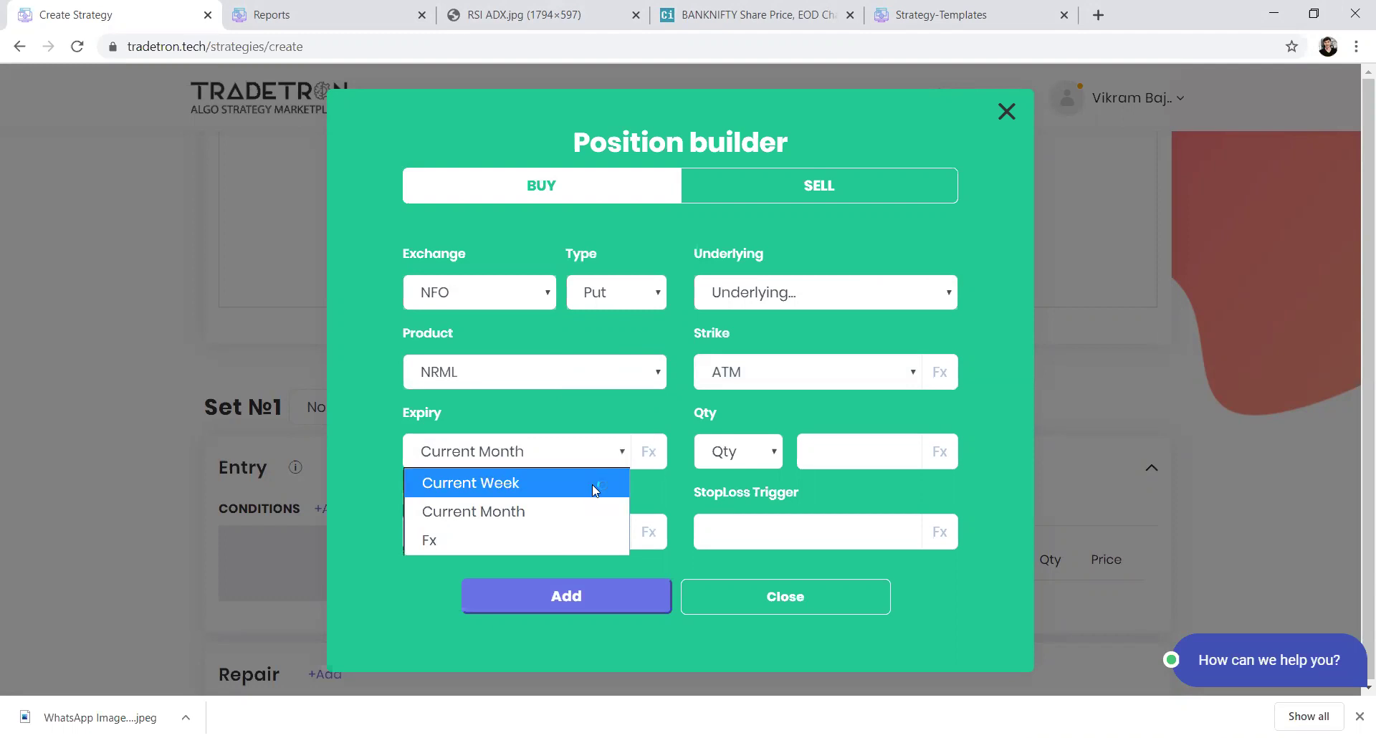
{"action": "left_click", "coordinate": [550, 541]}
{"action": "left_click", "coordinate": [658, 453]}
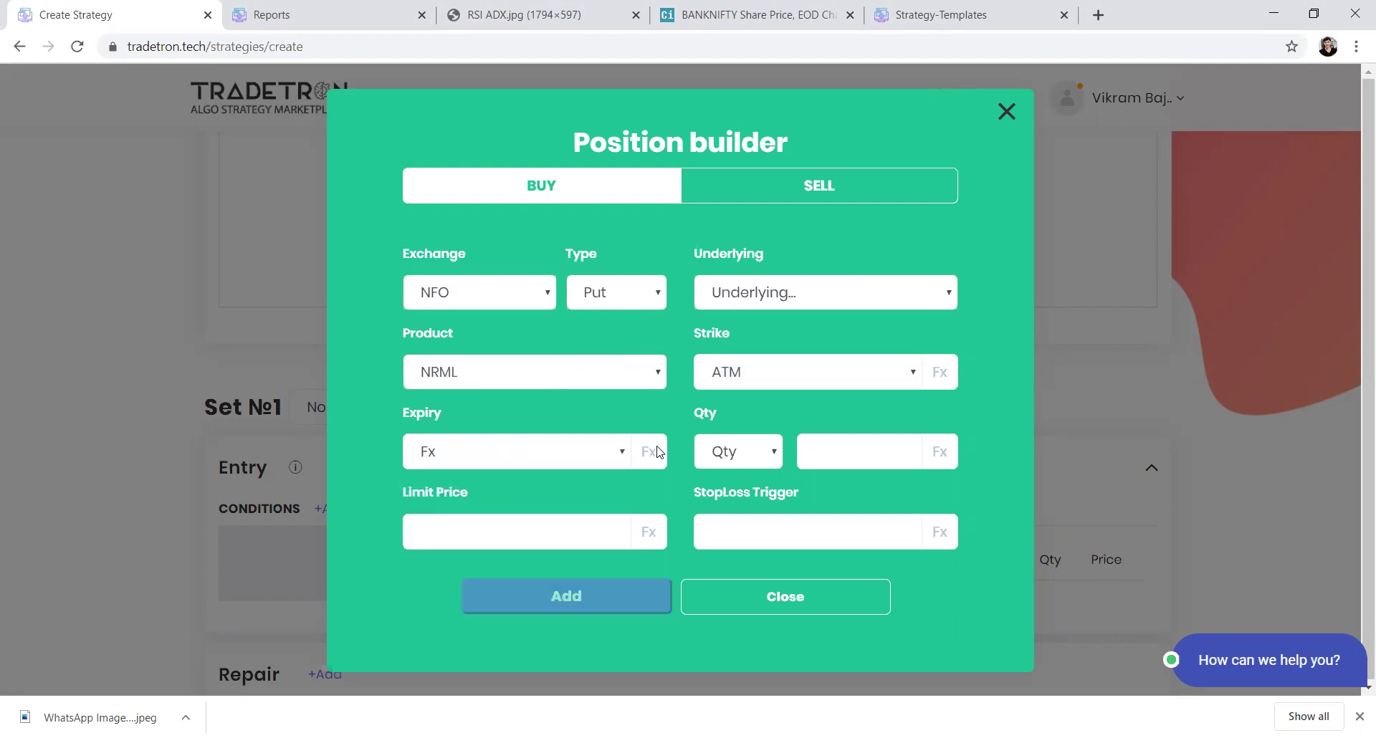
{"action": "left_click", "coordinate": [344, 243]}
{"action": "type", "text": "cur"}
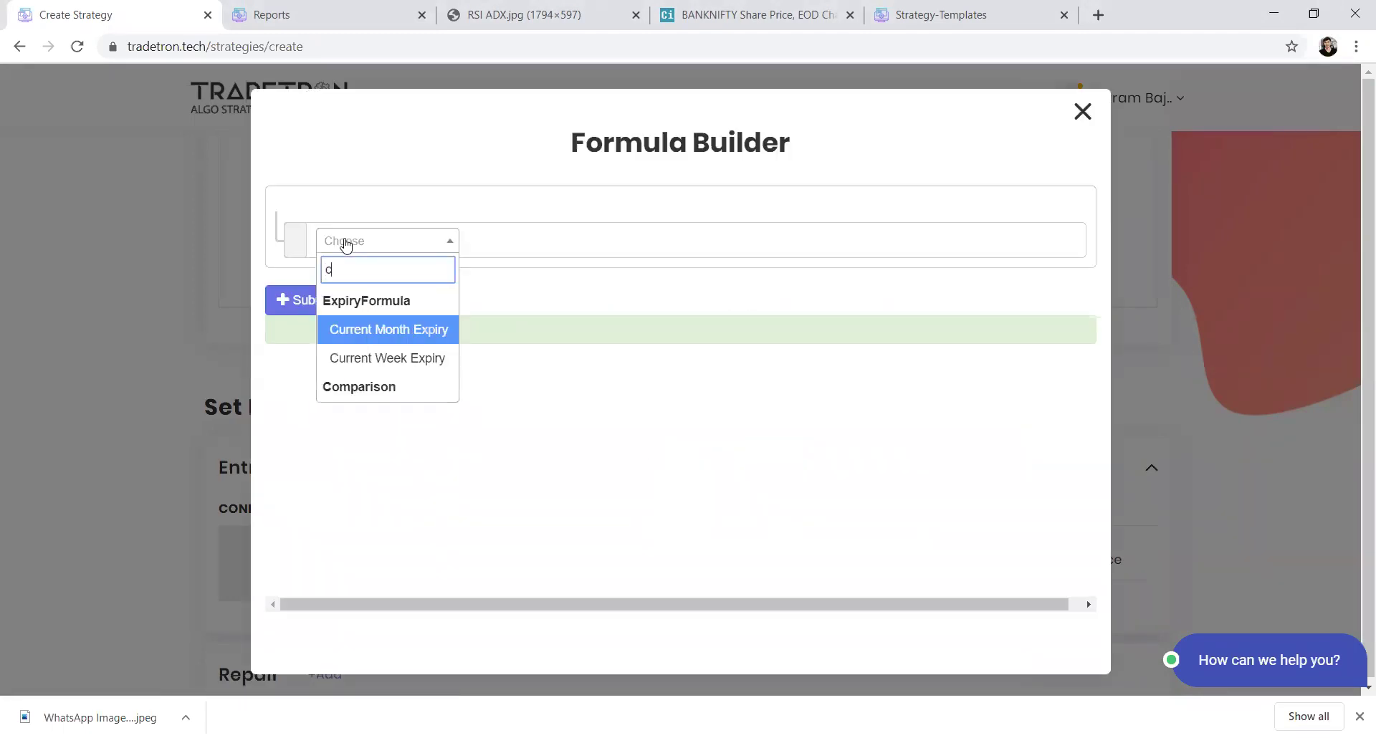
{"action": "key", "text": "Down"}
{"action": "key", "text": "Return"}
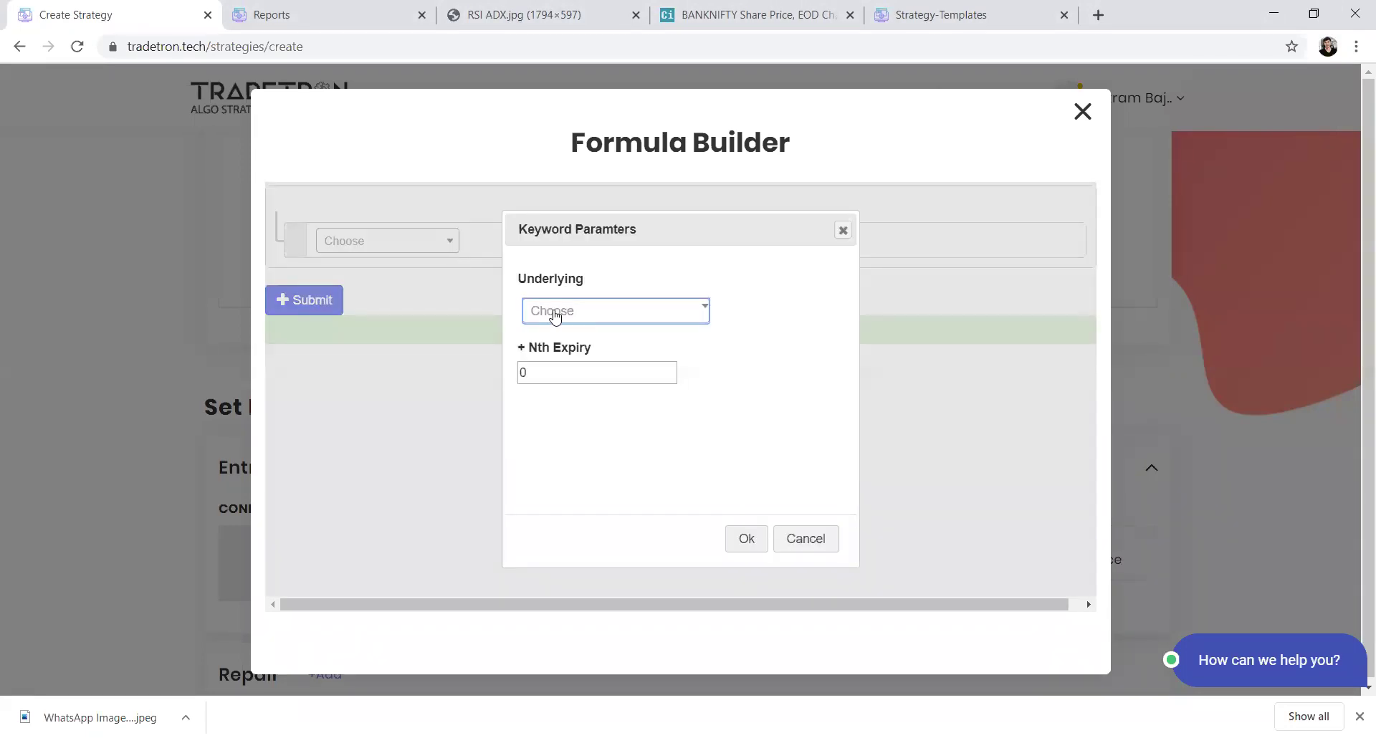
- Submit the expiry formula with underlying NIFTY 50 and Nth Expiry 1, and close the position builder without adding the position
{"action": "left_click", "coordinate": [556, 312]}
{"action": "type", "text": "nifty"}
{"action": "key", "text": "Return"}
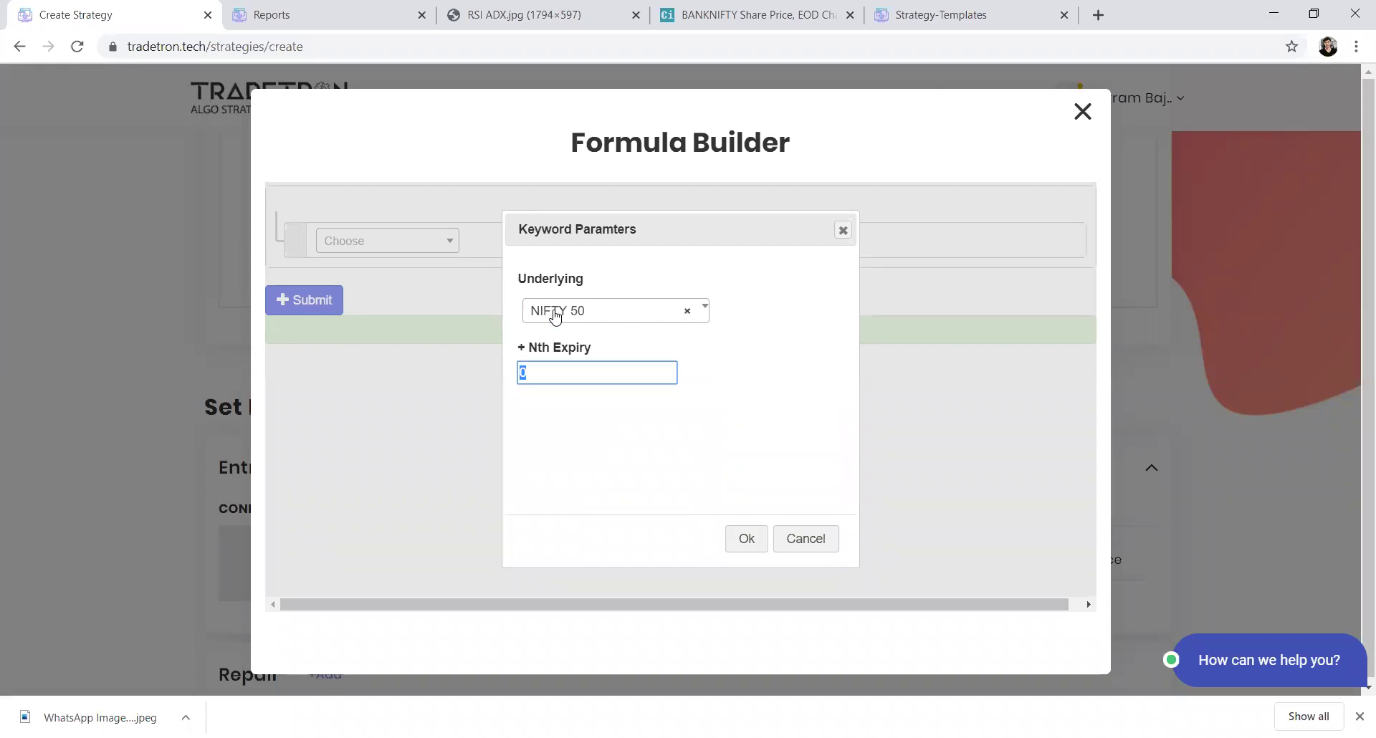
{"action": "type", "text": "1"}
{"action": "key", "text": "BackSpace"}
{"action": "type", "text": "2"}
{"action": "key", "text": "BackSpace"}
{"action": "type", "text": "2"}
{"action": "key", "text": "BackSpace"}
{"action": "type", "text": "1"}
{"action": "left_click", "coordinate": [754, 554]}
{"action": "left_click", "coordinate": [316, 304]}
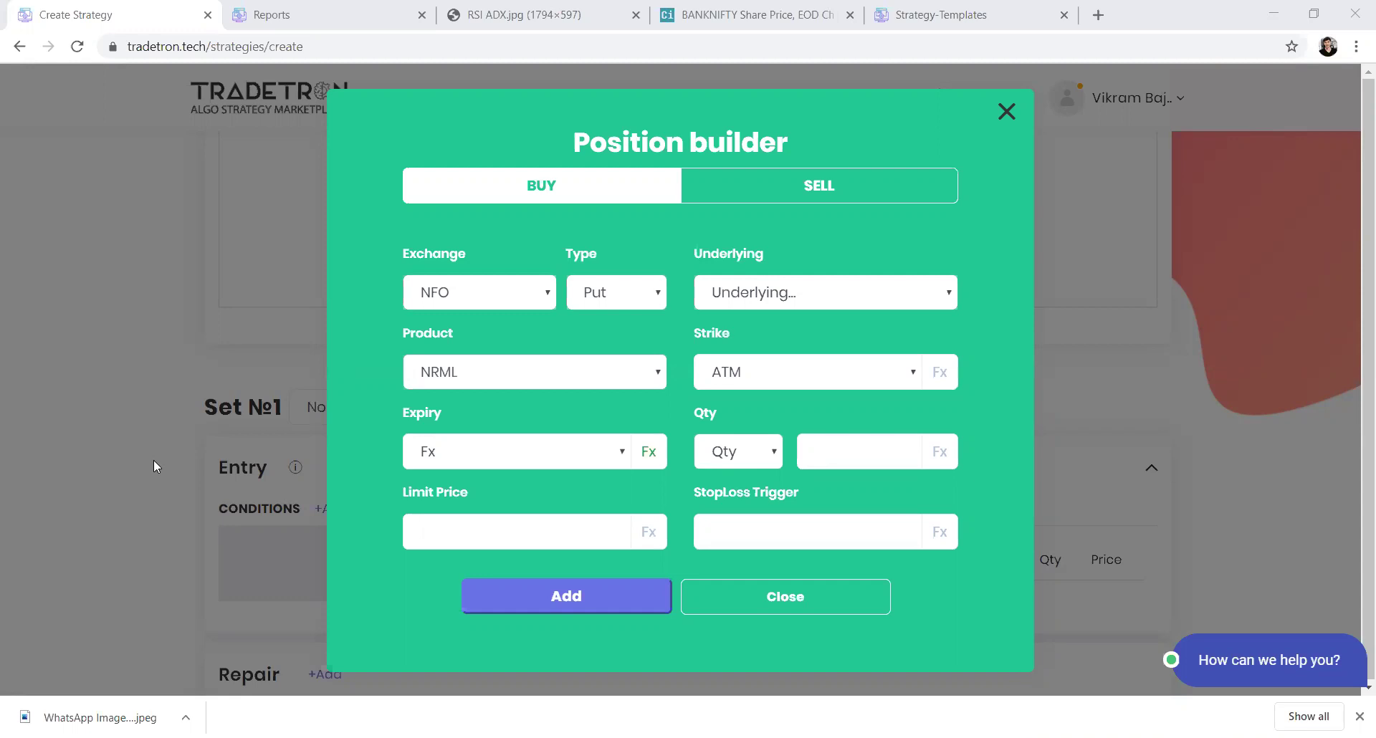
{"action": "left_click", "coordinate": [998, 120]}
- Start a Universal Exit condition with the PNL keyword
{"action": "scroll", "coordinate": [1000, 122], "scroll_direction": "down", "scroll_amount": 15}
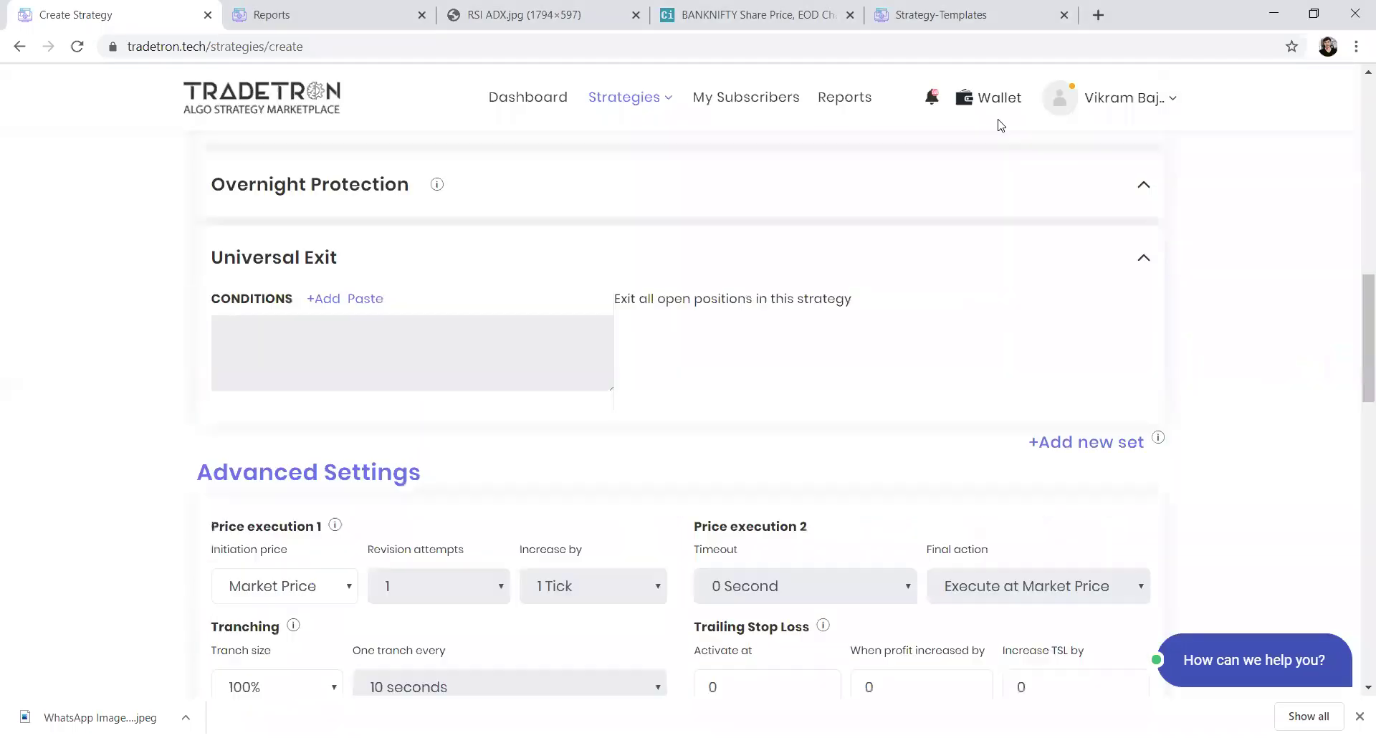
{"action": "scroll", "coordinate": [1001, 125], "scroll_direction": "up", "scroll_amount": 5}
{"action": "scroll", "coordinate": [359, 612], "scroll_direction": "up", "scroll_amount": 12}
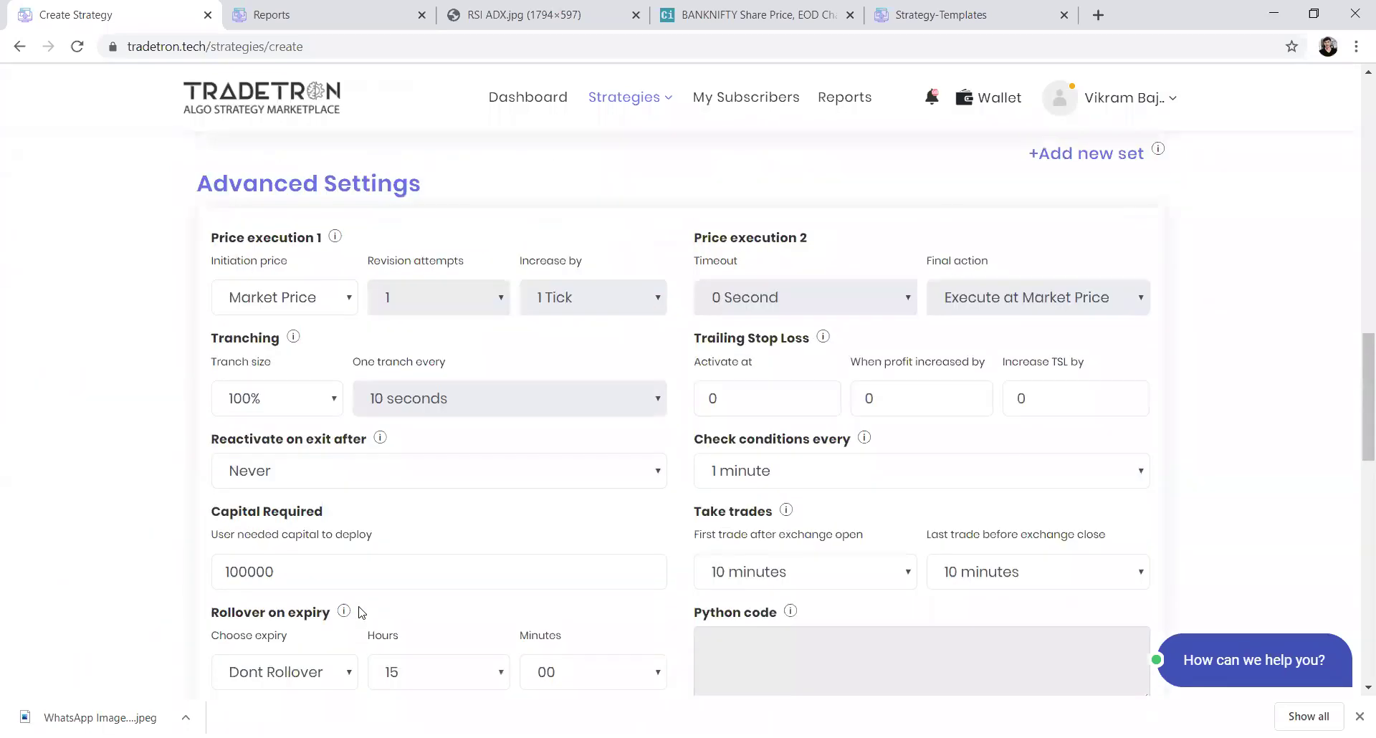
{"action": "left_click", "coordinate": [328, 492]}
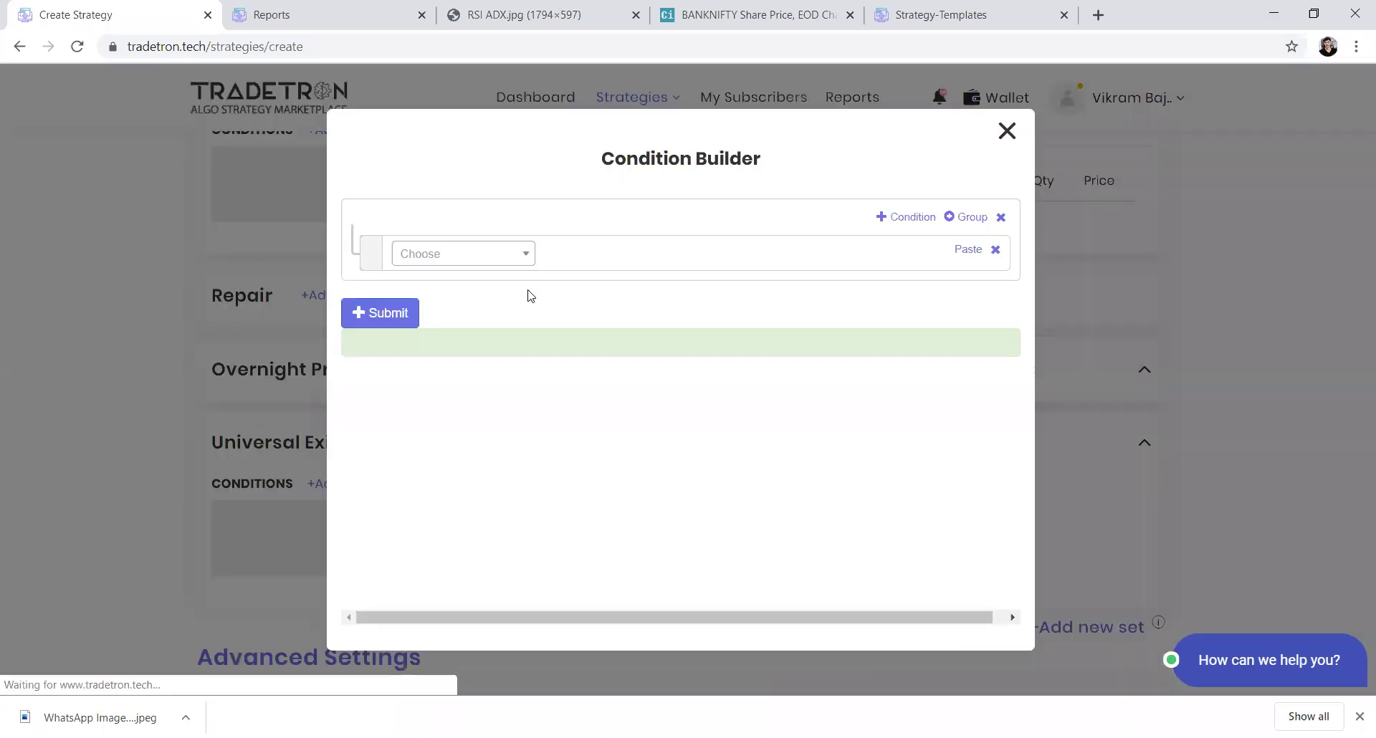
{"action": "left_click", "coordinate": [488, 258]}
{"action": "type", "text": "pnl"}
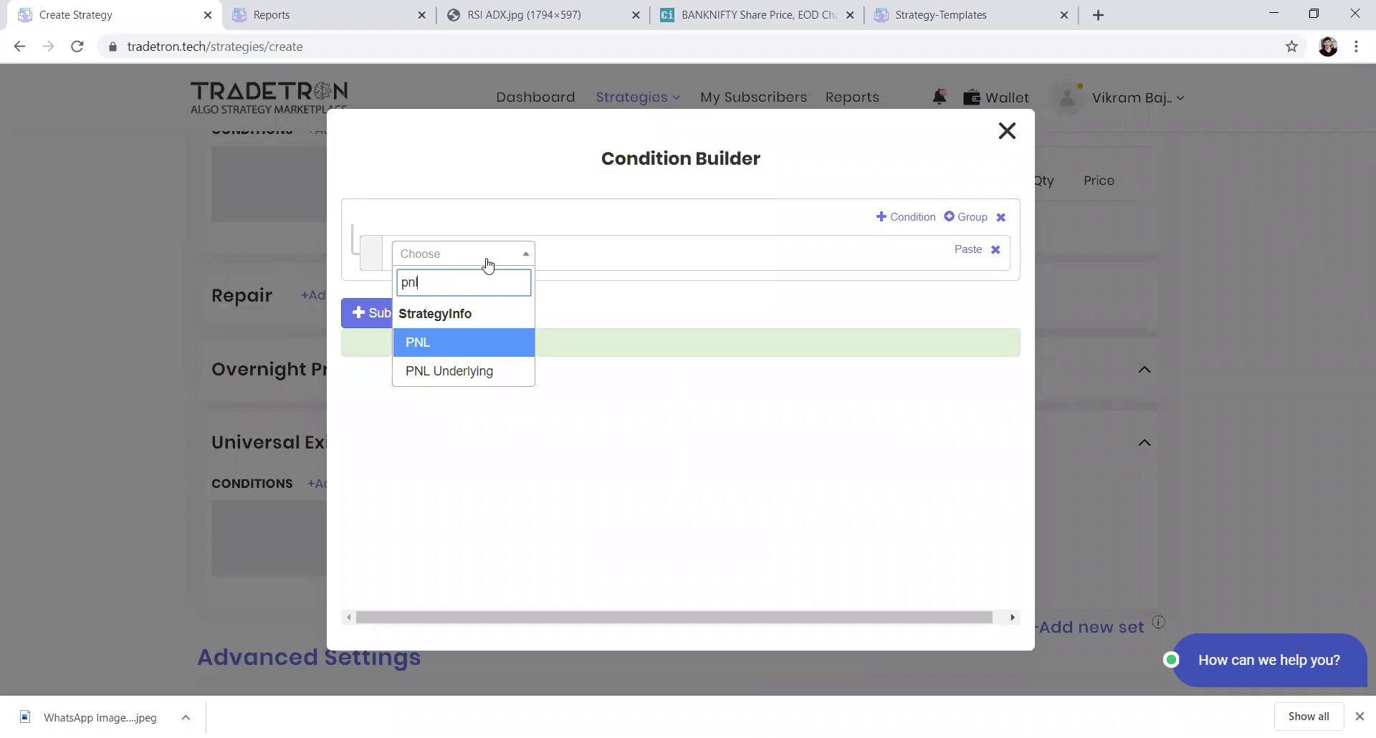
{"action": "key", "text": "Return"}
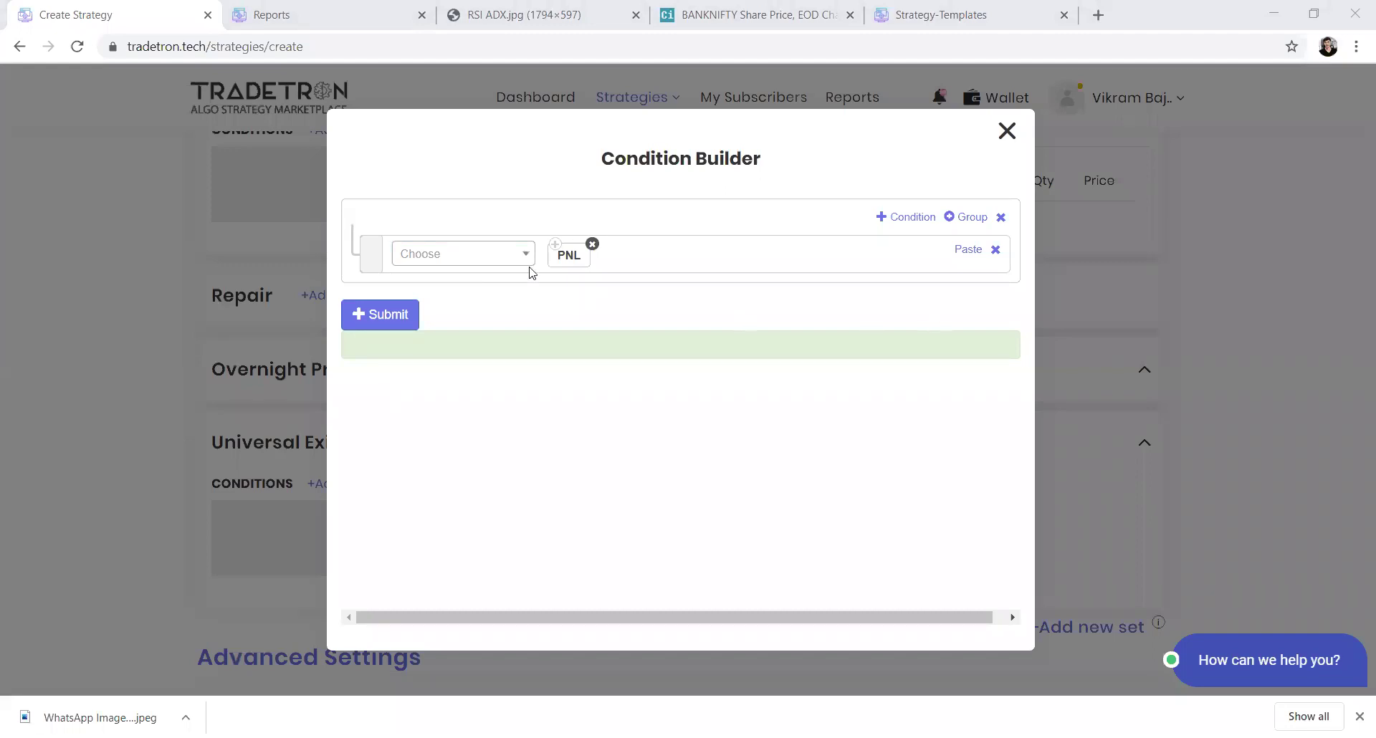
- Complete the PNL condition with a greater-than comparison against the Number 20000
{"action": "left_click", "coordinate": [506, 261]}
{"action": "type", "text": ">"}
{"action": "key", "text": "Return"}
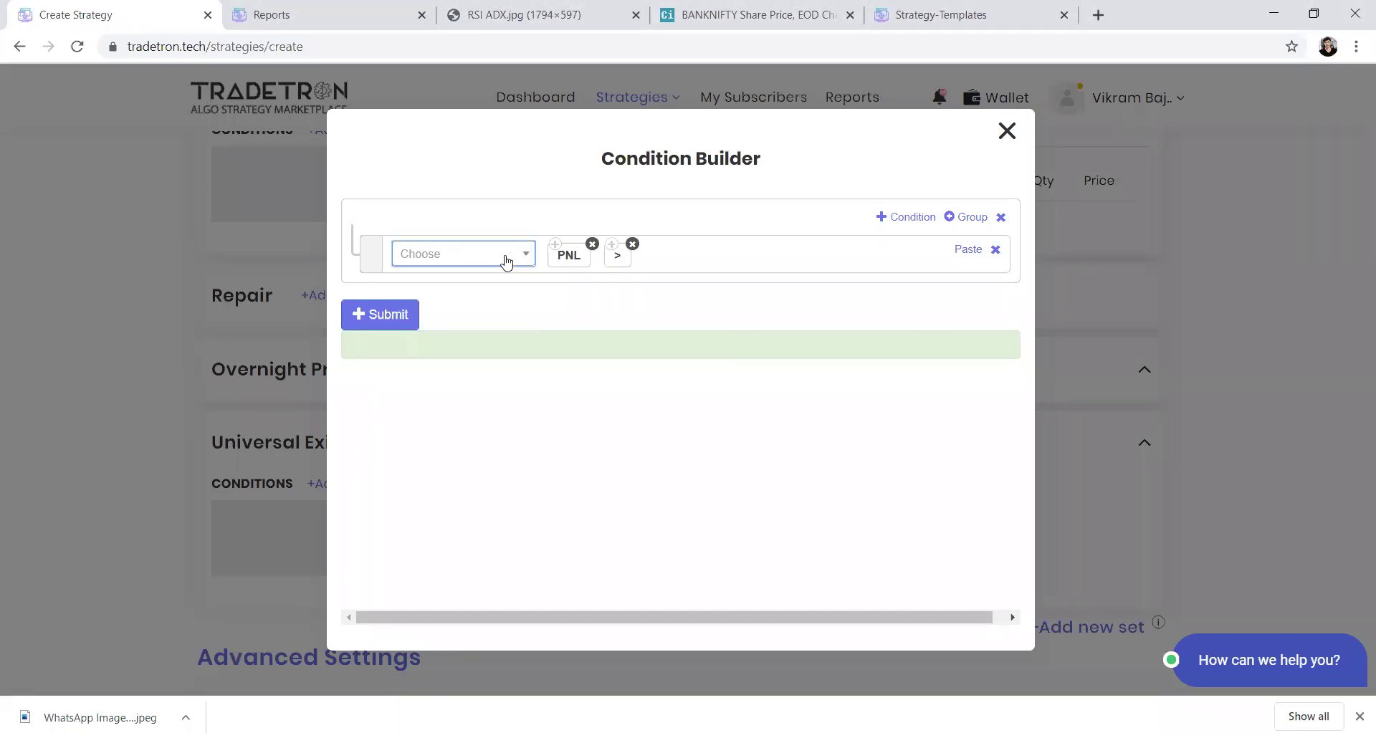
{"action": "type", "text": "number"}
{"action": "key", "text": "Return"}
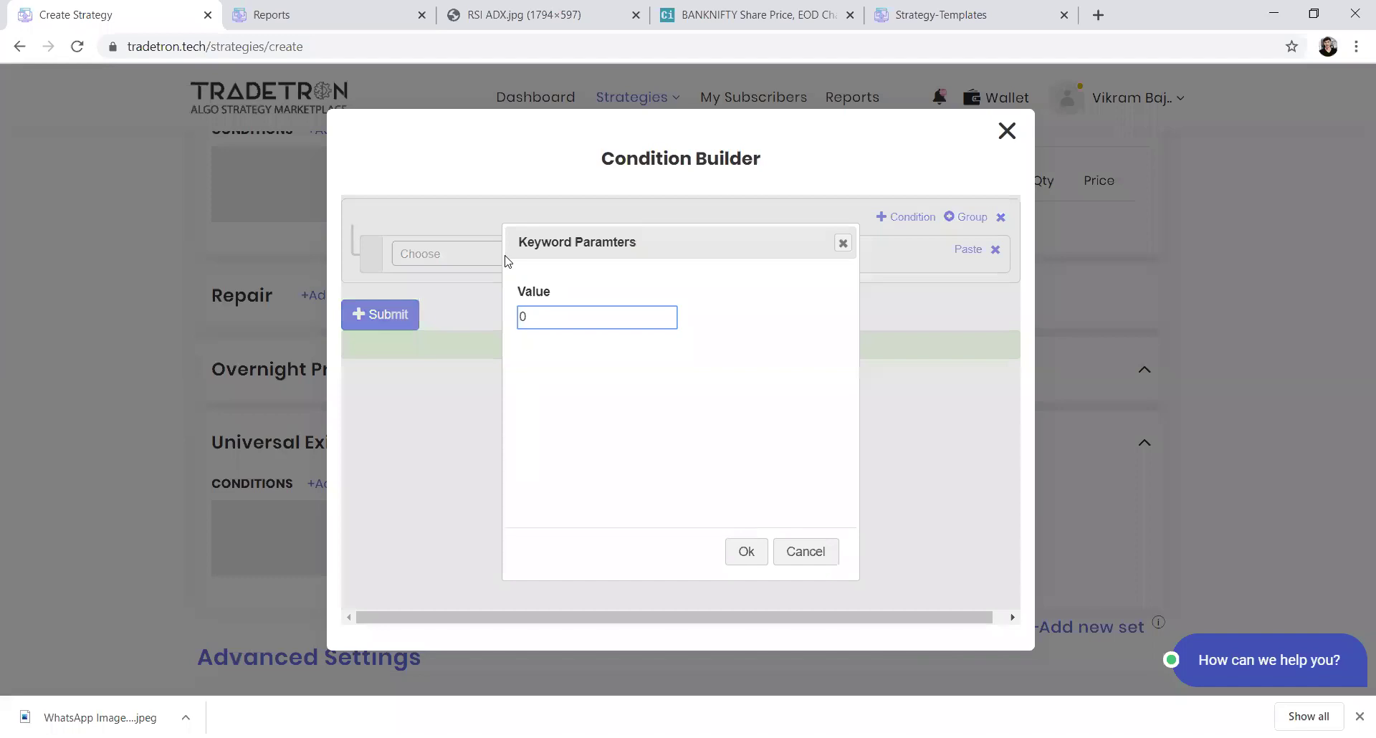
{"action": "type", "text": "20000"}
{"action": "key", "text": "Return"}
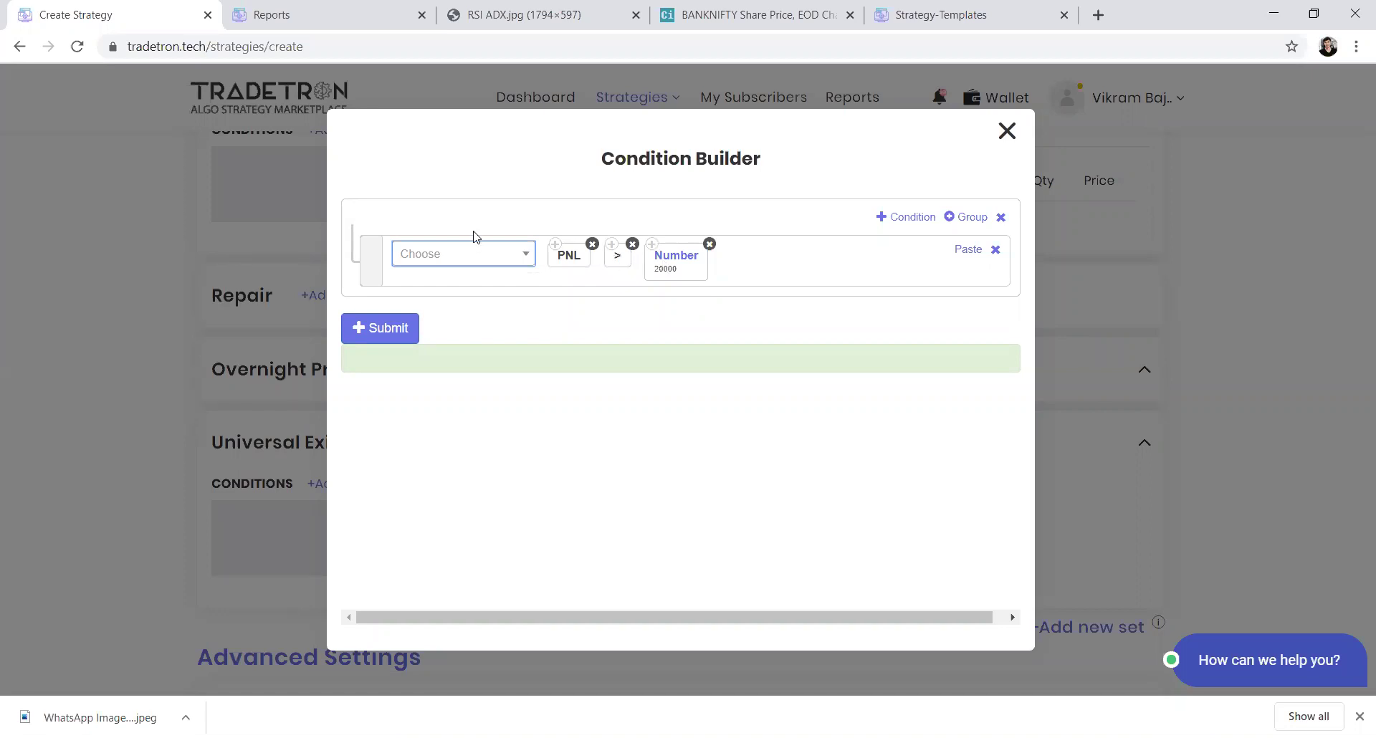
- Add a second condition joined by OR, using a copy of the PNL block followed by a less-than comparison
{"action": "left_click", "coordinate": [910, 218]}
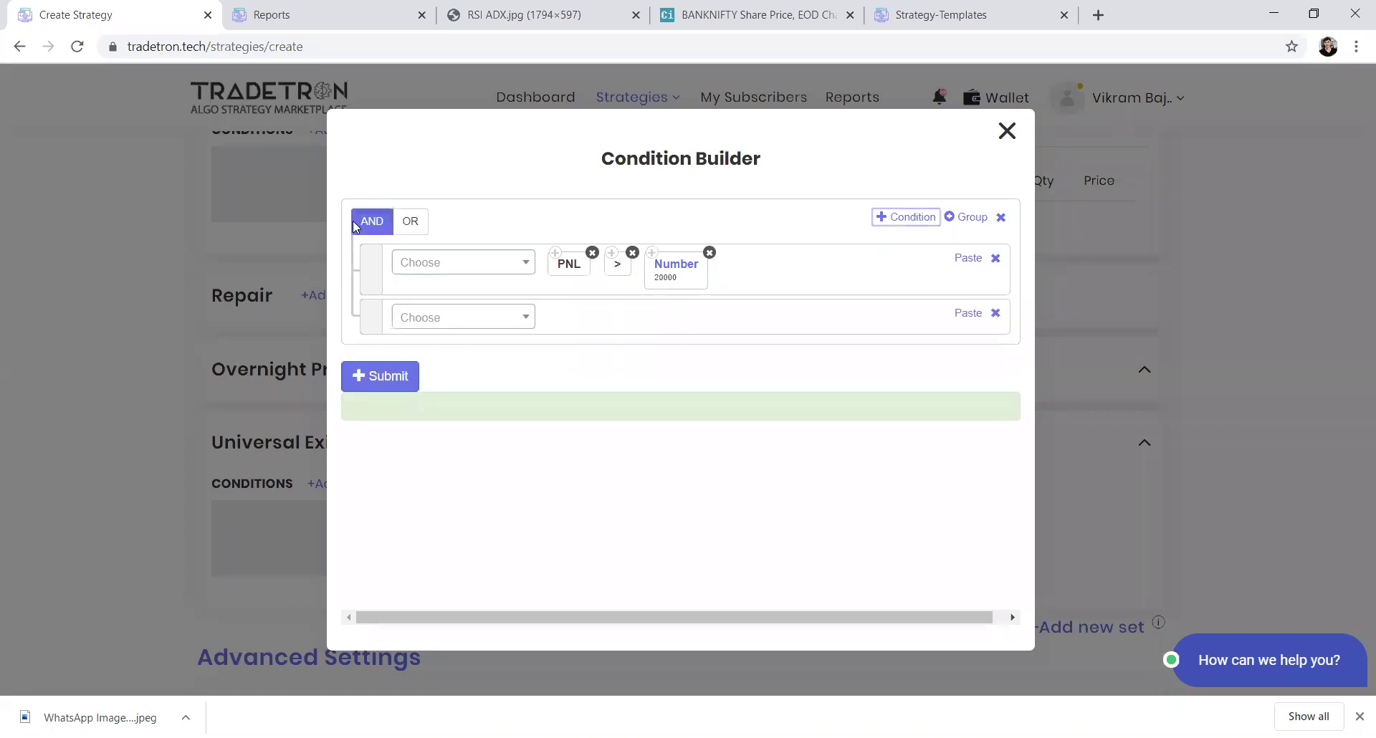
{"action": "left_click", "coordinate": [411, 222]}
{"action": "left_click", "coordinate": [556, 252]}
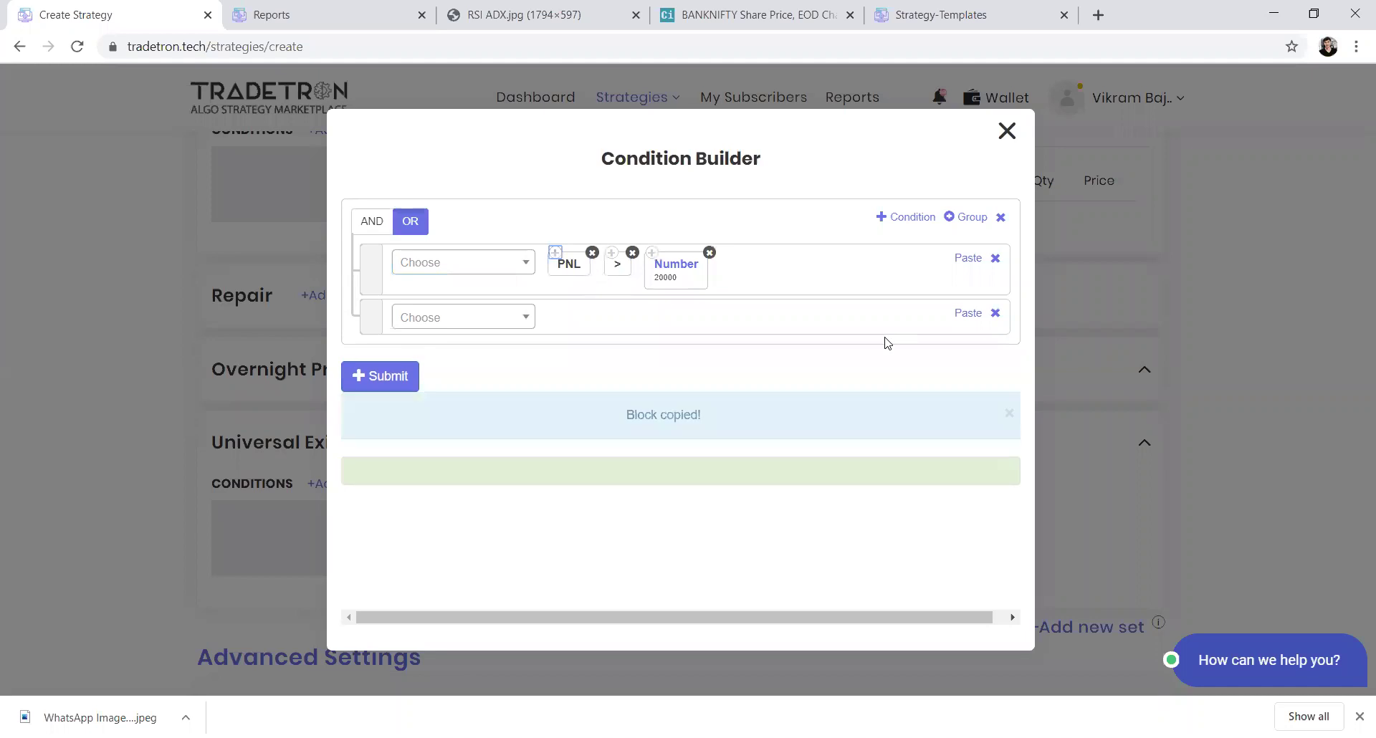
{"action": "left_click", "coordinate": [967, 314]}
{"action": "left_click", "coordinate": [490, 315]}
{"action": "type", "text": "<"}
{"action": "key", "text": "Return"}
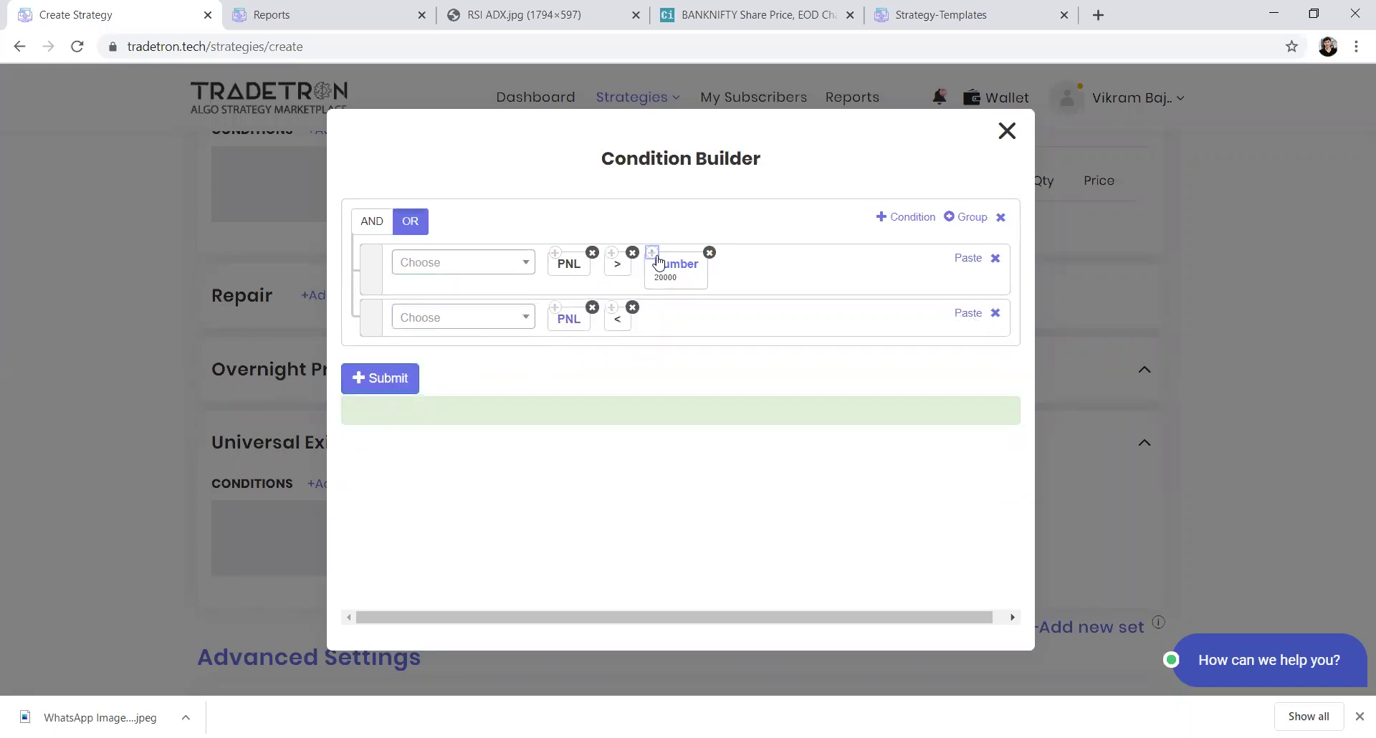
- Copy the Number block into the second condition, set its value to -20000, and submit the Universal Exit conditions
{"action": "left_click", "coordinate": [653, 254]}
{"action": "left_click", "coordinate": [966, 315]}
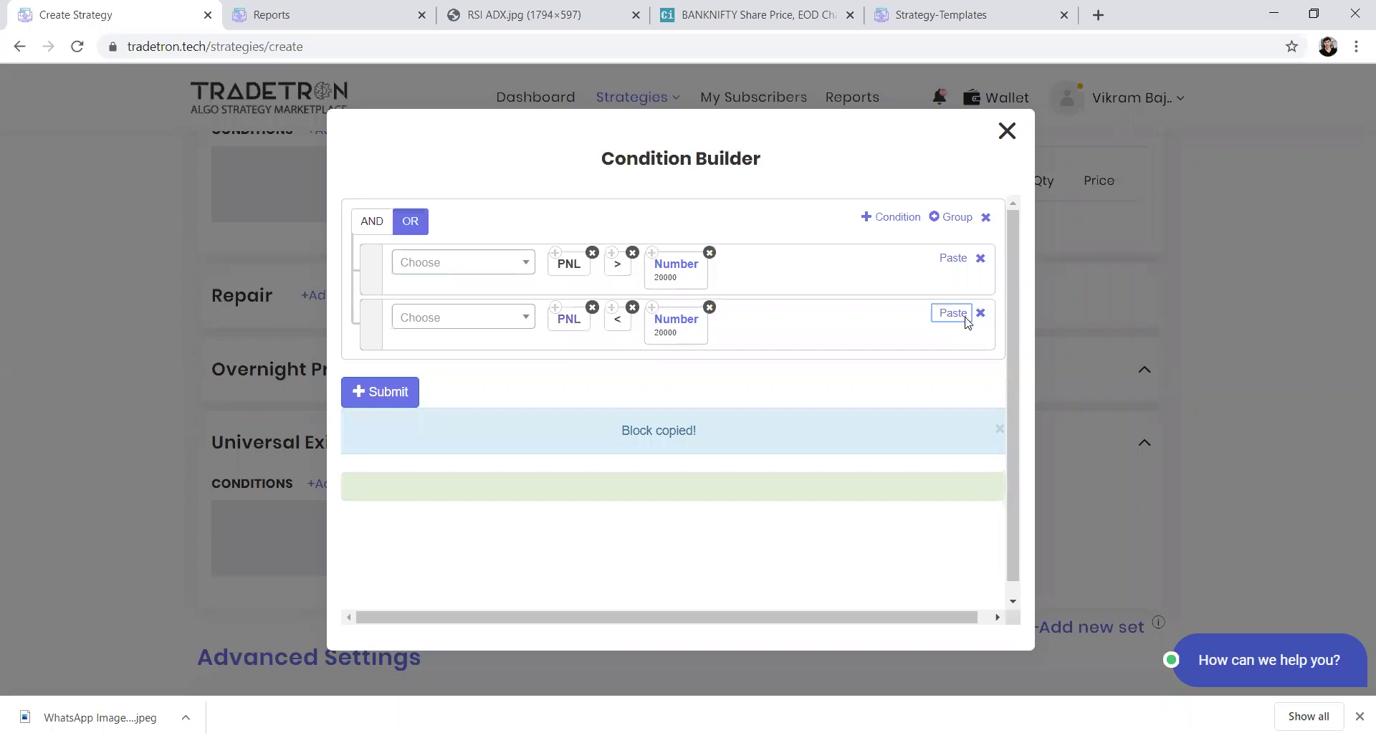
{"action": "left_click", "coordinate": [677, 326]}
{"action": "type", "text": "-20000"}
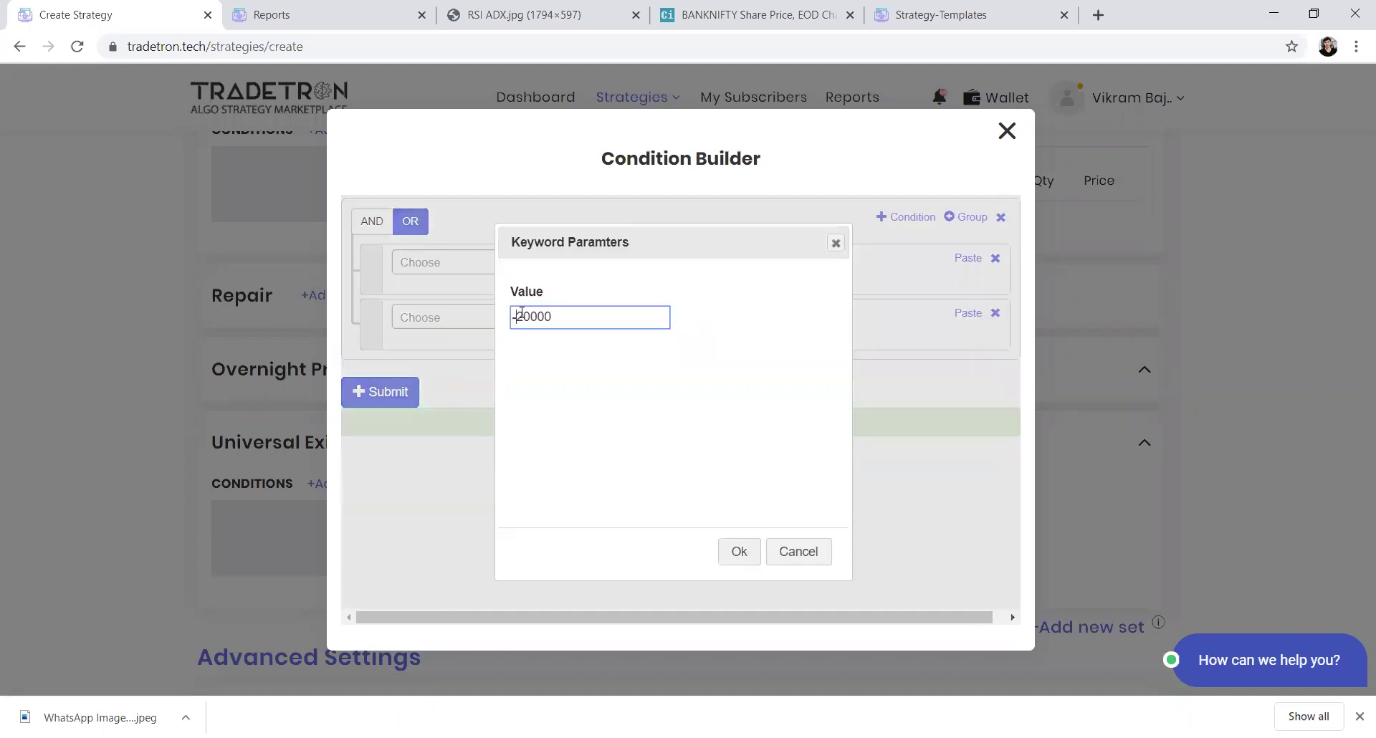
{"action": "left_click", "coordinate": [739, 552]}
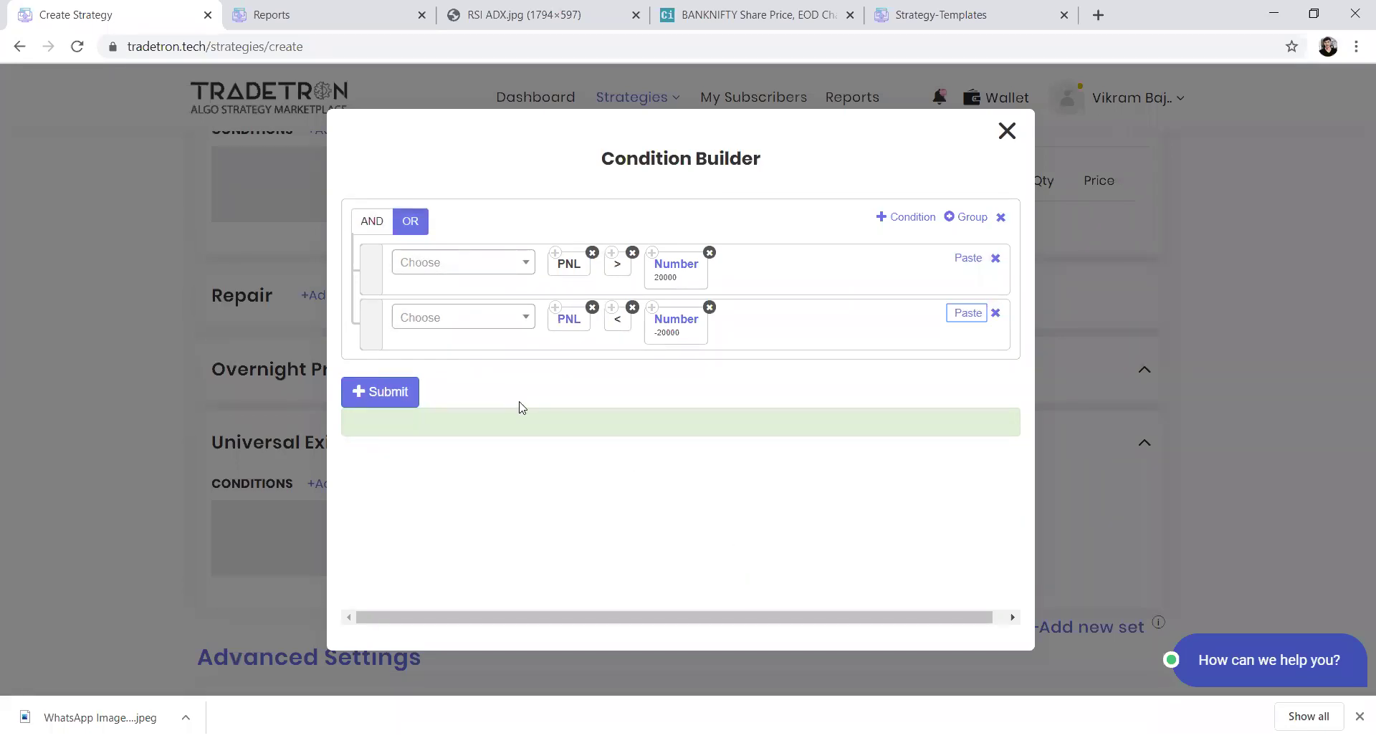
{"action": "left_click", "coordinate": [393, 399]}
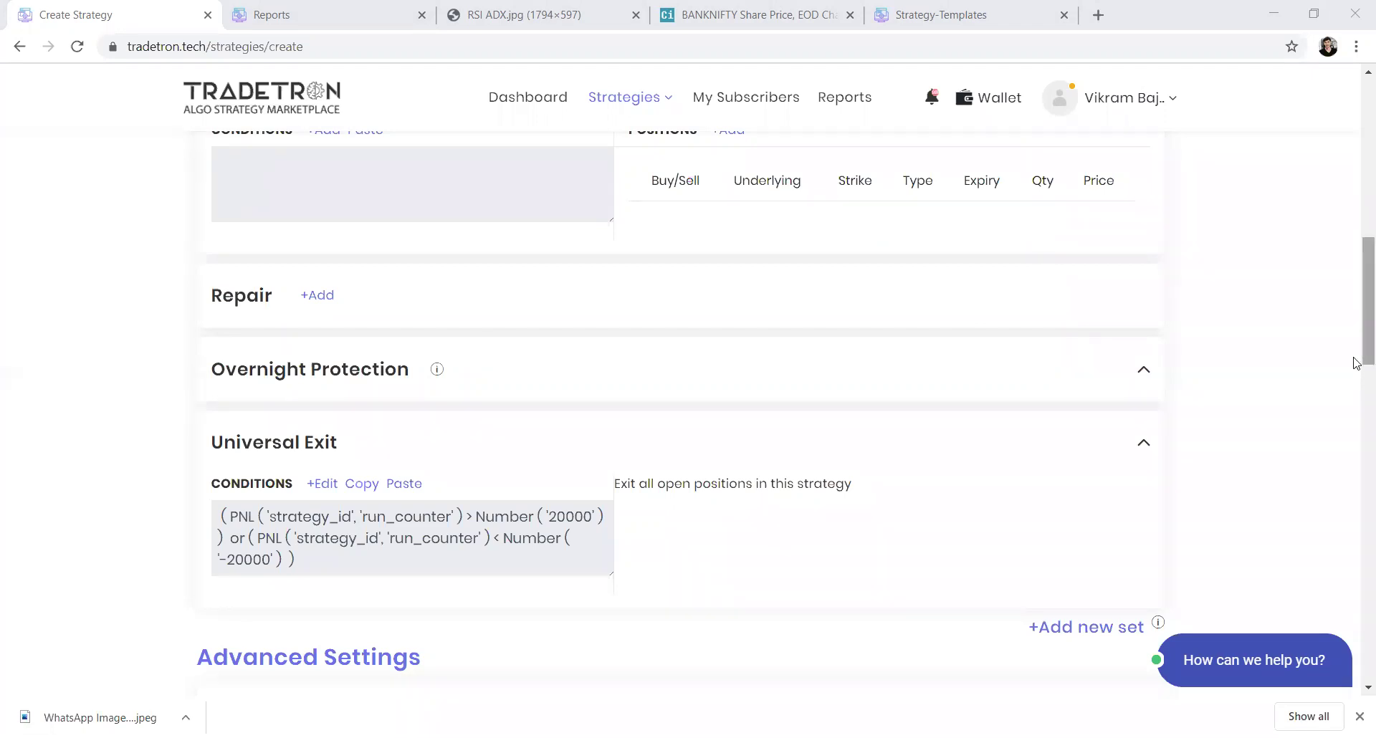
- Select the index_fut instrument list for Set 1
{"action": "left_click_drag", "start_coordinate": [1354, 363], "coordinate": [1355, 271]}
{"action": "left_click", "coordinate": [392, 505]}
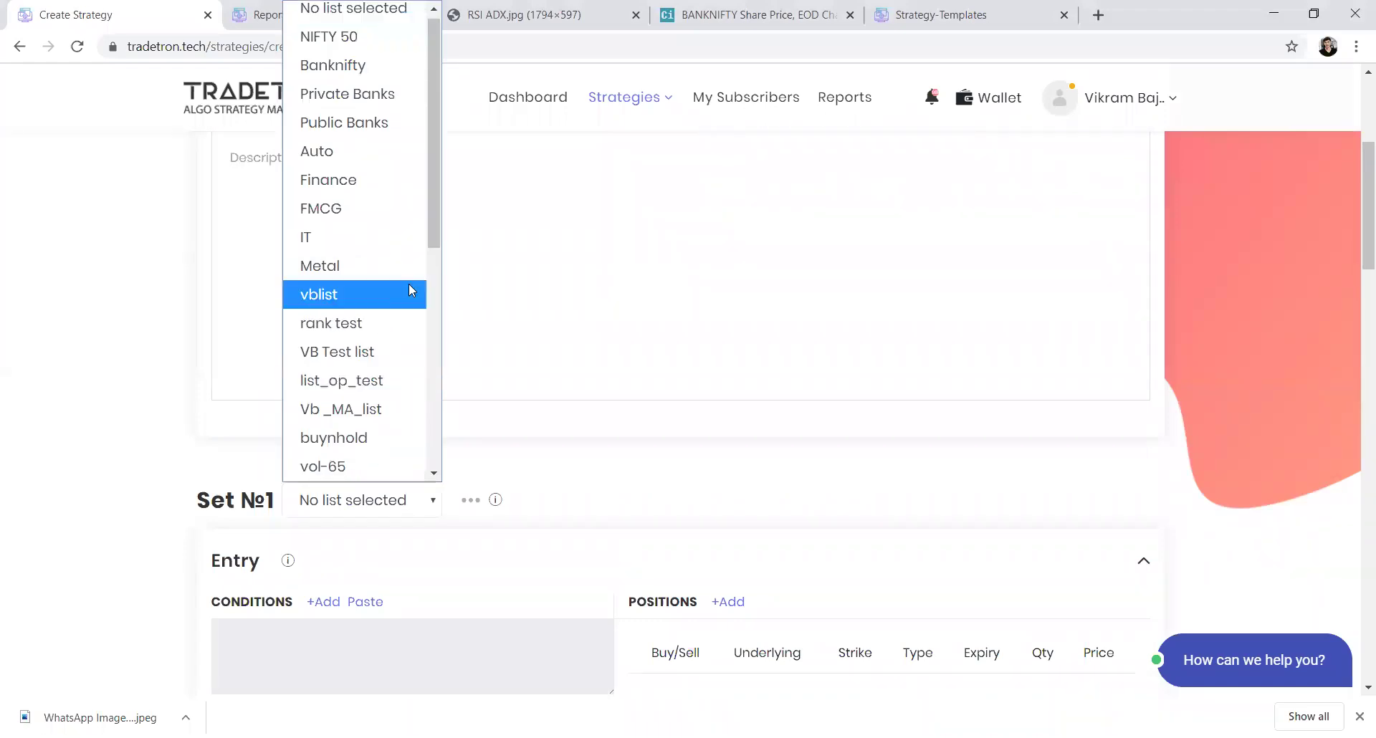
{"action": "left_click_drag", "start_coordinate": [428, 241], "coordinate": [429, 425]}
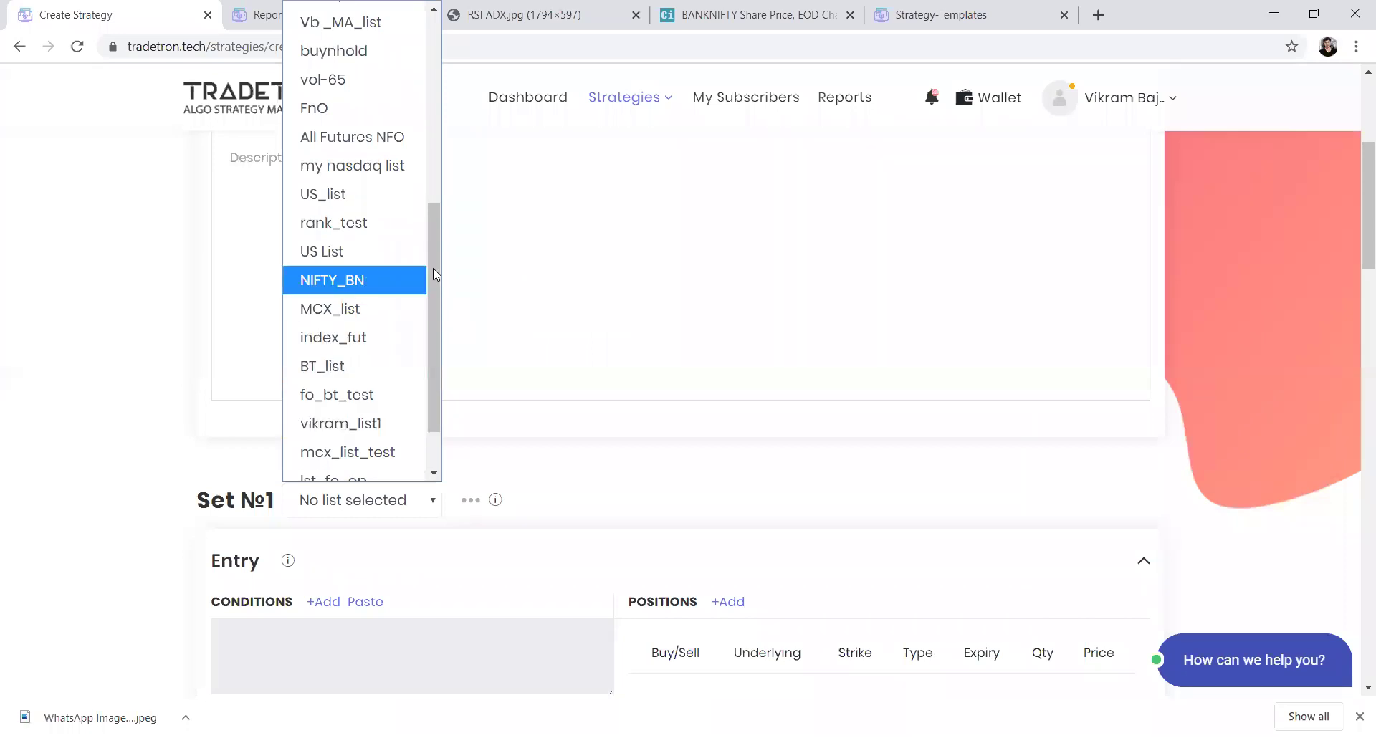
{"action": "left_click_drag", "start_coordinate": [431, 267], "coordinate": [431, 344]}
{"action": "key", "text": "Down"}
{"action": "key", "text": "Down"}
{"action": "key", "text": "Down"}
{"action": "key", "text": "Down"}
{"action": "key", "text": "Up"}
{"action": "key", "text": "Up"}
{"action": "key", "text": "Up"}
{"action": "key", "text": "Up"}
{"action": "key", "text": "Up"}
{"action": "key", "text": "Return"}
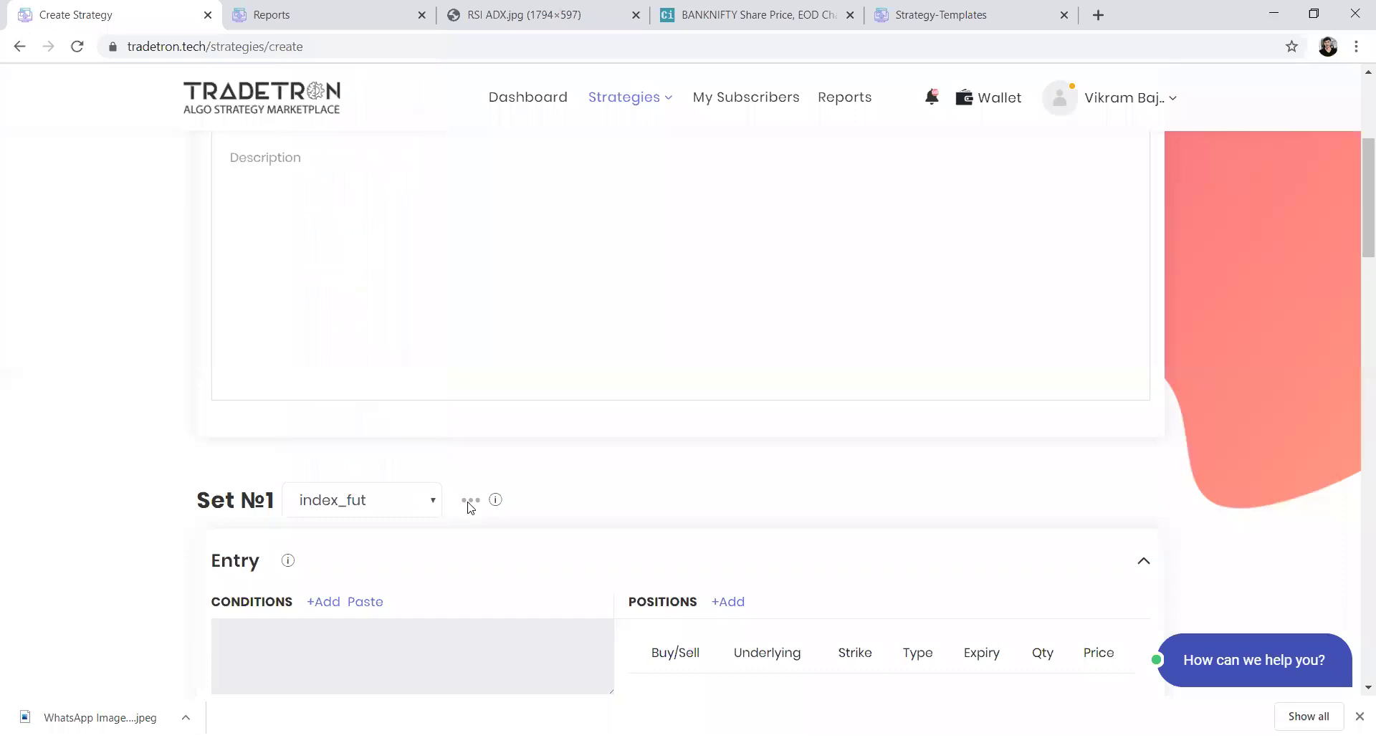
- View the contents of the index_fut list and close the view
{"action": "left_click", "coordinate": [470, 500]}
{"action": "left_click", "coordinate": [392, 609]}
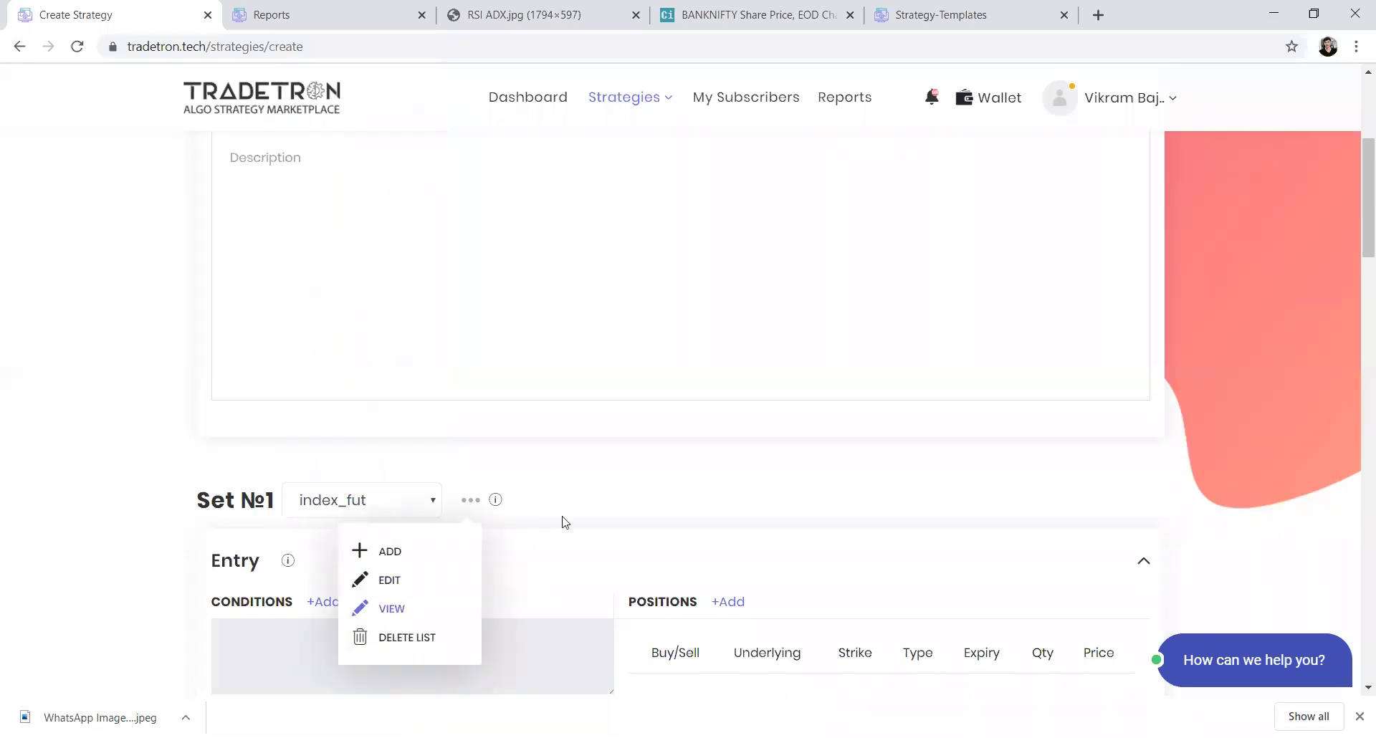
{"action": "left_click", "coordinate": [1082, 202]}
- Start a new entry condition for Set 1, trying the Traded Instrument keyword and removing it again
{"action": "scroll", "coordinate": [402, 601], "scroll_direction": "down", "scroll_amount": 2}
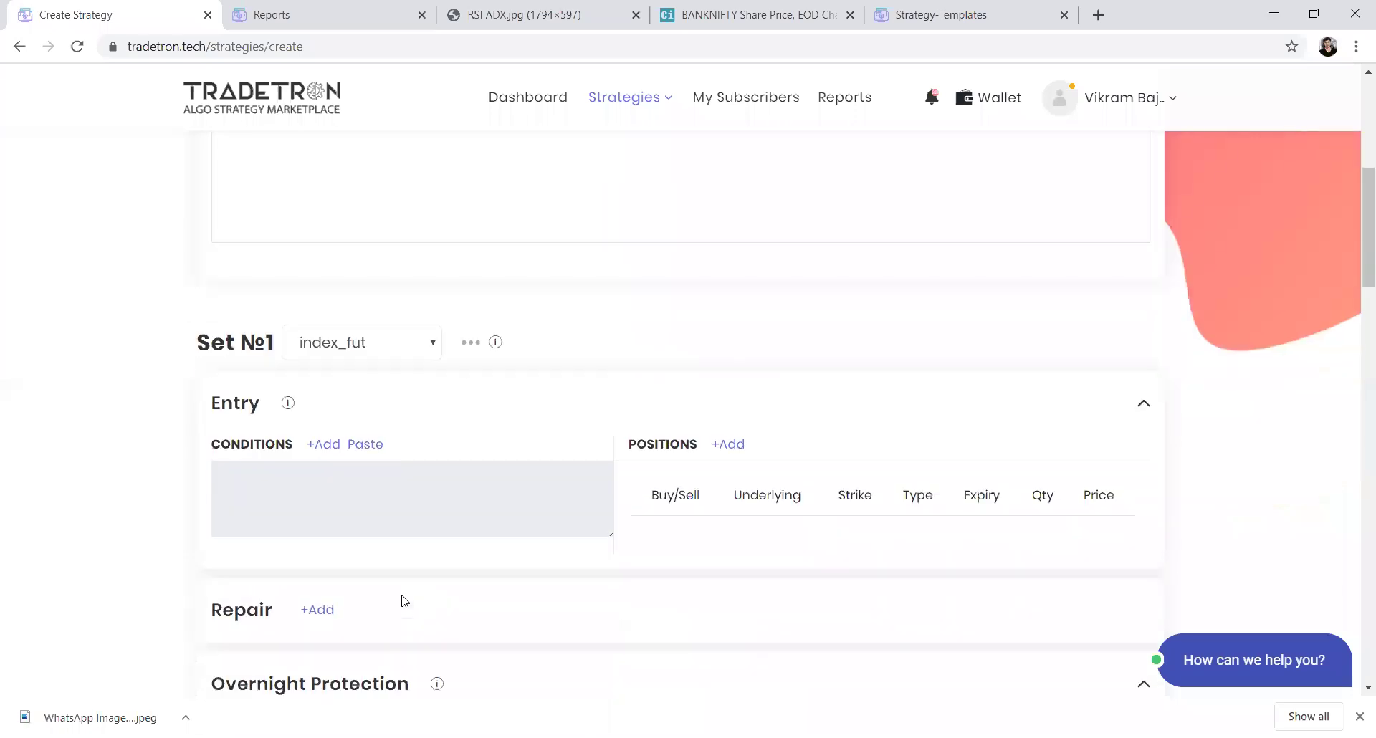
{"action": "left_click", "coordinate": [322, 427]}
{"action": "left_click", "coordinate": [449, 256]}
{"action": "type", "text": "in"}
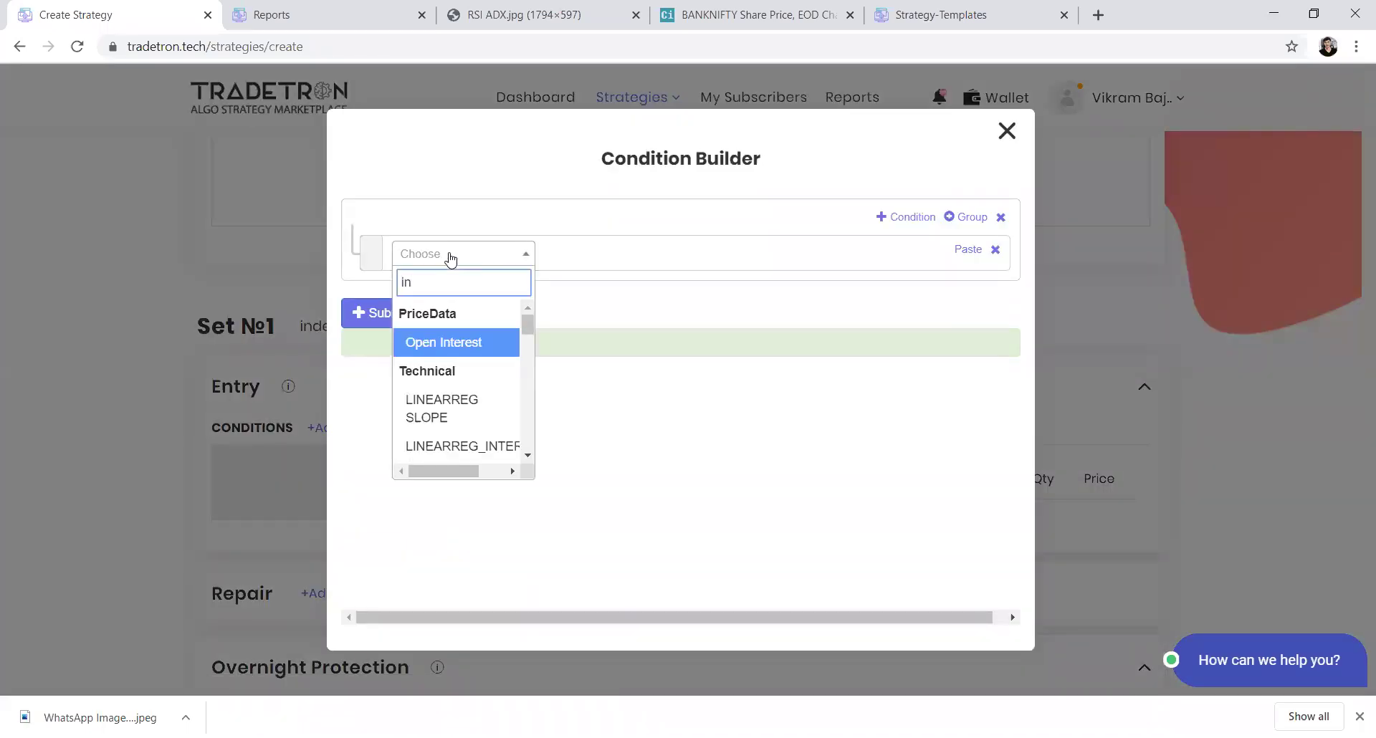
{"action": "type", "text": "s"}
{"action": "key", "text": "Return"}
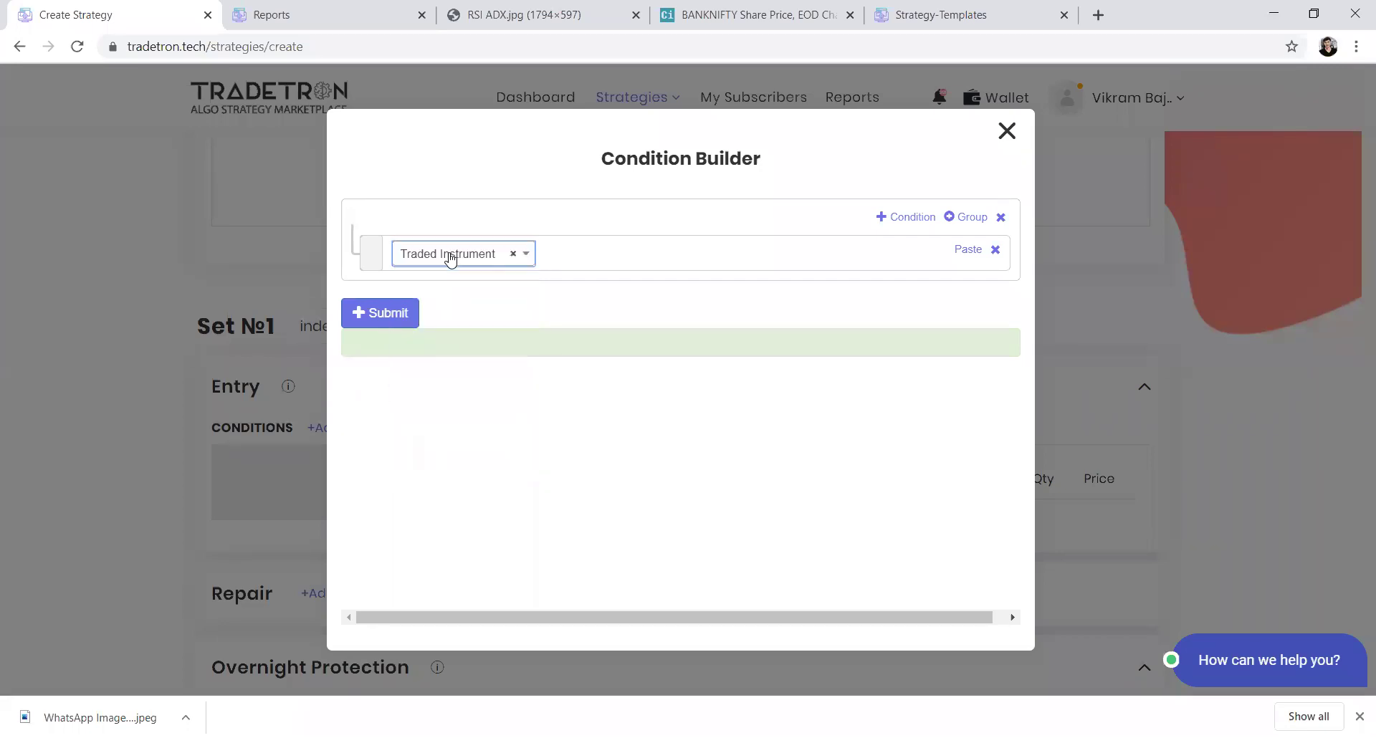
{"action": "left_click", "coordinate": [743, 562]}
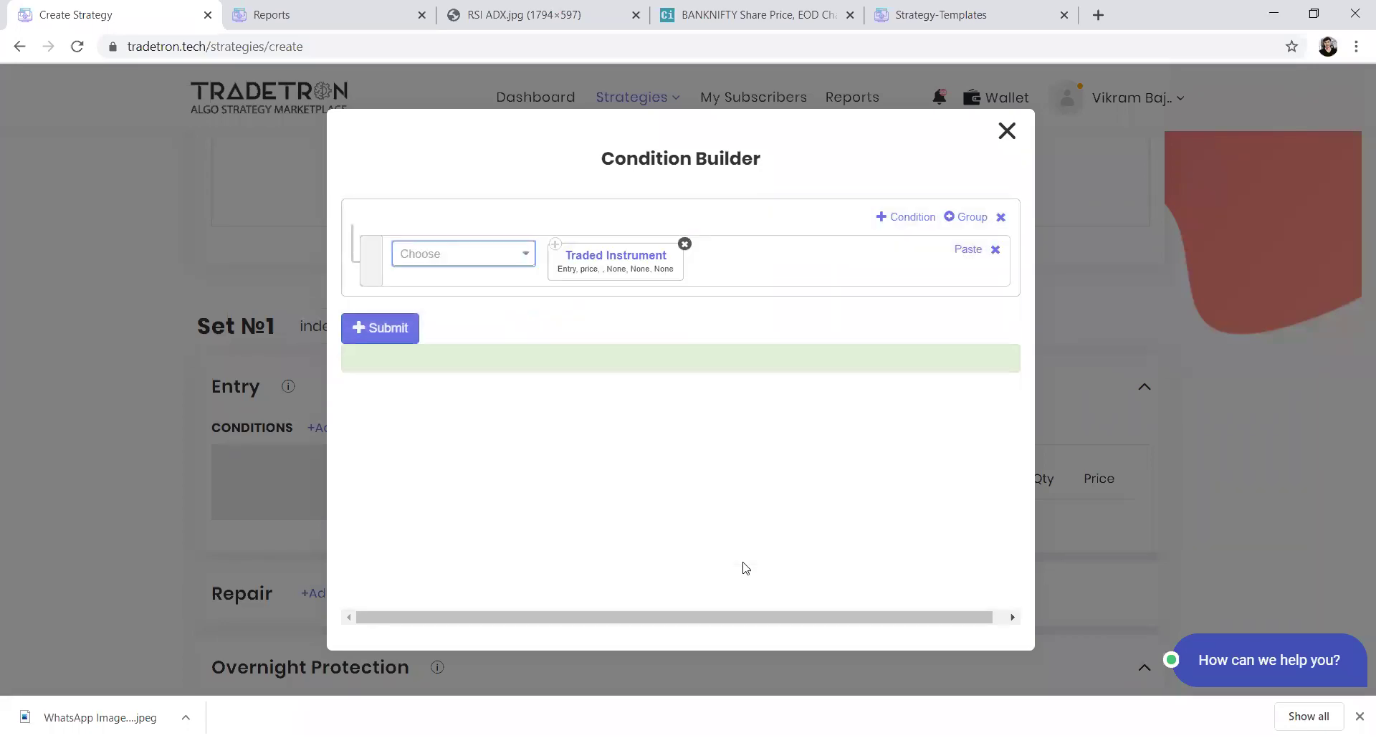
{"action": "left_click", "coordinate": [685, 248]}
- Add the Position keyword to the entry condition, based on the instrument's daily CLOSE with position 0
{"action": "left_click", "coordinate": [462, 254]}
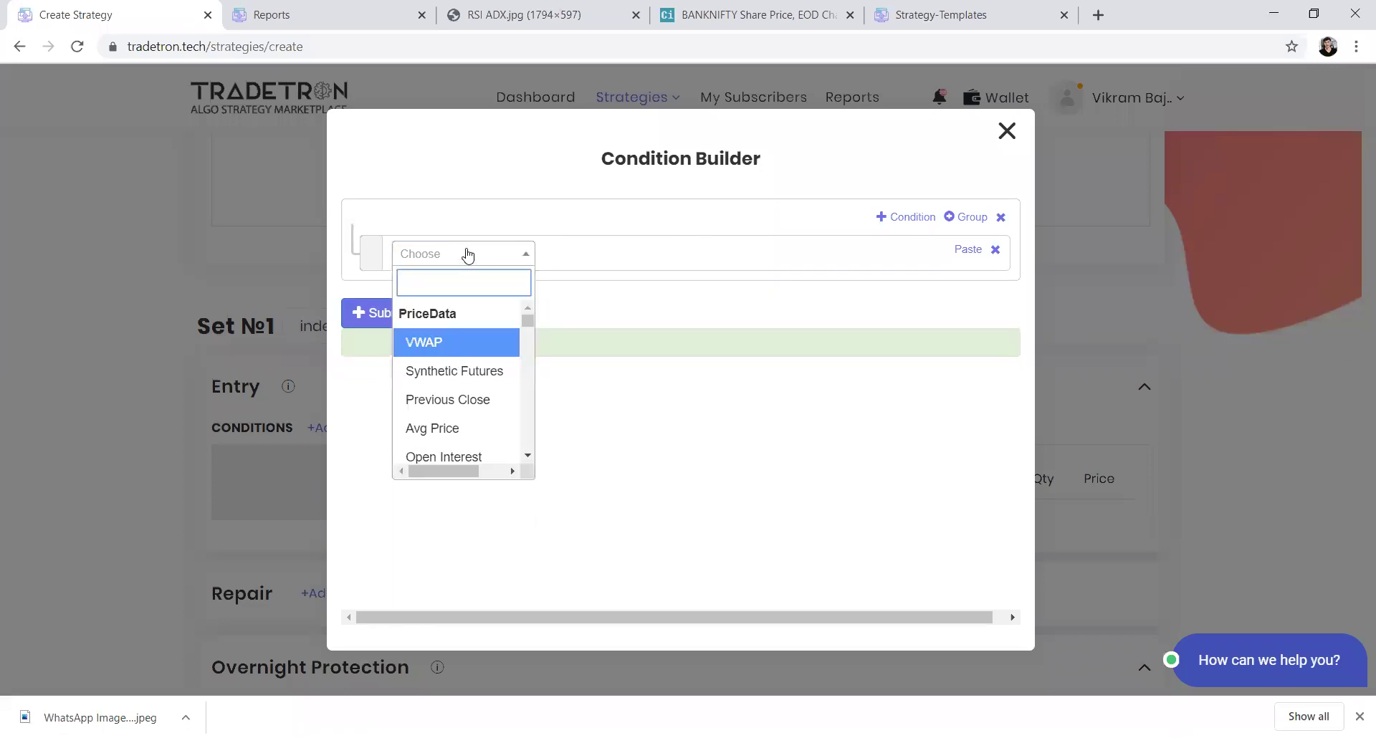
{"action": "type", "text": "po"}
{"action": "key", "text": "Return"}
{"action": "type", "text": "cl"}
{"action": "key", "text": "Return"}
{"action": "key", "text": "Tab"}
{"action": "key", "text": "Tab"}
{"action": "key", "text": "Return"}
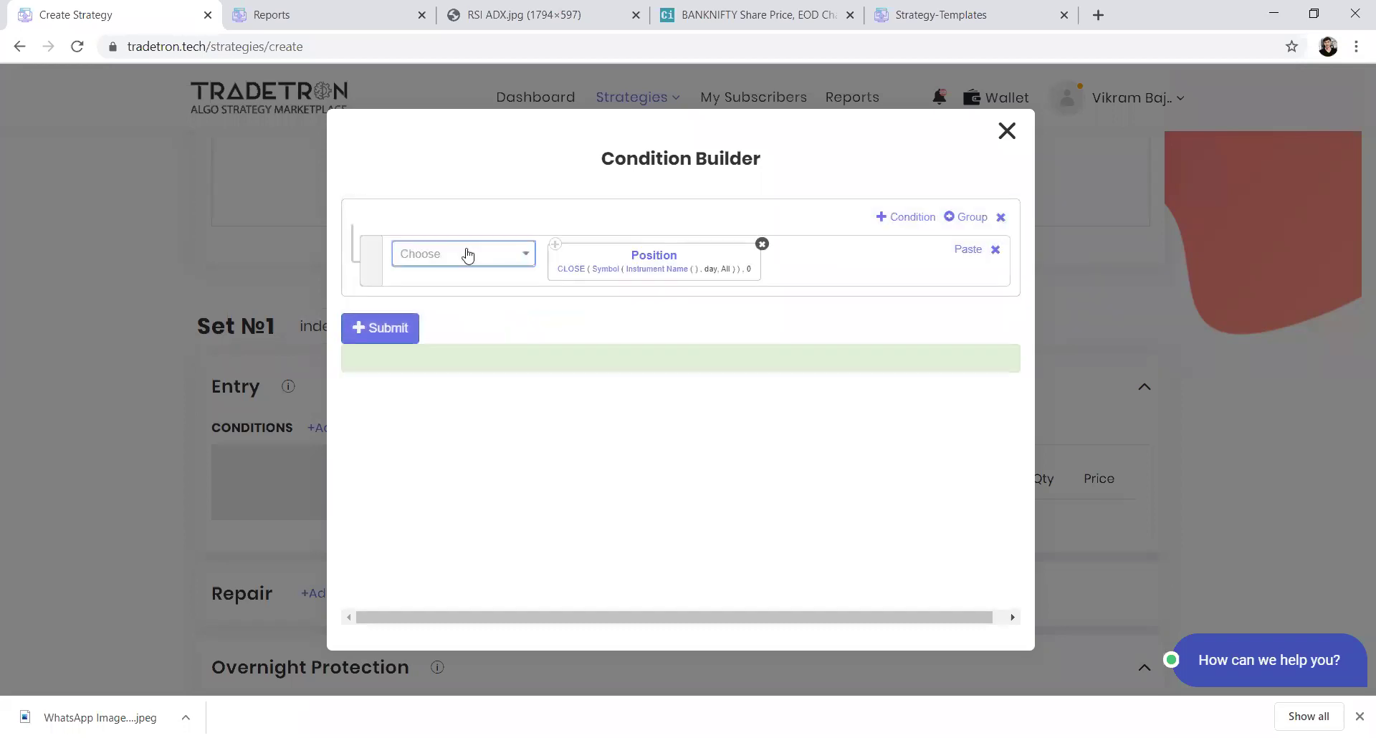
- Edit the Instrument Name inside the Position keyword, choosing exchange NFO and List - index_fut as the underlying
{"action": "left_click", "coordinate": [643, 270]}
{"action": "left_click", "coordinate": [456, 301]}
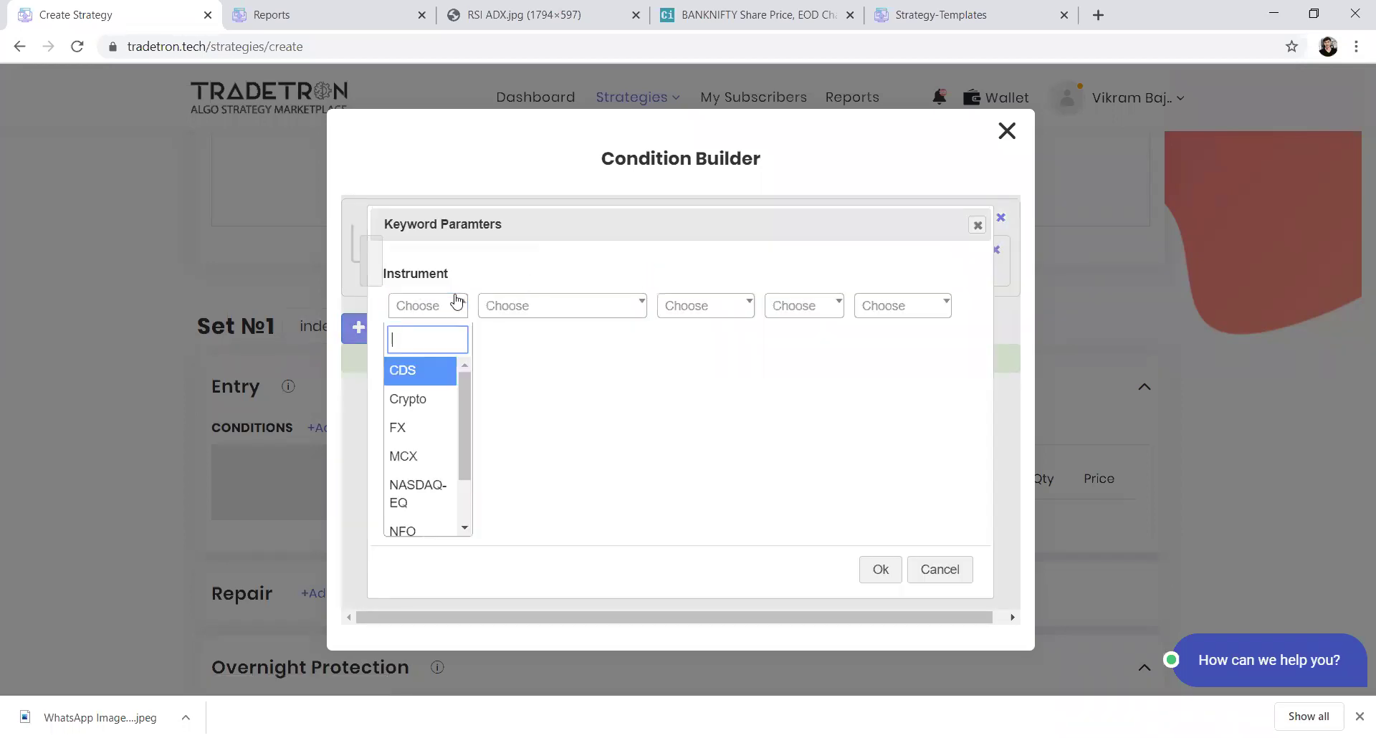
{"action": "type", "text": "nfo"}
{"action": "key", "text": "Return"}
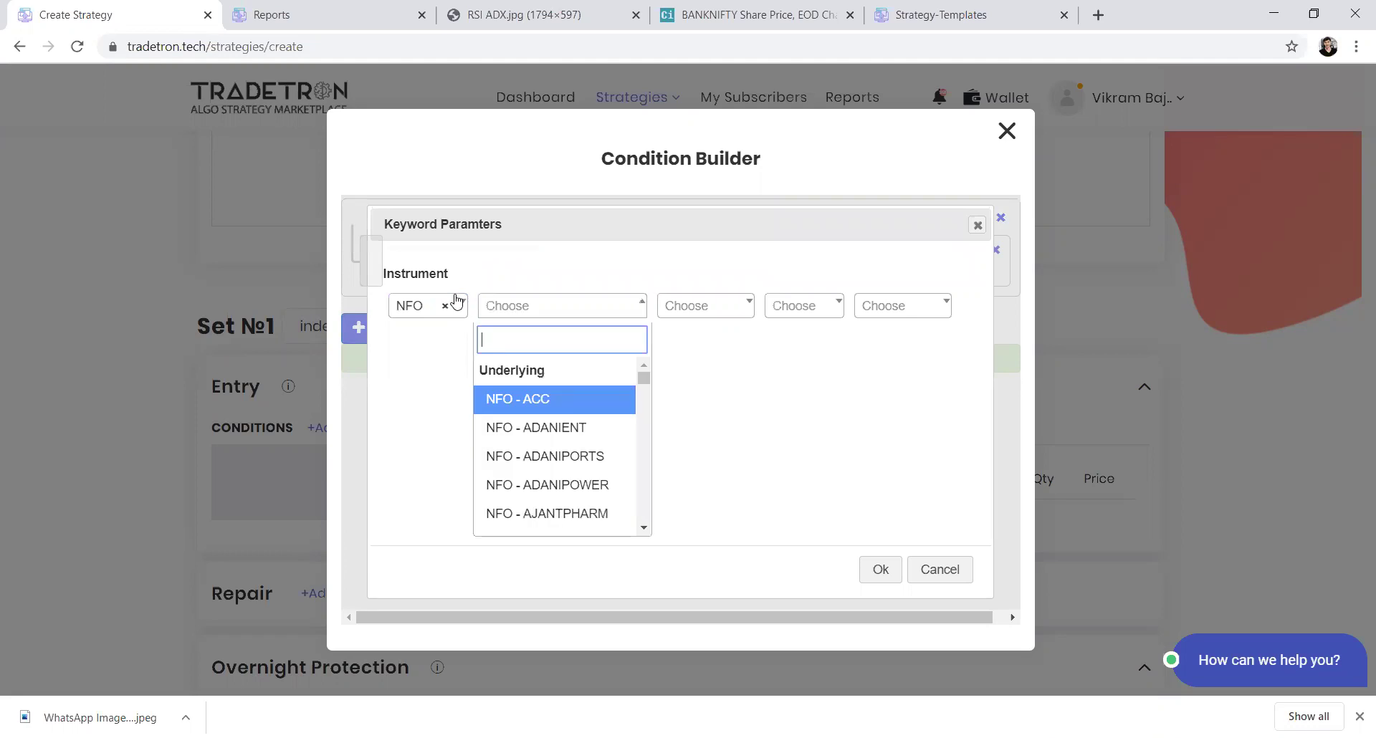
{"action": "type", "text": "list"}
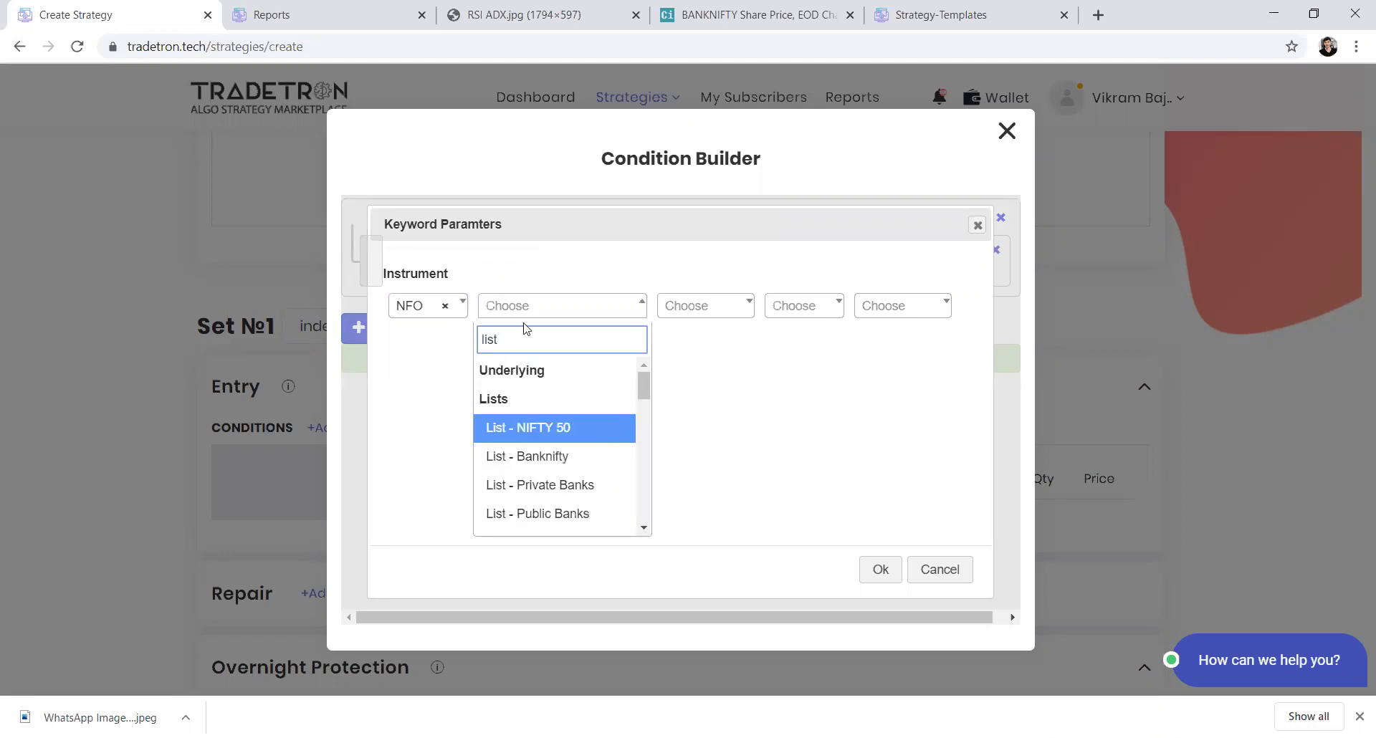
{"action": "left_click_drag", "start_coordinate": [643, 387], "coordinate": [652, 490]}
{"action": "left_click", "coordinate": [557, 466]}
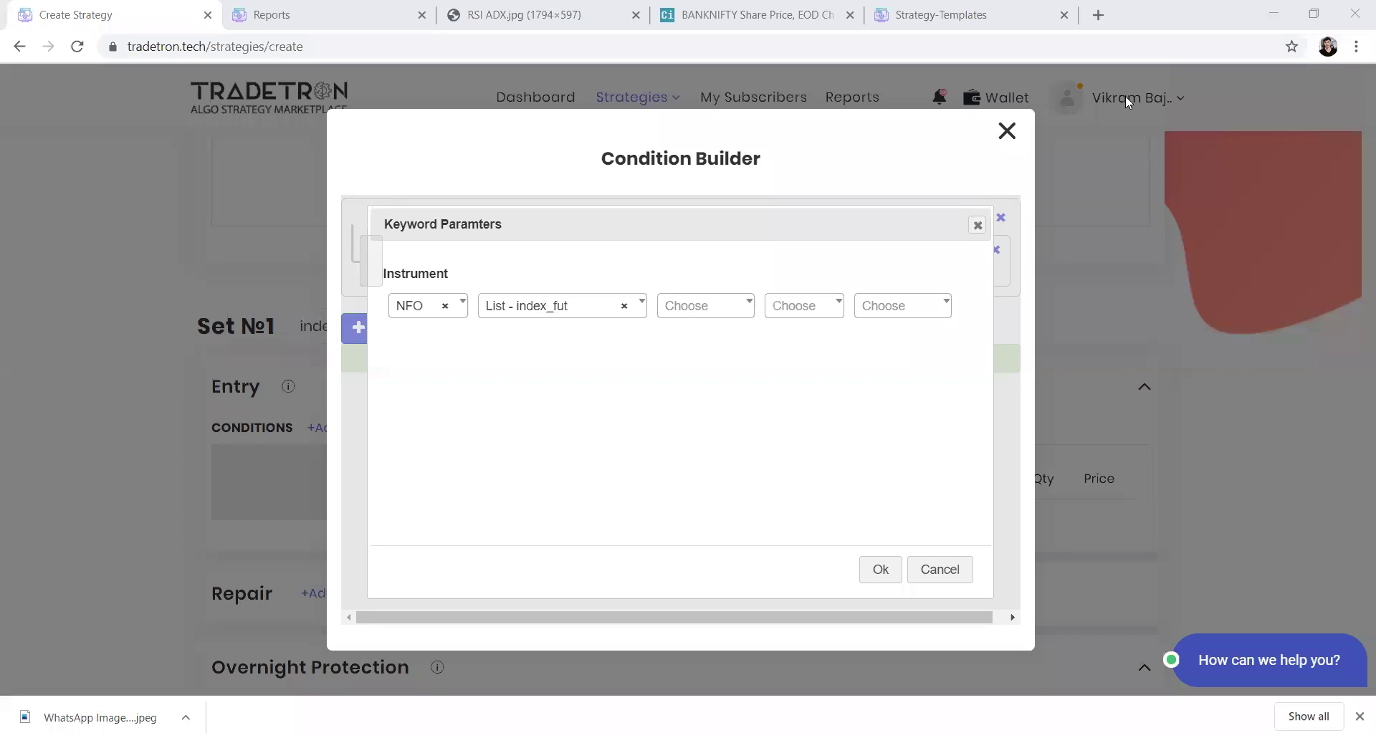
- Dismiss the instrument parameters and add a second entry condition containing the Time keyword for NSE
{"action": "left_click", "coordinate": [976, 227]}
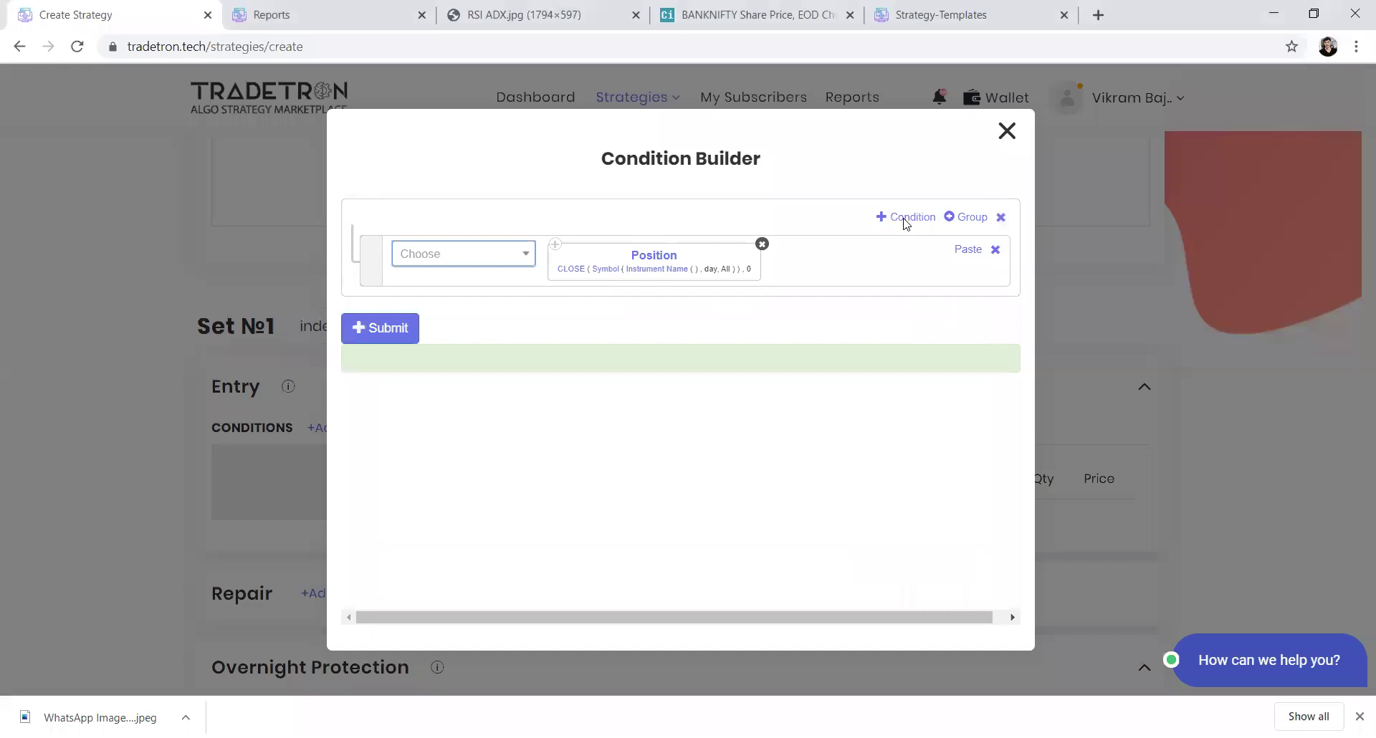
{"action": "left_click", "coordinate": [906, 217]}
{"action": "left_click", "coordinate": [460, 308]}
{"action": "type", "text": "time"}
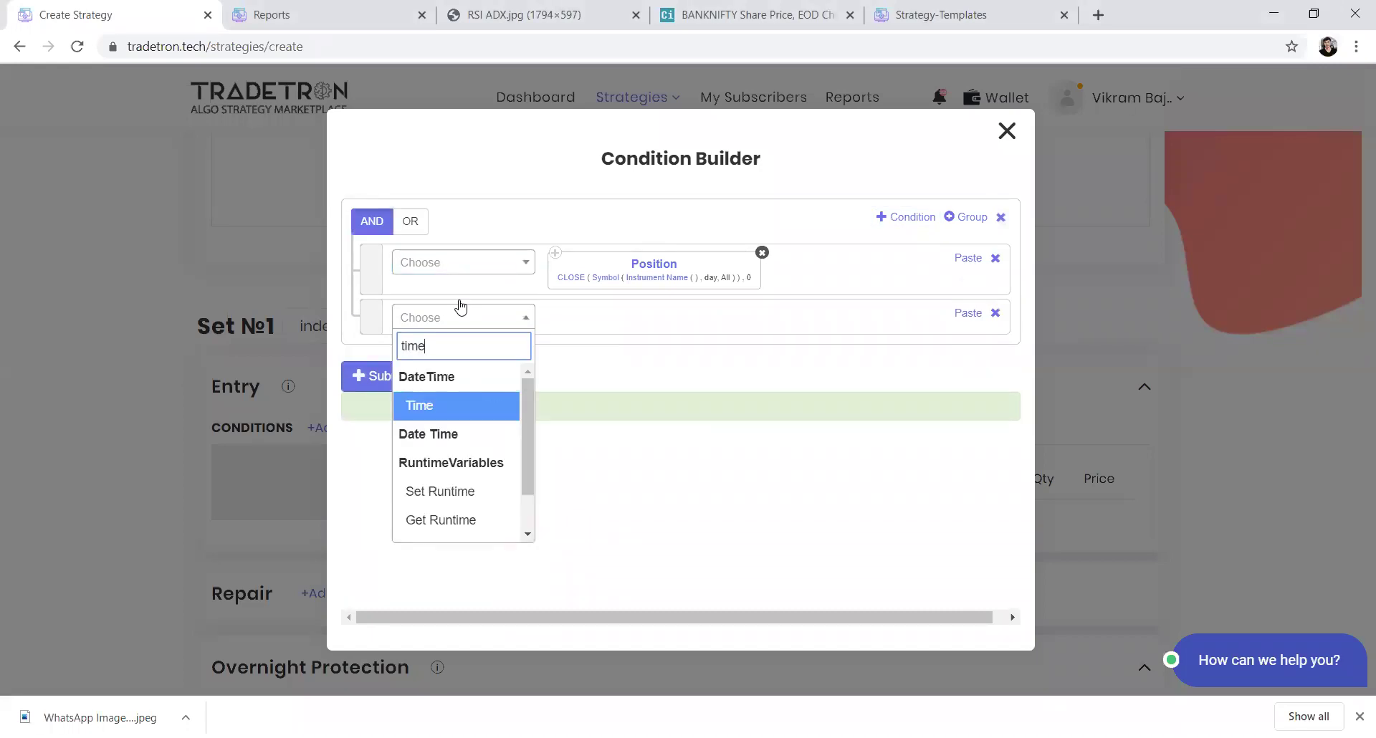
{"action": "key", "text": "Return"}
{"action": "key", "text": "Return"}
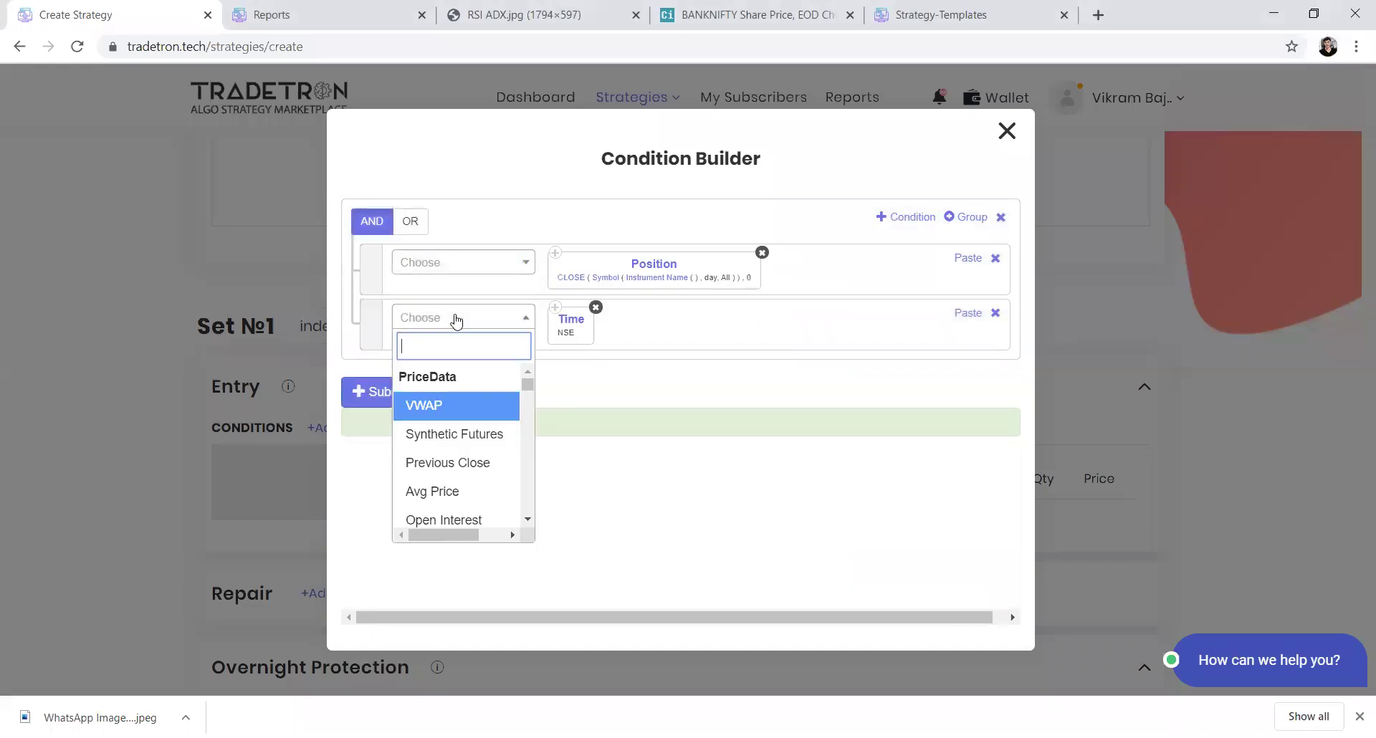
- Complete the Time condition with the == operator and a Number value of 930
{"action": "type", "text": "=="}
{"action": "key", "text": "Down"}
{"action": "key", "text": "Return"}
{"action": "type", "text": "number"}
{"action": "key", "text": "Return"}
{"action": "type", "text": "930"}
{"action": "key", "text": "BackSpace"}
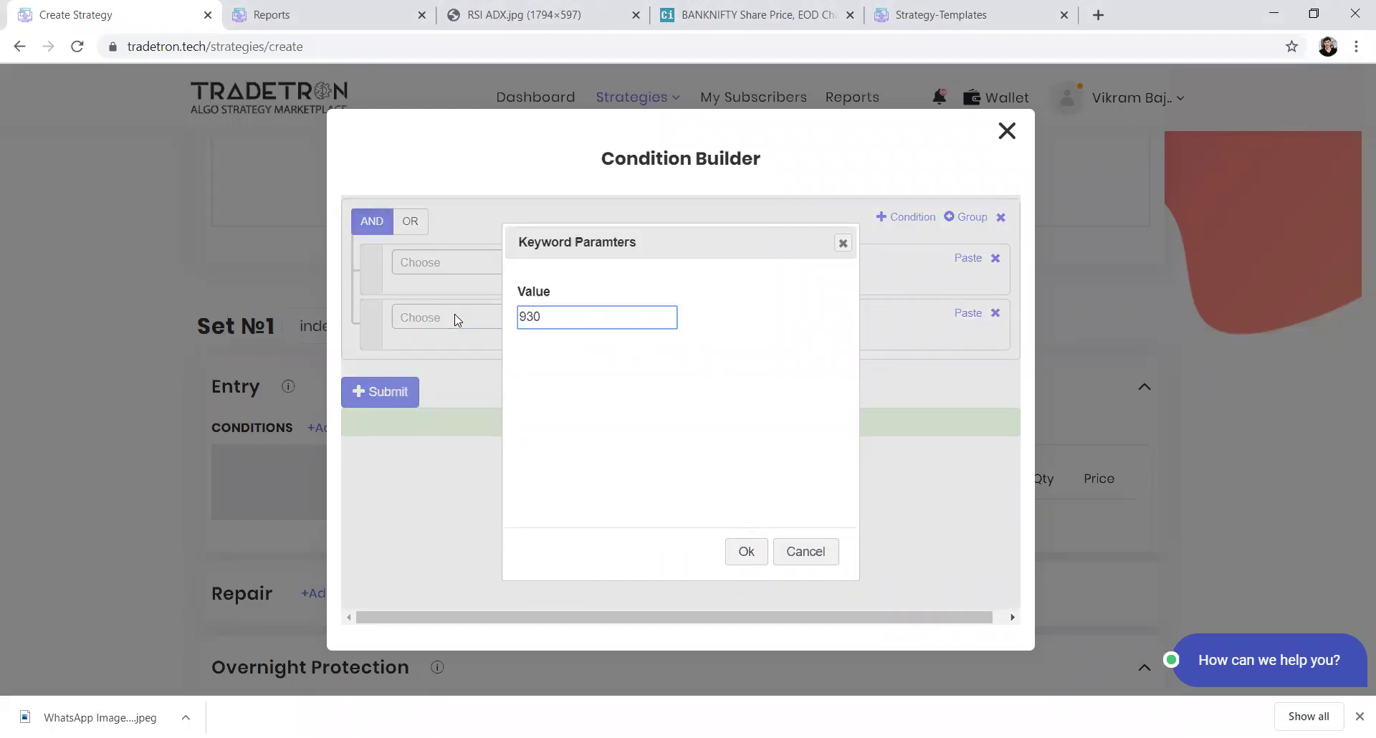
{"action": "key", "text": "Return"}
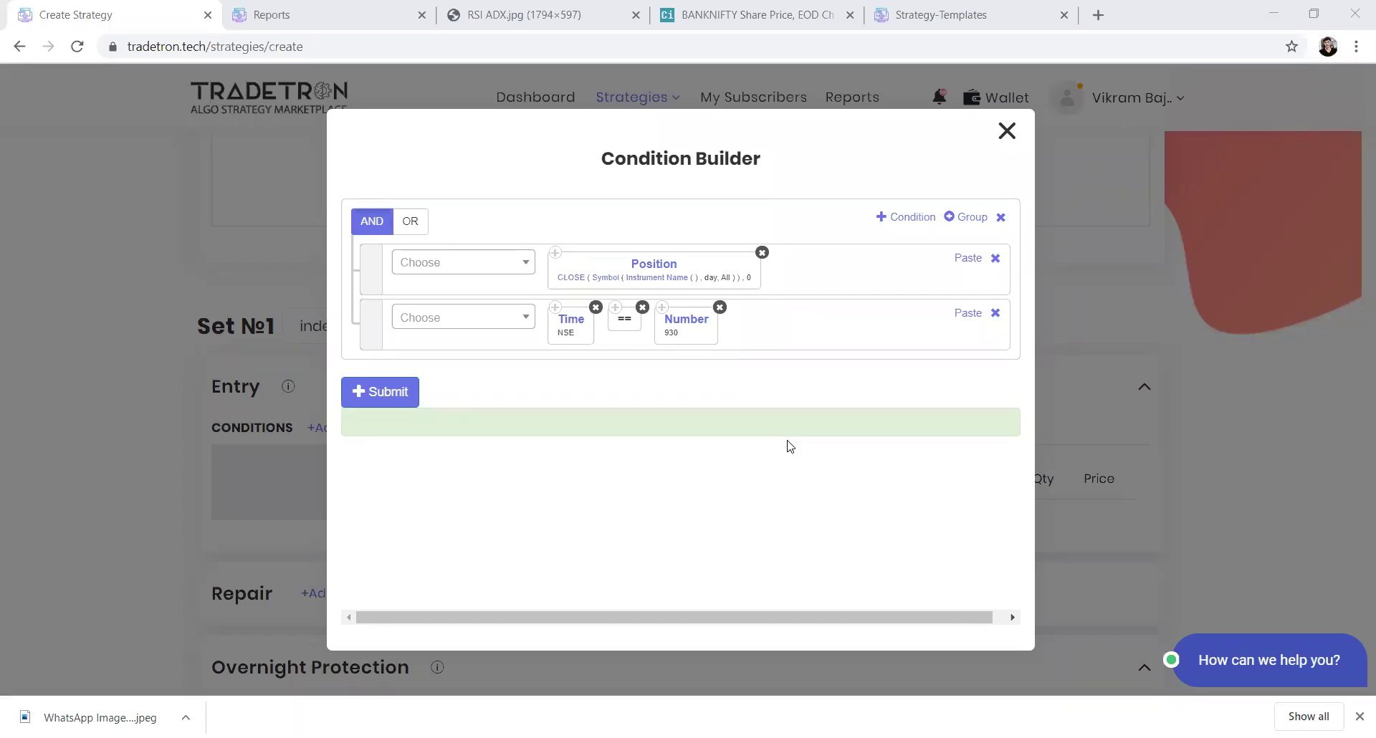
- Add a third entry condition using the Traded Instrument keyword
{"action": "left_click", "coordinate": [908, 216]}
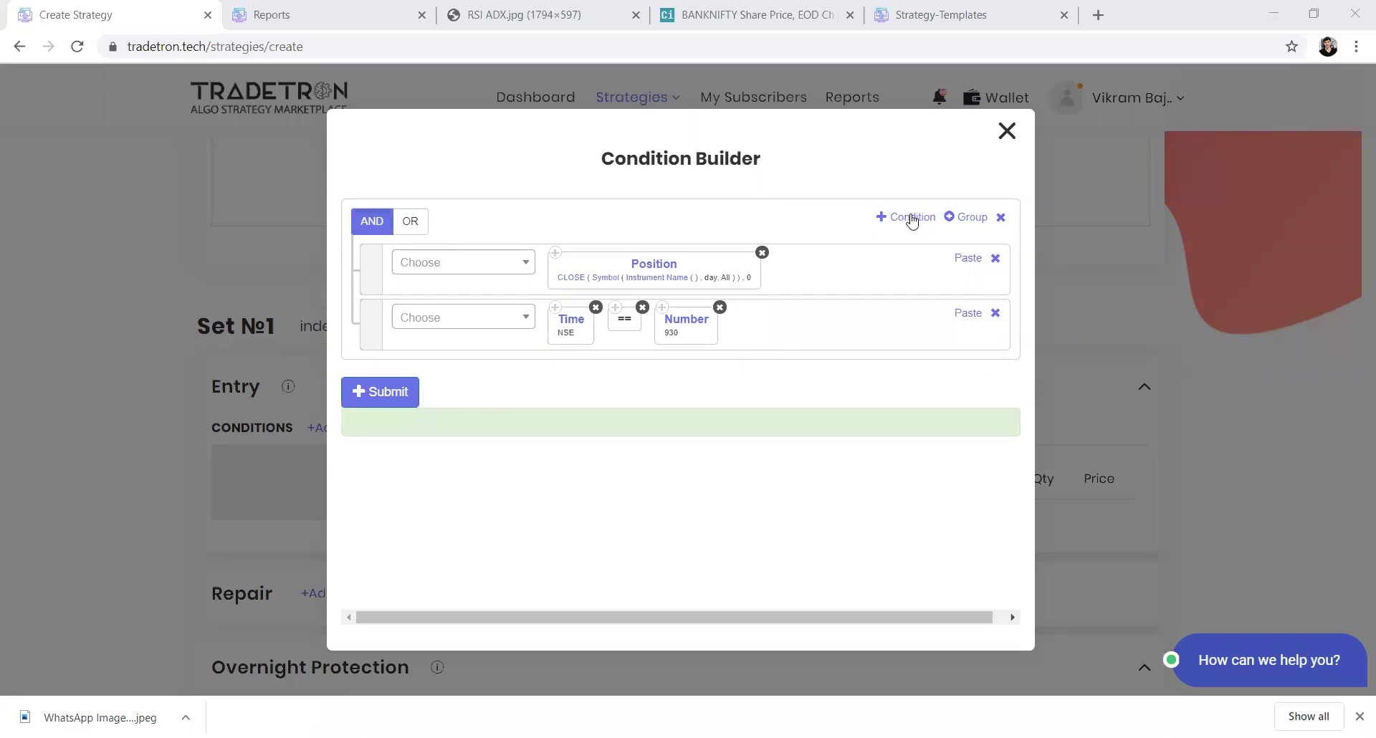
{"action": "left_click", "coordinate": [434, 373]}
{"action": "type", "text": "traded"}
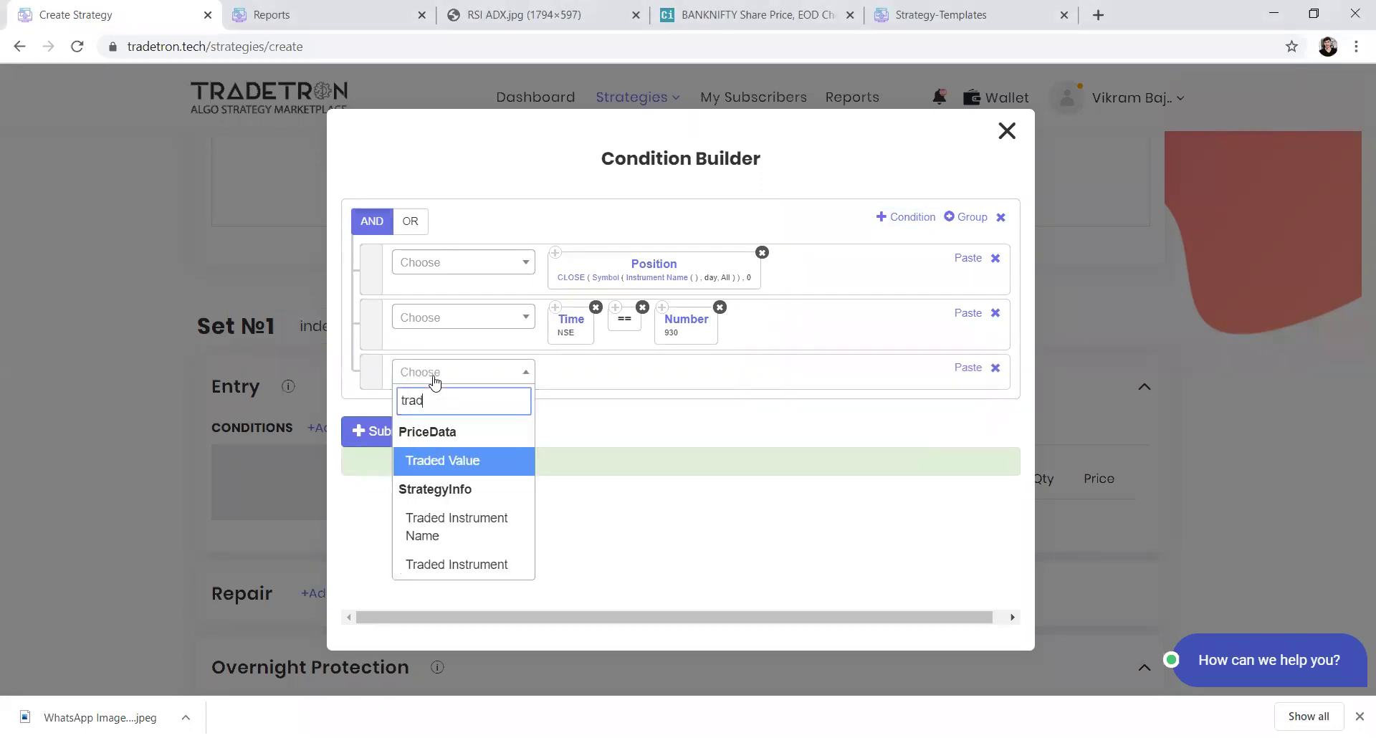
{"action": "key", "text": "Down"}
{"action": "key", "text": "Down"}
{"action": "key", "text": "Return"}
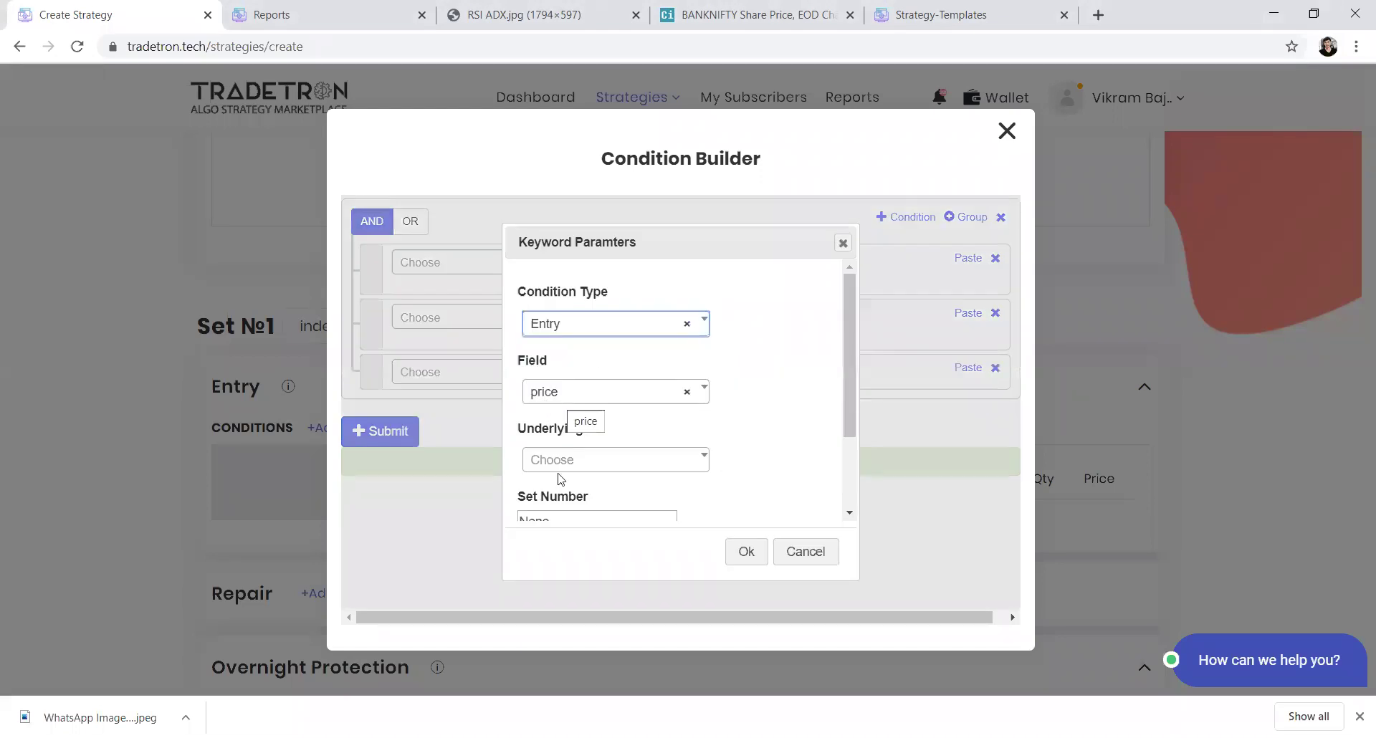
- Set Traded Instrument to Entry price for NIFTY 50 with set 1, condition 1 and leg 2, then close the builder without submitting
{"action": "left_click", "coordinate": [572, 461]}
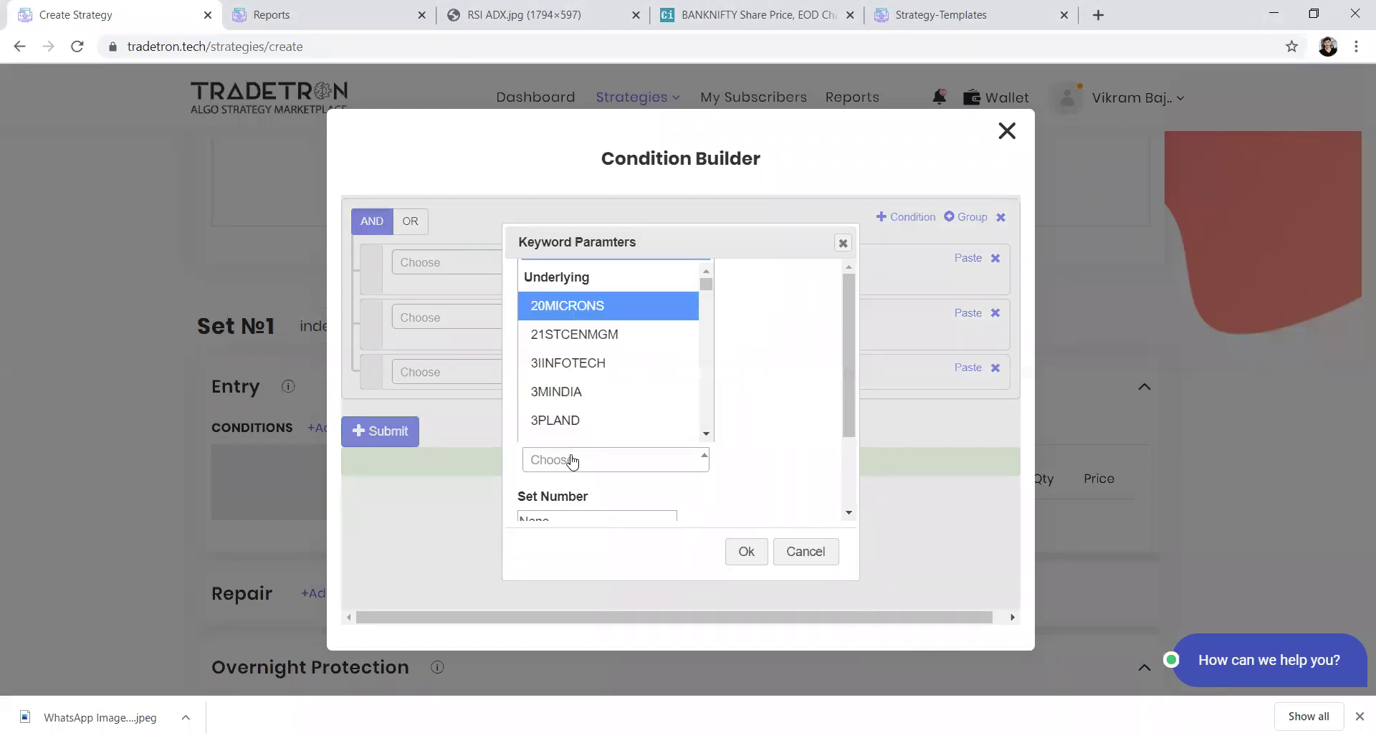
{"action": "type", "text": "nifty"}
{"action": "key", "text": "Tab"}
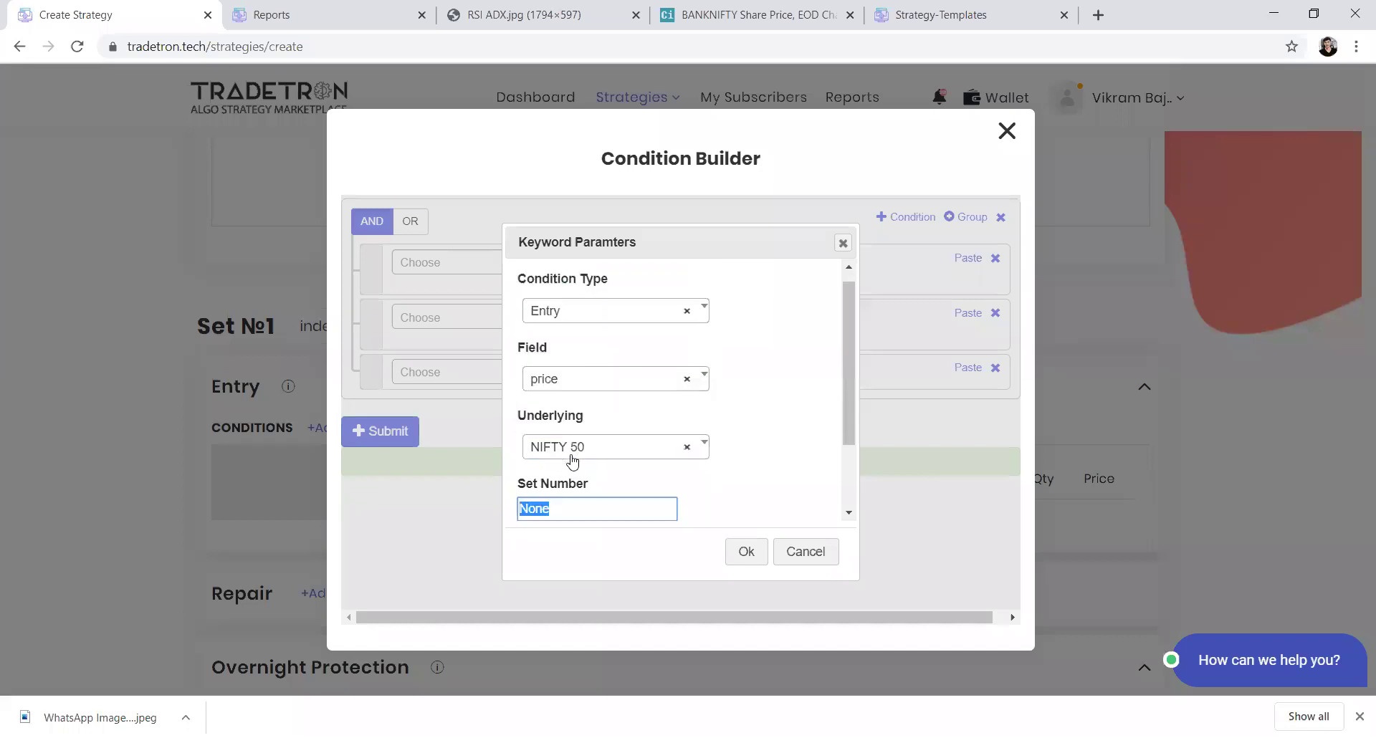
{"action": "type", "text": "1"}
{"action": "key", "text": "Tab"}
{"action": "type", "text": "1"}
{"action": "key", "text": "Tab"}
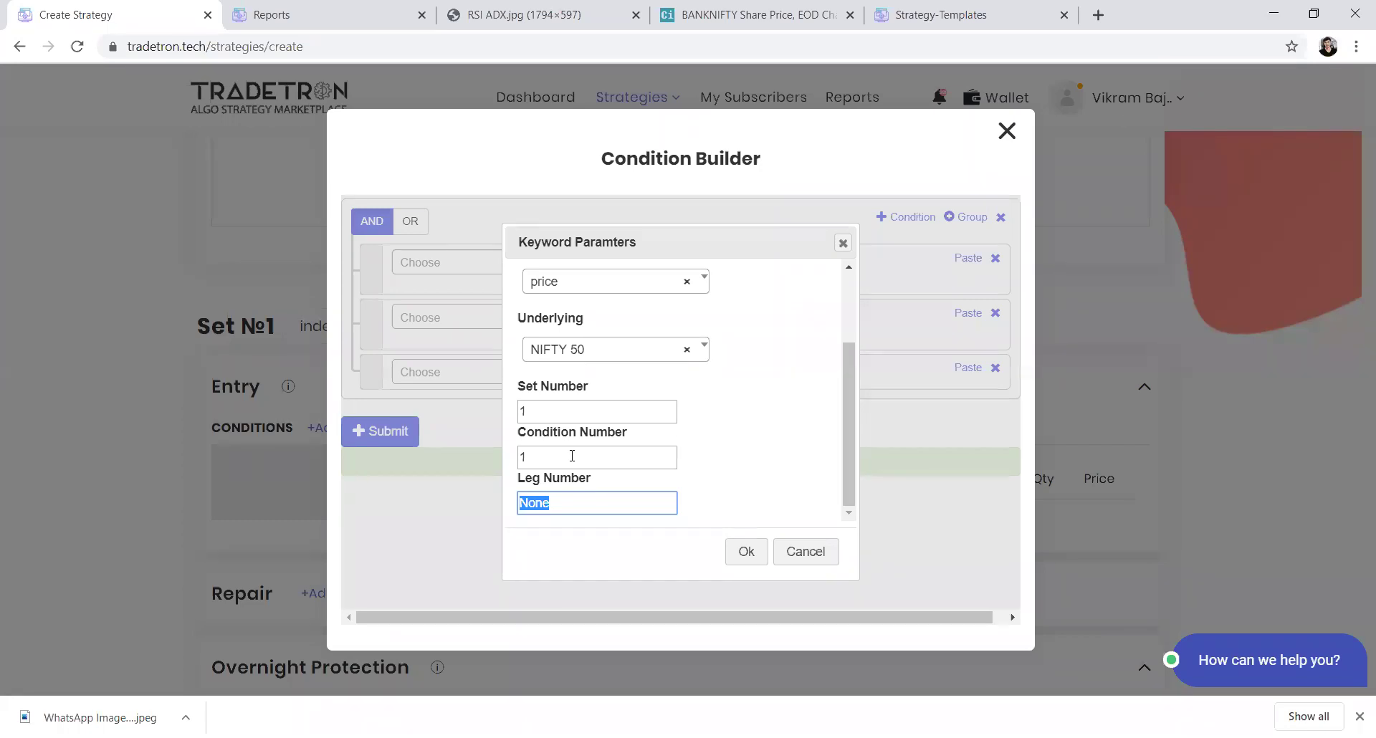
{"action": "type", "text": "2"}
{"action": "left_click", "coordinate": [746, 552]}
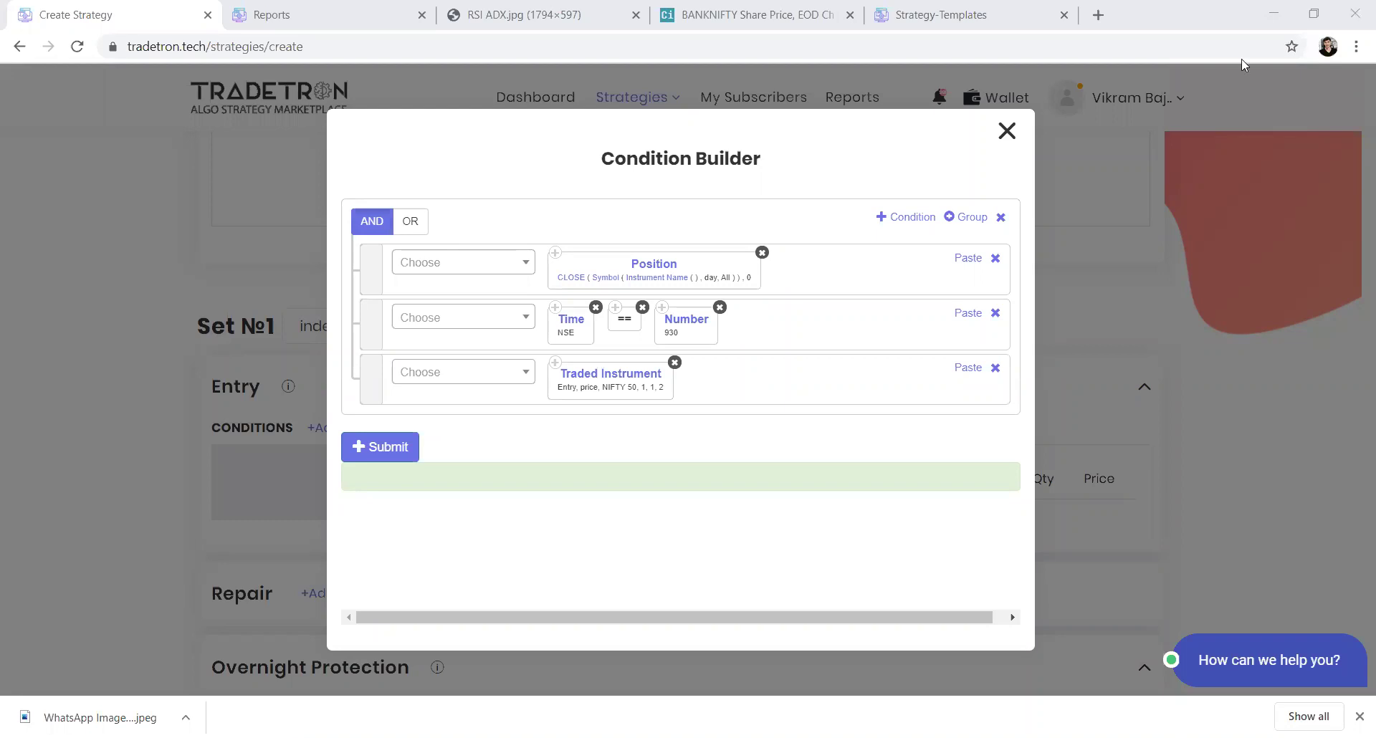
{"action": "left_click", "coordinate": [1007, 131]}
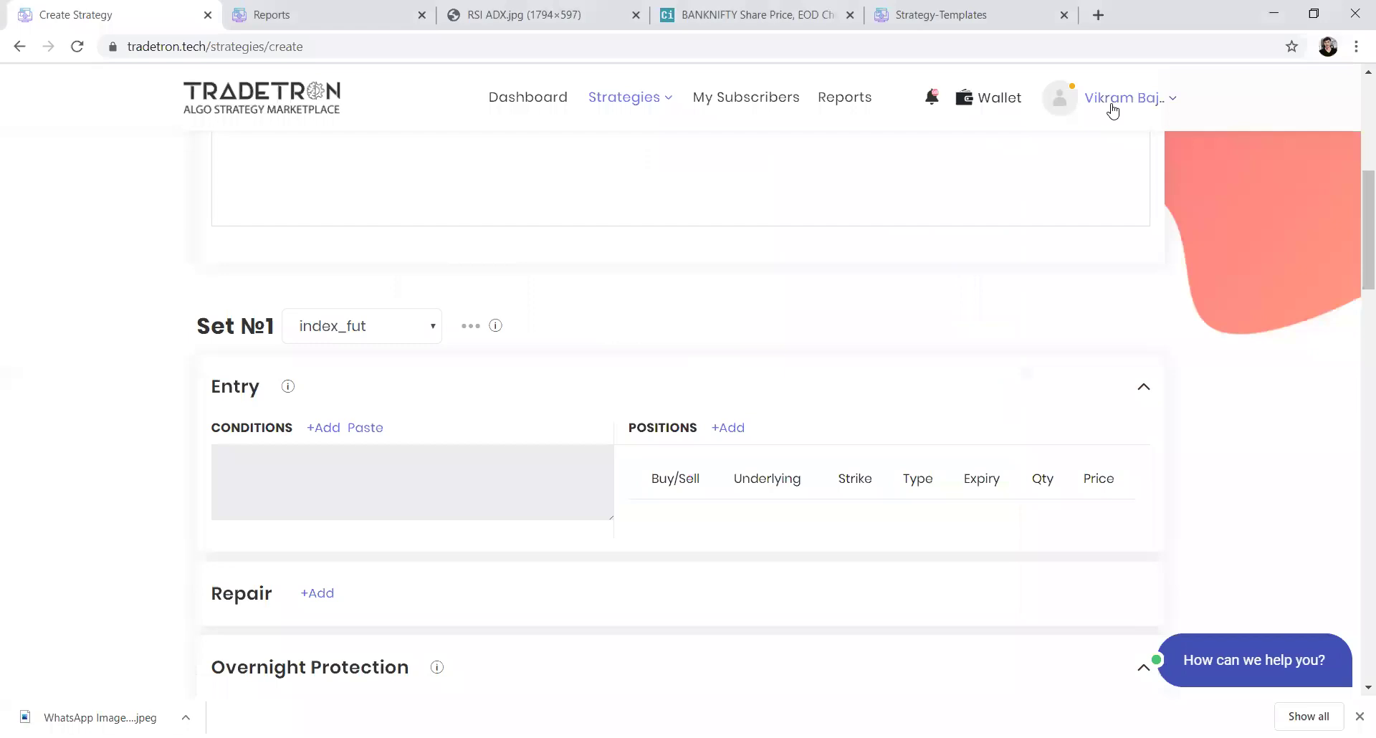
- Open the account's Brokers & Exchanges page and review the configured brokers, including Zerodha and Mastertrust
{"action": "left_click", "coordinate": [1113, 111]}
{"action": "left_click", "coordinate": [1080, 199]}
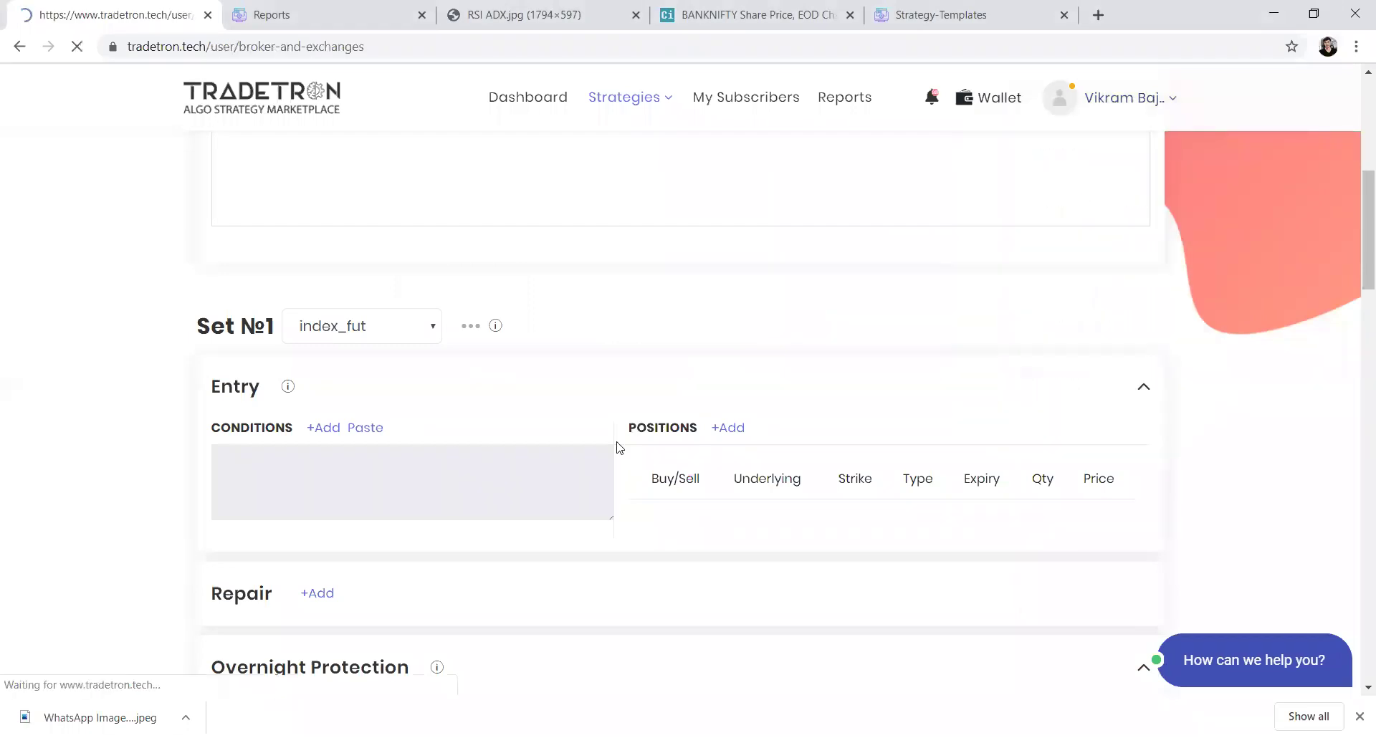
{"action": "scroll", "coordinate": [617, 494], "scroll_direction": "down", "scroll_amount": 4}
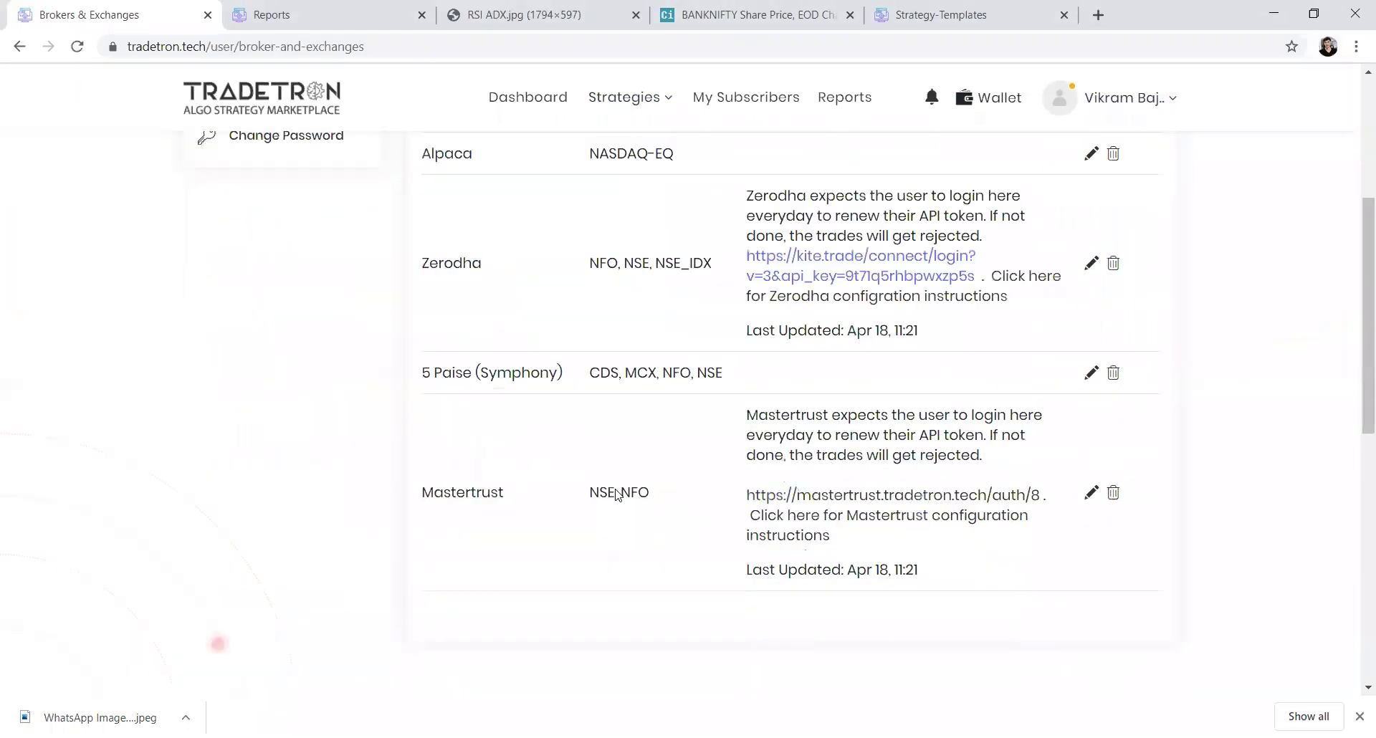
{"action": "scroll", "coordinate": [616, 494], "scroll_direction": "down", "scroll_amount": 1}
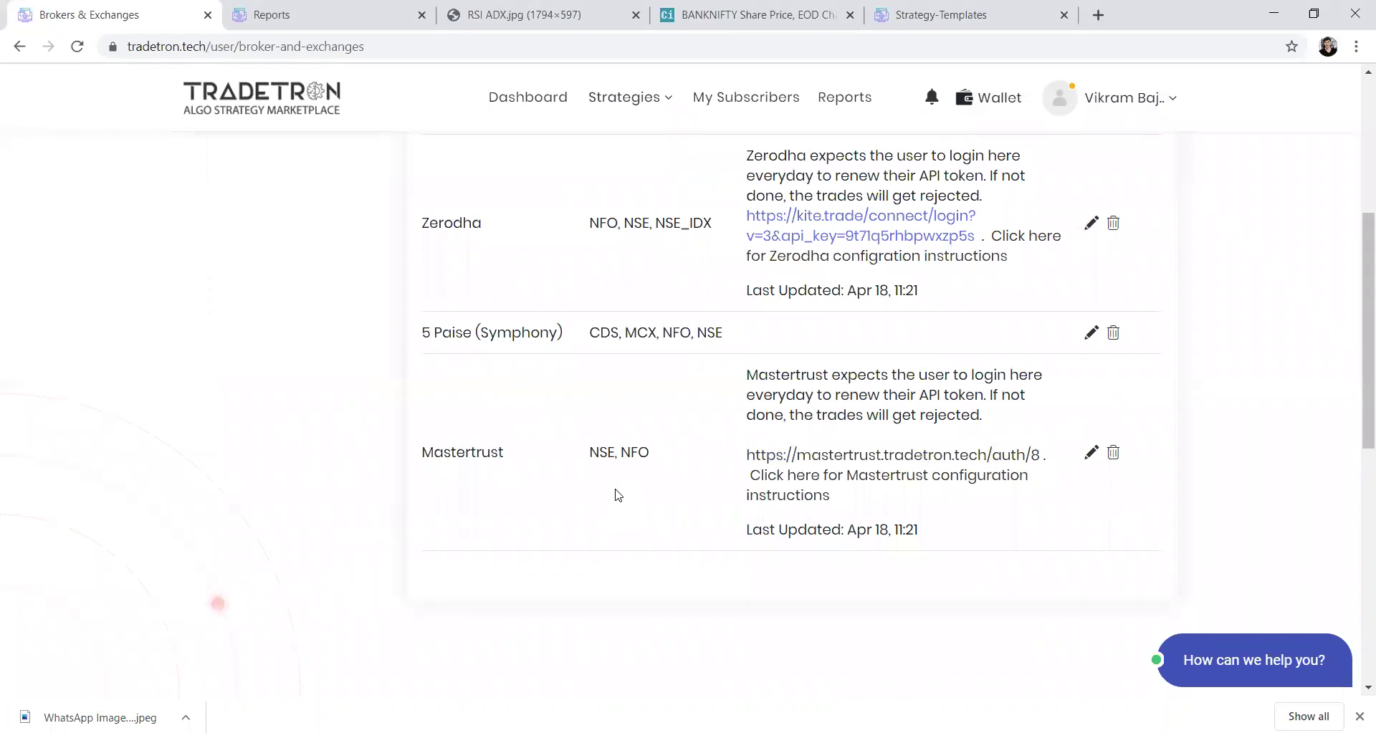
- Look through the Zerodha configuration instructions and open the Partners page listing supported brokers
{"action": "left_click", "coordinate": [865, 260]}
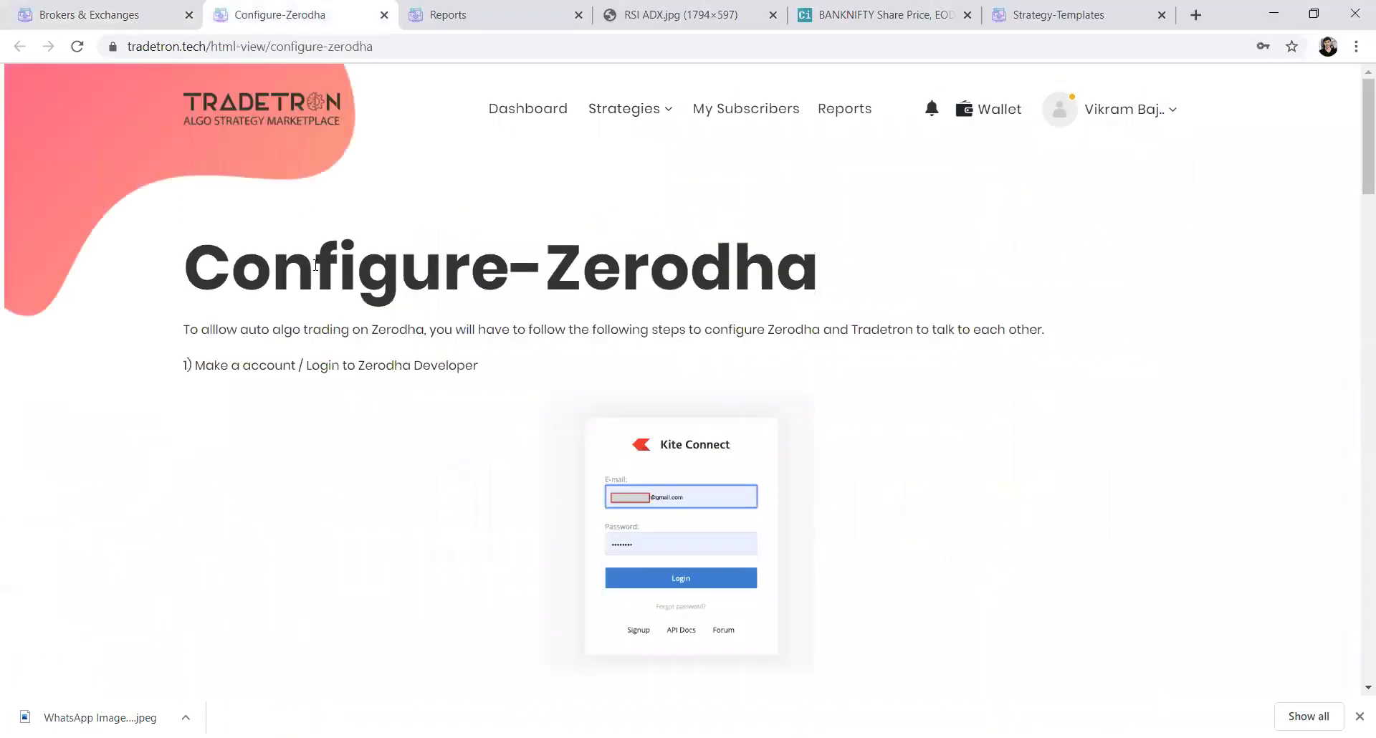
{"action": "scroll", "coordinate": [367, 506], "scroll_direction": "down", "scroll_amount": 20}
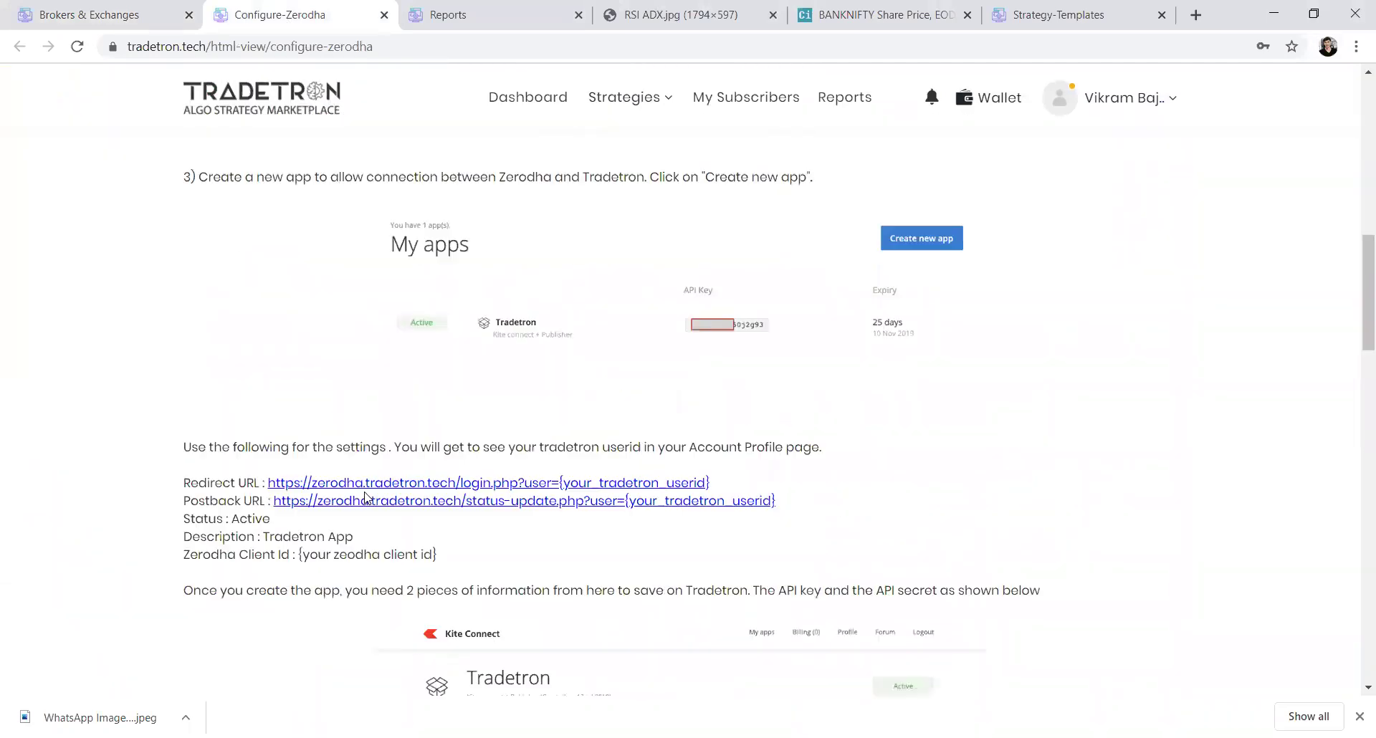
{"action": "scroll", "coordinate": [367, 498], "scroll_direction": "down", "scroll_amount": 3}
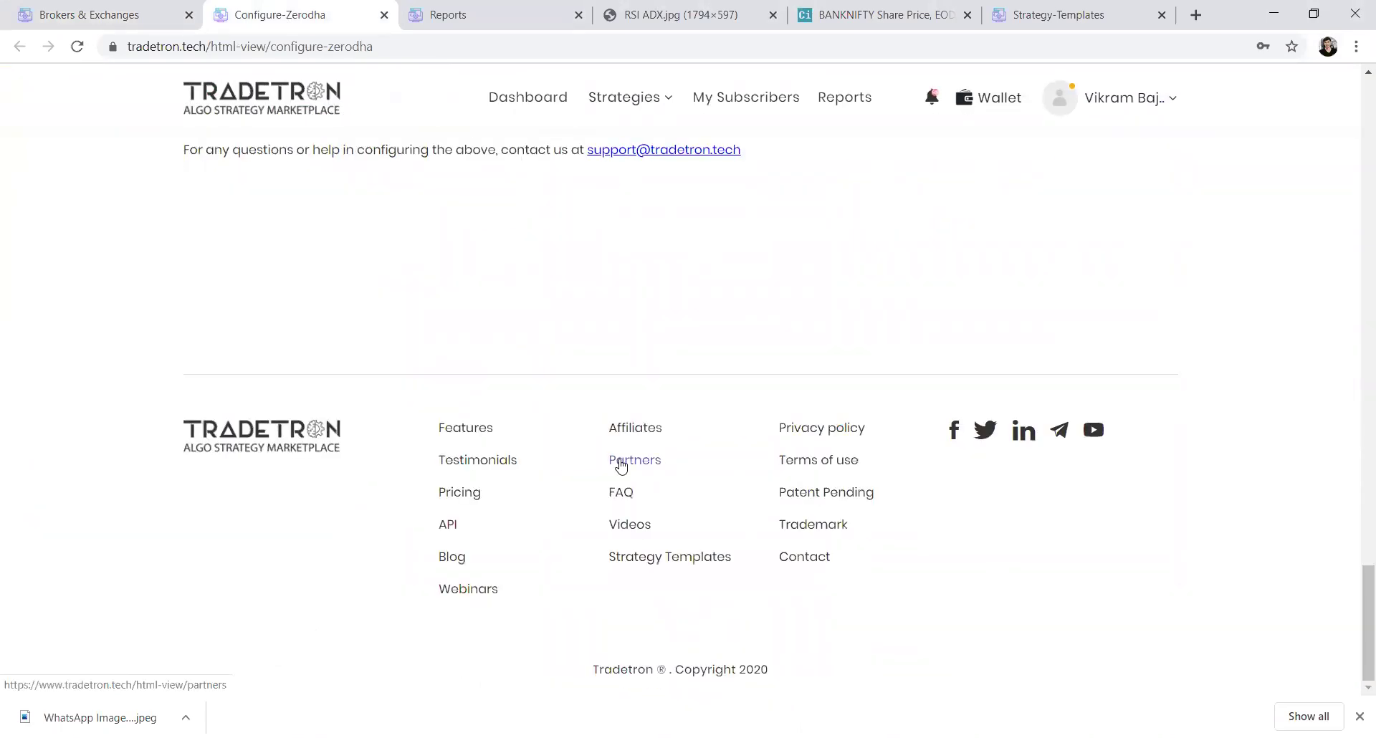
{"action": "left_click", "coordinate": [617, 462]}
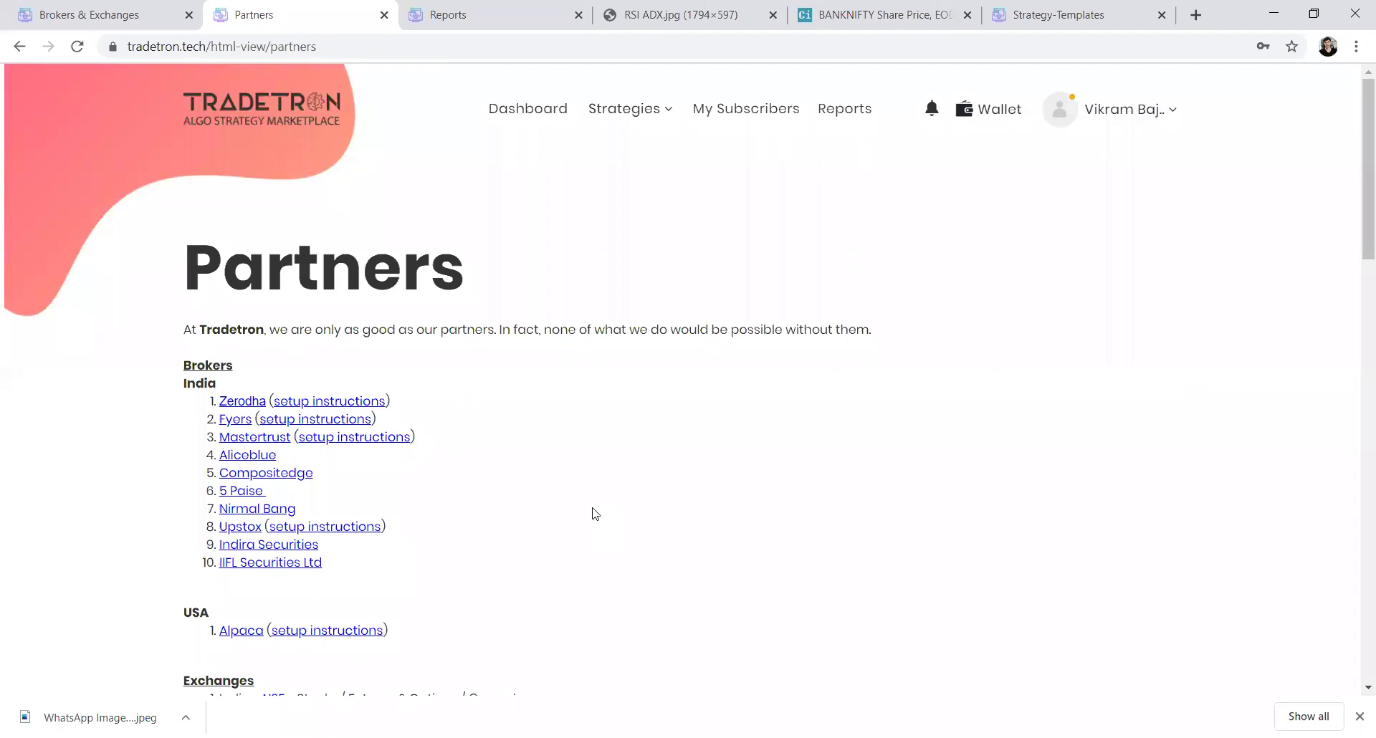